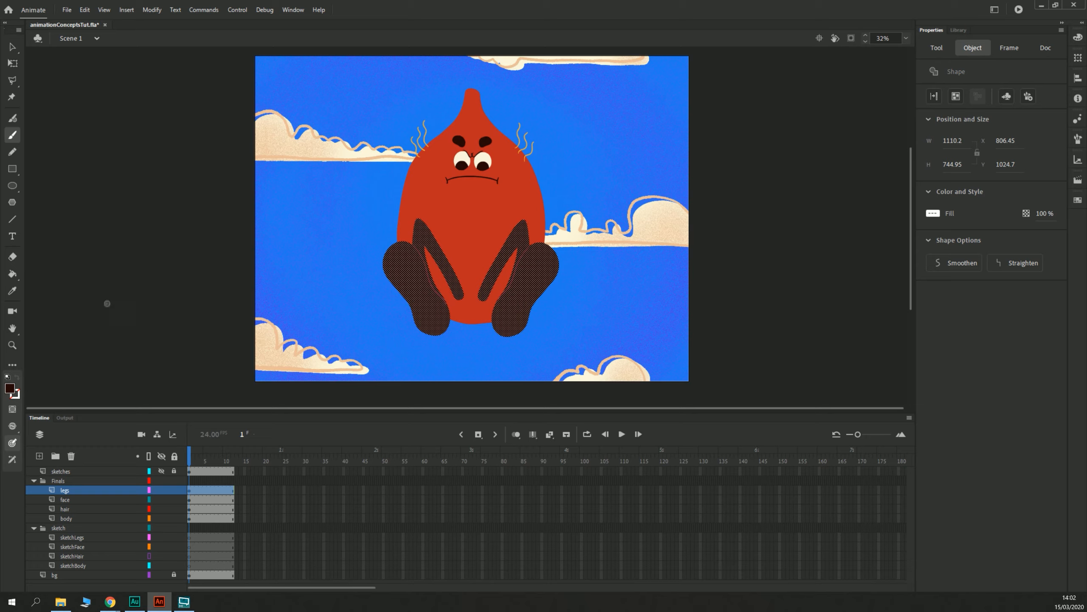
# Step: Look through the artwork of the other scenes, including Scenes 2, 4 and 5, and return to Scene 1
pyautogui.click(70, 39)
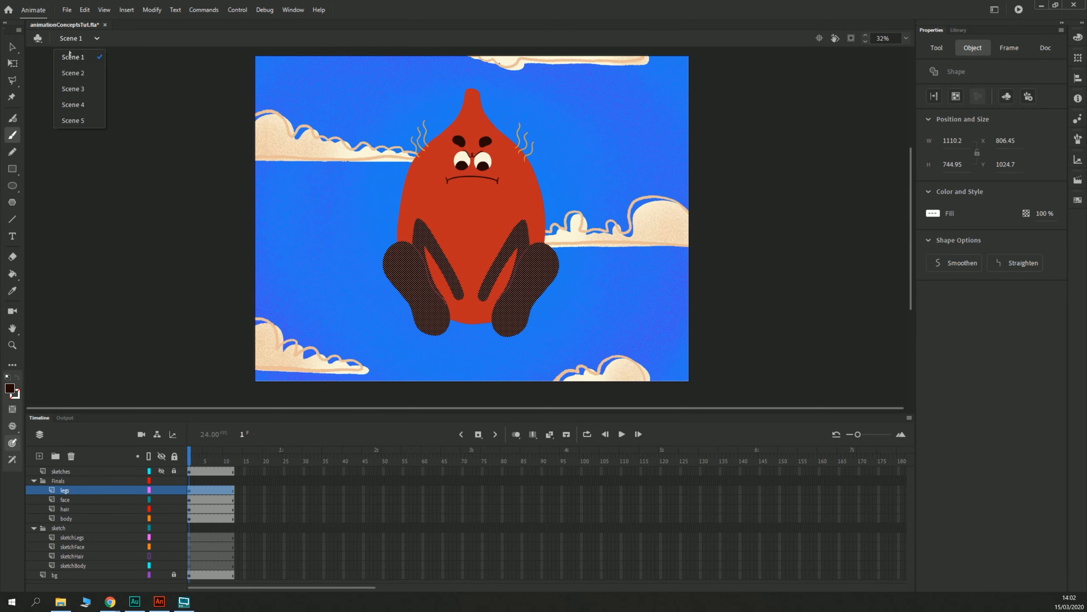
pyautogui.click(70, 67)
pyautogui.click(70, 38)
pyautogui.click(73, 89)
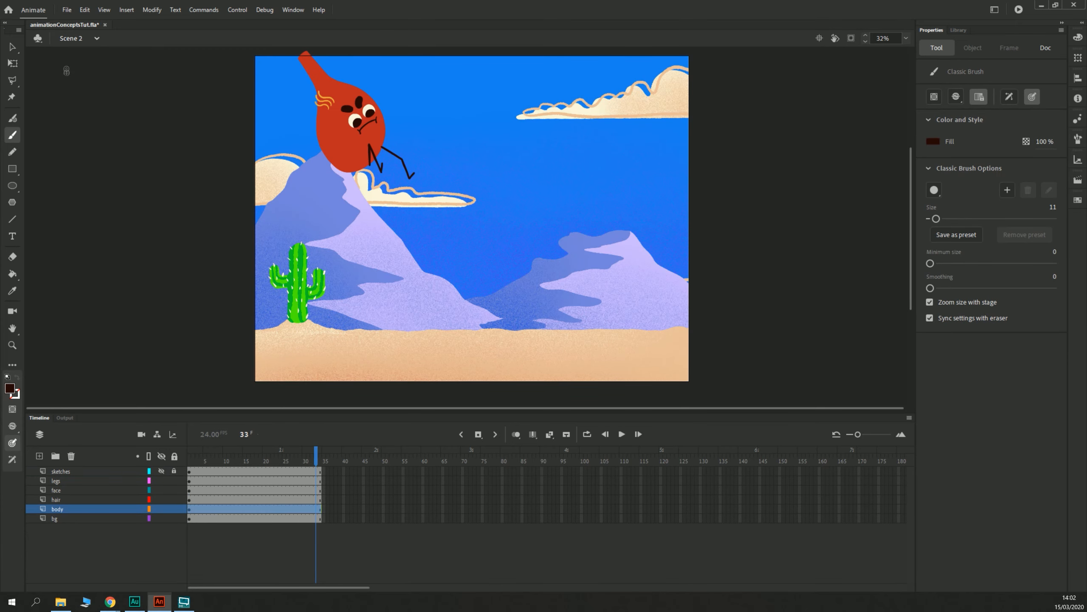
pyautogui.click(70, 38)
pyautogui.click(68, 105)
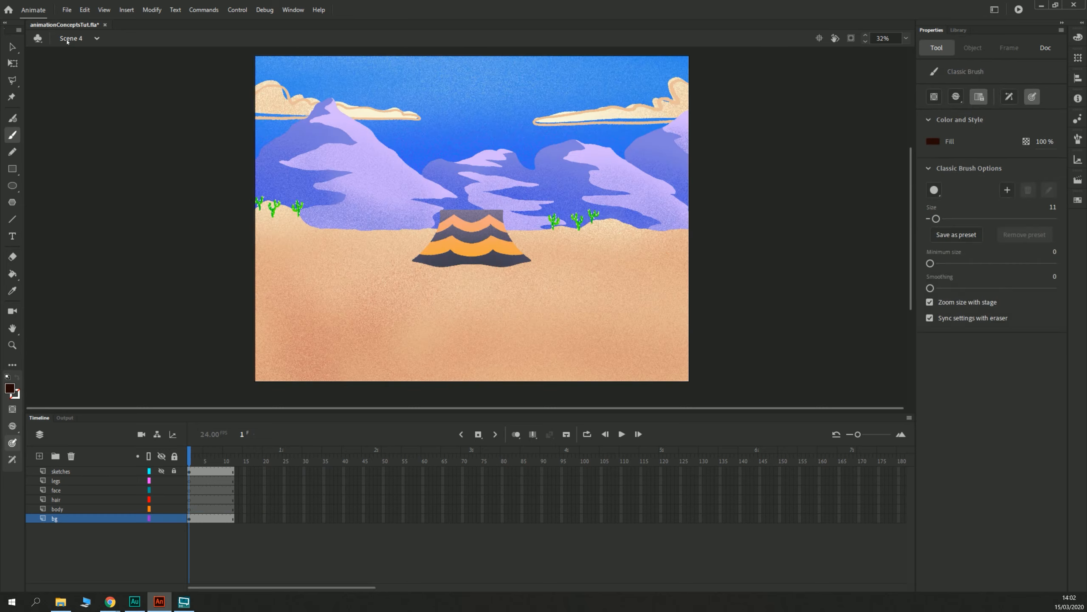
pyautogui.click(70, 38)
pyautogui.click(71, 120)
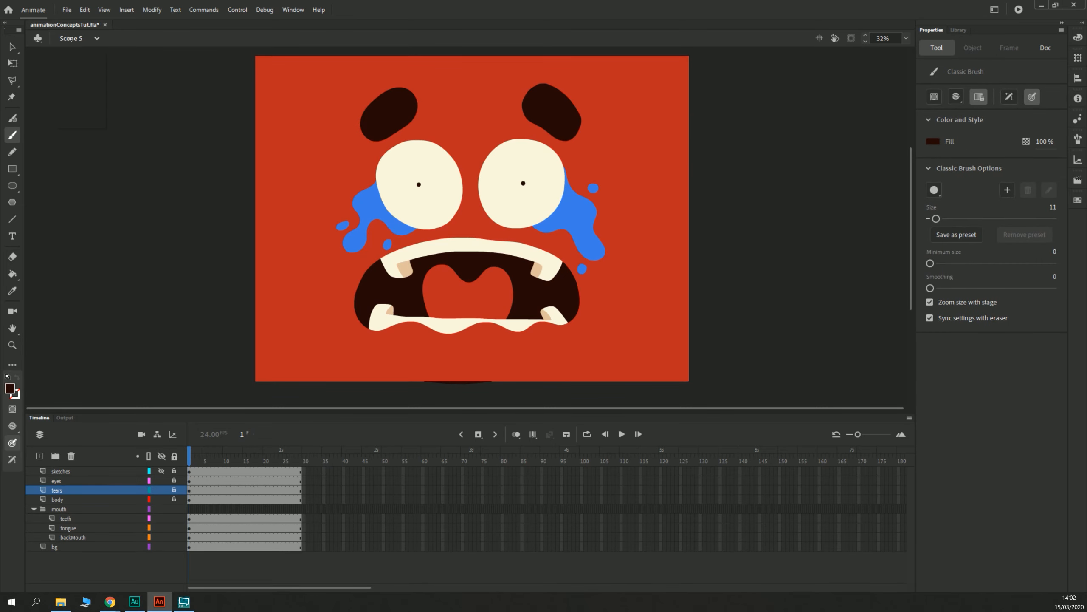
pyautogui.click(70, 38)
pyautogui.click(81, 53)
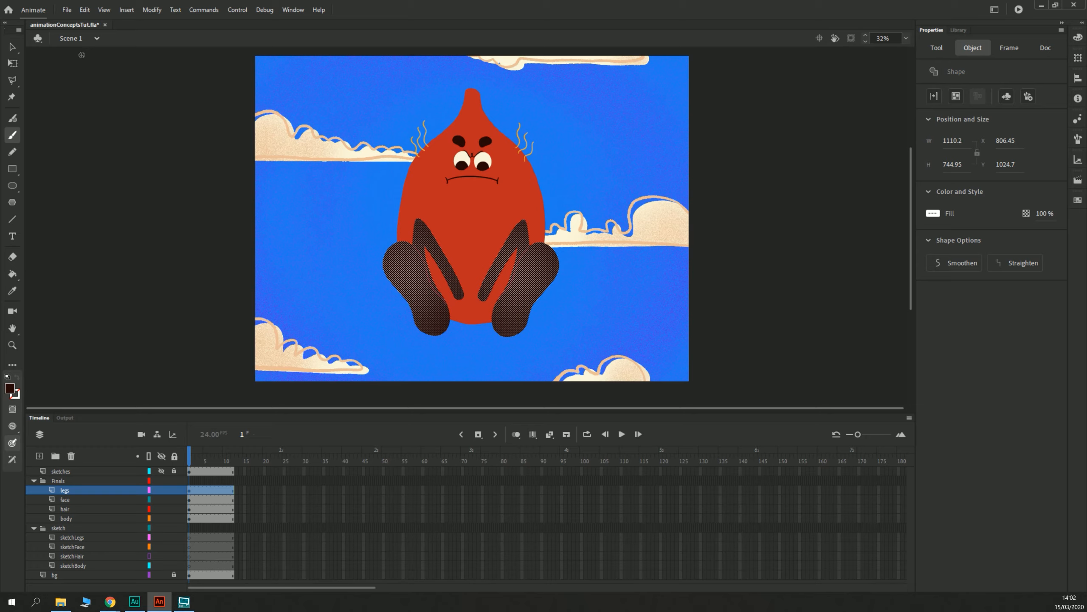
# Step: Examine the layers grouped in the sketch and Finals folders of Scene 1
pyautogui.click(58, 526)
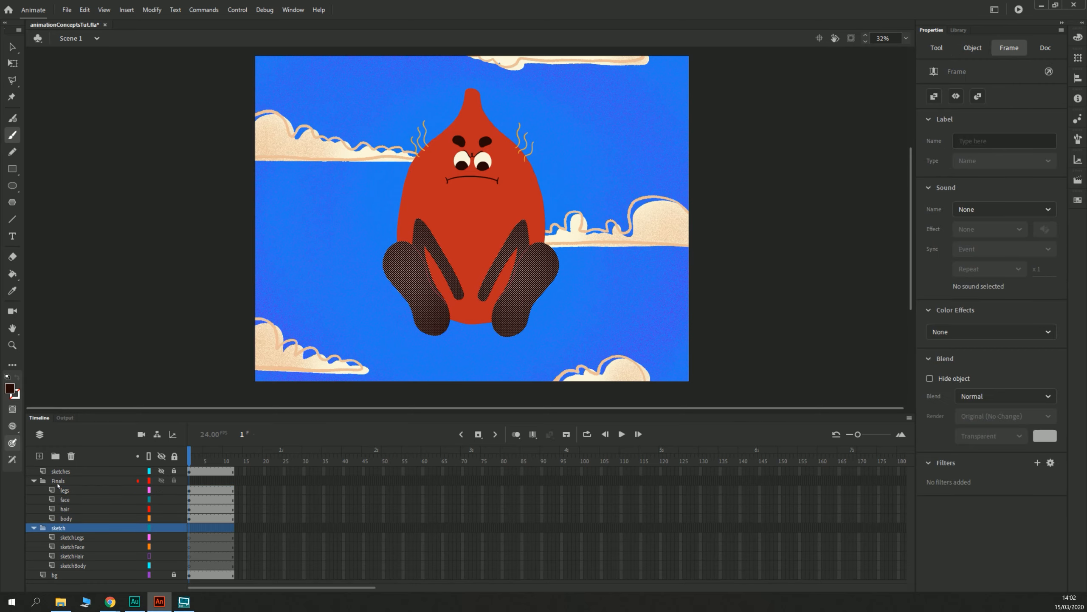
pyautogui.click(58, 482)
pyautogui.click(59, 527)
pyautogui.click(60, 480)
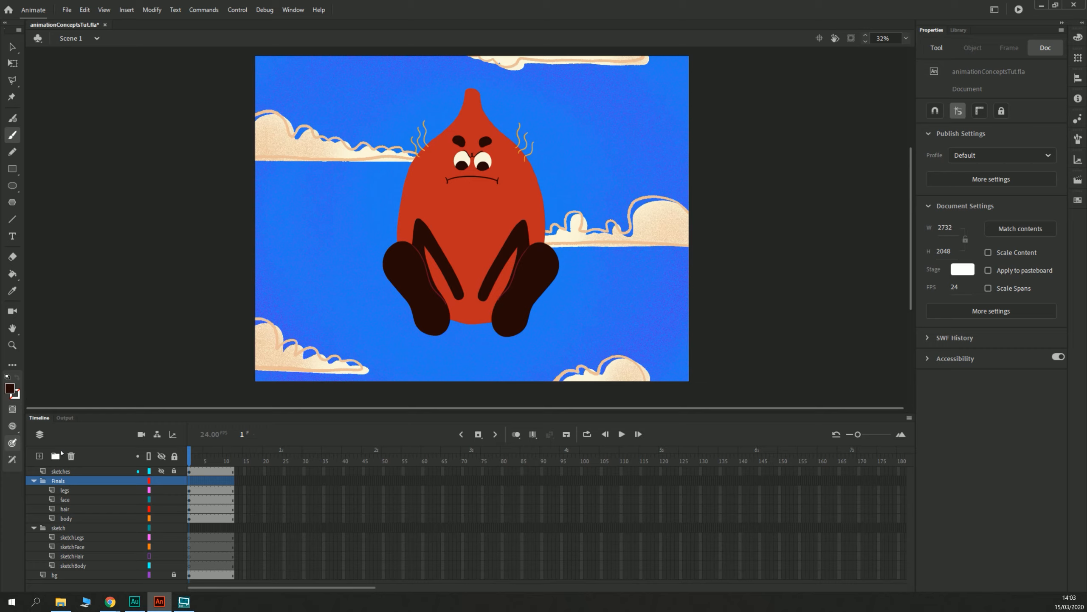
# Step: Enlarge the timeline frames and check the sketches layer over the artwork, leaving that layer hidden again
pyautogui.moveTo(858, 434); pyautogui.dragTo(864, 435)
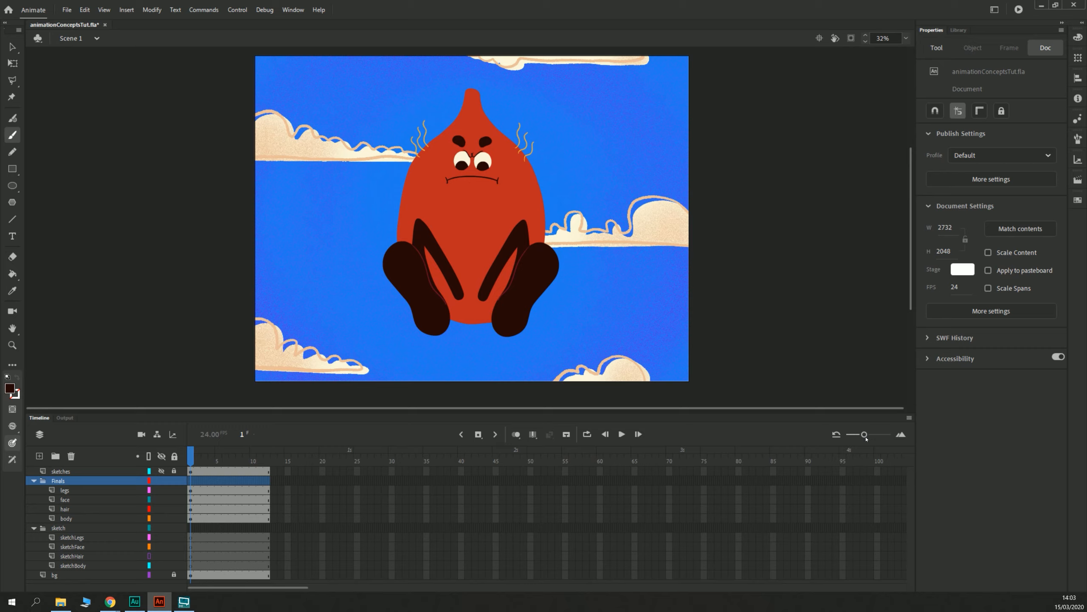
pyautogui.click(161, 471)
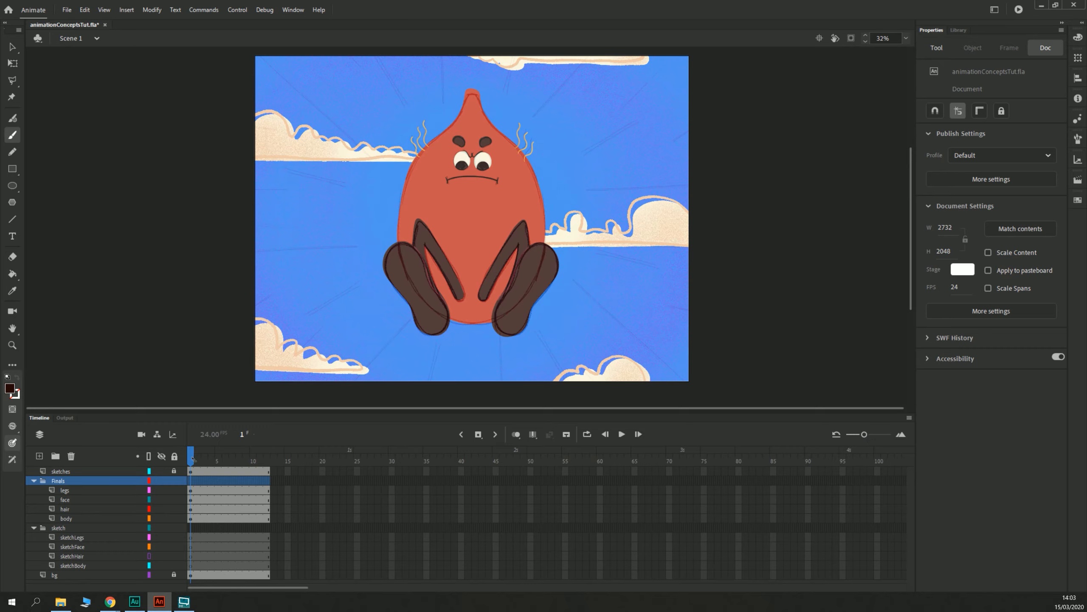
pyautogui.moveTo(193, 459)
pyautogui.mouseDown()
pyautogui.moveTo(271, 466)
pyautogui.moveTo(189, 461)
pyautogui.moveTo(253, 459)
pyautogui.moveTo(191, 454)
pyautogui.moveTo(266, 446)
pyautogui.moveTo(197, 452)
pyautogui.mouseUp()
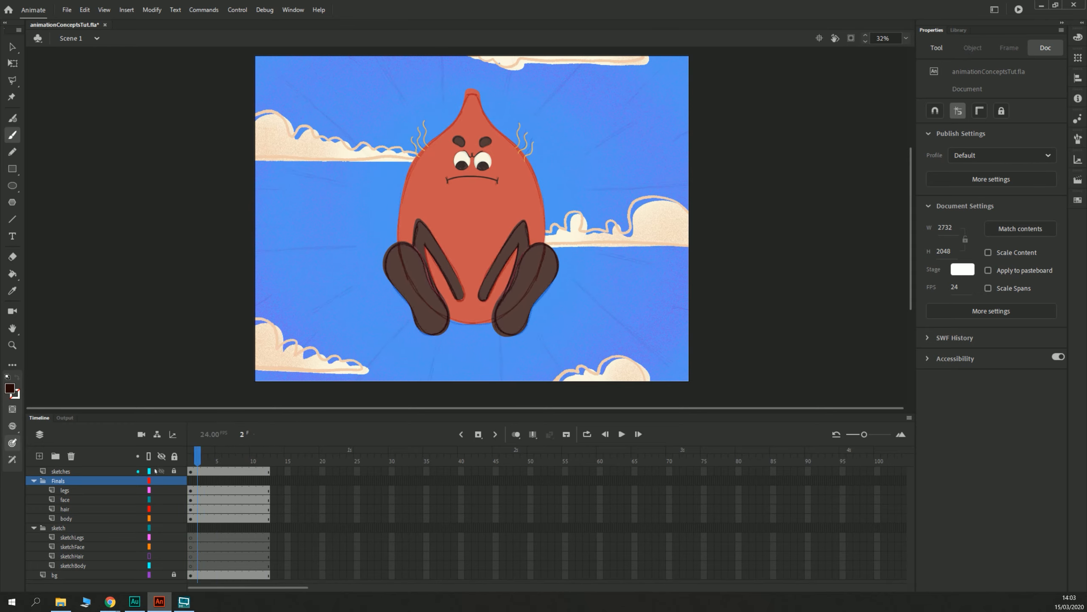
pyautogui.click(162, 456)
pyautogui.click(162, 457)
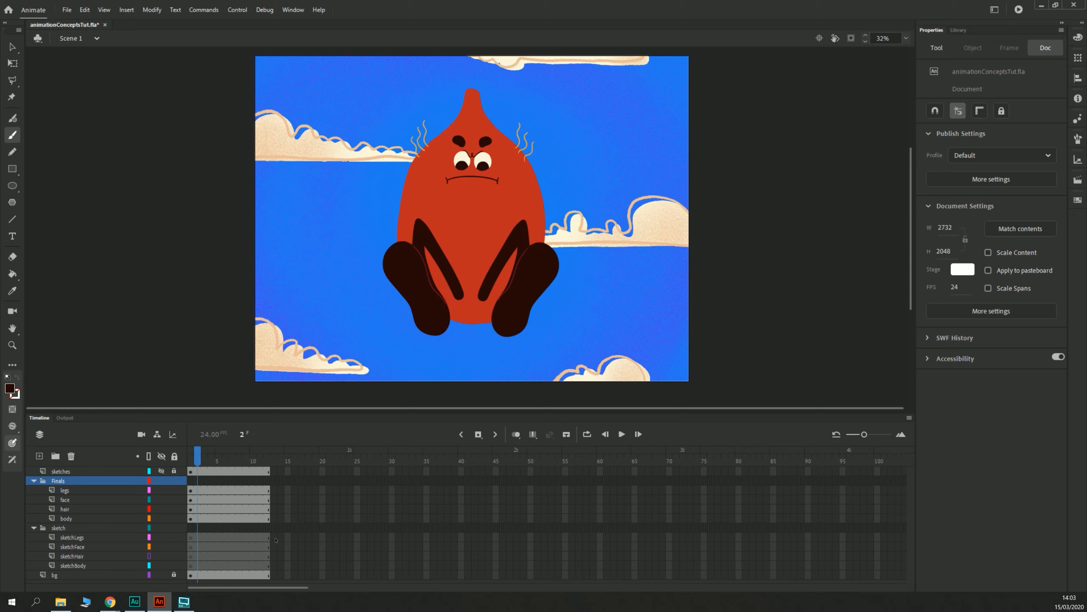
# Step: Pick the Fluid Brush with frame 3 of the body layer selected and set the fill to red from the Animation Concepts swatches
pyautogui.click(191, 518)
pyautogui.click(204, 519)
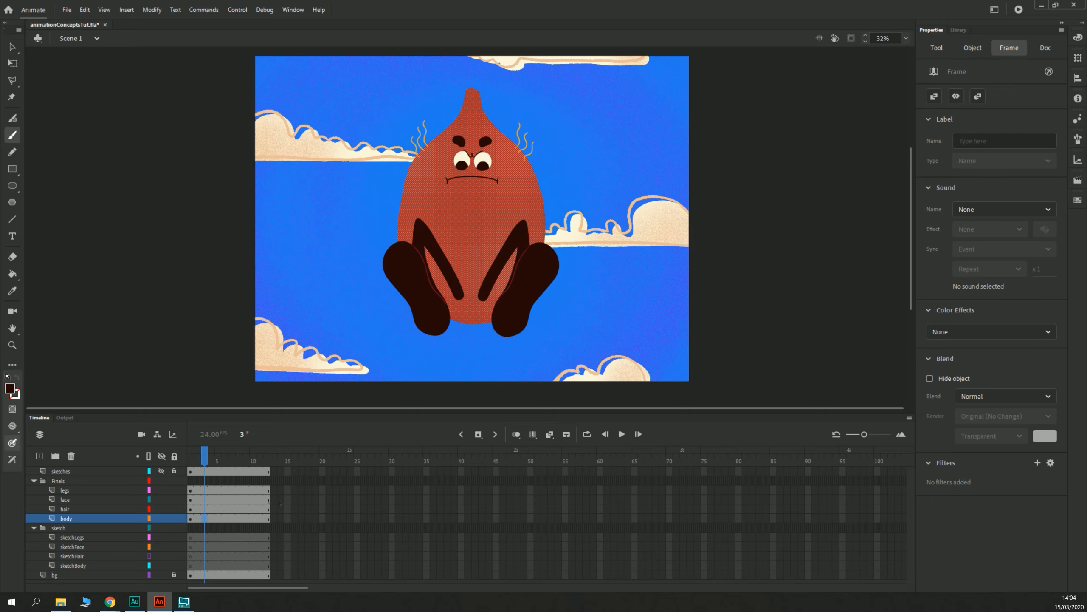
pyautogui.press('y')
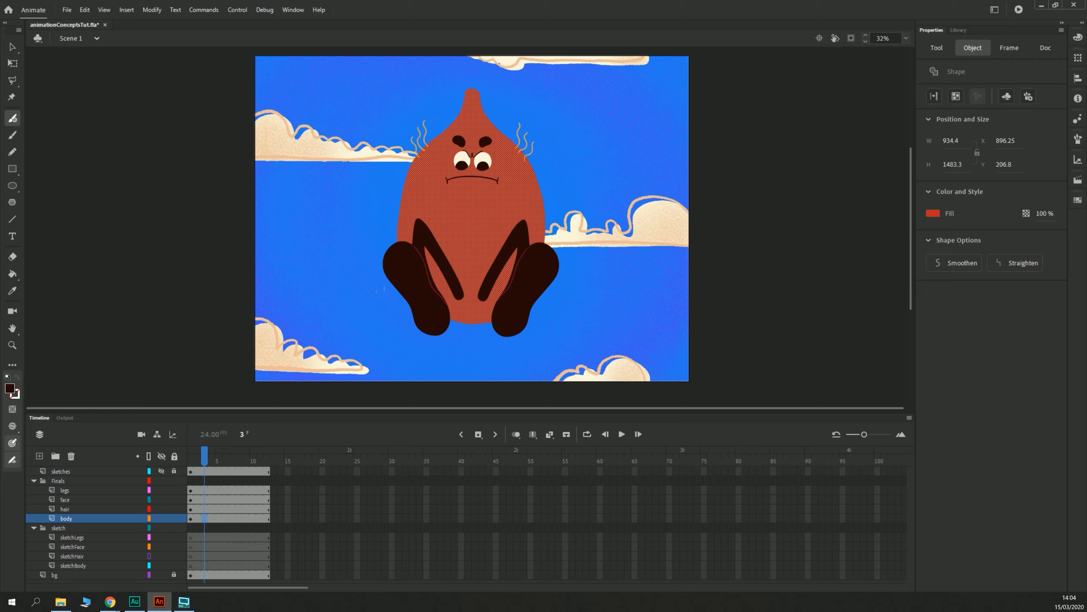
pyautogui.click(932, 214)
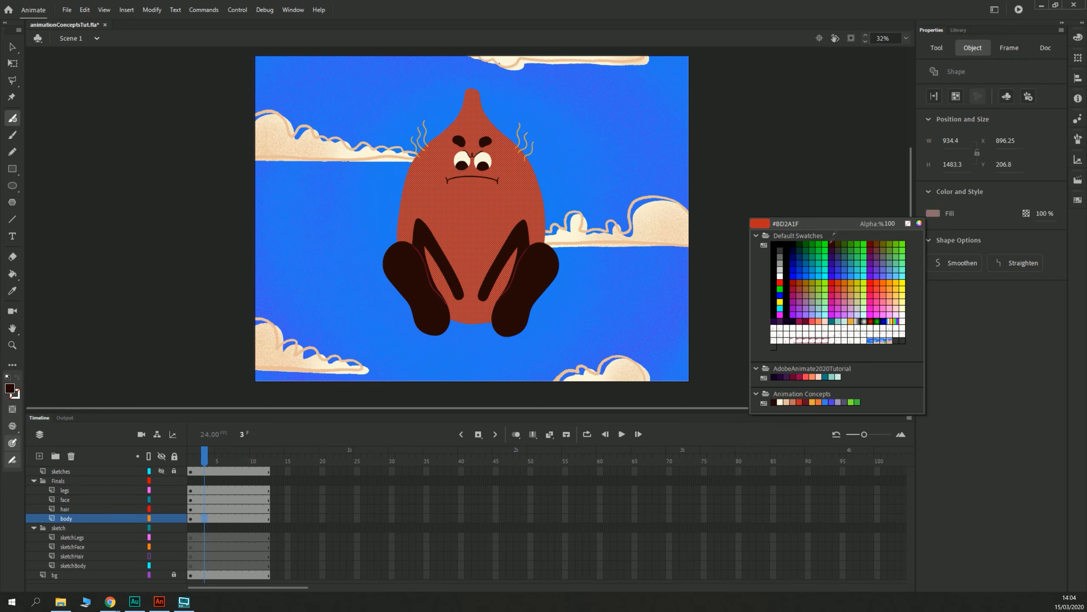
pyautogui.click(755, 249)
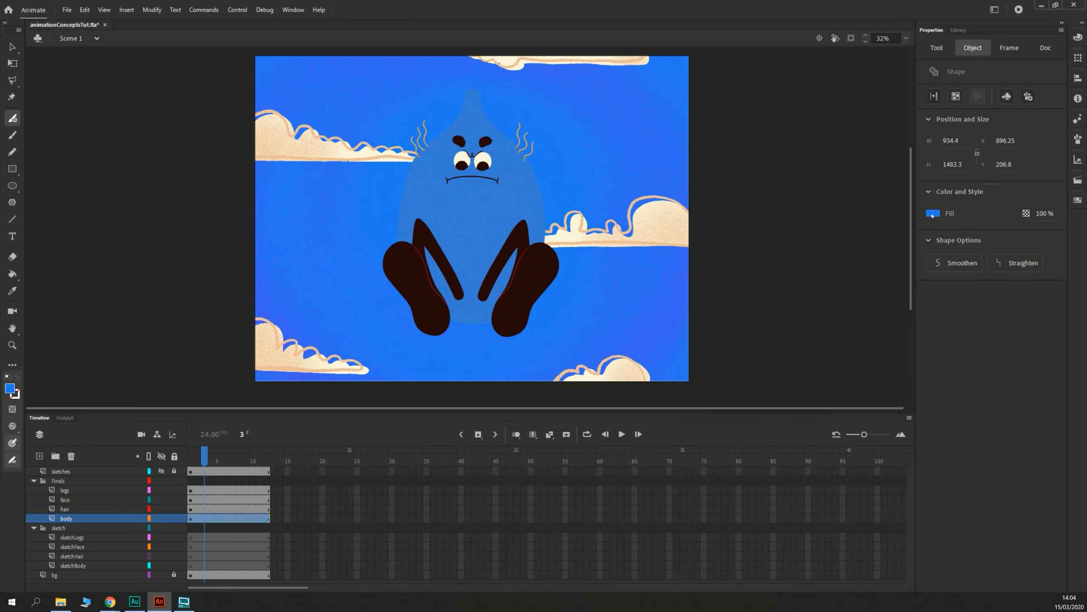
pyautogui.click(932, 215)
pyautogui.click(755, 236)
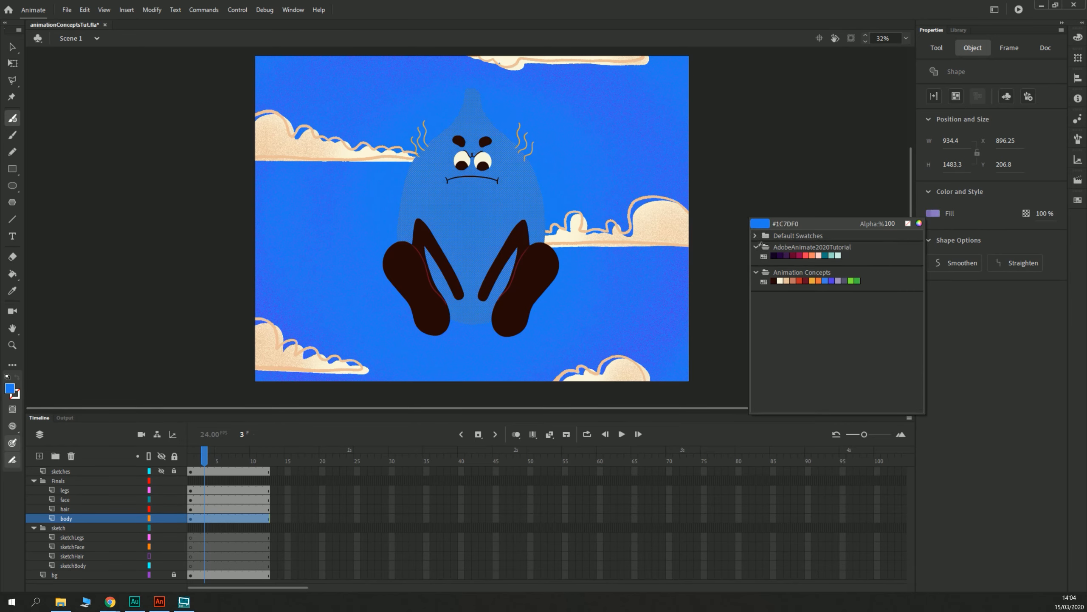
pyautogui.click(756, 247)
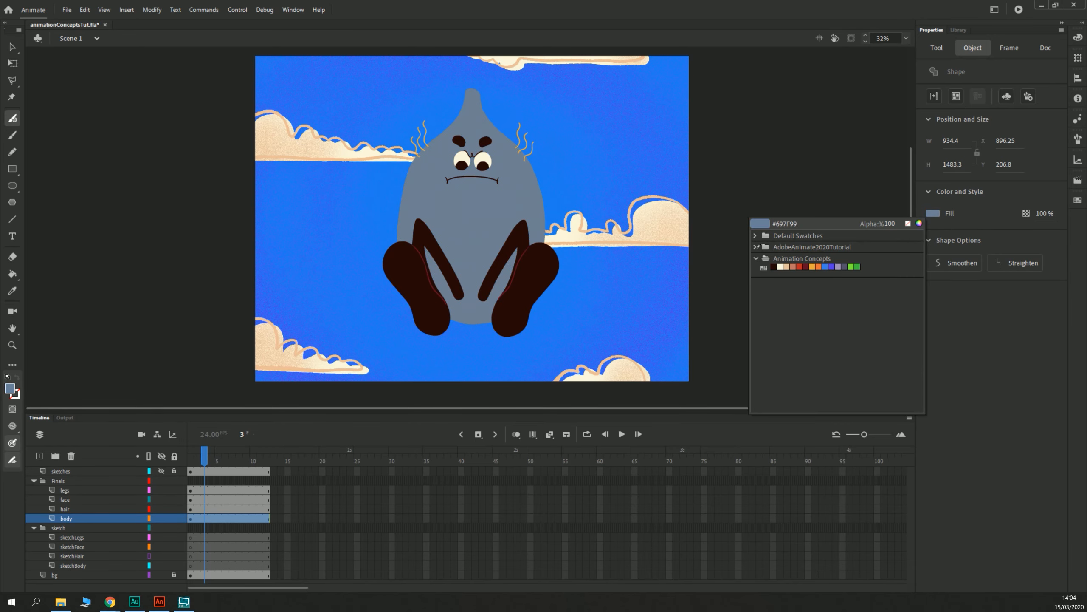
pyautogui.click(801, 266)
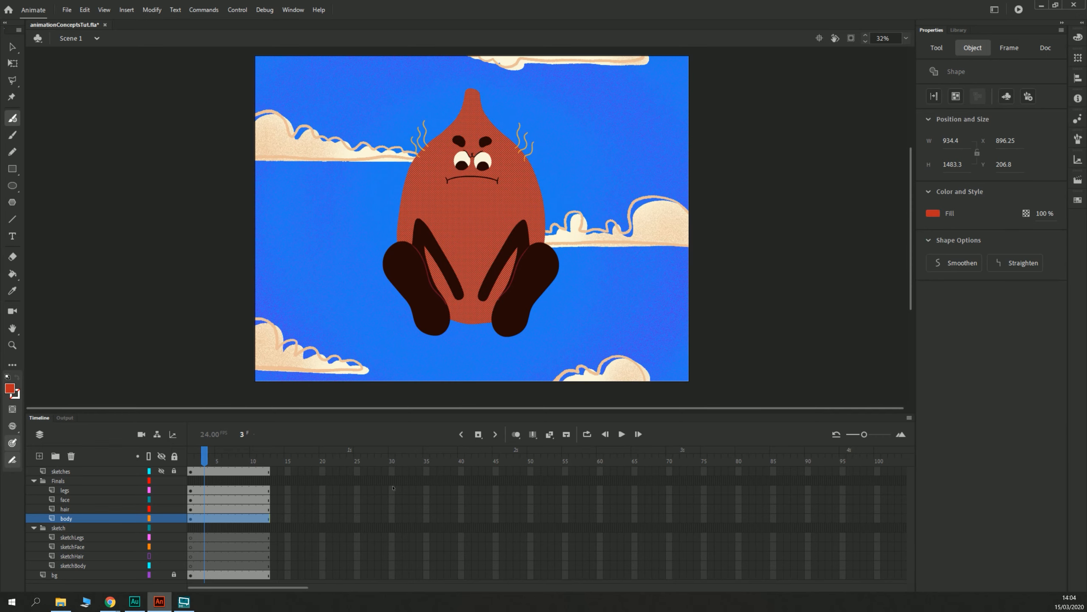
pyautogui.click(12, 364)
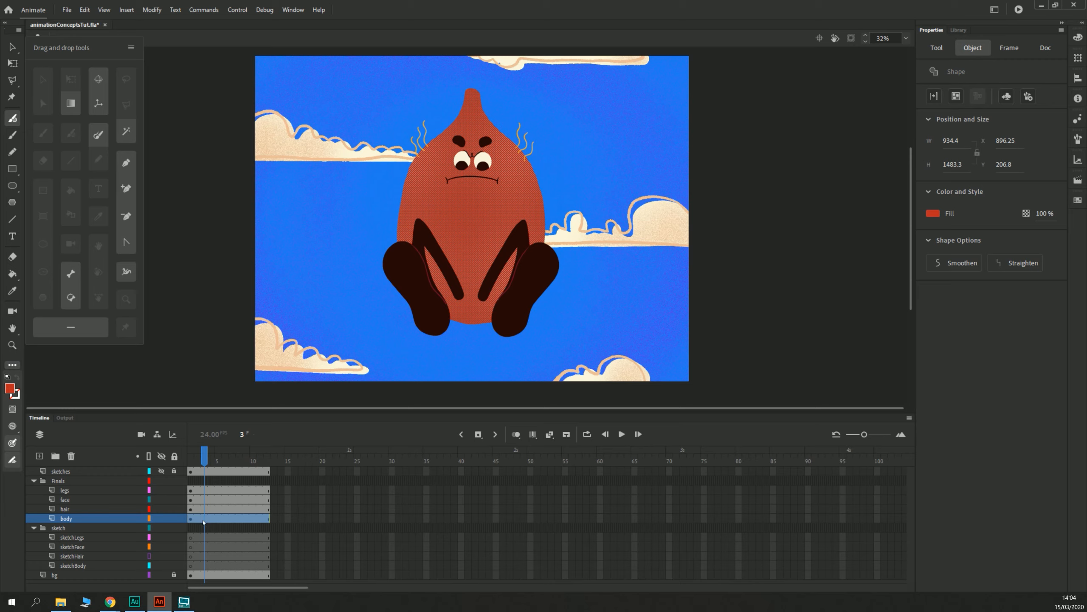
pyautogui.click(58, 369)
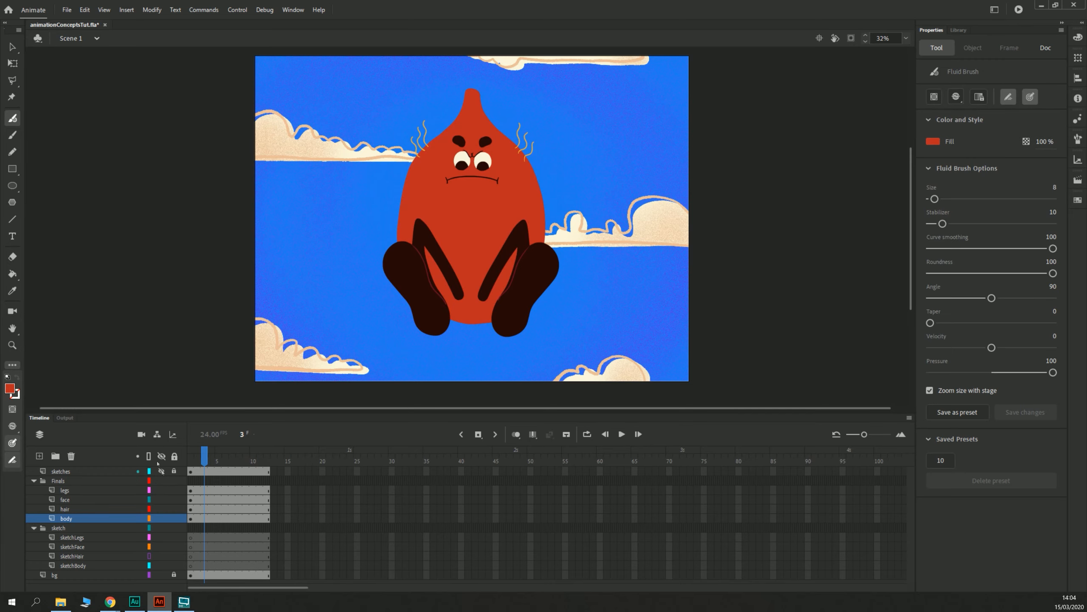
# Step: Insert a blank keyframe at frame 3 of the body layer and hide the legs, face and hair layers
pyautogui.click(203, 518)
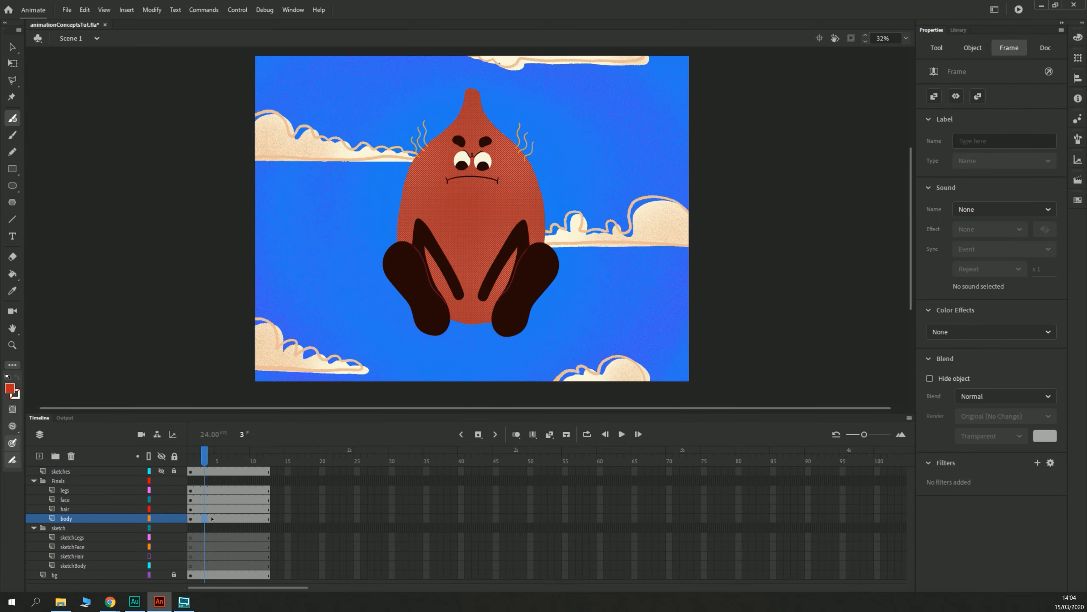
pyautogui.press('F7')
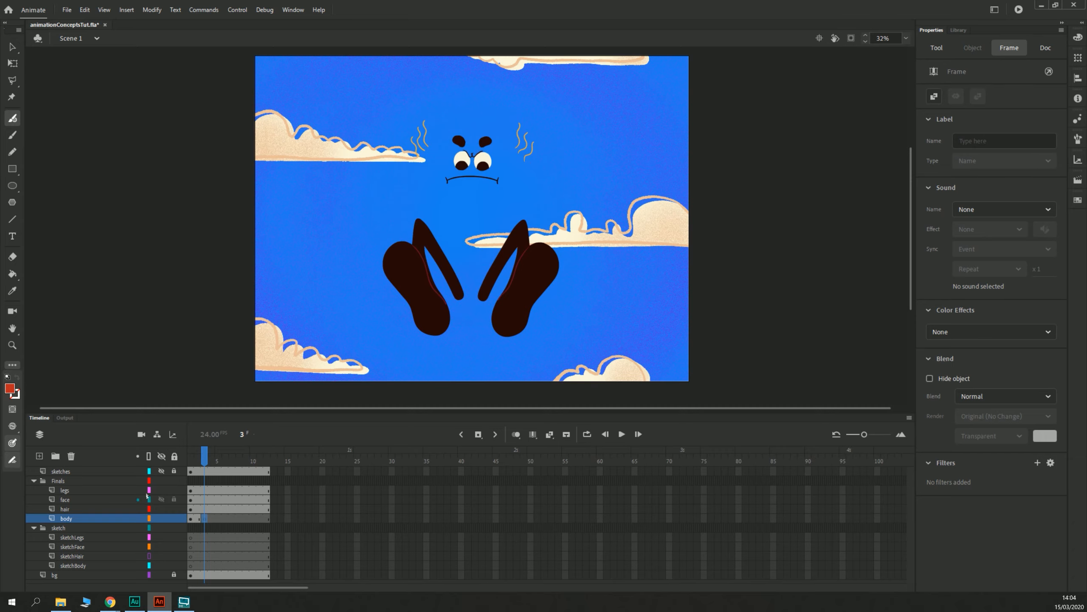
pyautogui.moveTo(161, 489); pyautogui.dragTo(161, 509)
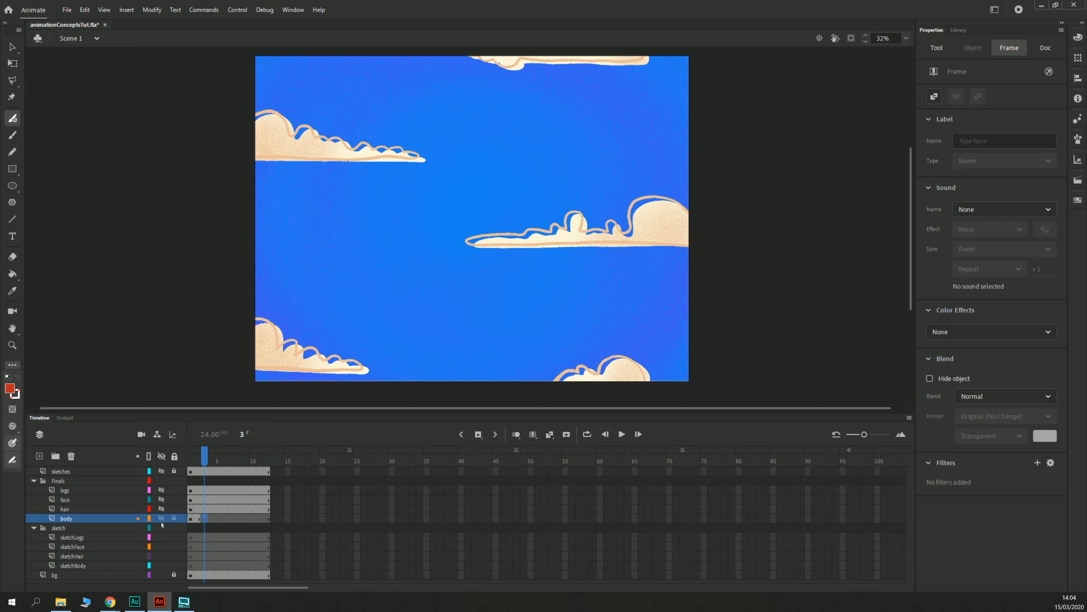
# Step: Using onion skinning, trace the previous body shape in red on frame 3 and fill the closed outline with the same red
pyautogui.click(515, 434)
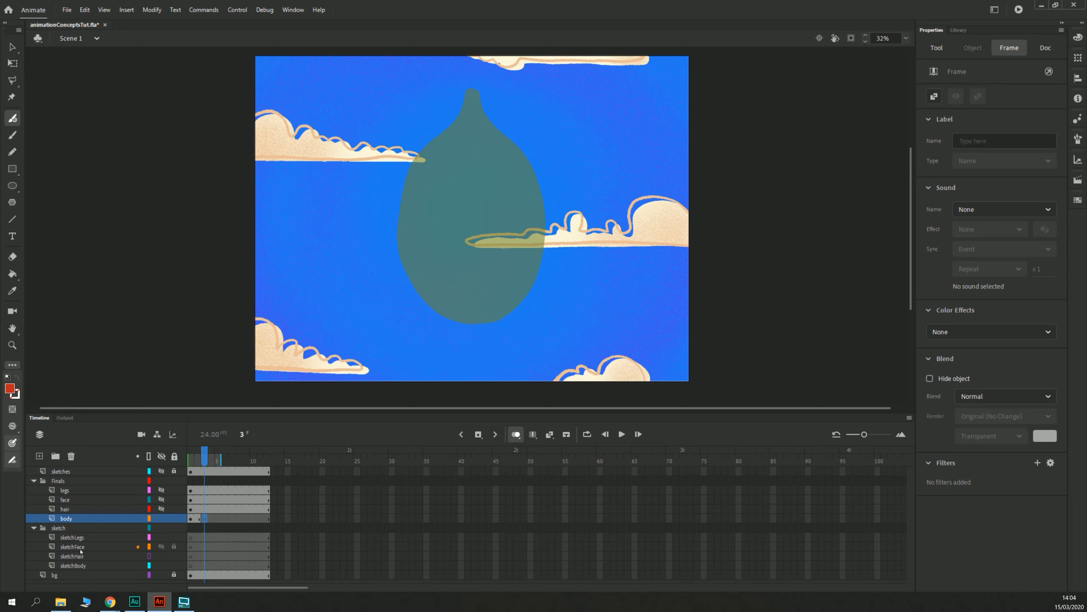
pyautogui.hotkey('ctrl', '=')
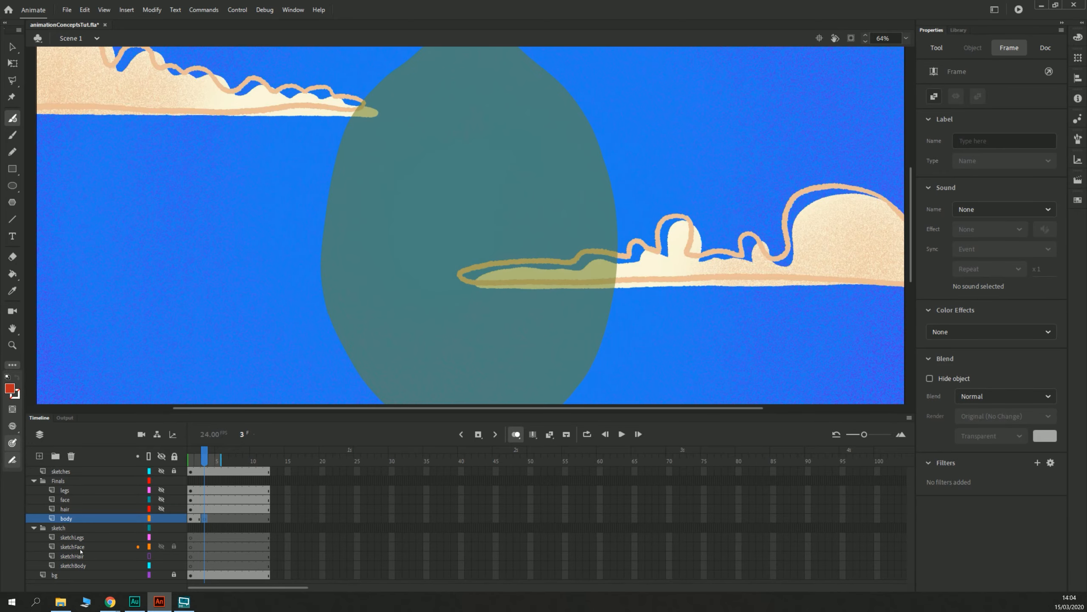
pyautogui.moveTo(367, 225); pyautogui.dragTo(372, 334)
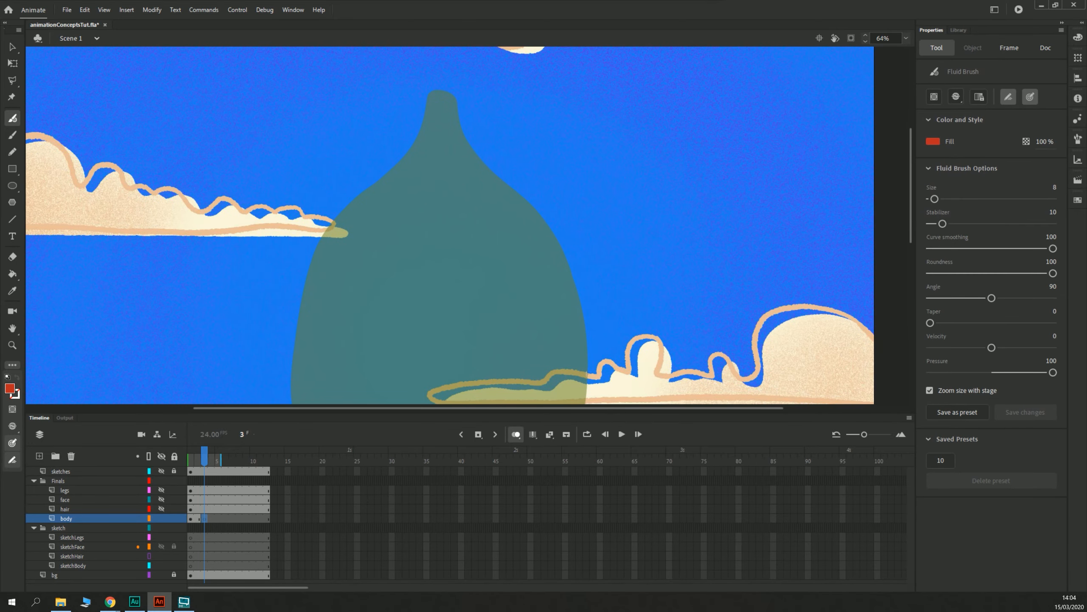
pyautogui.moveTo(587, 368)
pyautogui.mouseDown()
pyautogui.moveTo(566, 257)
pyautogui.moveTo(471, 150)
pyautogui.moveTo(450, 93)
pyautogui.moveTo(428, 97)
pyautogui.moveTo(405, 152)
pyautogui.moveTo(329, 227)
pyautogui.moveTo(302, 298)
pyautogui.moveTo(292, 369)
pyautogui.moveTo(273, 208)
pyautogui.moveTo(273, 222)
pyautogui.moveTo(294, 286)
pyautogui.moveTo(344, 346)
pyautogui.moveTo(390, 370)
pyautogui.moveTo(464, 369)
pyautogui.moveTo(506, 340)
pyautogui.moveTo(541, 291)
pyautogui.moveTo(567, 174)
pyautogui.mouseUp()
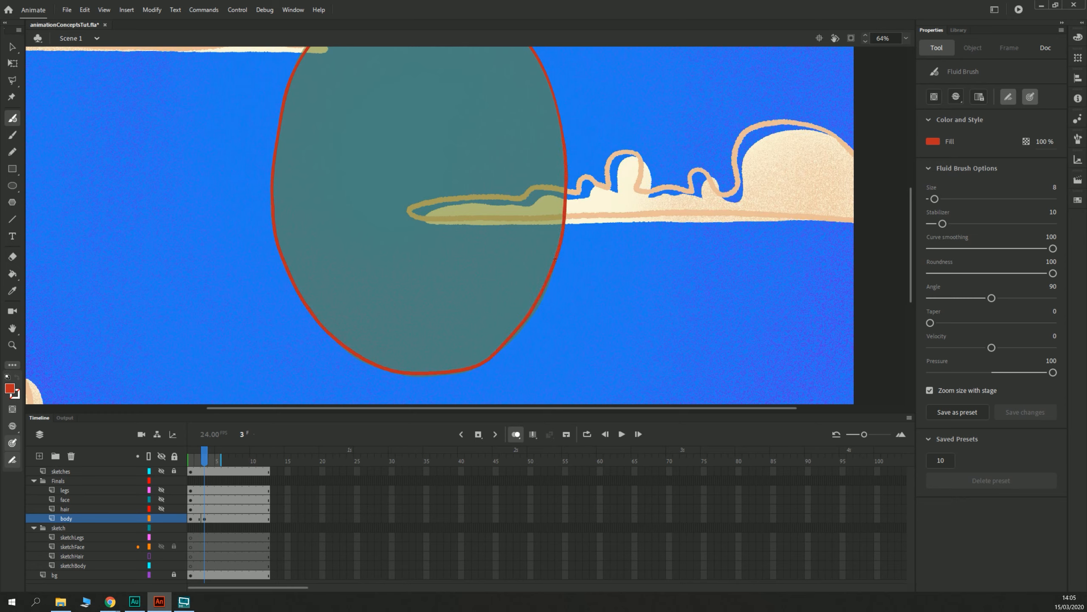
pyautogui.moveTo(537, 299)
pyautogui.mouseDown()
pyautogui.moveTo(516, 334)
pyautogui.moveTo(470, 366)
pyautogui.mouseUp()
pyautogui.moveTo(559, 254)
pyautogui.mouseDown()
pyautogui.moveTo(516, 333)
pyautogui.moveTo(484, 355)
pyautogui.mouseUp()
pyautogui.press('k')
pyautogui.click(382, 256)
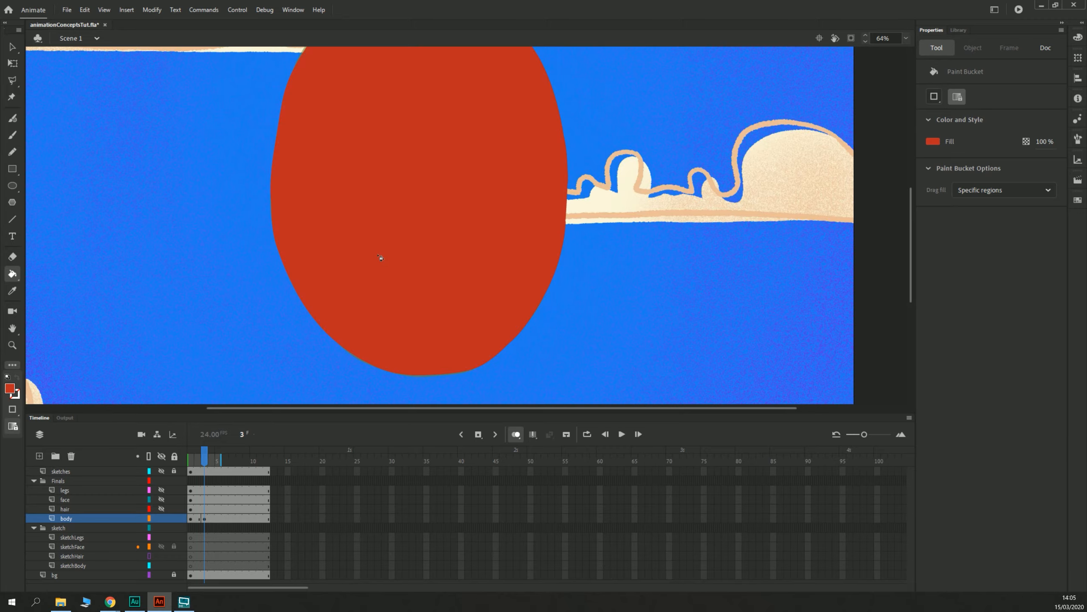
# Step: Insert a blank keyframe at frame 5 of the body layer, with the Fluid Brush ready for drawing
pyautogui.press('b')
pyautogui.moveTo(221, 233); pyautogui.dragTo(258, 292)
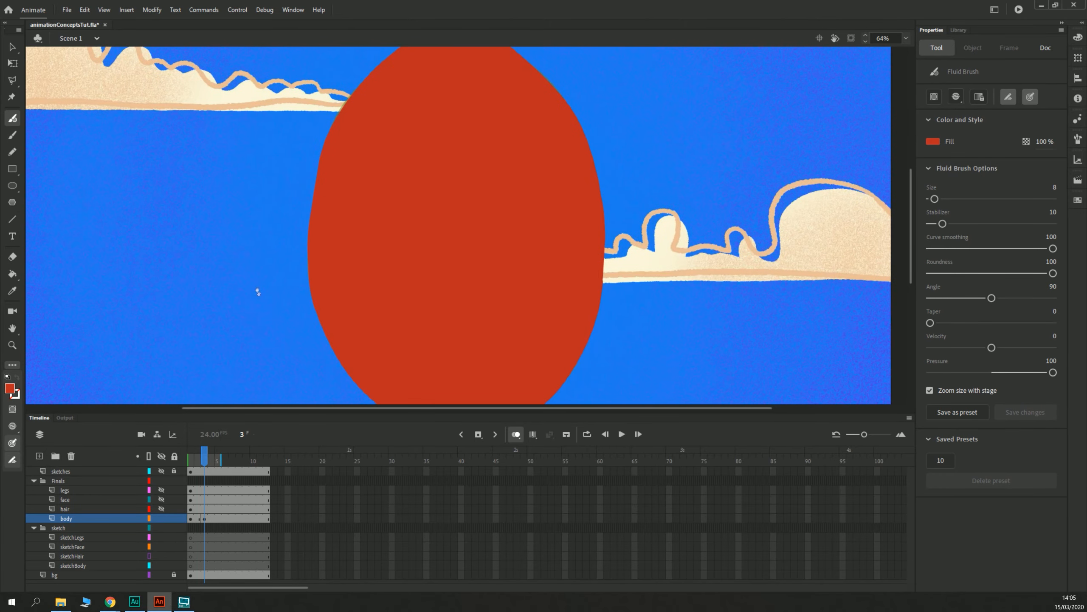
pyautogui.click(218, 518)
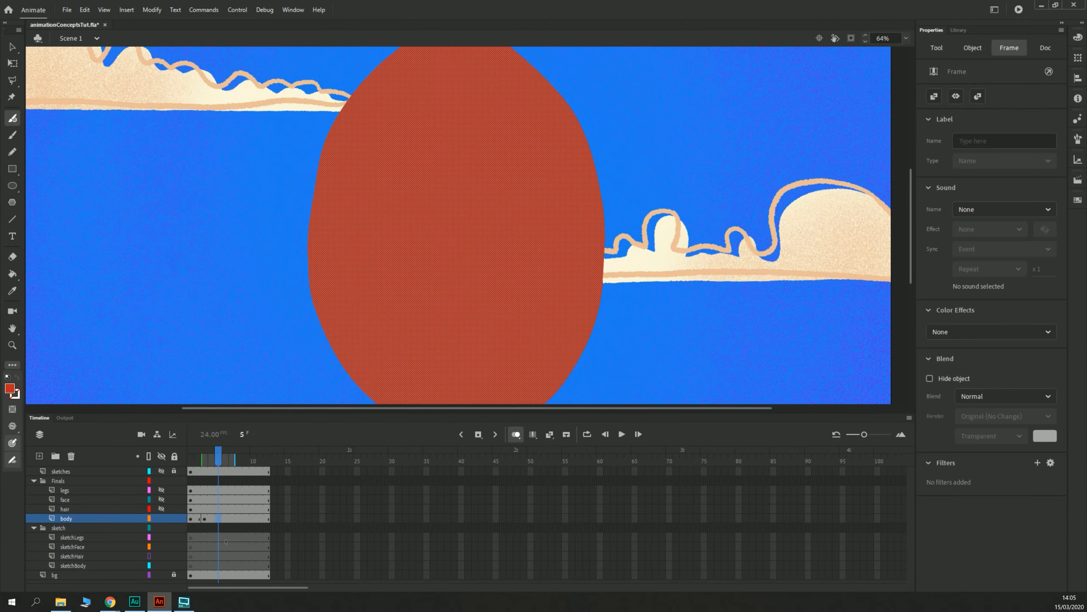
pyautogui.press('F7')
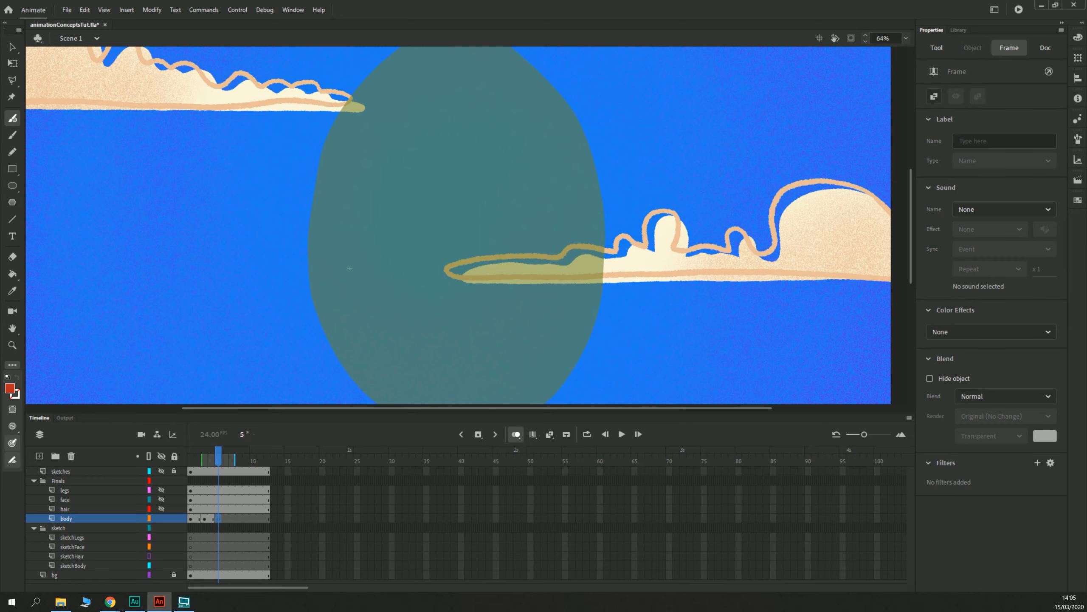
# Step: Using onion skinning, trace the neck and upper sides of the previous body shape in red on frame 5
pyautogui.moveTo(504, 140); pyautogui.dragTo(466, 275)
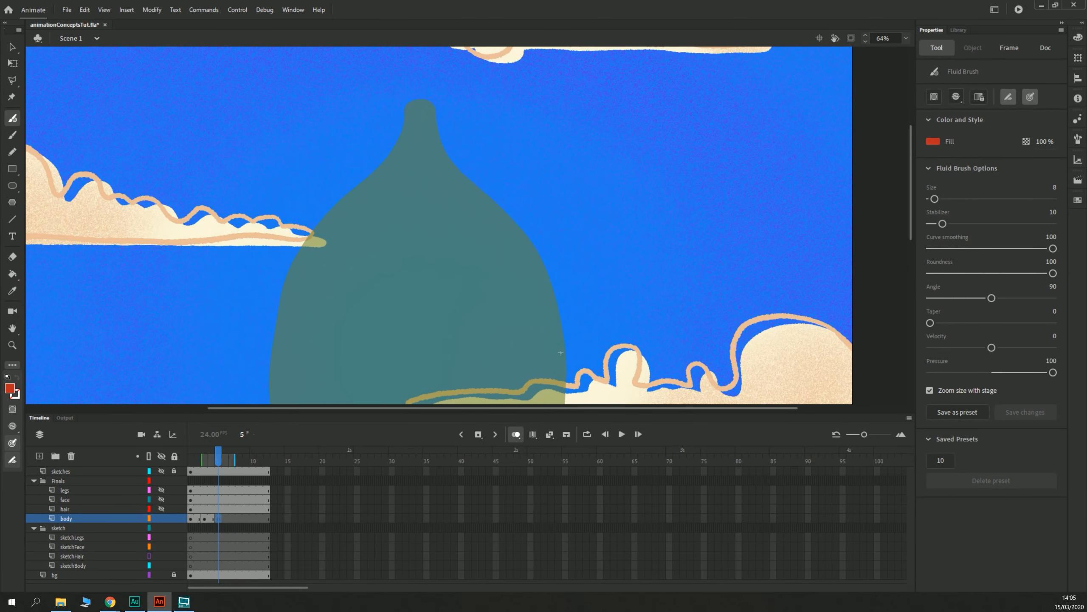
pyautogui.moveTo(564, 371)
pyautogui.mouseDown()
pyautogui.moveTo(540, 260)
pyautogui.moveTo(446, 161)
pyautogui.moveTo(428, 102)
pyautogui.moveTo(408, 108)
pyautogui.moveTo(387, 167)
pyautogui.mouseUp()
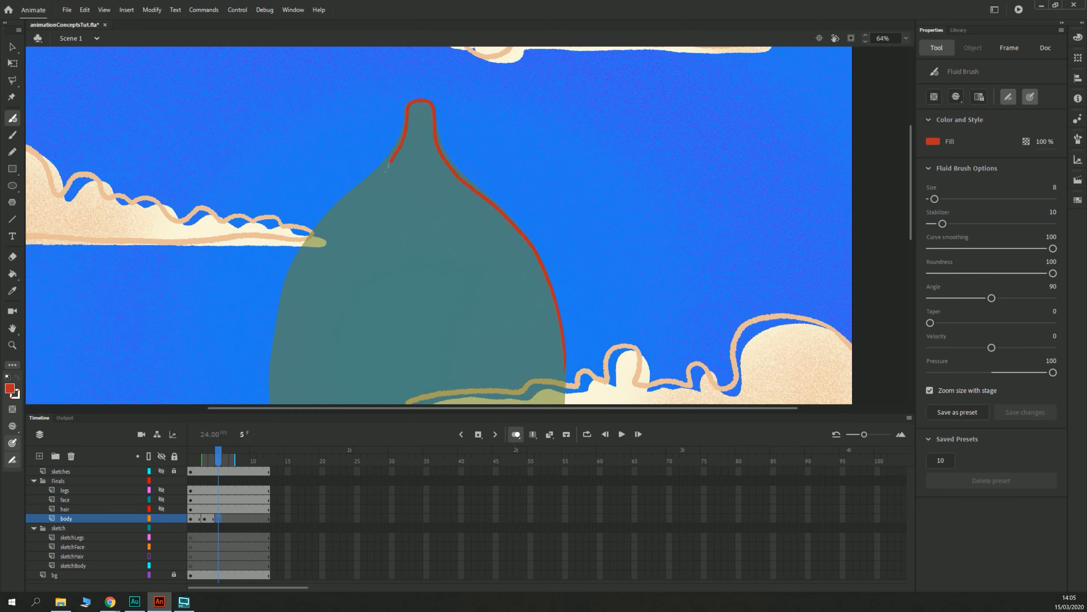
pyautogui.moveTo(437, 140)
pyautogui.mouseDown()
pyautogui.moveTo(522, 239)
pyautogui.moveTo(535, 294)
pyautogui.mouseUp()
pyautogui.moveTo(434, 139); pyautogui.dragTo(466, 193)
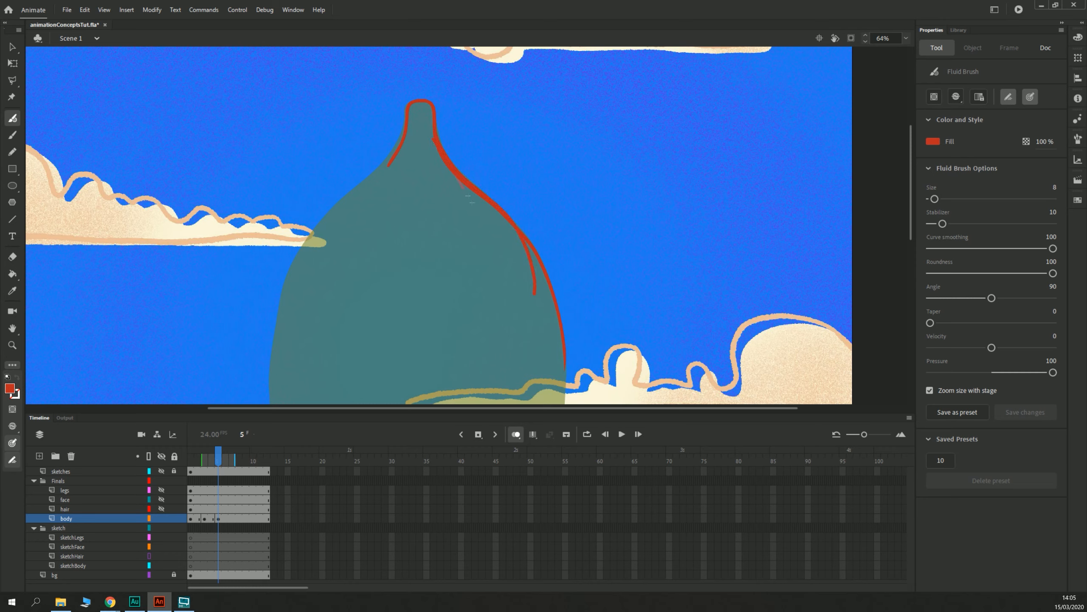
pyautogui.moveTo(406, 129)
pyautogui.mouseDown()
pyautogui.moveTo(294, 268)
pyautogui.moveTo(273, 357)
pyautogui.mouseUp()
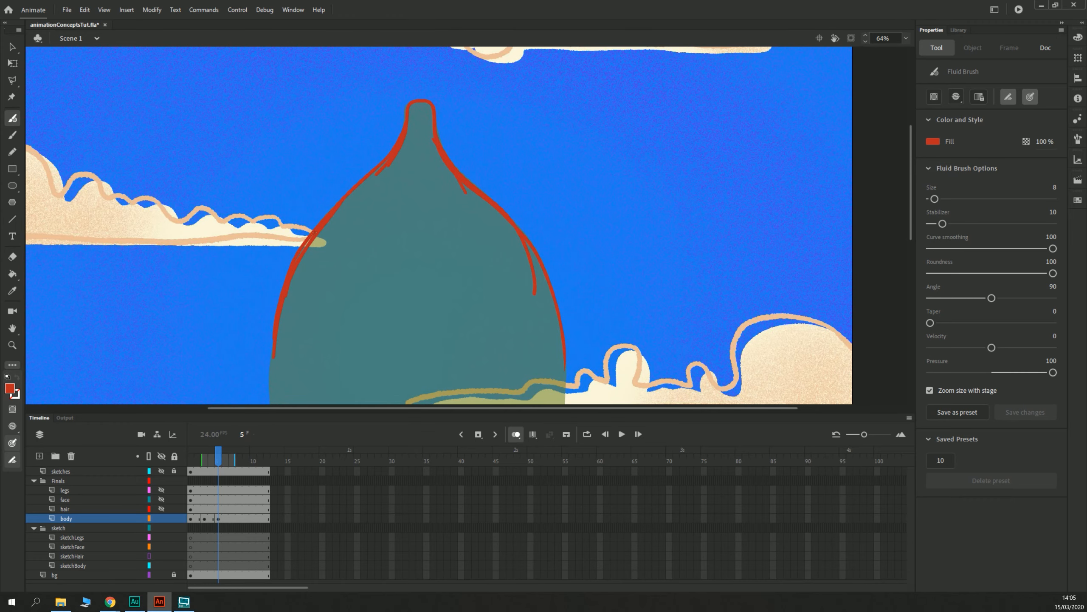
# Step: Trace the lower body on frame 5 to close the outline, and fill it with the same red
pyautogui.scroll(-3, 280, 171)
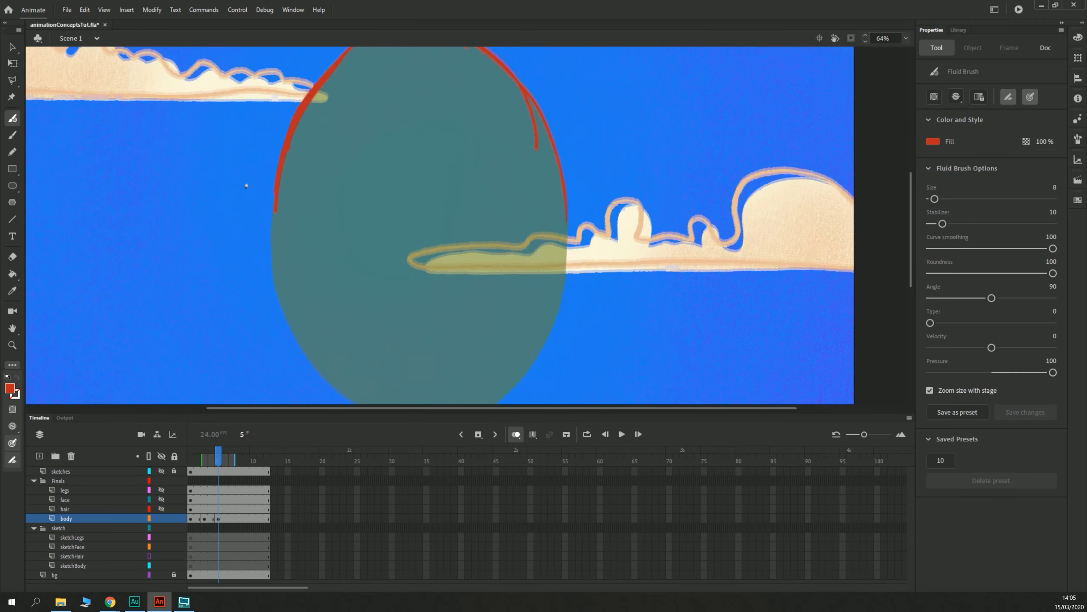
pyautogui.moveTo(275, 192)
pyautogui.mouseDown()
pyautogui.moveTo(275, 285)
pyautogui.moveTo(298, 338)
pyautogui.moveTo(333, 377)
pyautogui.mouseUp()
pyautogui.moveTo(318, 309); pyautogui.dragTo(298, 276)
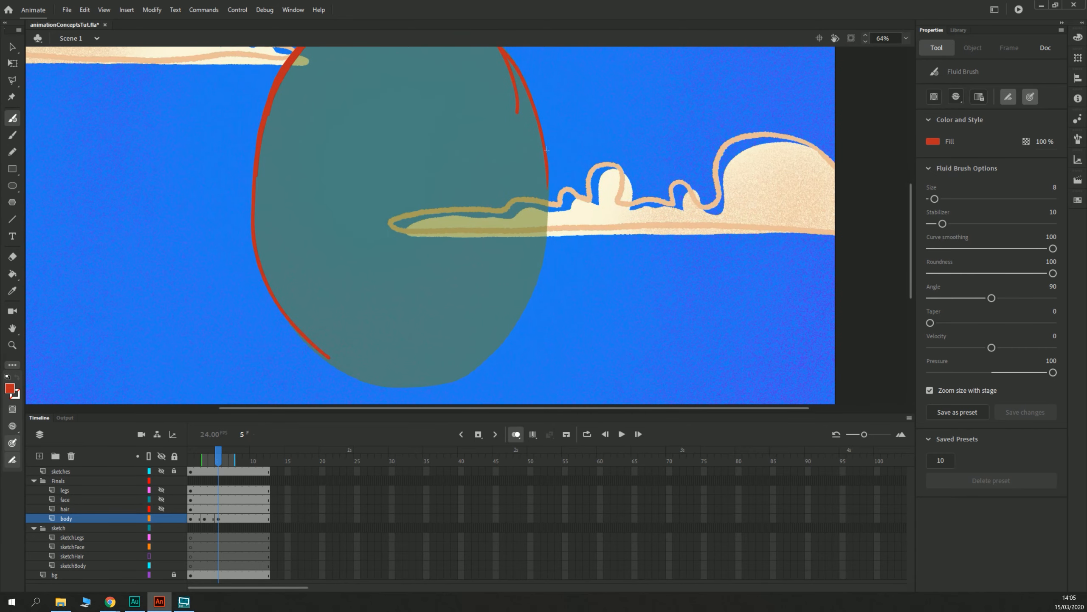
pyautogui.moveTo(548, 178)
pyautogui.mouseDown()
pyautogui.moveTo(536, 279)
pyautogui.moveTo(492, 351)
pyautogui.mouseUp()
pyautogui.moveTo(435, 385)
pyautogui.mouseDown()
pyautogui.moveTo(385, 385)
pyautogui.moveTo(337, 367)
pyautogui.mouseUp()
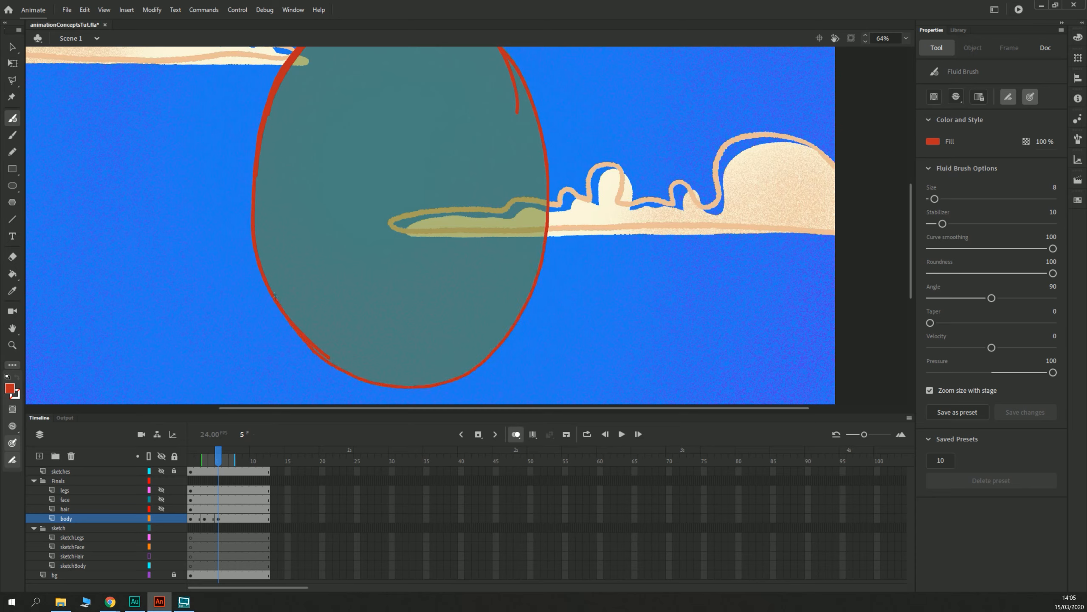
pyautogui.press('k')
pyautogui.click(324, 214)
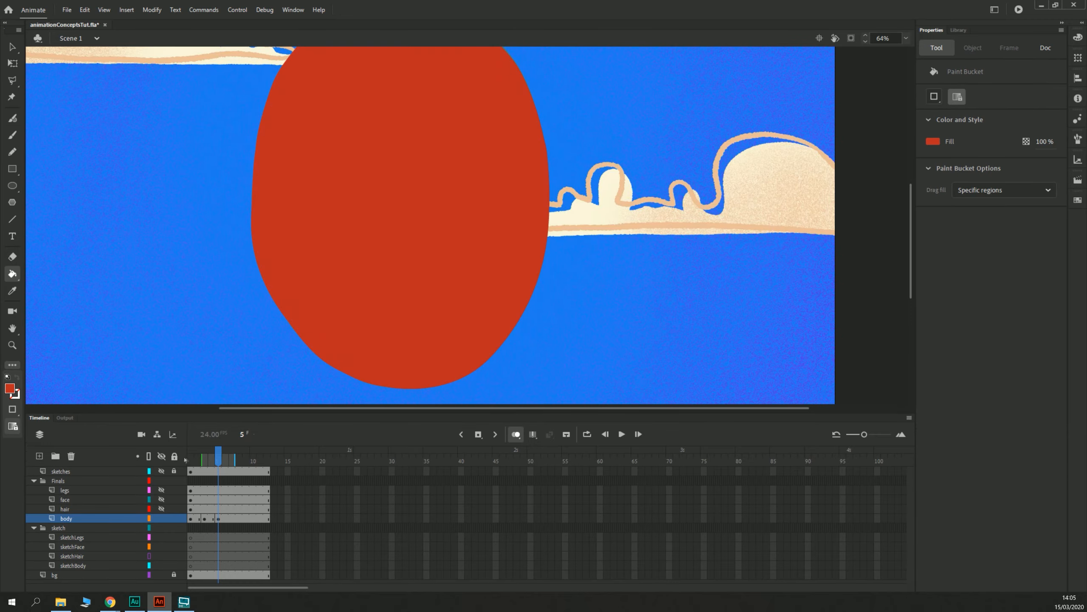
# Step: Insert a blank keyframe at frame 7 of the body layer and switch back to the Fluid Brush
pyautogui.moveTo(259, 185); pyautogui.dragTo(255, 252)
pyautogui.click(234, 519)
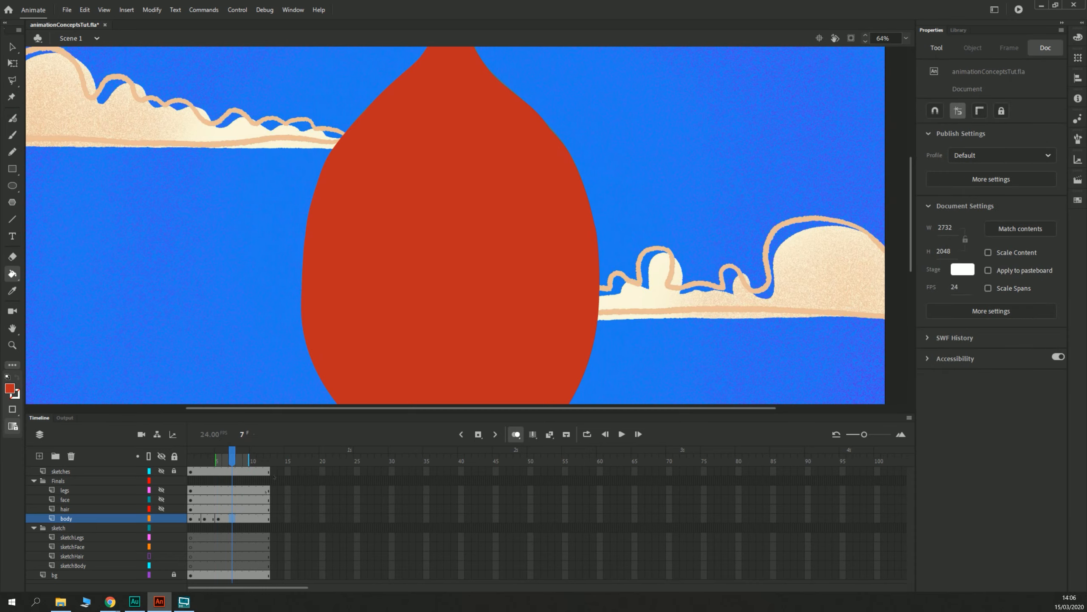
pyautogui.press('F7')
pyautogui.press('b')
pyautogui.moveTo(681, 219); pyautogui.dragTo(643, 287)
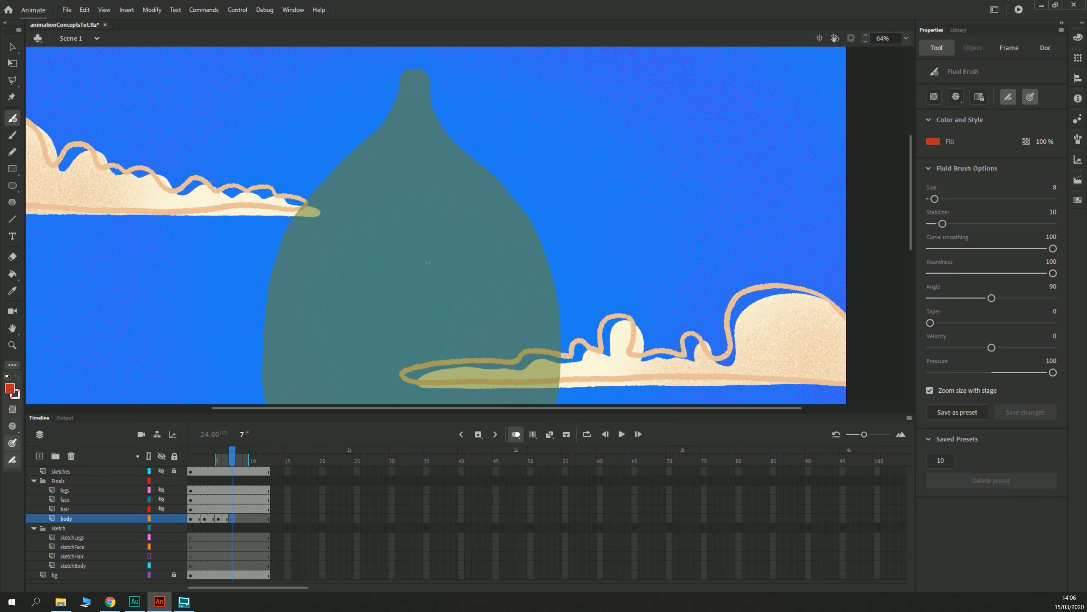
# Step: Trace the onion-skinned neck, shoulders and upper sides of the body in red on frame 7
pyautogui.moveTo(558, 377); pyautogui.dragTo(551, 271)
pyautogui.moveTo(495, 181); pyautogui.dragTo(462, 152)
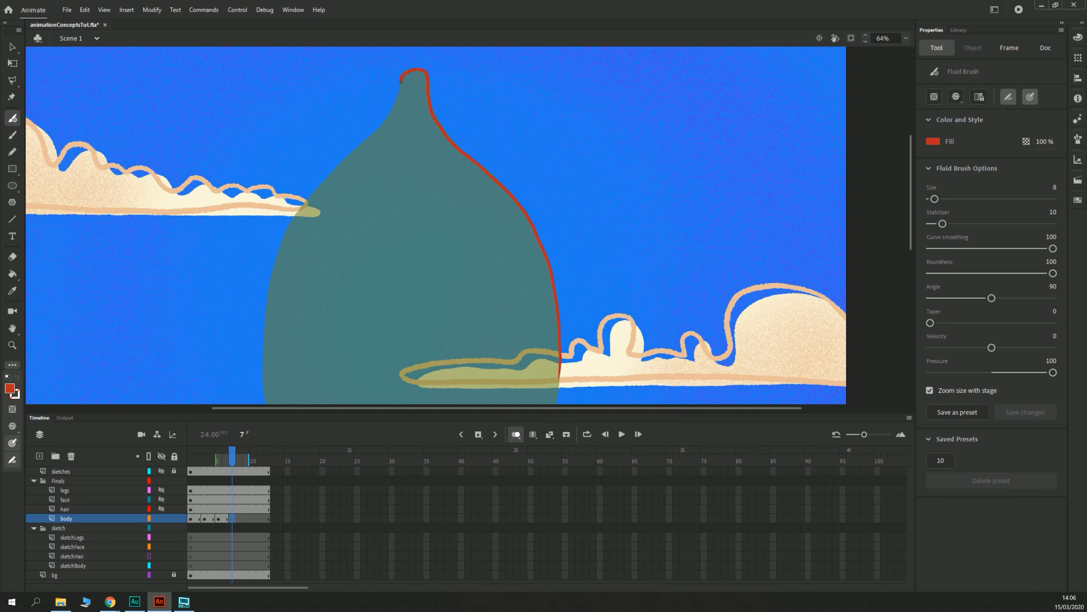
pyautogui.moveTo(401, 81)
pyautogui.mouseDown()
pyautogui.moveTo(386, 125)
pyautogui.moveTo(316, 188)
pyautogui.moveTo(276, 284)
pyautogui.moveTo(278, 351)
pyautogui.mouseUp()
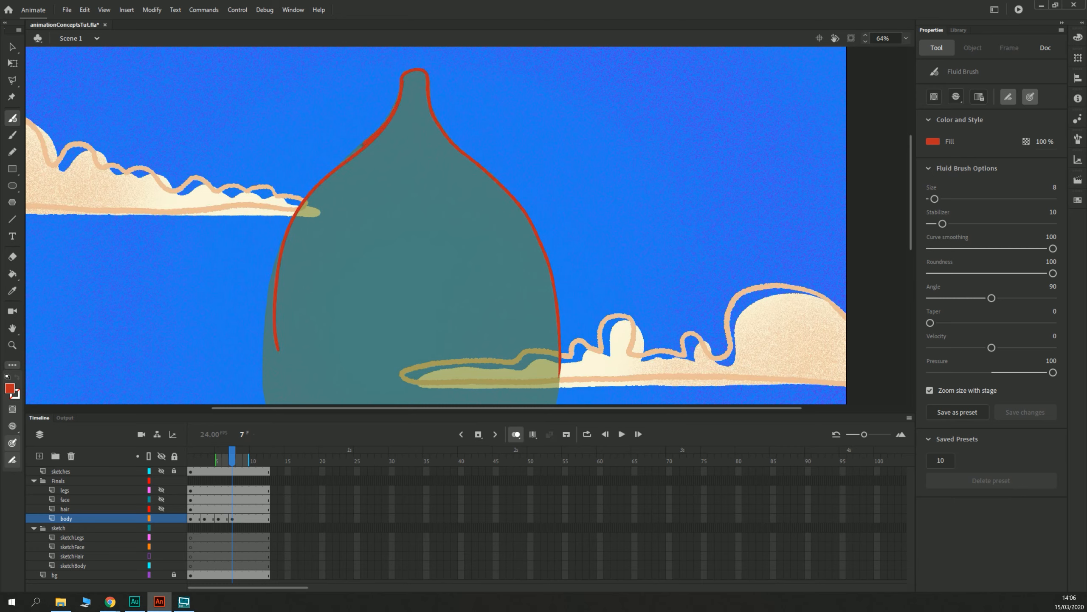
pyautogui.moveTo(290, 220); pyautogui.dragTo(266, 384)
# Step: Close the body outline around its lower half on frame 7, then fill the interior and the remaining edge gap with red
pyautogui.scroll(-4, 307, 155)
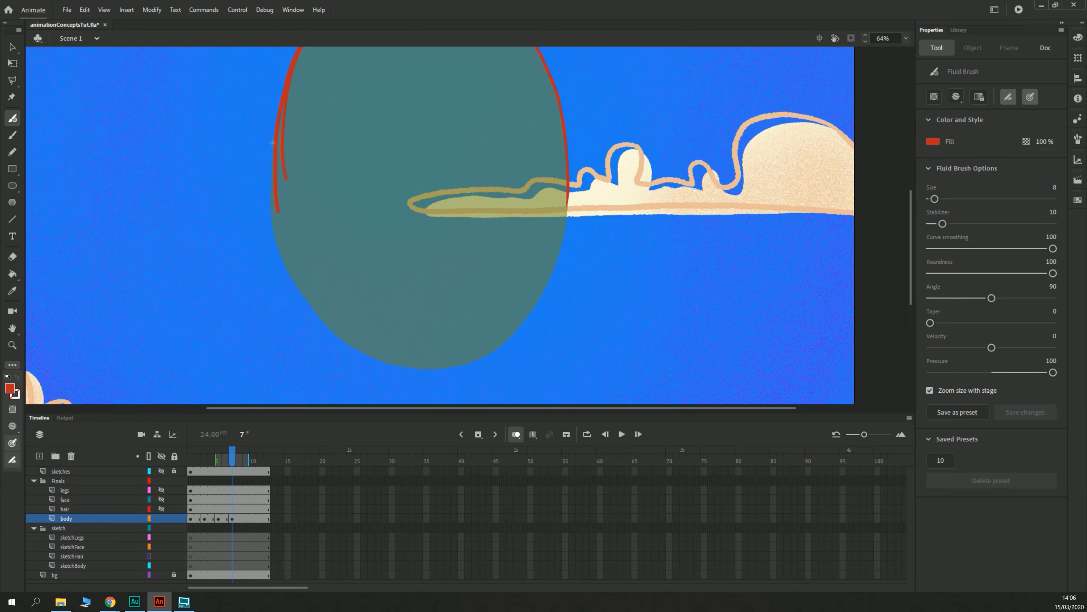
pyautogui.moveTo(272, 141)
pyautogui.mouseDown()
pyautogui.moveTo(275, 231)
pyautogui.moveTo(301, 295)
pyautogui.moveTo(367, 352)
pyautogui.moveTo(439, 363)
pyautogui.moveTo(484, 349)
pyautogui.moveTo(532, 291)
pyautogui.moveTo(555, 244)
pyautogui.moveTo(570, 138)
pyautogui.moveTo(555, 253)
pyautogui.moveTo(506, 336)
pyautogui.moveTo(436, 368)
pyautogui.moveTo(383, 365)
pyautogui.mouseUp()
pyautogui.moveTo(329, 327); pyautogui.dragTo(312, 262)
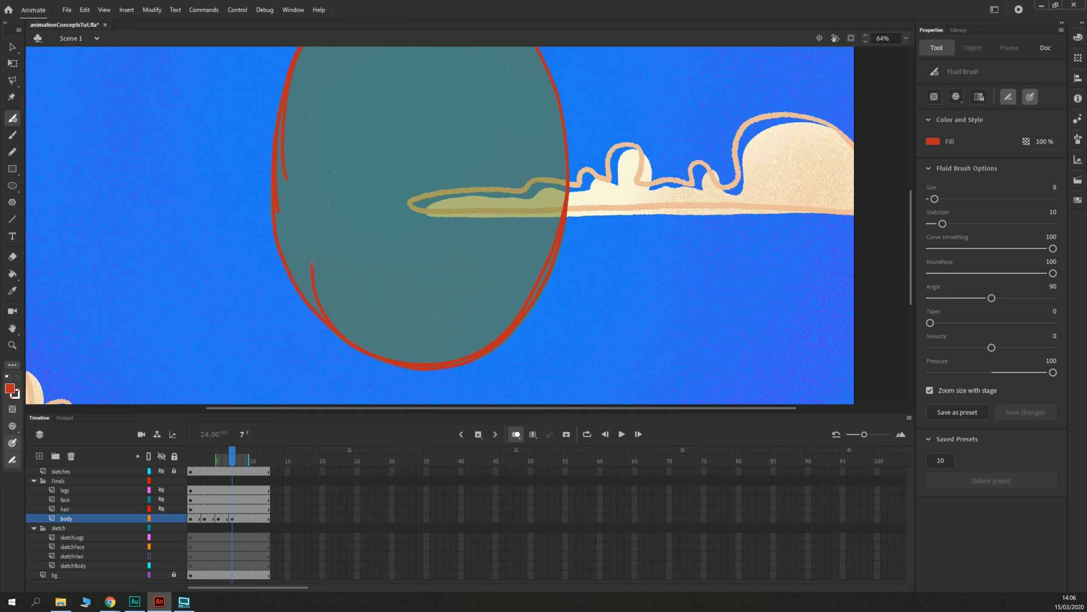
pyautogui.press('k')
pyautogui.click(528, 271)
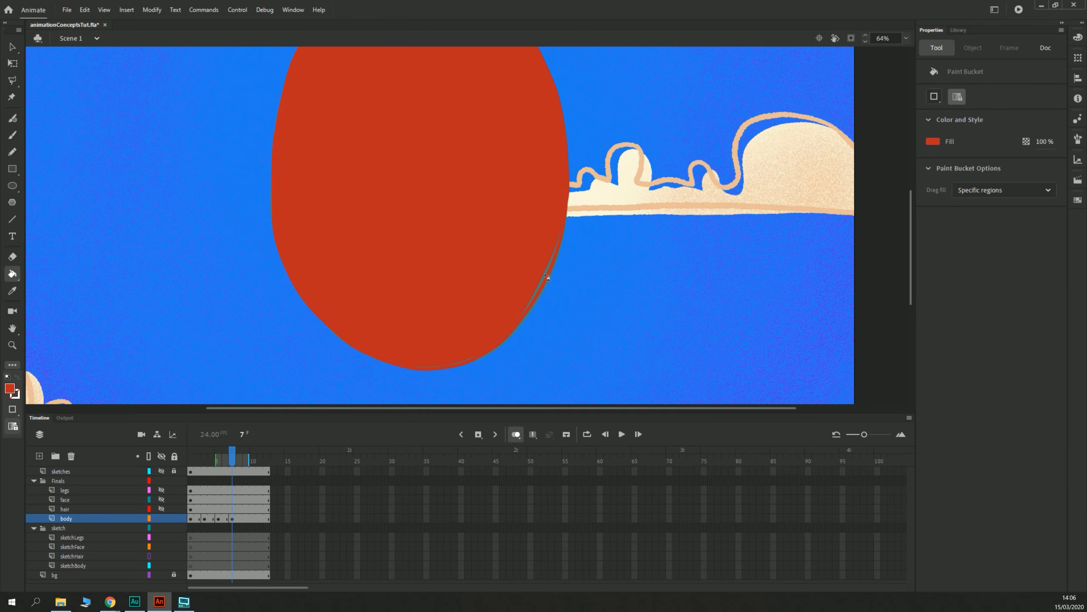
pyautogui.click(545, 278)
pyautogui.press('b')
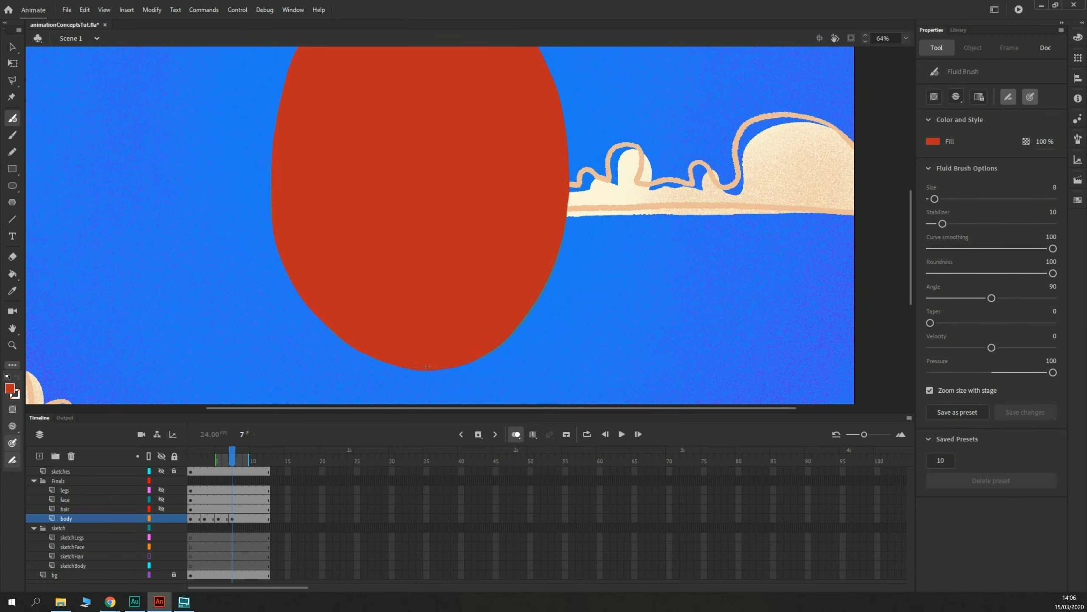
# Step: Play the timeline to check the four body drawings in motion
pyautogui.moveTo(390, 156); pyautogui.dragTo(416, 354)
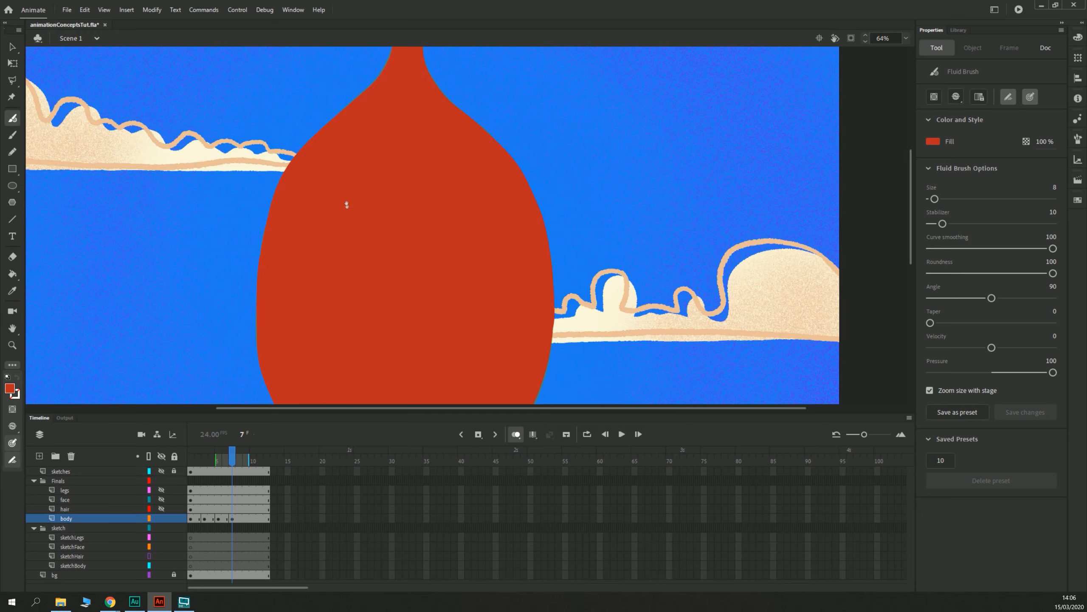
pyautogui.moveTo(346, 205); pyautogui.dragTo(385, 260)
pyautogui.press('Return')
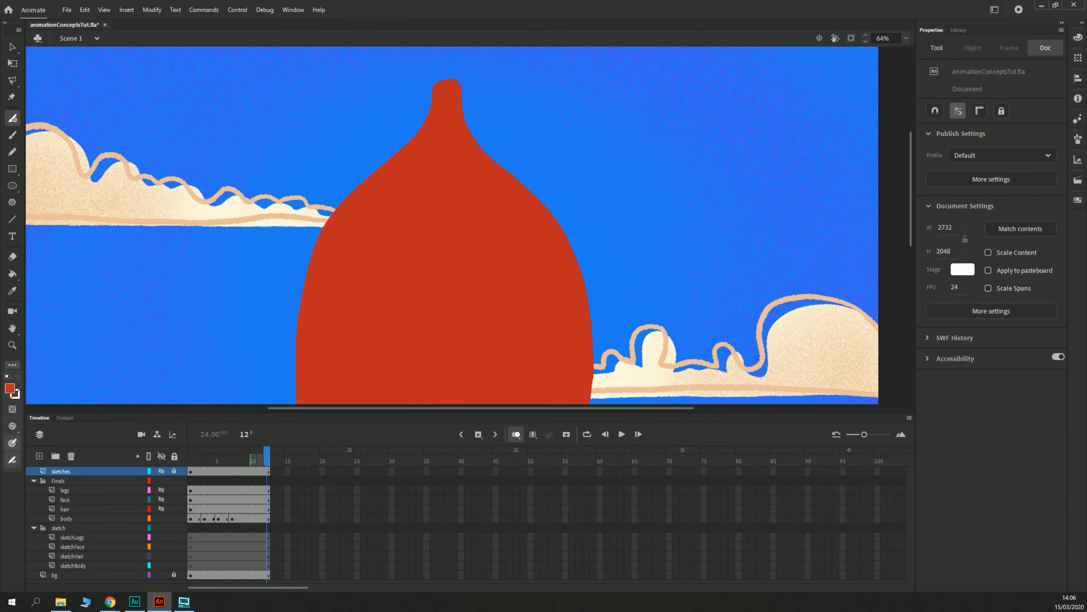
# Step: Repeat the body layer's four-drawing cycle through frame 16, and duplicate frames 1 to 16 so the loop runs to frame 32
pyautogui.moveTo(191, 518); pyautogui.dragTo(268, 519)
pyautogui.press('Return')
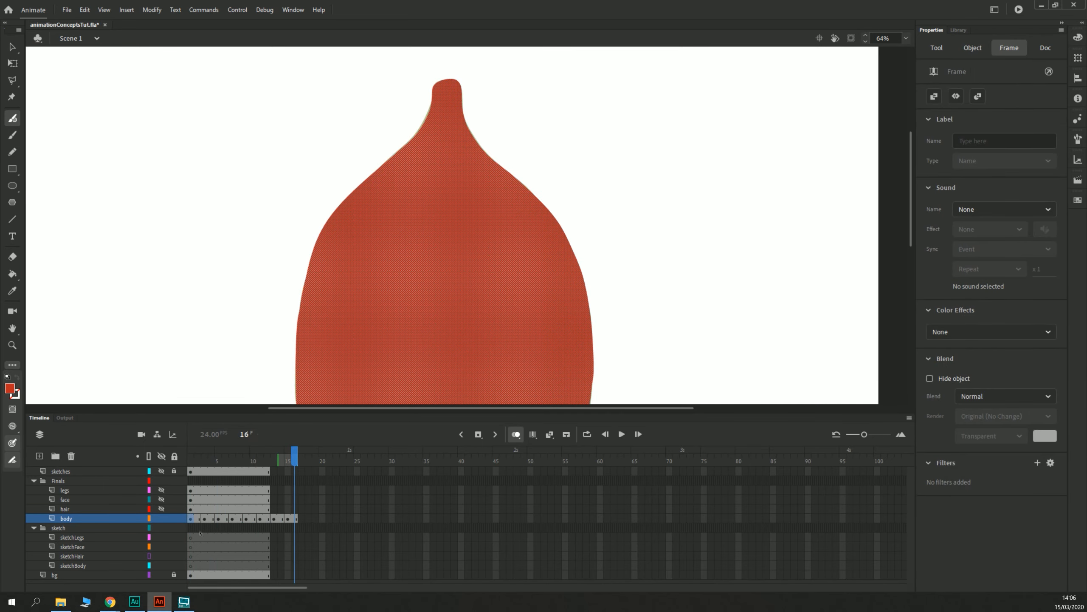
pyautogui.click(211, 509)
pyautogui.moveTo(190, 518); pyautogui.dragTo(295, 519)
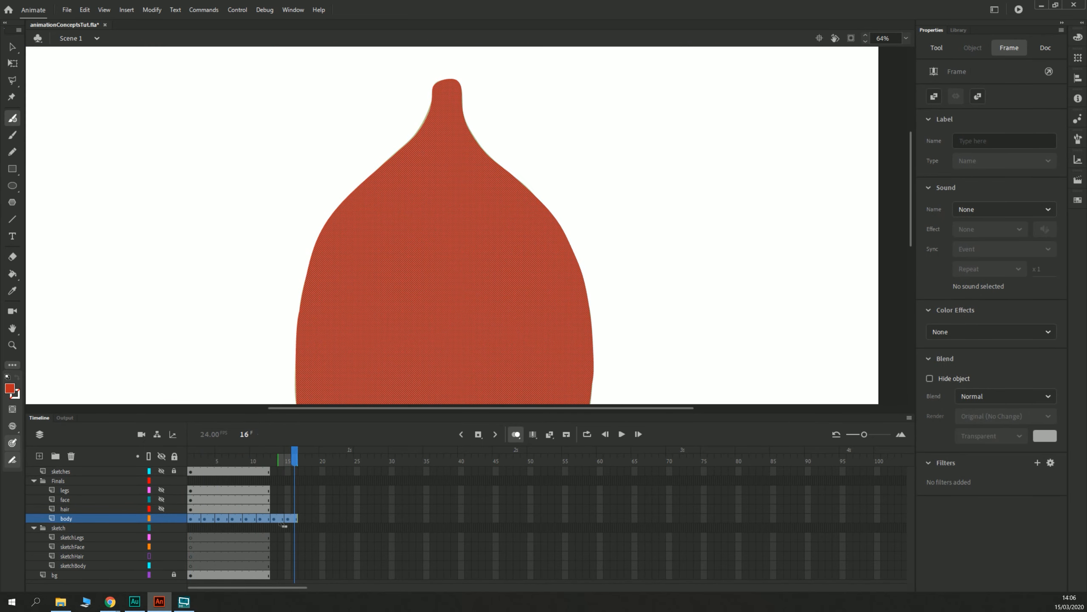
pyautogui.moveTo(211, 519); pyautogui.dragTo(317, 519)
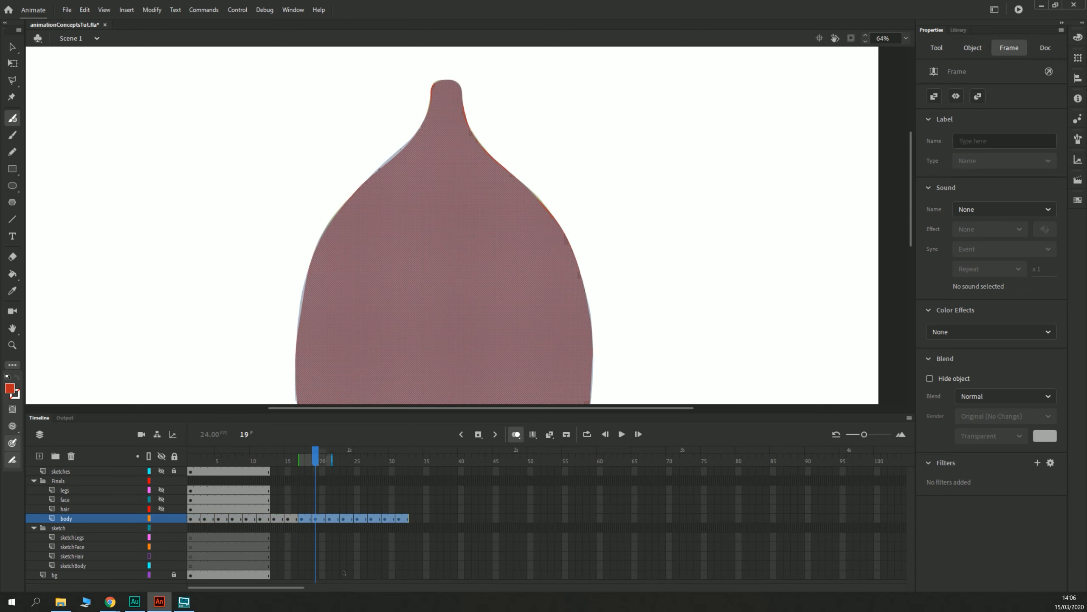
# Step: Play the scene from frame 1 to check the repeated body cycle
pyautogui.click(406, 509)
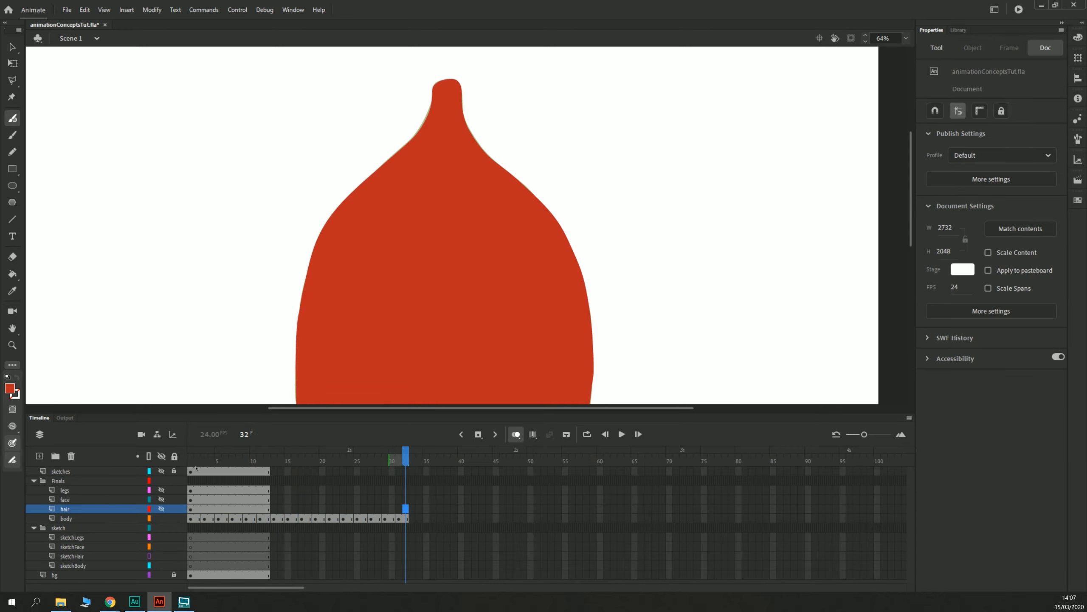
pyautogui.click(196, 470)
pyautogui.press('Return')
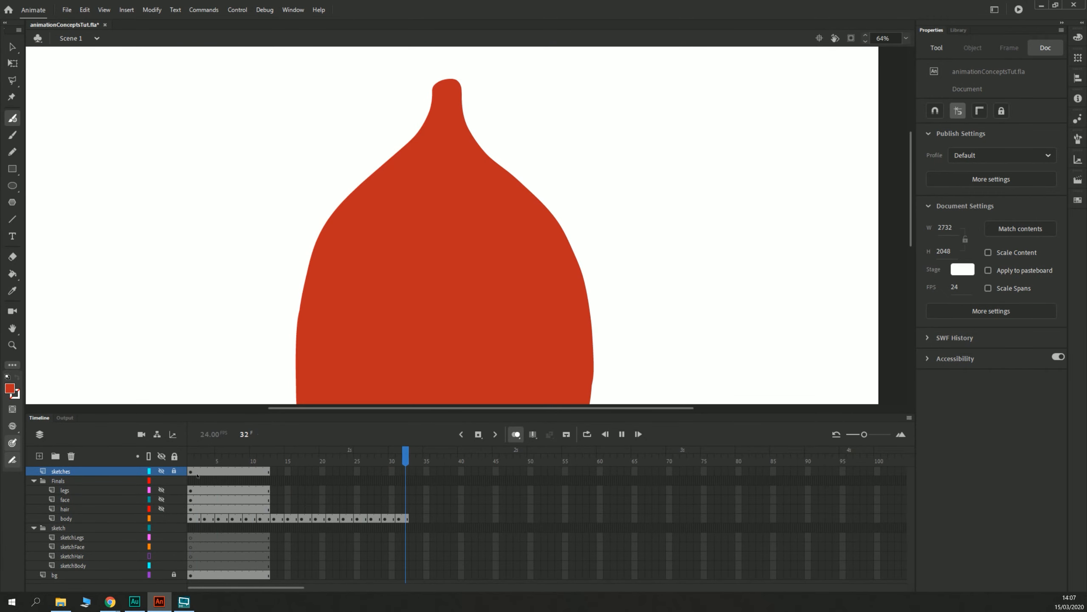
# Step: Extend the sketches, legs, face, hair, individual sketch and bg layers to frame 32 to match the body layer
pyautogui.moveTo(405, 509); pyautogui.dragTo(405, 471)
pyautogui.press('F5')
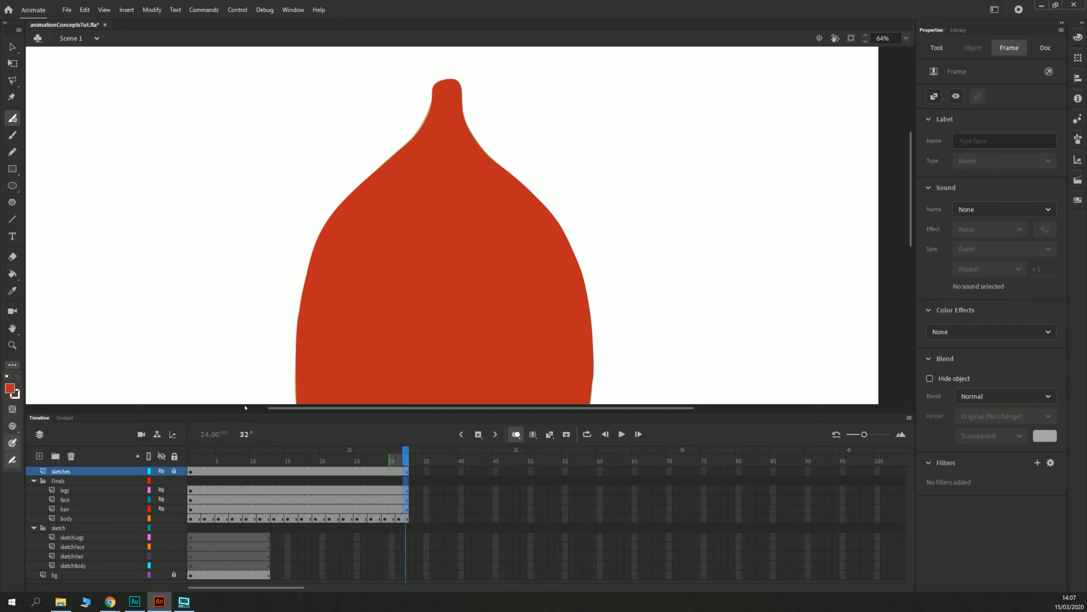
pyautogui.click(312, 555)
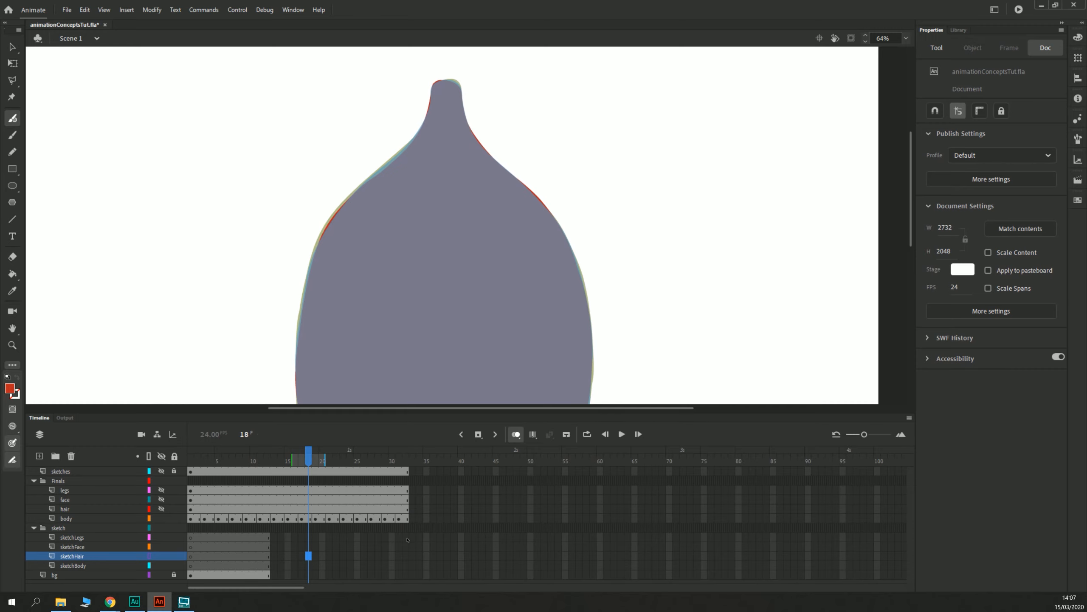
pyautogui.moveTo(407, 540); pyautogui.dragTo(407, 574)
pyautogui.press('F5')
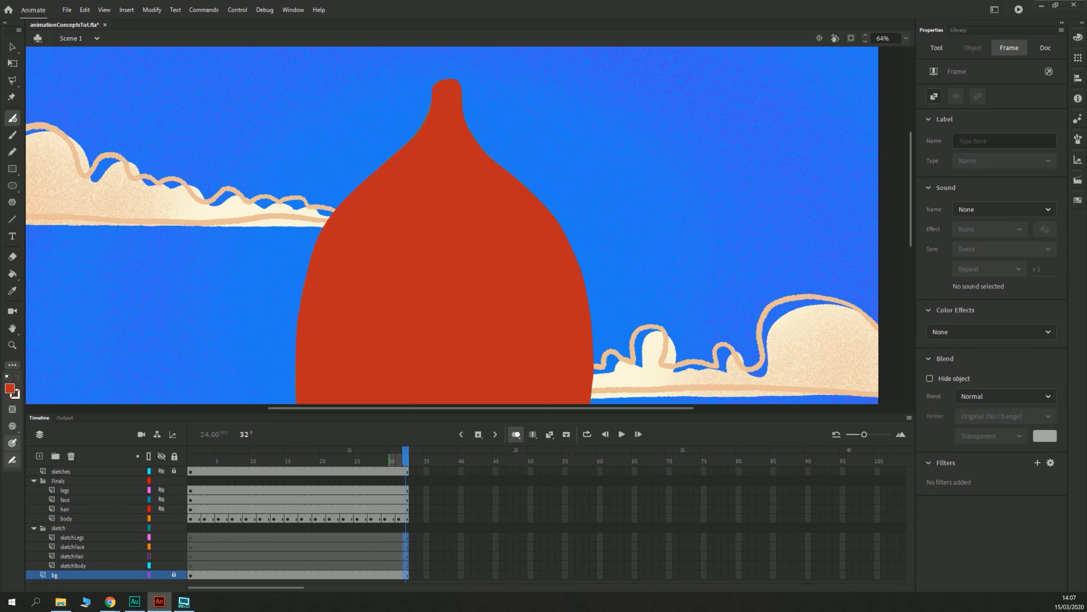
# Step: Keep the bg layer locked, show the whole stage and play the extended body animation
pyautogui.click(276, 250)
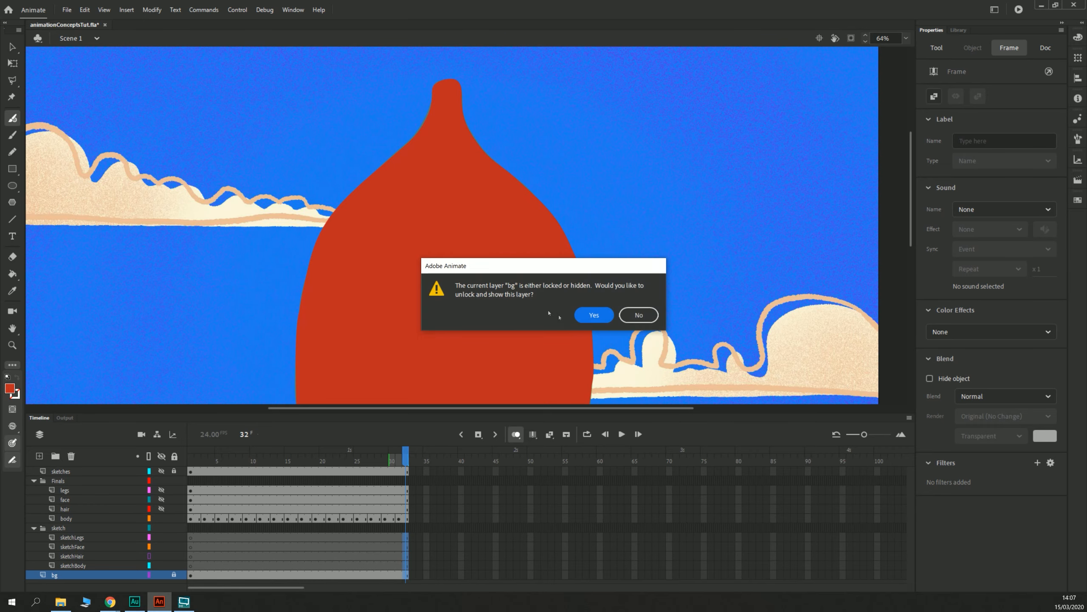
pyautogui.click(638, 314)
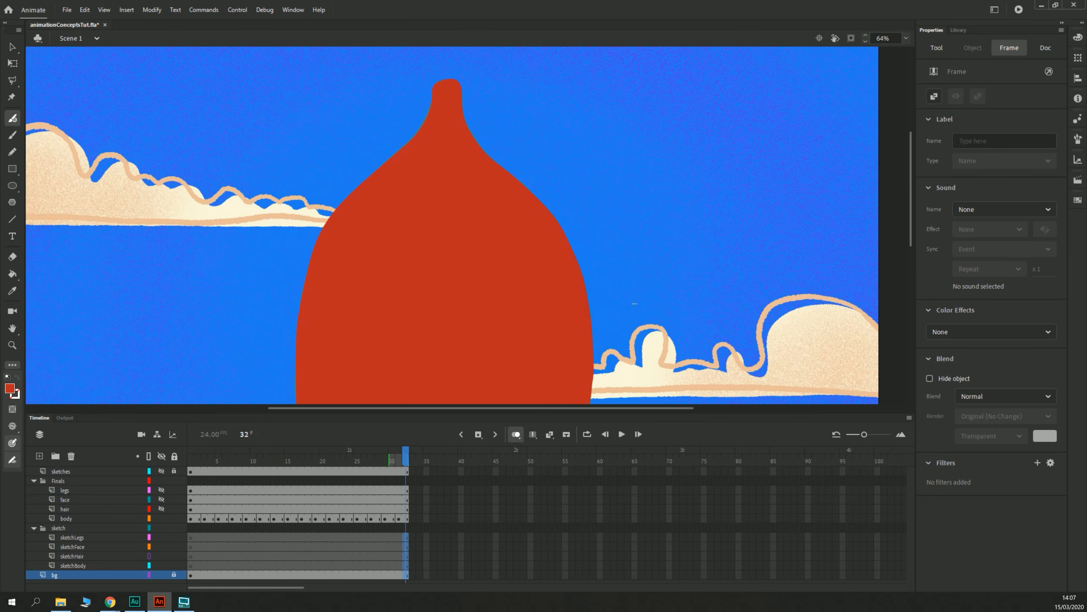
pyautogui.click(906, 38)
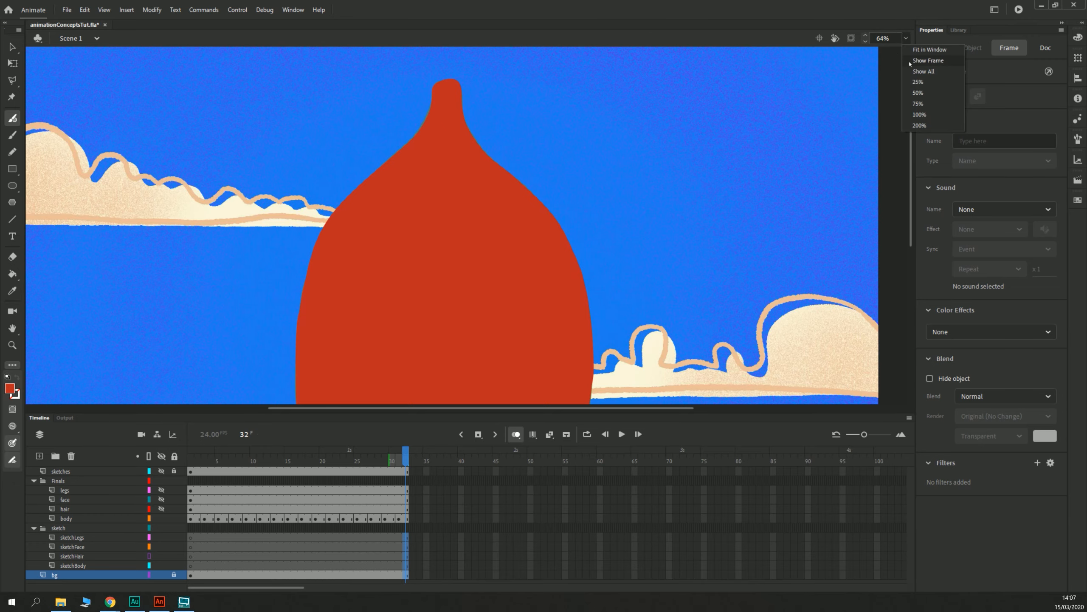
pyautogui.click(931, 55)
pyautogui.press('Return')
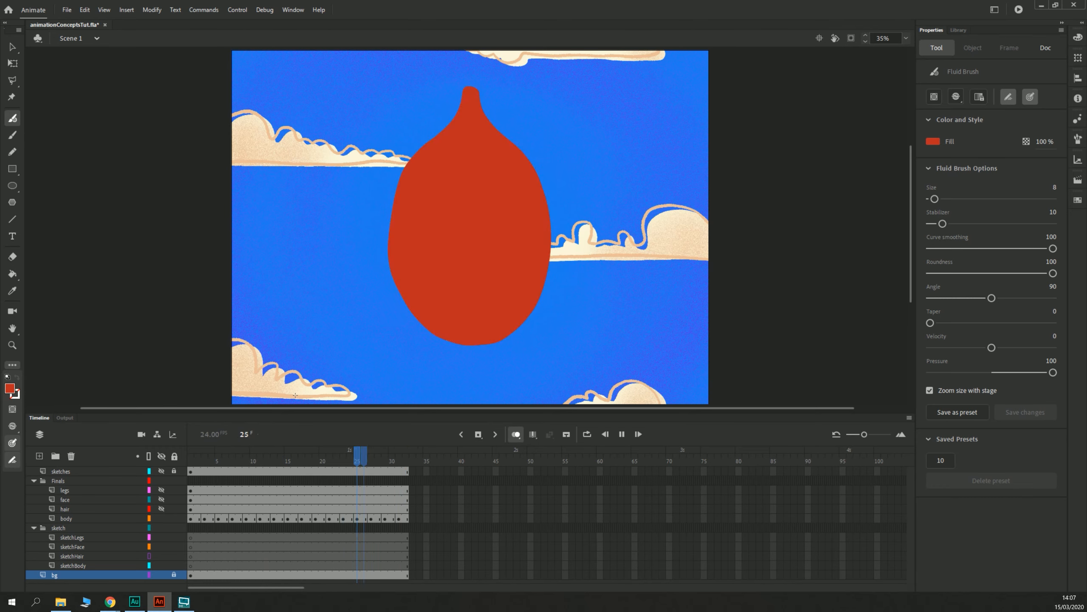
pyautogui.press('Return')
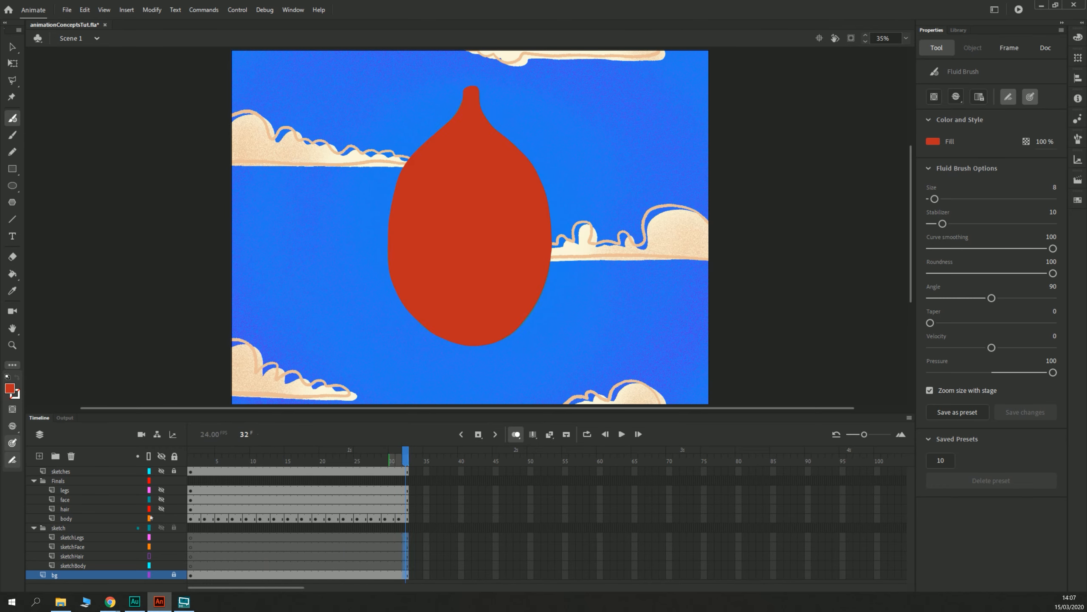
# Step: Show the face layer and play the animation from frame 1 with the face over the moving body
pyautogui.click(162, 499)
pyautogui.click(193, 471)
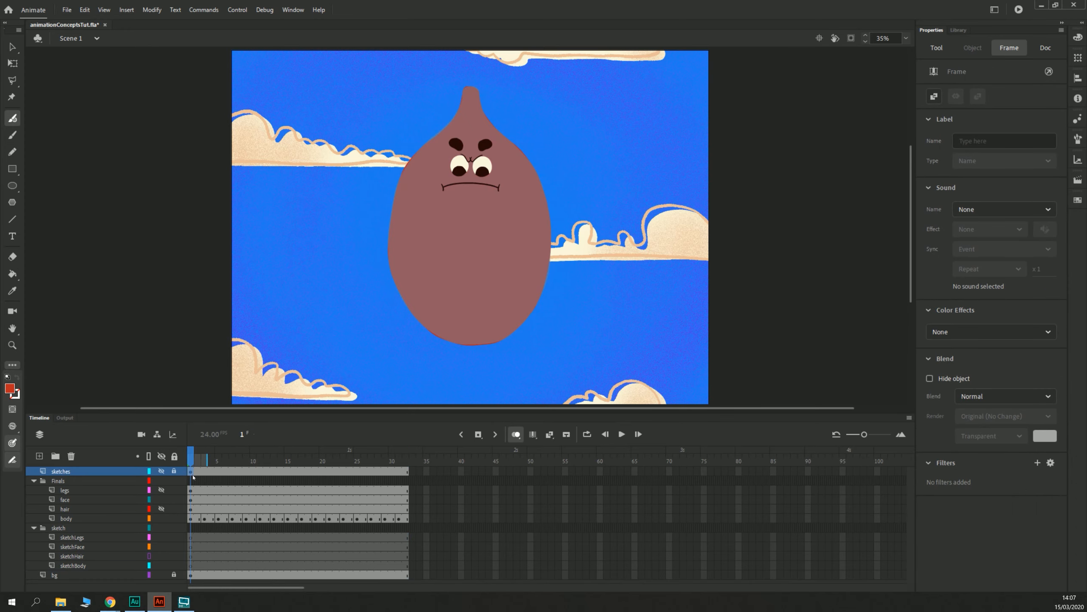
pyautogui.press('Return')
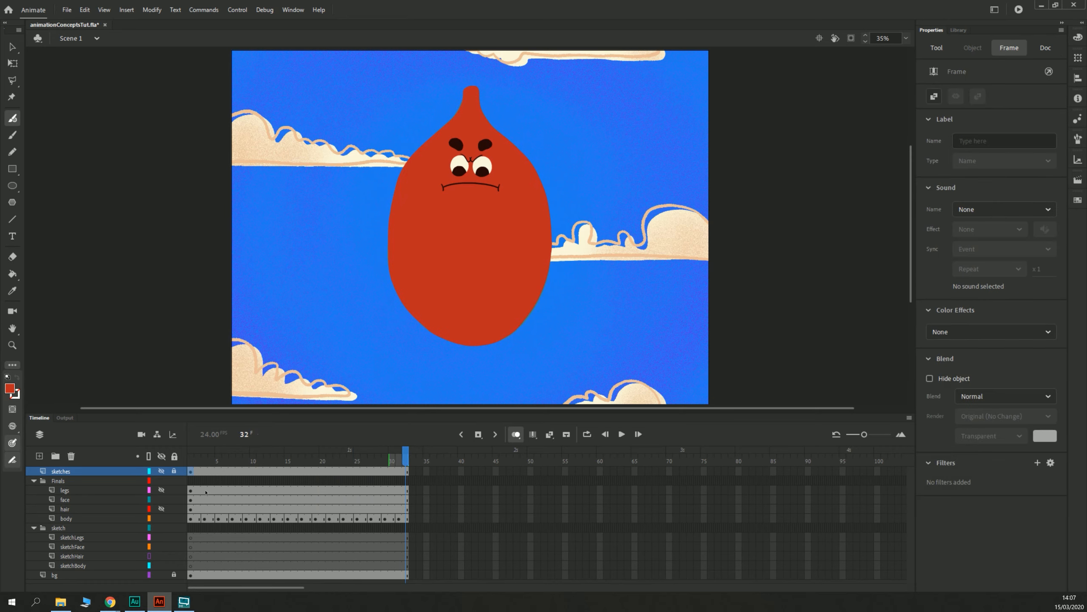
# Step: Lock the body layer and insert blank keyframes at frames 3, 5 and 7 of the face layer
pyautogui.click(174, 517)
pyautogui.click(205, 499)
pyautogui.press('F7')
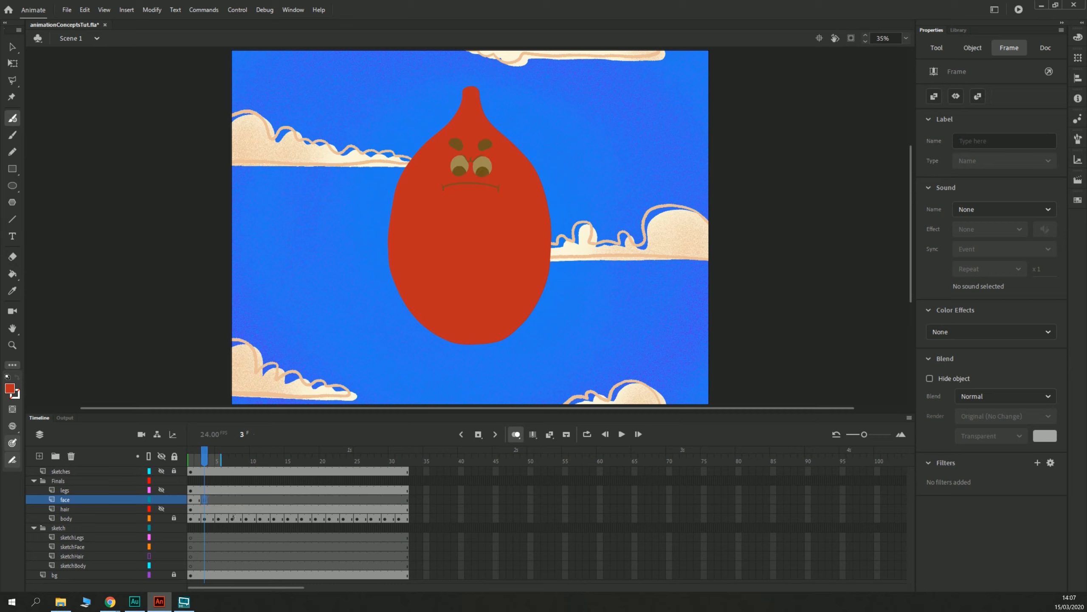
pyautogui.press('.')
pyautogui.press('.')
pyautogui.press('F7')
pyautogui.press('.')
pyautogui.press('.')
pyautogui.press('F7')
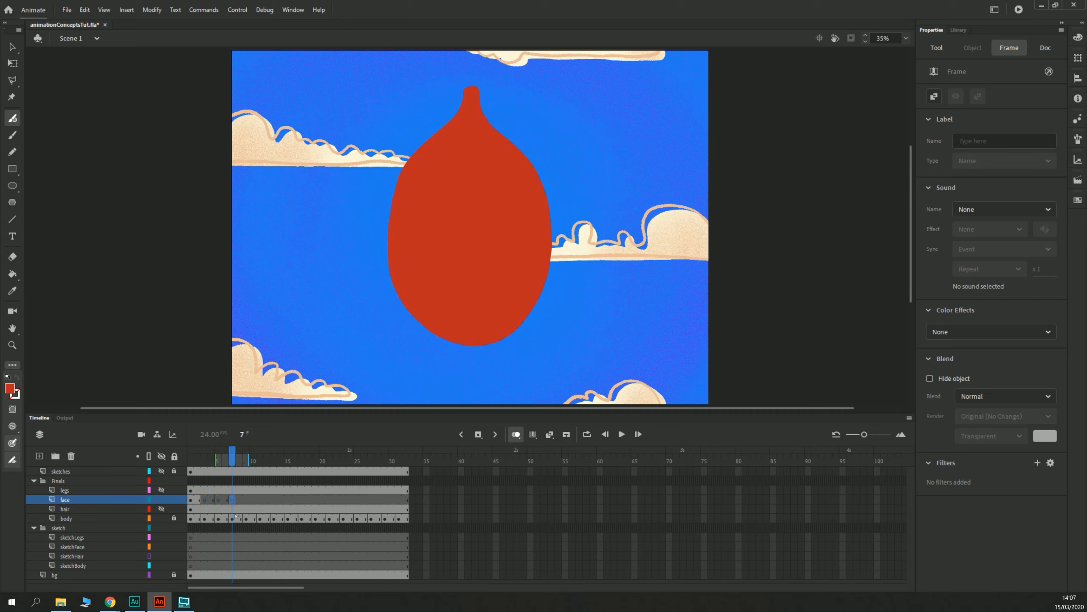
# Step: Insert a blank keyframe at frame 9 of the face layer and go back to the layer's frame 3
pyautogui.press('.')
pyautogui.press('.')
pyautogui.click(204, 499)
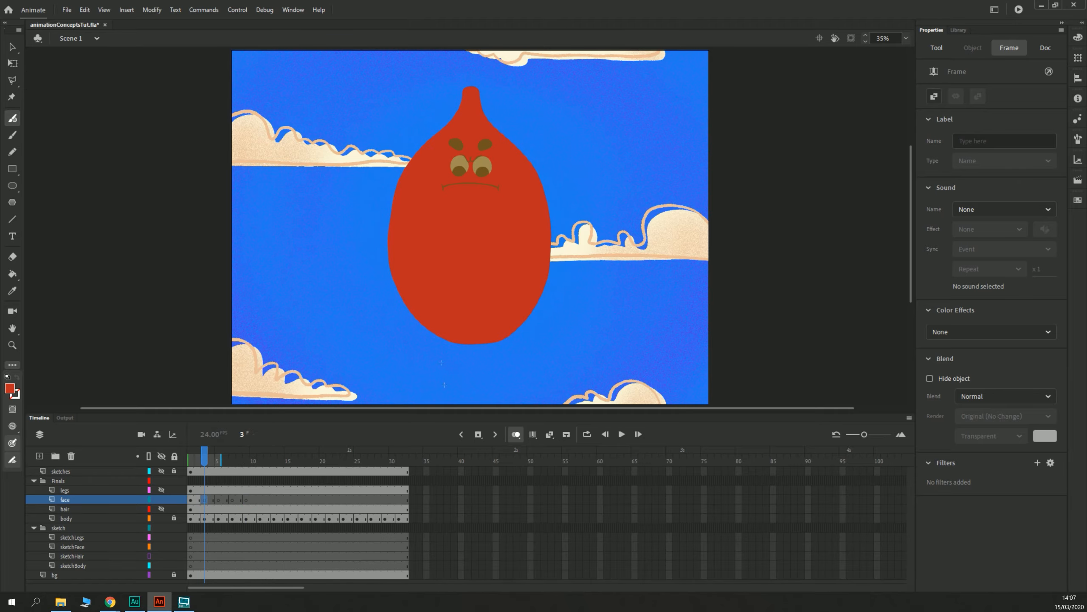
# Step: Use the Rotation tool to tilt the stage clockwise so the mouth runs diagonally for easier tracing
pyautogui.hotkey('ctrl', '=')
pyautogui.hotkey('ctrl', '=')
pyautogui.moveTo(435, 165); pyautogui.dragTo(428, 420)
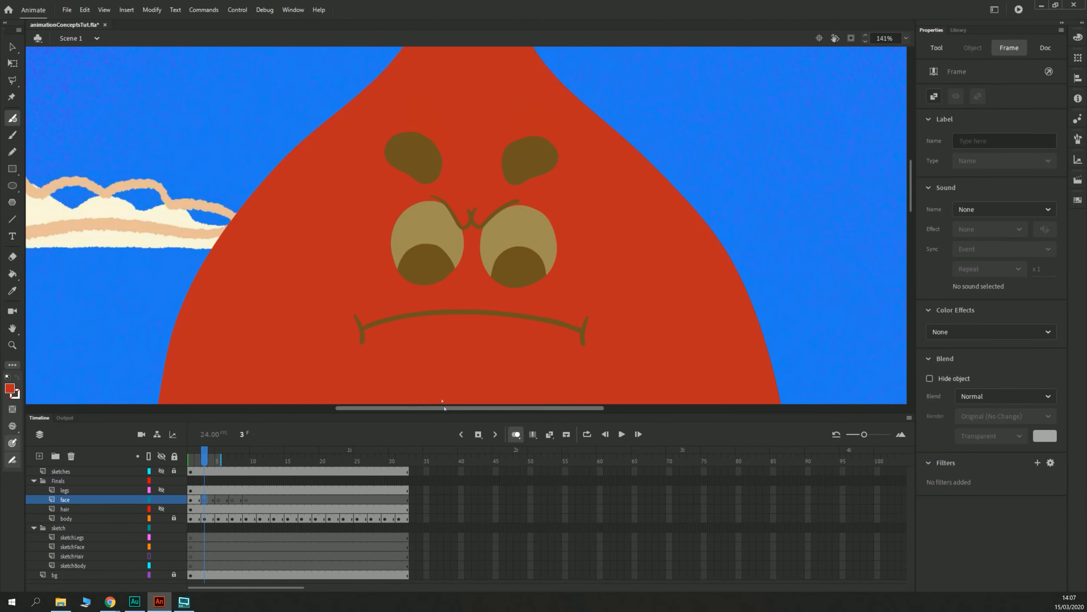
pyautogui.hotkey('ctrl', '-')
pyautogui.hotkey('shift', 'h')
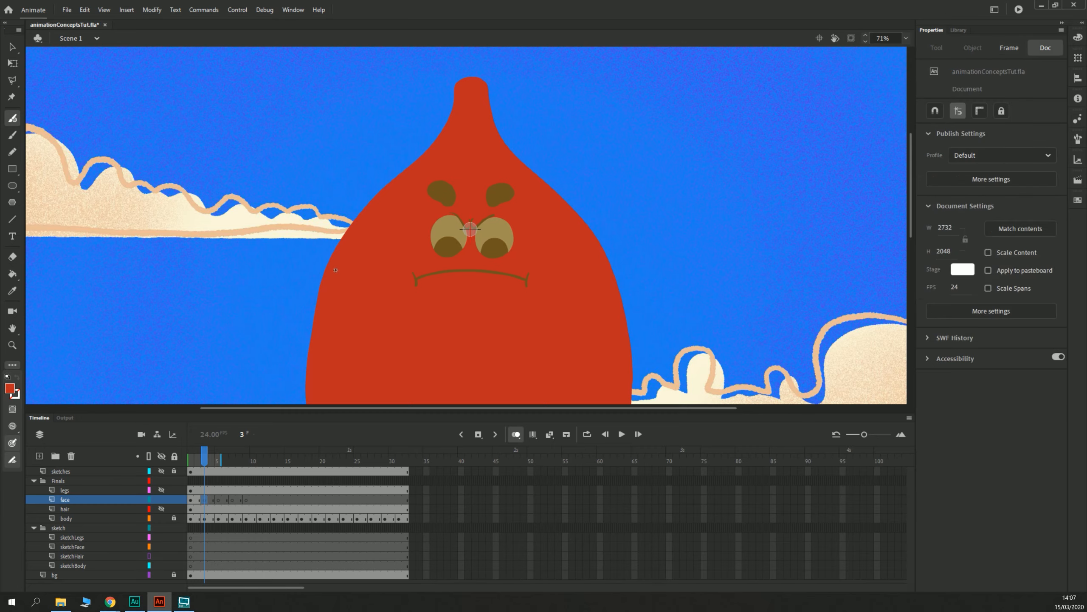
pyautogui.click(469, 299)
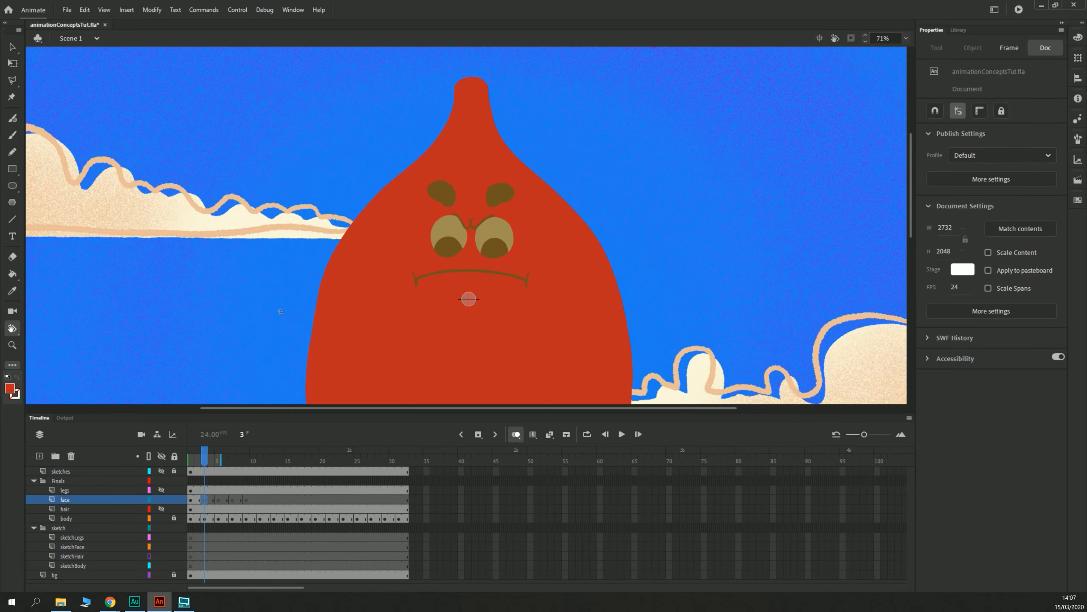
pyautogui.moveTo(280, 299); pyautogui.dragTo(318, 210)
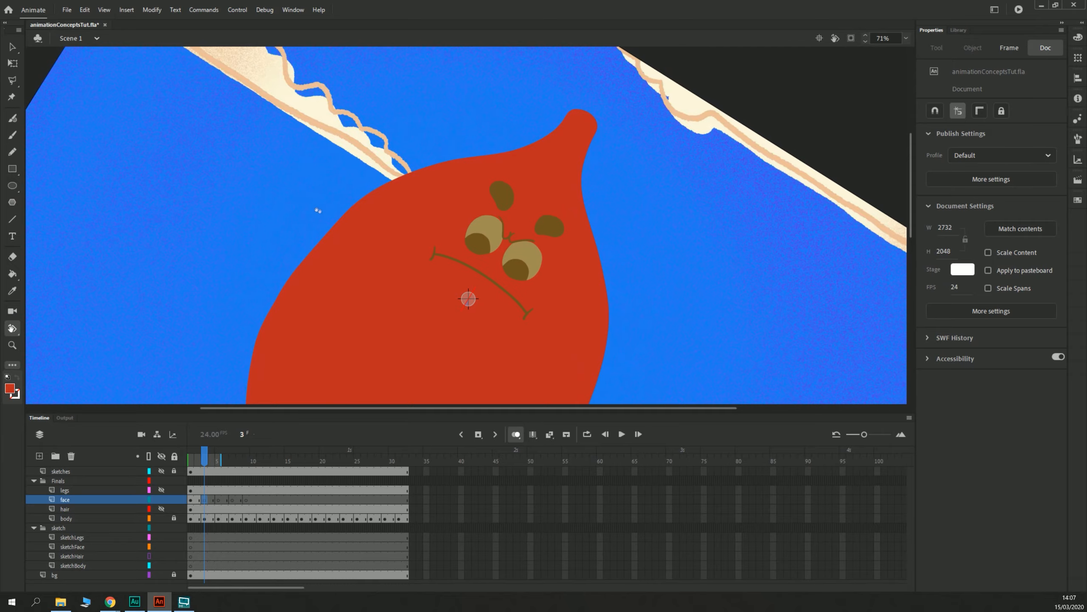
pyautogui.moveTo(424, 330); pyautogui.dragTo(326, 309)
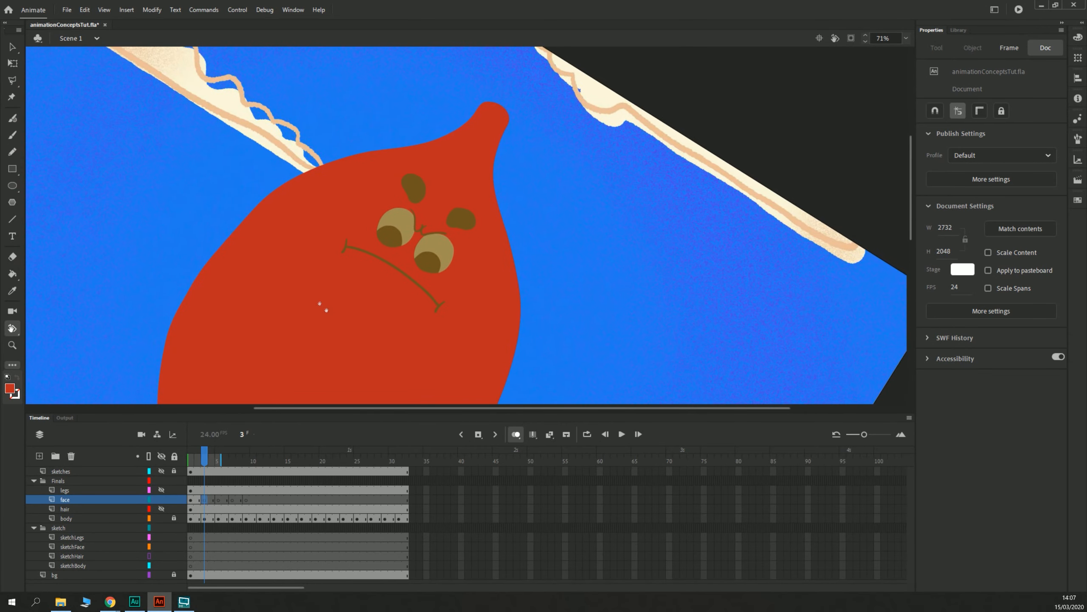
pyautogui.moveTo(250, 278); pyautogui.dragTo(270, 231)
pyautogui.moveTo(306, 279); pyautogui.dragTo(343, 293)
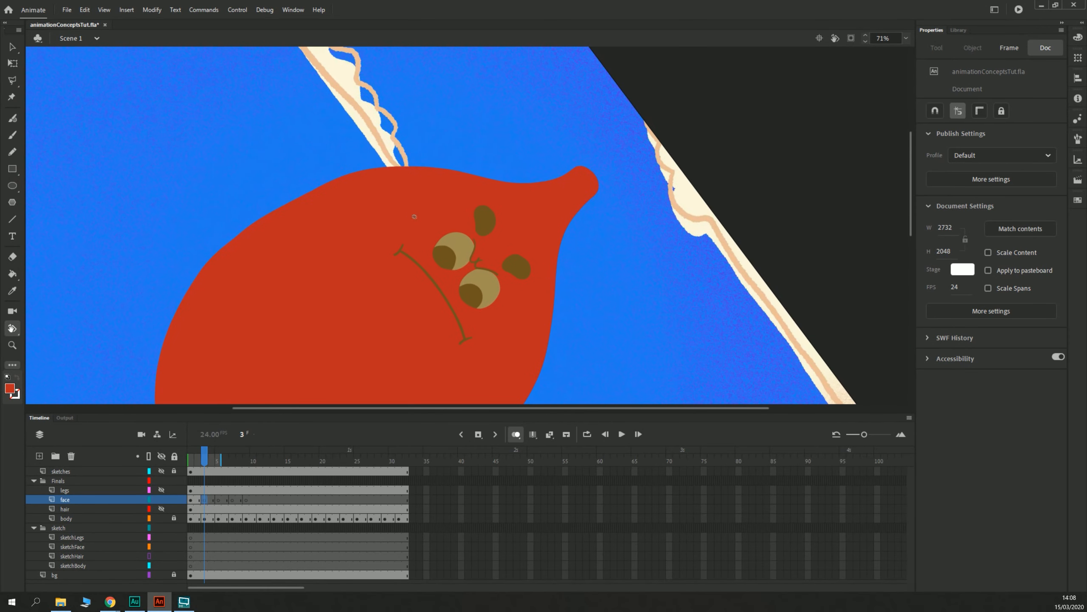
# Step: Set the Fluid Brush fill to the very dark brown swatch and trace the mouth on frame 3 of the face layer
pyautogui.hotkey('shift', 'b')
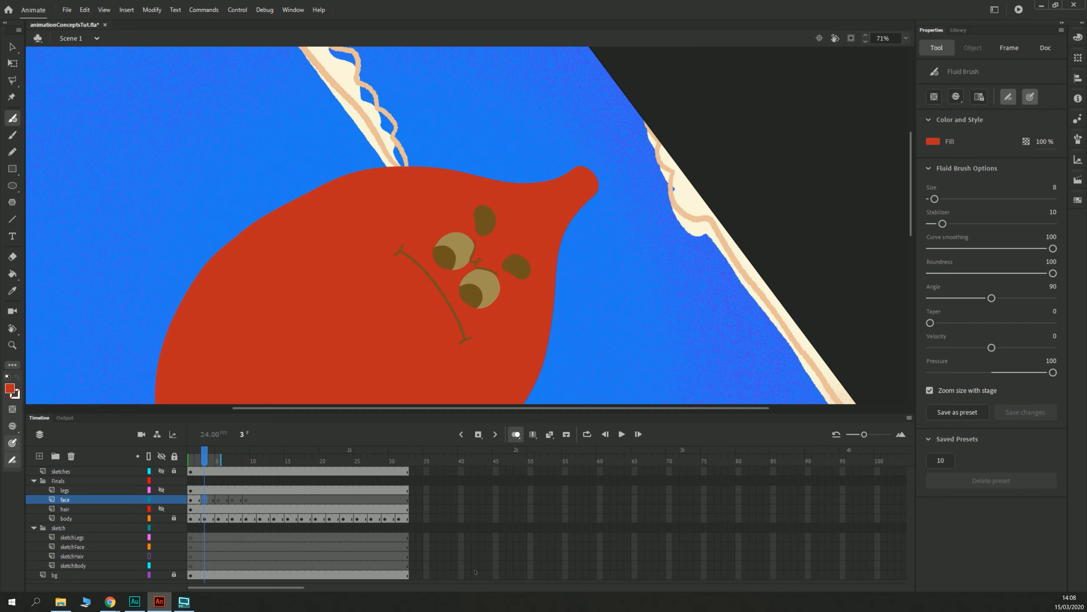
pyautogui.click(933, 142)
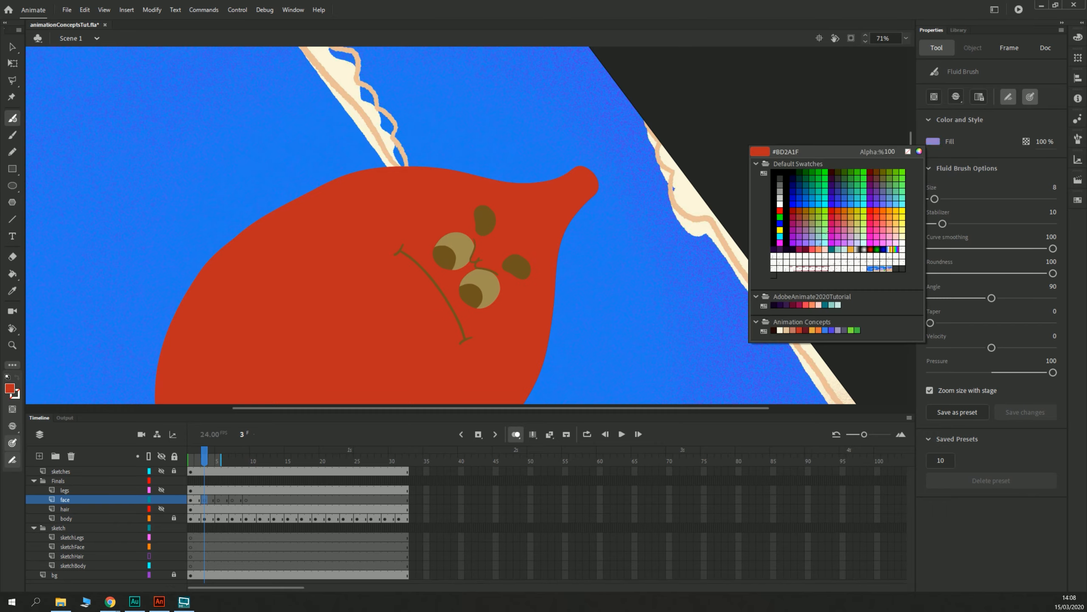
pyautogui.click(774, 306)
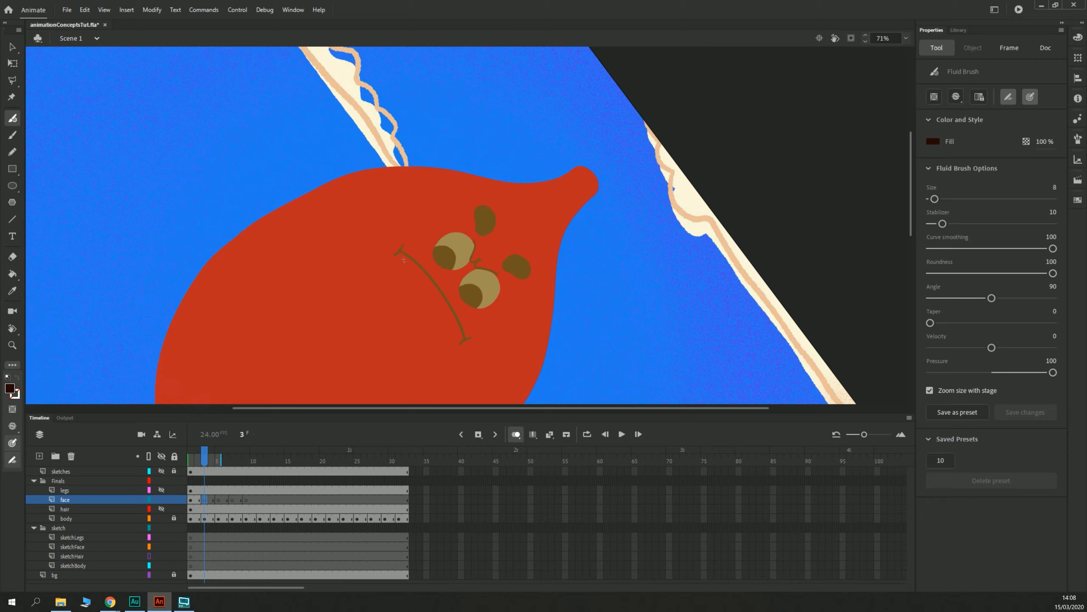
pyautogui.scroll(5, 408, 299)
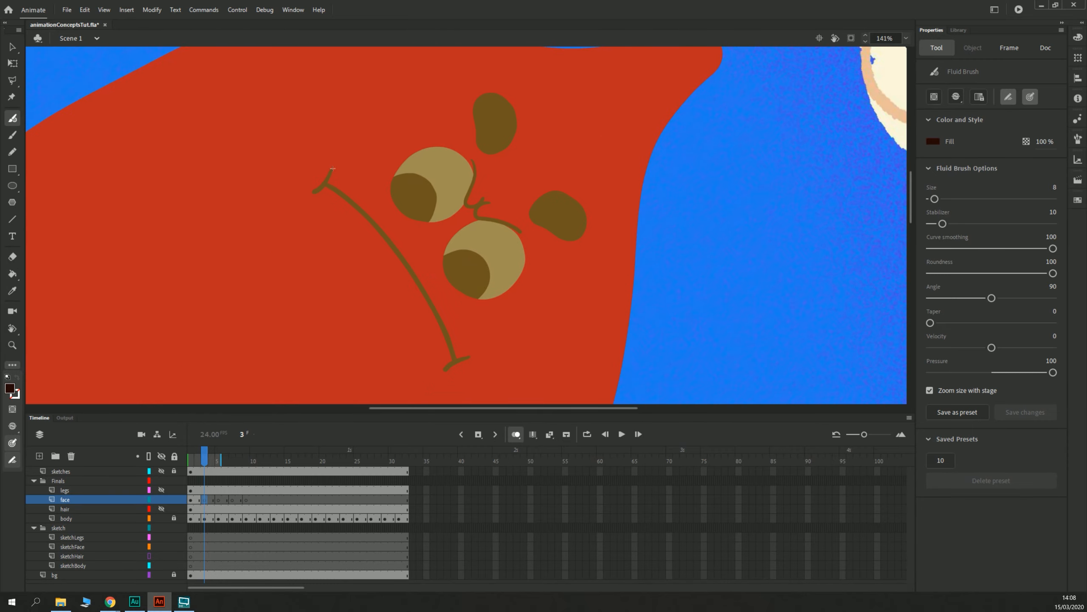
pyautogui.moveTo(329, 179); pyautogui.dragTo(313, 191)
pyautogui.moveTo(470, 355); pyautogui.dragTo(444, 370)
pyautogui.moveTo(328, 184)
pyautogui.mouseDown()
pyautogui.moveTo(398, 252)
pyautogui.moveTo(455, 361)
pyautogui.mouseUp()
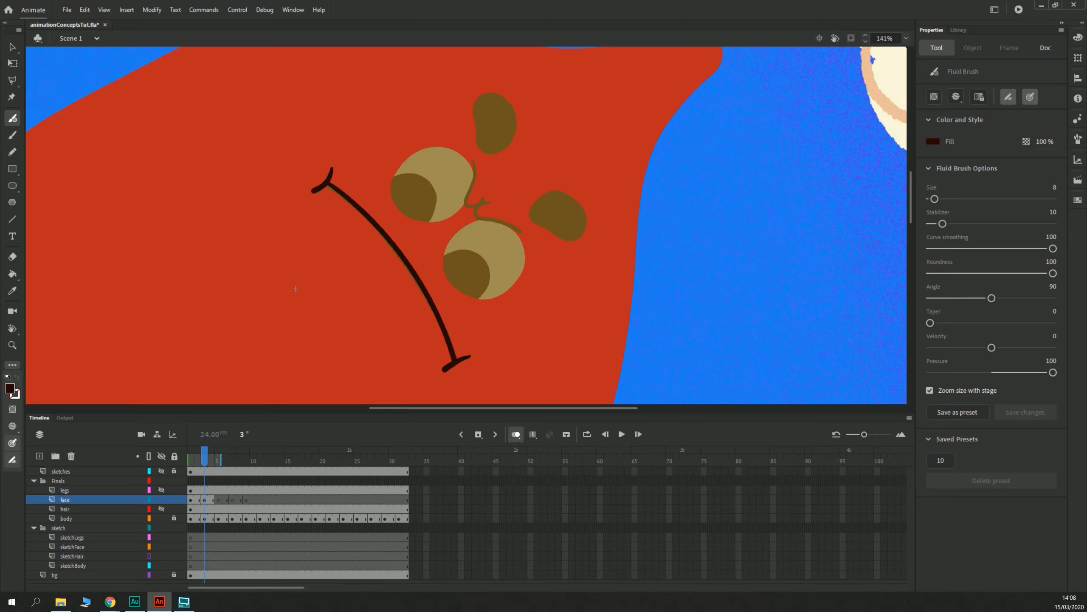
# Step: Redraw the mouth line and its two end ticks on frame 5 over the onion-skinned mouth
pyautogui.press('.')
pyautogui.press('.')
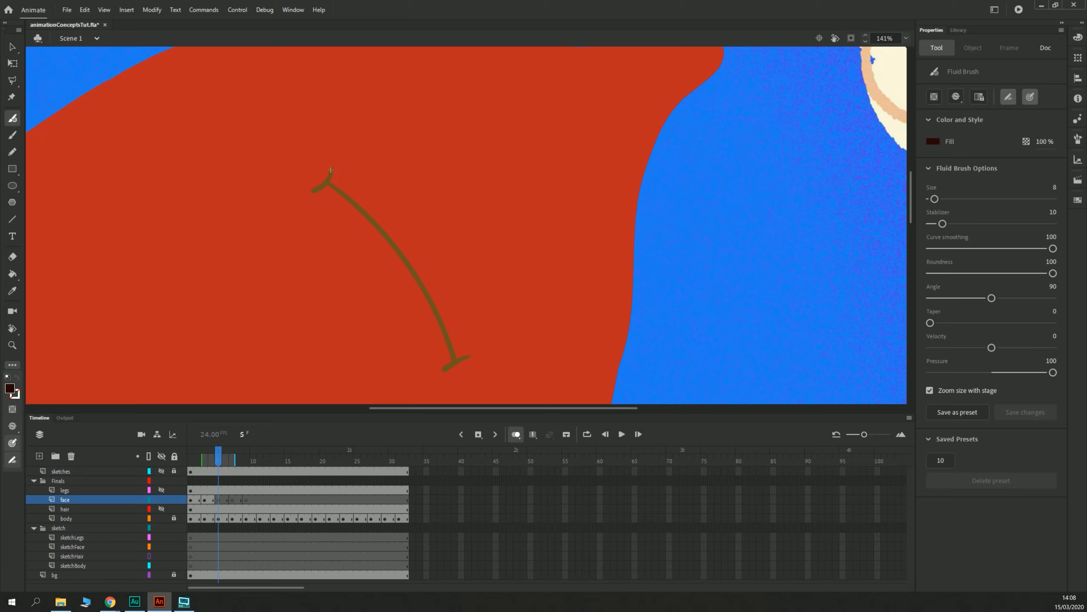
pyautogui.moveTo(331, 166); pyautogui.dragTo(313, 190)
pyautogui.moveTo(469, 356); pyautogui.dragTo(443, 370)
pyautogui.moveTo(328, 181)
pyautogui.mouseDown()
pyautogui.moveTo(396, 249)
pyautogui.moveTo(452, 355)
pyautogui.mouseUp()
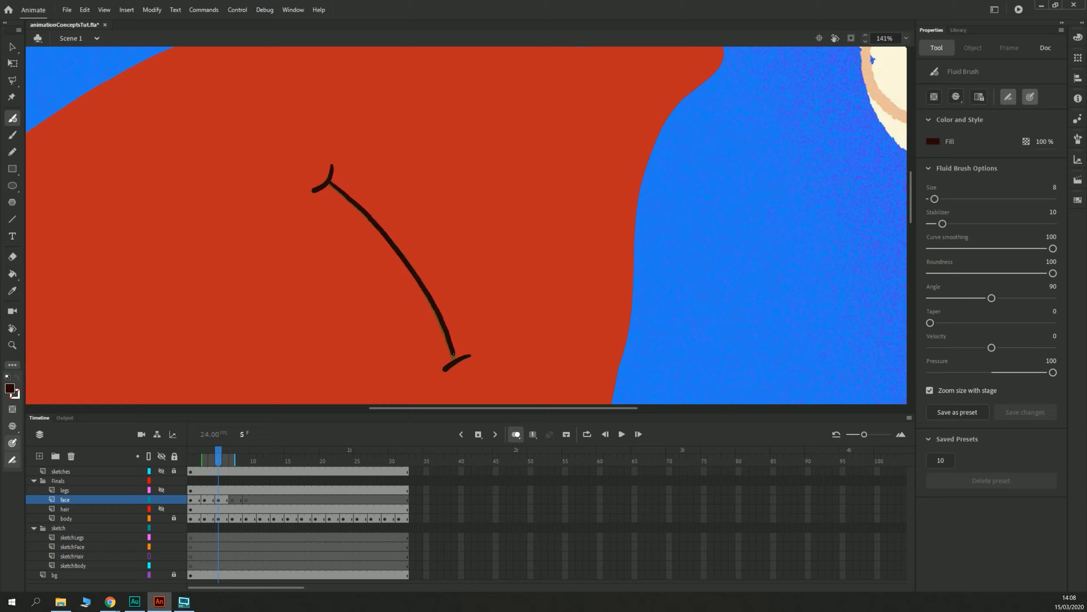
# Step: Redraw the mouth with its end ticks on frame 7 over the onion-skinned drawing
pyautogui.press('.')
pyautogui.press('.')
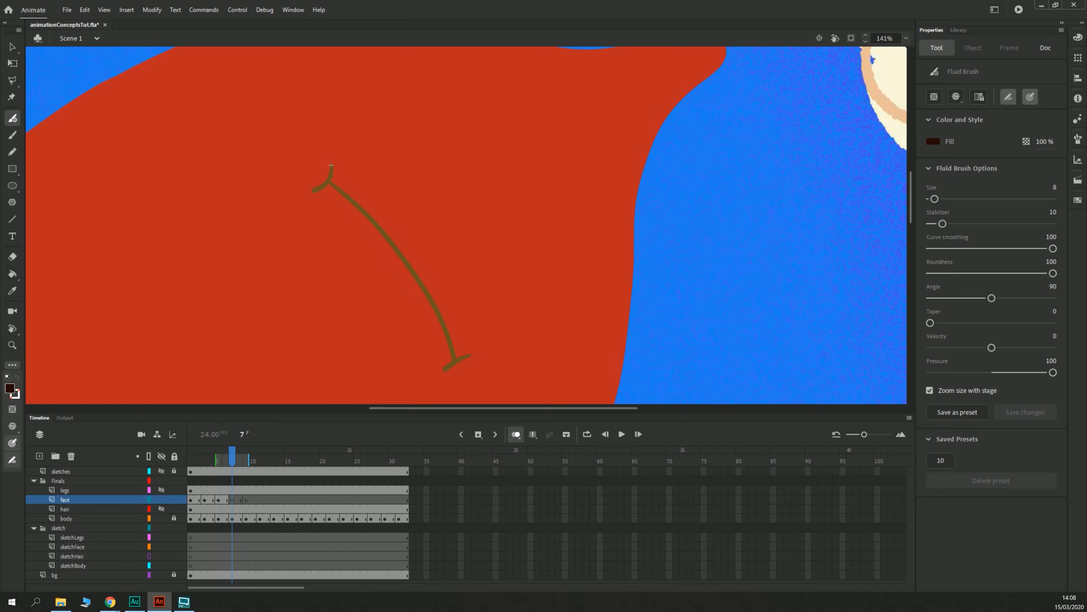
pyautogui.moveTo(331, 165)
pyautogui.mouseDown()
pyautogui.moveTo(315, 189)
pyautogui.moveTo(354, 204)
pyautogui.moveTo(382, 233)
pyautogui.moveTo(453, 354)
pyautogui.moveTo(470, 353)
pyautogui.moveTo(446, 368)
pyautogui.mouseUp()
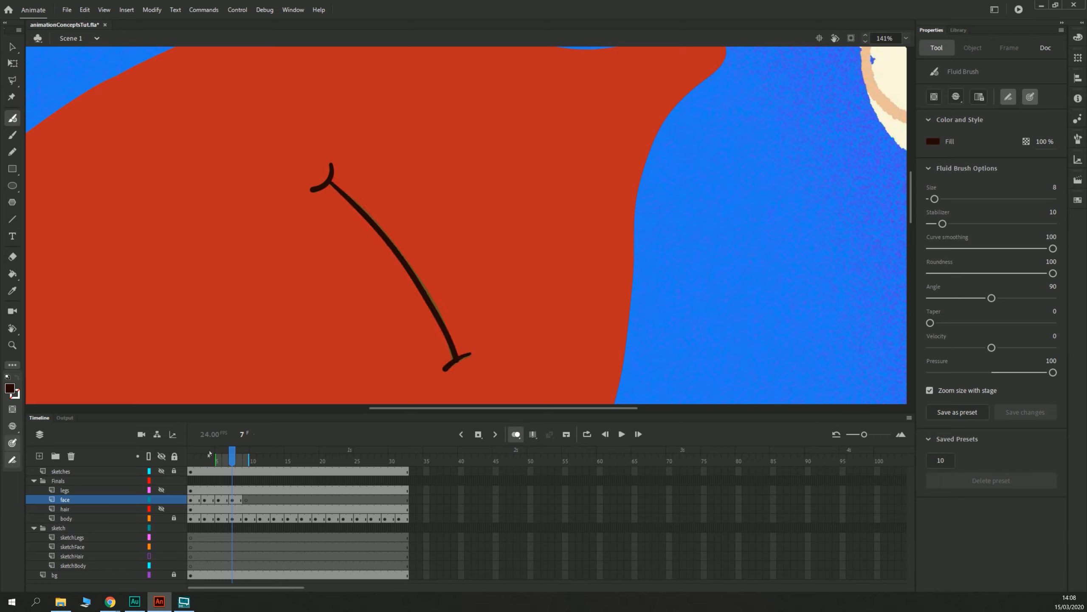
# Step: Step back and forth through frames 1 to 7 of the face layer to compare the mouth drawings
pyautogui.press(',')
pyautogui.press(',')
pyautogui.press(',')
pyautogui.click(191, 499)
pyautogui.press('.')
pyautogui.press('.')
pyautogui.press('.')
pyautogui.press('.')
pyautogui.press('.')
pyautogui.press('.')
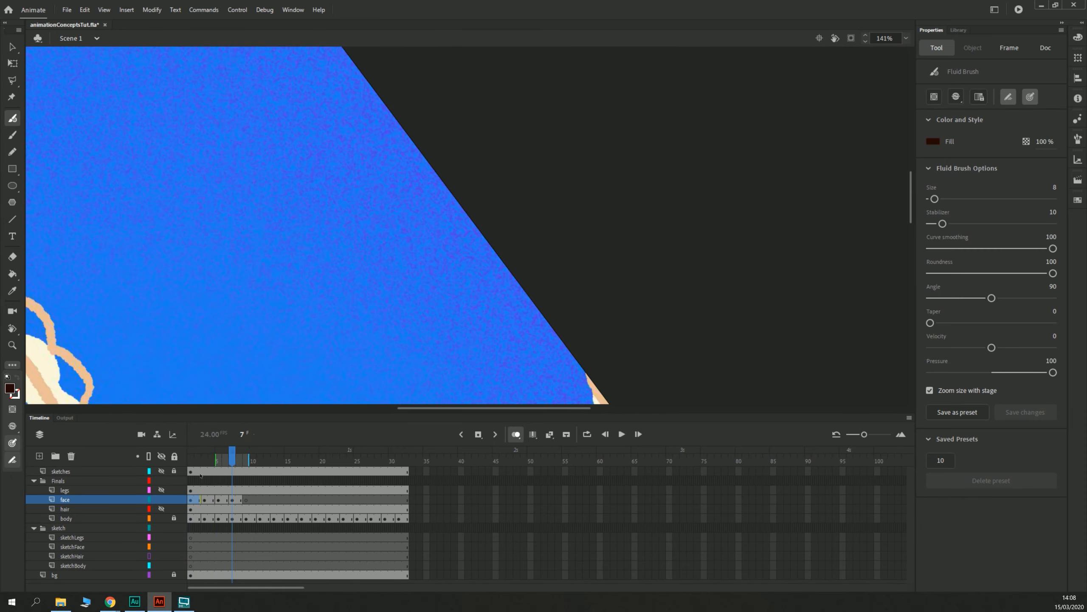
pyautogui.press('.')
pyautogui.press(',')
pyautogui.press(',')
pyautogui.press(',')
pyautogui.press(',')
pyautogui.press(',')
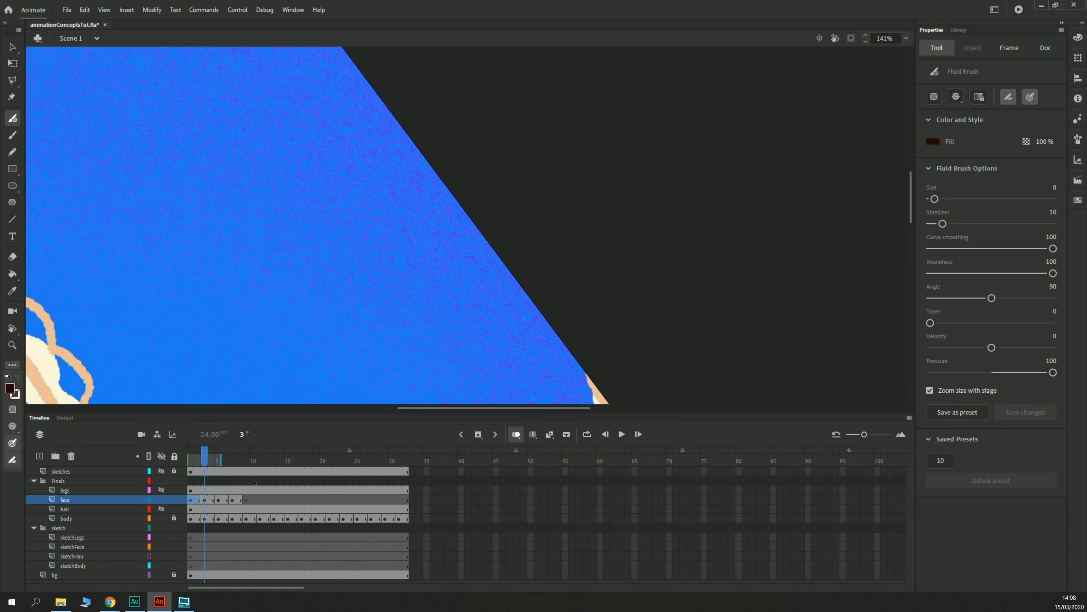
# Step: Fit the stage to the window, enlarge the face and tilt the stage clockwise again with the Rotation tool
pyautogui.click(906, 38)
pyautogui.click(908, 61)
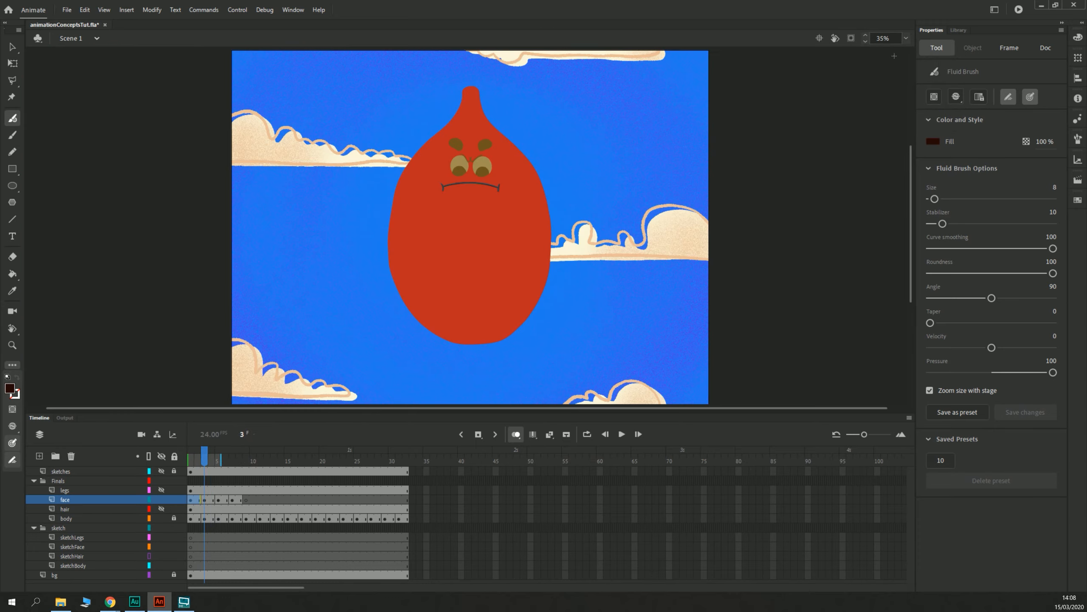
pyautogui.hotkey('ctrl', '=')
pyautogui.hotkey('ctrl', '=')
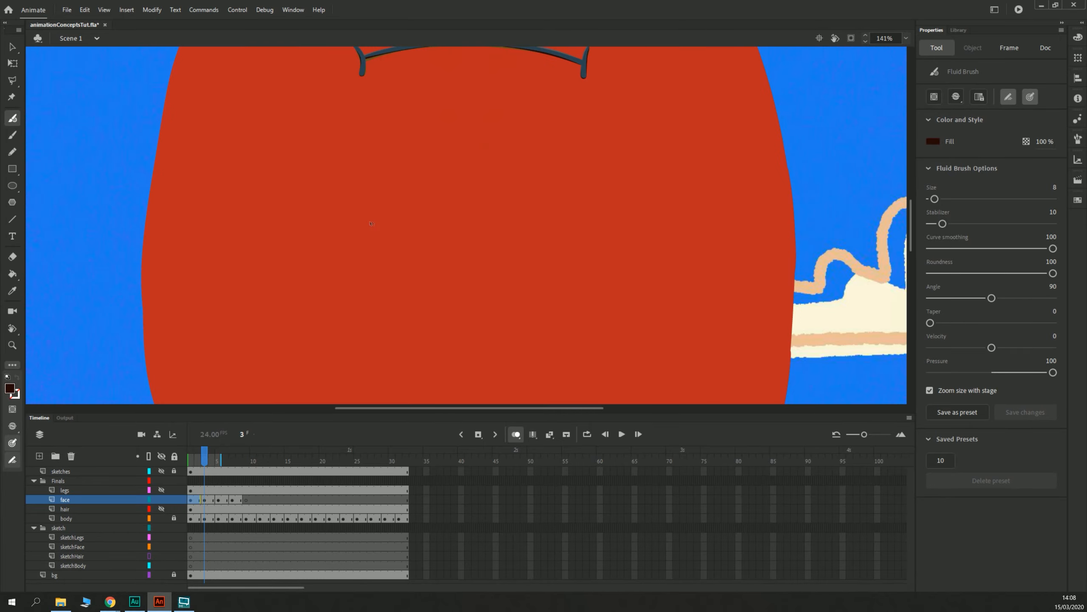
pyautogui.moveTo(356, 73); pyautogui.dragTo(264, 141)
pyautogui.hotkey('shift', 'h')
pyautogui.moveTo(279, 309); pyautogui.dragTo(272, 286)
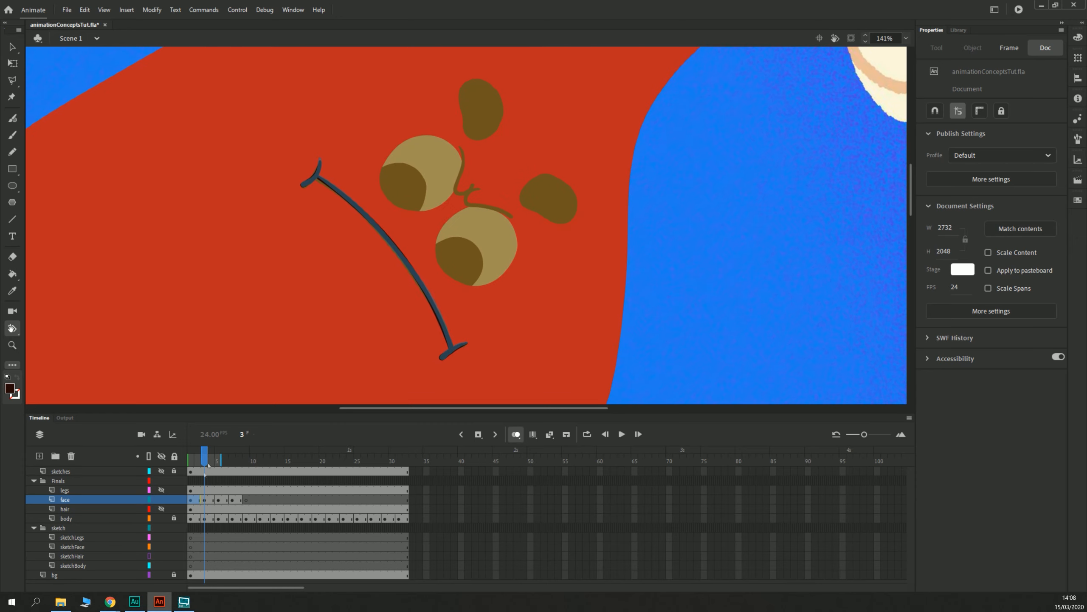
# Step: Play the animation to review the redrawn mouth and return to frame 1 of the face layer
pyautogui.click(198, 490)
pyautogui.press('Return')
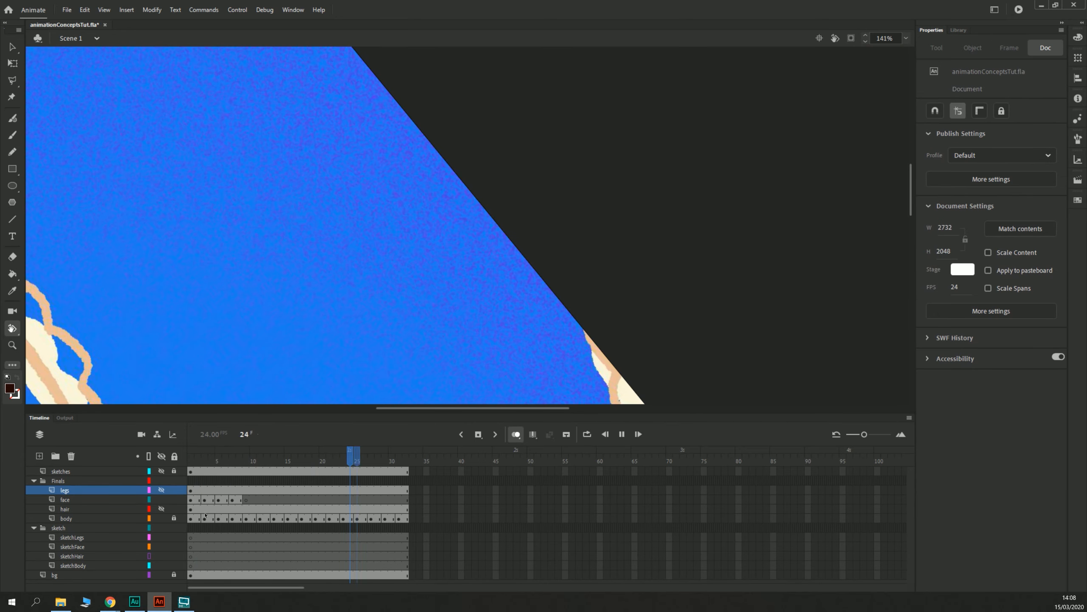
pyautogui.click(191, 499)
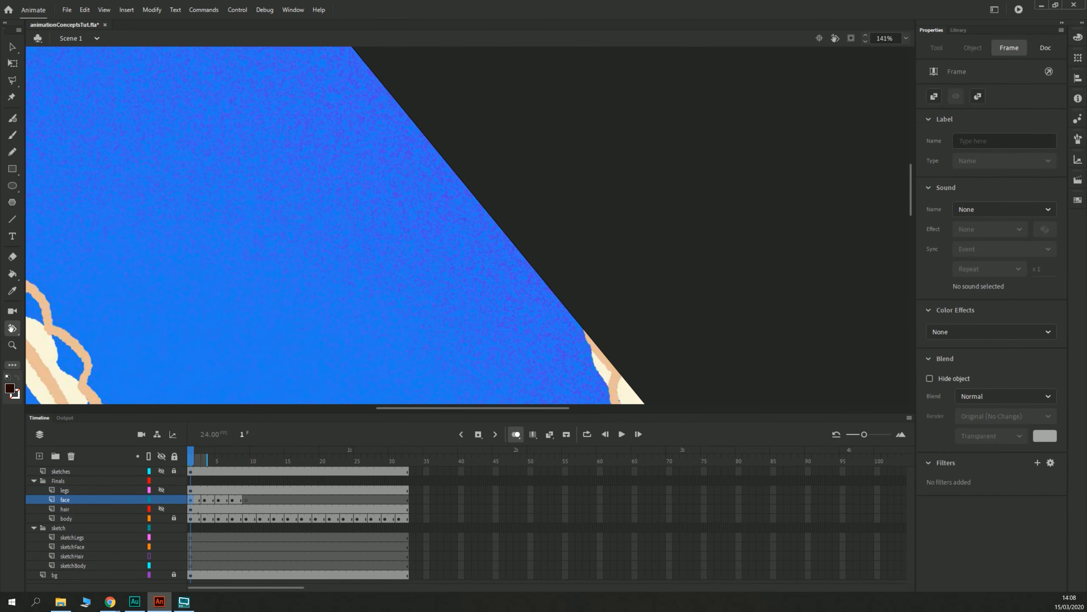
pyautogui.moveTo(402, 386); pyautogui.dragTo(316, 290)
pyautogui.press('Return')
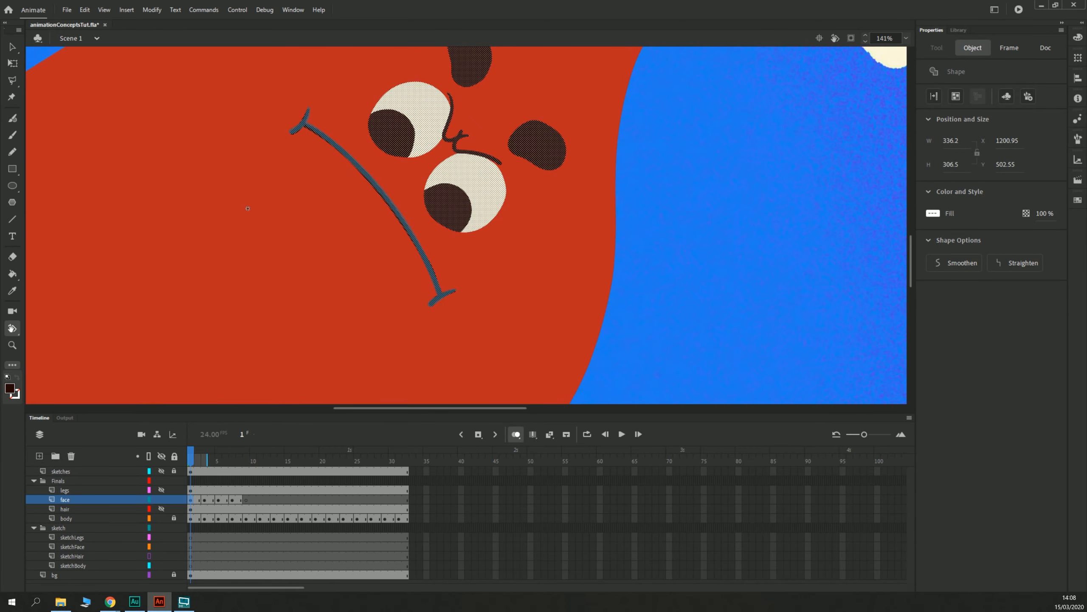
pyautogui.click(191, 491)
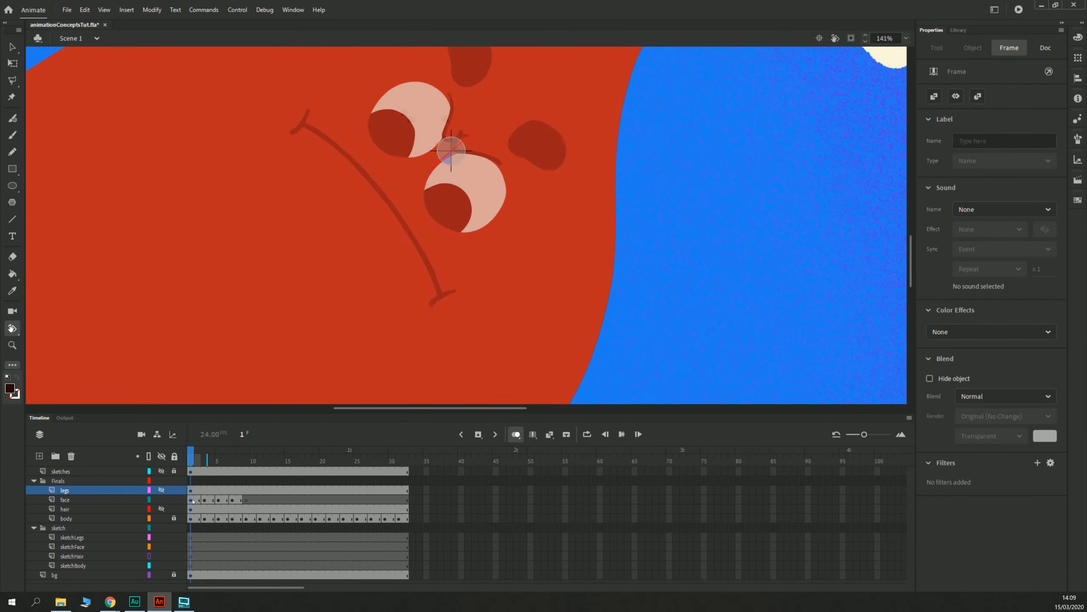
pyautogui.press('Return')
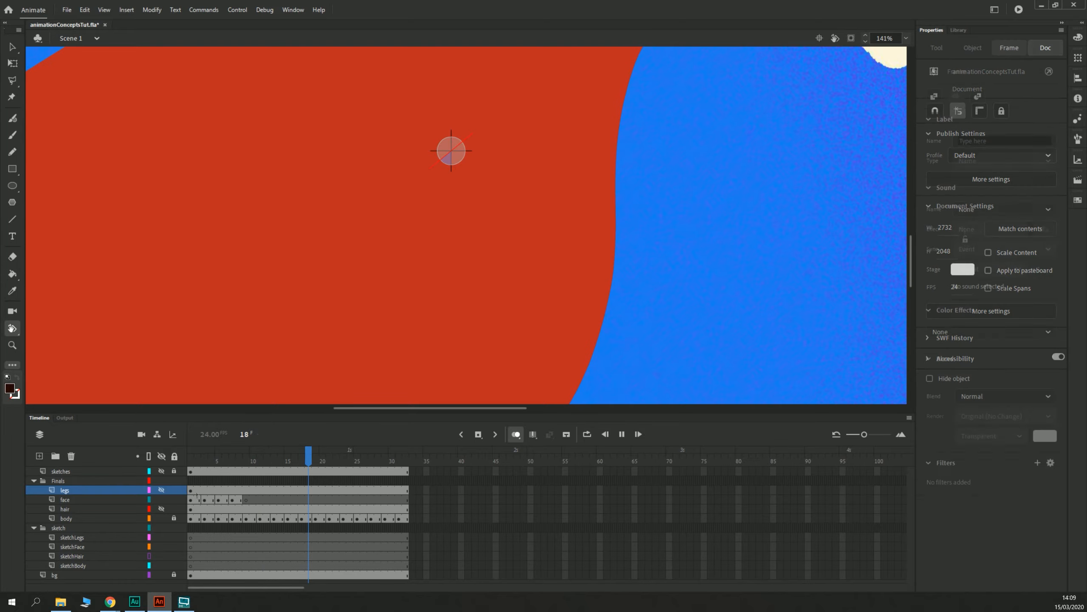
pyautogui.click(191, 500)
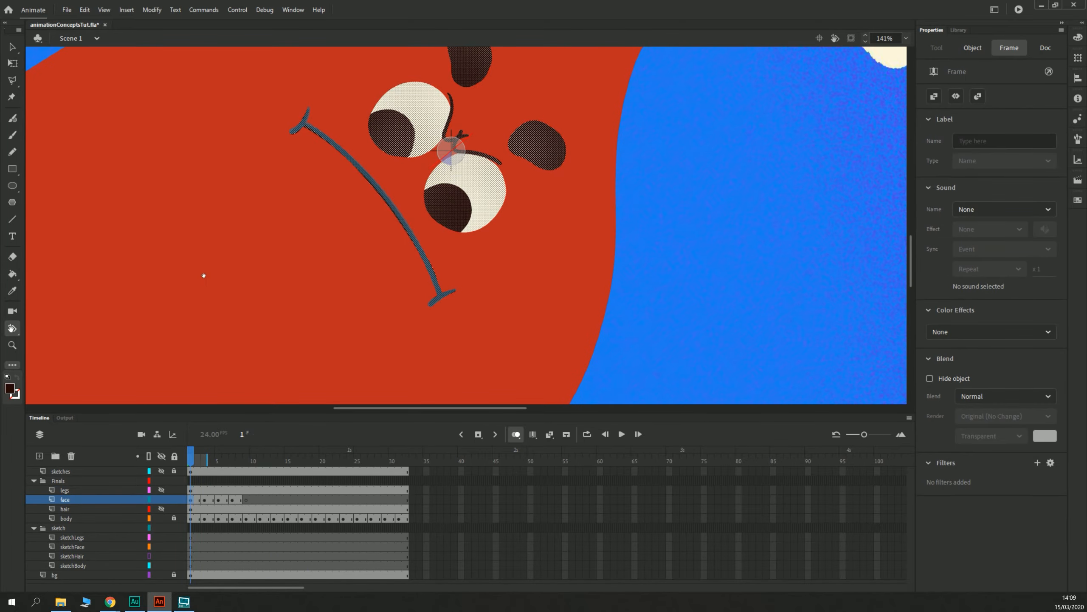
# Step: Outline both eyebrows with the Fluid Brush on frame 3 of the face layer, tracing the onion-skinned shapes
pyautogui.moveTo(304, 190); pyautogui.dragTo(282, 335)
pyautogui.click(204, 500)
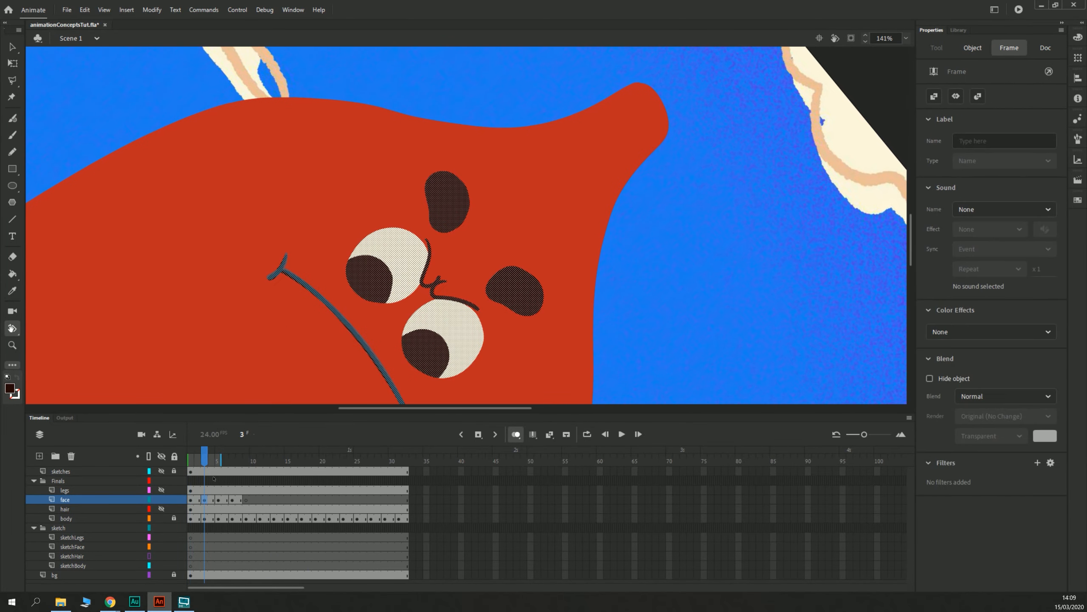
pyautogui.moveTo(462, 224); pyautogui.dragTo(463, 201)
pyautogui.press('b')
pyautogui.moveTo(453, 177)
pyautogui.mouseDown()
pyautogui.moveTo(431, 172)
pyautogui.moveTo(422, 190)
pyautogui.moveTo(430, 216)
pyautogui.moveTo(440, 231)
pyautogui.moveTo(463, 206)
pyautogui.mouseUp()
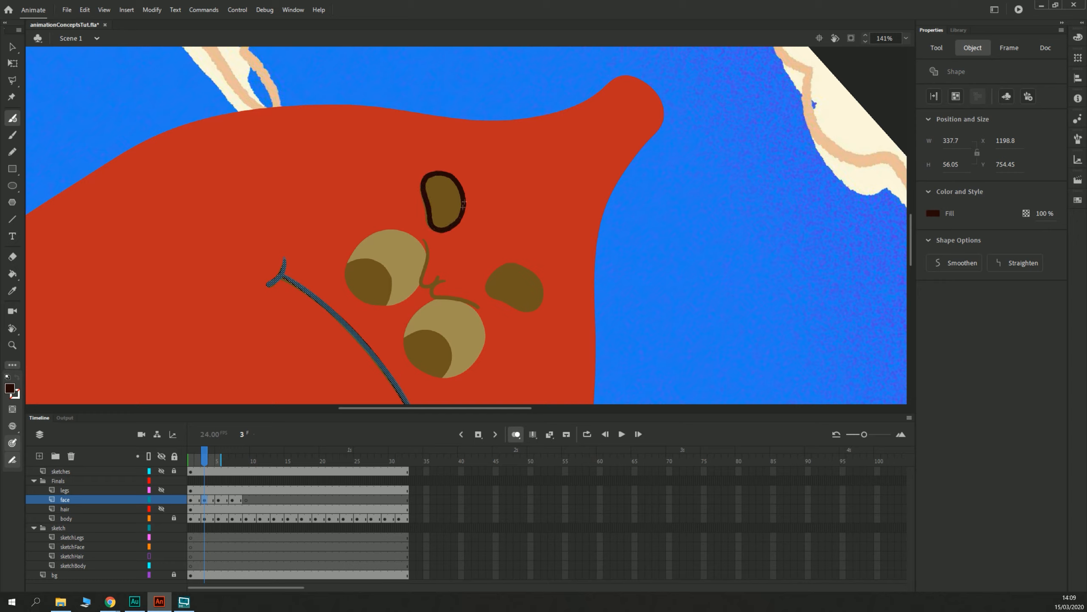
pyautogui.moveTo(541, 303)
pyautogui.mouseDown()
pyautogui.moveTo(525, 266)
pyautogui.moveTo(498, 271)
pyautogui.moveTo(492, 296)
pyautogui.moveTo(518, 310)
pyautogui.moveTo(543, 302)
pyautogui.moveTo(542, 284)
pyautogui.mouseUp()
# Step: Redraw the outlines of both eyebrows on frame 5 over the onion-skinned outlines
pyautogui.press('.')
pyautogui.press('.')
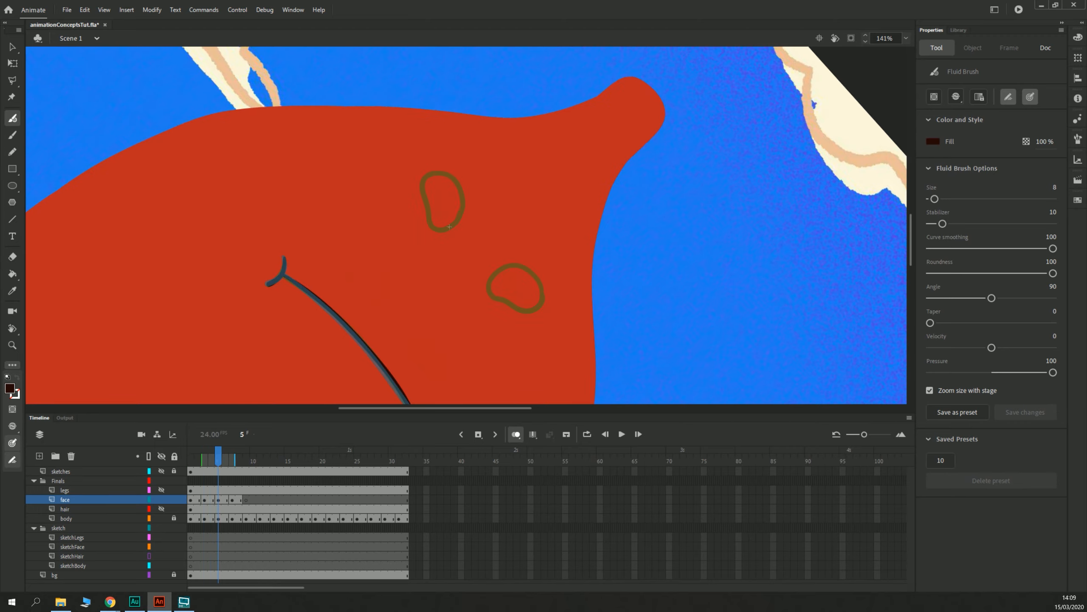
pyautogui.moveTo(449, 226)
pyautogui.mouseDown()
pyautogui.moveTo(461, 208)
pyautogui.moveTo(453, 177)
pyautogui.moveTo(426, 176)
pyautogui.moveTo(441, 230)
pyautogui.moveTo(452, 225)
pyautogui.mouseUp()
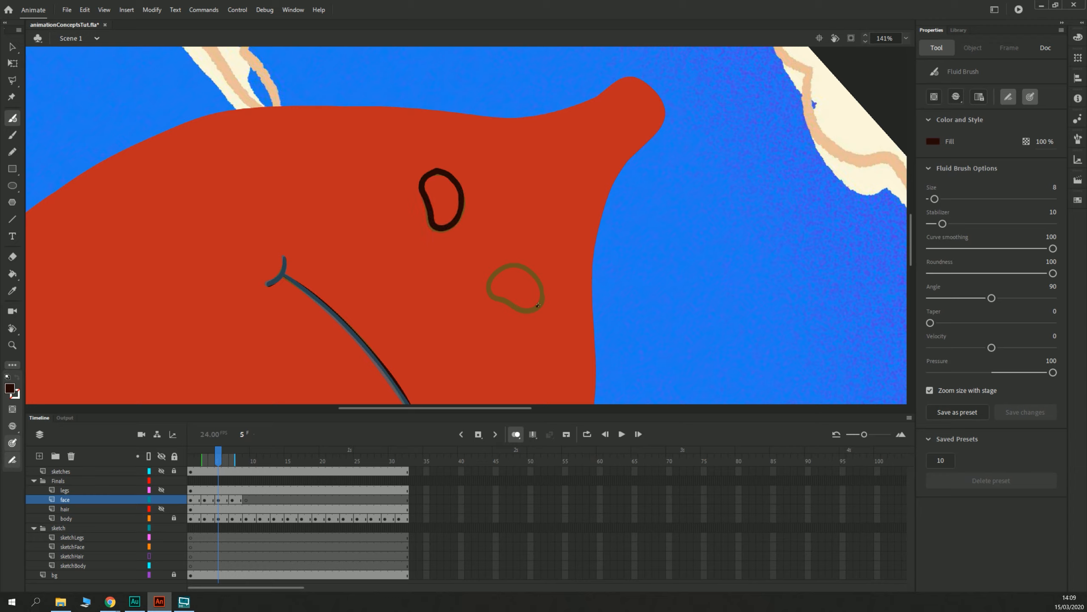
pyautogui.moveTo(538, 305)
pyautogui.mouseDown()
pyautogui.moveTo(520, 267)
pyautogui.moveTo(501, 269)
pyautogui.moveTo(492, 293)
pyautogui.moveTo(539, 303)
pyautogui.mouseUp()
# Step: Outline both eyebrows with the Fluid Brush on frame 7 of the face layer, following the onion-skinned outlines
pyautogui.press('.')
pyautogui.press('.')
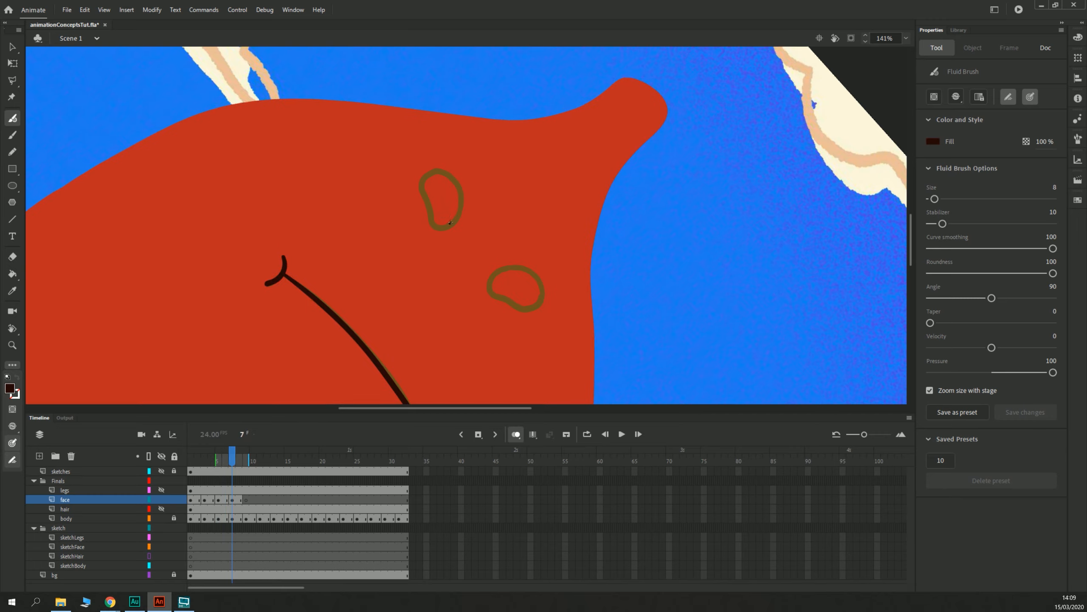
pyautogui.moveTo(450, 222)
pyautogui.mouseDown()
pyautogui.moveTo(457, 186)
pyautogui.moveTo(429, 174)
pyautogui.moveTo(434, 225)
pyautogui.moveTo(452, 225)
pyautogui.moveTo(462, 204)
pyautogui.moveTo(445, 170)
pyautogui.moveTo(427, 189)
pyautogui.mouseUp()
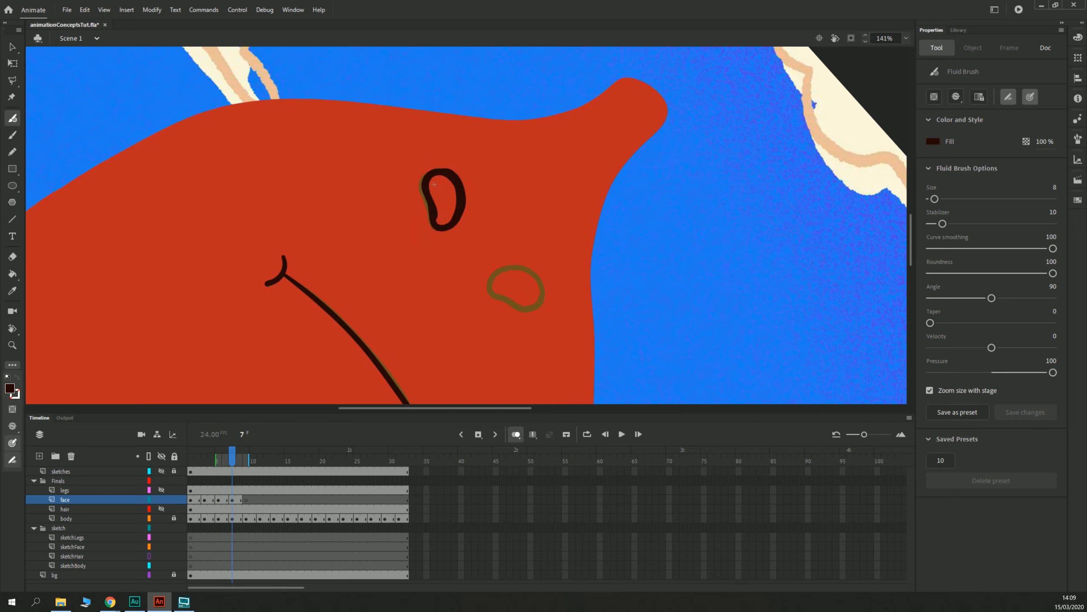
pyautogui.press('v')
pyautogui.click(427, 188)
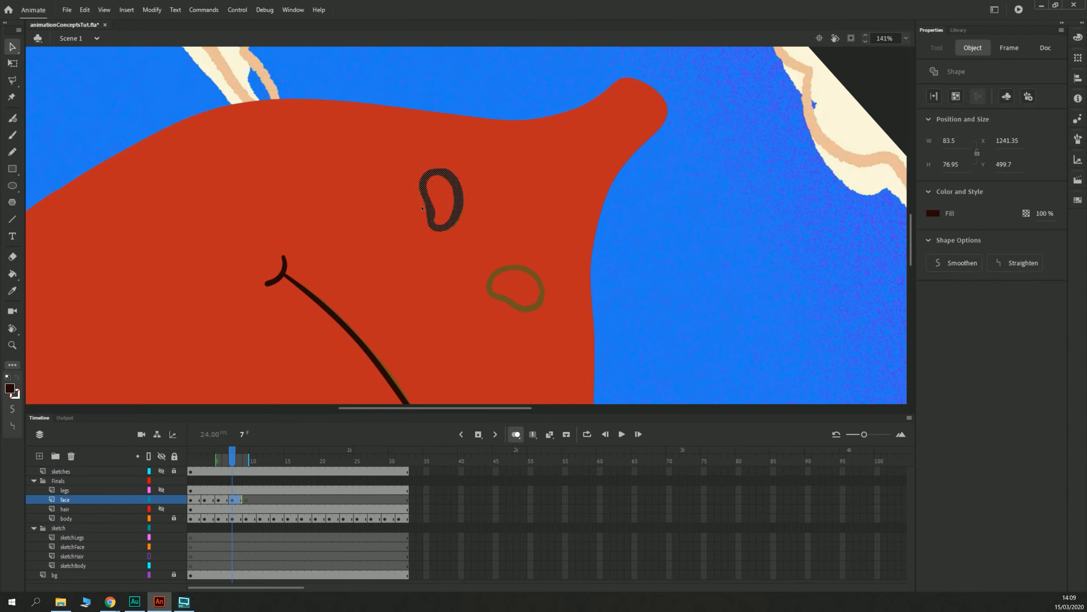
pyautogui.press('b')
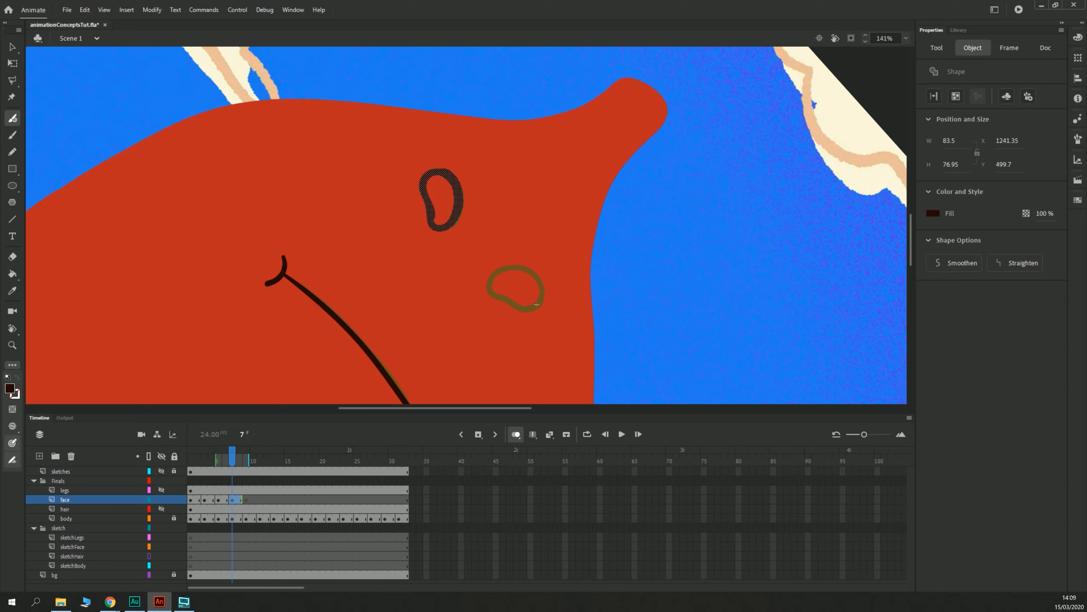
pyautogui.moveTo(537, 304)
pyautogui.mouseDown()
pyautogui.moveTo(545, 292)
pyautogui.moveTo(526, 266)
pyautogui.moveTo(495, 272)
pyautogui.moveTo(501, 295)
pyautogui.moveTo(527, 309)
pyautogui.moveTo(540, 270)
pyautogui.mouseUp()
# Step: Fill both eyebrow outlines with dark brown using the Paint Bucket on frames 7, 5 and 3 of the face layer
pyautogui.press('k')
pyautogui.click(509, 272)
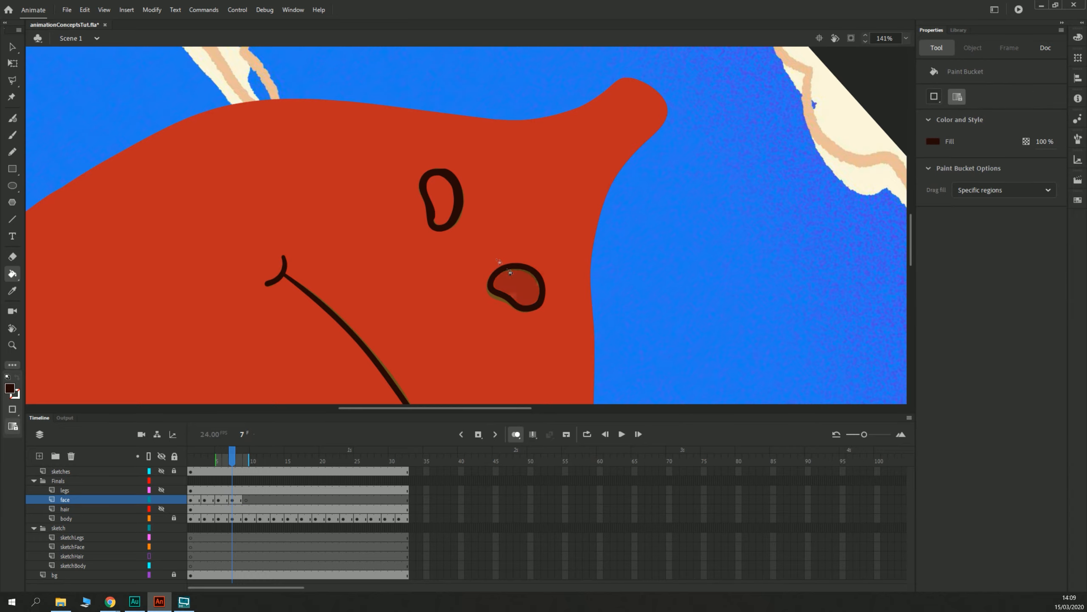
pyautogui.click(448, 186)
pyautogui.press(',')
pyautogui.press(',')
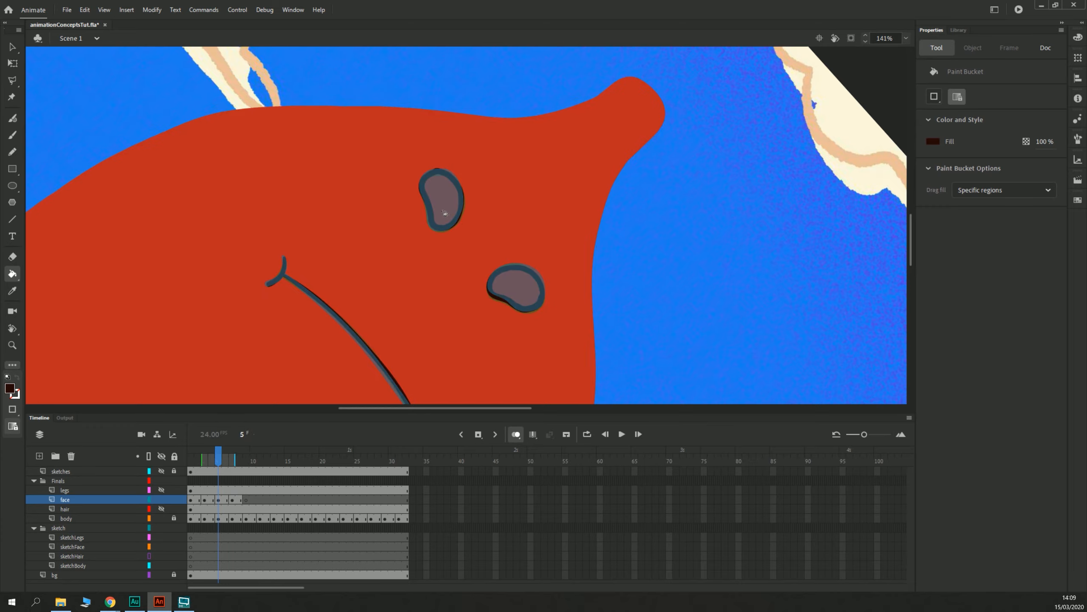
pyautogui.click(445, 210)
pyautogui.click(499, 276)
pyautogui.press(',')
pyautogui.press(',')
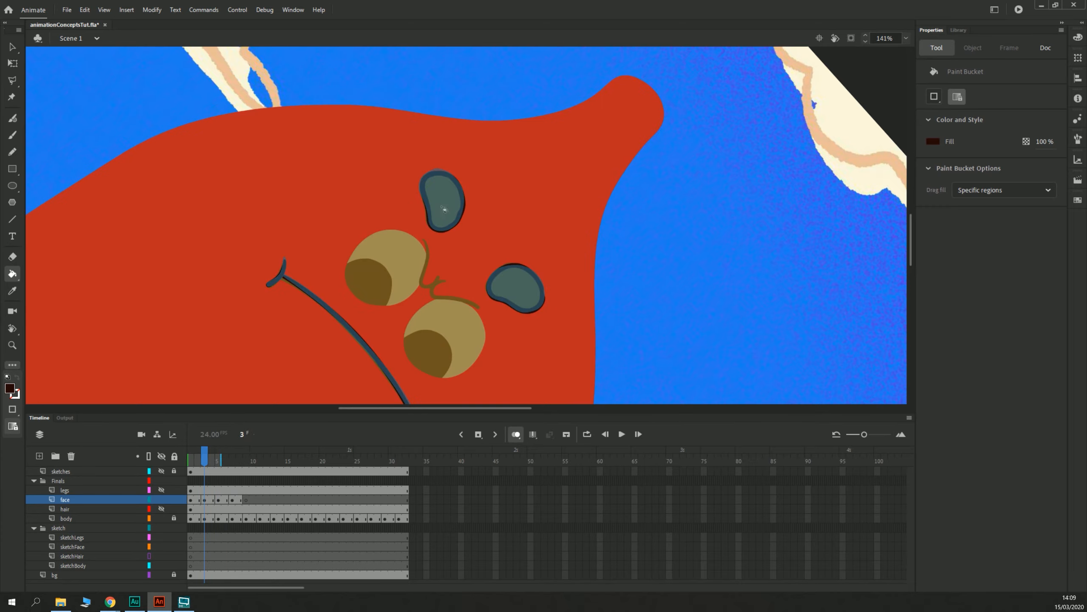
pyautogui.click(444, 209)
pyautogui.click(514, 287)
# Step: Select frame 3 of the face layer and switch the fill colour to the cream swatch of the Animation Concepts palette
pyautogui.press(',')
pyautogui.press(',')
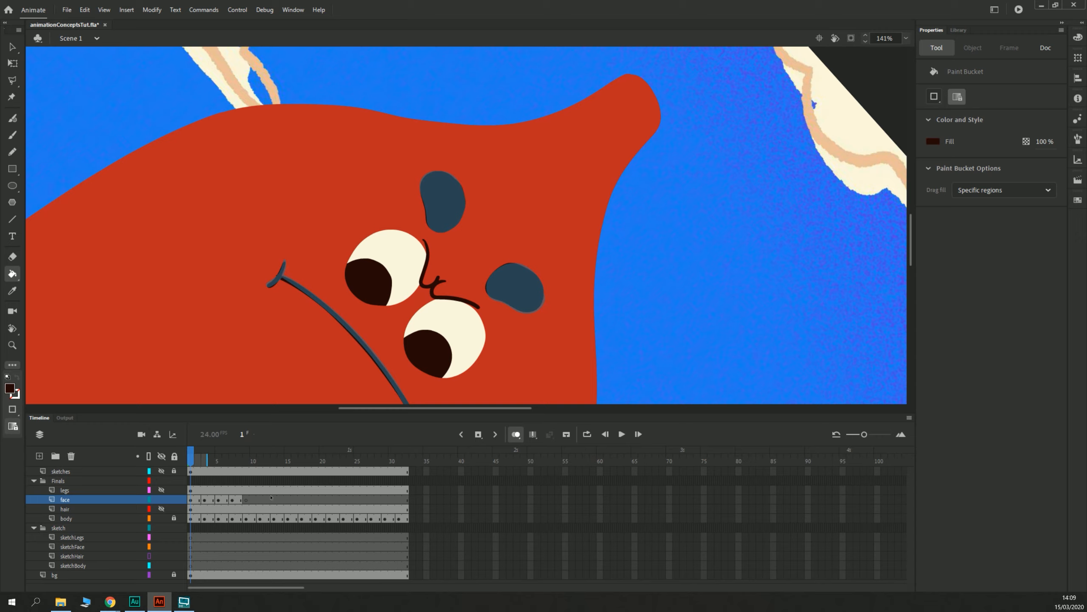
pyautogui.press('b')
pyautogui.click(206, 500)
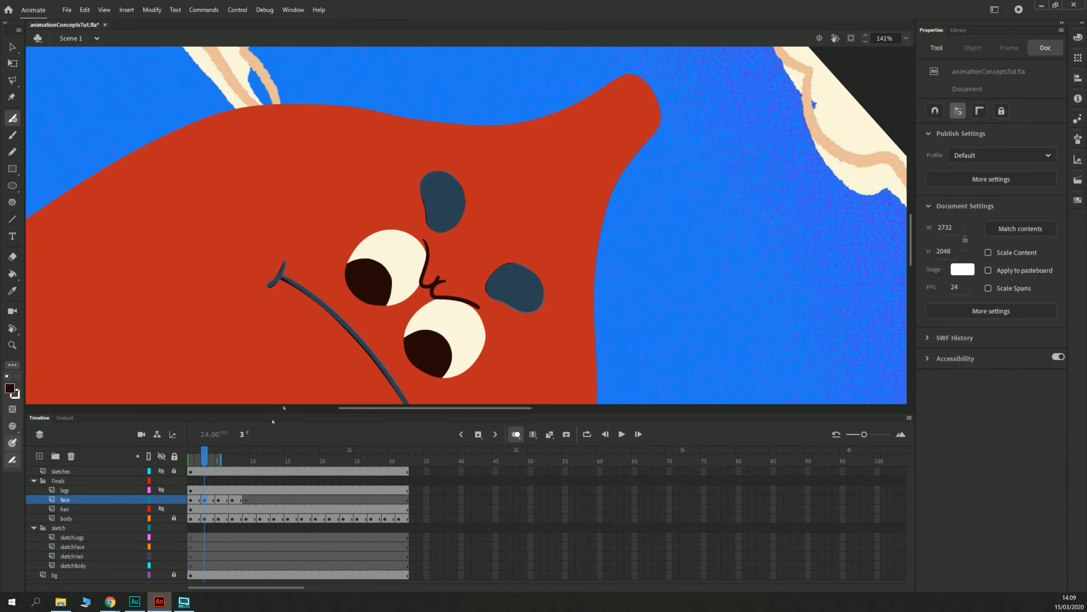
pyautogui.click(371, 286)
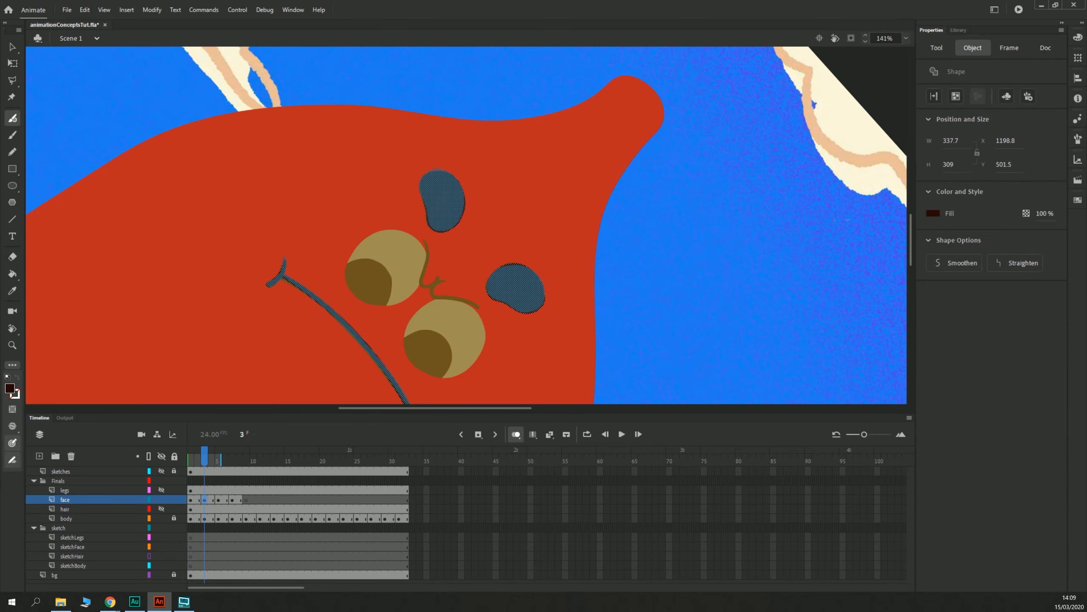
pyautogui.click(932, 212)
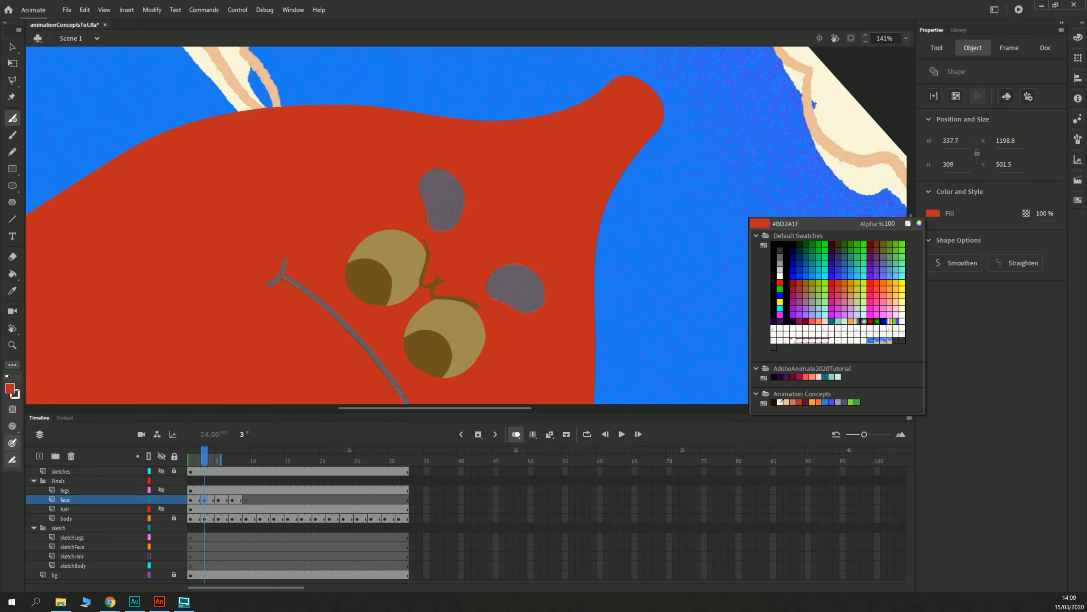
pyautogui.click(780, 398)
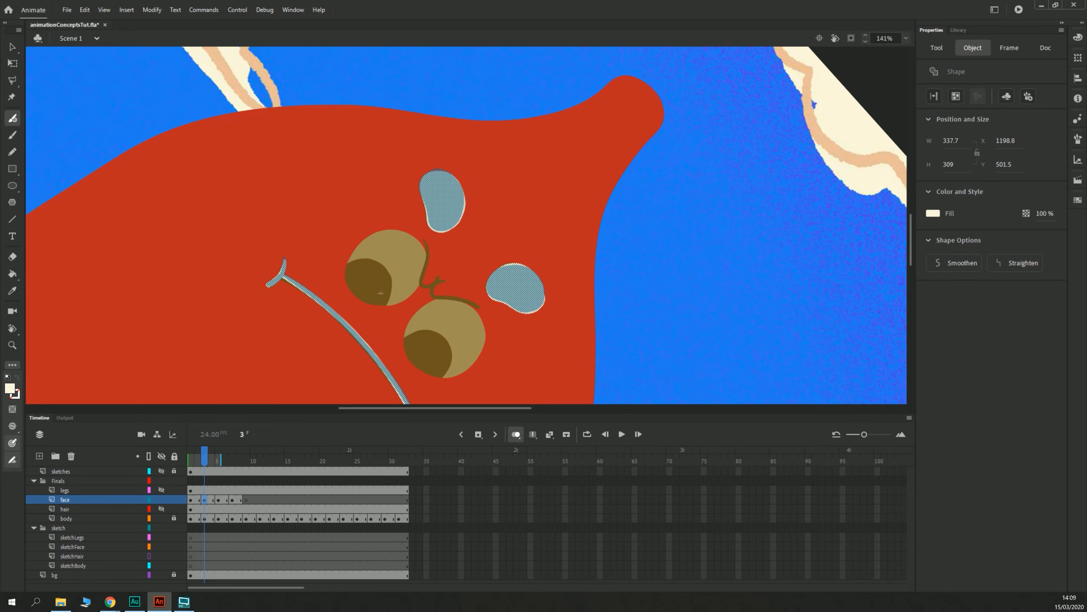
# Step: Undo the first eye stroke and outline both eyes in cream on frame 3 of the face layer, tracing the onion-skinned eyes
pyautogui.moveTo(403, 297)
pyautogui.mouseDown()
pyautogui.moveTo(425, 252)
pyautogui.moveTo(401, 234)
pyautogui.moveTo(366, 240)
pyautogui.moveTo(346, 268)
pyautogui.moveTo(366, 301)
pyautogui.moveTo(407, 295)
pyautogui.mouseUp()
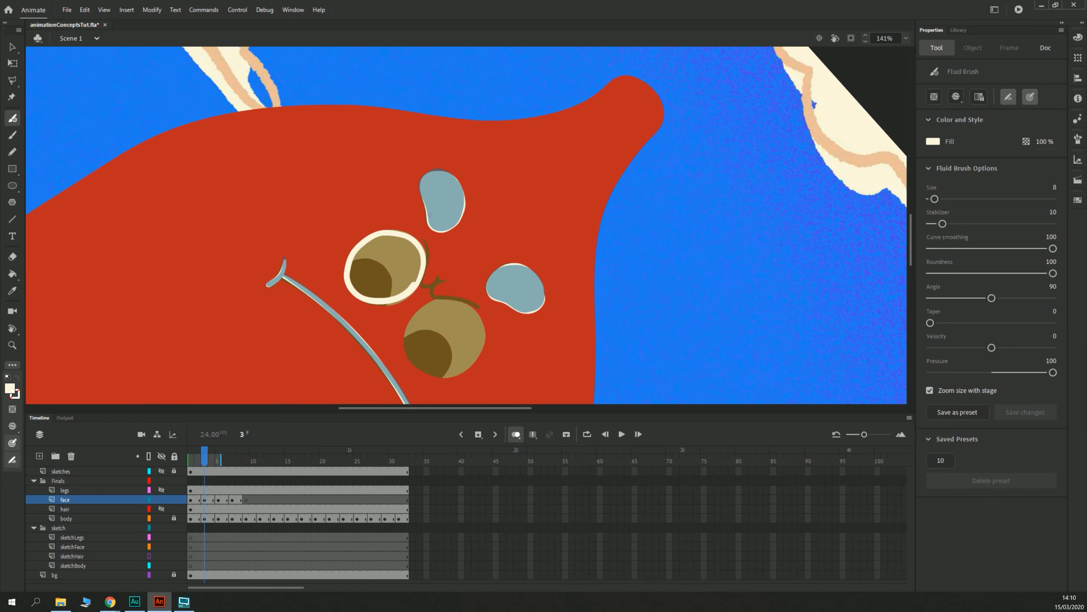
pyautogui.hotkey('ctrl', 'z')
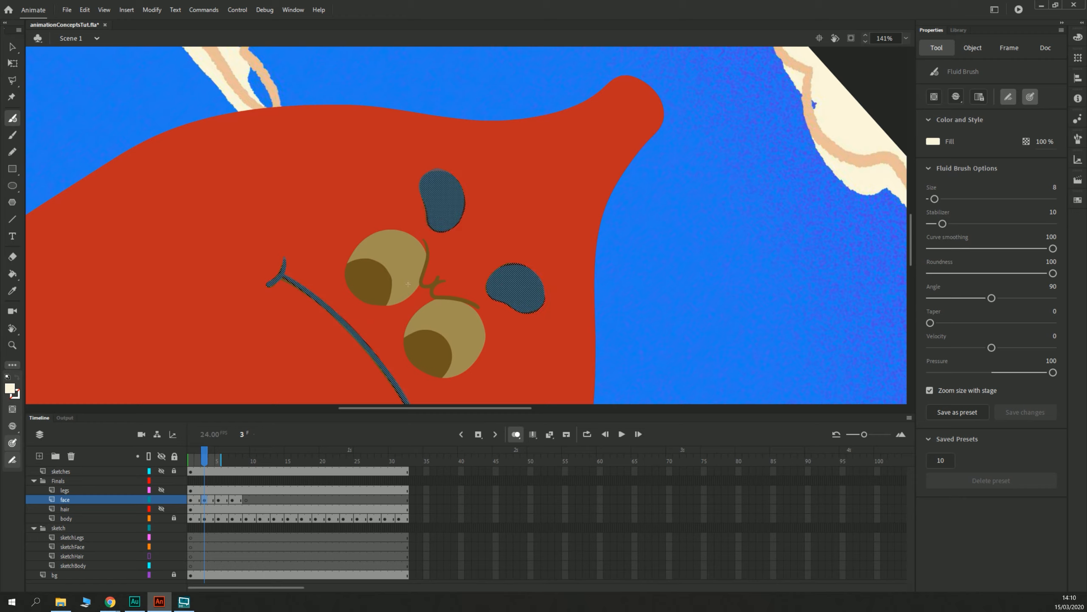
pyautogui.moveTo(400, 298)
pyautogui.mouseDown()
pyautogui.moveTo(422, 268)
pyautogui.moveTo(414, 243)
pyautogui.moveTo(388, 234)
pyautogui.moveTo(355, 252)
pyautogui.moveTo(346, 282)
pyautogui.moveTo(372, 303)
pyautogui.moveTo(412, 286)
pyautogui.mouseUp()
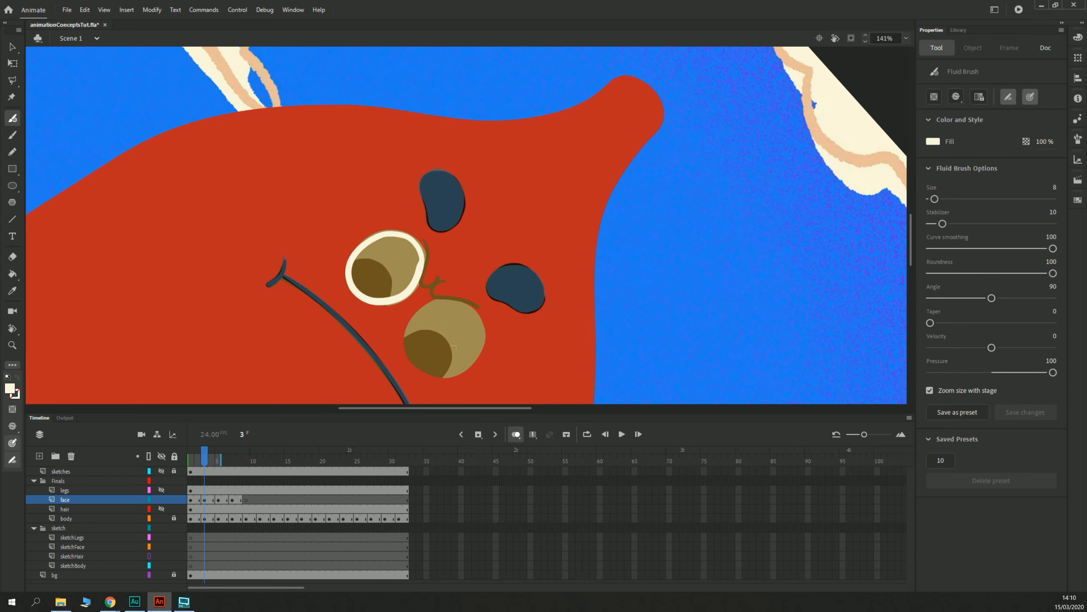
pyautogui.moveTo(458, 370)
pyautogui.mouseDown()
pyautogui.moveTo(476, 354)
pyautogui.moveTo(481, 317)
pyautogui.moveTo(454, 300)
pyautogui.moveTo(423, 310)
pyautogui.moveTo(407, 335)
pyautogui.moveTo(412, 360)
pyautogui.moveTo(432, 374)
pyautogui.moveTo(458, 370)
pyautogui.mouseUp()
pyautogui.moveTo(420, 321)
pyautogui.mouseDown()
pyautogui.moveTo(409, 342)
pyautogui.moveTo(426, 364)
pyautogui.moveTo(460, 370)
pyautogui.moveTo(481, 339)
pyautogui.moveTo(437, 373)
pyautogui.moveTo(418, 363)
pyautogui.mouseUp()
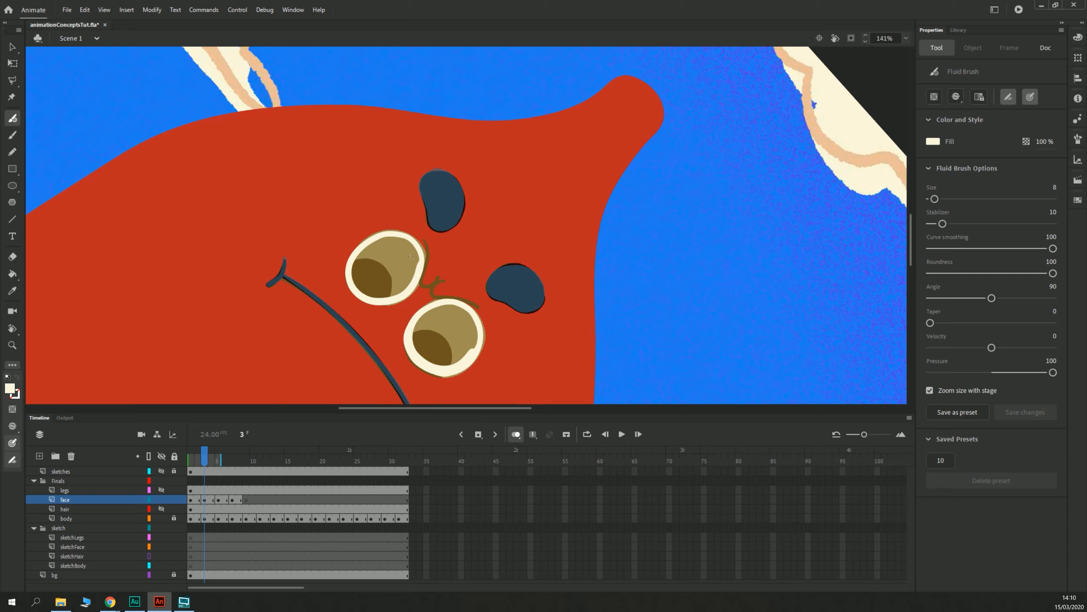
# Step: Redraw the cream outlines of both eyes on frame 5 of the face layer over the onion-skinned outlines
pyautogui.press('.')
pyautogui.press('.')
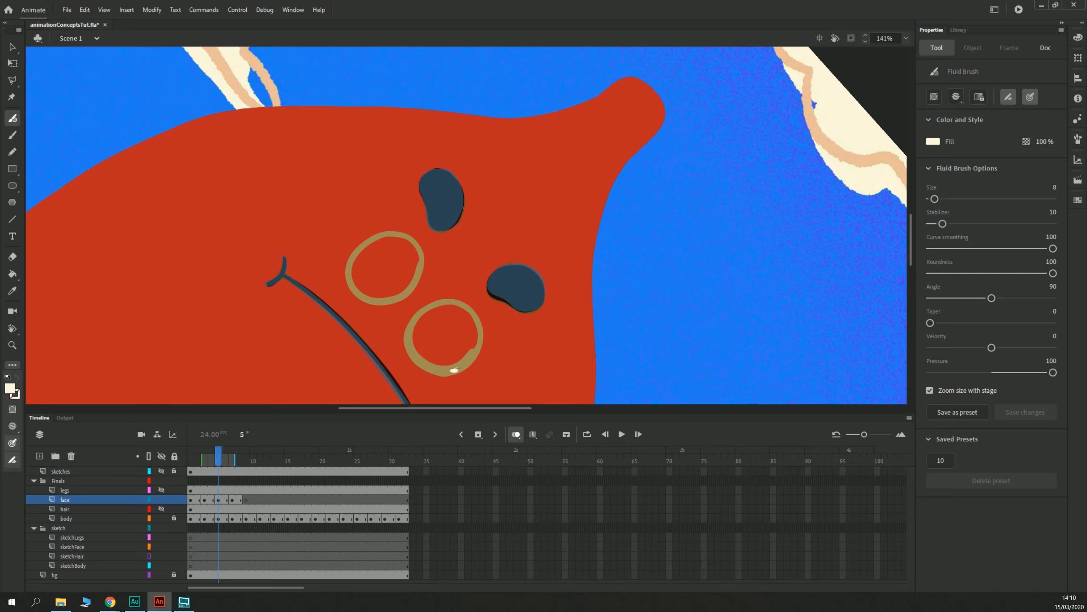
pyautogui.moveTo(455, 369)
pyautogui.mouseDown()
pyautogui.moveTo(477, 349)
pyautogui.moveTo(480, 321)
pyautogui.moveTo(452, 301)
pyautogui.moveTo(420, 311)
pyautogui.moveTo(409, 348)
pyautogui.moveTo(436, 374)
pyautogui.moveTo(460, 368)
pyautogui.mouseUp()
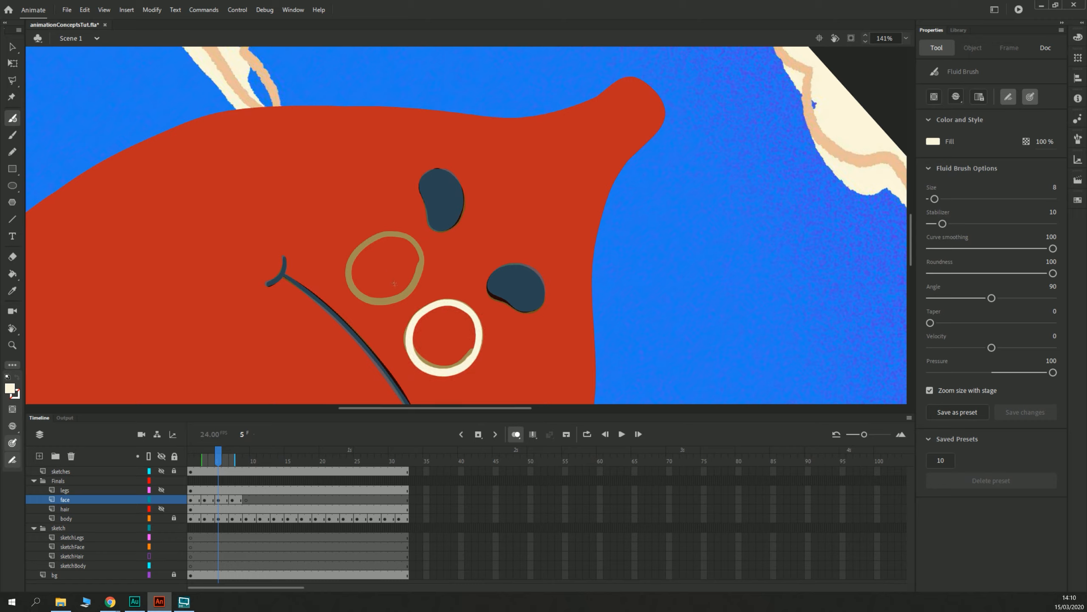
pyautogui.moveTo(398, 298)
pyautogui.mouseDown()
pyautogui.moveTo(417, 276)
pyautogui.moveTo(409, 237)
pyautogui.moveTo(373, 233)
pyautogui.moveTo(350, 265)
pyautogui.moveTo(360, 296)
pyautogui.moveTo(392, 304)
pyautogui.moveTo(397, 235)
pyautogui.mouseUp()
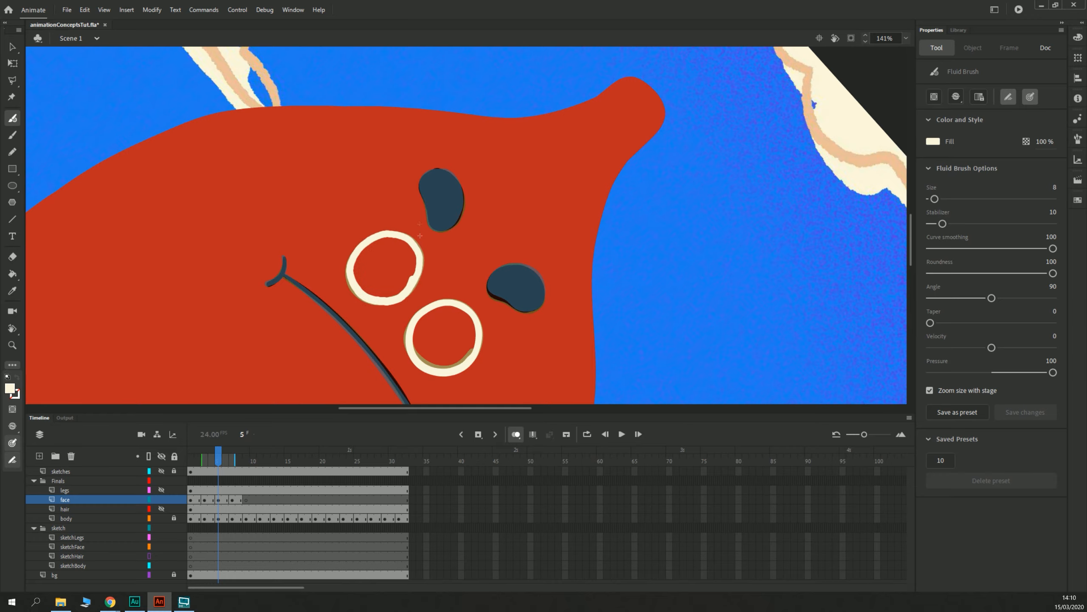
# Step: Trace both eye outlines again in cream on frame 7 of the face layer
pyautogui.press('.')
pyautogui.press('.')
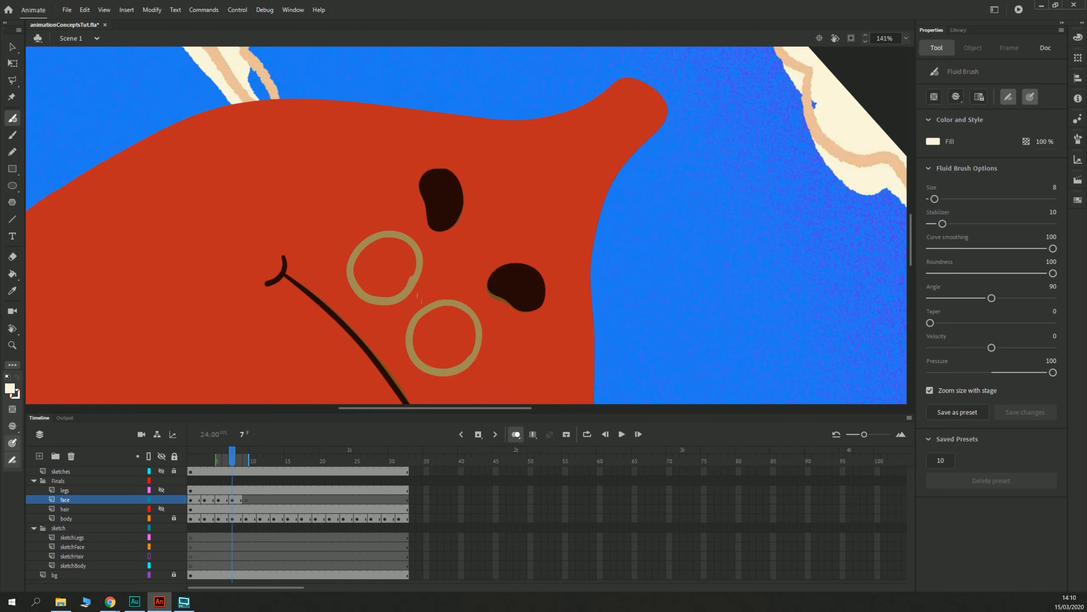
pyautogui.moveTo(453, 369)
pyautogui.mouseDown()
pyautogui.moveTo(477, 347)
pyautogui.moveTo(473, 316)
pyautogui.moveTo(451, 301)
pyautogui.moveTo(409, 332)
pyautogui.moveTo(412, 358)
pyautogui.moveTo(437, 373)
pyautogui.moveTo(466, 362)
pyautogui.moveTo(471, 312)
pyautogui.mouseUp()
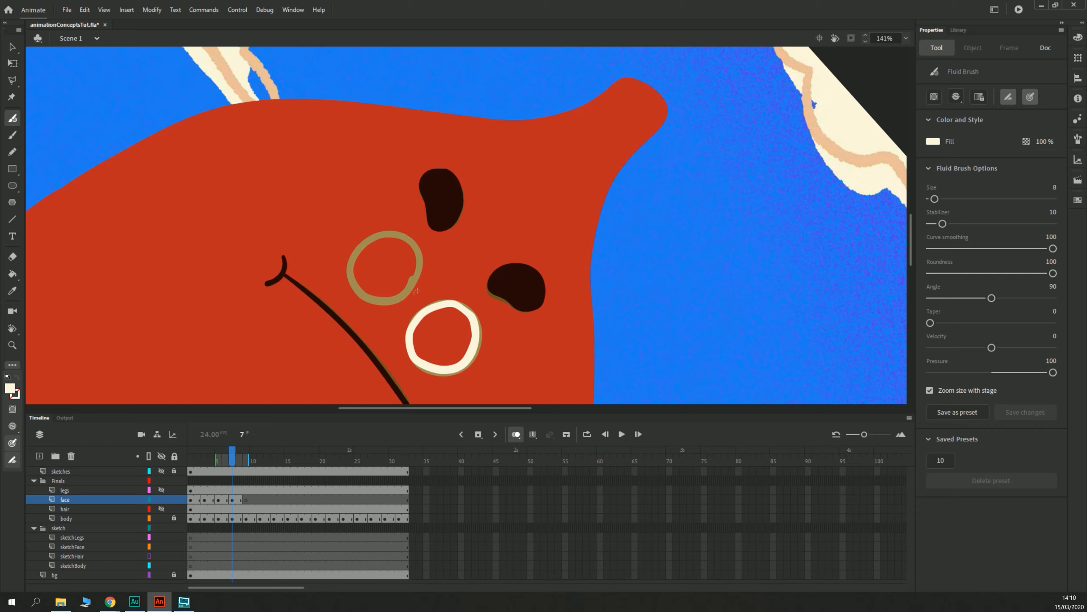
pyautogui.moveTo(411, 339)
pyautogui.mouseDown()
pyautogui.moveTo(456, 367)
pyautogui.moveTo(474, 345)
pyautogui.moveTo(475, 320)
pyautogui.moveTo(478, 333)
pyautogui.moveTo(453, 369)
pyautogui.moveTo(419, 358)
pyautogui.moveTo(431, 314)
pyautogui.moveTo(465, 314)
pyautogui.moveTo(407, 292)
pyautogui.moveTo(415, 249)
pyautogui.moveTo(389, 232)
pyautogui.moveTo(358, 250)
pyautogui.moveTo(351, 281)
pyautogui.moveTo(379, 301)
pyautogui.moveTo(409, 294)
pyautogui.mouseUp()
# Step: Fill both eyes with cream using the Paint Bucket on frames 7, 5 and 3, and return to frame 1
pyautogui.press('k')
pyautogui.click(394, 275)
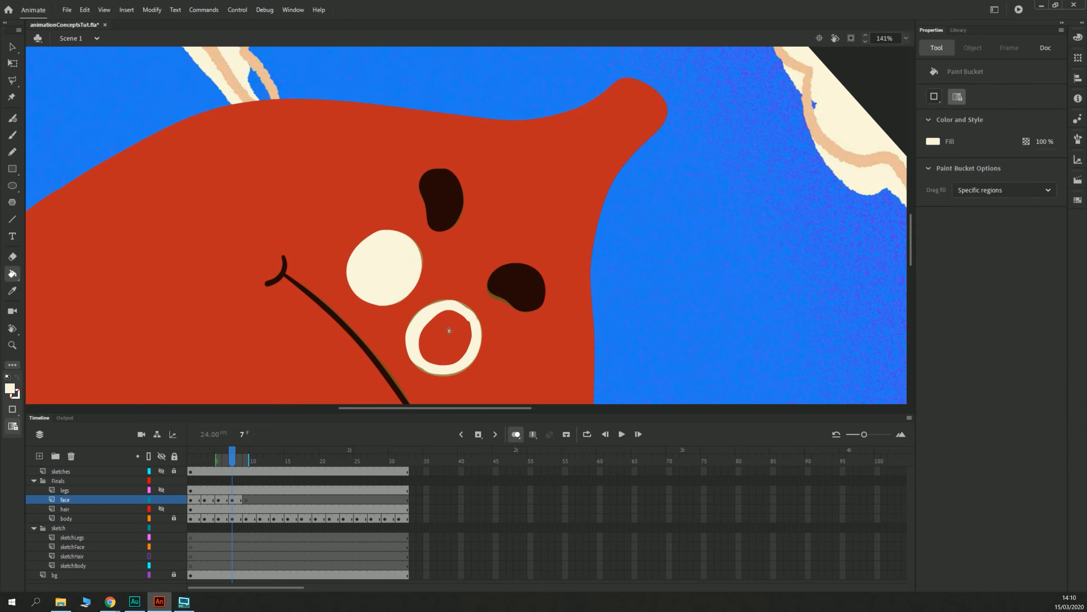
pyautogui.click(443, 338)
pyautogui.press('b')
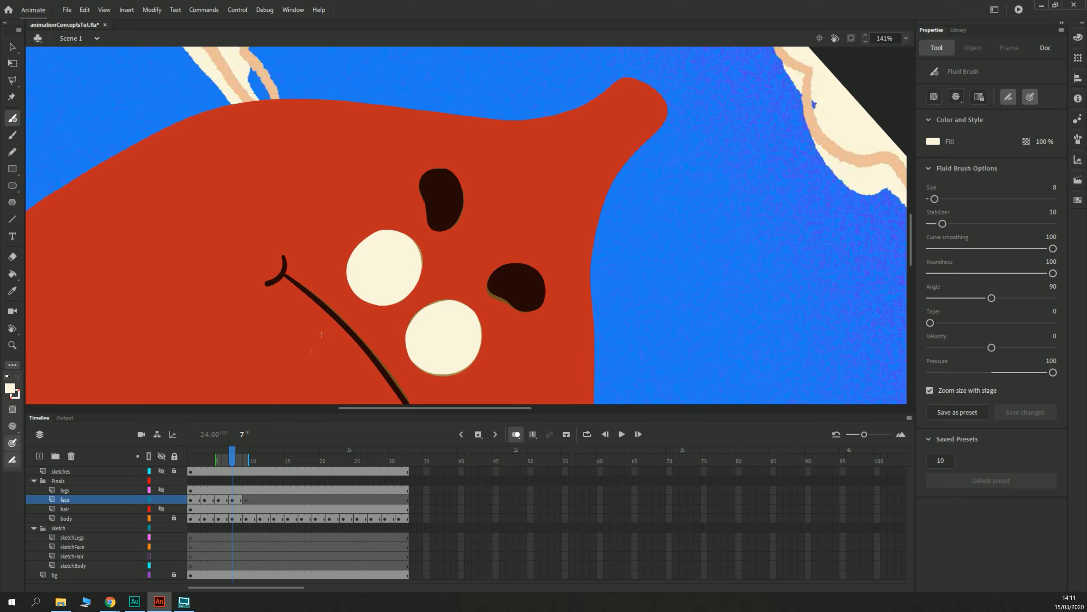
pyautogui.click(219, 499)
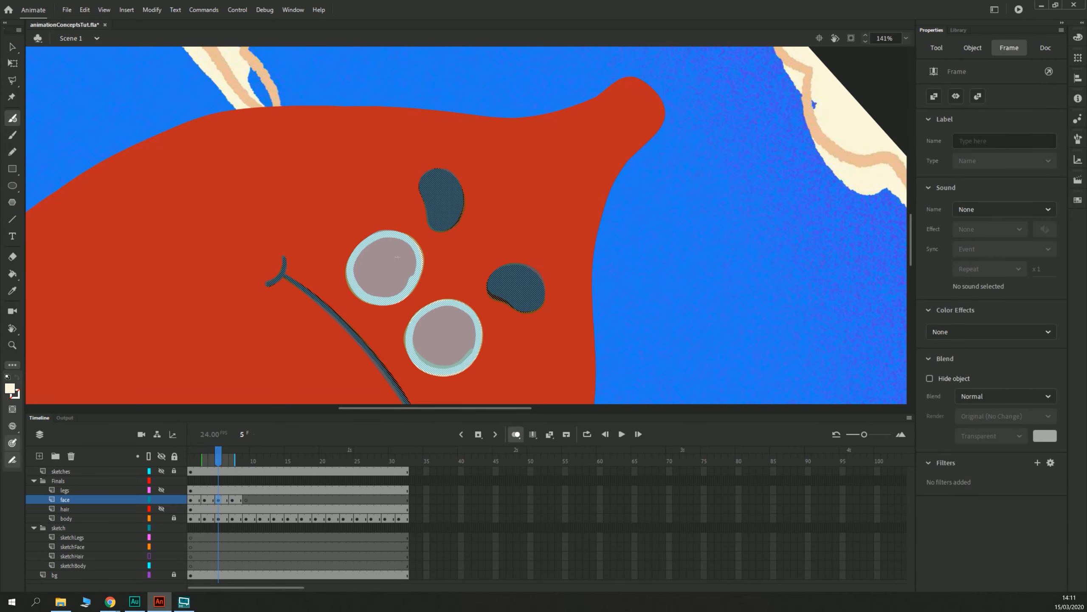
pyautogui.press(',')
pyautogui.press(',')
pyautogui.press('k')
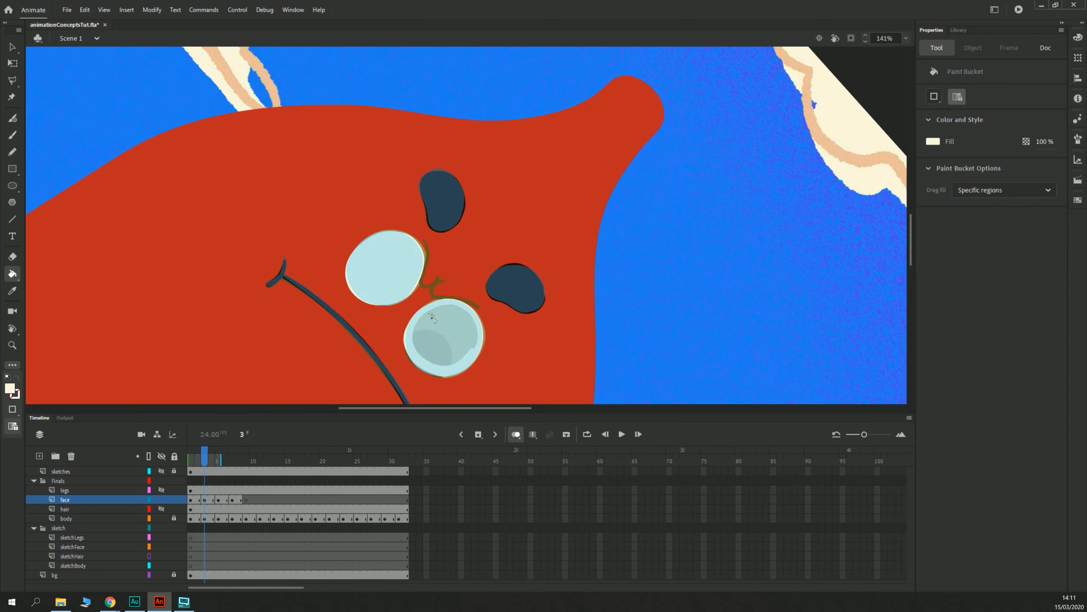
pyautogui.press(',')
pyautogui.press(',')
pyautogui.press('y')
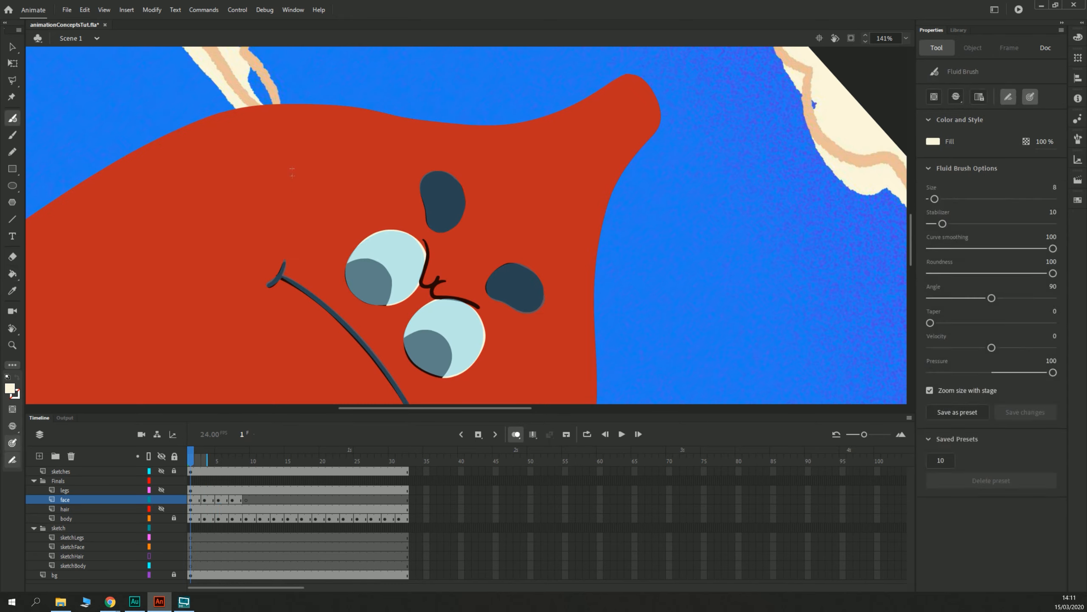
pyautogui.press('v')
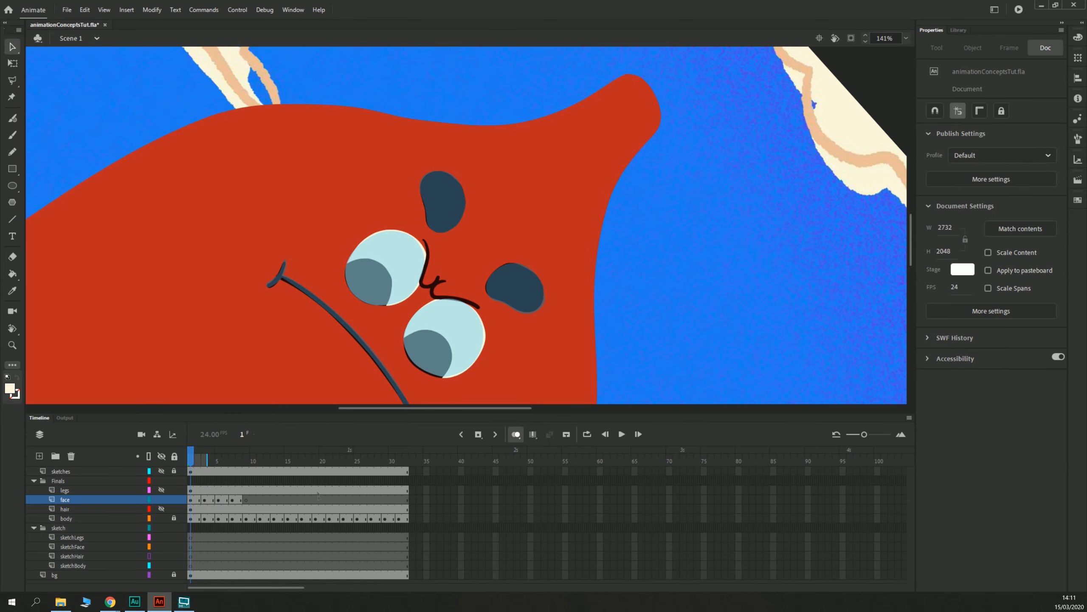
pyautogui.click(273, 499)
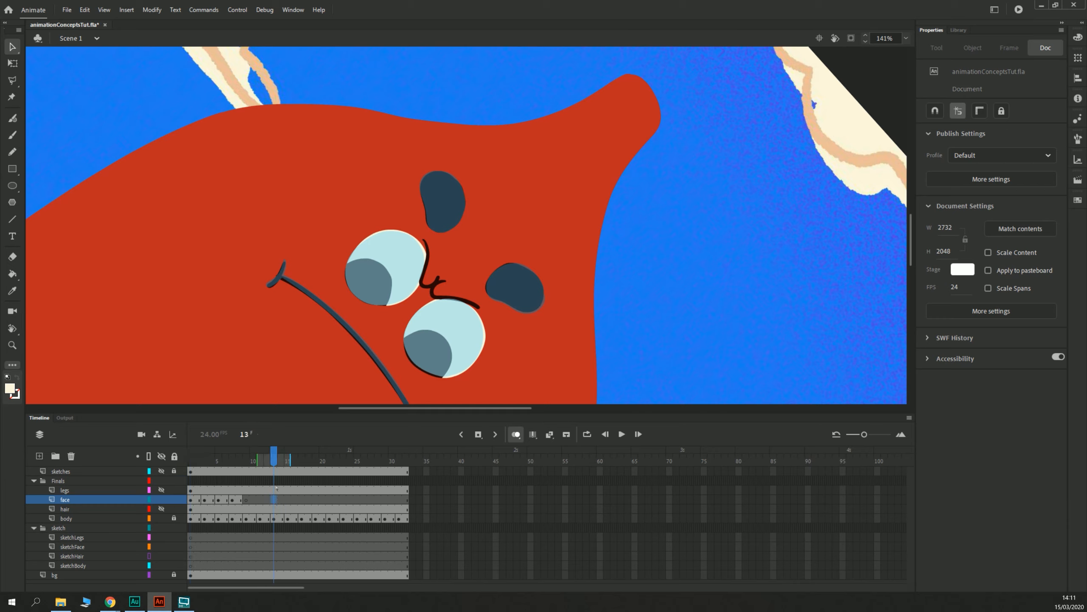
pyautogui.click(192, 500)
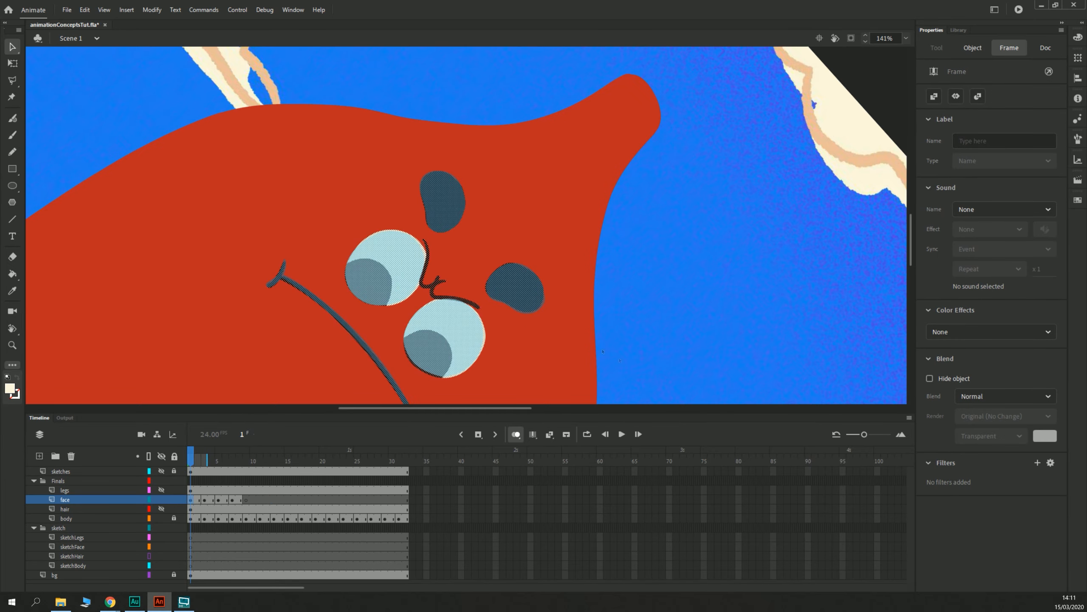
pyautogui.click(672, 373)
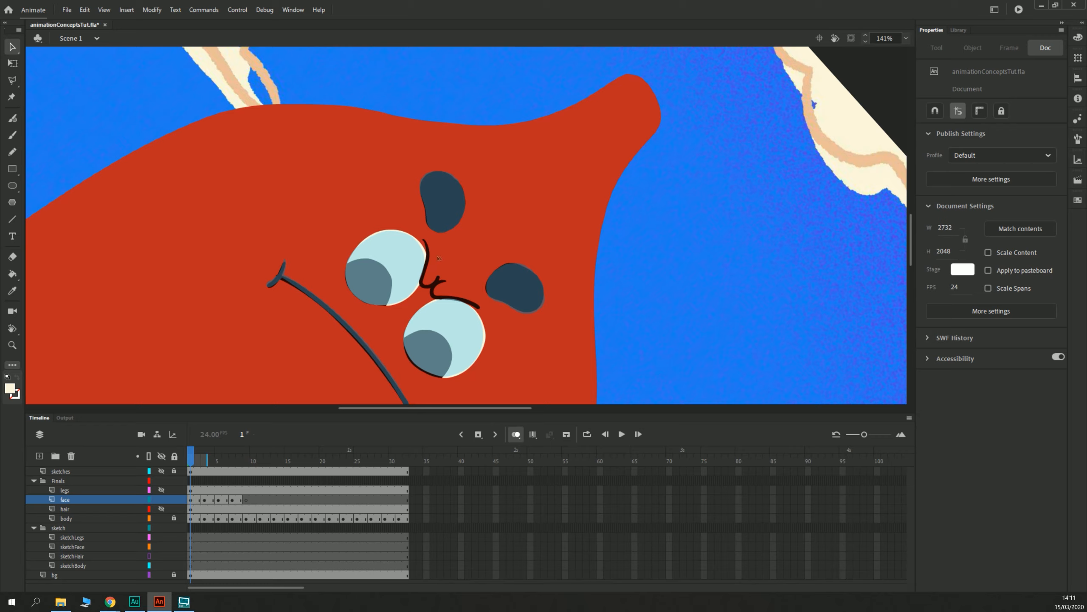
# Step: Set the Fluid Brush fill to the dark brown swatch and trace the wrinkle line between the eyes on frame 3 of the face layer
pyautogui.press('b')
pyautogui.click(934, 141)
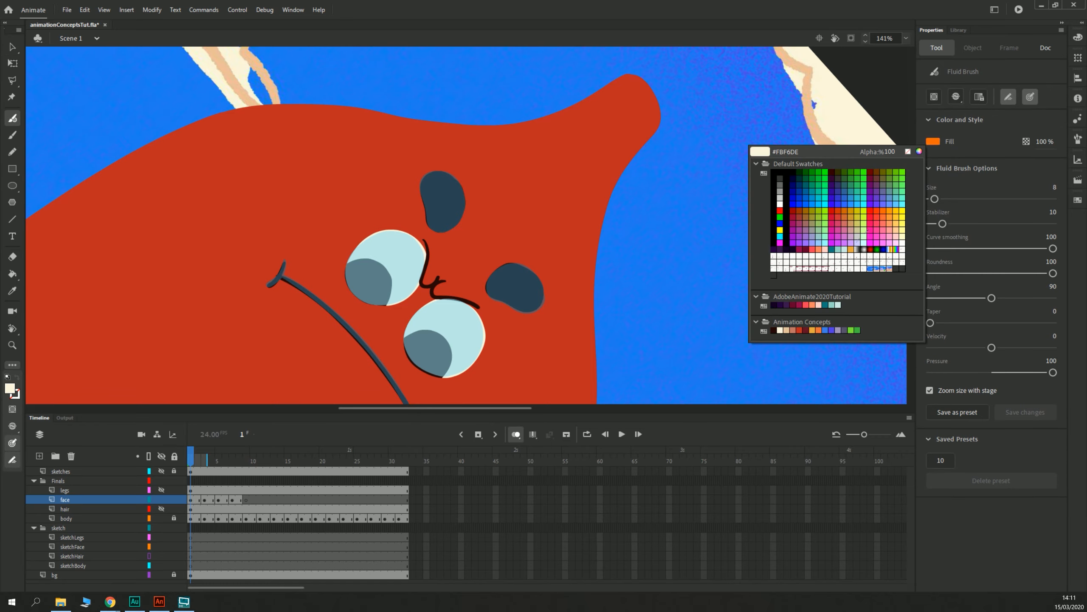
pyautogui.click(774, 329)
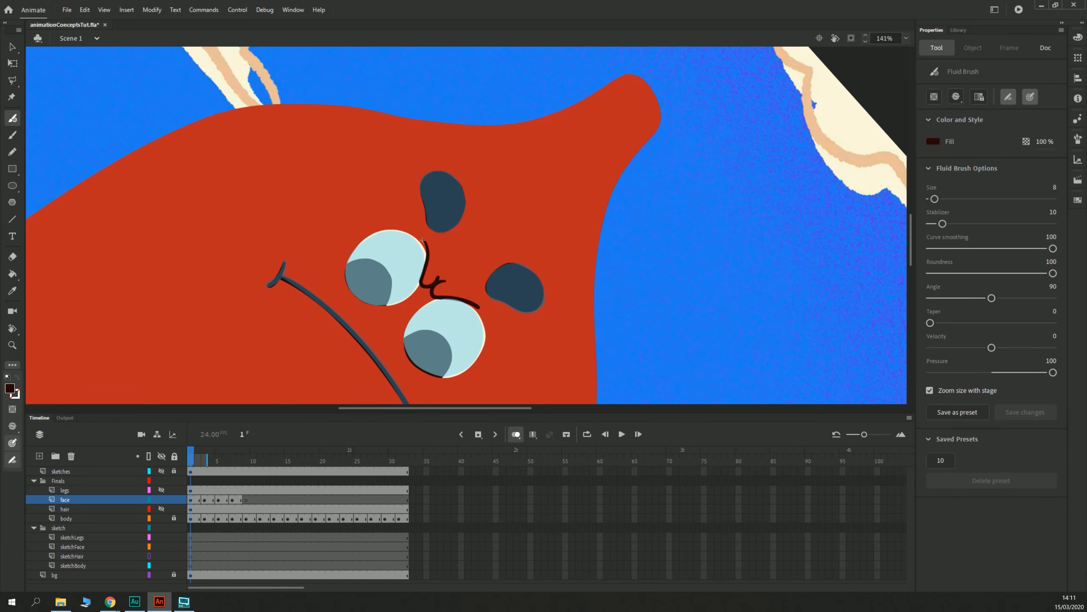
pyautogui.press('.')
pyautogui.press('.')
pyautogui.moveTo(422, 234)
pyautogui.mouseDown()
pyautogui.moveTo(420, 282)
pyautogui.moveTo(437, 280)
pyautogui.moveTo(434, 294)
pyautogui.moveTo(479, 307)
pyautogui.mouseUp()
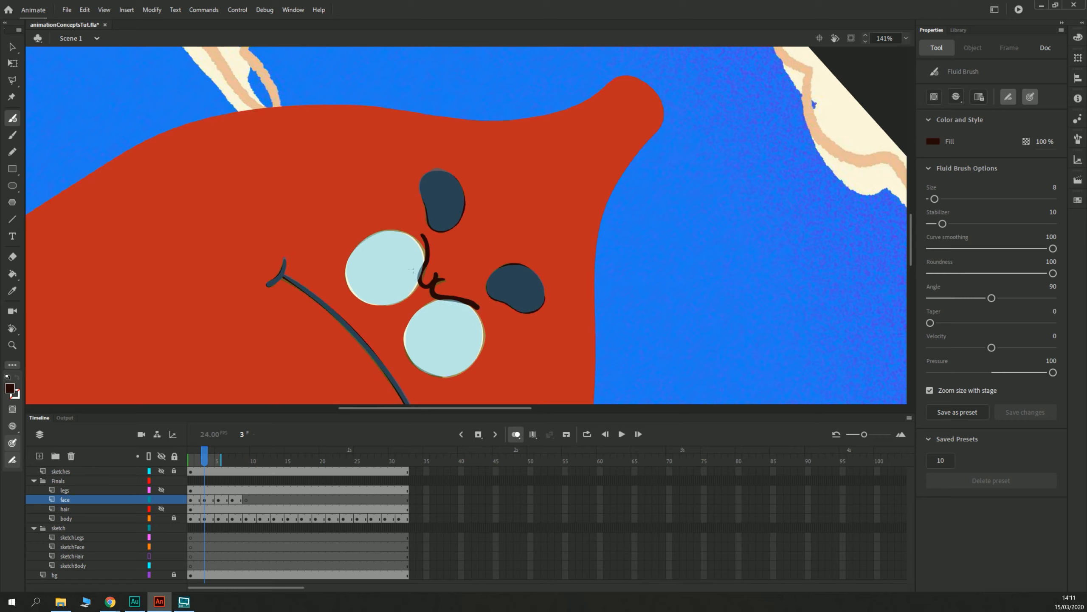
# Step: Redraw the wrinkle line between the eyes on frames 5 and 7 of the face layer and play the animation
pyautogui.press('.')
pyautogui.press('.')
pyautogui.moveTo(422, 232)
pyautogui.mouseDown()
pyautogui.moveTo(423, 286)
pyautogui.moveTo(444, 277)
pyautogui.moveTo(439, 296)
pyautogui.moveTo(483, 312)
pyautogui.mouseUp()
pyautogui.press('.')
pyautogui.press('.')
pyautogui.moveTo(420, 230)
pyautogui.mouseDown()
pyautogui.moveTo(423, 284)
pyautogui.moveTo(437, 269)
pyautogui.moveTo(446, 276)
pyautogui.moveTo(435, 290)
pyautogui.moveTo(482, 311)
pyautogui.mouseUp()
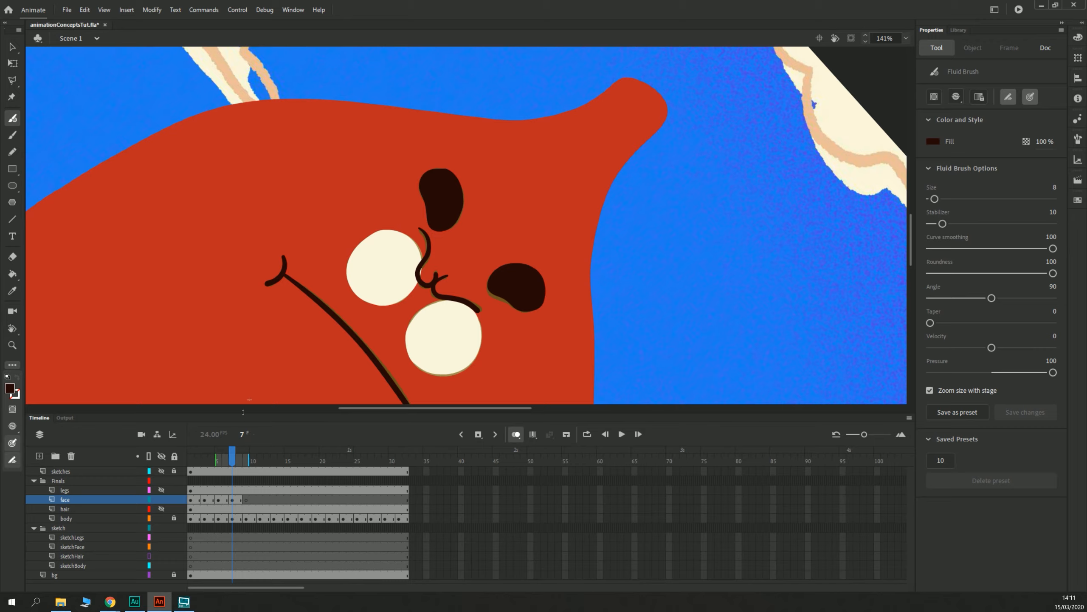
pyautogui.press('Return')
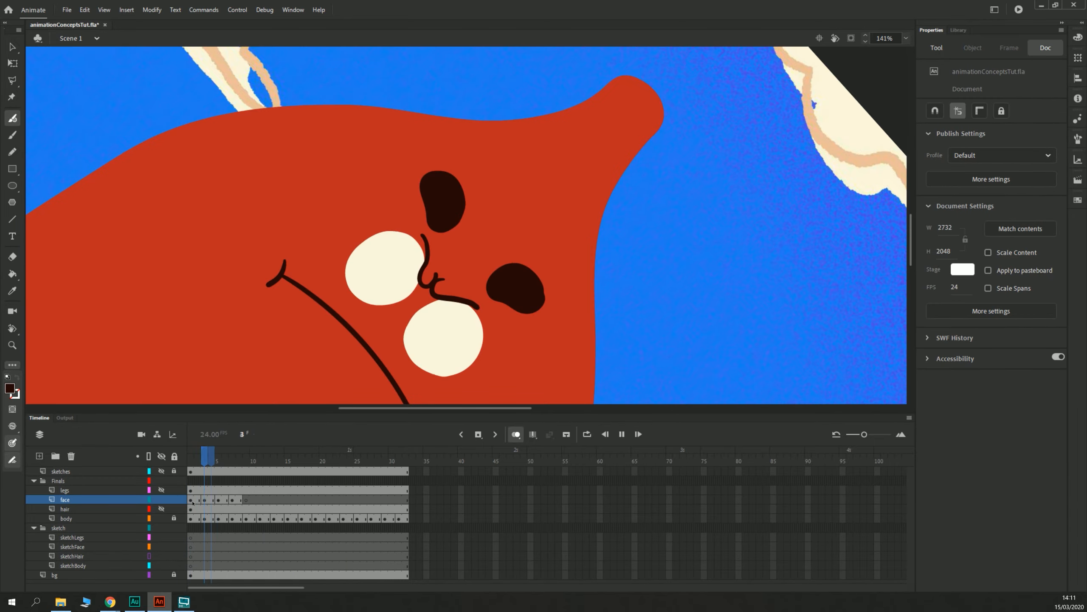
pyautogui.click(191, 500)
pyautogui.press('v')
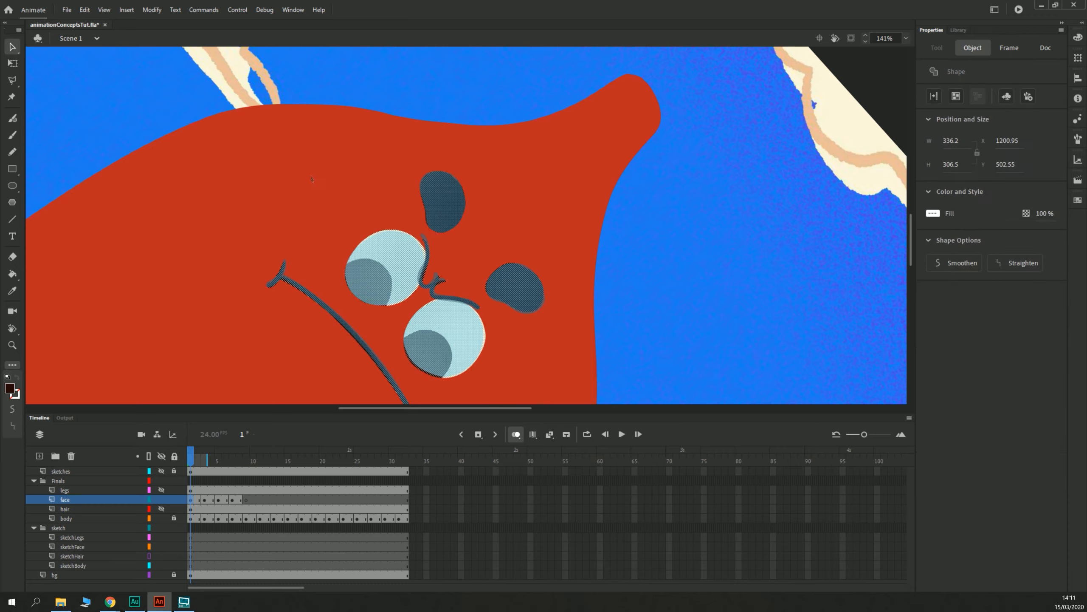
pyautogui.click(347, 232)
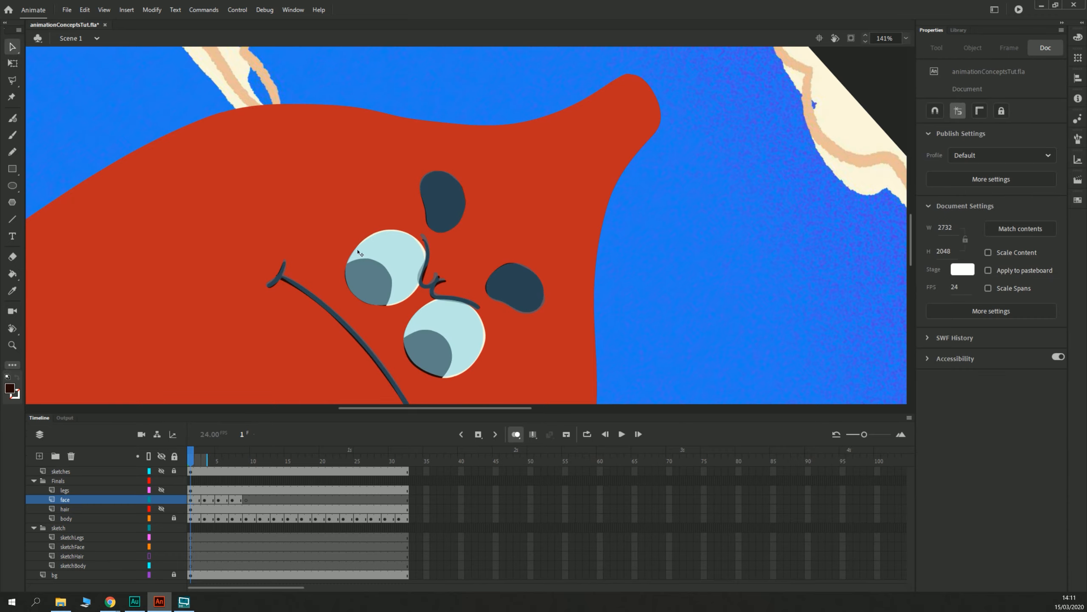
pyautogui.press('b')
pyautogui.press('v')
pyautogui.click(374, 269)
pyautogui.keyDown('shift'); pyautogui.click(429, 343); pyautogui.keyUp('shift')
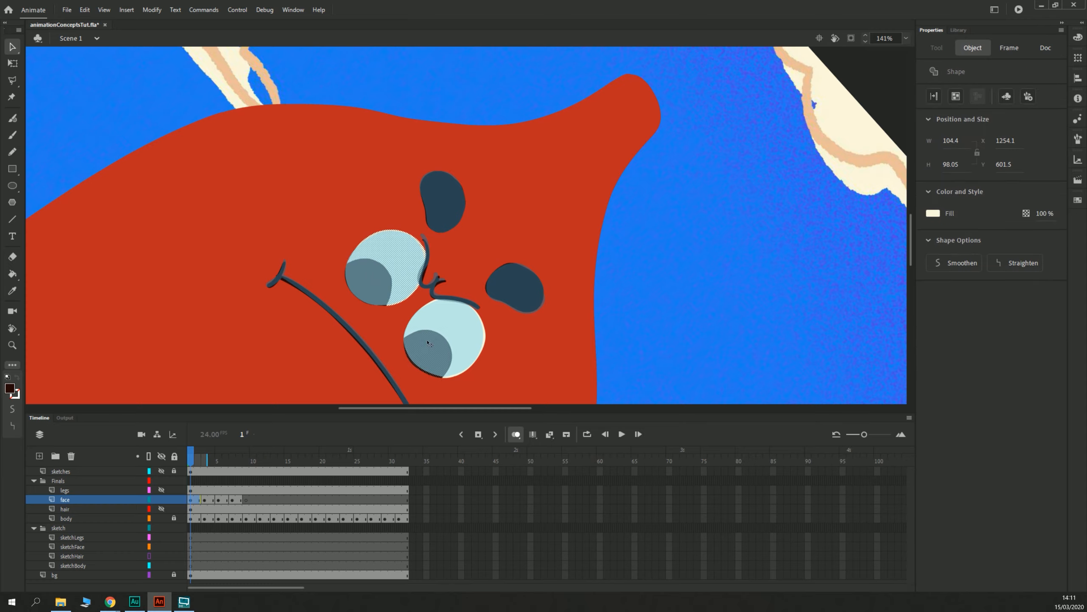
# Step: Select both cream eye shapes on frame 3 of the face layer and set the Fluid Brush to Paint Selection mode
pyautogui.click(204, 499)
pyautogui.click(346, 128)
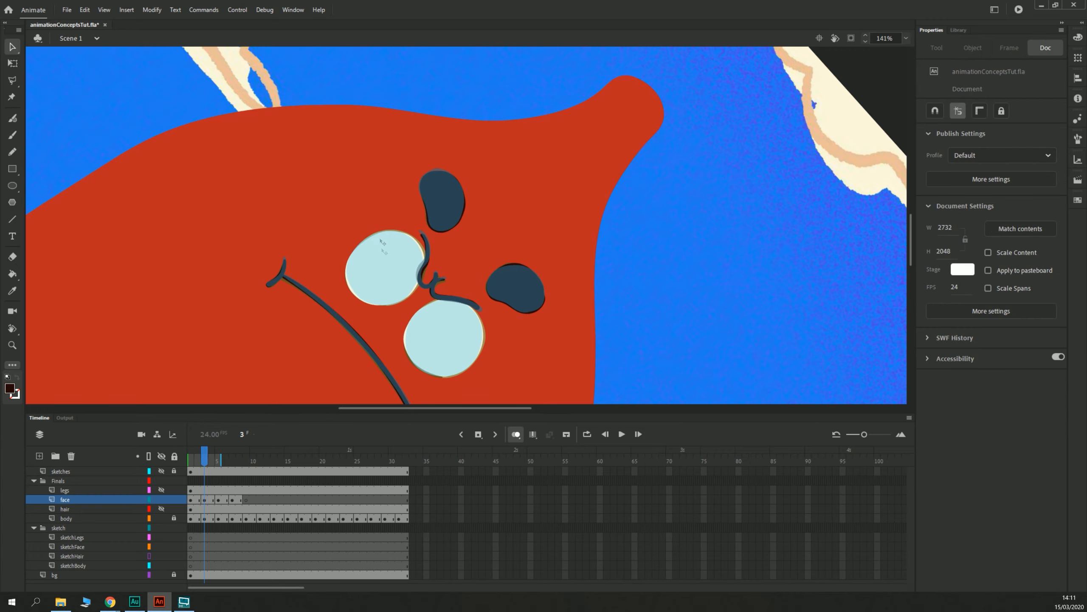
pyautogui.click(388, 292)
pyautogui.keyDown('shift'); pyautogui.click(429, 344); pyautogui.keyUp('shift')
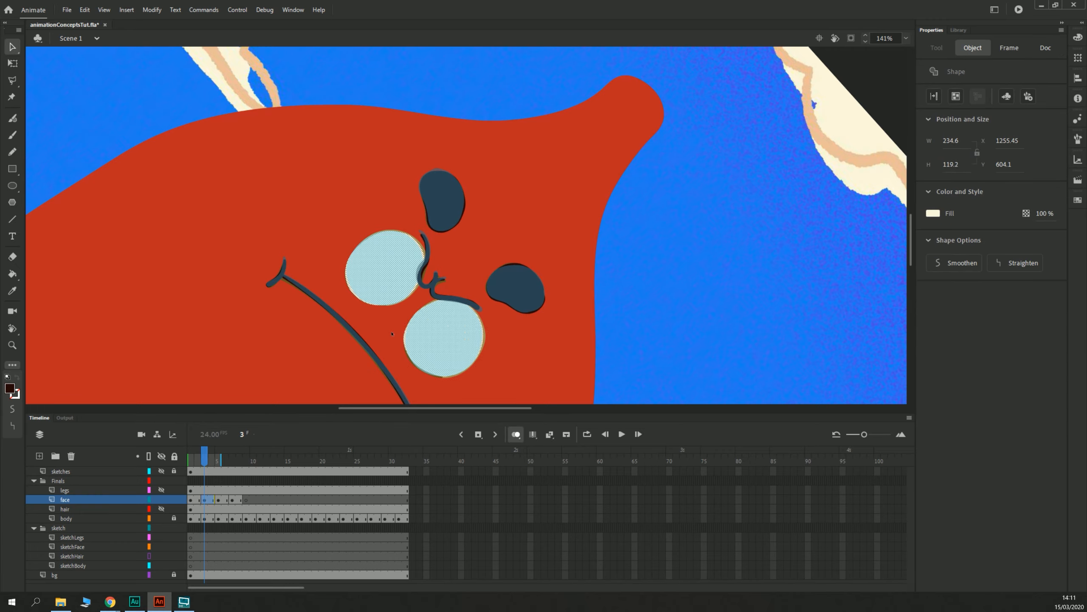
pyautogui.press('b')
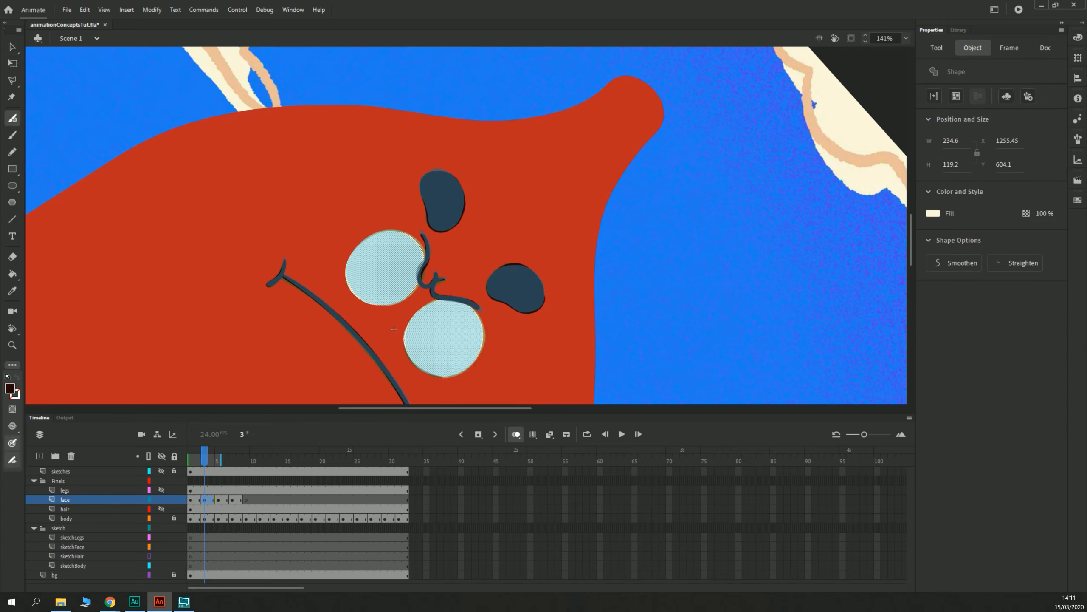
pyautogui.click(936, 47)
pyautogui.click(956, 96)
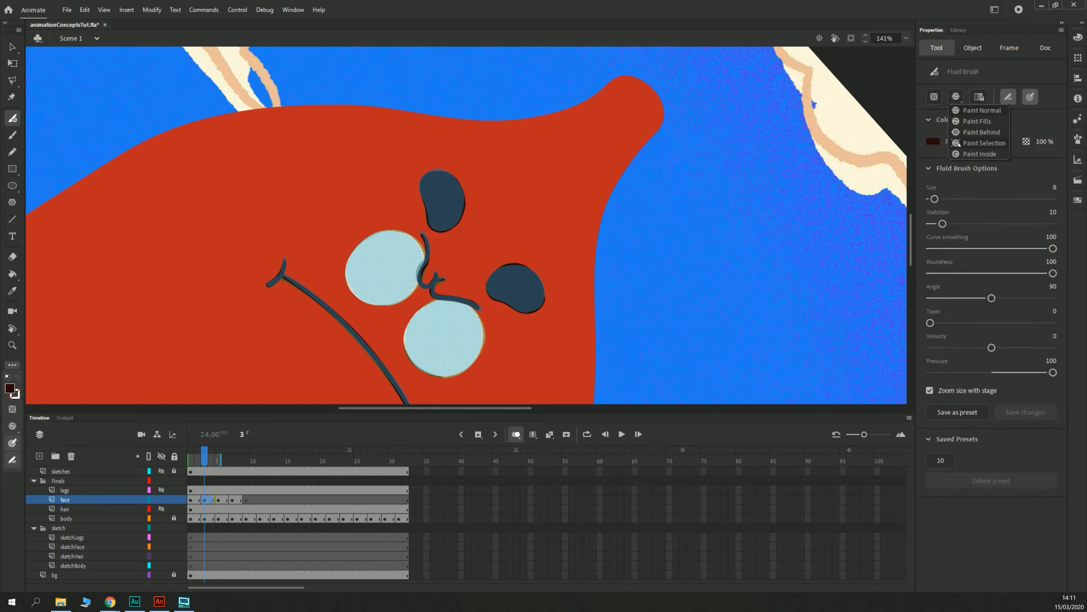
pyautogui.click(959, 144)
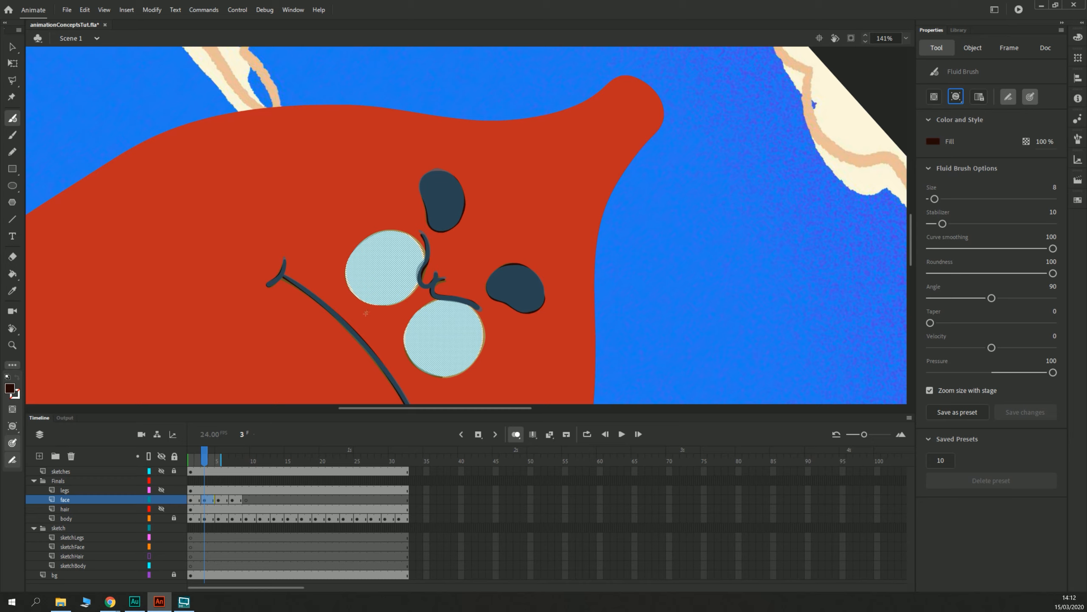
# Step: Try a test stroke across the selected eye with the Fluid Brush in Paint Selection mode
pyautogui.moveTo(270, 381)
pyautogui.mouseDown()
pyautogui.moveTo(369, 341)
pyautogui.moveTo(302, 171)
pyautogui.moveTo(358, 163)
pyautogui.moveTo(164, 210)
pyautogui.moveTo(215, 269)
pyautogui.mouseUp()
pyautogui.moveTo(218, 352)
pyautogui.mouseDown()
pyautogui.moveTo(378, 234)
pyautogui.moveTo(197, 169)
pyautogui.mouseUp()
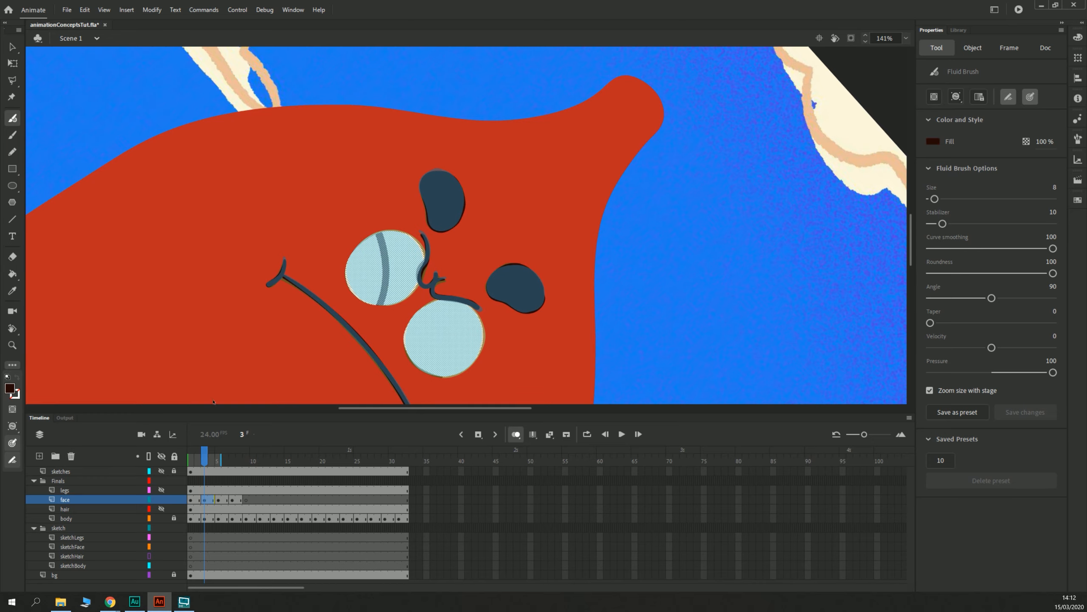
pyautogui.hotkey('ctrl', 'z')
# Step: Display the face layer as outlines and trace the pupil edge in both eyes on frame 3 in dark brown
pyautogui.click(150, 499)
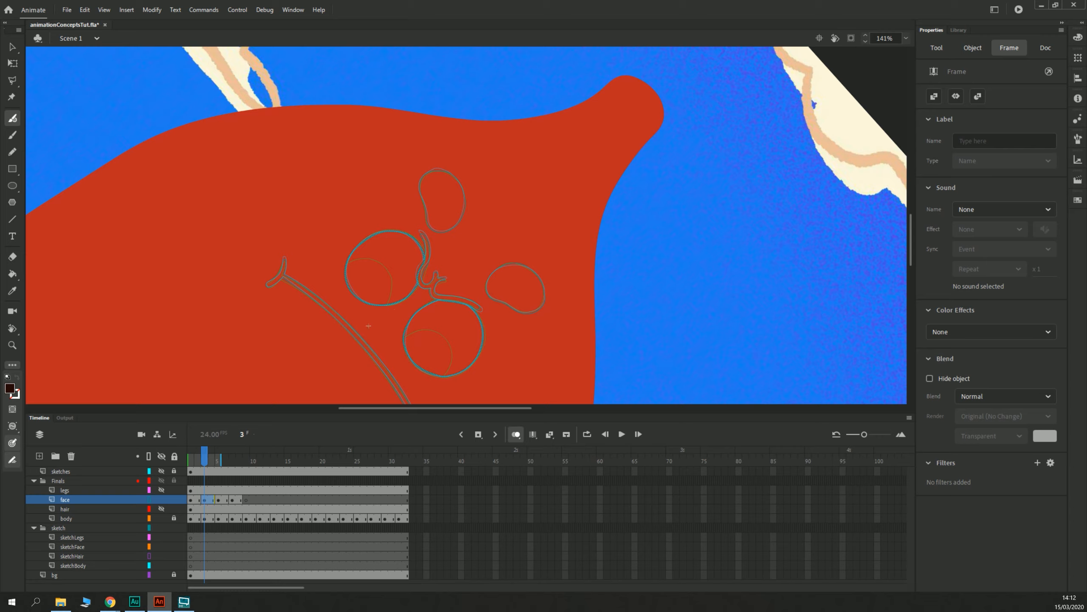
pyautogui.moveTo(370, 327)
pyautogui.mouseDown()
pyautogui.moveTo(391, 300)
pyautogui.moveTo(389, 272)
pyautogui.moveTo(367, 258)
pyautogui.moveTo(338, 270)
pyautogui.mouseUp()
pyautogui.moveTo(437, 380)
pyautogui.mouseDown()
pyautogui.moveTo(447, 367)
pyautogui.moveTo(441, 338)
pyautogui.moveTo(409, 330)
pyautogui.moveTo(400, 348)
pyautogui.mouseUp()
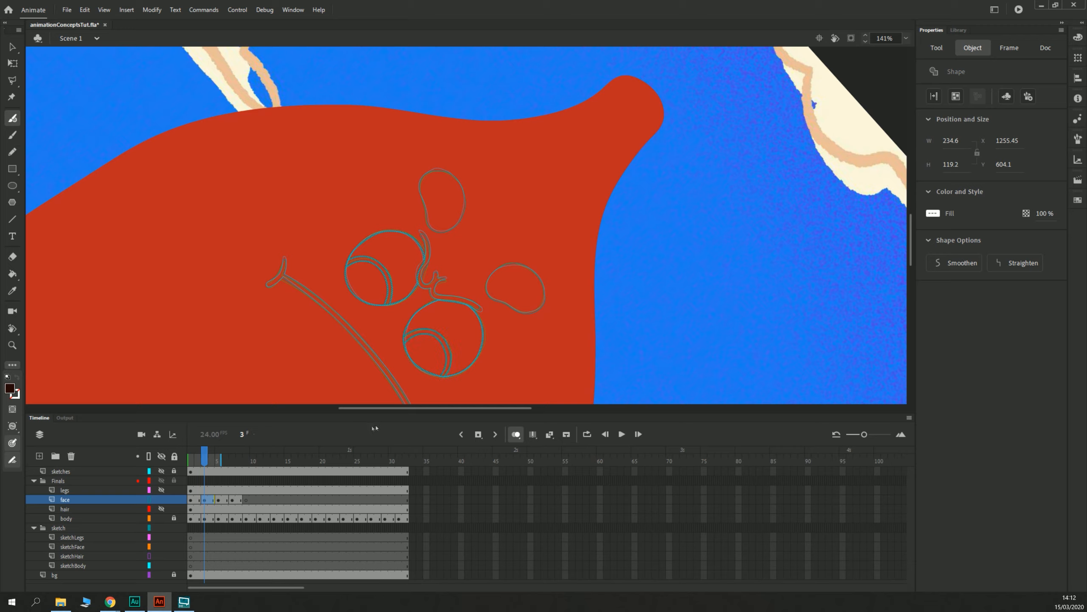
# Step: Trace the pupil edge in both eyes on frame 5 of the face layer with the Fluid Brush
pyautogui.click(218, 499)
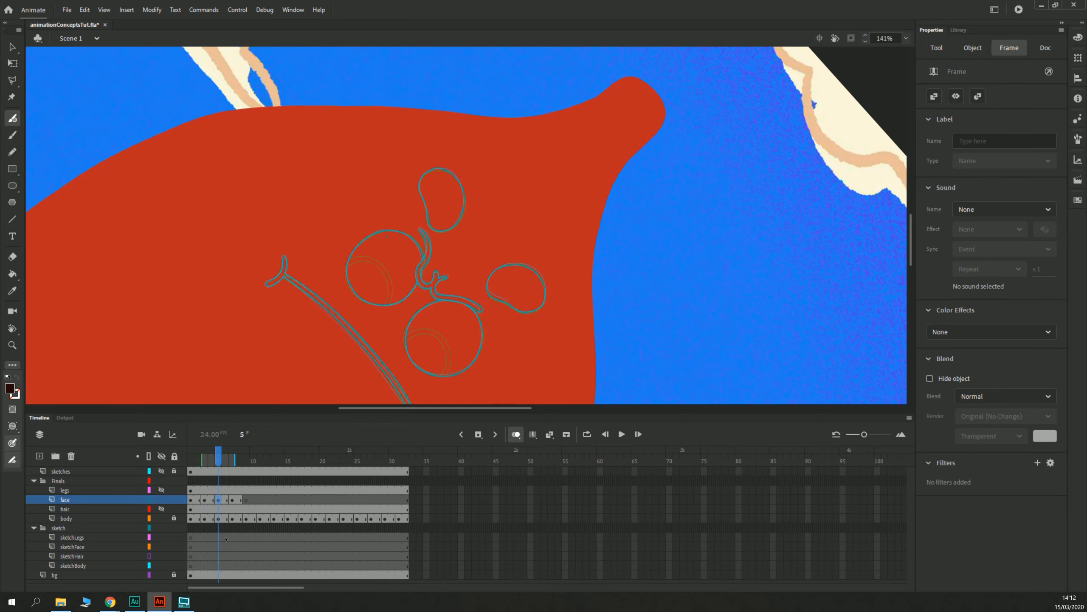
pyautogui.moveTo(381, 314)
pyautogui.mouseDown()
pyautogui.moveTo(388, 276)
pyautogui.moveTo(366, 258)
pyautogui.moveTo(341, 265)
pyautogui.mouseUp()
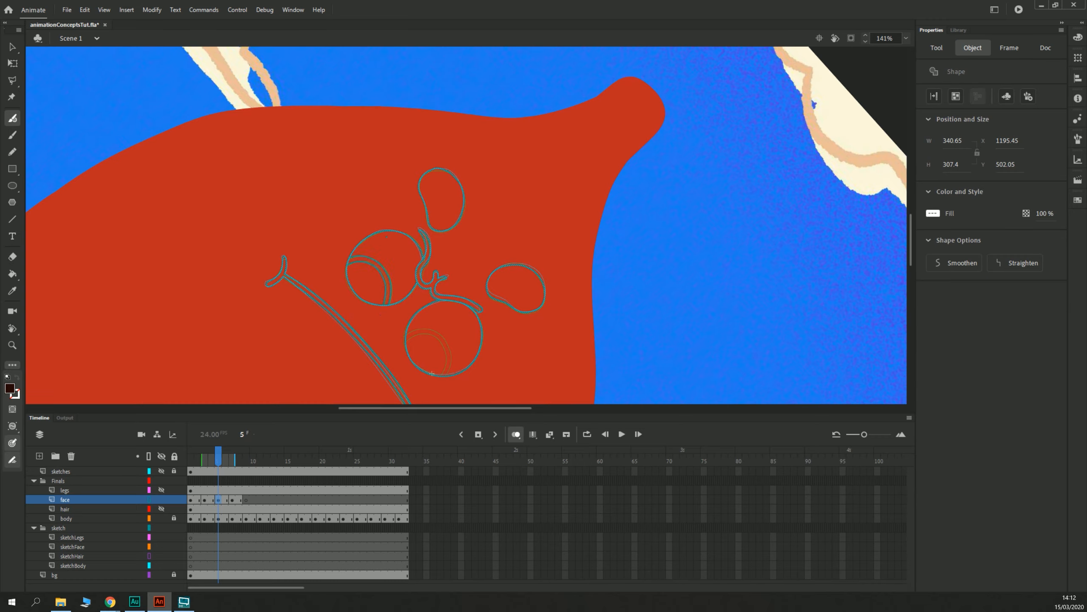
pyautogui.moveTo(437, 381)
pyautogui.mouseDown()
pyautogui.moveTo(447, 363)
pyautogui.moveTo(436, 335)
pyautogui.moveTo(402, 345)
pyautogui.mouseUp()
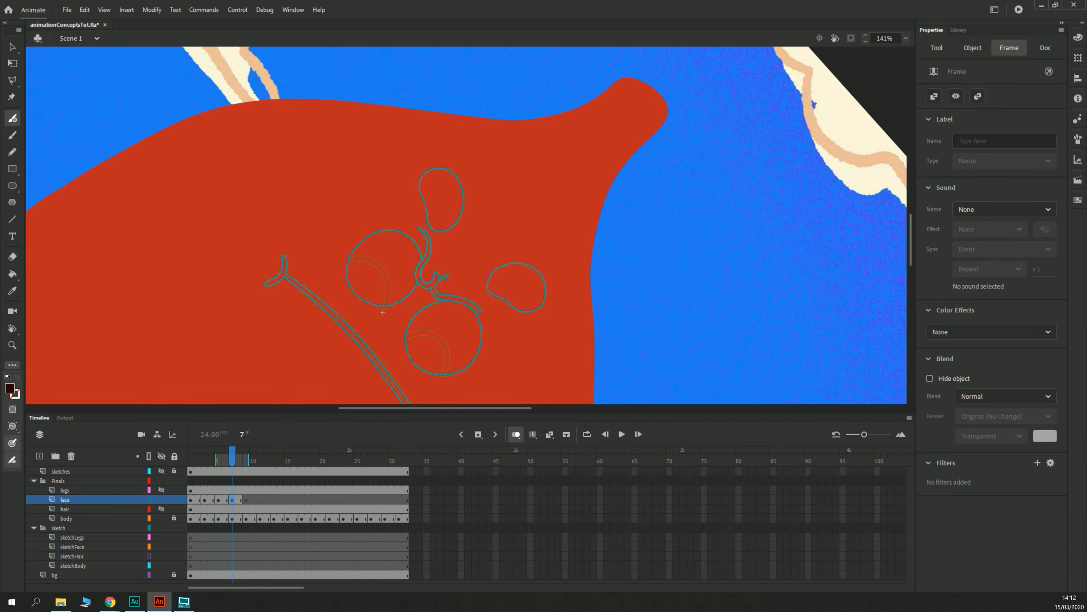
# Step: Draw and fill in both dark brown pupils on frame 7 and turn off the face layer's outline display
pyautogui.moveTo(382, 311)
pyautogui.mouseDown()
pyautogui.moveTo(384, 273)
pyautogui.moveTo(364, 258)
pyautogui.moveTo(341, 264)
pyautogui.mouseUp()
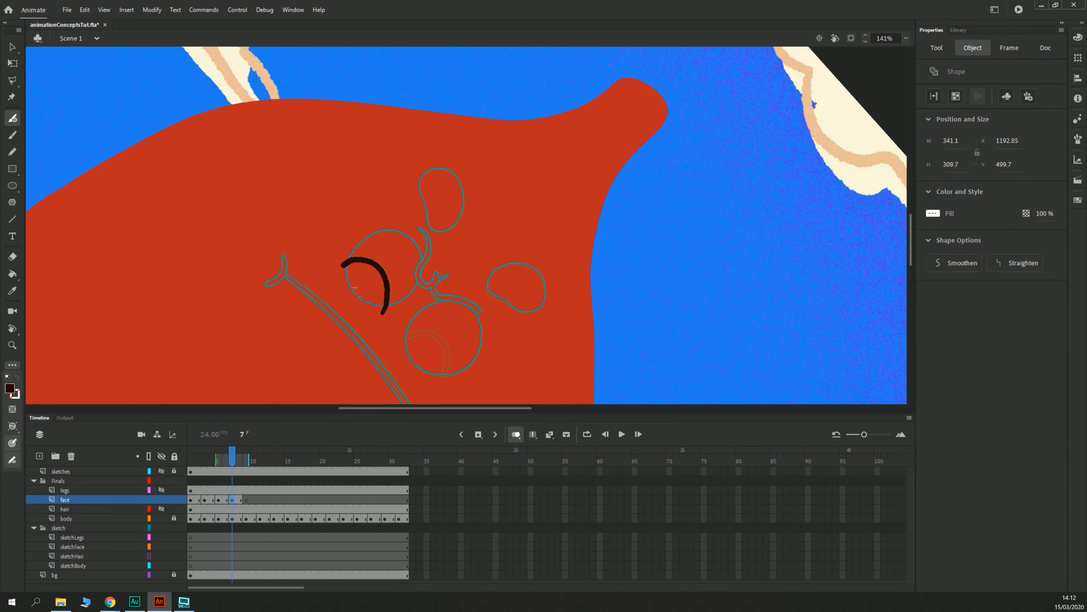
pyautogui.hotkey('ctrl', 'z')
pyautogui.moveTo(440, 379)
pyautogui.mouseDown()
pyautogui.moveTo(440, 342)
pyautogui.moveTo(412, 334)
pyautogui.mouseUp()
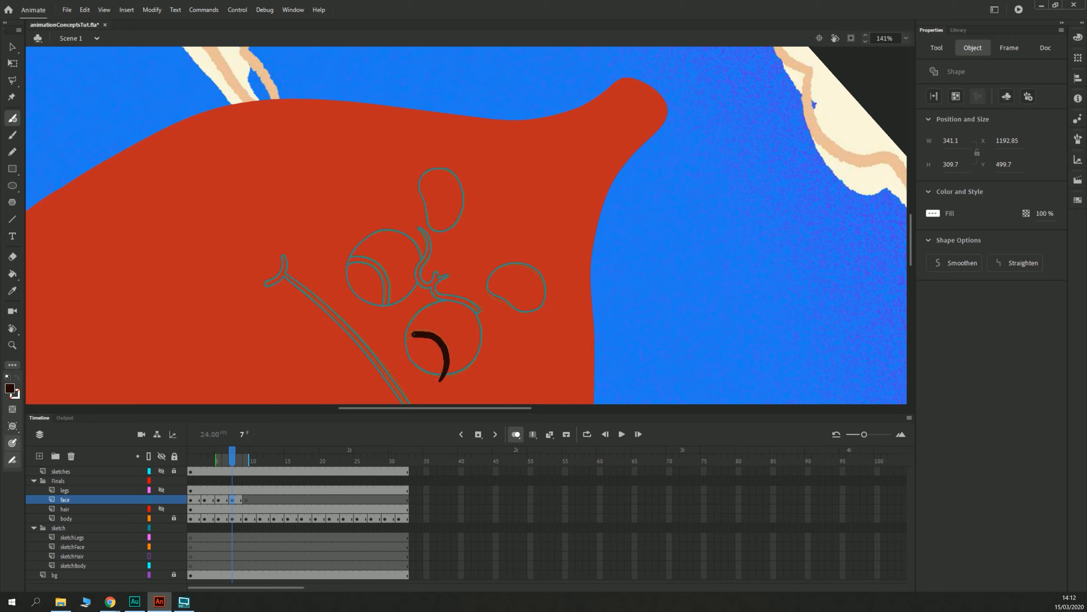
pyautogui.hotkey('ctrl', 'z')
pyautogui.moveTo(439, 369)
pyautogui.mouseDown()
pyautogui.moveTo(432, 340)
pyautogui.moveTo(436, 373)
pyautogui.moveTo(423, 337)
pyautogui.moveTo(428, 369)
pyautogui.moveTo(412, 337)
pyautogui.moveTo(416, 366)
pyautogui.moveTo(409, 344)
pyautogui.mouseUp()
pyautogui.hotkey('ctrl', 'z')
pyautogui.moveTo(380, 310)
pyautogui.mouseDown()
pyautogui.moveTo(377, 277)
pyautogui.moveTo(346, 263)
pyautogui.moveTo(368, 273)
pyautogui.moveTo(376, 308)
pyautogui.moveTo(347, 266)
pyautogui.moveTo(364, 307)
pyautogui.mouseUp()
pyautogui.click(150, 499)
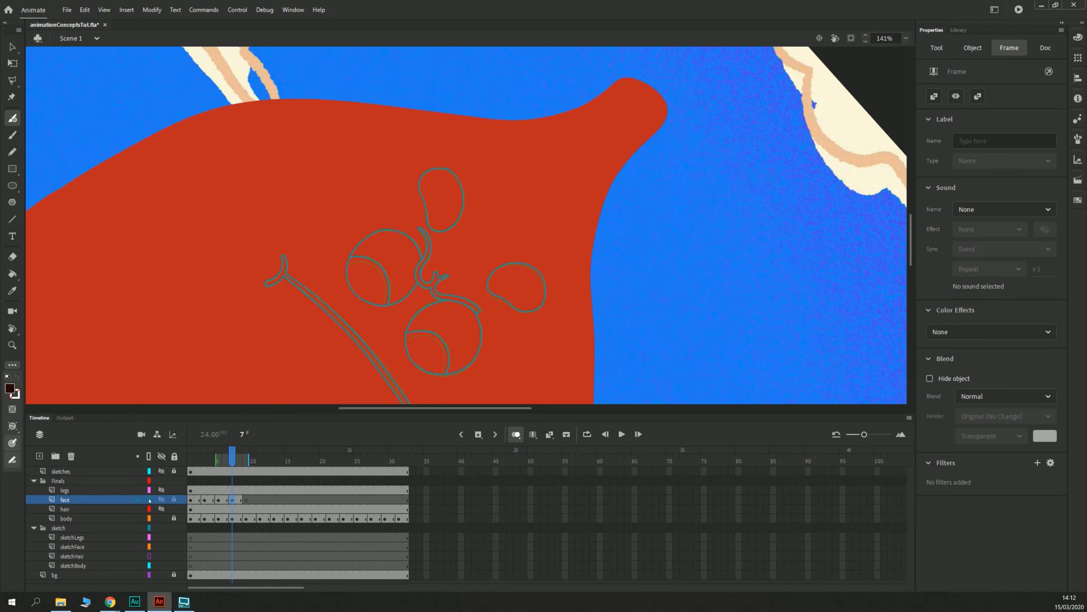
# Step: Fill in both pupils with dark brown on frame 5 of the face layer using the Fluid Brush
pyautogui.click(246, 500)
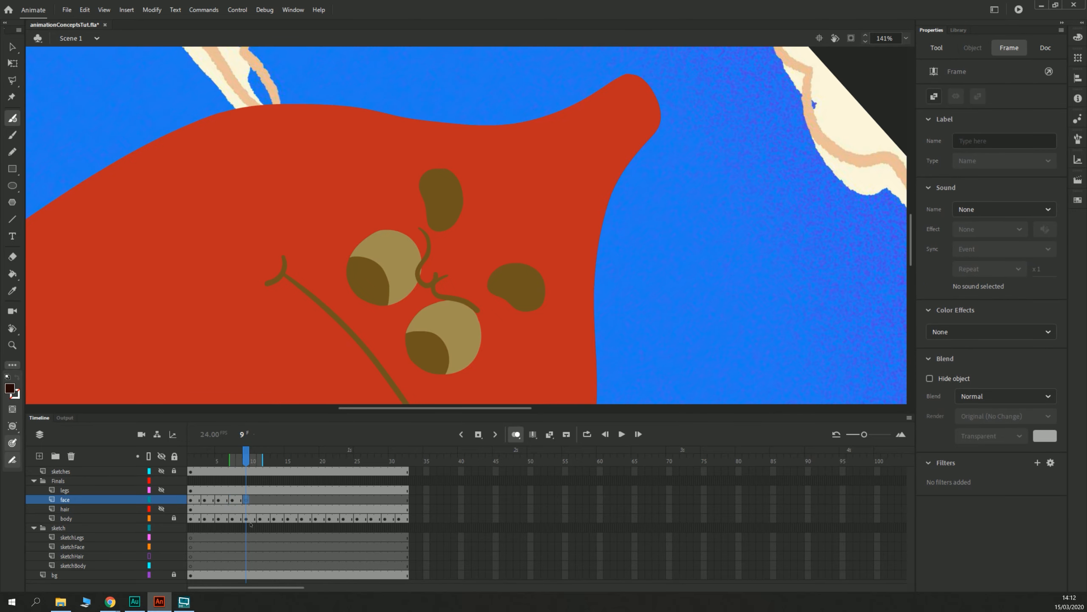
pyautogui.click(239, 500)
pyautogui.click(218, 500)
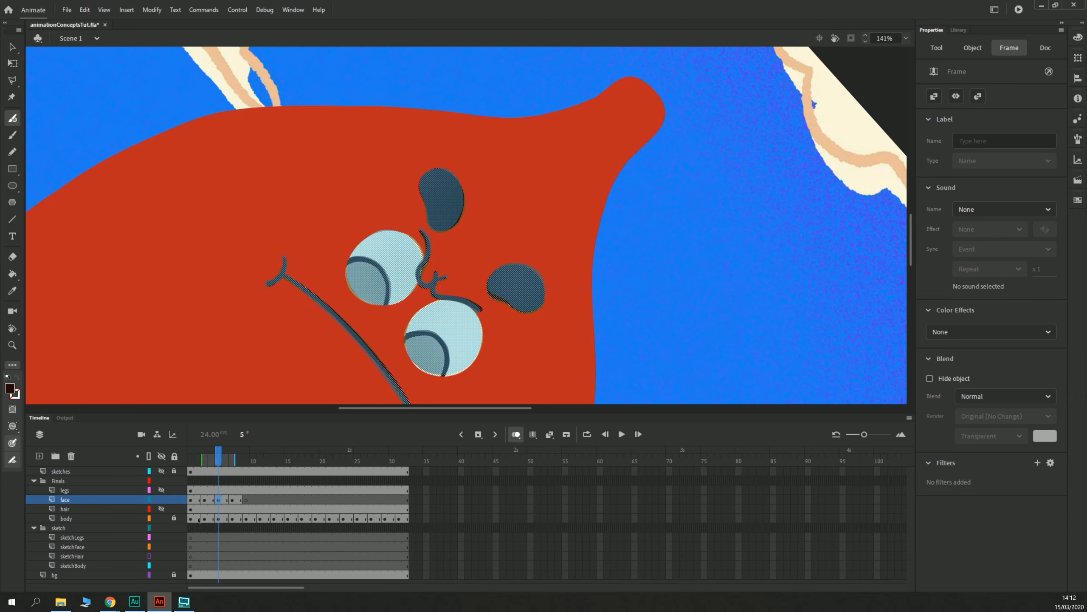
pyautogui.moveTo(438, 378)
pyautogui.mouseDown()
pyautogui.moveTo(427, 337)
pyautogui.moveTo(413, 339)
pyautogui.moveTo(402, 347)
pyautogui.moveTo(432, 347)
pyautogui.moveTo(435, 377)
pyautogui.moveTo(430, 345)
pyautogui.moveTo(428, 378)
pyautogui.moveTo(407, 354)
pyautogui.mouseUp()
pyautogui.hotkey('ctrl', 'z')
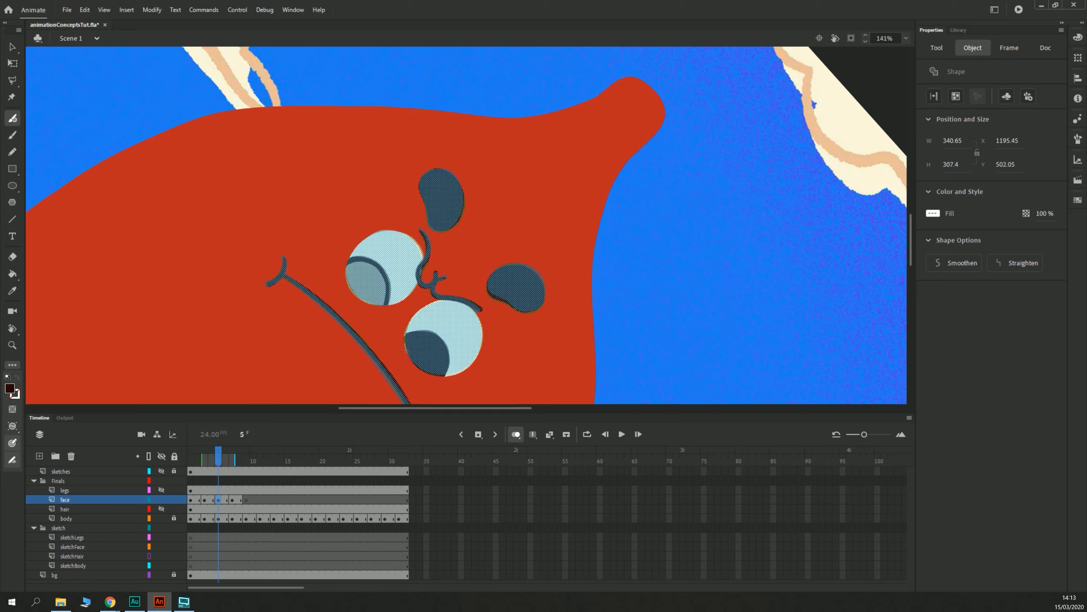
pyautogui.moveTo(380, 309)
pyautogui.mouseDown()
pyautogui.moveTo(360, 264)
pyautogui.moveTo(345, 268)
pyautogui.moveTo(353, 290)
pyautogui.moveTo(378, 305)
pyautogui.moveTo(350, 280)
pyautogui.moveTo(354, 266)
pyautogui.moveTo(374, 279)
pyautogui.moveTo(378, 302)
pyautogui.moveTo(356, 274)
pyautogui.mouseUp()
pyautogui.hotkey('ctrl', 'z')
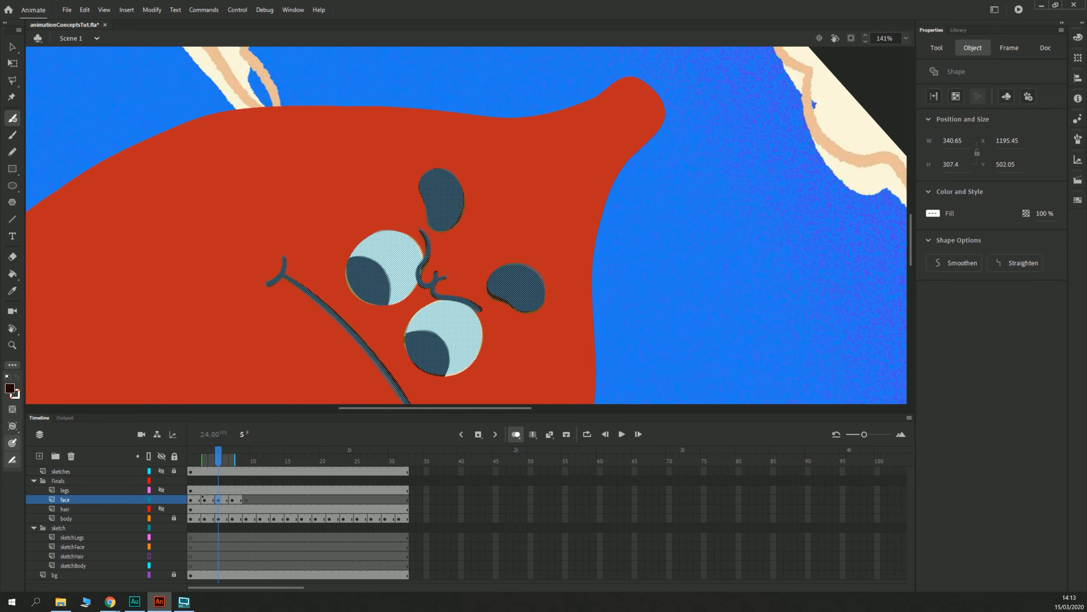
# Step: Fill in both pupils with dark brown on frame 3 of the face layer
pyautogui.hotkey('alt', ',')
pyautogui.moveTo(436, 378)
pyautogui.mouseDown()
pyautogui.moveTo(441, 341)
pyautogui.moveTo(409, 335)
pyautogui.moveTo(413, 367)
pyautogui.moveTo(436, 369)
pyautogui.moveTo(415, 345)
pyautogui.moveTo(428, 364)
pyautogui.moveTo(424, 353)
pyautogui.mouseUp()
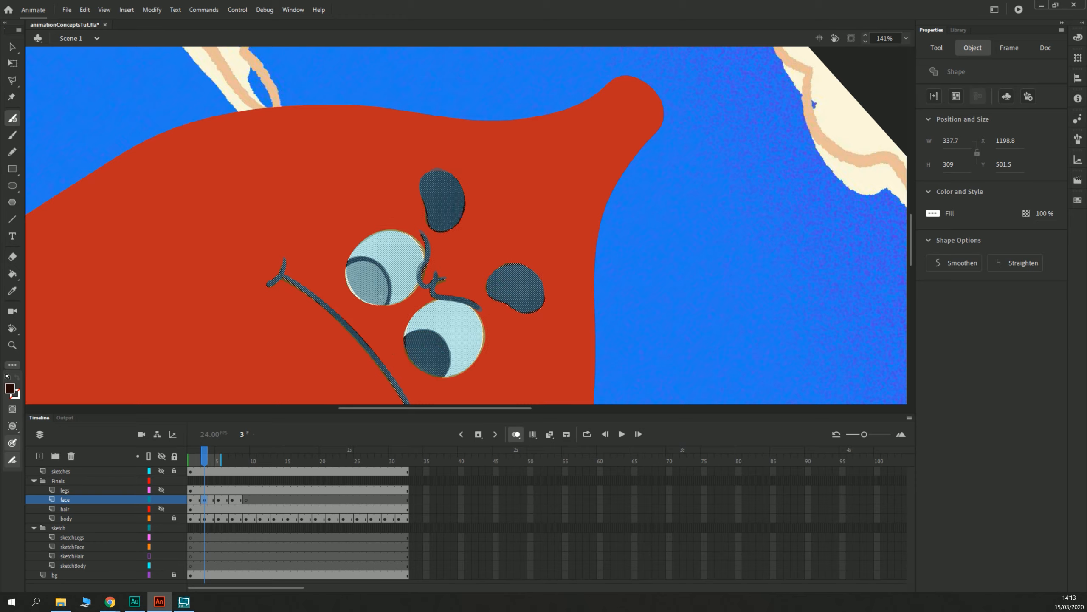
pyautogui.moveTo(381, 297)
pyautogui.mouseDown()
pyautogui.moveTo(379, 271)
pyautogui.moveTo(359, 262)
pyautogui.moveTo(344, 273)
pyautogui.moveTo(363, 266)
pyautogui.moveTo(380, 302)
pyautogui.moveTo(368, 273)
pyautogui.moveTo(352, 295)
pyautogui.mouseUp()
# Step: Turn on loop playback, limit the loop range to frames 1 to 8, and play the animation to review the whole character
pyautogui.click(250, 500)
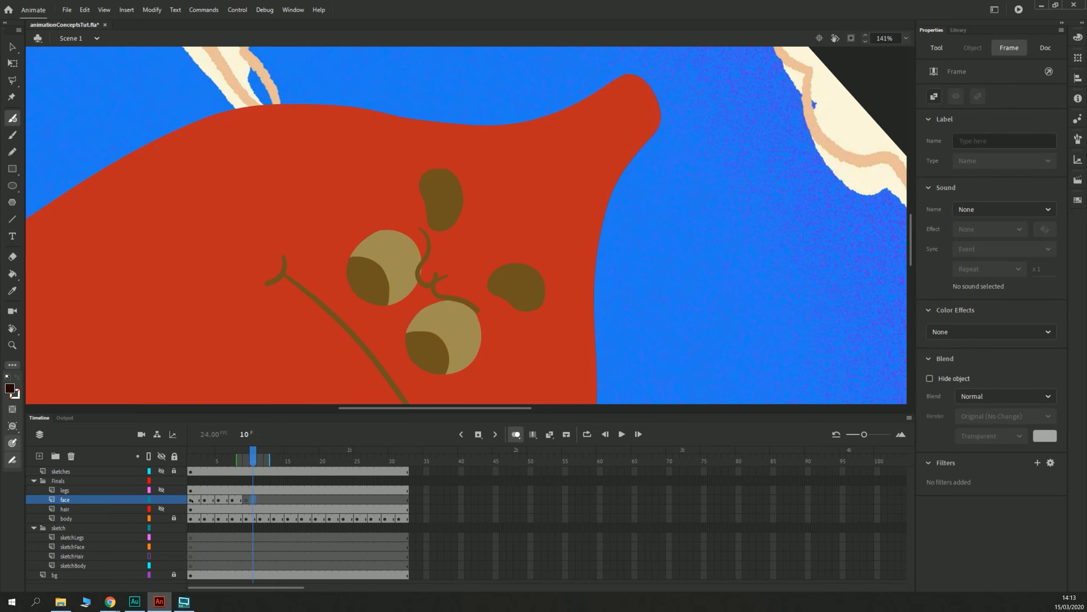
pyautogui.click(191, 499)
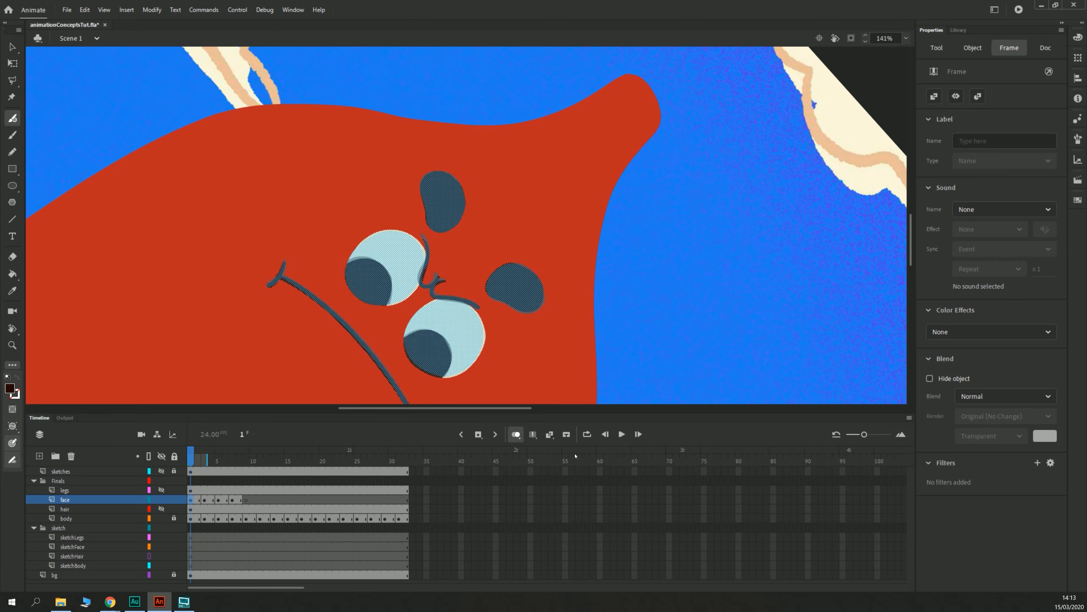
pyautogui.click(587, 434)
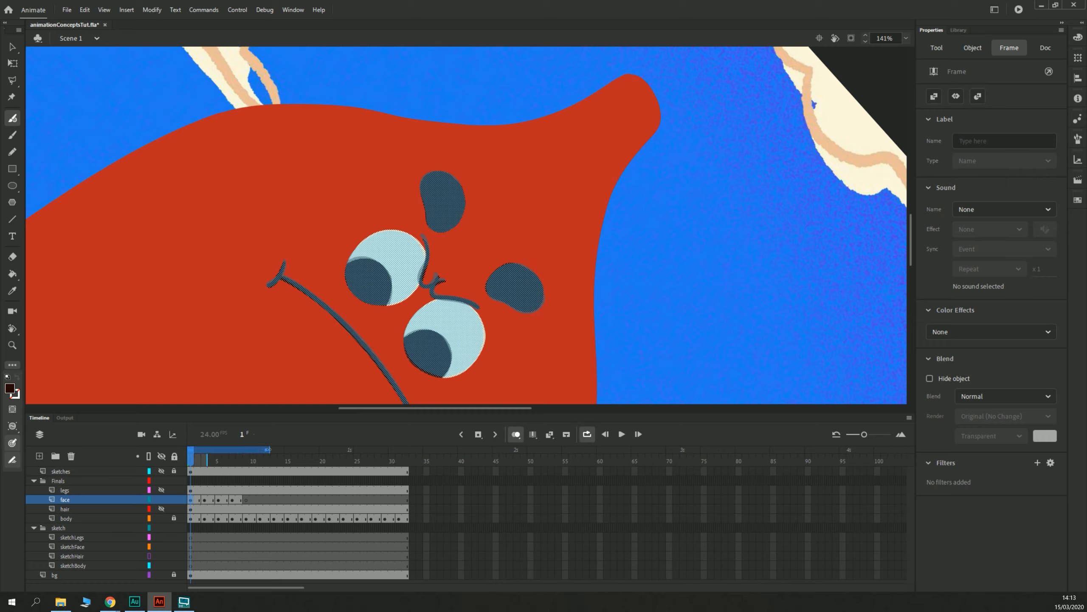
pyautogui.moveTo(269, 449); pyautogui.dragTo(242, 450)
pyautogui.press('Return')
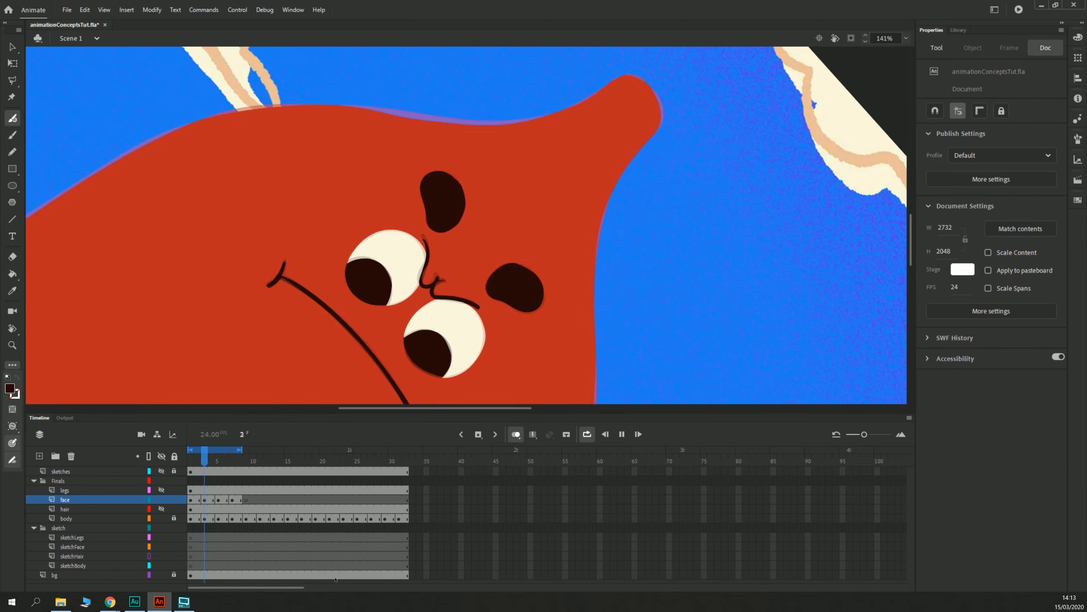
pyautogui.press('Return')
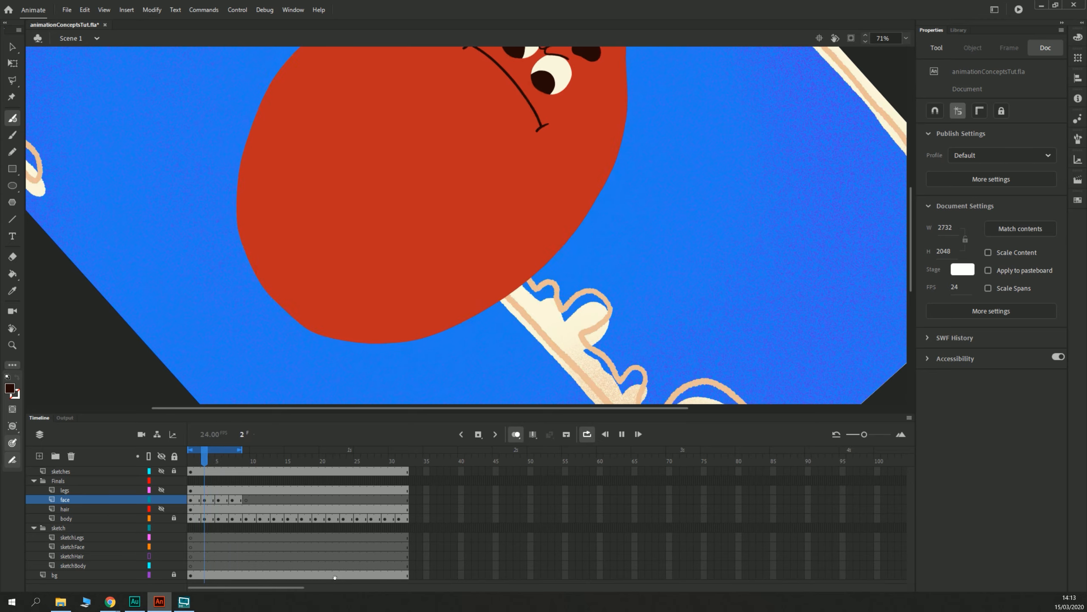
pyautogui.moveTo(217, 220); pyautogui.dragTo(174, 301)
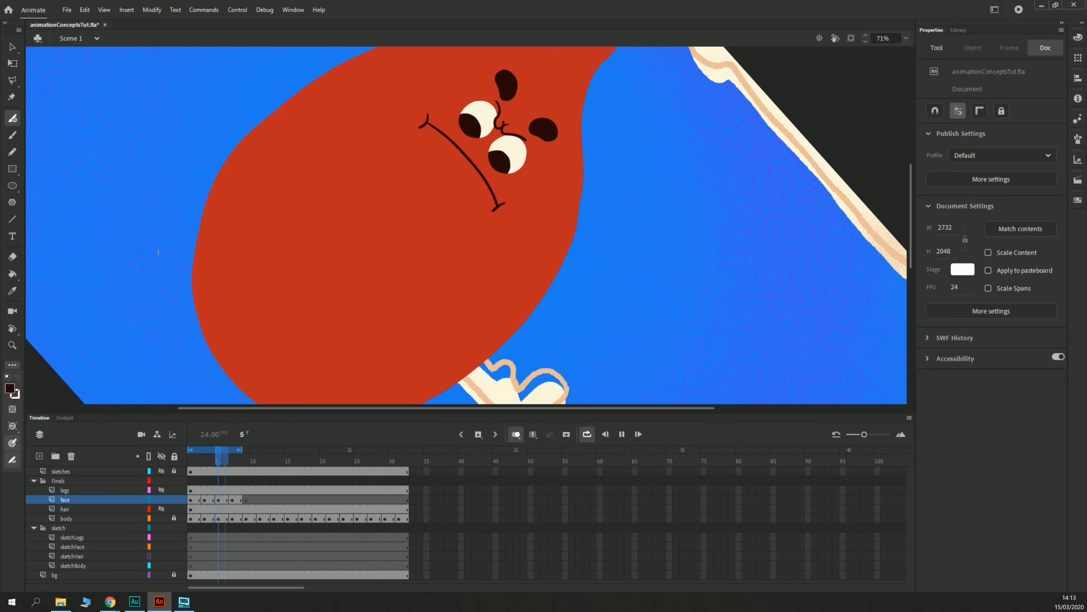
# Step: Erase the upper part of the wrinkle line between the eyes on frame 7 of the face layer
pyautogui.click(193, 500)
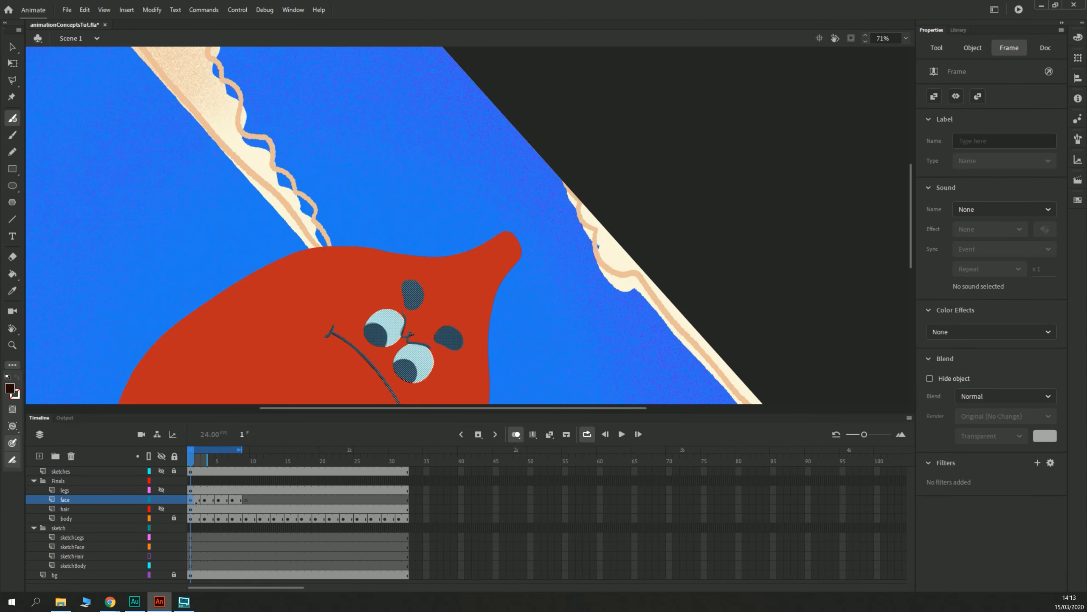
pyautogui.click(218, 500)
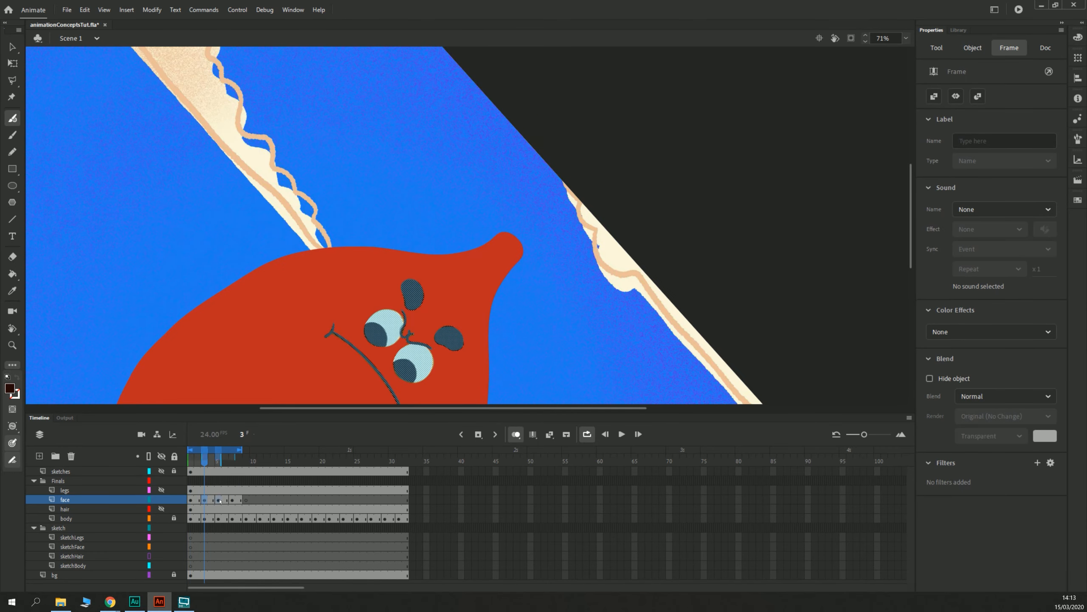
pyautogui.click(232, 500)
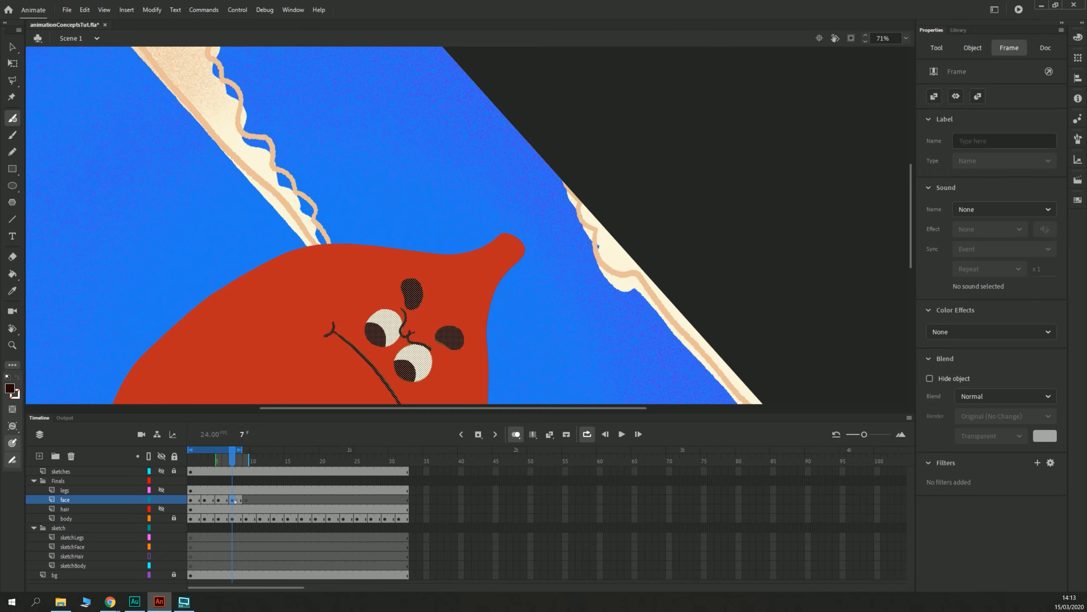
pyautogui.scroll(4, 307, 391)
pyautogui.moveTo(372, 182); pyautogui.dragTo(294, 292)
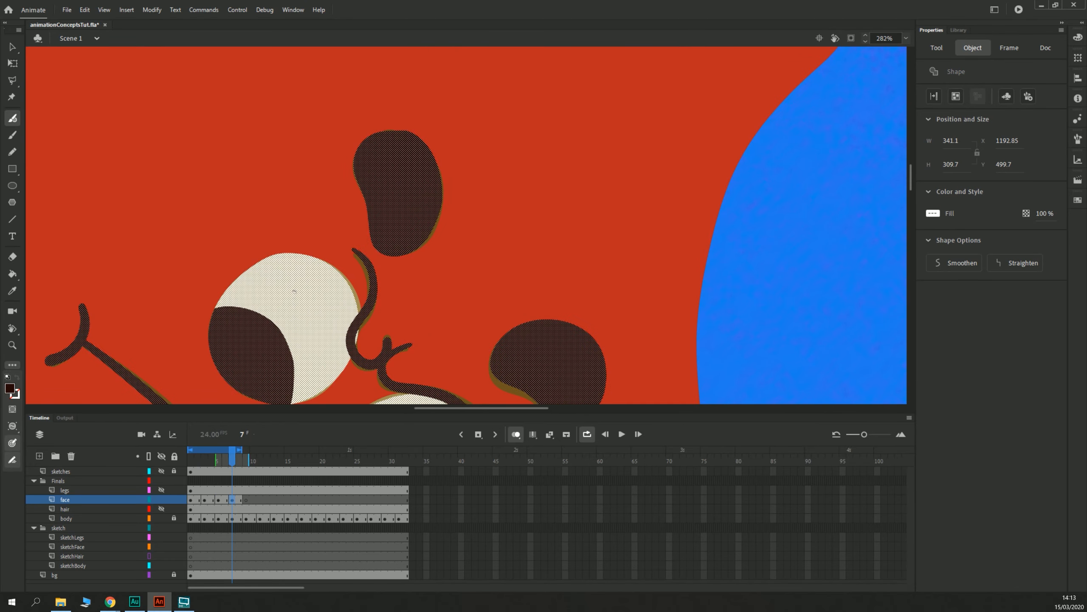
pyautogui.press('e')
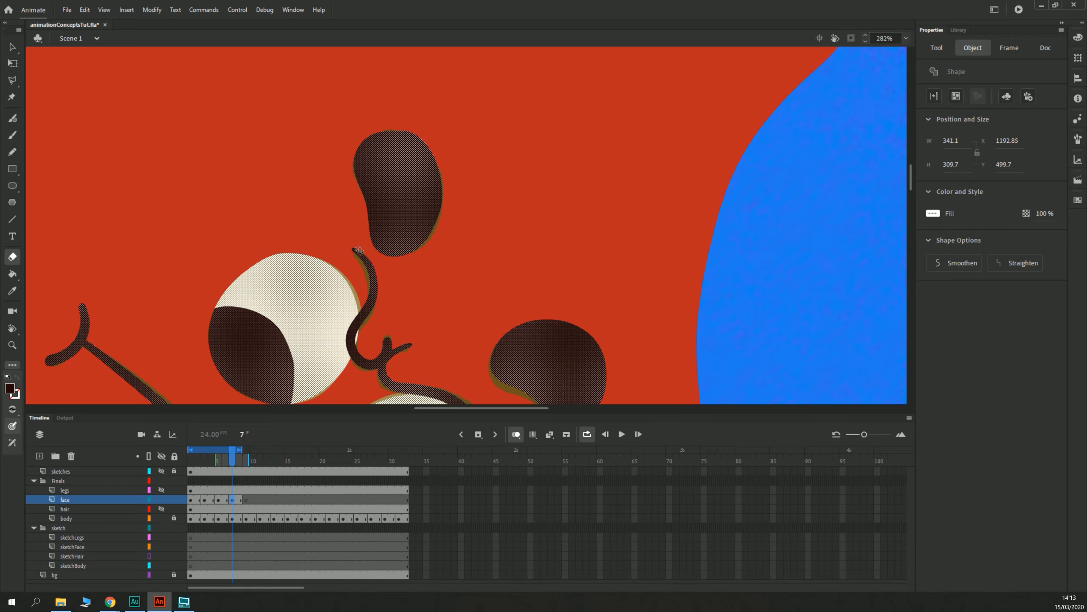
pyautogui.moveTo(360, 250)
pyautogui.mouseDown()
pyautogui.moveTo(379, 289)
pyautogui.moveTo(367, 281)
pyautogui.moveTo(364, 333)
pyautogui.mouseUp()
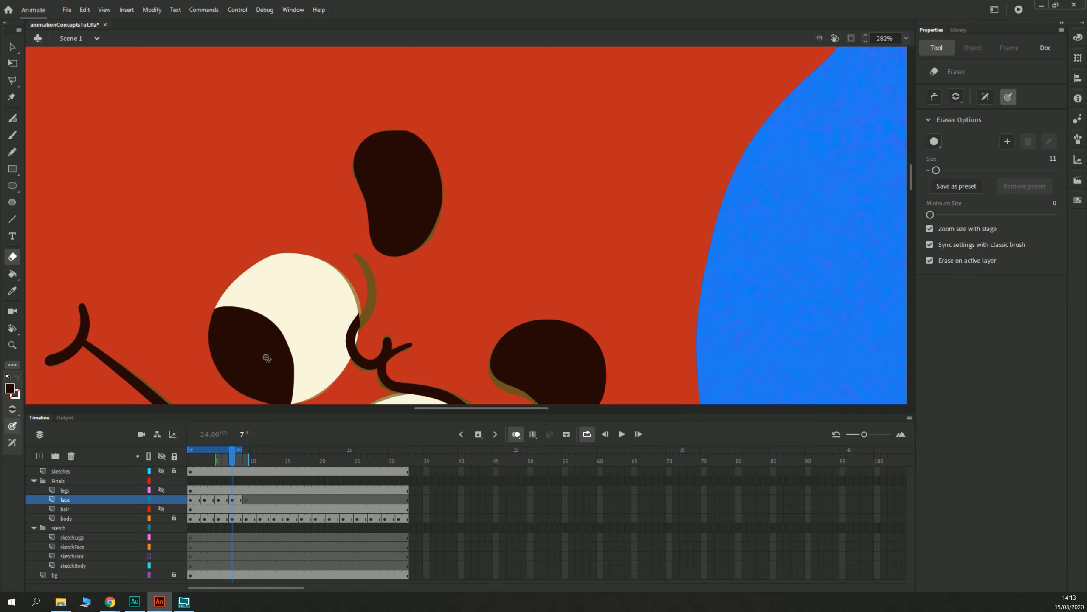
# Step: Extend the onion skin range back to frame 3, redraw the erased wrinkle line on frame 7 with the Fluid Brush, and play the loop
pyautogui.press('b')
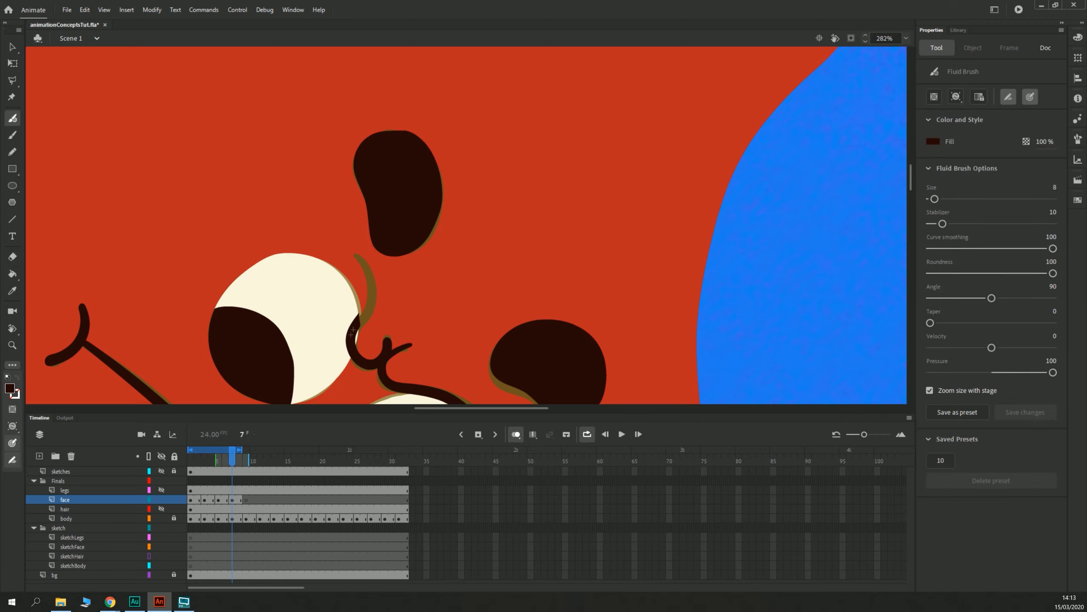
pyautogui.moveTo(218, 461); pyautogui.dragTo(202, 460)
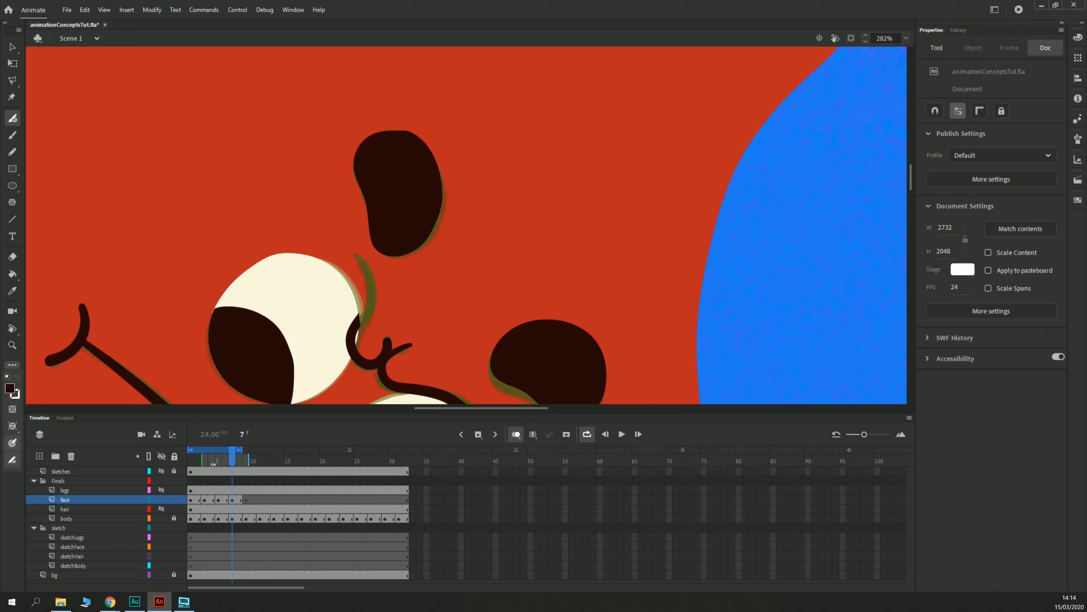
pyautogui.moveTo(354, 353)
pyautogui.mouseDown()
pyautogui.moveTo(370, 295)
pyautogui.moveTo(356, 257)
pyautogui.mouseUp()
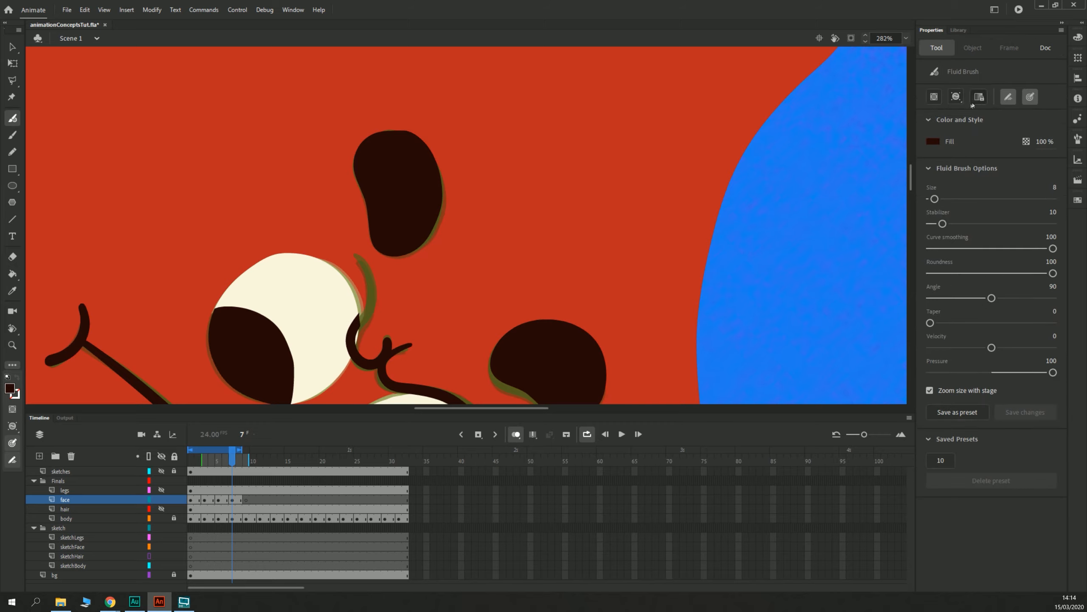
pyautogui.click(956, 96)
pyautogui.click(969, 132)
pyautogui.moveTo(352, 348)
pyautogui.mouseDown()
pyautogui.moveTo(368, 304)
pyautogui.moveTo(362, 265)
pyautogui.mouseUp()
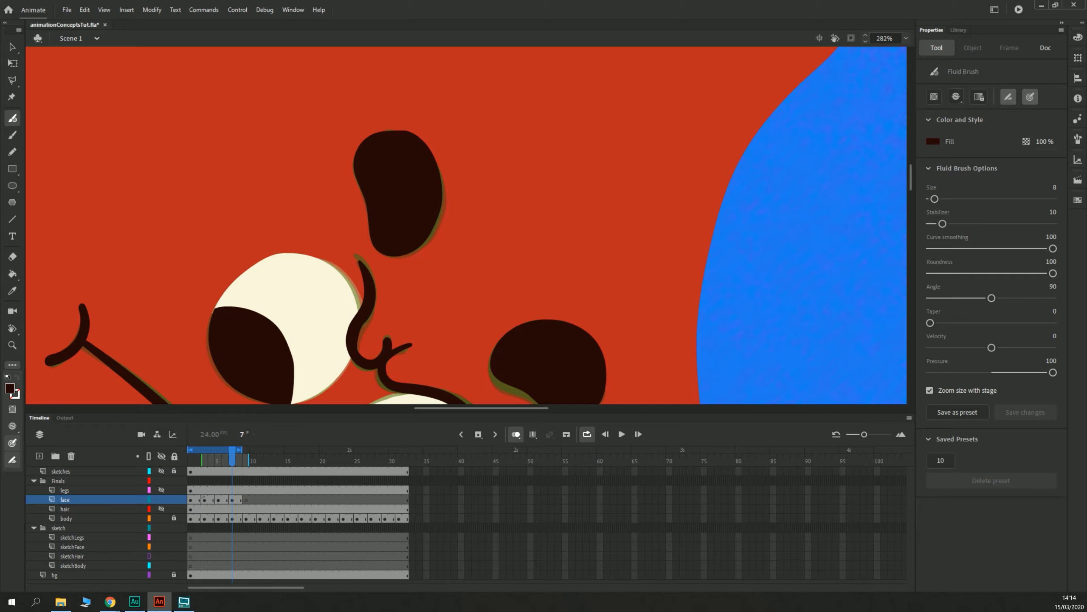
pyautogui.press('Return')
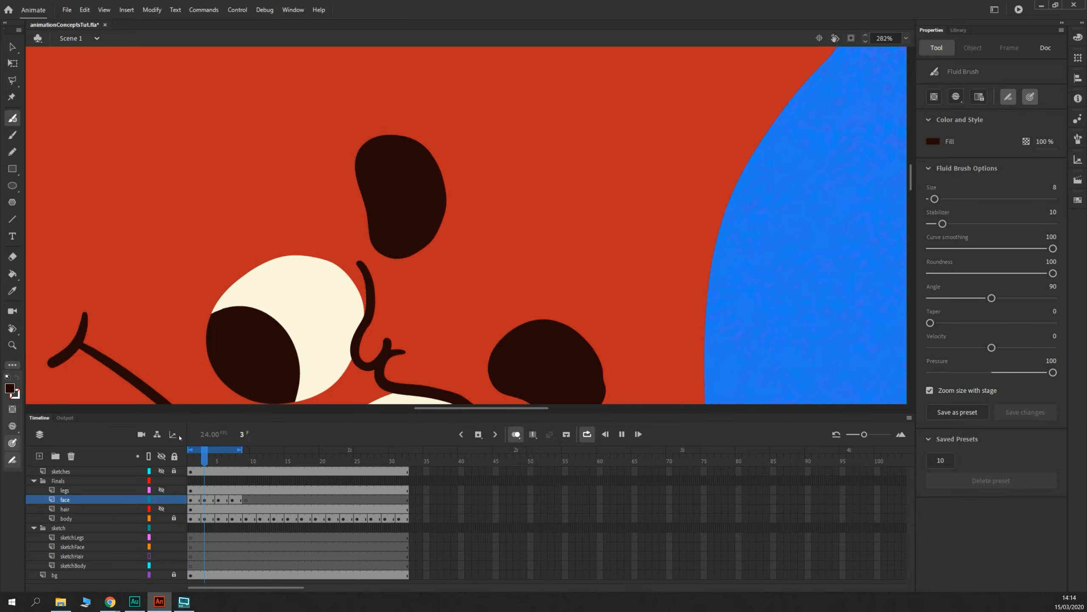
# Step: Erase the upper part of the wrinkle line between the eyes on frame 1 of the face layer
pyautogui.click(192, 500)
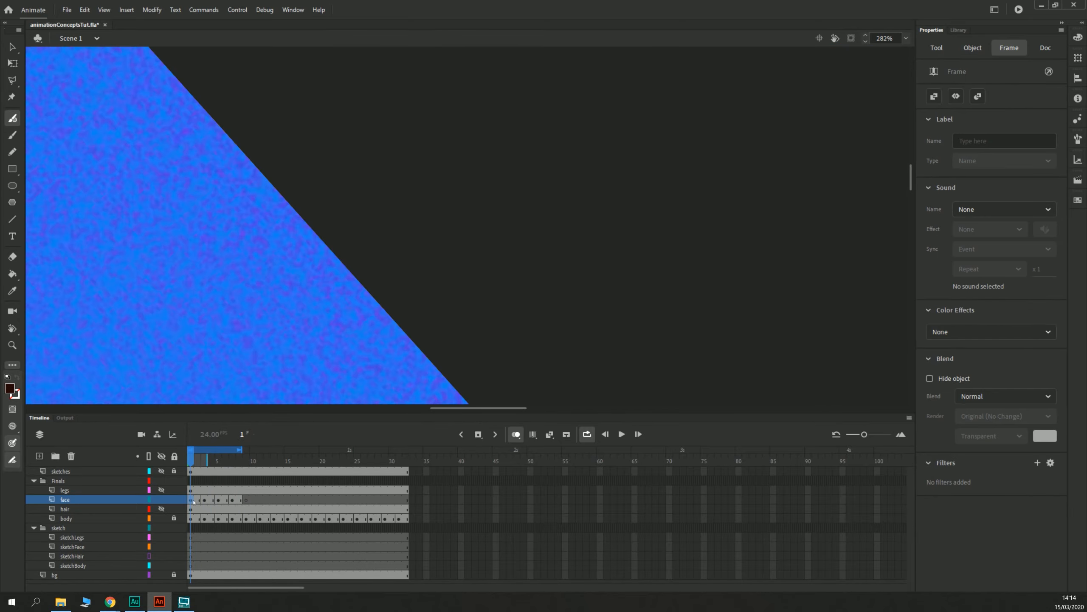
pyautogui.moveTo(194, 325); pyautogui.dragTo(559, 149)
pyautogui.moveTo(445, 386); pyautogui.dragTo(436, 126)
pyautogui.moveTo(240, 307); pyautogui.dragTo(280, 243)
pyautogui.press('.')
pyautogui.press('.')
pyautogui.press('.')
pyautogui.press('.')
pyautogui.press('.')
pyautogui.press('e')
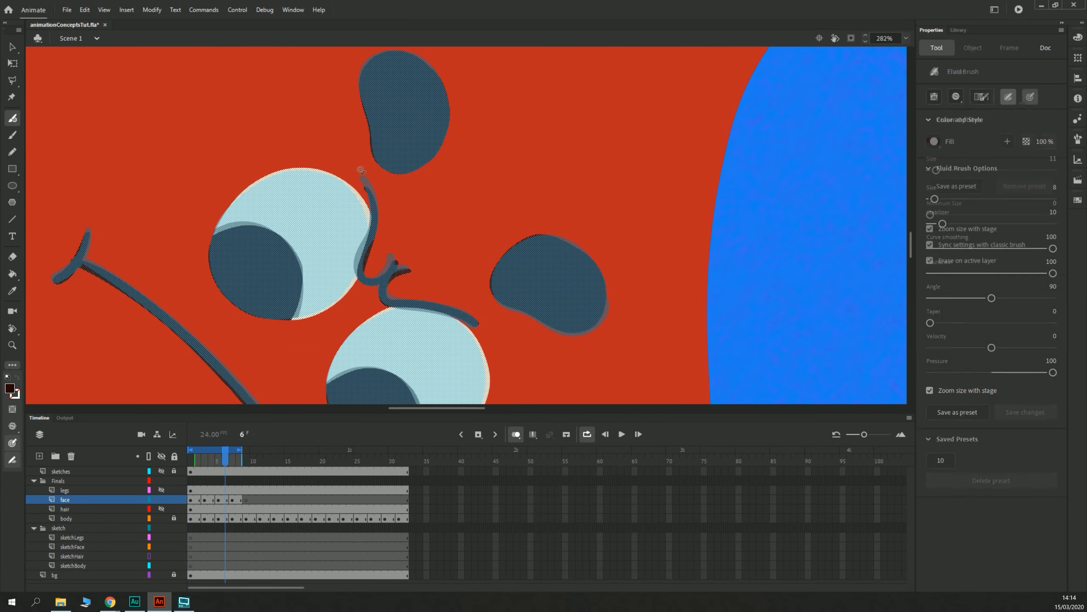
pyautogui.click(194, 500)
pyautogui.moveTo(361, 177); pyautogui.dragTo(383, 230)
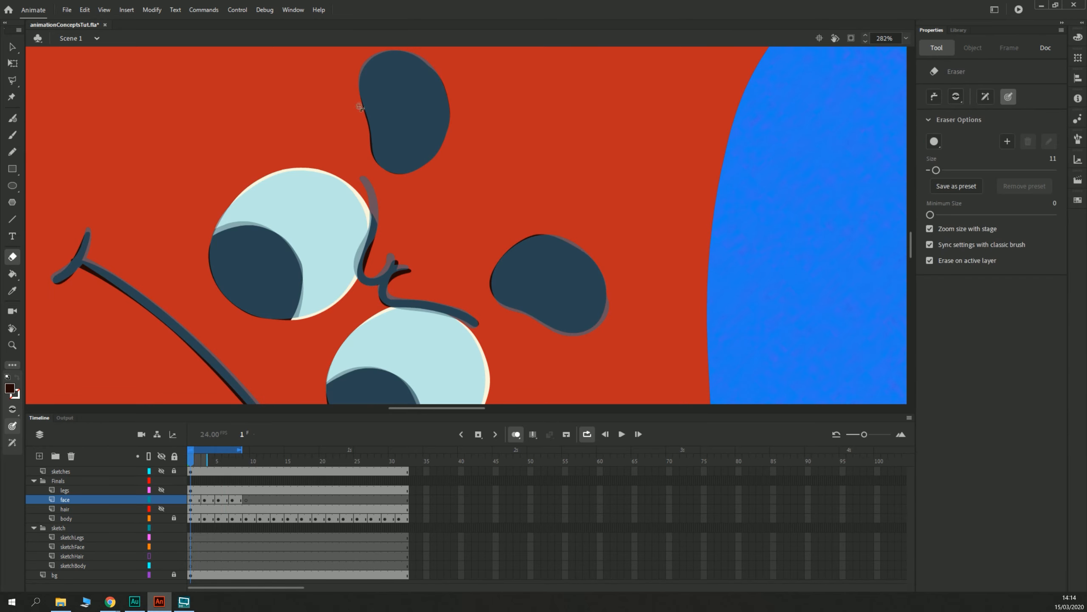
# Step: Redraw the upper wrinkle line in the first face drawing with the Fluid Brush and play the loop to review the whole character
pyautogui.press('b')
pyautogui.press('.')
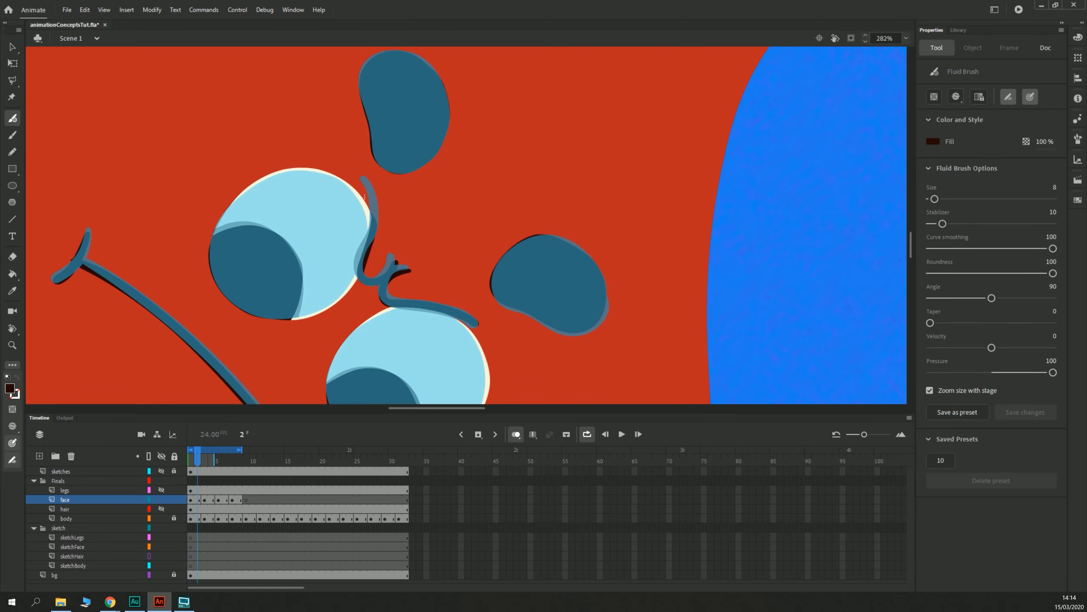
pyautogui.moveTo(367, 247); pyautogui.dragTo(373, 185)
pyautogui.press('Return')
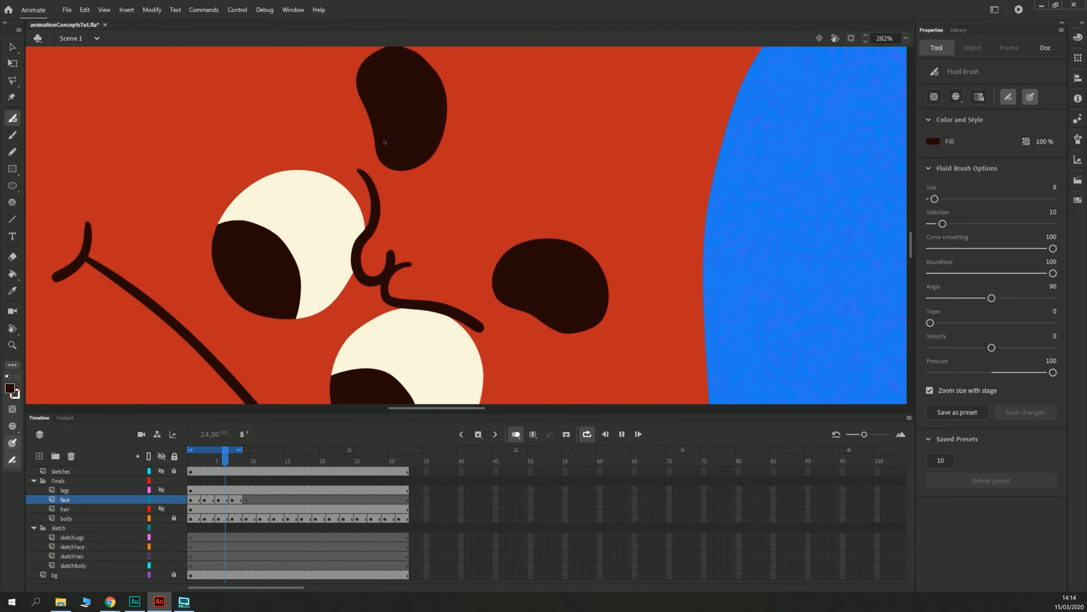
pyautogui.hotkey('ctrl', '-')
pyautogui.hotkey('ctrl', '-')
pyautogui.hotkey('ctrl', '-')
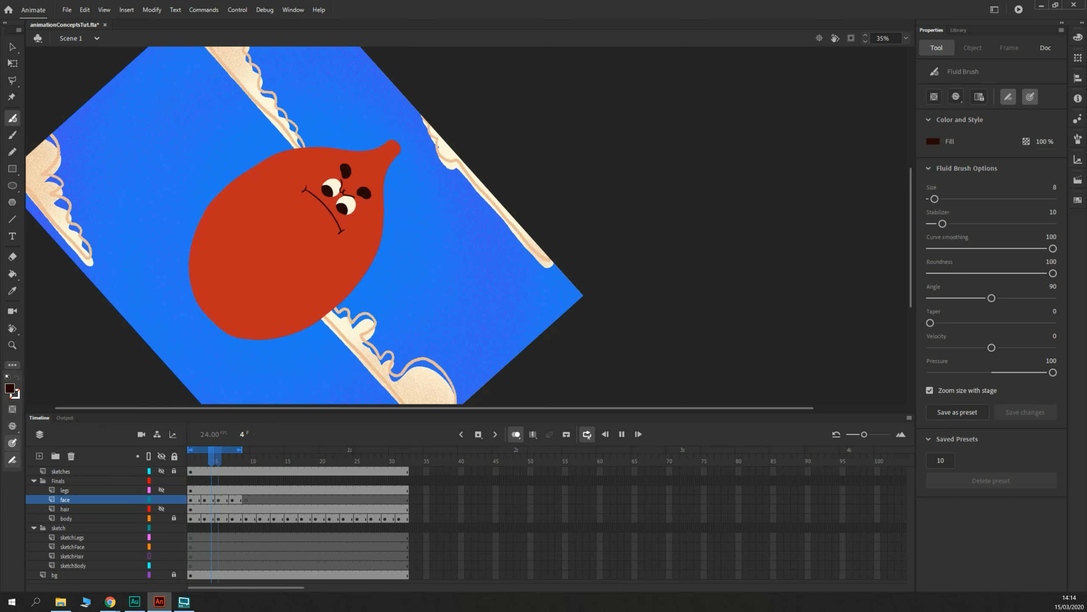
# Step: Repeat the face layer's eight-frame cycle along the timeline through frame 32
pyautogui.click(204, 493)
pyautogui.moveTo(191, 499); pyautogui.dragTo(379, 504)
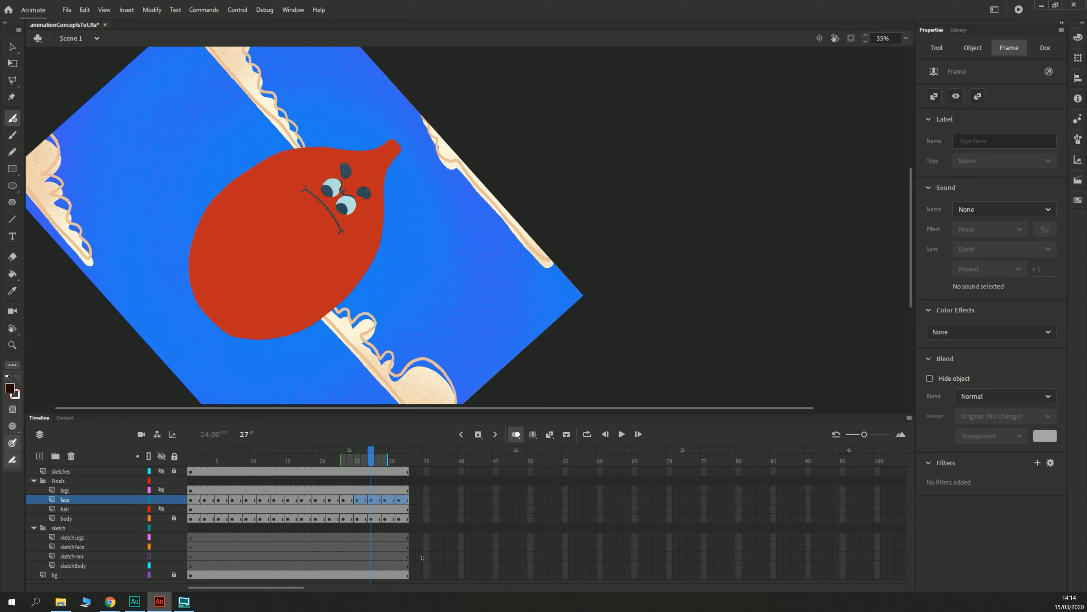
# Step: Make the hair and legs layers visible again and keep the legs layer selected
pyautogui.click(65, 492)
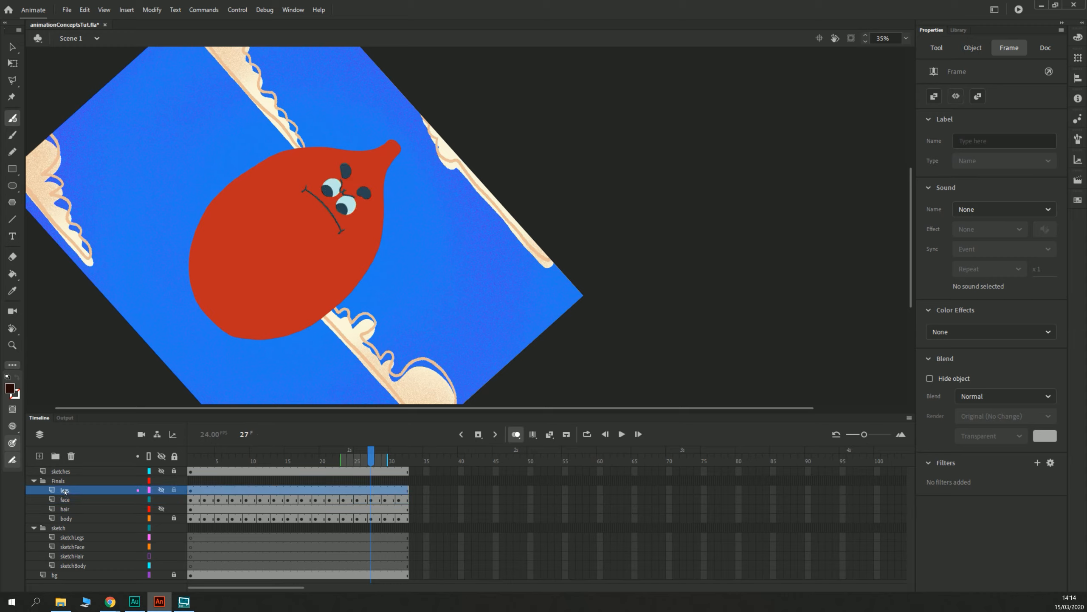
pyautogui.click(68, 509)
pyautogui.click(64, 492)
pyautogui.click(161, 508)
pyautogui.click(161, 490)
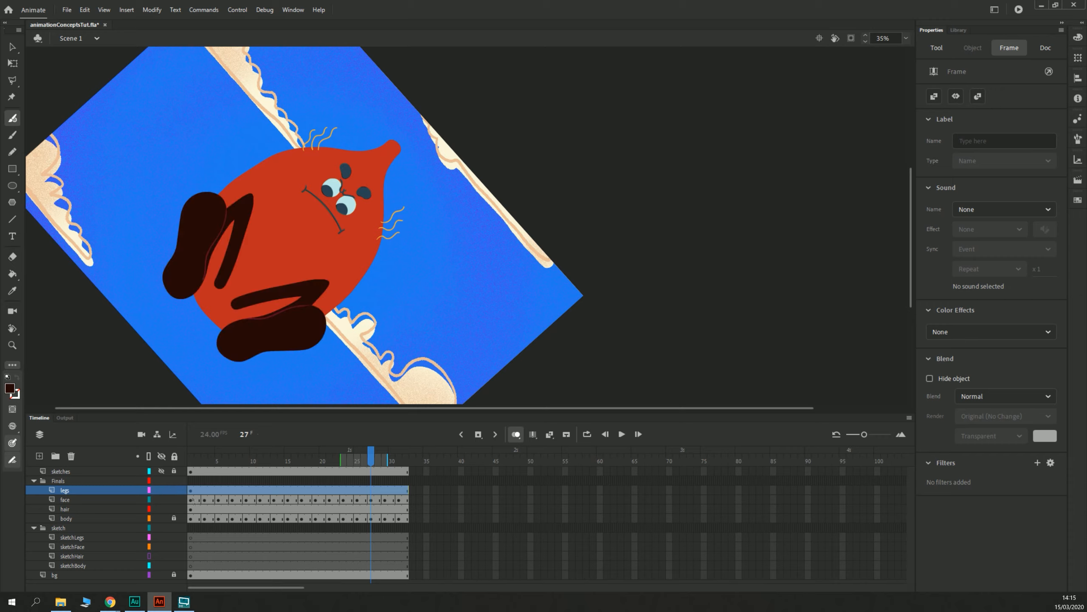
# Step: Transfer the legs artwork from the legs layer to frame 1 of the sketchLegs layer using Paste in Place, and lock sketchLegs
pyautogui.click(191, 537)
pyautogui.click(191, 490)
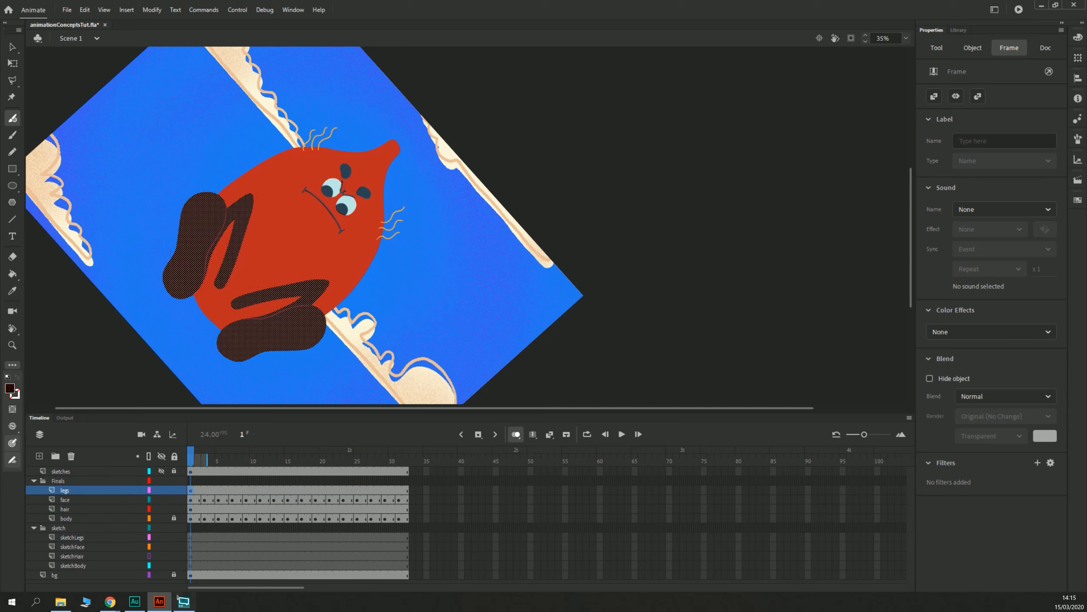
pyautogui.click(190, 538)
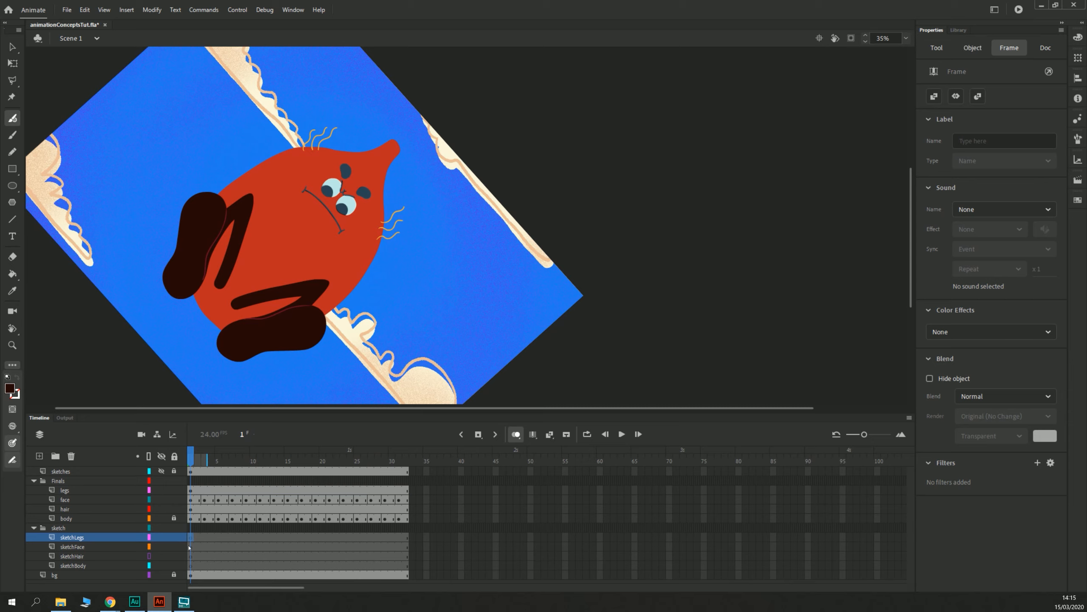
pyautogui.click(84, 10)
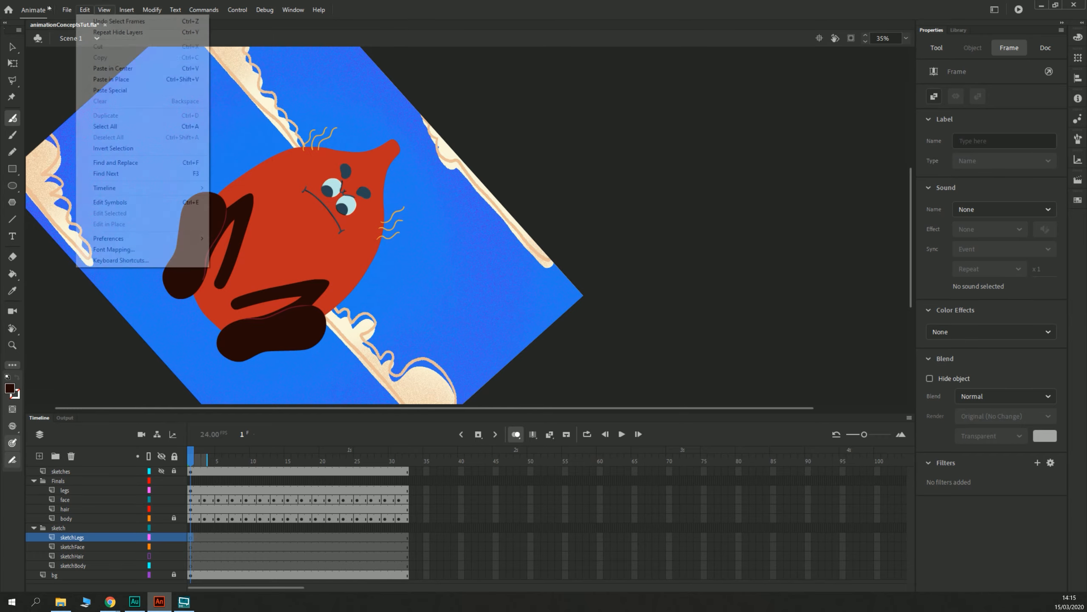
pyautogui.click(99, 80)
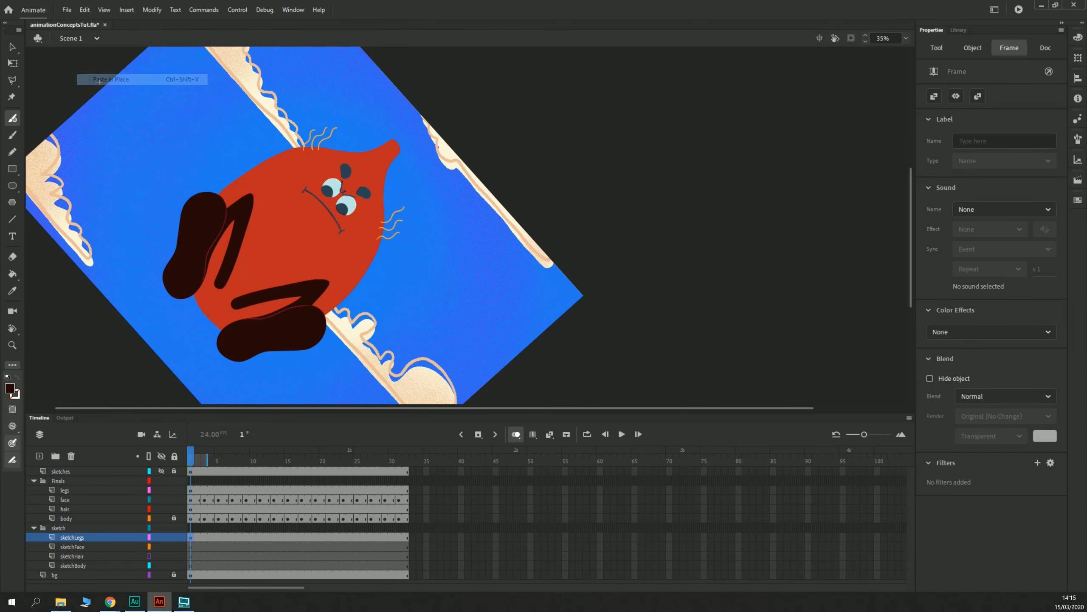
pyautogui.click(173, 538)
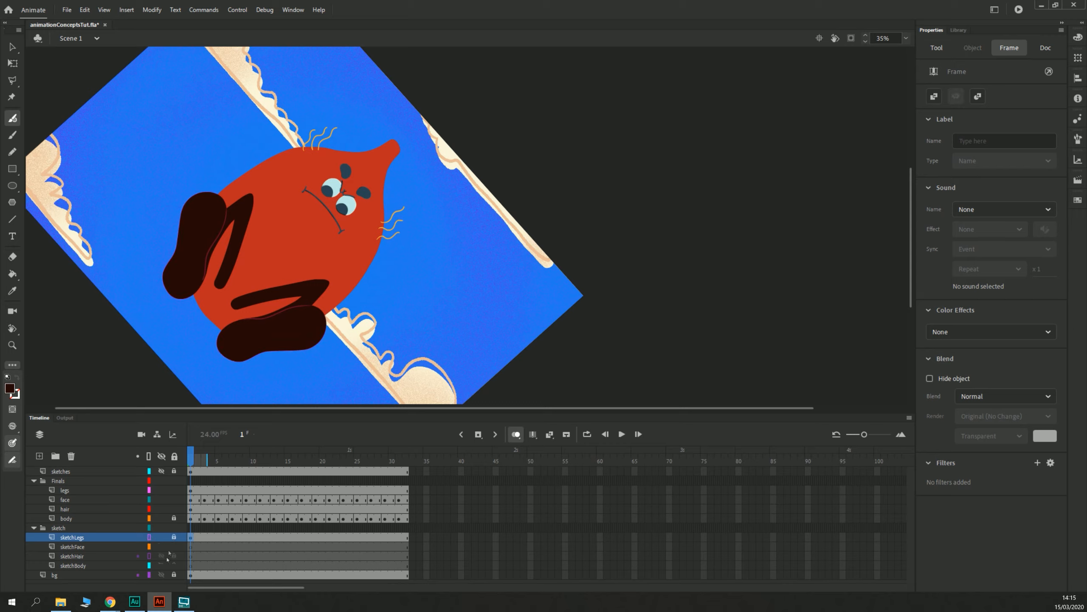
pyautogui.click(190, 490)
pyautogui.press('Delete')
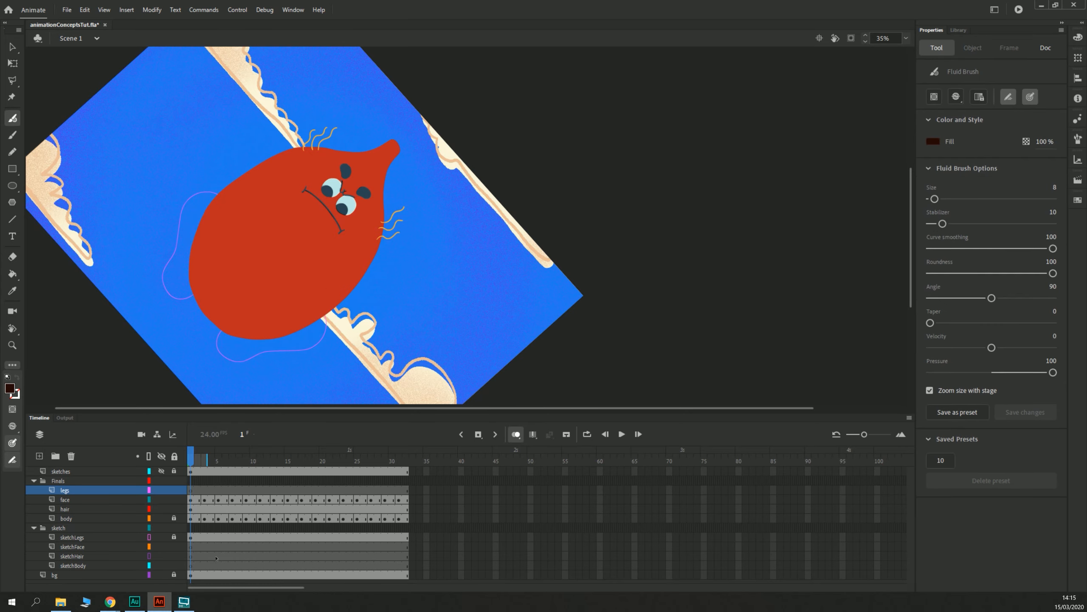
# Step: Hide the face, hair and body layers and turn off the sketchLegs layer's outline display
pyautogui.moveTo(161, 500); pyautogui.dragTo(161, 519)
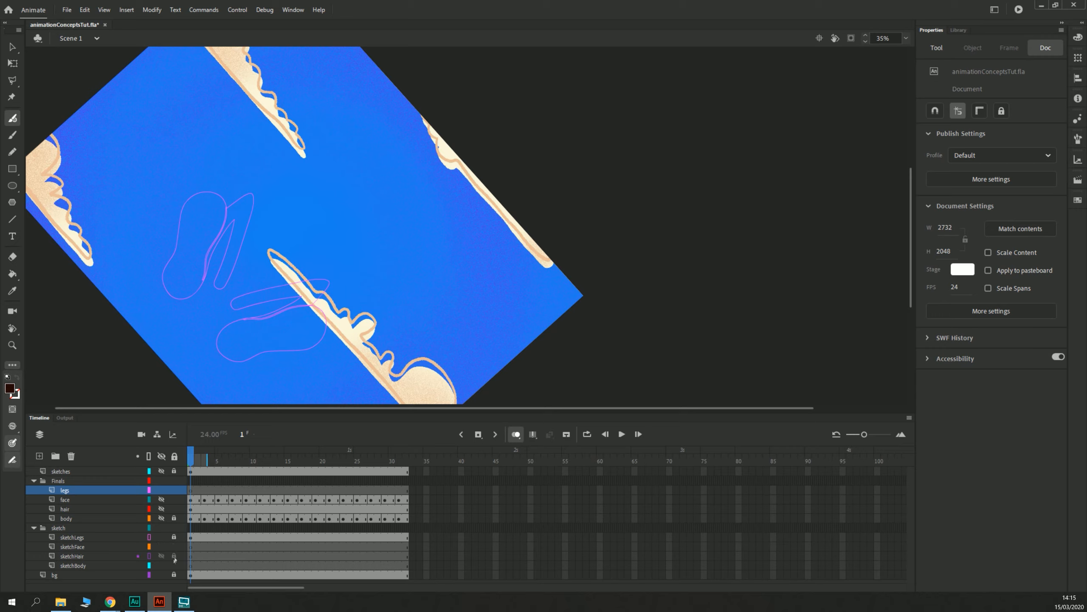
pyautogui.click(150, 537)
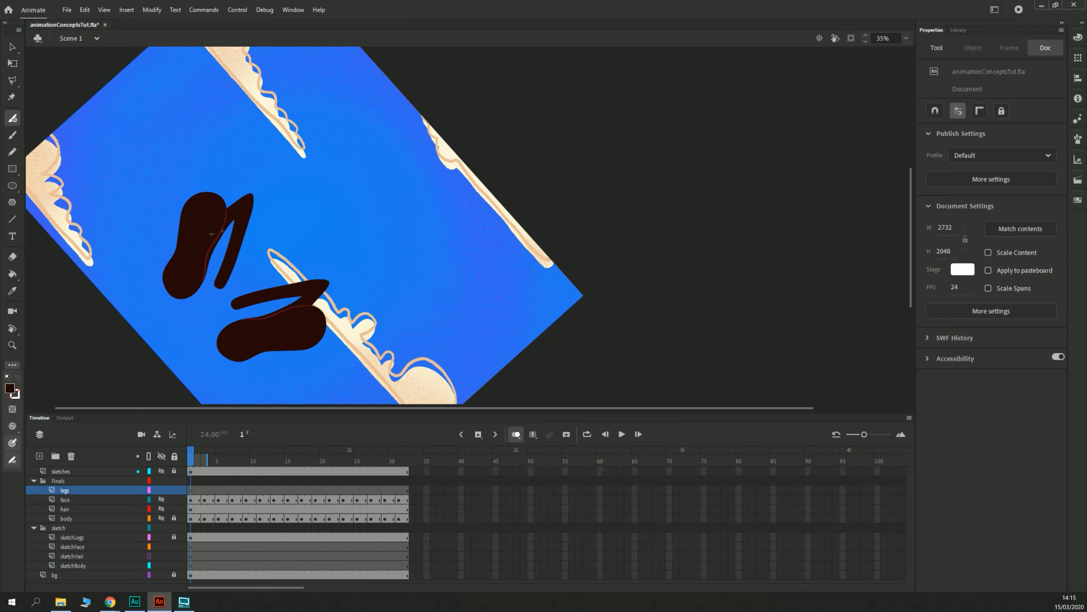
# Step: Reset the stage rotation and centre the stage, with the Fluid Brush active again
pyautogui.click(835, 38)
pyautogui.click(819, 38)
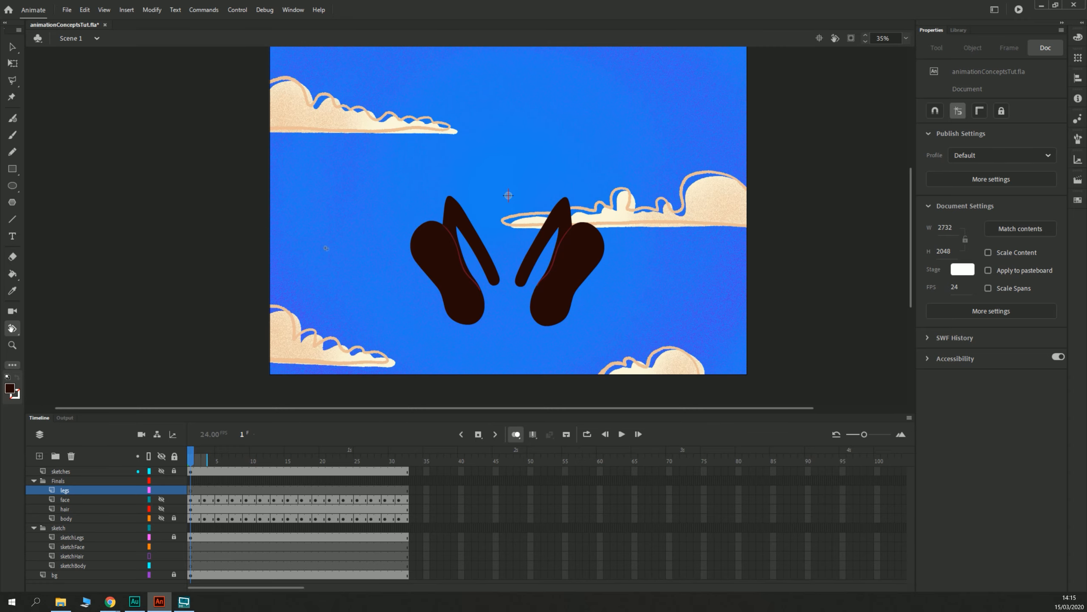
pyautogui.press('b')
pyautogui.moveTo(418, 299); pyautogui.dragTo(301, 315)
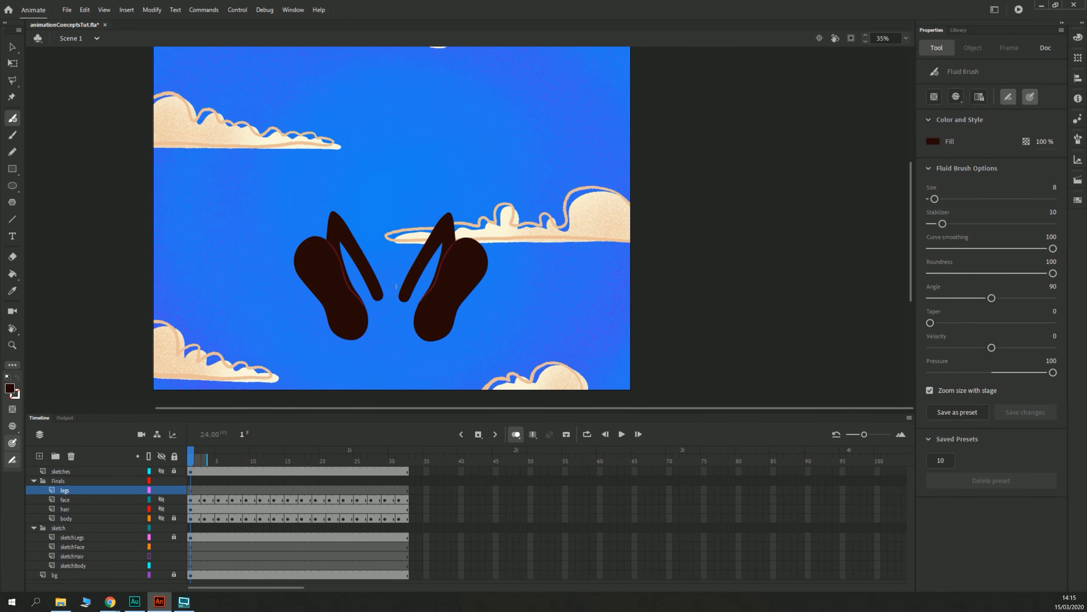
# Step: Open Scene 2 to look at the character's legs there, and return to Scene 1
pyautogui.click(65, 39)
pyautogui.click(67, 74)
pyautogui.scroll(3, 209, 131)
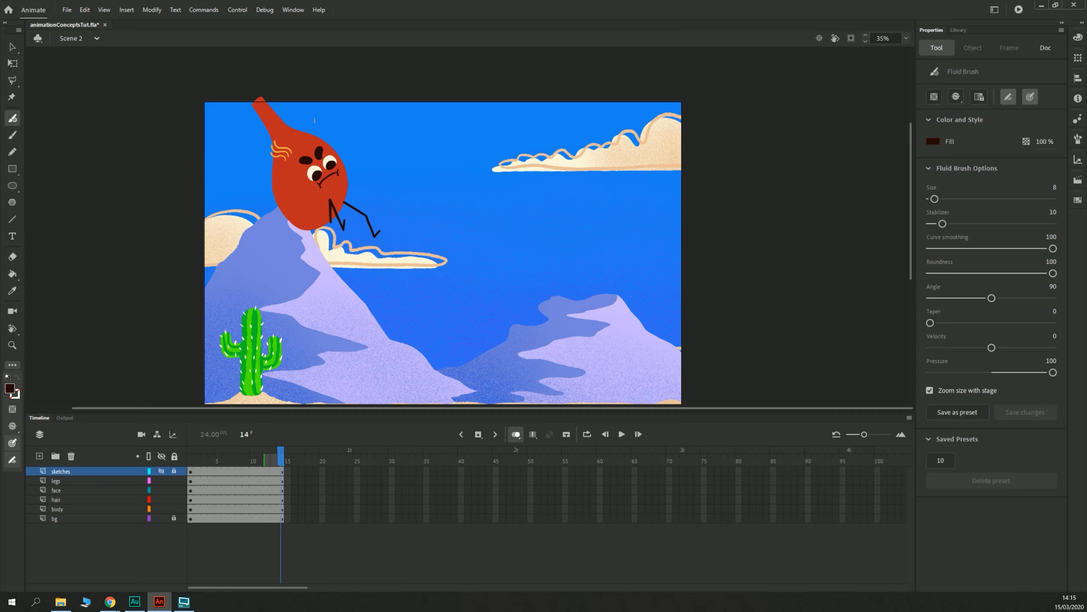
pyautogui.click(67, 39)
pyautogui.click(76, 53)
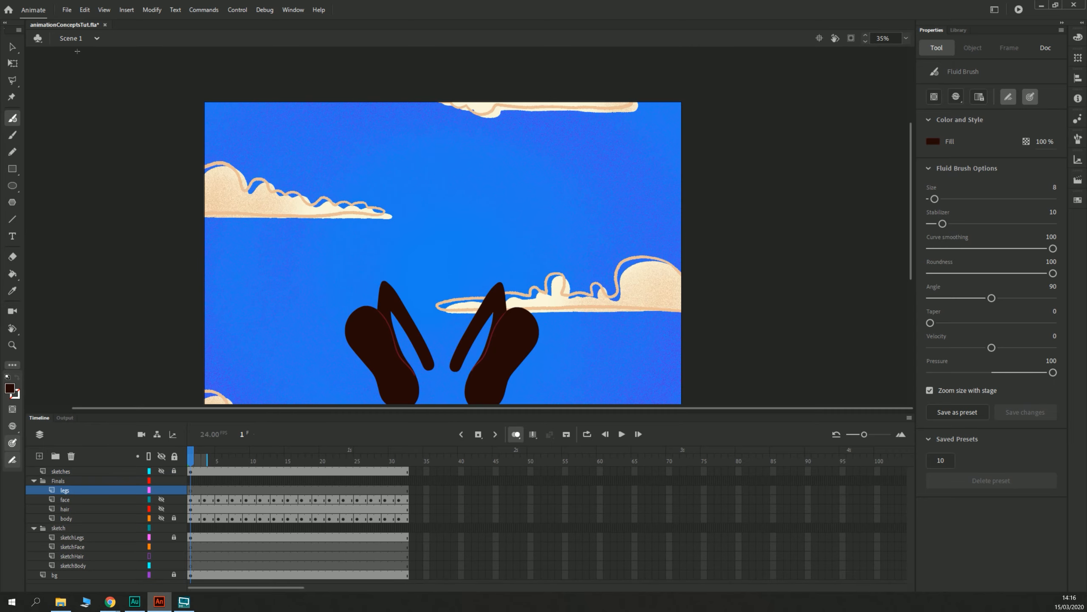
# Step: Play Scene 1 through to its end and go back to frame 1 of the legs layer
pyautogui.scroll(-3, 265, 348)
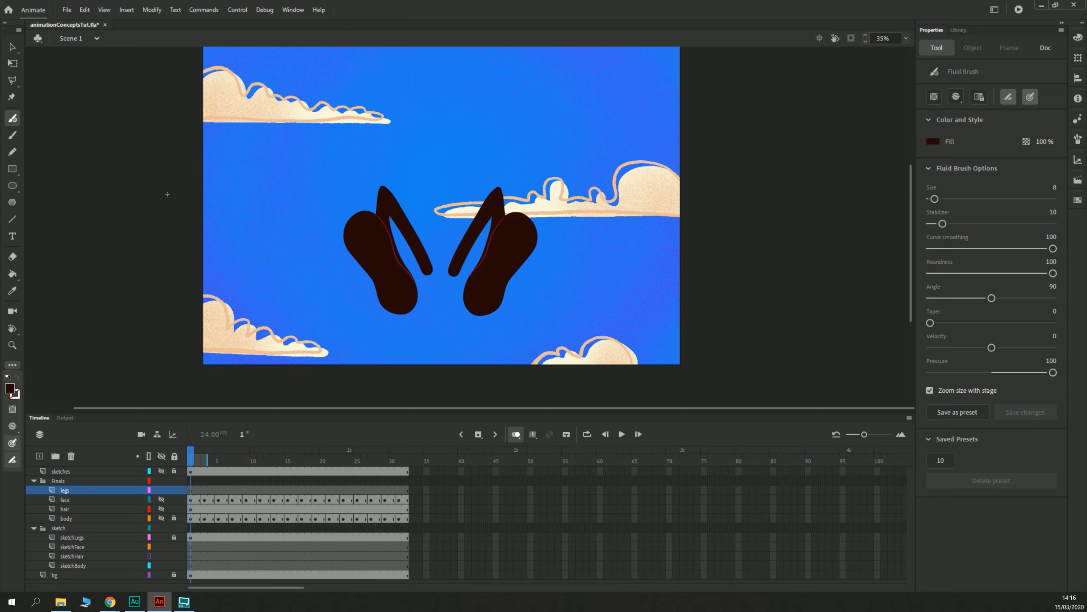
pyautogui.press('Return')
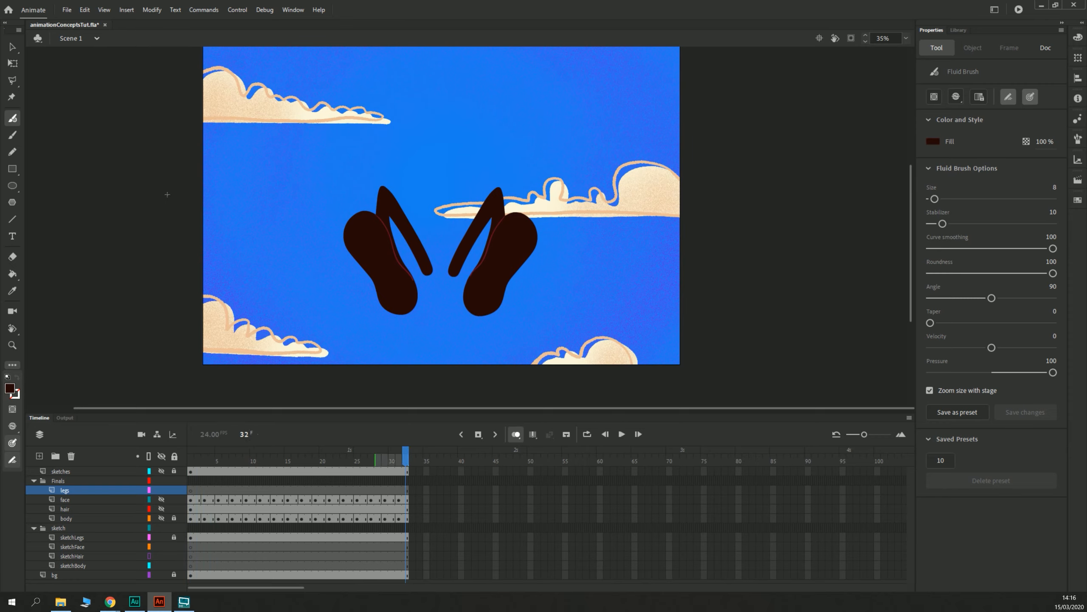
pyautogui.click(192, 490)
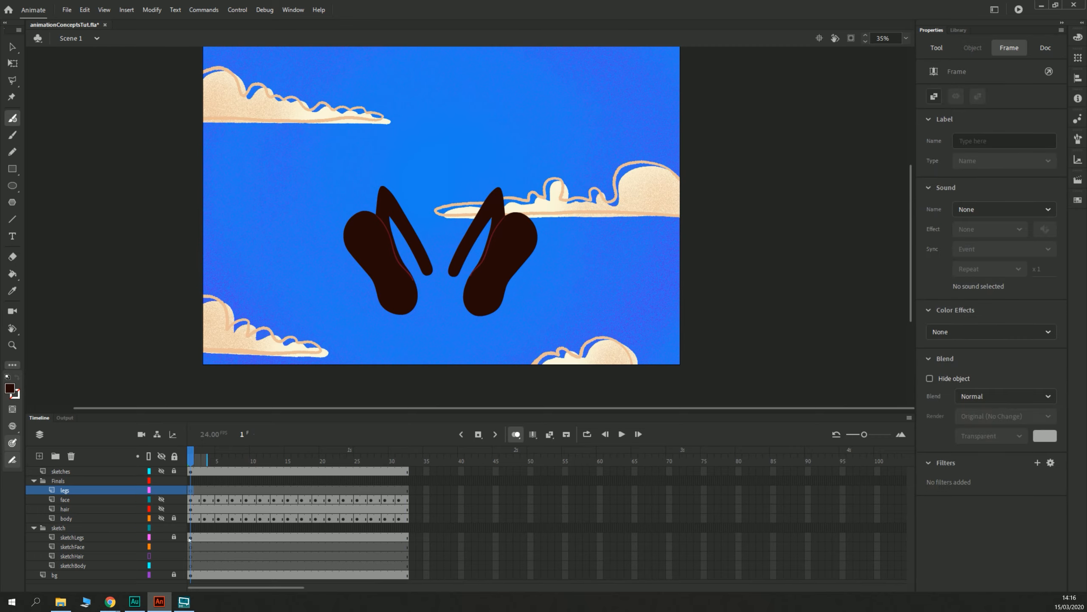
# Step: Unlock the sketchLegs layer and paste its frame 1 legs artwork in place on frame 1 of the legs layer
pyautogui.click(174, 537)
pyautogui.click(190, 537)
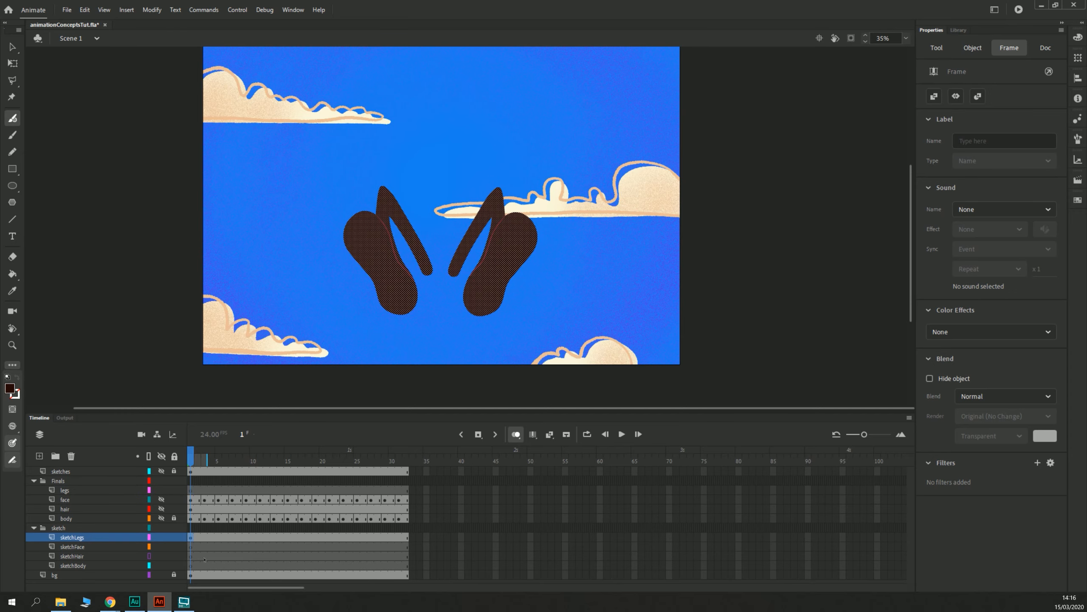
pyautogui.click(195, 489)
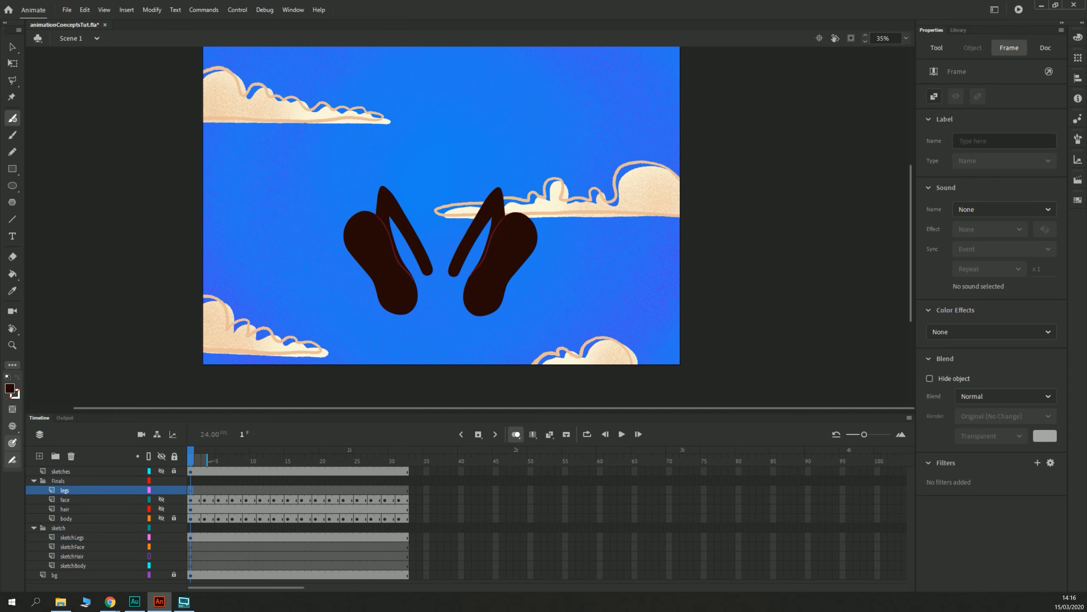
pyautogui.hotkey('ctrl', 'shift', 'v')
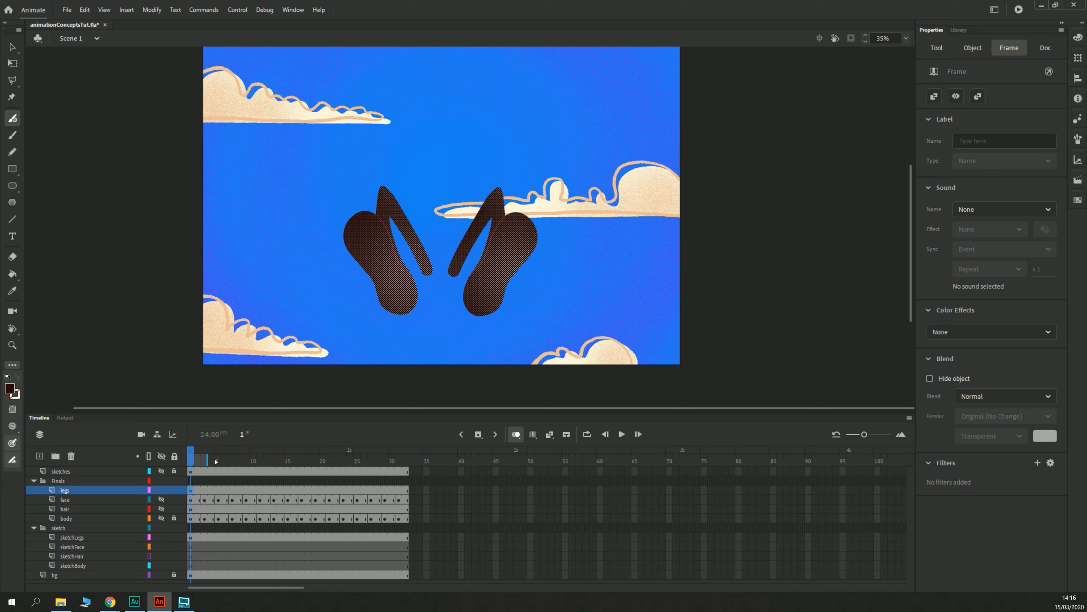
# Step: Lock the sketchLegs layer, show it as outlines, and insert a blank keyframe at frame 3 of the legs layer
pyautogui.click(174, 537)
pyautogui.click(149, 537)
pyautogui.click(204, 491)
pyautogui.press('F7')
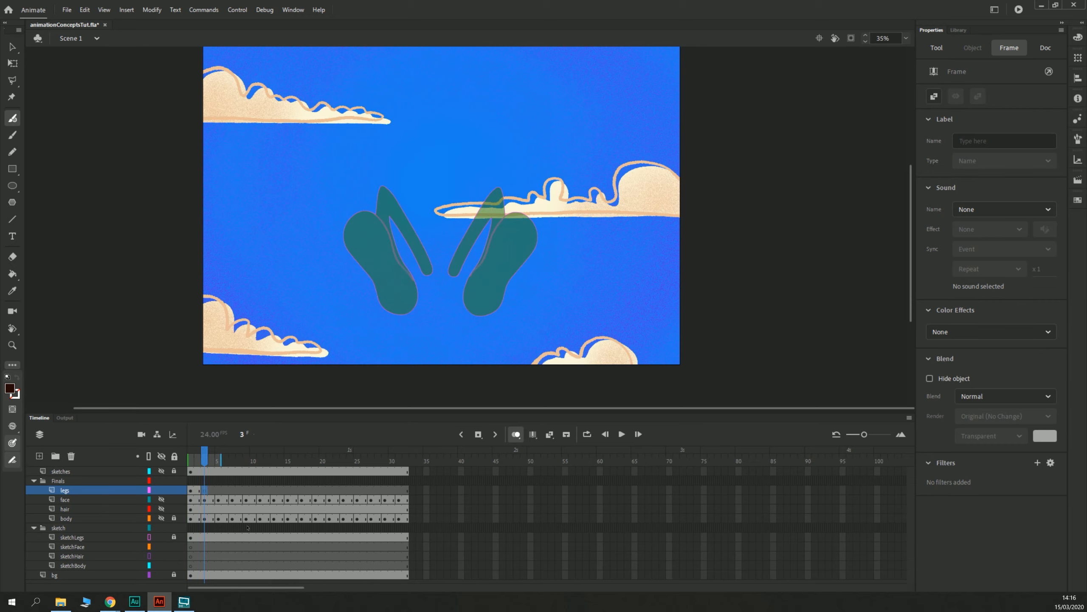
# Step: Trace the left leg on frame 3 with the Fluid Brush over the onion skin and fill it with dark brown #250806
pyautogui.hotkey('ctrl', '=')
pyautogui.moveTo(252, 334); pyautogui.dragTo(242, 294)
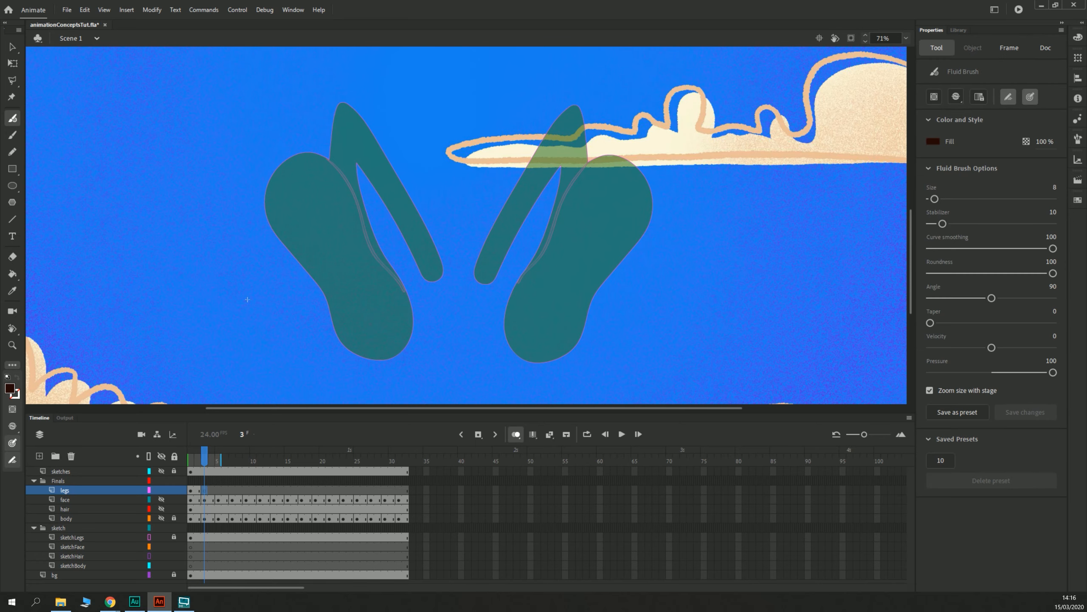
pyautogui.press(',')
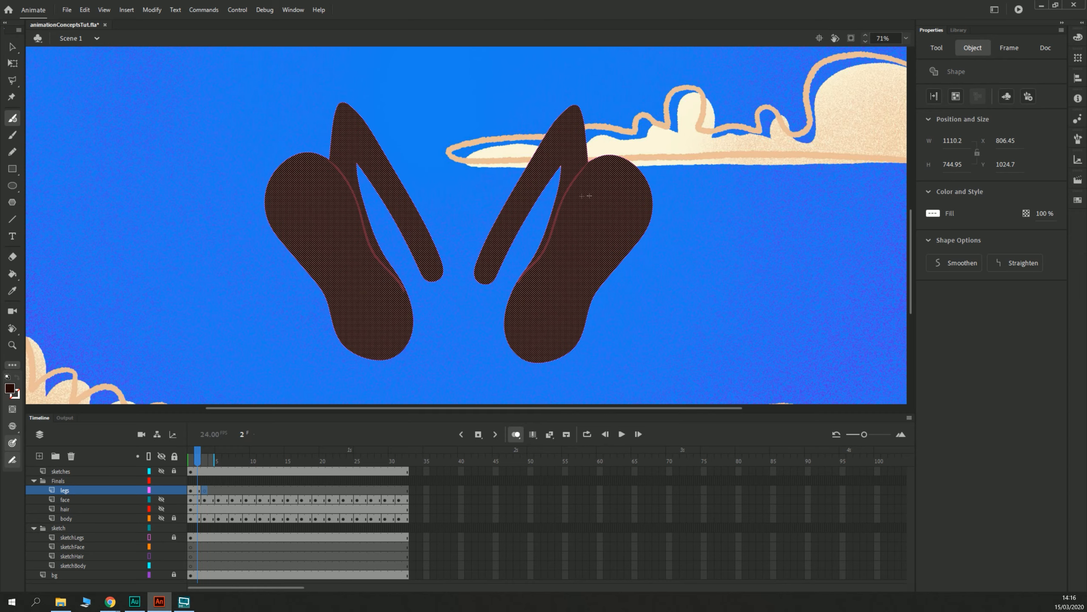
pyautogui.press('.')
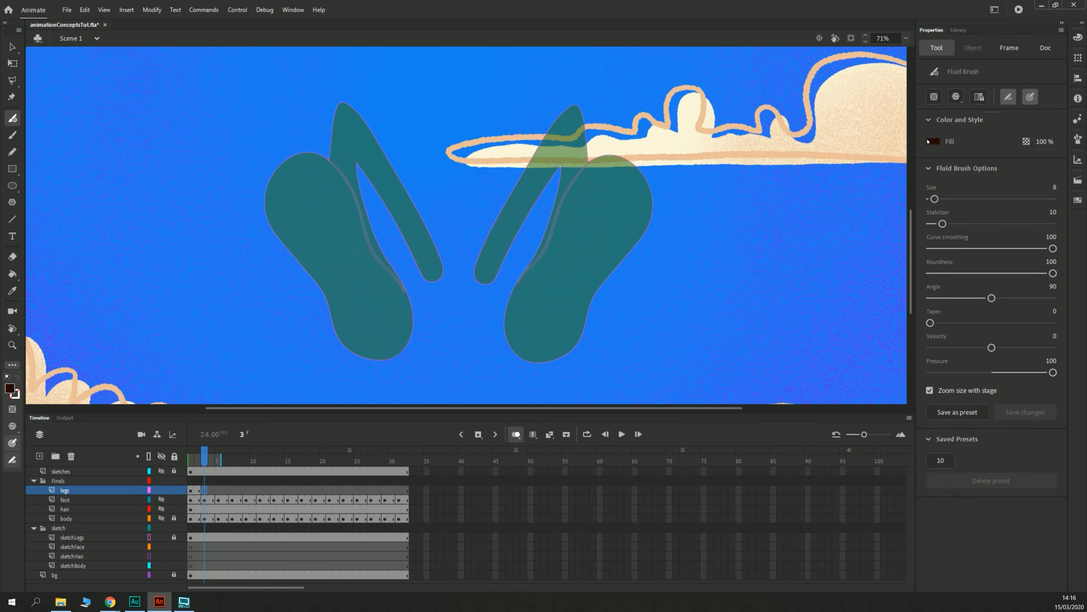
pyautogui.click(927, 142)
pyautogui.click(775, 330)
pyautogui.moveTo(370, 259); pyautogui.dragTo(329, 258)
pyautogui.moveTo(395, 278)
pyautogui.mouseDown()
pyautogui.moveTo(393, 245)
pyautogui.moveTo(339, 147)
pyautogui.moveTo(317, 110)
pyautogui.moveTo(294, 108)
pyautogui.moveTo(287, 158)
pyautogui.moveTo(252, 152)
pyautogui.moveTo(227, 189)
pyautogui.moveTo(236, 234)
pyautogui.moveTo(306, 340)
pyautogui.moveTo(333, 358)
pyautogui.moveTo(366, 340)
pyautogui.moveTo(364, 292)
pyautogui.moveTo(314, 166)
pyautogui.moveTo(374, 262)
pyautogui.moveTo(391, 278)
pyautogui.moveTo(400, 269)
pyautogui.mouseUp()
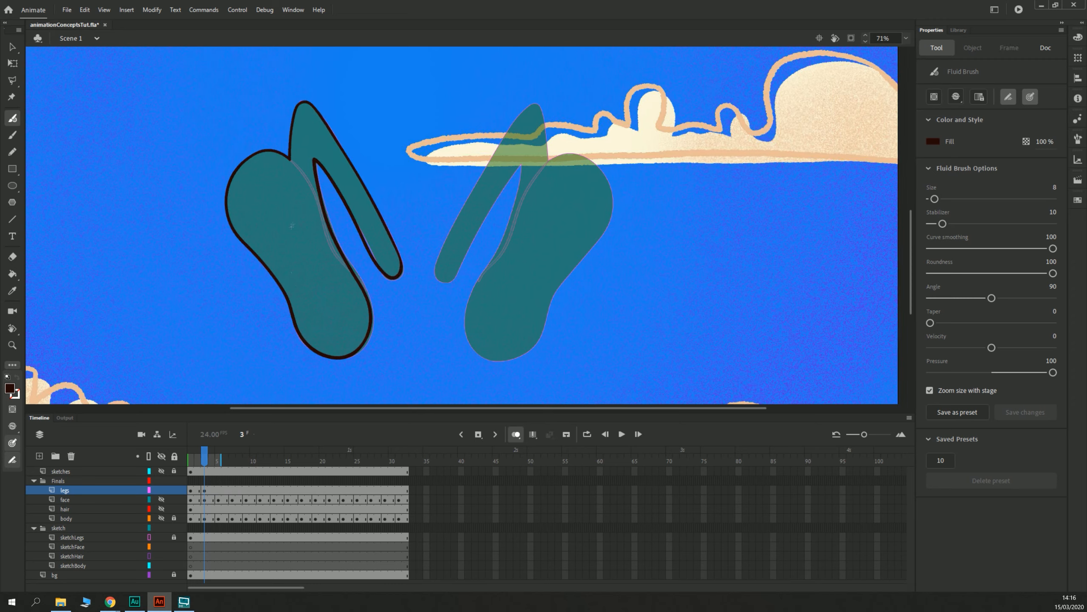
pyautogui.press('k')
pyautogui.click(284, 237)
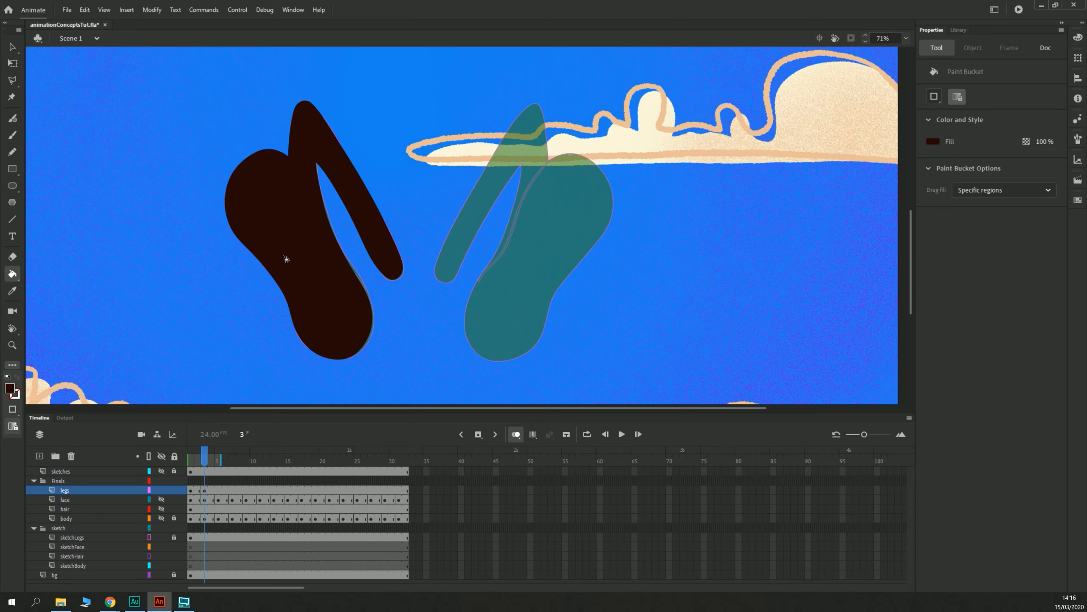
# Step: Show the legs layer as outlines and set the Fluid Brush fill to dark red from the Animation Concepts swatches
pyautogui.click(149, 490)
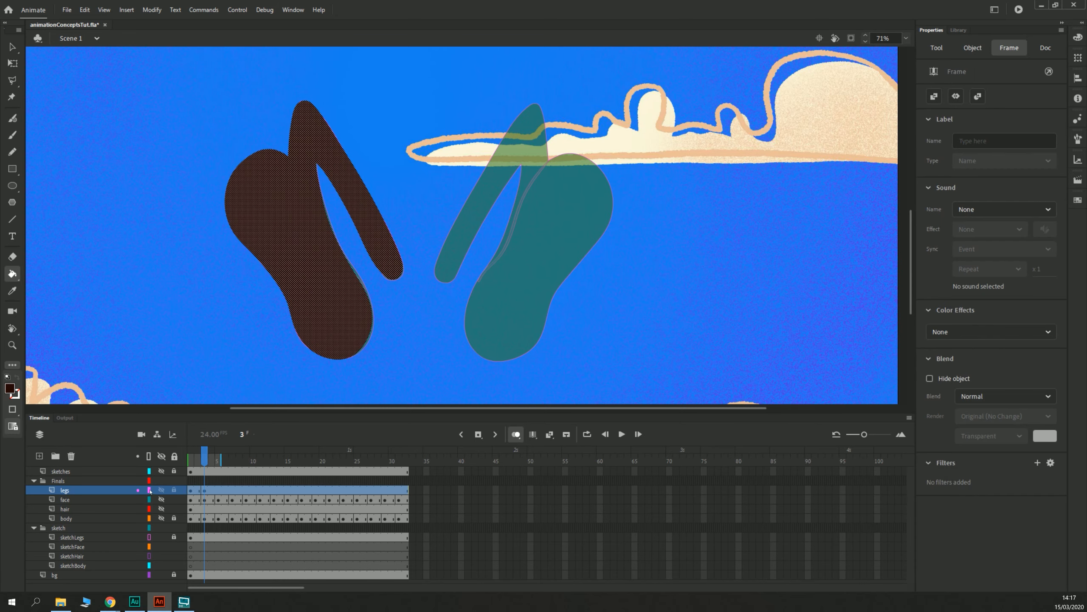
pyautogui.click(203, 480)
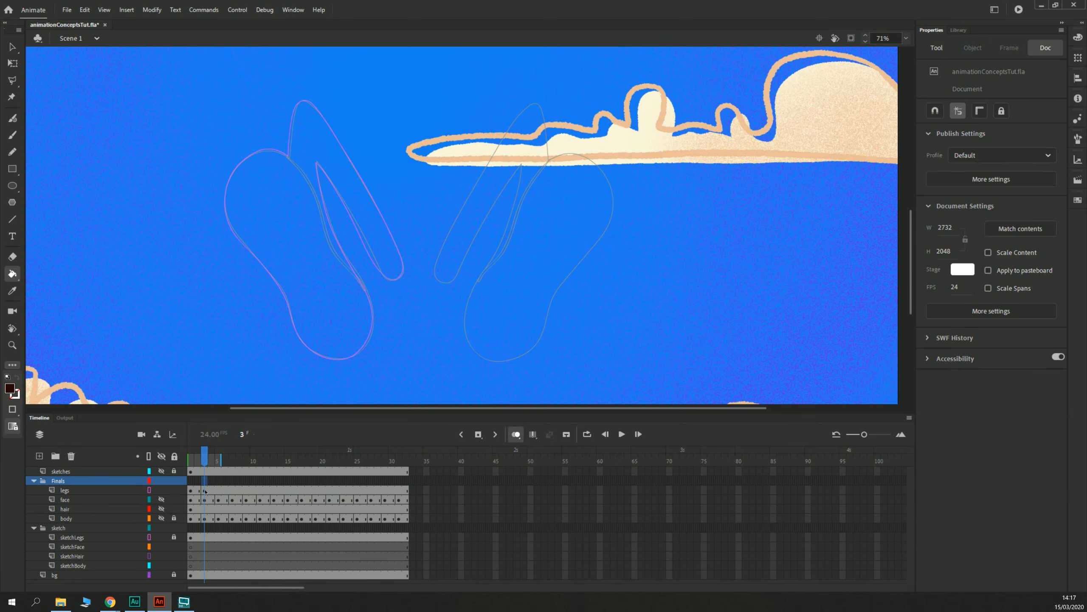
pyautogui.click(205, 490)
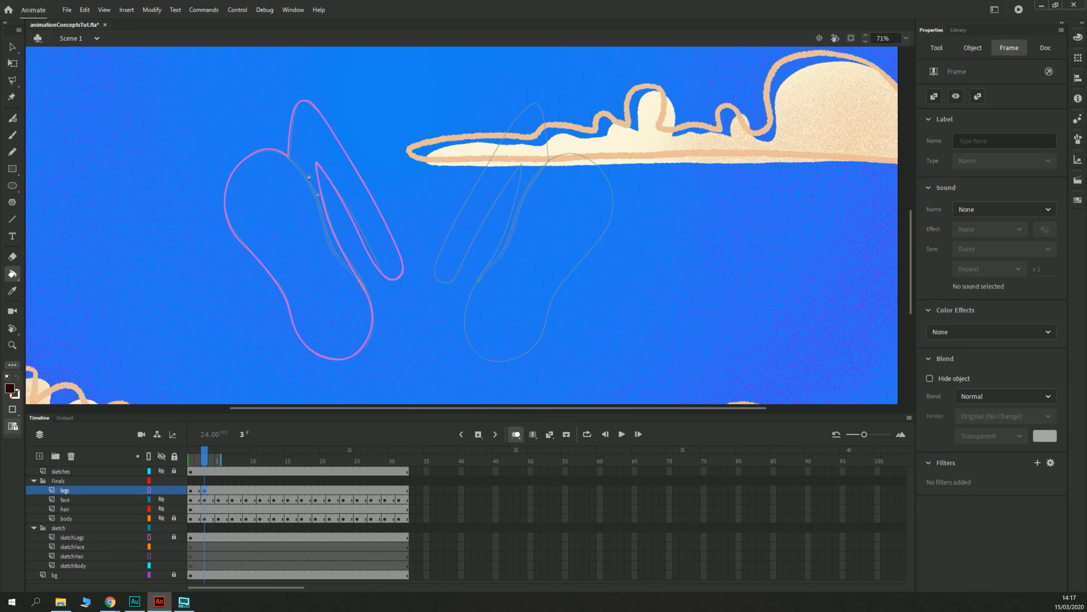
pyautogui.press('b')
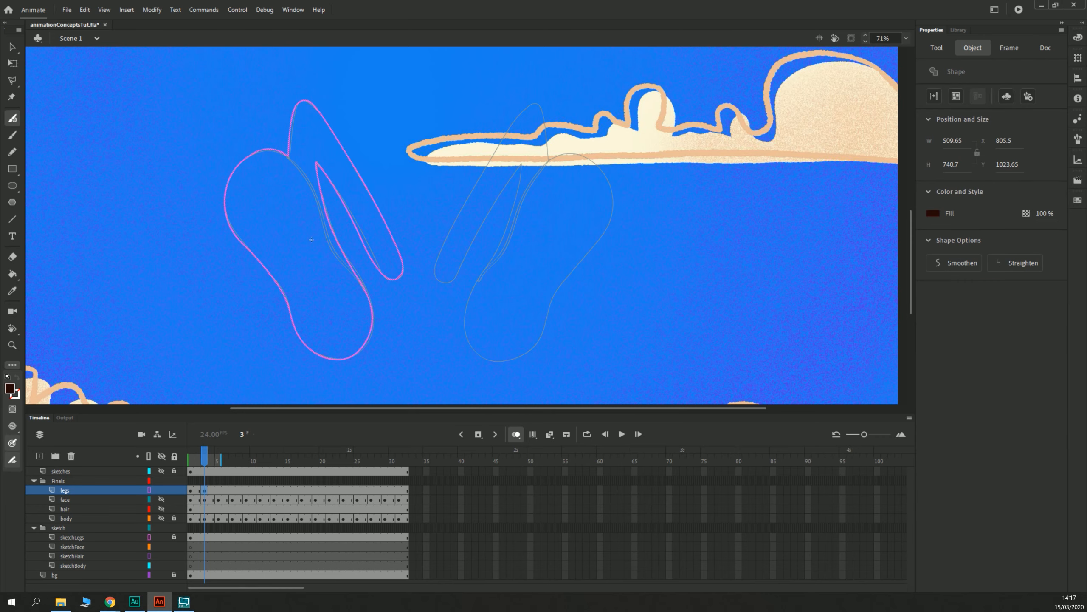
pyautogui.press('v')
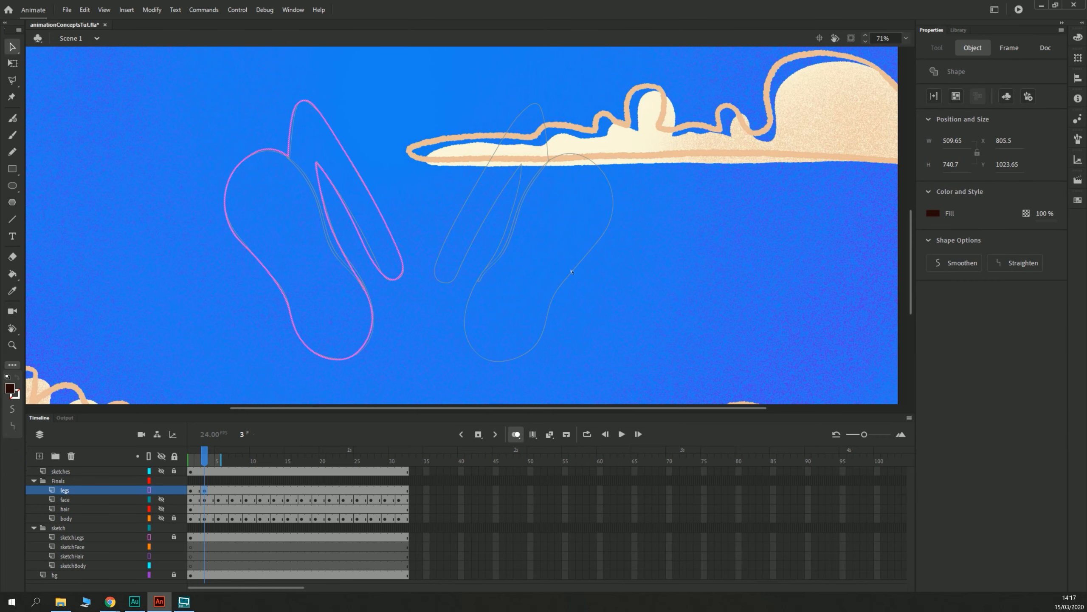
pyautogui.click(341, 382)
pyautogui.press('b')
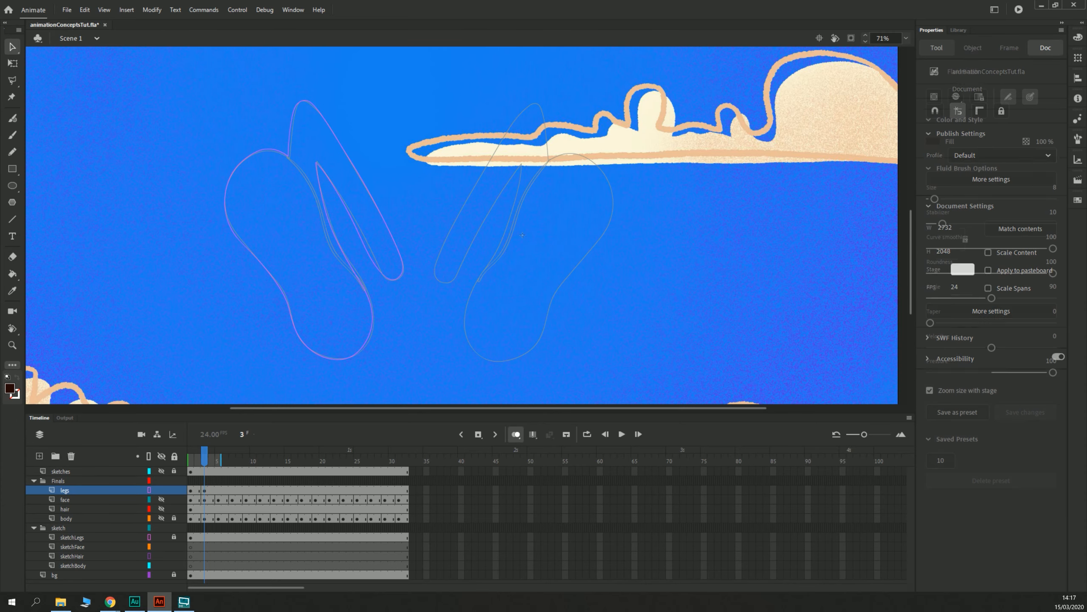
pyautogui.click(933, 142)
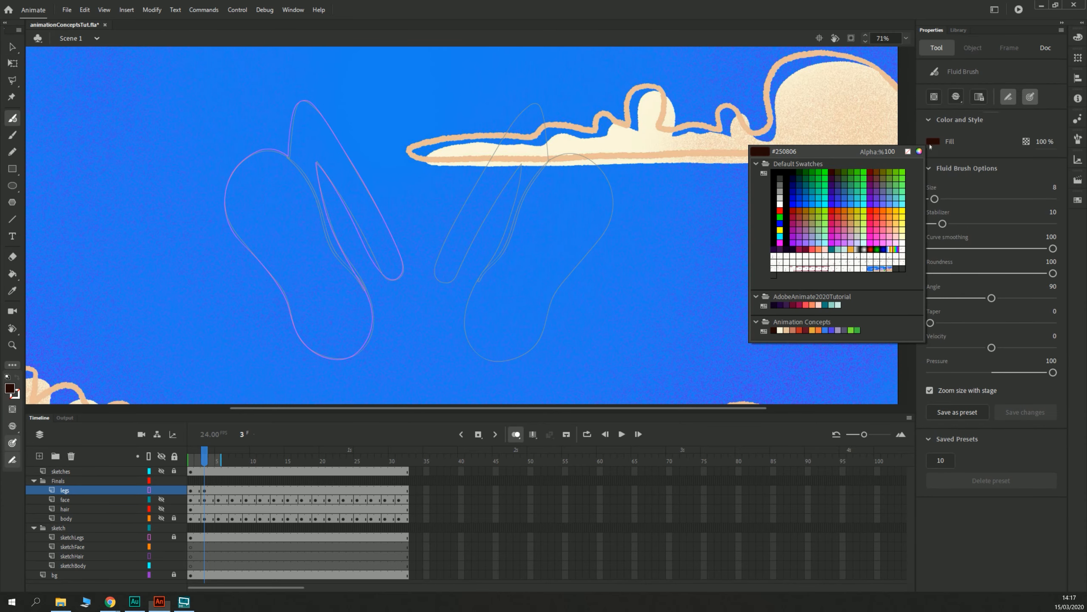
pyautogui.click(800, 330)
pyautogui.click(805, 330)
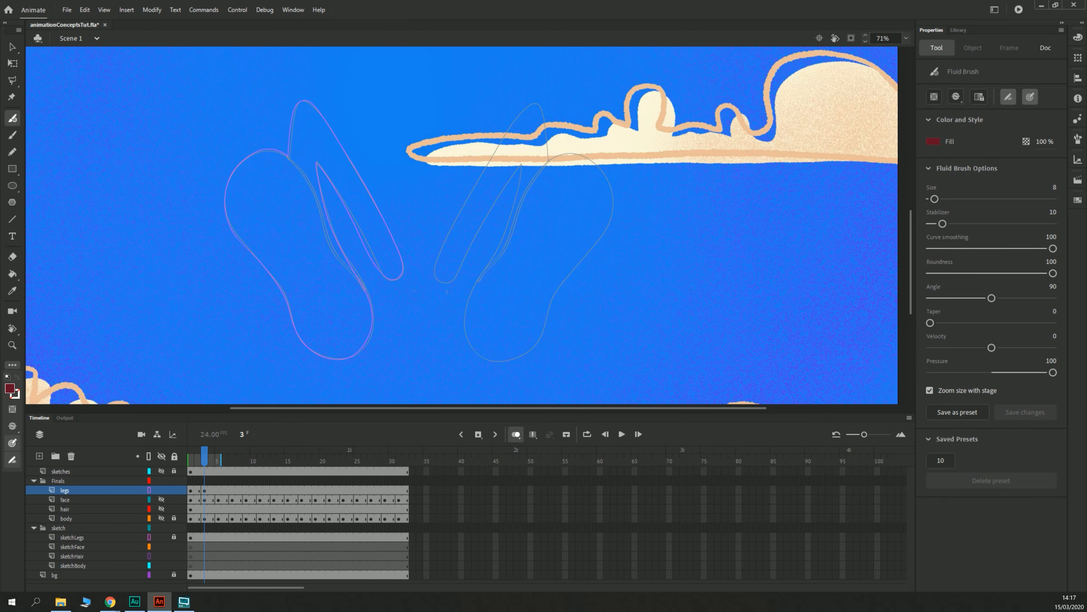
pyautogui.press(',')
pyautogui.press(',')
pyautogui.click(149, 490)
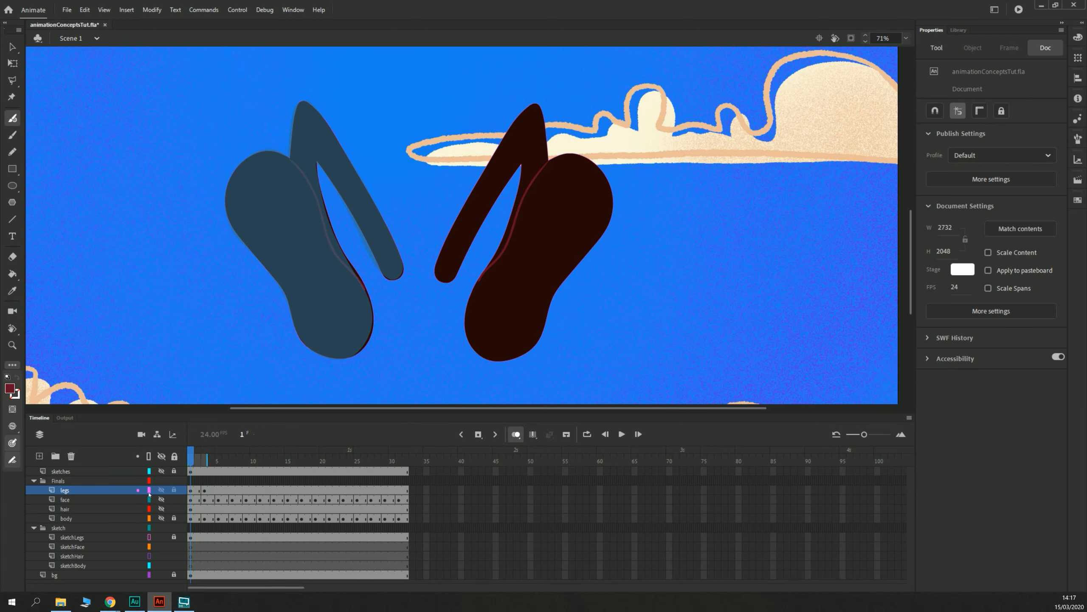
pyautogui.moveTo(511, 249)
pyautogui.mouseDown()
pyautogui.moveTo(496, 222)
pyautogui.moveTo(514, 202)
pyautogui.moveTo(525, 205)
pyautogui.mouseUp()
pyautogui.hotkey('ctrl', 'z')
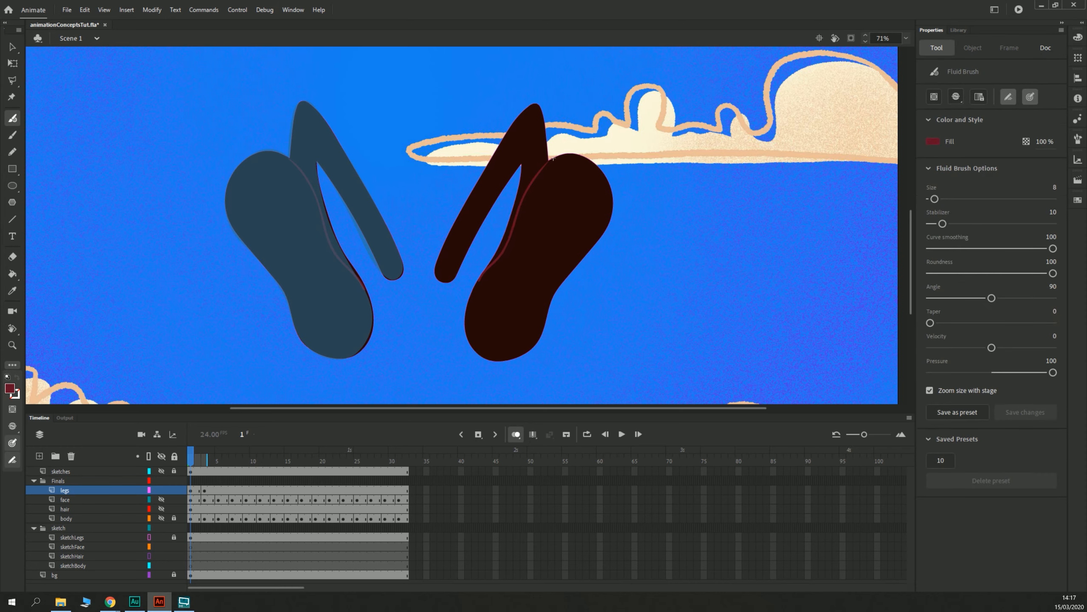
# Step: Draw the dark red crease line down the inside of the left thigh on frame 3, with the legs layer in outline display
pyautogui.click(204, 490)
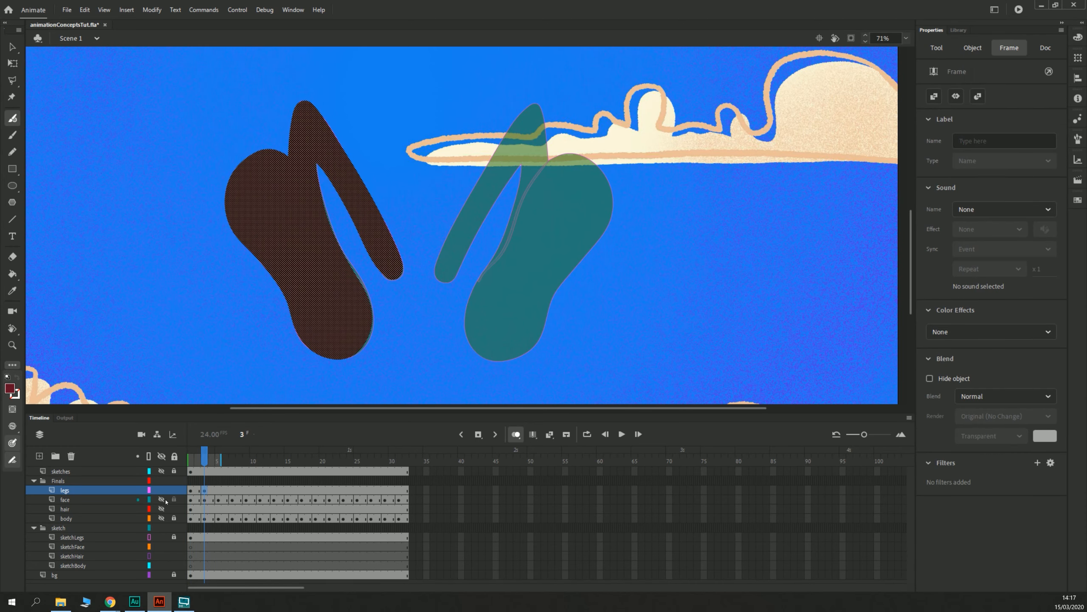
pyautogui.click(149, 491)
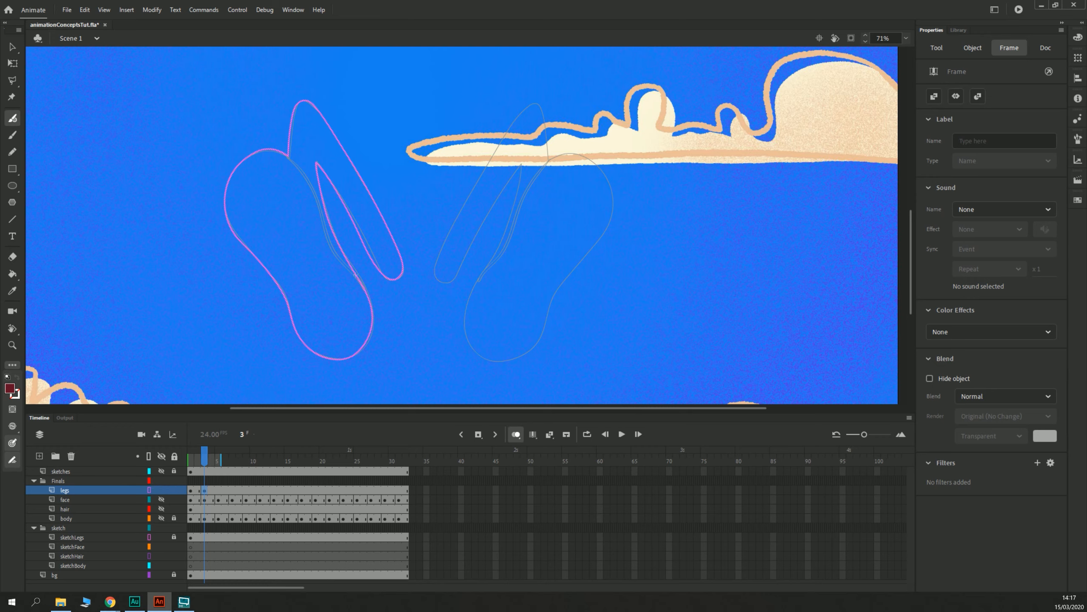
pyautogui.moveTo(362, 283)
pyautogui.mouseDown()
pyautogui.moveTo(294, 162)
pyautogui.moveTo(266, 151)
pyautogui.mouseUp()
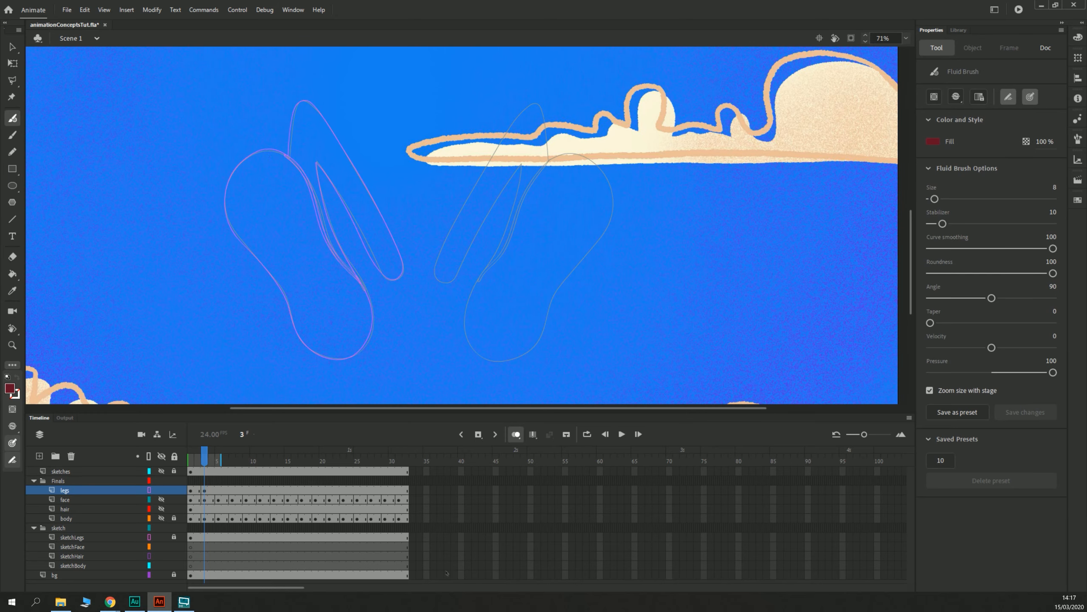
# Step: Trace the right leg's large rounded thigh shape on frame 3 with the Fluid Brush and fill it with dark brown
pyautogui.click(932, 142)
pyautogui.click(826, 169)
pyautogui.moveTo(318, 315); pyautogui.dragTo(240, 233)
pyautogui.hotkey('ctrl', '-')
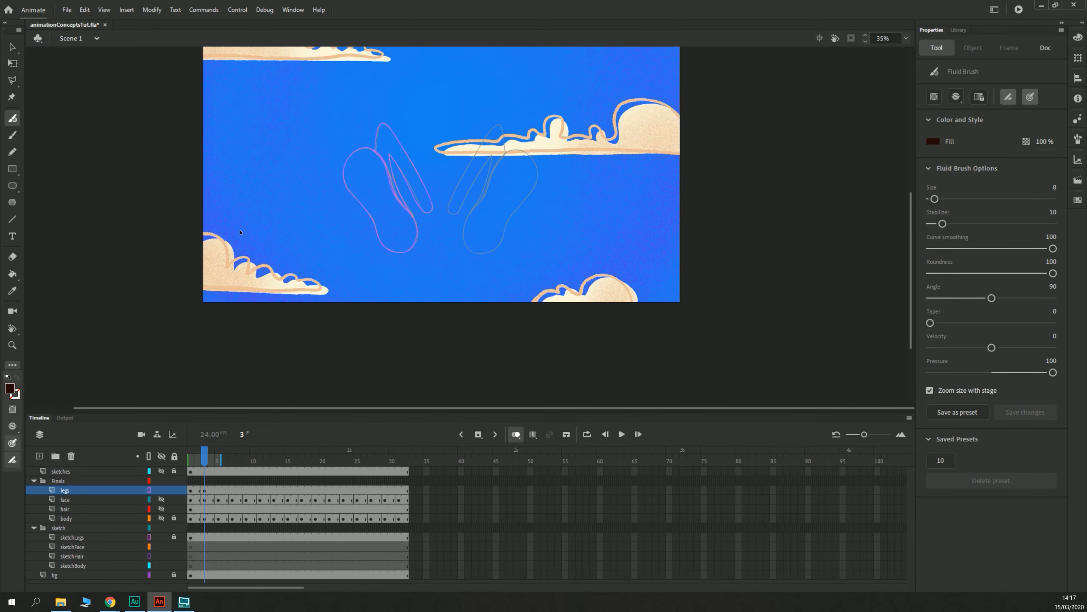
pyautogui.hotkey('ctrl', '=')
pyautogui.moveTo(568, 260)
pyautogui.mouseDown()
pyautogui.moveTo(446, 297)
pyautogui.moveTo(533, 173)
pyautogui.moveTo(514, 114)
pyautogui.moveTo(473, 112)
pyautogui.moveTo(394, 263)
pyautogui.moveTo(398, 302)
pyautogui.moveTo(436, 312)
pyautogui.mouseUp()
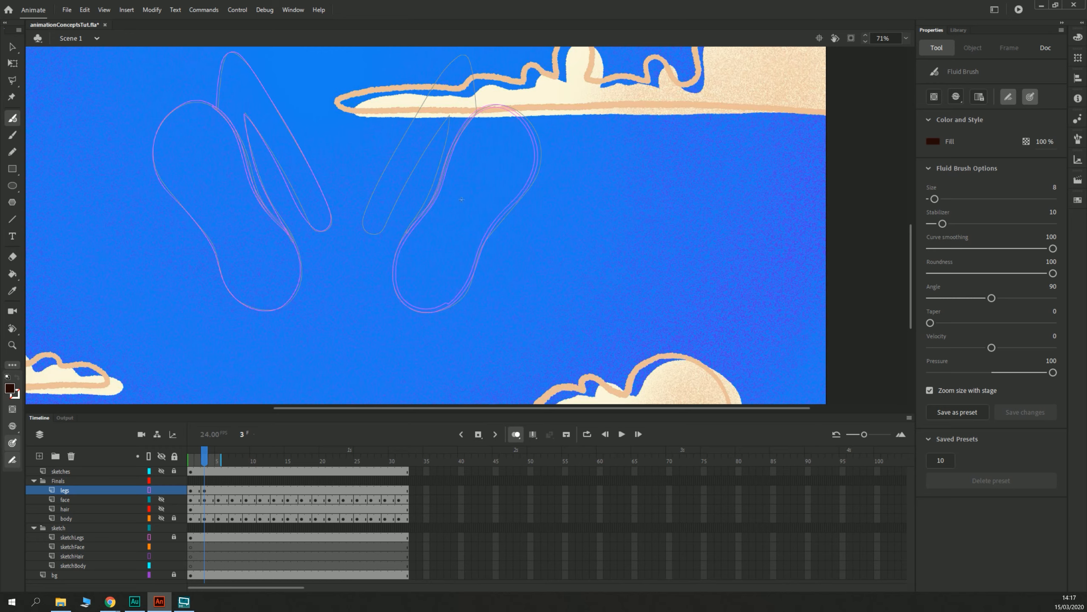
pyautogui.press('k')
# Step: Rotate the right thigh shape slightly clockwise, set its pivot near the lower end, and move it down and right of the onion skin
pyautogui.press('v')
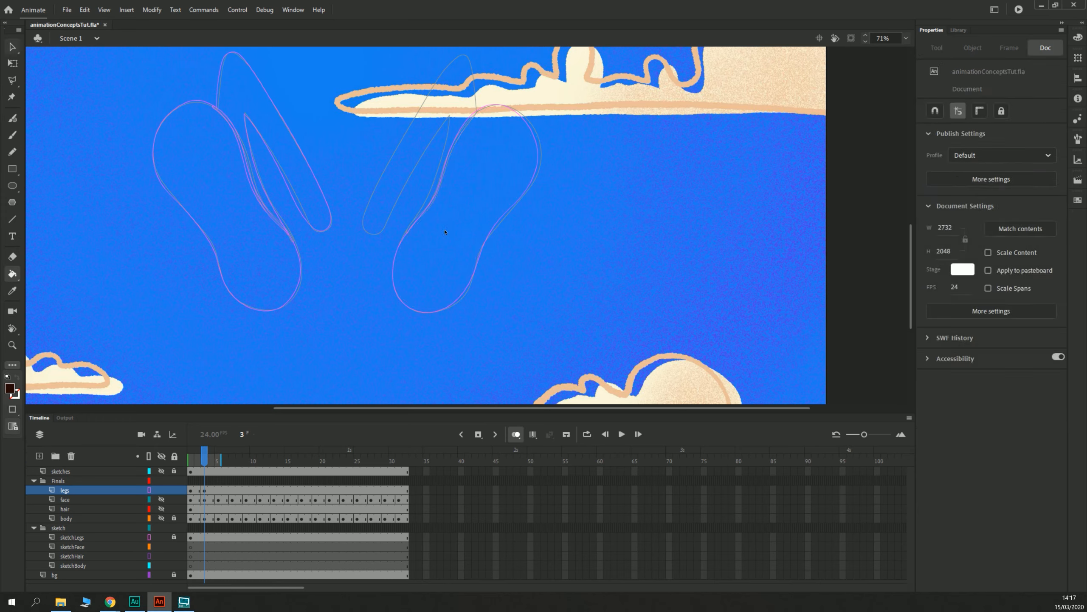
pyautogui.click(444, 192)
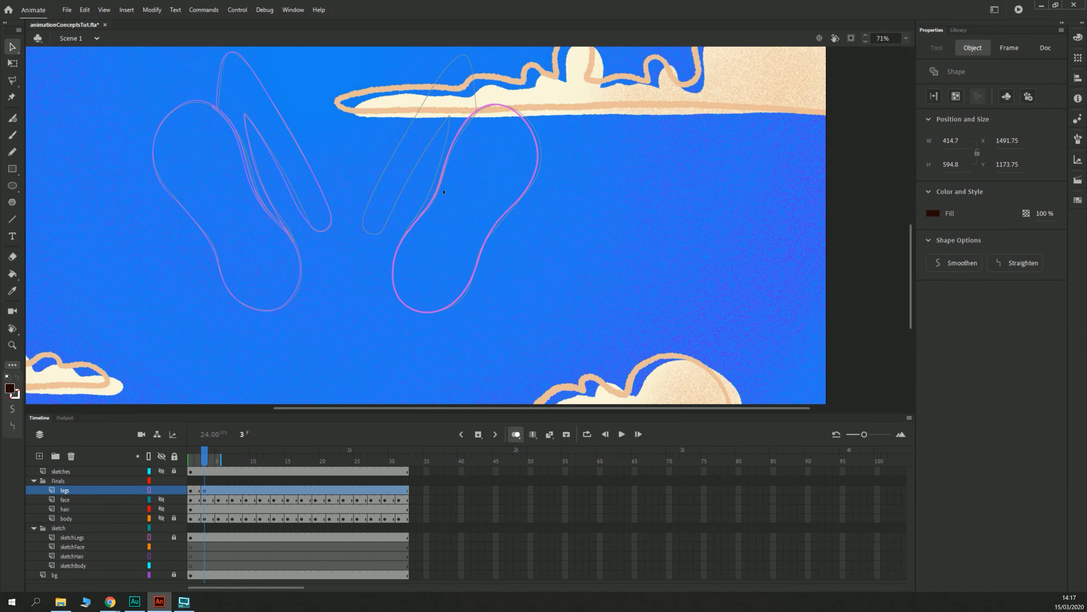
pyautogui.press('q')
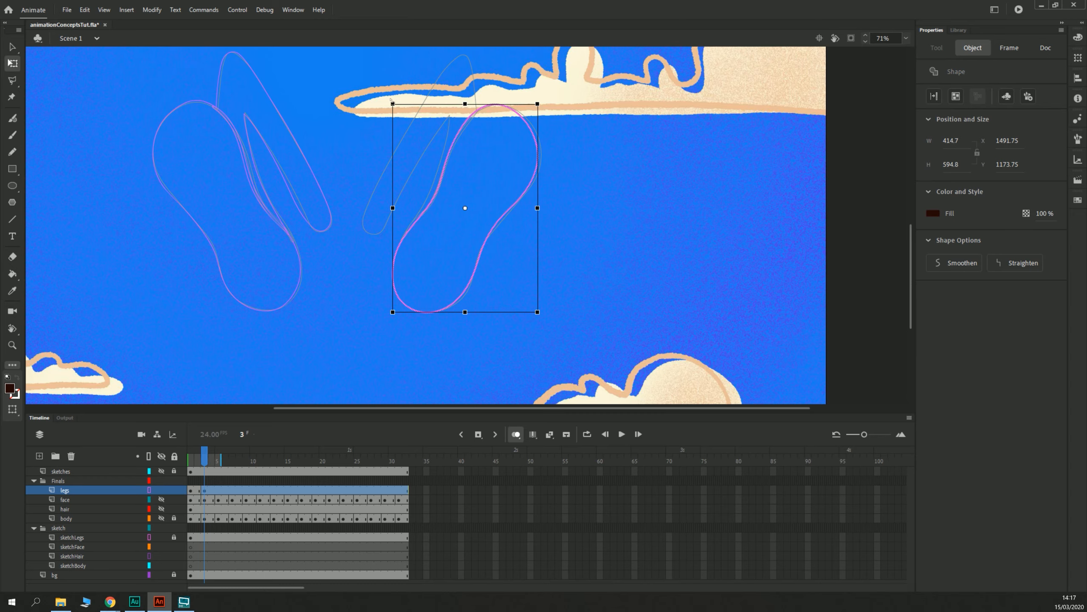
pyautogui.moveTo(391, 100); pyautogui.dragTo(412, 88)
pyautogui.moveTo(465, 208); pyautogui.dragTo(413, 274)
pyautogui.moveTo(438, 194); pyautogui.dragTo(497, 286)
pyautogui.moveTo(303, 292); pyautogui.dragTo(273, 236)
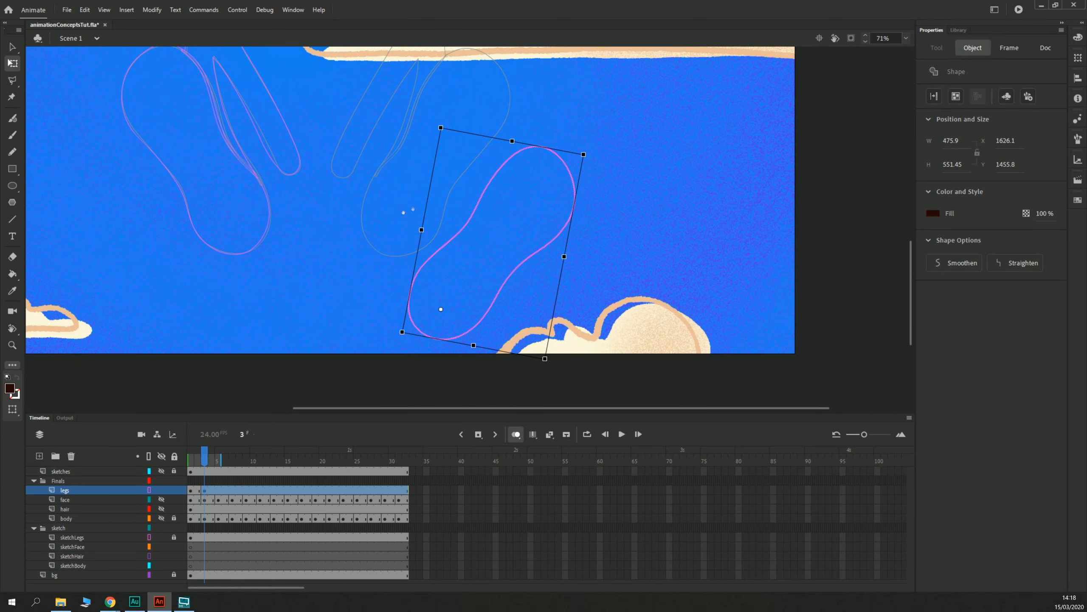
# Step: Tilt the right thigh shape further clockwise and enlarge it to about 561 by 570 px, nudging its position
pyautogui.moveTo(471, 218); pyautogui.dragTo(483, 216)
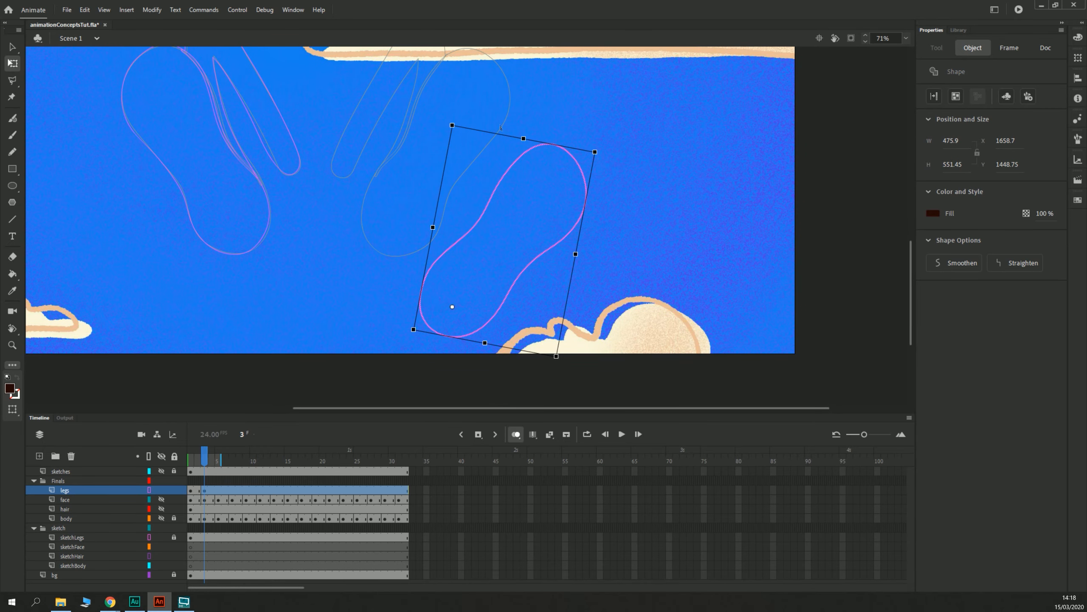
pyautogui.moveTo(447, 120); pyautogui.dragTo(466, 121)
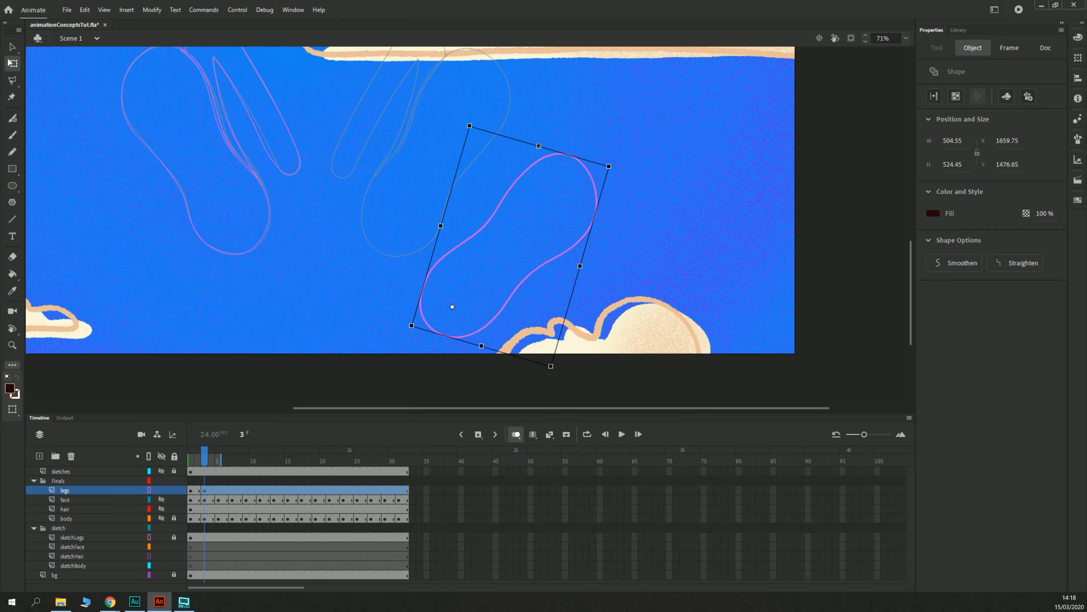
pyautogui.moveTo(539, 146); pyautogui.dragTo(544, 131)
pyautogui.moveTo(442, 219); pyautogui.dragTo(438, 218)
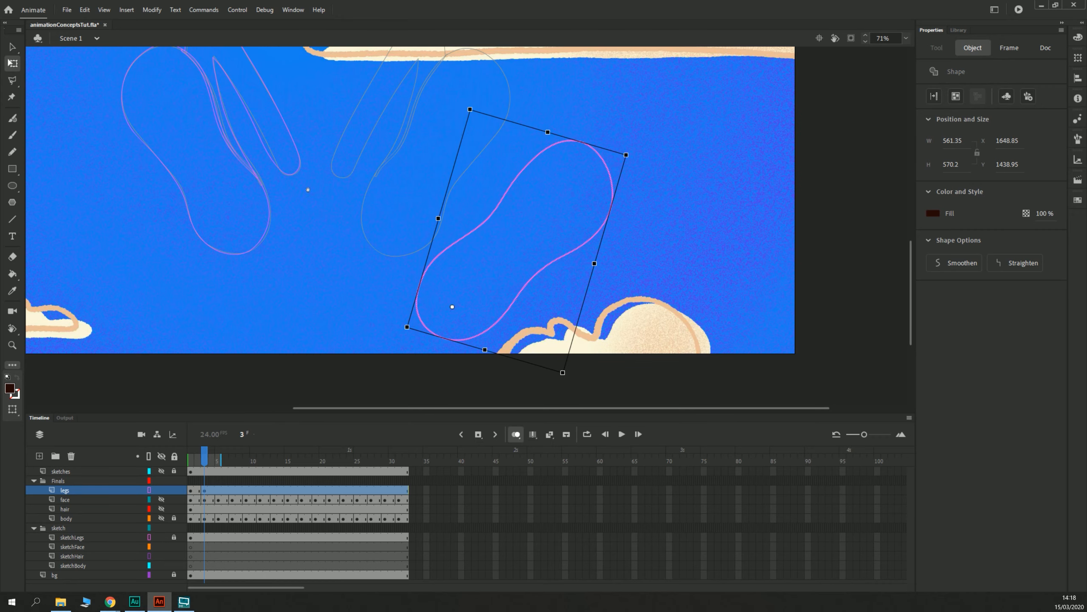
pyautogui.moveTo(308, 189); pyautogui.dragTo(303, 212)
pyautogui.click(302, 228)
# Step: Draw the right leg's bent lower part with the Fluid Brush, joining the knee tip to the thigh shape, and fill it dark brown
pyautogui.hotkey('shift', 'b')
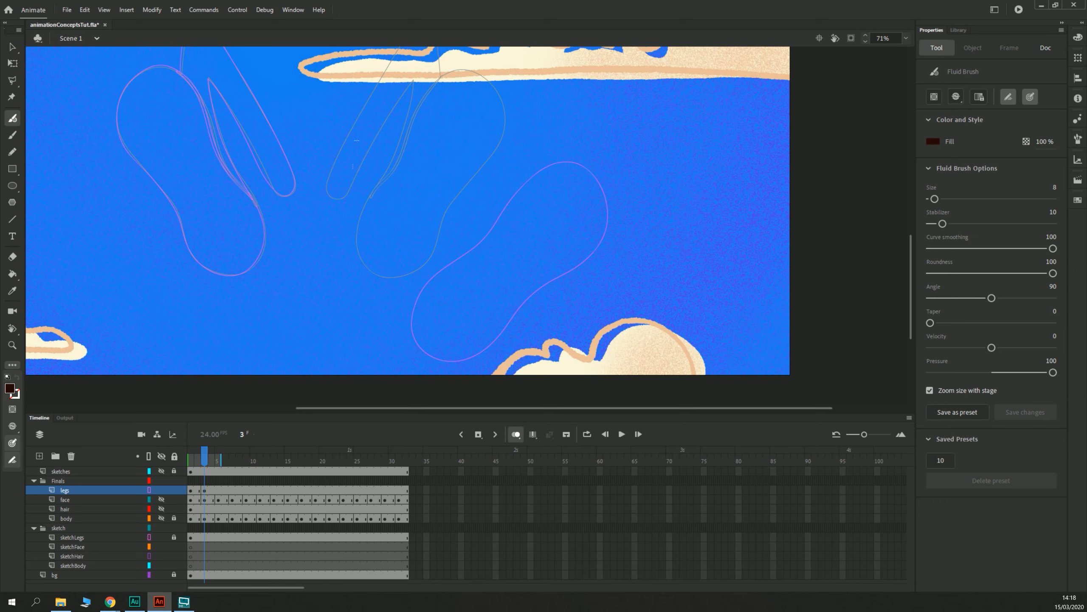
pyautogui.moveTo(343, 196)
pyautogui.mouseDown()
pyautogui.moveTo(326, 188)
pyautogui.moveTo(334, 178)
pyautogui.moveTo(445, 176)
pyautogui.moveTo(457, 283)
pyautogui.mouseUp()
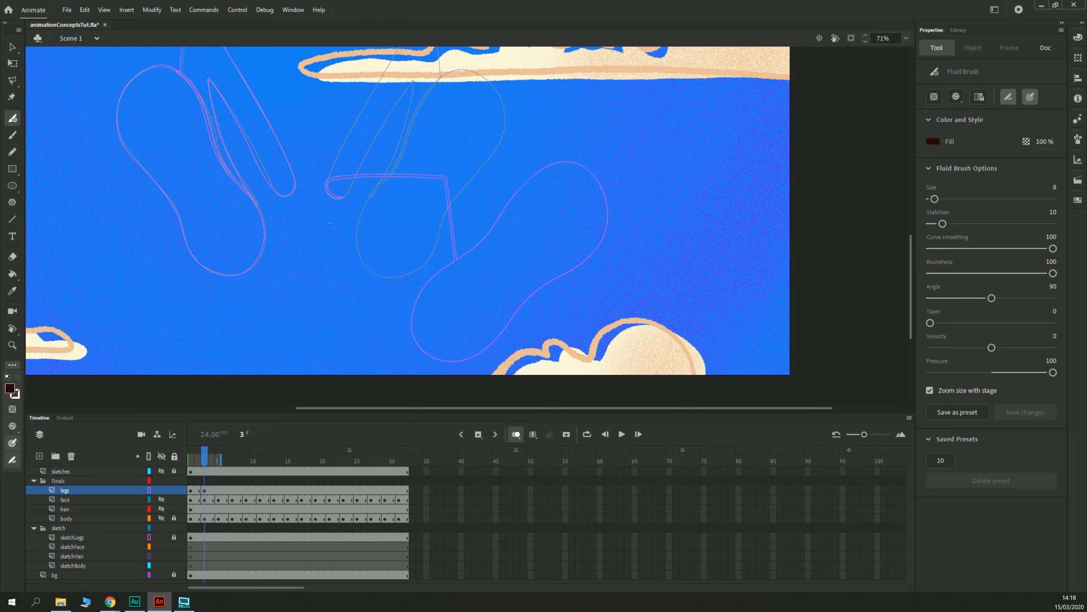
pyautogui.moveTo(336, 197)
pyautogui.mouseDown()
pyautogui.moveTo(412, 209)
pyautogui.moveTo(419, 298)
pyautogui.mouseUp()
pyautogui.press('k')
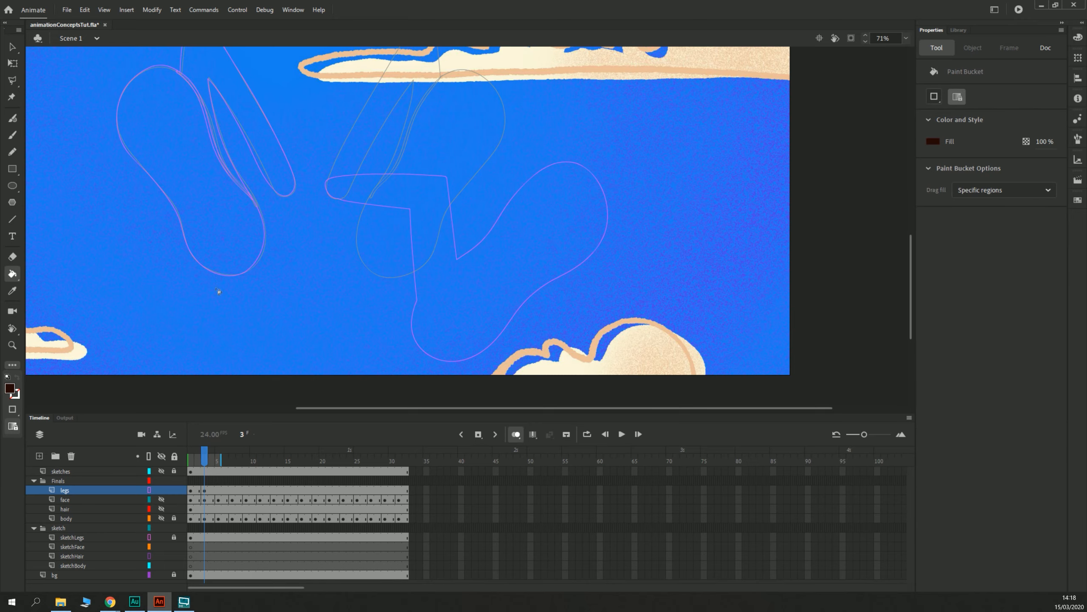
pyautogui.moveTo(171, 200); pyautogui.dragTo(212, 211)
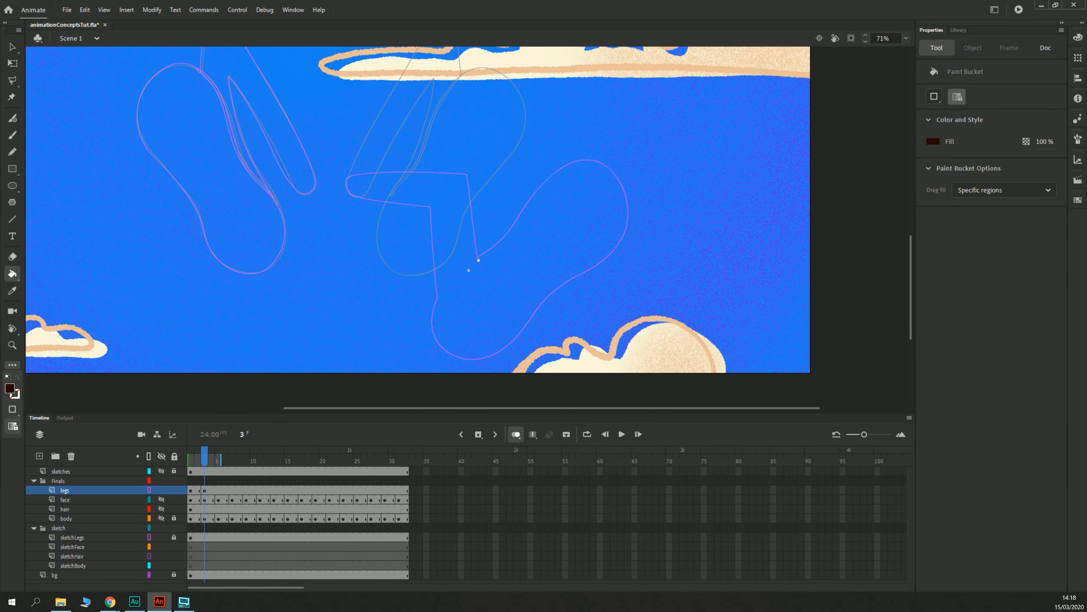
# Step: Draw the right leg's crease line between lower leg and thigh on frame 3 in dark red, then restore the legs layer's filled view
pyautogui.press('b')
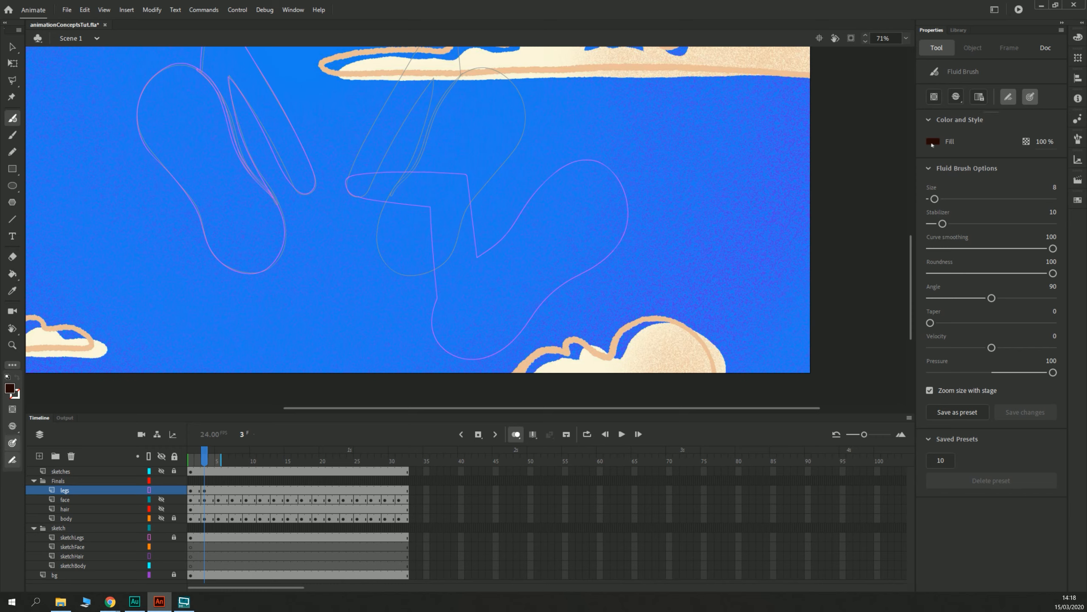
pyautogui.click(932, 143)
pyautogui.click(807, 322)
pyautogui.moveTo(487, 250)
pyautogui.mouseDown()
pyautogui.moveTo(452, 276)
pyautogui.moveTo(433, 314)
pyautogui.mouseUp()
pyautogui.click(149, 490)
pyautogui.moveTo(142, 249); pyautogui.dragTo(172, 279)
# Step: Flip back and forth around frames 2 and 3 to examine how the legs move between the drawings
pyautogui.press(',')
pyautogui.press('.')
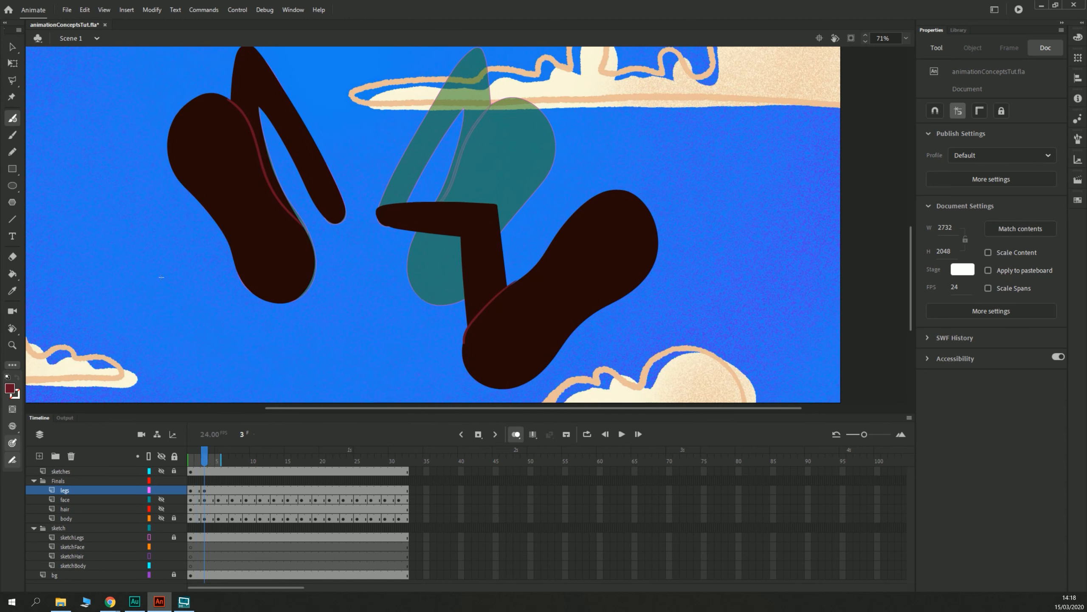
pyautogui.press(',')
pyautogui.press('.')
pyautogui.press(',')
pyautogui.press(',')
pyautogui.press('.')
pyautogui.press(',')
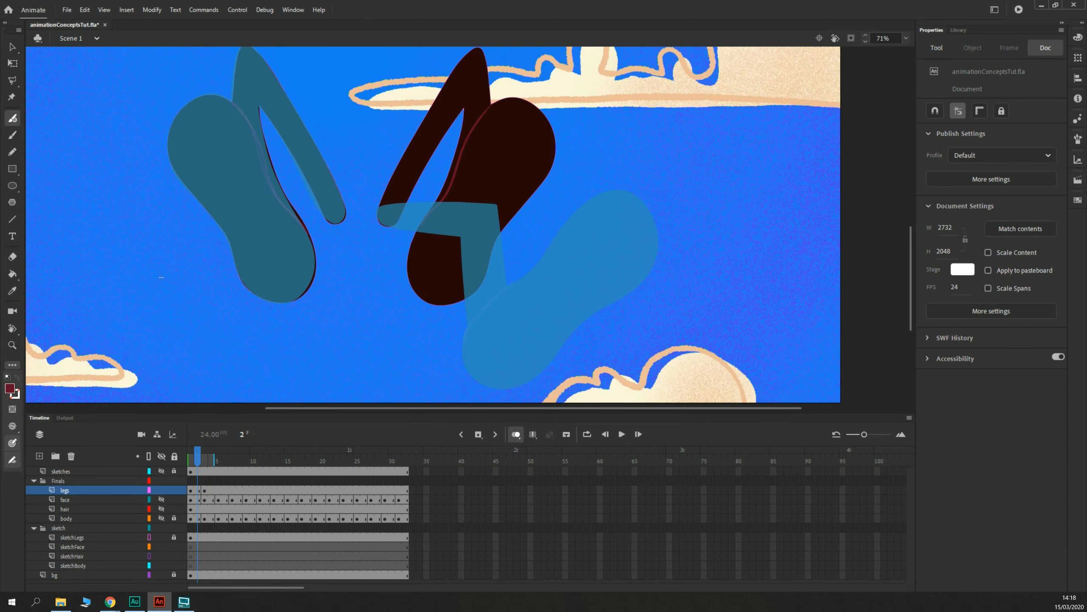
pyautogui.press('.')
pyautogui.press(',')
pyautogui.press('.')
pyautogui.press(',')
pyautogui.press('.')
pyautogui.press(',')
pyautogui.press(',')
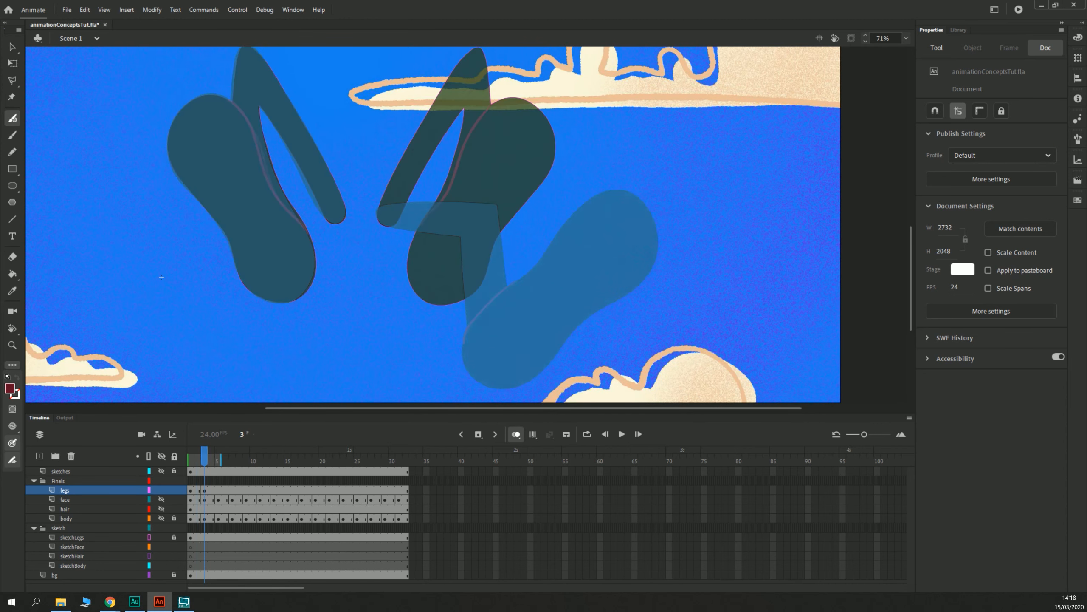
pyautogui.press('.')
pyautogui.press('.')
pyautogui.press('.')
pyautogui.press(',')
pyautogui.press(',')
pyautogui.press('.')
pyautogui.press(',')
pyautogui.press(',')
pyautogui.press('.')
pyautogui.press('.')
pyautogui.press(',')
pyautogui.press('.')
pyautogui.press(',')
pyautogui.press('.')
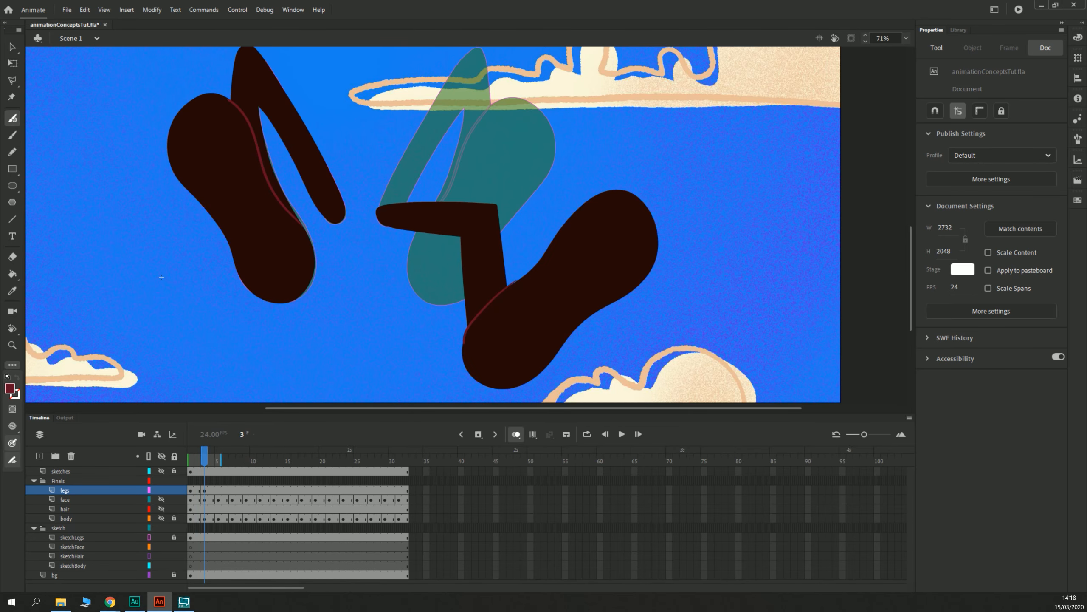
pyautogui.press(',')
pyautogui.press('.')
pyautogui.press(',')
pyautogui.press('.')
pyautogui.press(',')
pyautogui.press('.')
# Step: Erase a thin strip along the inner edge of the left lower leg on frame 3
pyautogui.press('e')
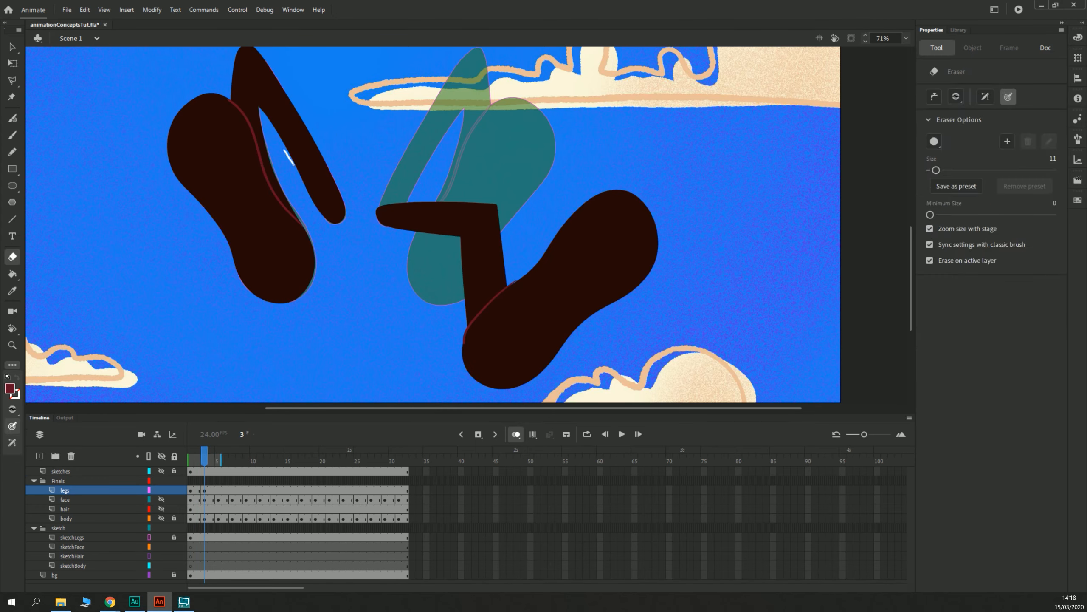
pyautogui.moveTo(325, 219)
pyautogui.mouseDown()
pyautogui.moveTo(300, 176)
pyautogui.moveTo(328, 227)
pyautogui.moveTo(286, 153)
pyautogui.mouseUp()
pyautogui.moveTo(276, 134); pyautogui.dragTo(344, 258)
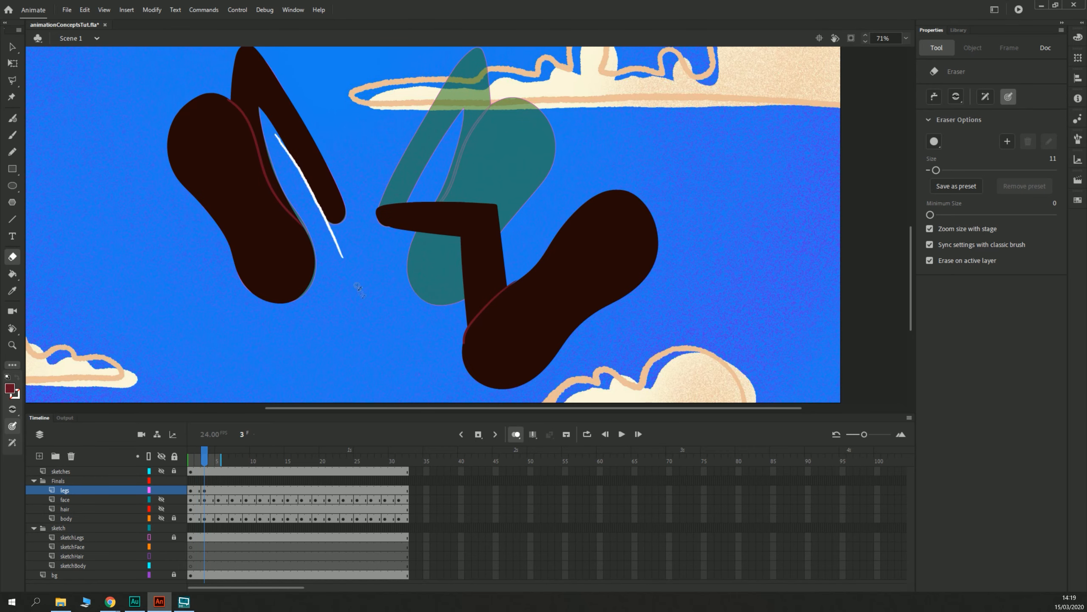
pyautogui.hotkey('ctrl', '=')
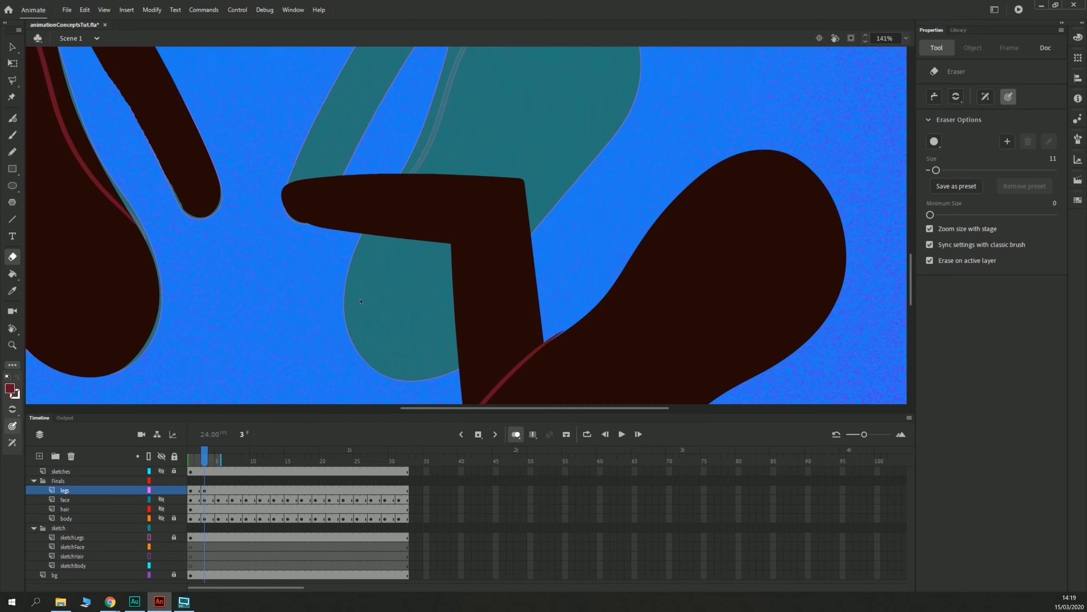
pyautogui.moveTo(361, 299); pyautogui.dragTo(531, 437)
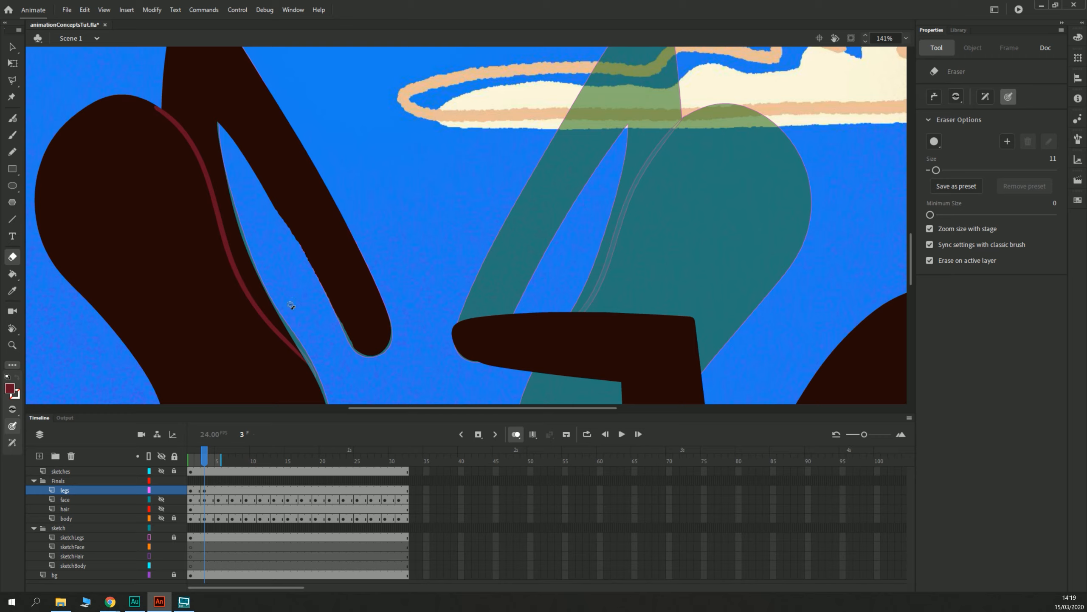
pyautogui.press('b')
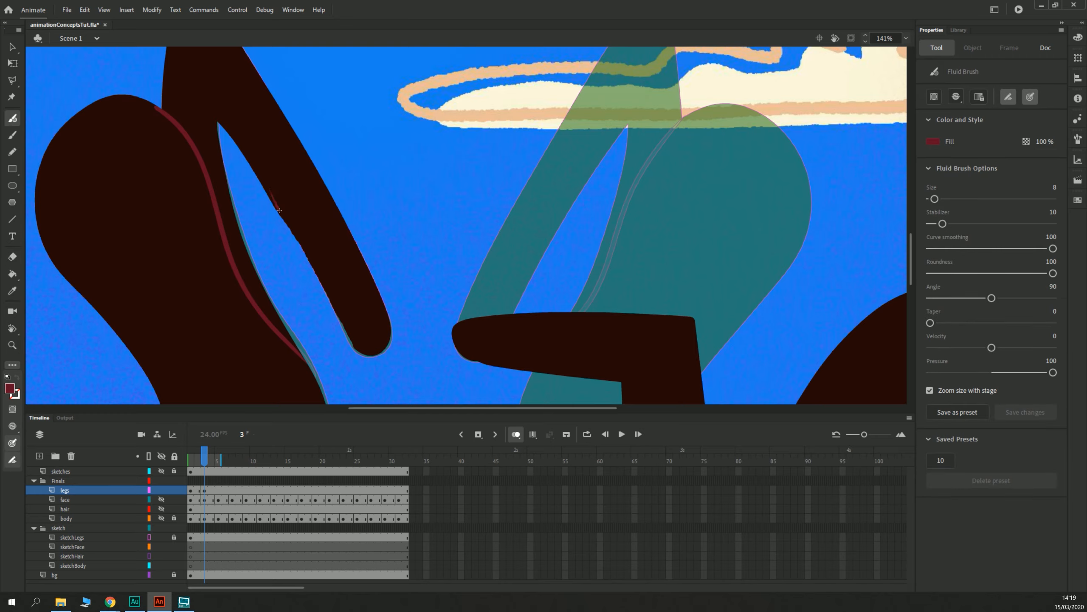
pyautogui.moveTo(279, 211); pyautogui.dragTo(361, 353)
pyautogui.hotkey('ctrl', 'z')
pyautogui.hotkey('ctrl', 'z')
pyautogui.hotkey('ctrl', 'z')
# Step: Sample the leg's dark brown and smooth the left lower leg's inner edge on frame 3 with the Fluid Brush
pyautogui.press('i')
pyautogui.click(291, 177)
pyautogui.press('b')
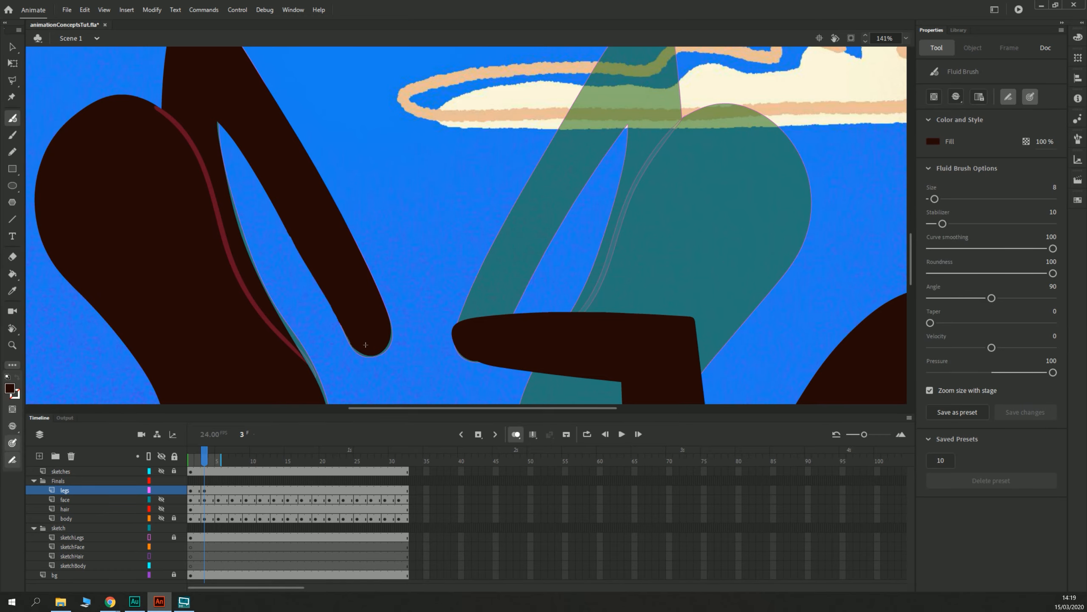
# Step: Insert blank keyframes on the legs layer at every second frame from 5 to 17
pyautogui.hotkey('ctrl', '-')
pyautogui.hotkey('ctrl', '-')
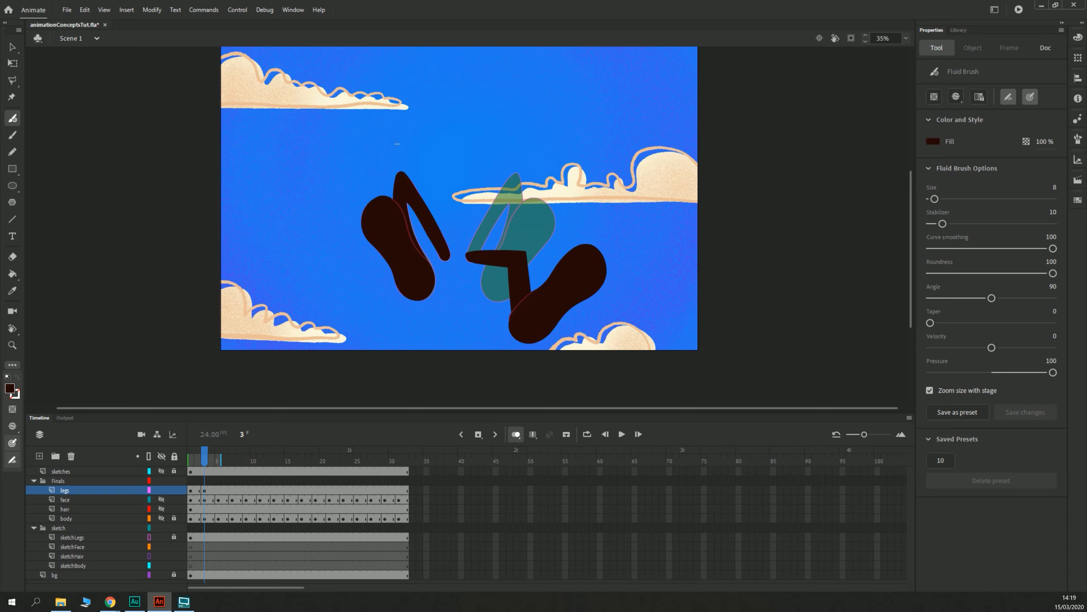
pyautogui.click(219, 491)
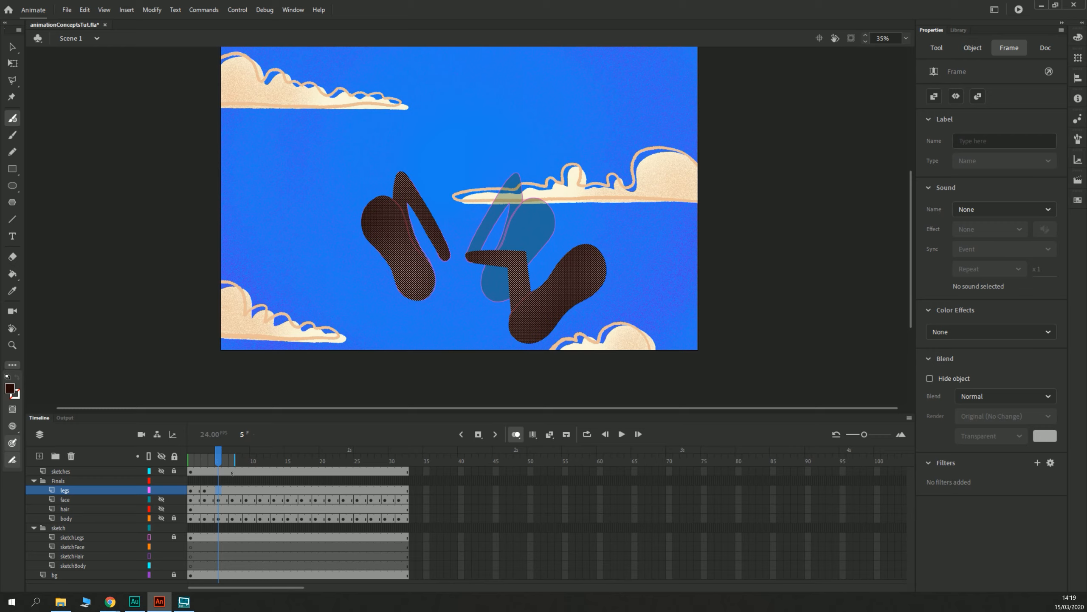
pyautogui.press('F7')
pyautogui.click(232, 491)
pyautogui.press('F7')
pyautogui.click(247, 490)
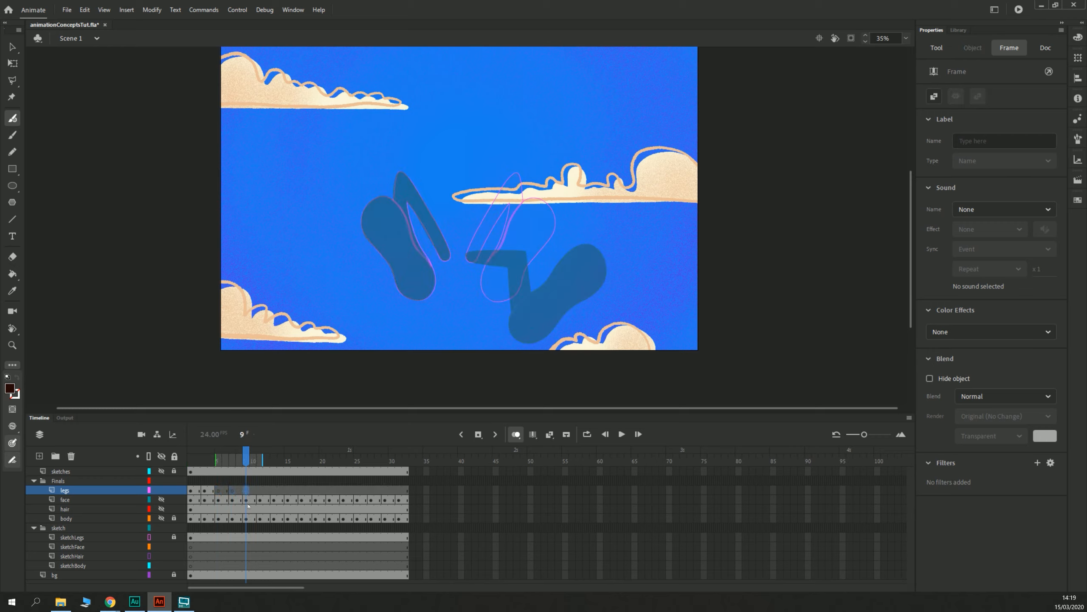
pyautogui.press('F7')
pyautogui.click(260, 491)
pyautogui.press('F7')
pyautogui.click(274, 490)
pyautogui.press('F7')
pyautogui.click(288, 491)
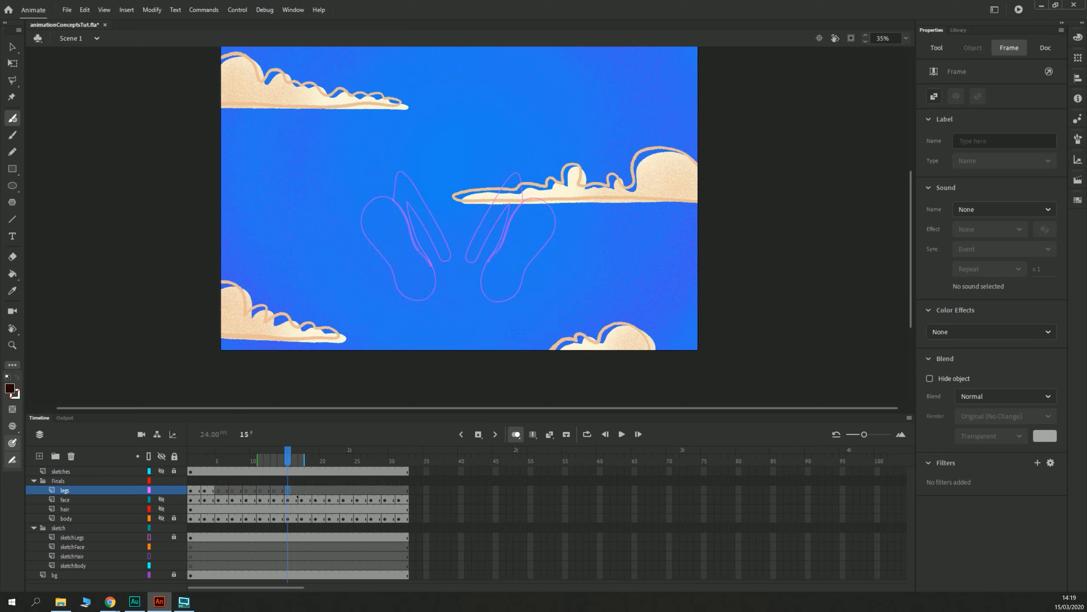
pyautogui.press('F7')
pyautogui.click(302, 491)
# Step: Trace the left leg's outline over the onion skin on frame 5 with the Fluid Brush and fill it dark brown
pyautogui.click(218, 491)
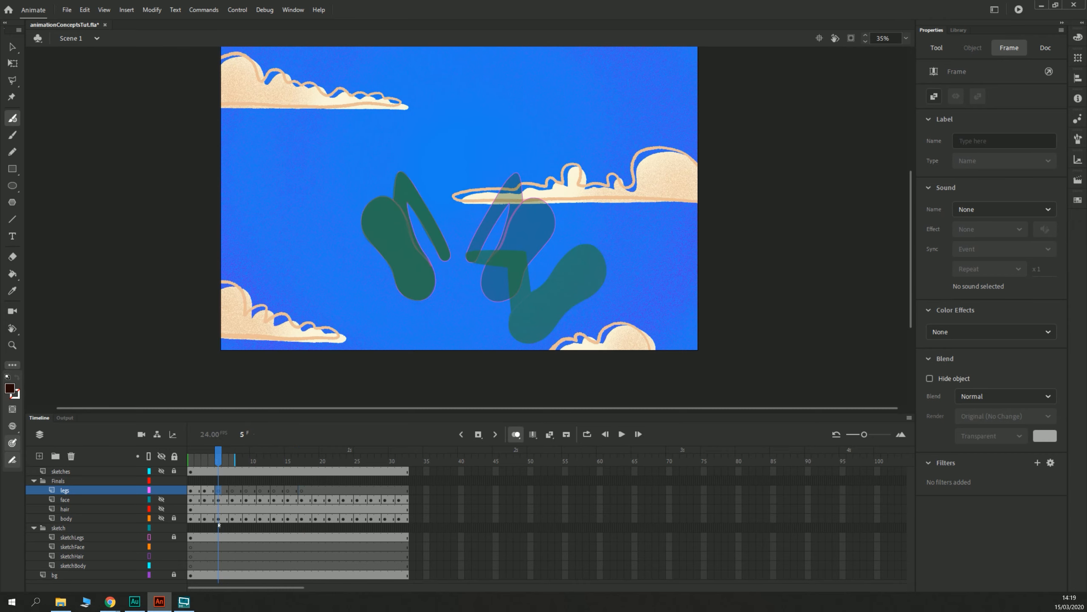
pyautogui.hotkey('ctrl', '=')
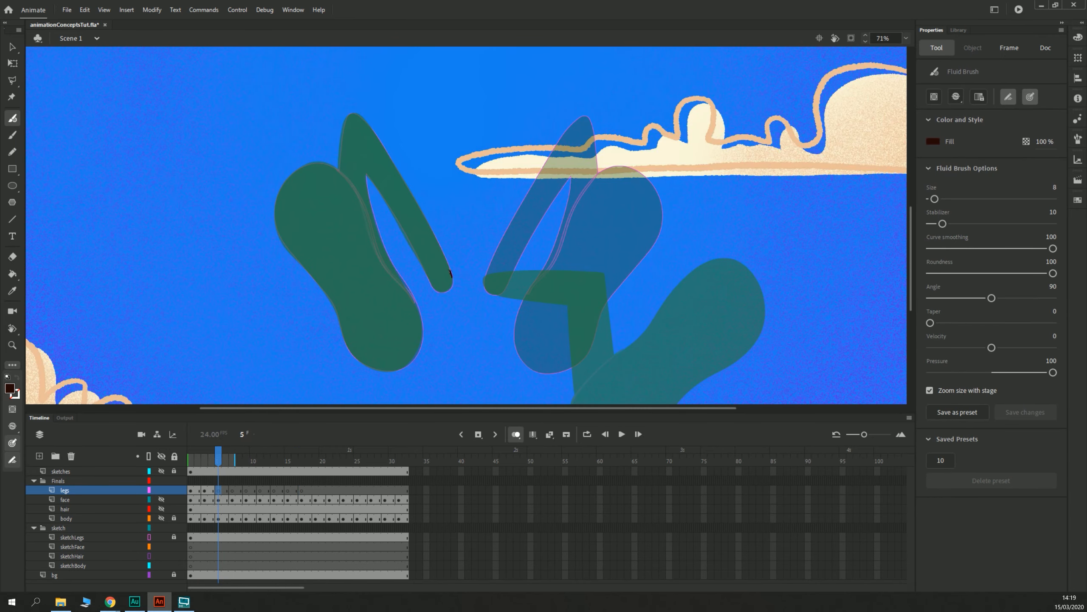
pyautogui.moveTo(451, 272); pyautogui.dragTo(391, 158)
pyautogui.moveTo(346, 119)
pyautogui.mouseDown()
pyautogui.moveTo(340, 162)
pyautogui.moveTo(281, 189)
pyautogui.mouseUp()
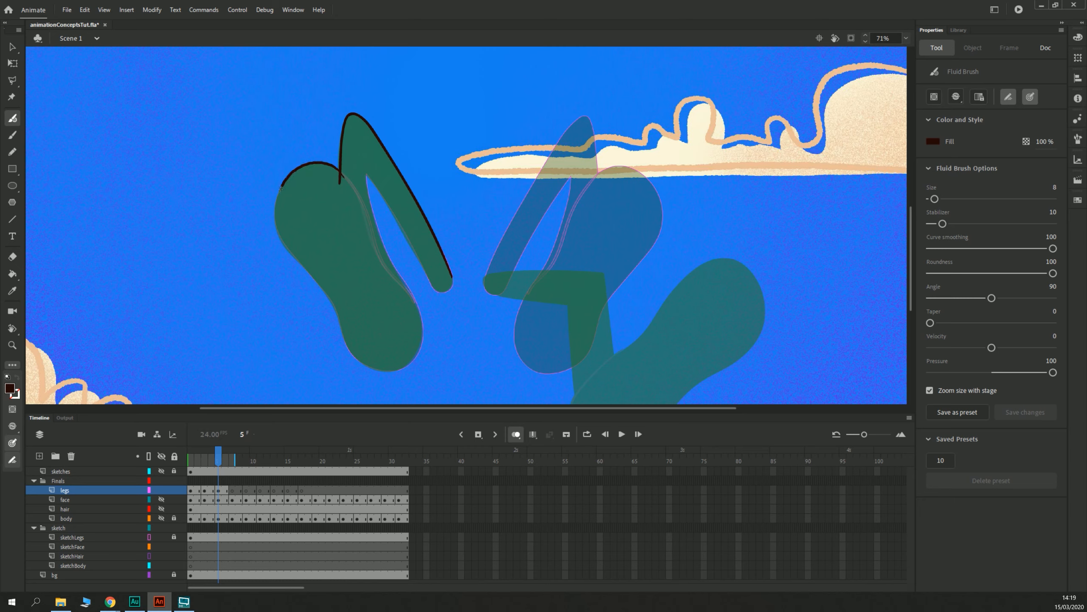
pyautogui.moveTo(292, 253)
pyautogui.mouseDown()
pyautogui.moveTo(324, 288)
pyautogui.moveTo(351, 348)
pyautogui.moveTo(374, 366)
pyautogui.moveTo(406, 362)
pyautogui.moveTo(420, 318)
pyautogui.moveTo(377, 235)
pyautogui.moveTo(365, 171)
pyautogui.moveTo(435, 288)
pyautogui.mouseUp()
pyautogui.press('k')
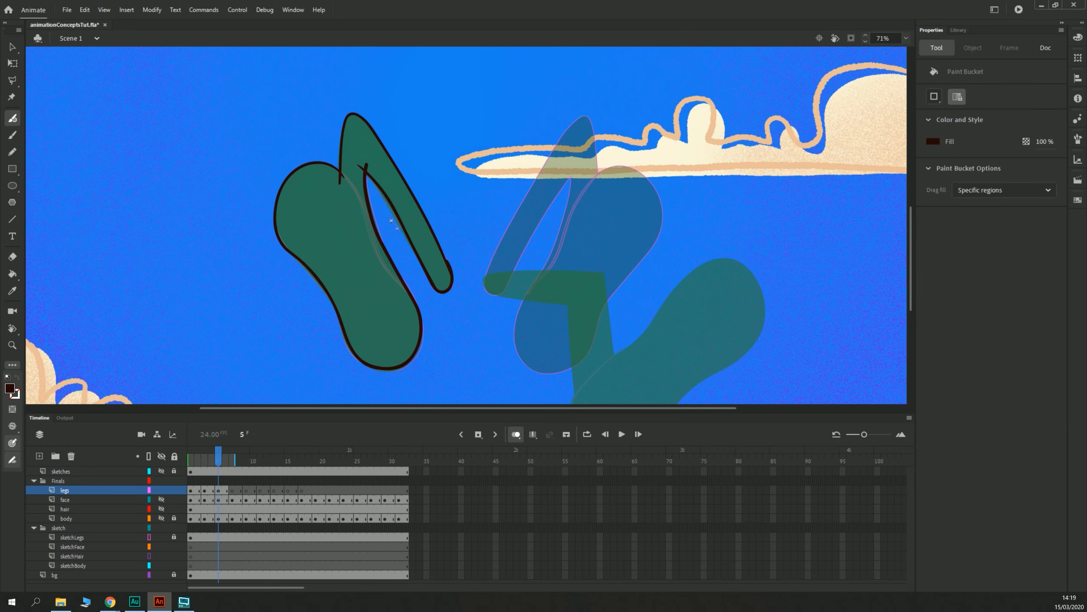
pyautogui.click(339, 179)
pyautogui.press('b')
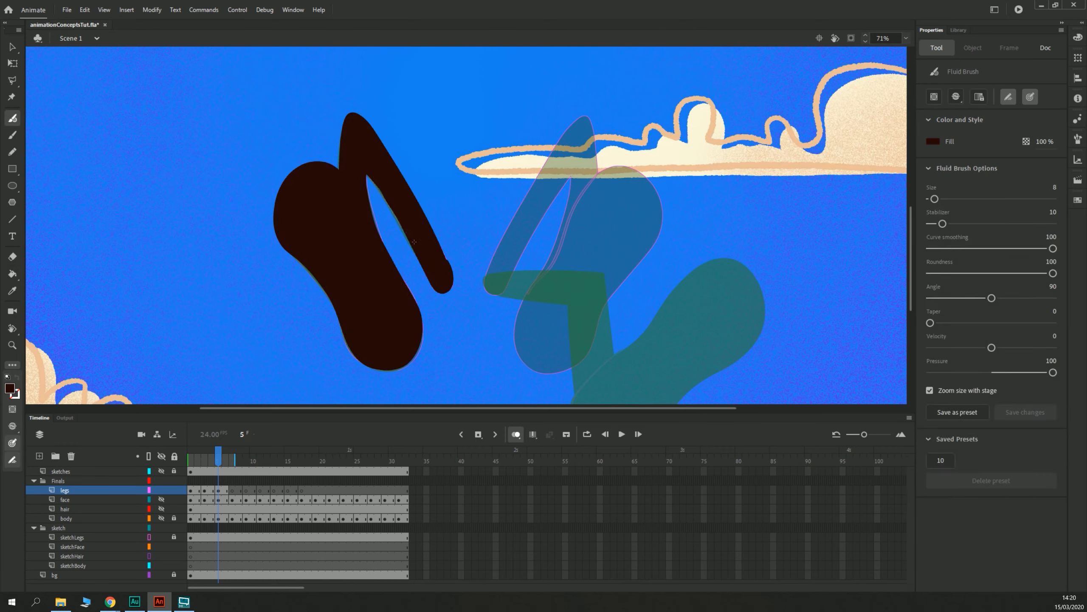
# Step: Smooth the bump near the tip of the left lower leg on frame 5 with the Eraser and Fluid Brush
pyautogui.press('e')
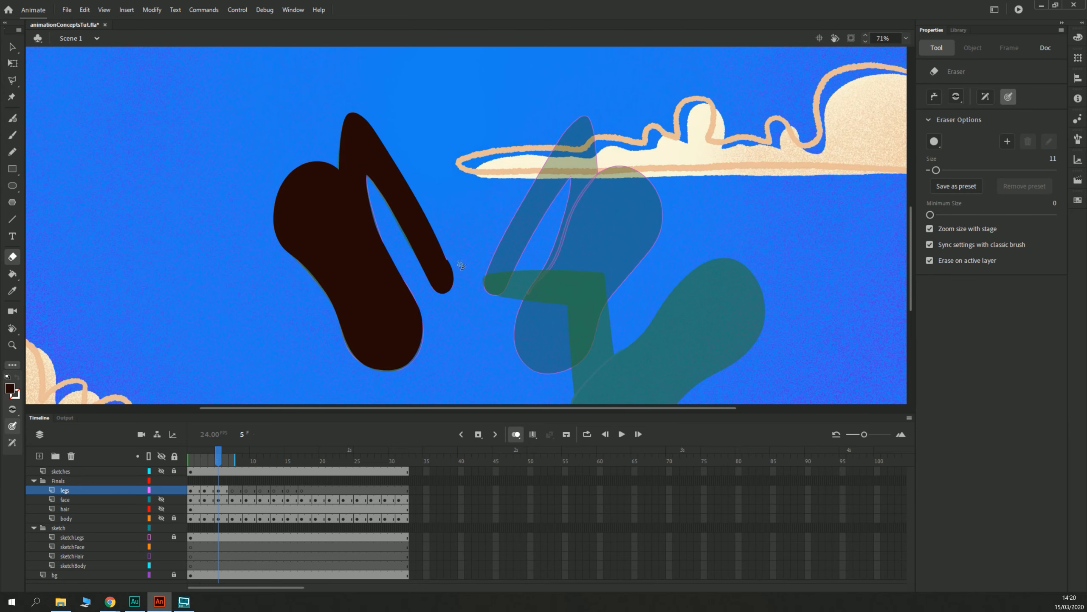
pyautogui.moveTo(450, 247)
pyautogui.mouseDown()
pyautogui.moveTo(464, 293)
pyautogui.moveTo(441, 242)
pyautogui.mouseUp()
pyautogui.press('b')
pyautogui.press('e')
pyautogui.press('b')
pyautogui.hotkey('ctrl', '=')
pyautogui.moveTo(433, 343); pyautogui.dragTo(425, 318)
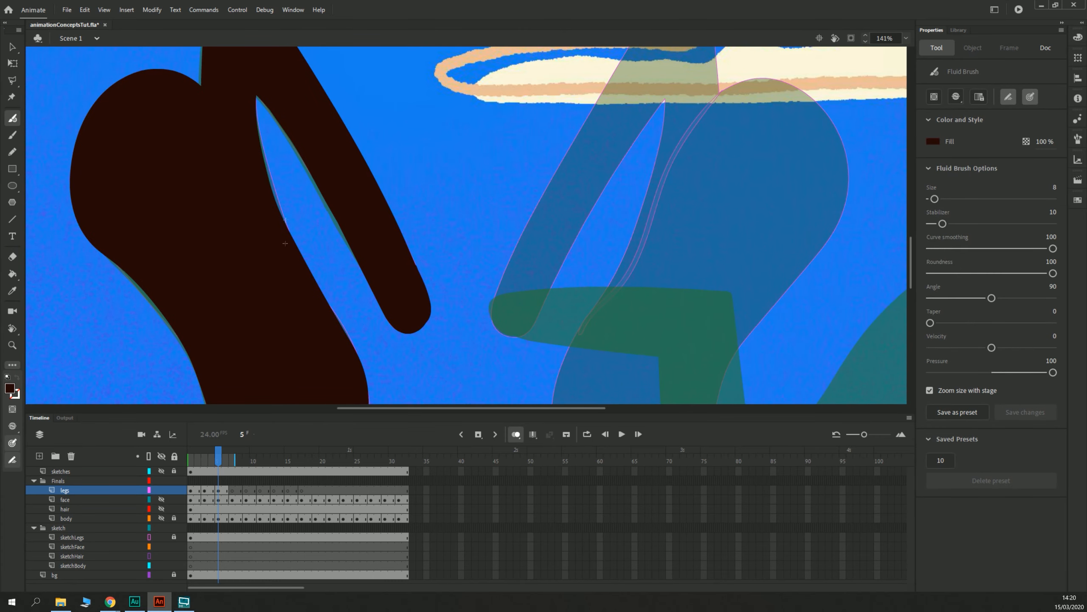
# Step: Trace the left leg's outline over the onion skin on frame 7 with the Fluid Brush and fill it dark brown
pyautogui.click(231, 489)
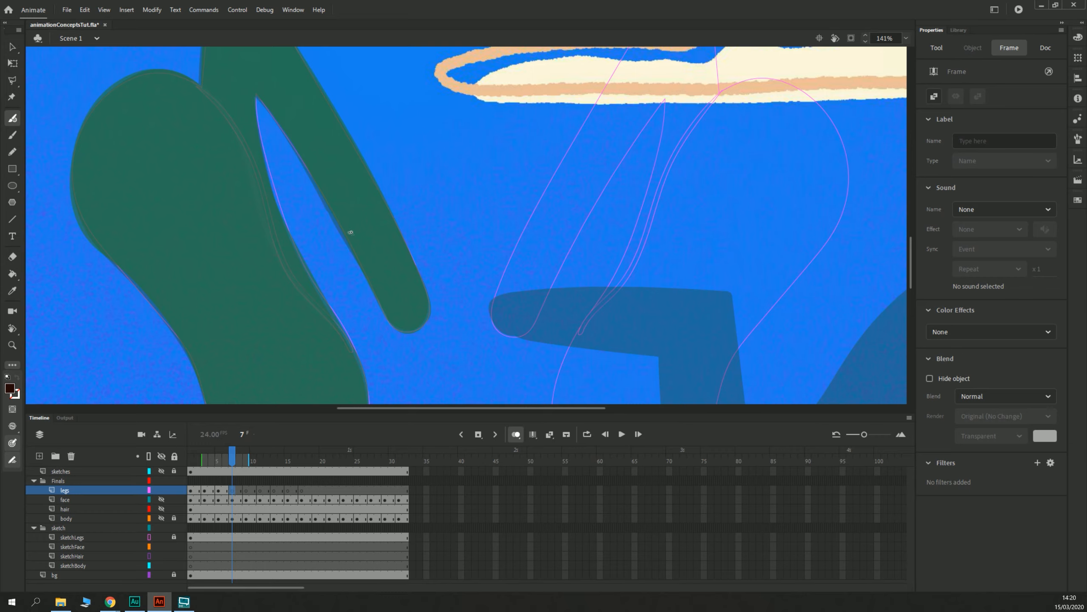
pyautogui.moveTo(350, 232); pyautogui.dragTo(354, 265)
pyautogui.moveTo(434, 381)
pyautogui.mouseDown()
pyautogui.moveTo(442, 352)
pyautogui.moveTo(430, 324)
pyautogui.moveTo(307, 97)
pyautogui.moveTo(297, 168)
pyautogui.moveTo(361, 199)
pyautogui.moveTo(330, 154)
pyautogui.moveTo(296, 145)
pyautogui.moveTo(263, 277)
pyautogui.mouseUp()
pyautogui.moveTo(263, 253)
pyautogui.mouseDown()
pyautogui.moveTo(286, 81)
pyautogui.moveTo(262, 60)
pyautogui.moveTo(220, 71)
pyautogui.moveTo(190, 106)
pyautogui.moveTo(172, 161)
pyautogui.moveTo(182, 223)
pyautogui.moveTo(290, 354)
pyautogui.moveTo(192, 214)
pyautogui.moveTo(235, 305)
pyautogui.moveTo(281, 338)
pyautogui.moveTo(337, 330)
pyautogui.moveTo(365, 278)
pyautogui.moveTo(342, 175)
pyautogui.moveTo(309, 128)
pyautogui.mouseUp()
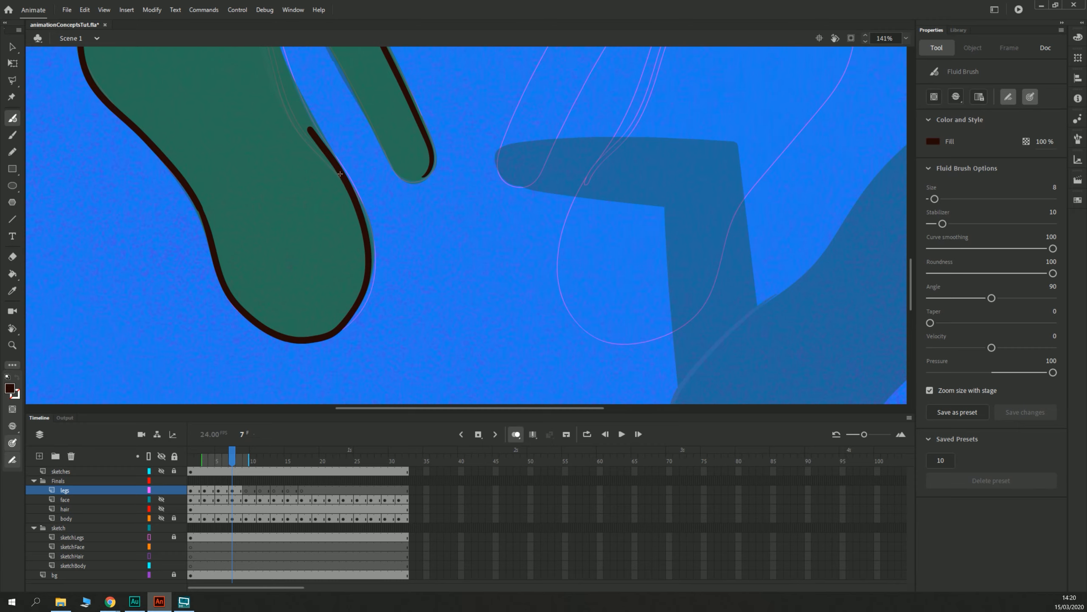
pyautogui.moveTo(362, 297); pyautogui.dragTo(342, 325)
pyautogui.moveTo(368, 277)
pyautogui.mouseDown()
pyautogui.moveTo(355, 201)
pyautogui.moveTo(311, 139)
pyautogui.mouseUp()
pyautogui.moveTo(300, 96); pyautogui.dragTo(325, 255)
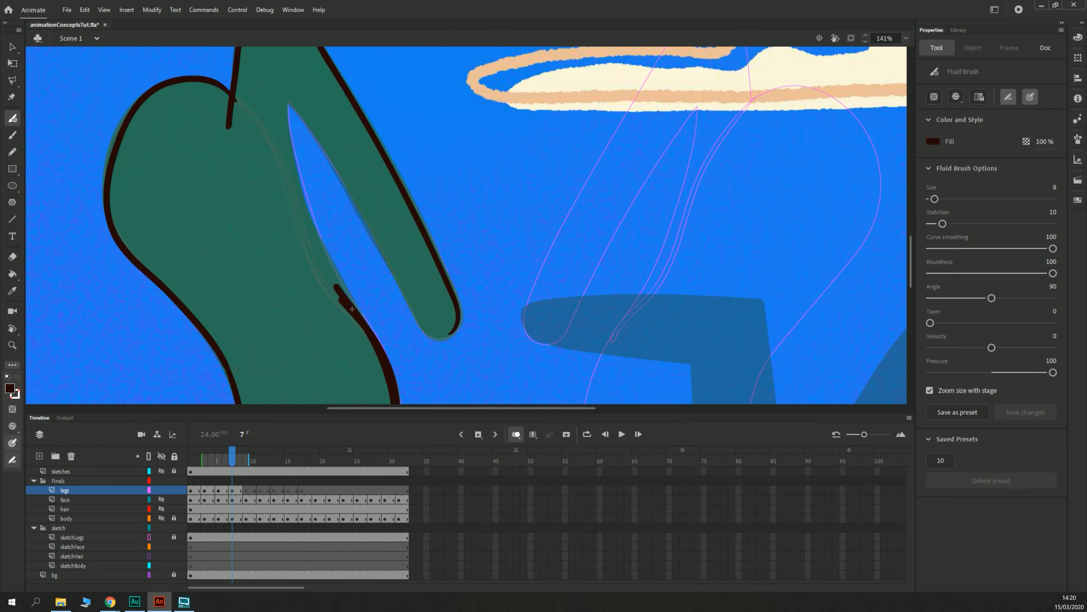
pyautogui.moveTo(366, 326)
pyautogui.mouseDown()
pyautogui.moveTo(312, 230)
pyautogui.moveTo(287, 81)
pyautogui.moveTo(283, 95)
pyautogui.moveTo(417, 317)
pyautogui.moveTo(439, 334)
pyautogui.moveTo(452, 332)
pyautogui.moveTo(458, 311)
pyautogui.mouseUp()
pyautogui.press('k')
pyautogui.click(229, 233)
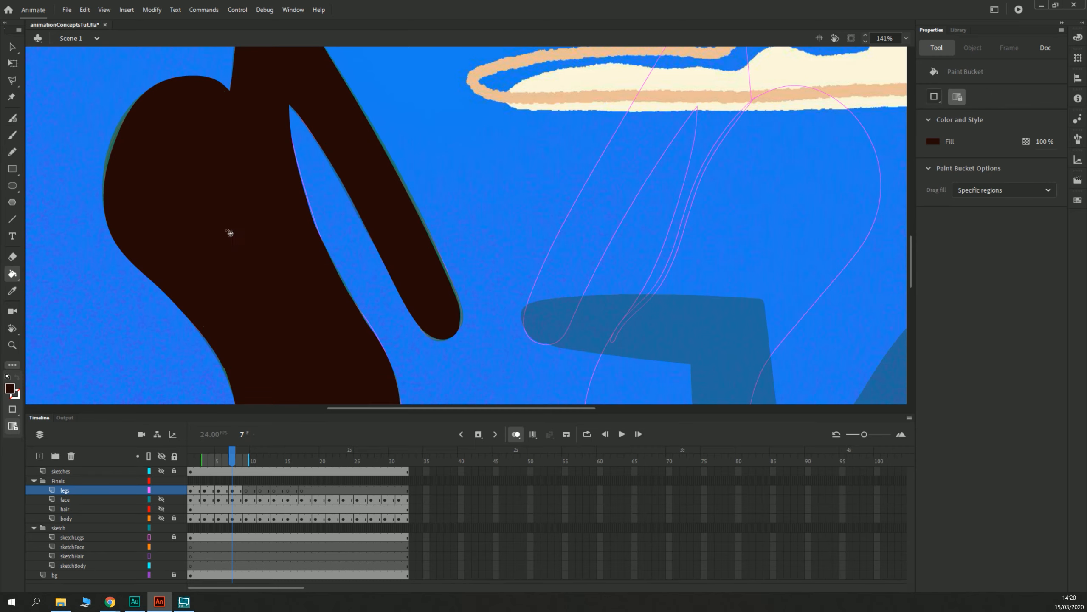
# Step: Return to frame 3, clear the selection and sample the dark red of the right leg's crease line as the fill colour
pyautogui.press(',')
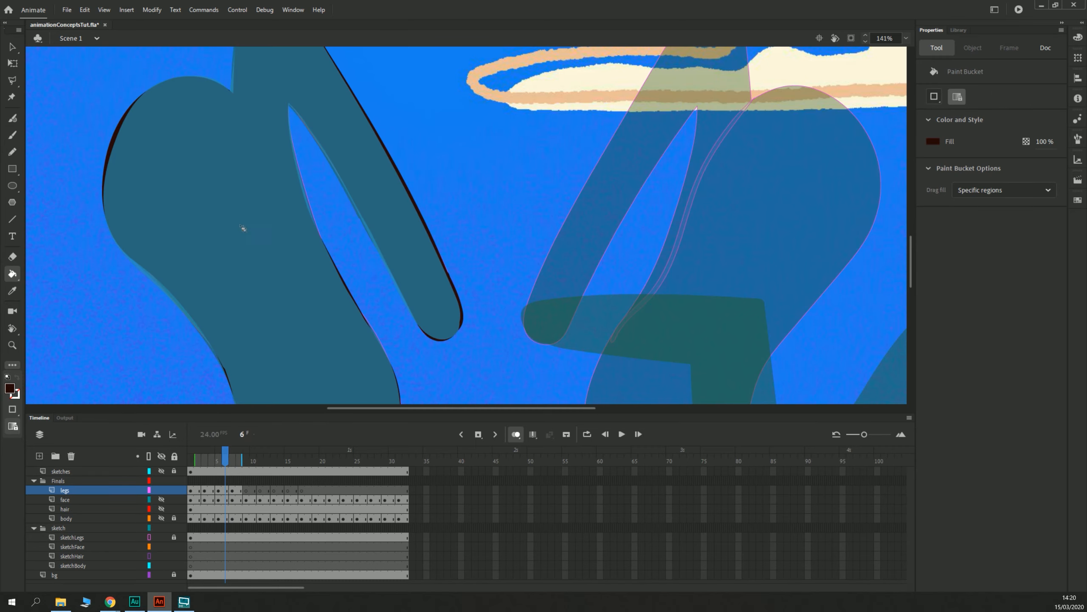
pyautogui.press(',')
pyautogui.press(',')
pyautogui.press(',')
pyautogui.press('v')
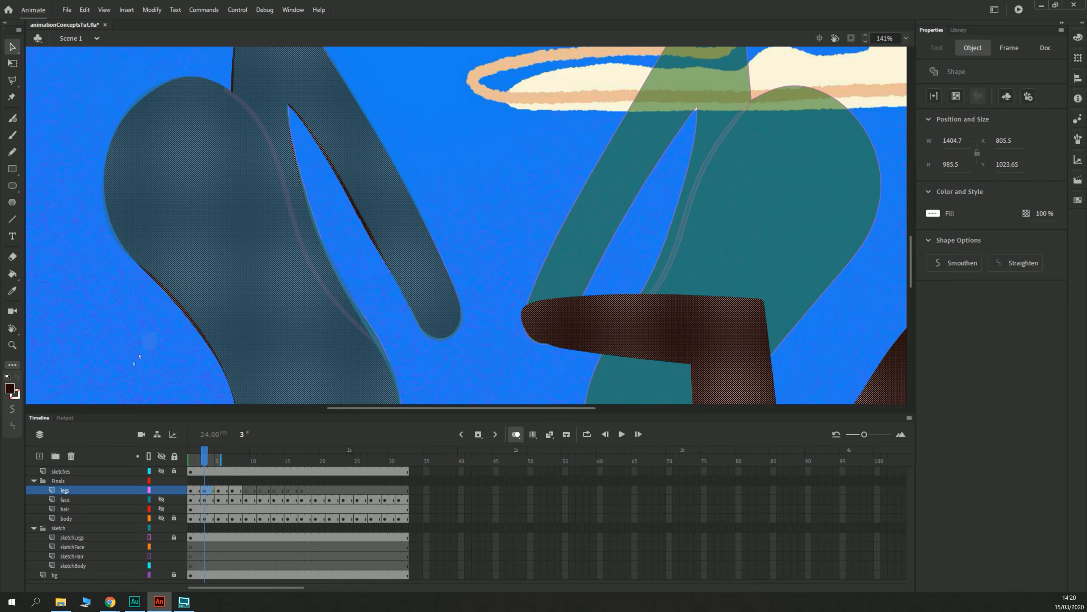
pyautogui.click(141, 352)
pyautogui.press('i')
pyautogui.moveTo(488, 316); pyautogui.dragTo(329, 141)
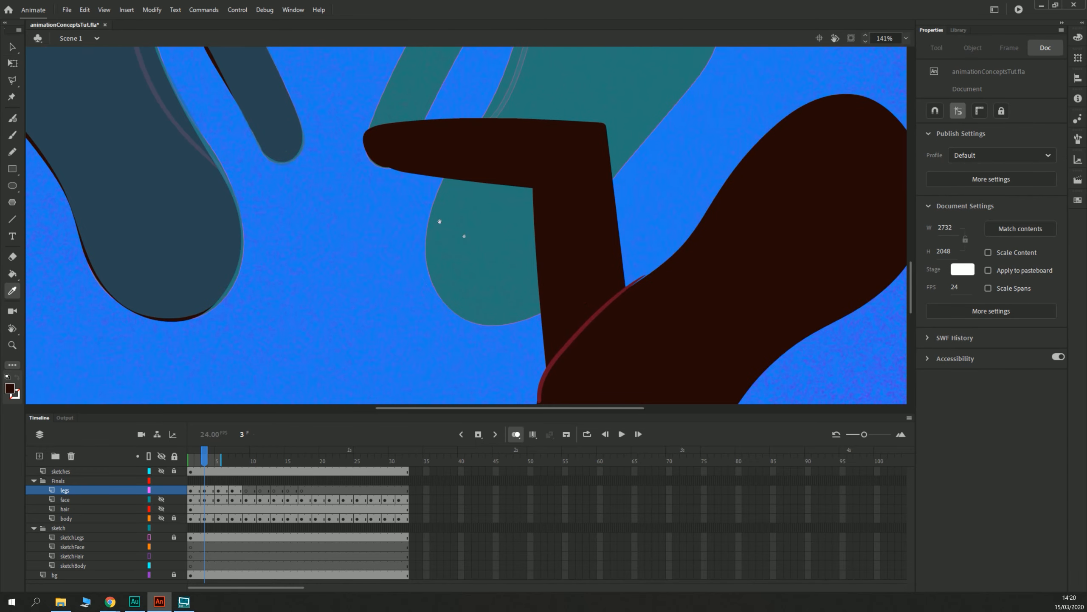
pyautogui.click(595, 316)
pyautogui.moveTo(116, 93)
pyautogui.mouseDown()
pyautogui.moveTo(213, 185)
pyautogui.moveTo(214, 286)
pyautogui.mouseUp()
# Step: Show the legs layer as outlines and draw the left leg's dark red crease line on frame 5 with the Fluid Brush
pyautogui.press('.')
pyautogui.press('.')
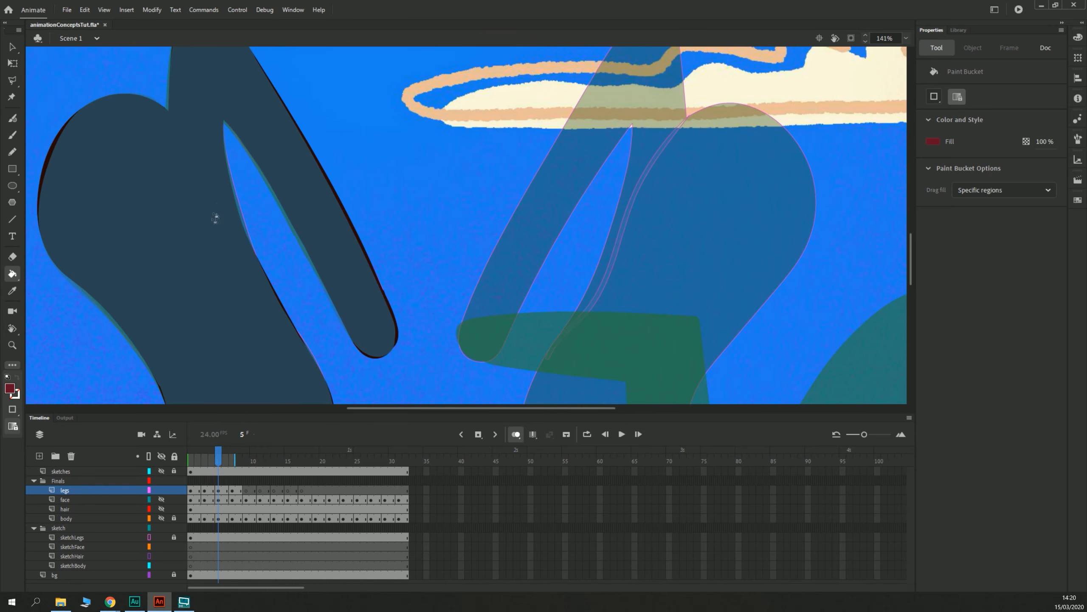
pyautogui.press('b')
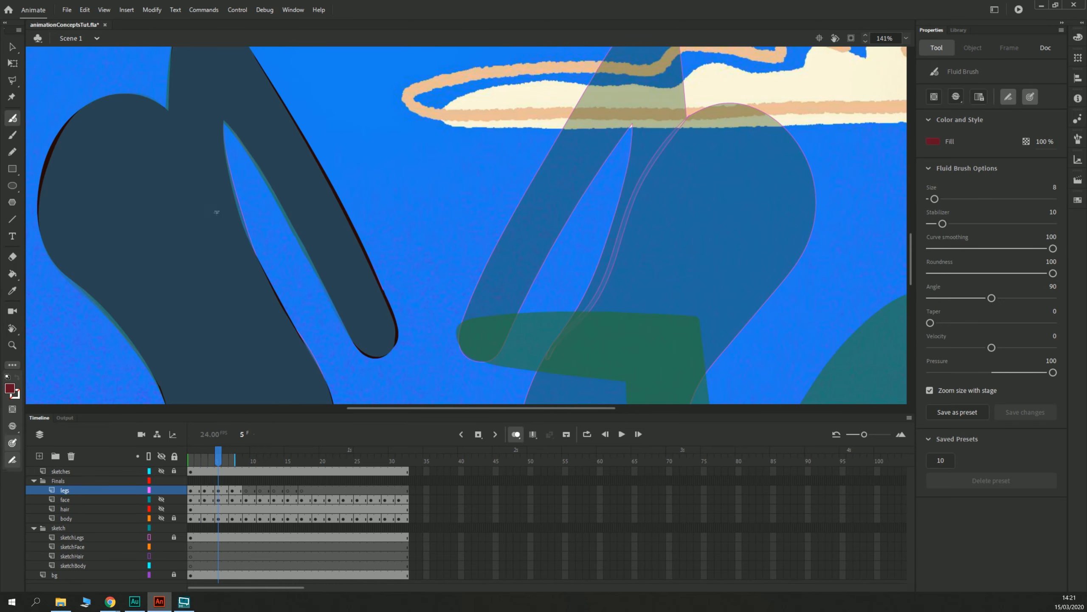
pyautogui.click(150, 490)
pyautogui.moveTo(233, 132); pyautogui.dragTo(302, 127)
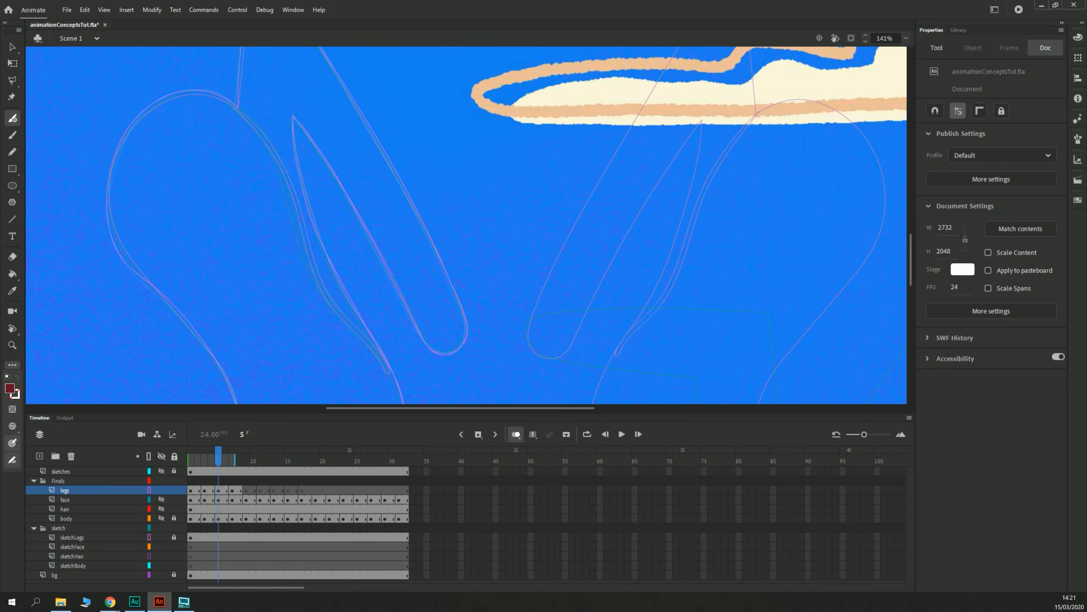
pyautogui.moveTo(223, 99)
pyautogui.mouseDown()
pyautogui.moveTo(275, 151)
pyautogui.moveTo(325, 294)
pyautogui.moveTo(395, 379)
pyautogui.mouseUp()
# Step: Draw the left leg's dark red crease line on frame 7 and switch the legs layer back to filled view
pyautogui.click(232, 491)
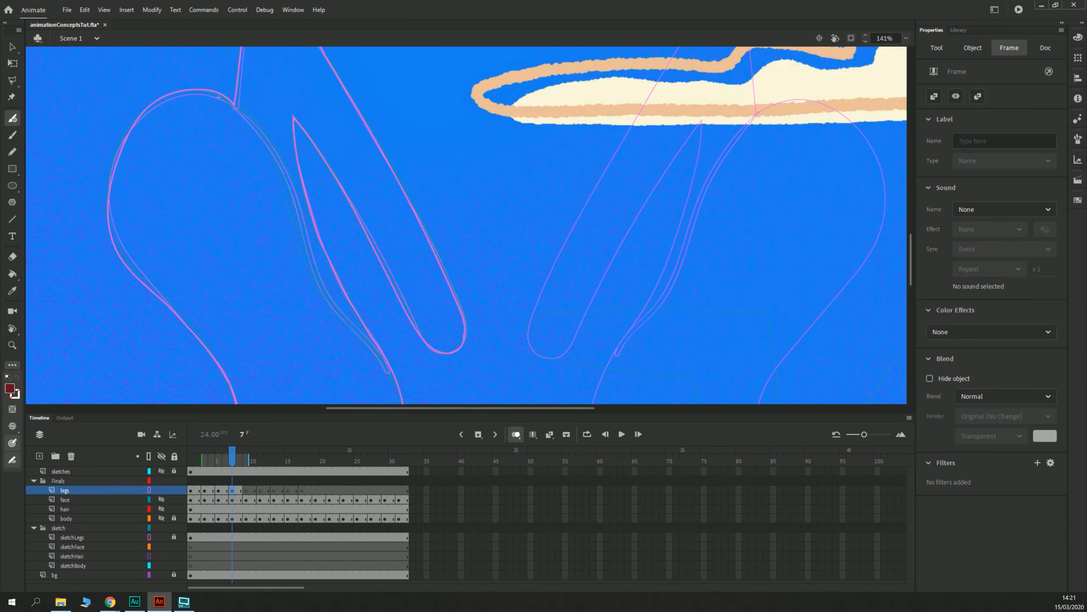
pyautogui.moveTo(223, 99)
pyautogui.mouseDown()
pyautogui.moveTo(284, 170)
pyautogui.moveTo(323, 285)
pyautogui.moveTo(392, 371)
pyautogui.mouseUp()
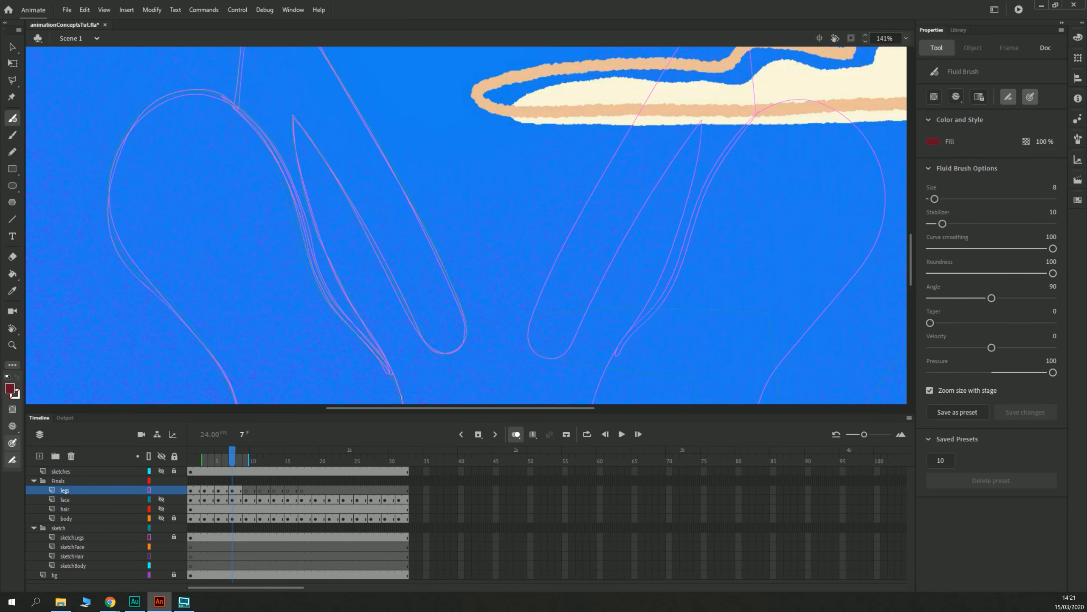
pyautogui.click(149, 490)
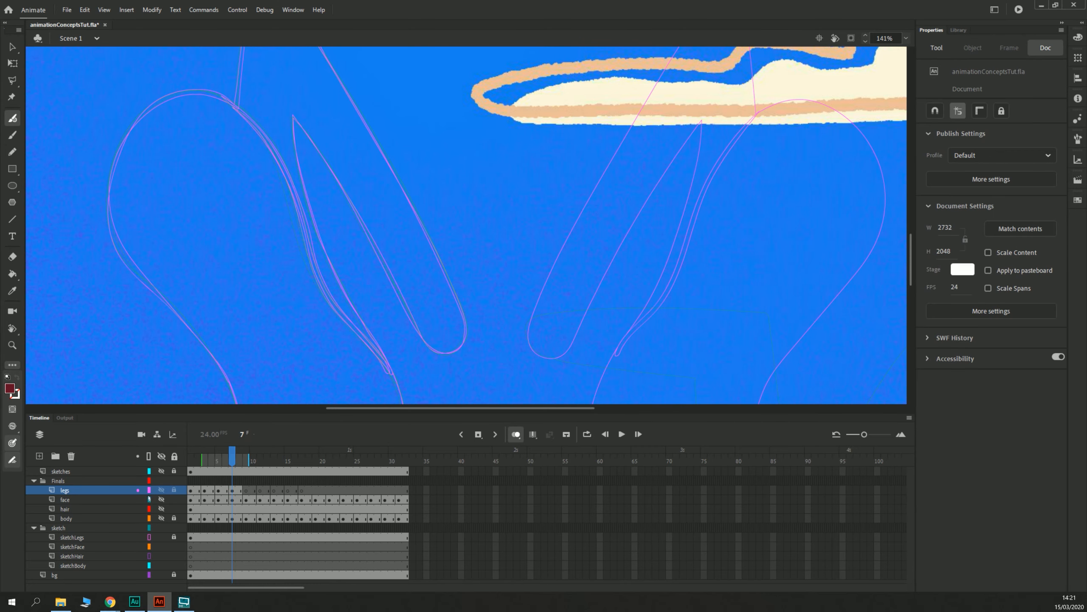
# Step: Turn on loop playback for frames 1 to 8 and play the redrawn left leg animation with the whole stage in view
pyautogui.click(588, 436)
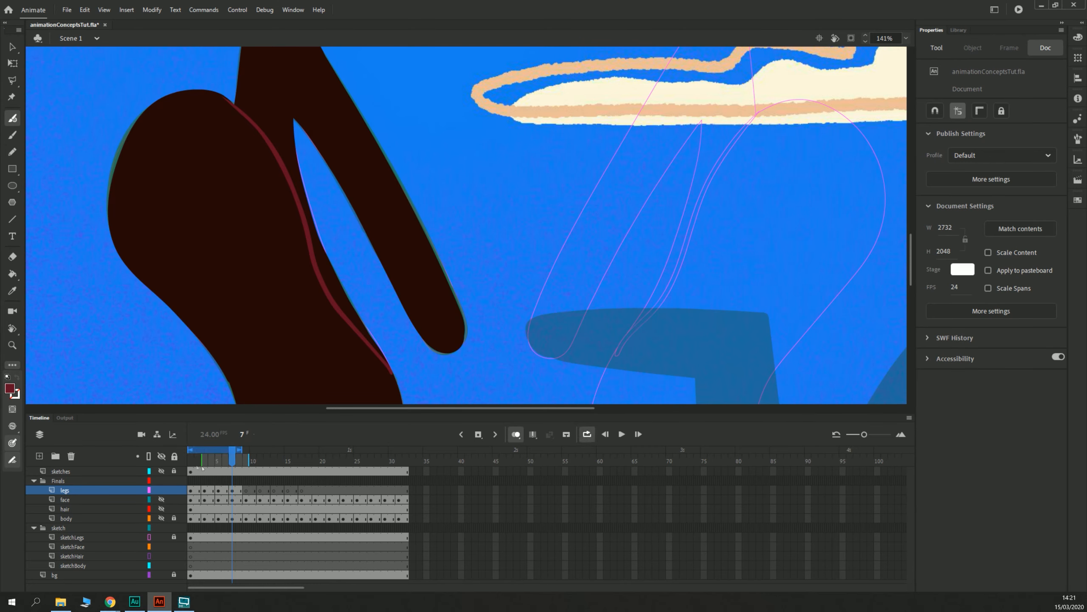
pyautogui.hotkey('ctrl', '-')
pyautogui.hotkey('ctrl', '-')
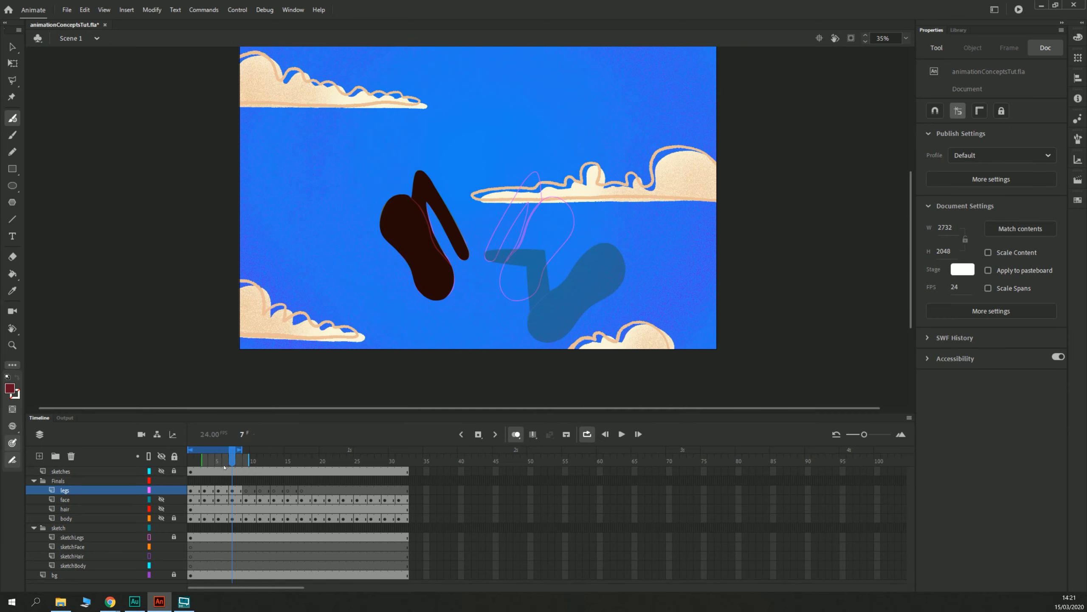
pyautogui.press('Return')
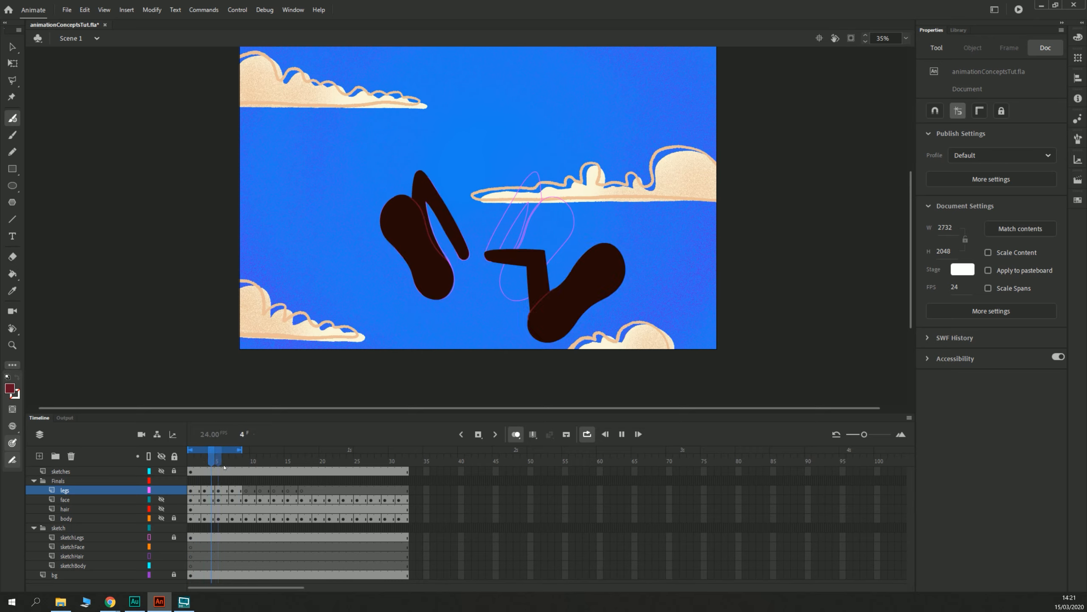
pyautogui.press('Return')
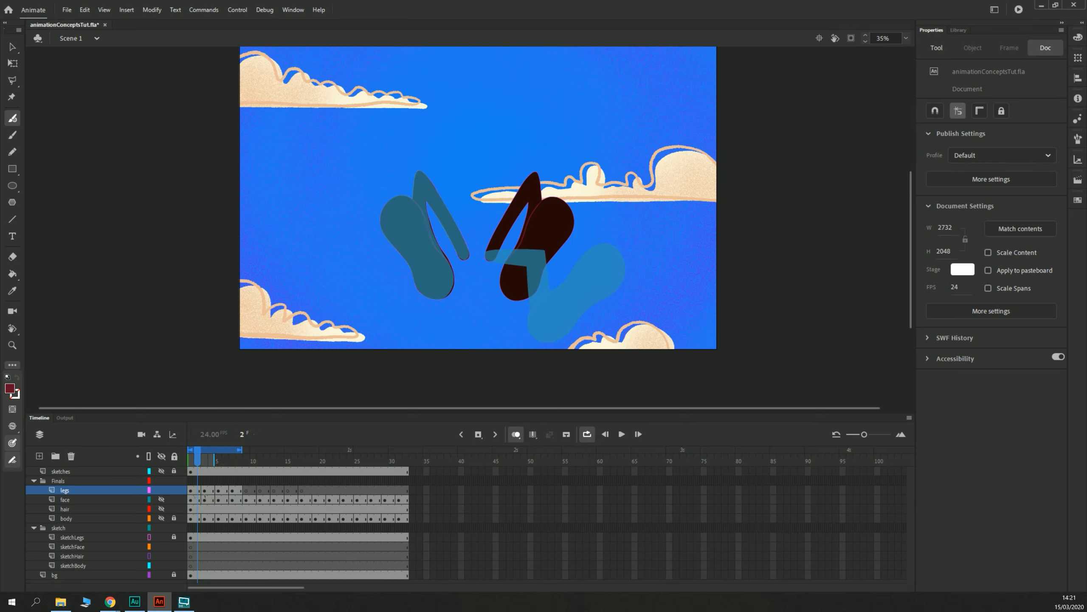
pyautogui.click(189, 462)
pyautogui.press('Return')
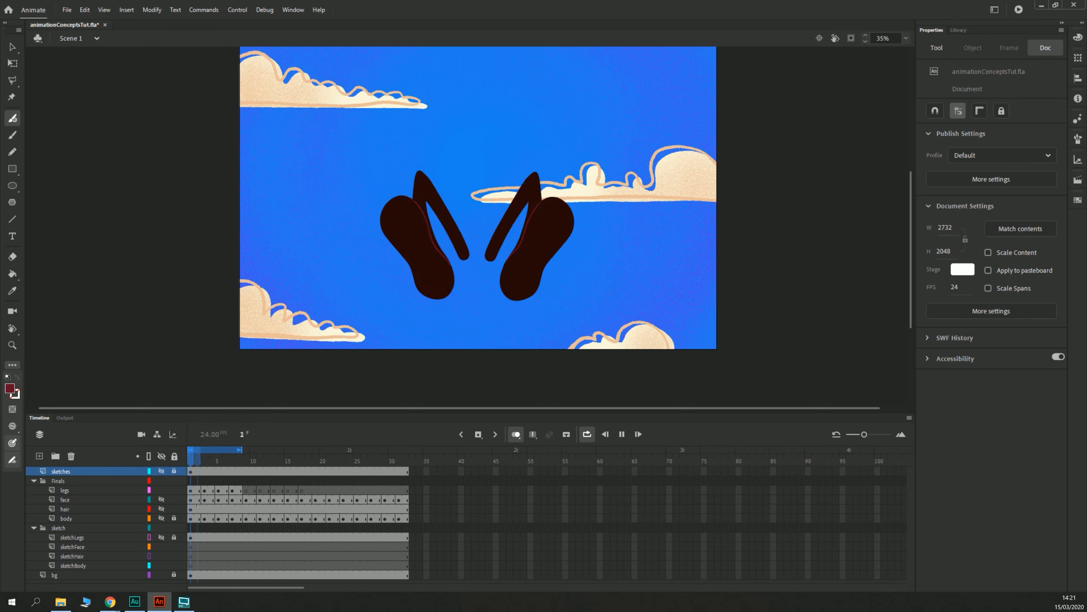
pyautogui.click(194, 491)
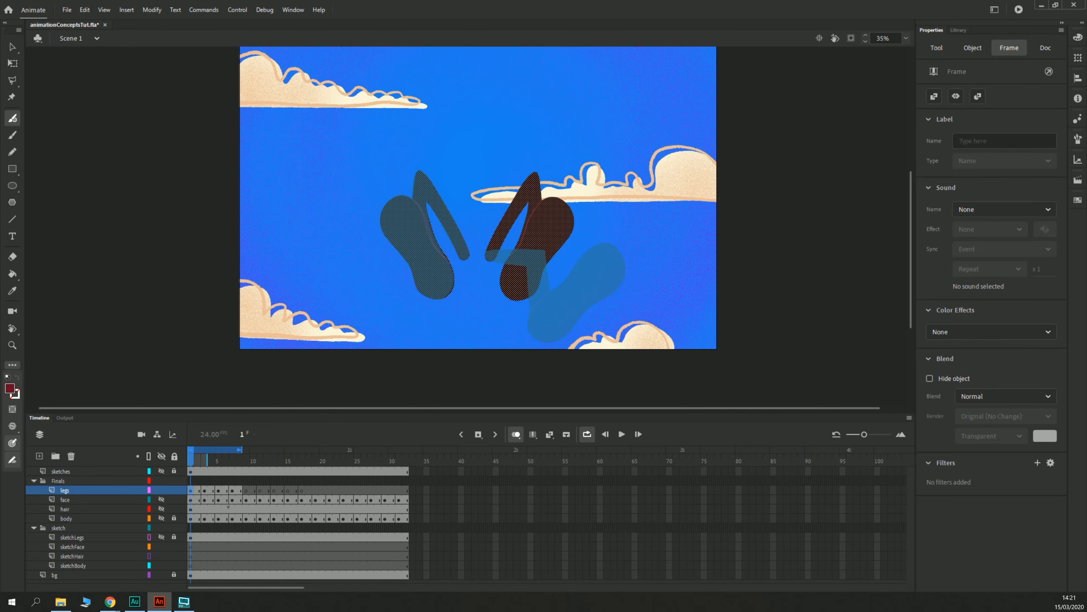
# Step: Duplicate the legs layer's frames 1 to 8 along the timeline until the layer is filled to frame 32
pyautogui.click(205, 491)
pyautogui.click(221, 492)
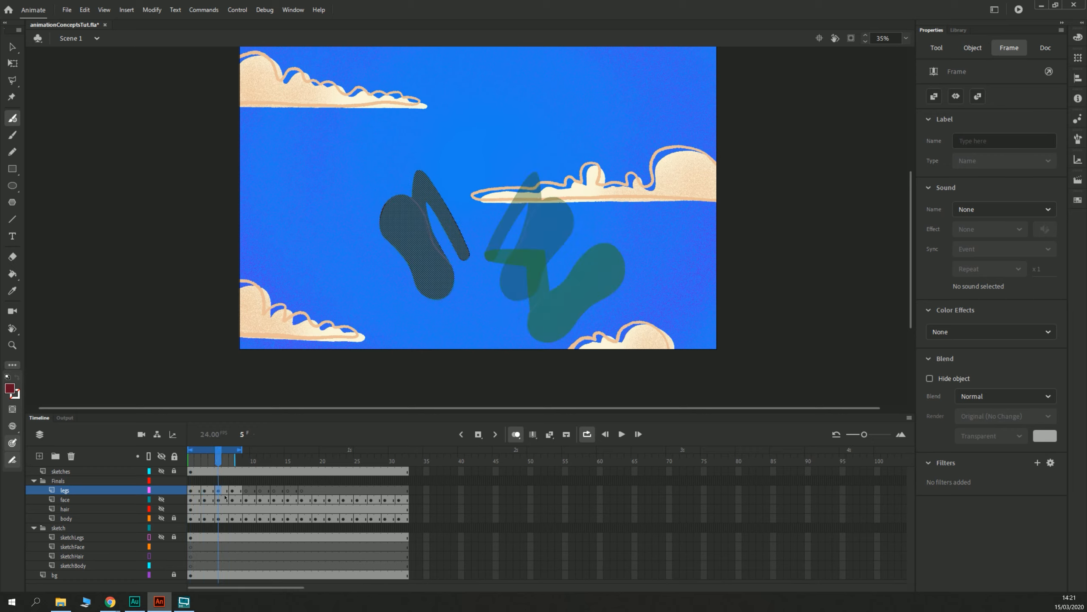
pyautogui.click(233, 491)
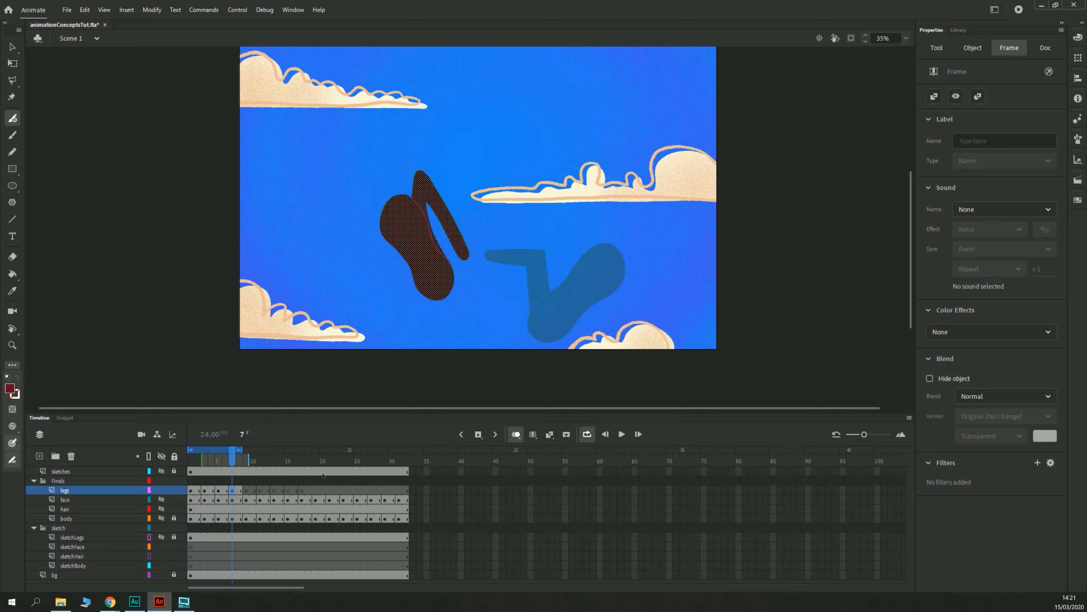
pyautogui.click(204, 491)
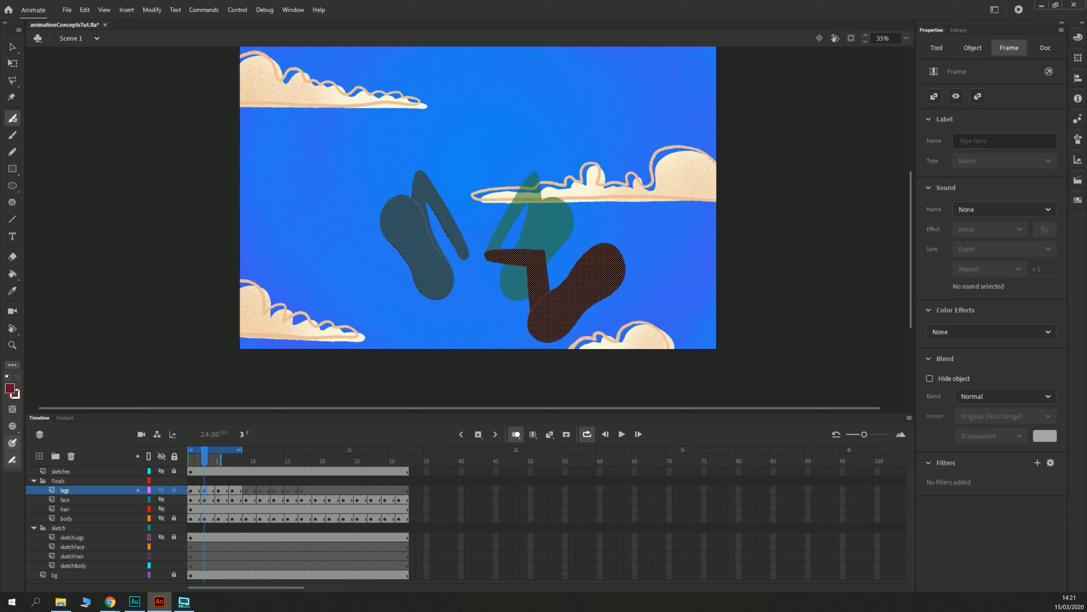
pyautogui.click(197, 491)
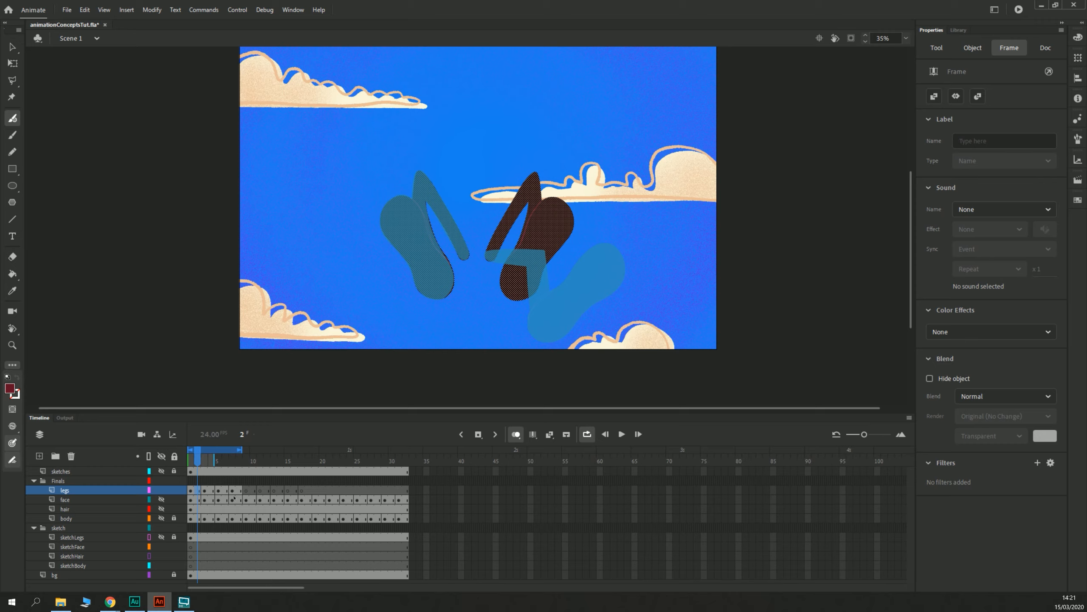
pyautogui.moveTo(238, 490); pyautogui.dragTo(369, 495)
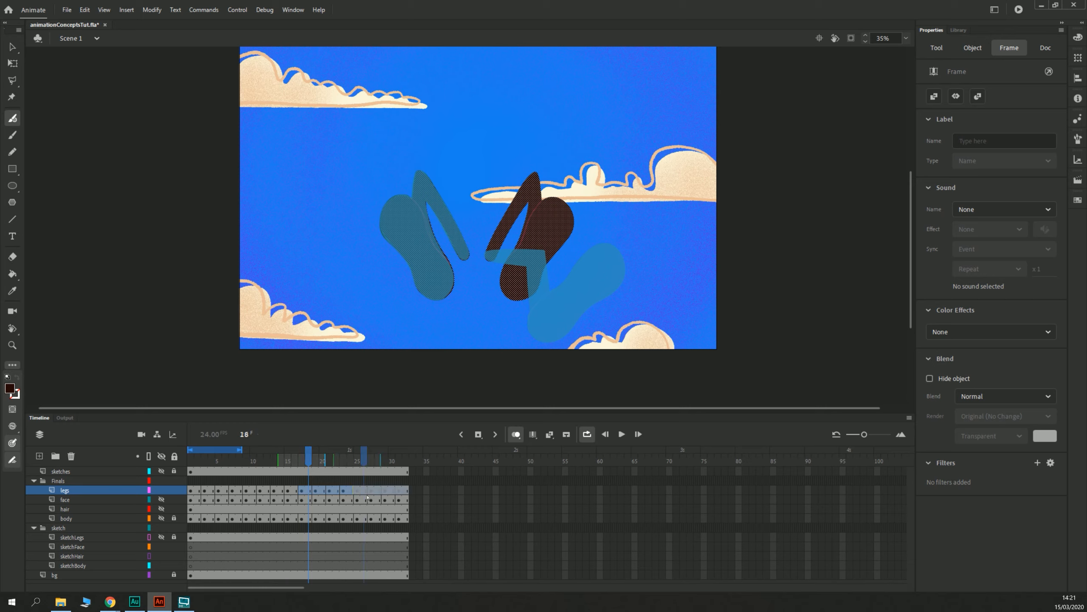
# Step: Delete the extended right leg from frame 3 of the legs layer
pyautogui.click(193, 491)
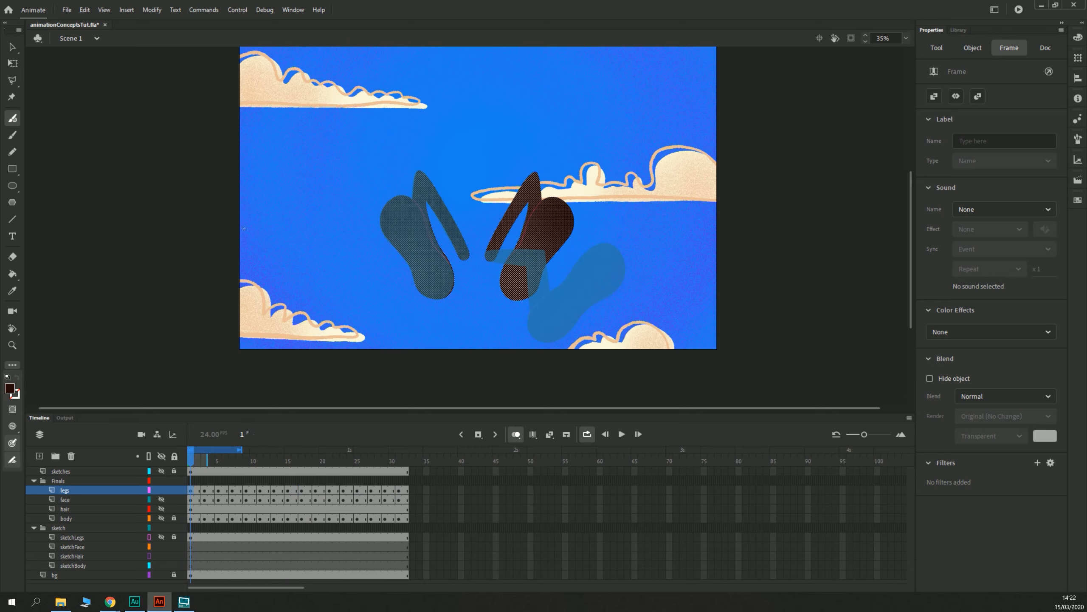
pyautogui.press('v')
pyautogui.click(421, 302)
pyautogui.press('.')
pyautogui.press('.')
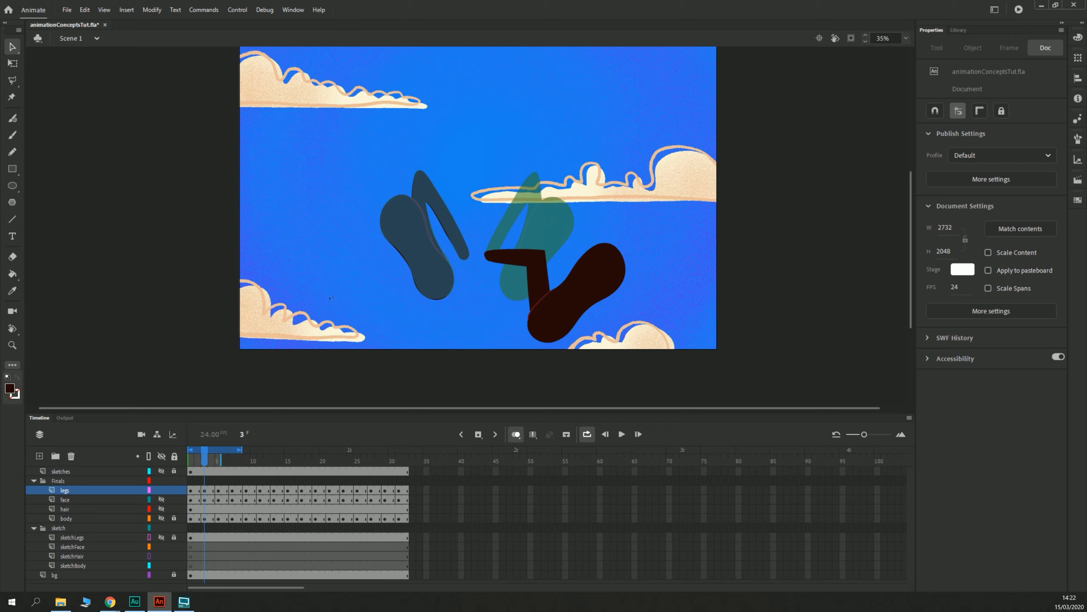
pyautogui.moveTo(630, 373); pyautogui.dragTo(479, 170)
pyautogui.press('Delete')
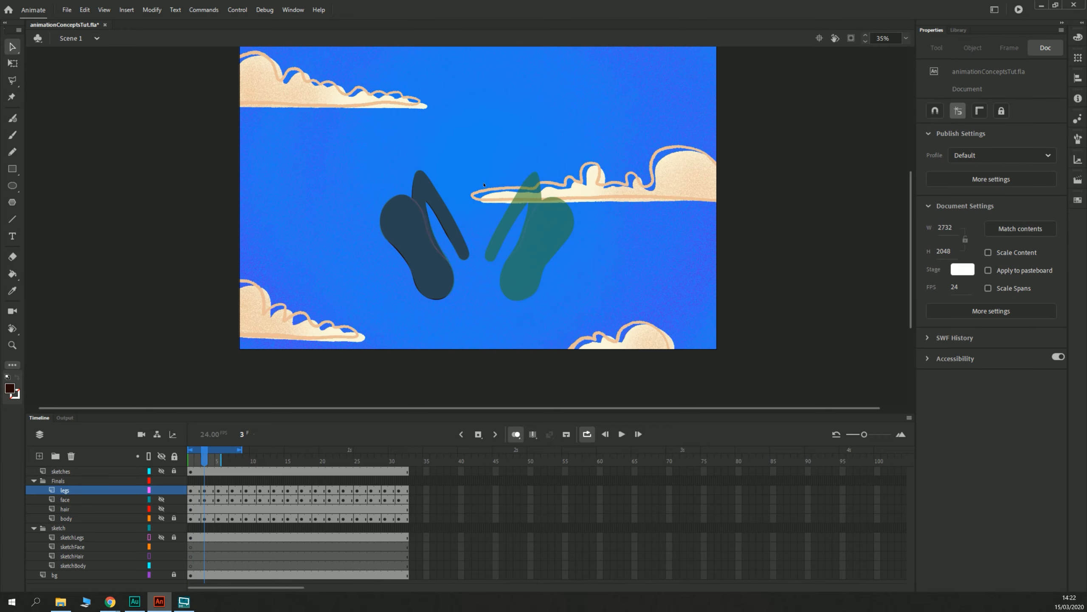
# Step: Delete the duplicated right leg from frame 9, keeping the left leg
pyautogui.press('.')
pyautogui.press('.')
pyautogui.press('.')
pyautogui.press('.')
pyautogui.press('.')
pyautogui.press('.')
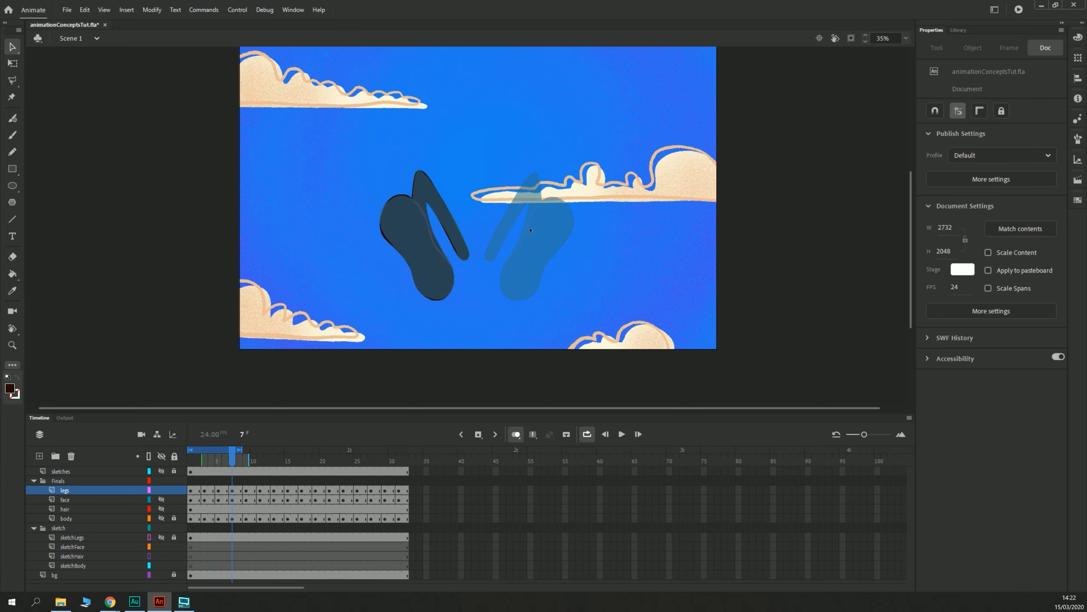
pyautogui.click(538, 242)
pyautogui.moveTo(606, 362); pyautogui.dragTo(479, 150)
pyautogui.press('Delete')
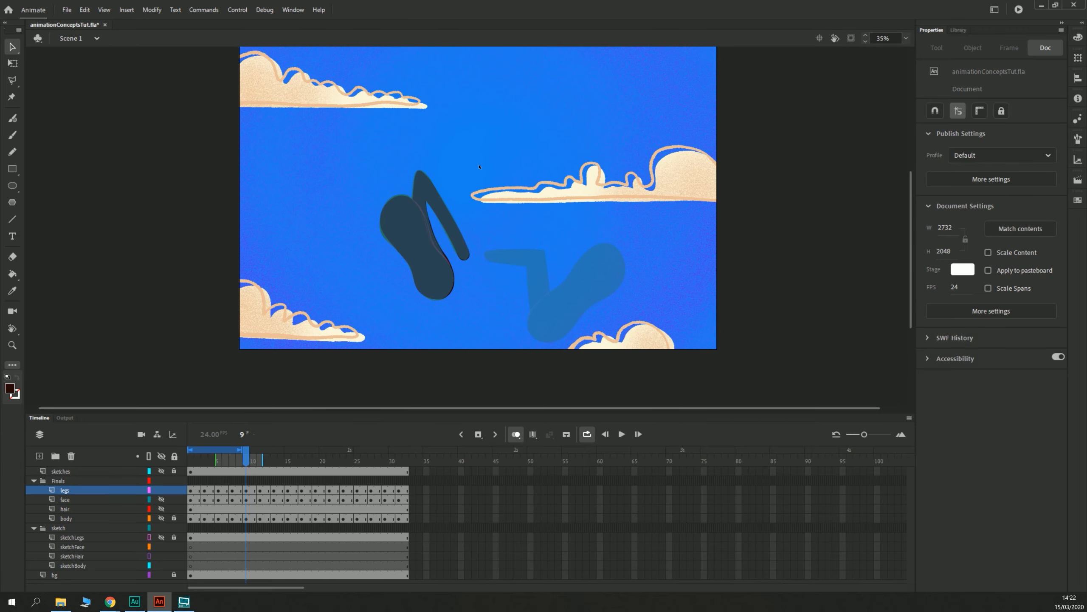
# Step: Delete the extended right leg from frame 11 of the legs layer
pyautogui.press('.')
pyautogui.press('.')
pyautogui.press('.')
pyautogui.moveTo(630, 384); pyautogui.dragTo(482, 190)
pyautogui.press('Delete')
# Step: Delete the duplicated right leg from the keyframe at frame 17
pyautogui.press('.')
pyautogui.press('.')
pyautogui.press('.')
pyautogui.press('.')
pyautogui.press('.')
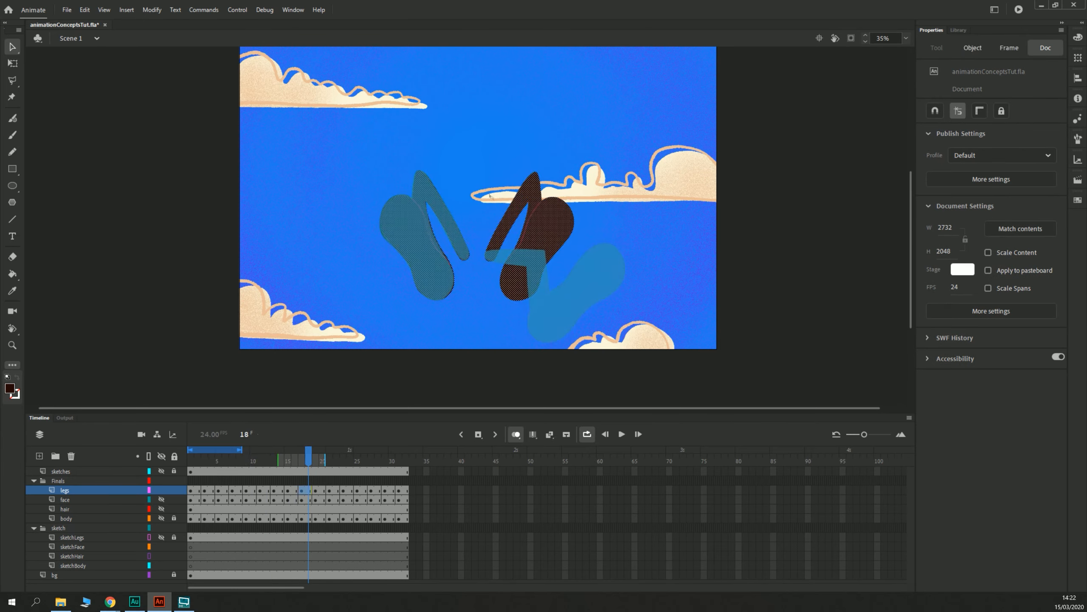
pyautogui.moveTo(580, 362); pyautogui.dragTo(476, 133)
pyautogui.press('Delete')
# Step: Delete the extended right leg and its remaining parts from the keyframe at frame 19
pyautogui.press('.')
pyautogui.press('.')
pyautogui.press('.')
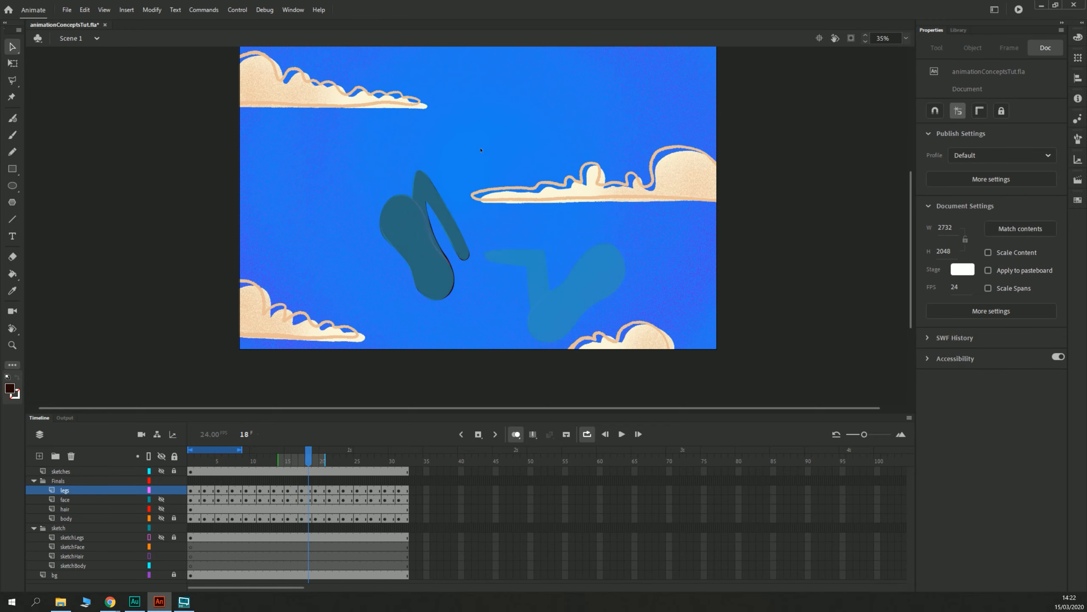
pyautogui.moveTo(625, 374); pyautogui.dragTo(480, 176)
pyautogui.press('Delete')
pyautogui.moveTo(649, 337); pyautogui.dragTo(581, 204)
pyautogui.press('Delete')
# Step: Delete the duplicated right leg from the keyframe at frame 25
pyautogui.press('.')
pyautogui.press('.')
pyautogui.press('.')
pyautogui.press('.')
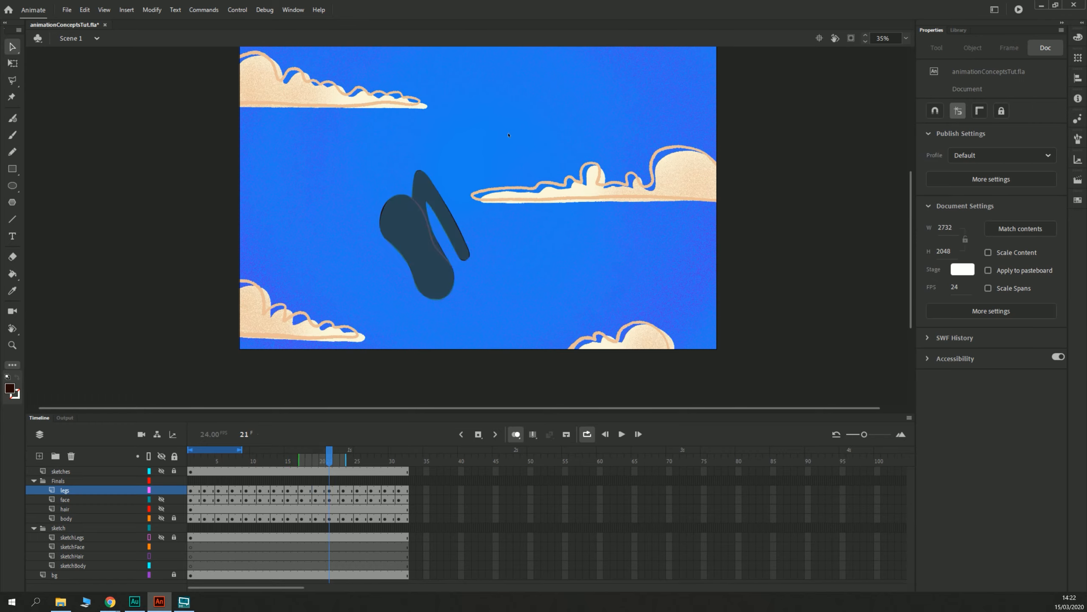
pyautogui.press('.')
pyautogui.press('.')
pyautogui.moveTo(598, 376); pyautogui.dragTo(479, 123)
pyautogui.press('Delete')
# Step: Try to delete the extended right leg from the keyframe at frame 27, and undo the deletion
pyautogui.press('.')
pyautogui.press('.')
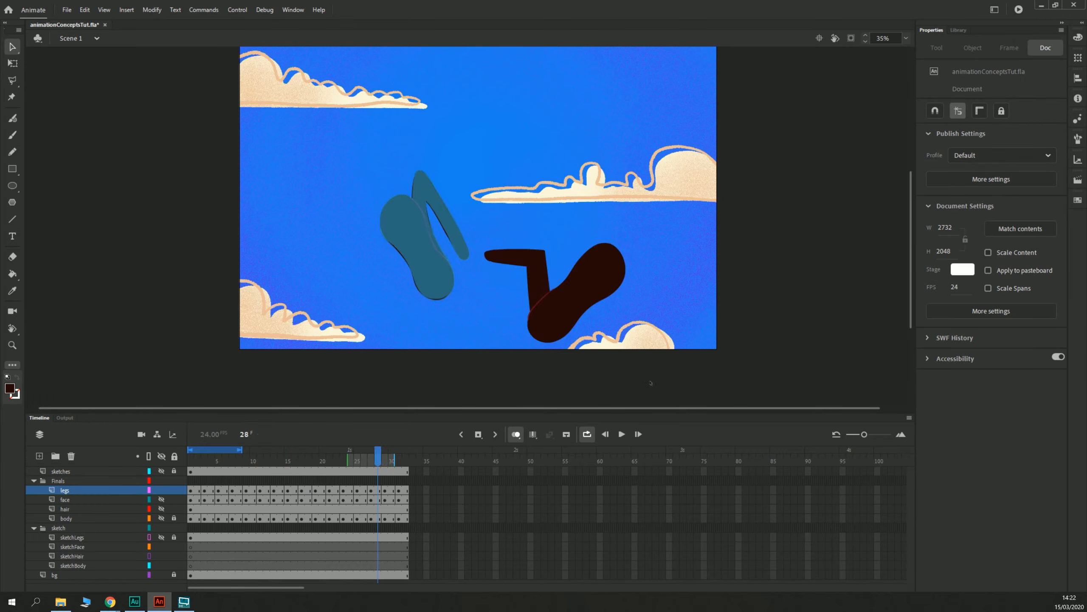
pyautogui.moveTo(650, 383); pyautogui.dragTo(484, 161)
pyautogui.press('Delete')
pyautogui.press('.')
pyautogui.press('.')
pyautogui.press('.')
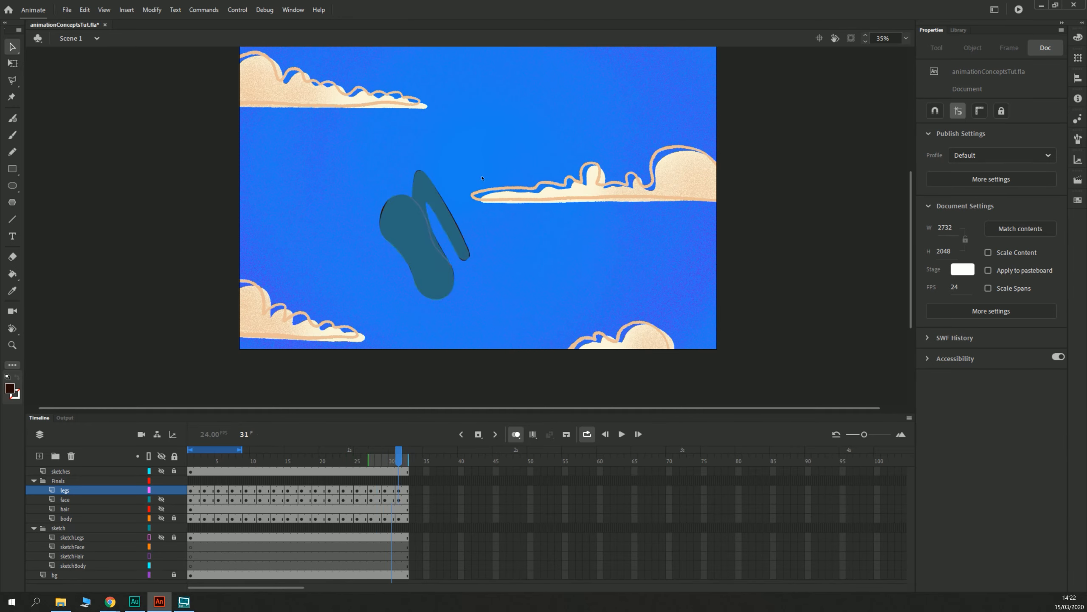
pyautogui.hotkey('ctrl', 'z')
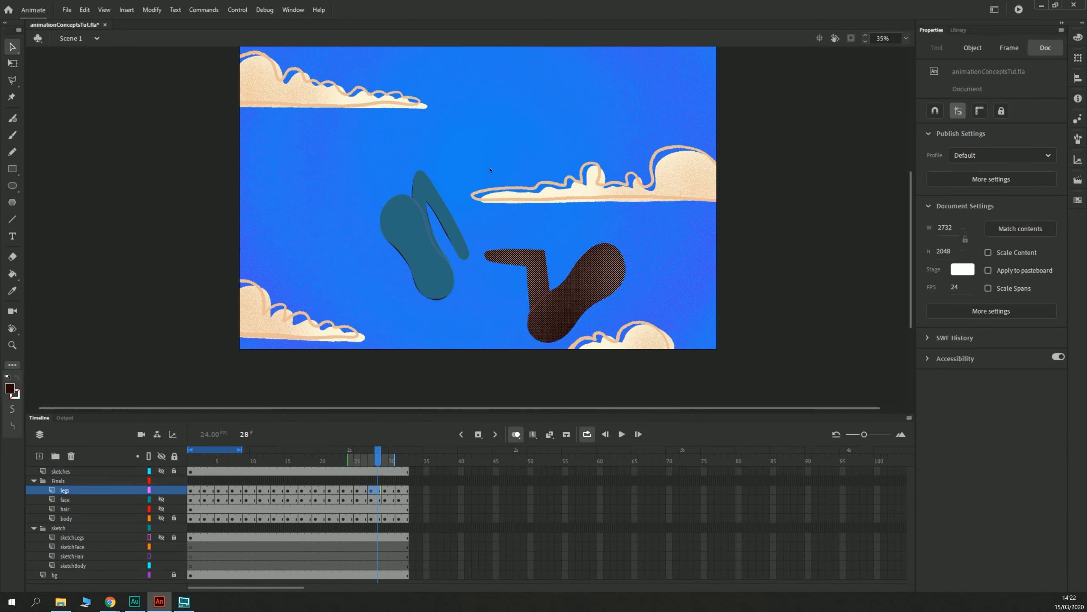
# Step: Cut the extended right leg from the keyframe at frame 27 and paste it in place on frame 31
pyautogui.moveTo(642, 382); pyautogui.dragTo(480, 175)
pyautogui.rightClick(529, 254)
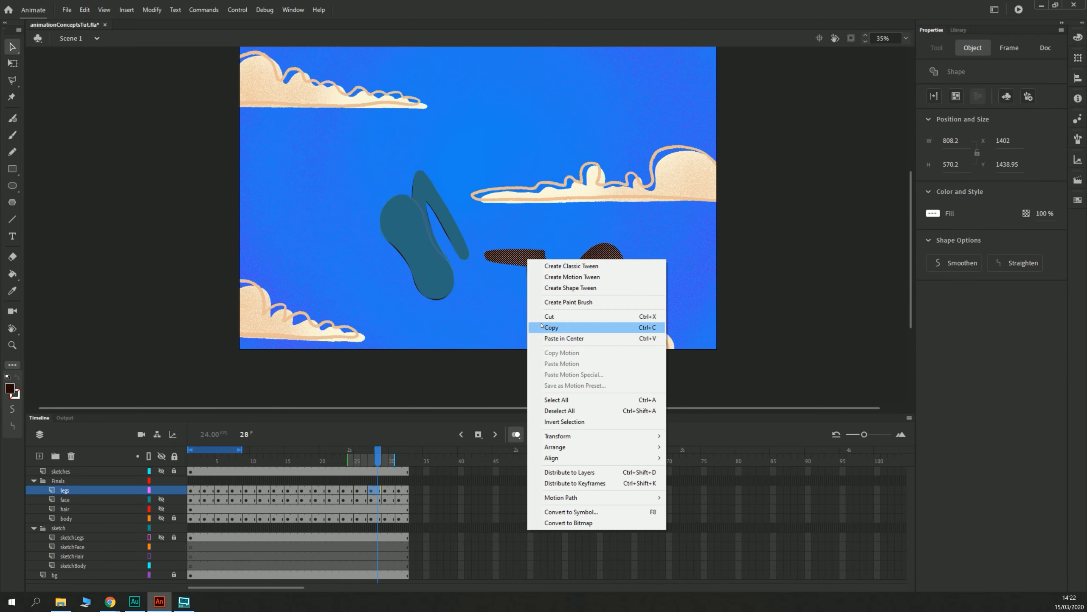
pyautogui.click(552, 316)
pyautogui.click(398, 491)
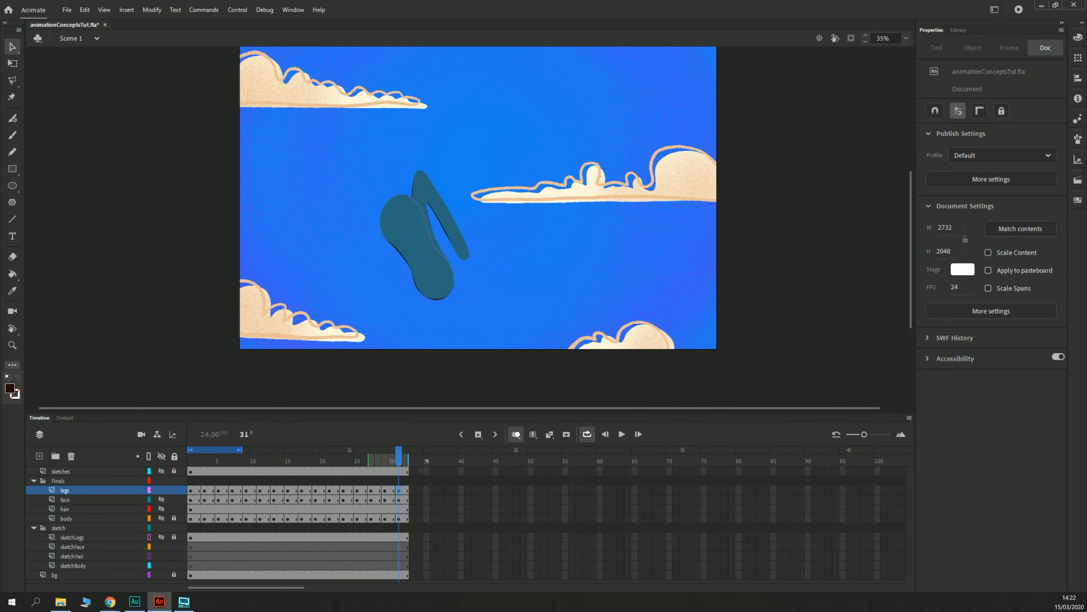
pyautogui.rightClick(501, 161)
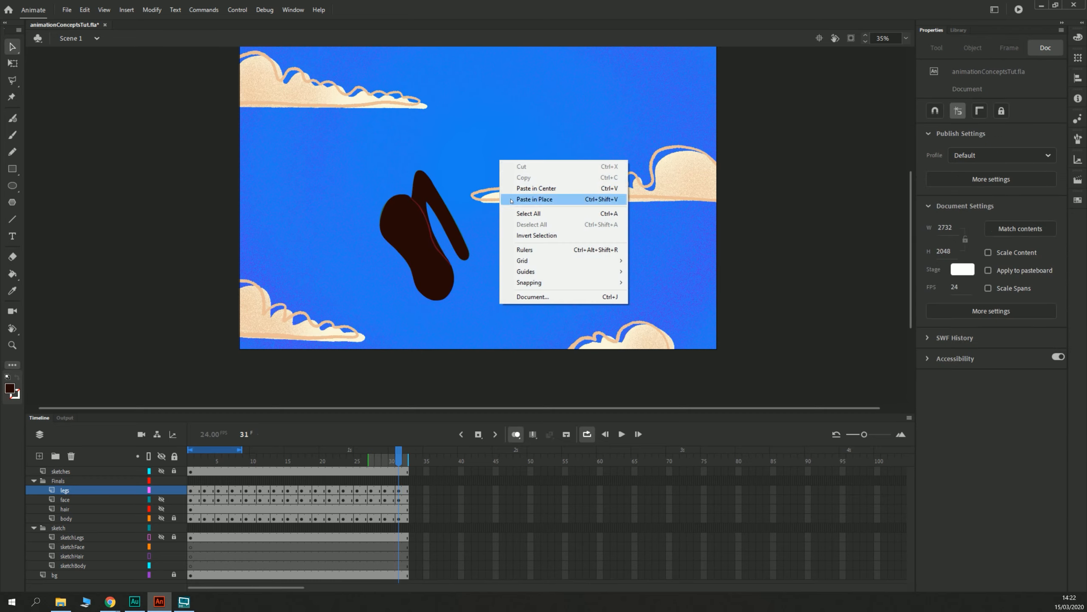
pyautogui.click(557, 202)
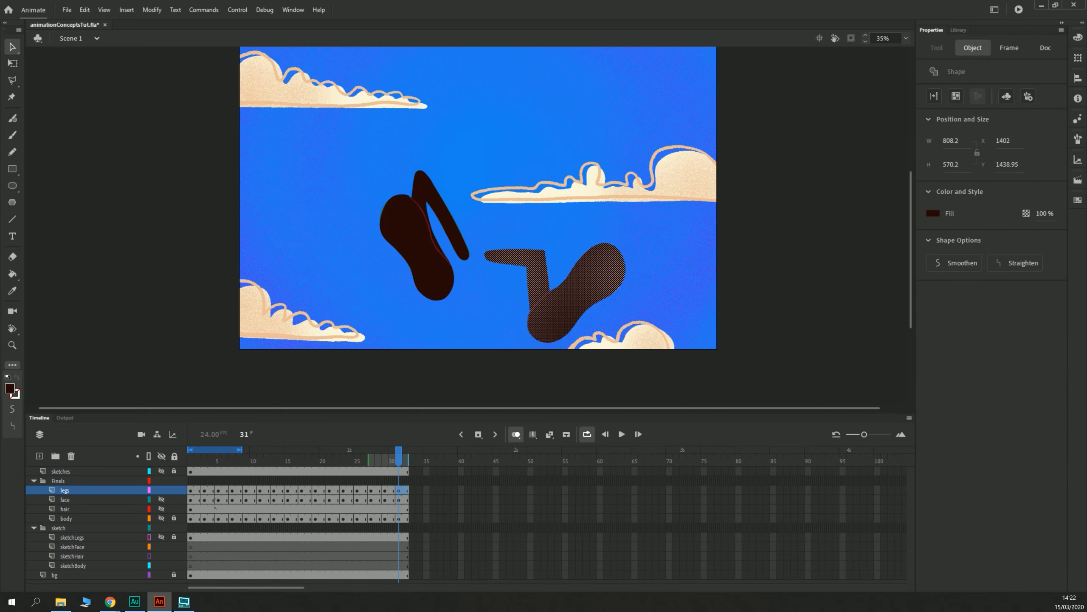
# Step: Turn off loop playback, play the full timeline to frame 32 and return to frame 1
pyautogui.press('Return')
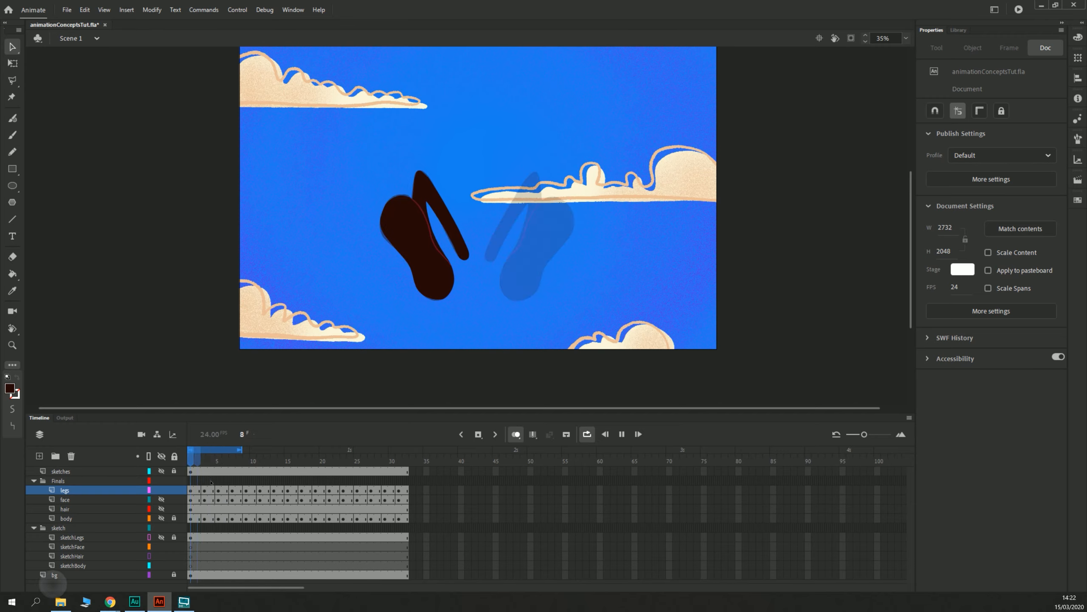
pyautogui.press('Return')
pyautogui.press('Return')
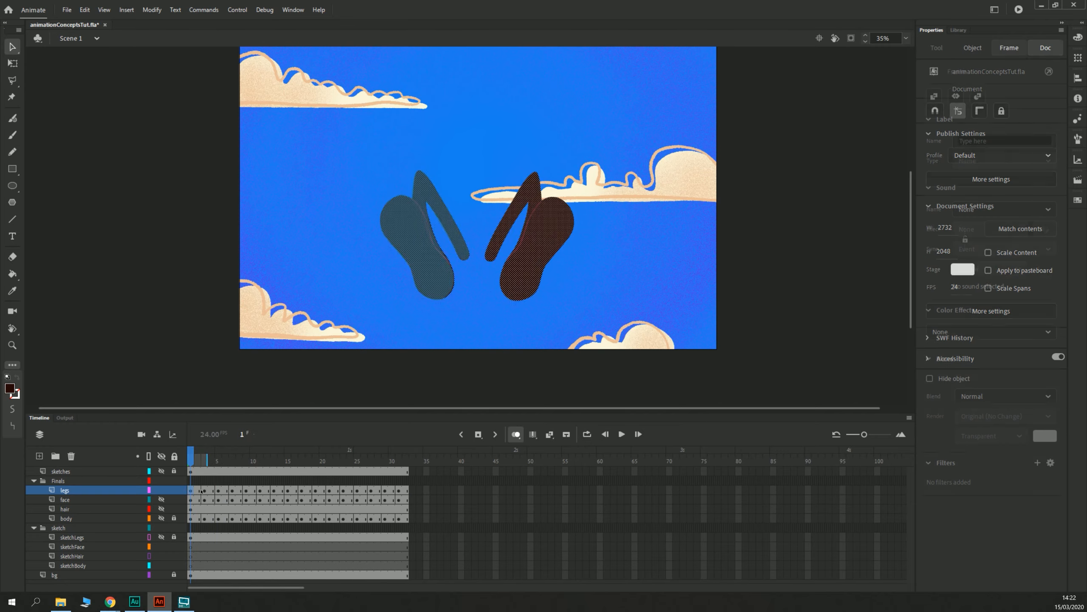
pyautogui.press('Return')
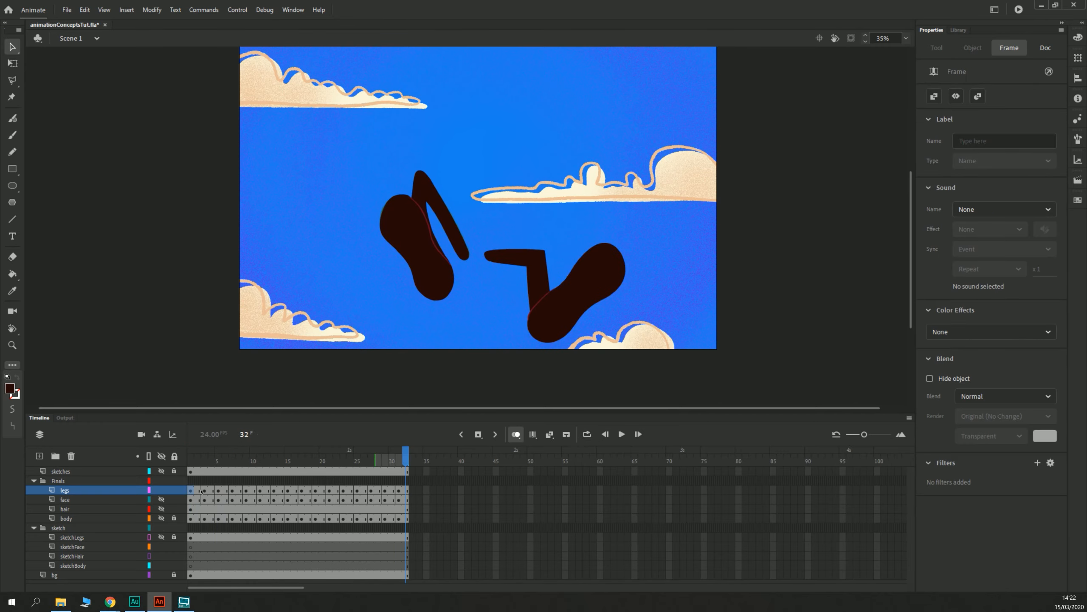
pyautogui.hotkey('shift', ',')
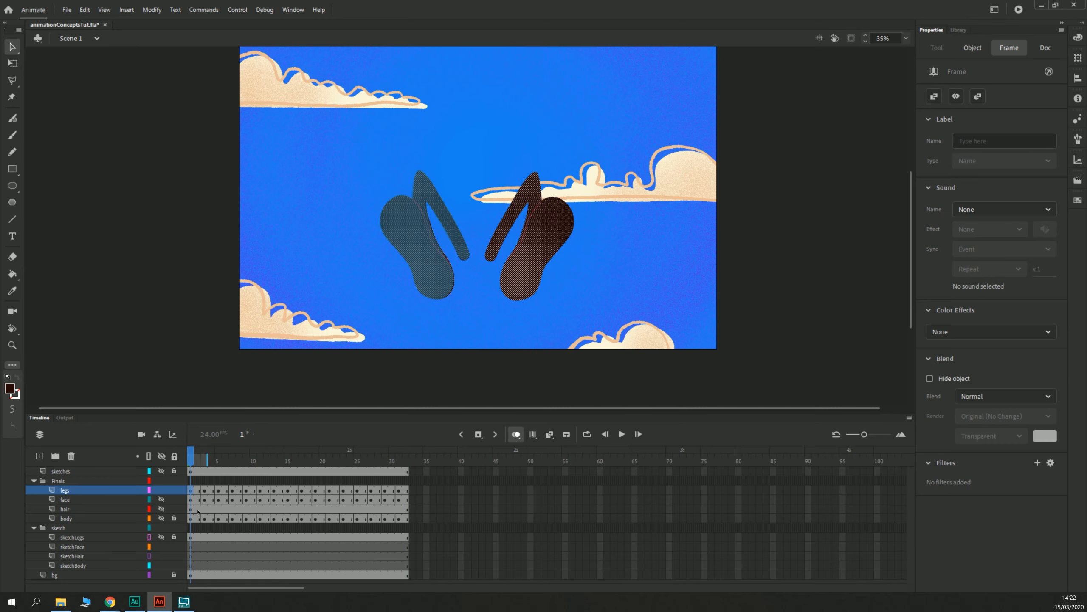
# Step: Copy the legs layer's frame 31 and paste it into frame 1 of the sketchFace layer
pyautogui.click(397, 493)
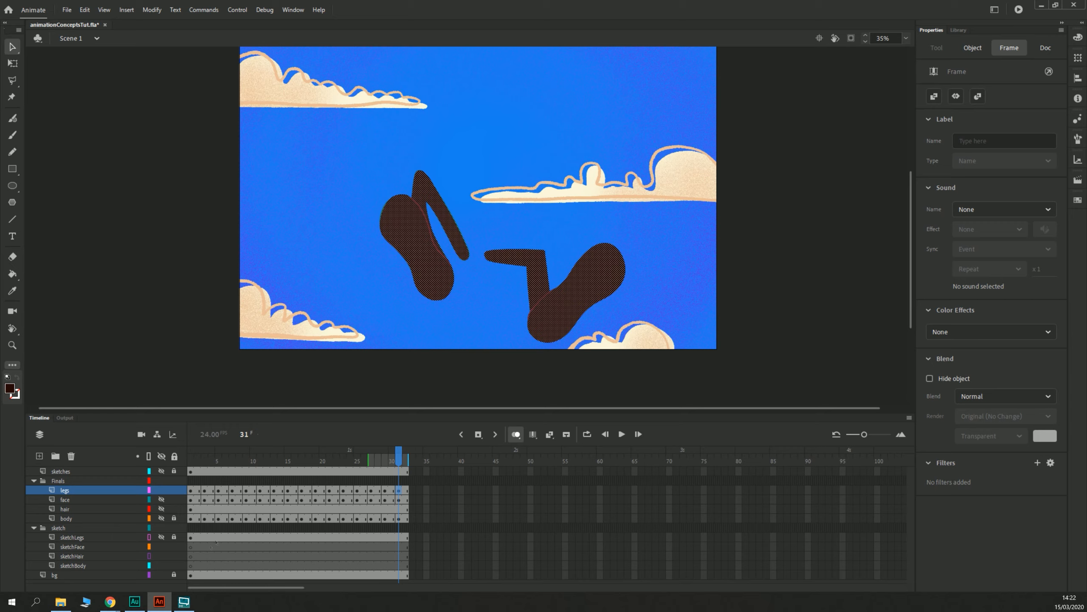
pyautogui.click(191, 547)
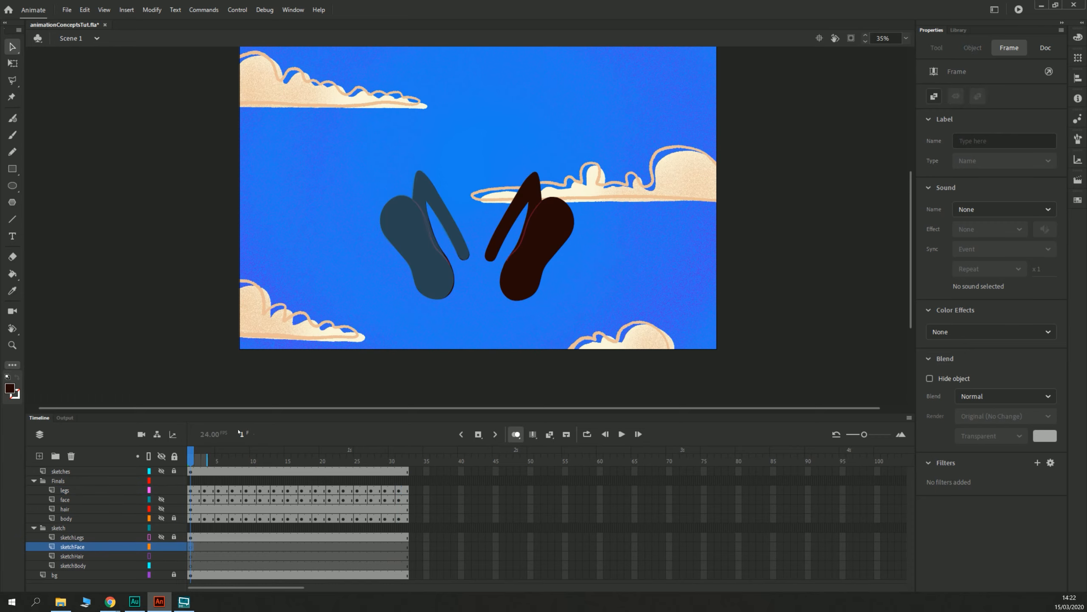
pyautogui.hotkey('ctrl', 'v')
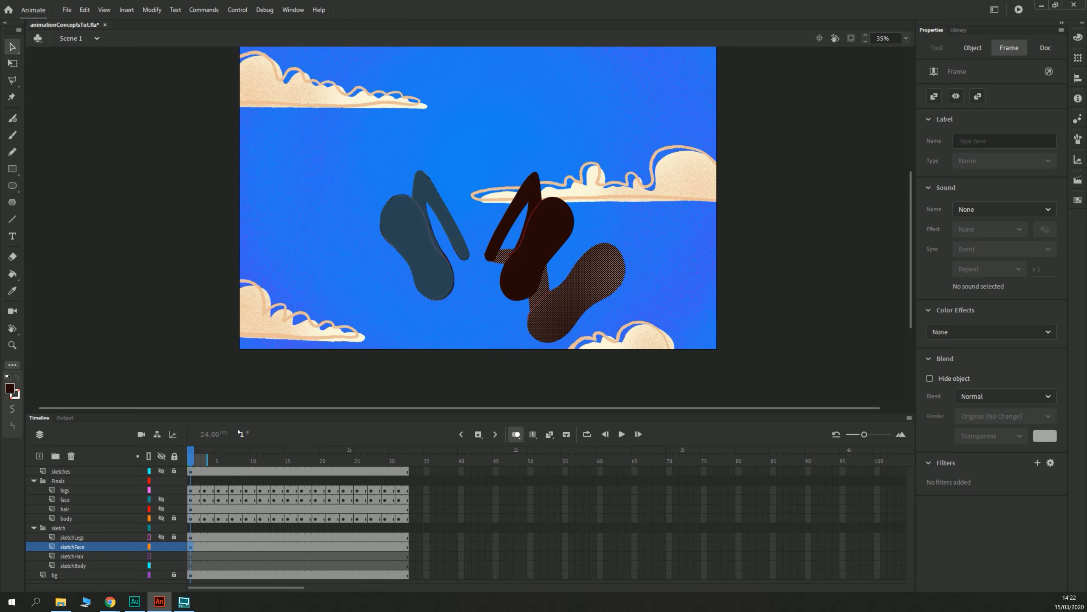
# Step: Show the sketchFace layer as outlines and lock it, and make the sketchLegs layer visible
pyautogui.click(149, 546)
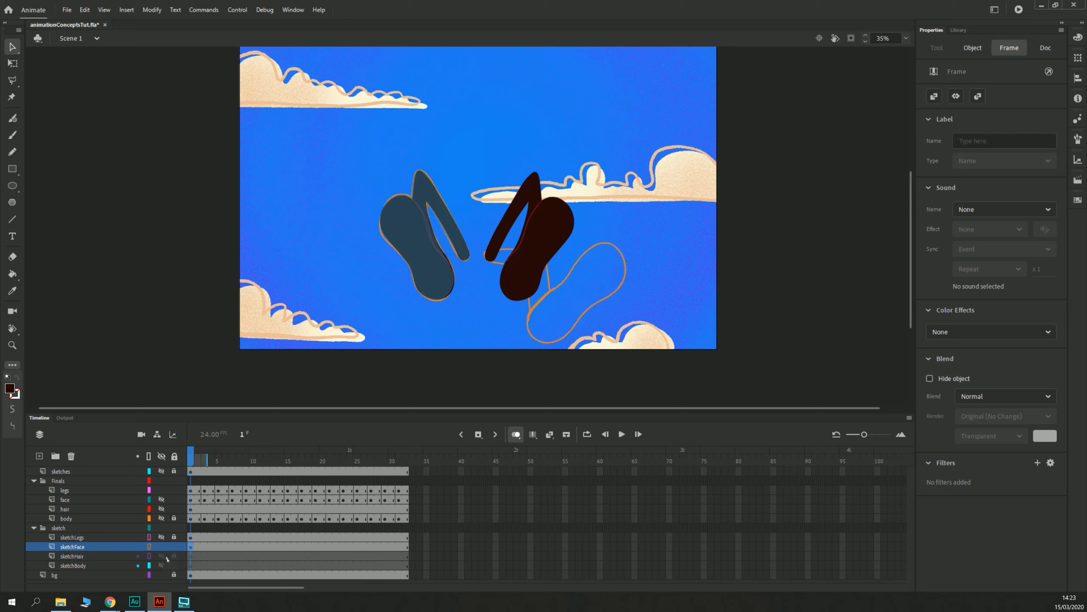
pyautogui.click(161, 537)
pyautogui.click(174, 546)
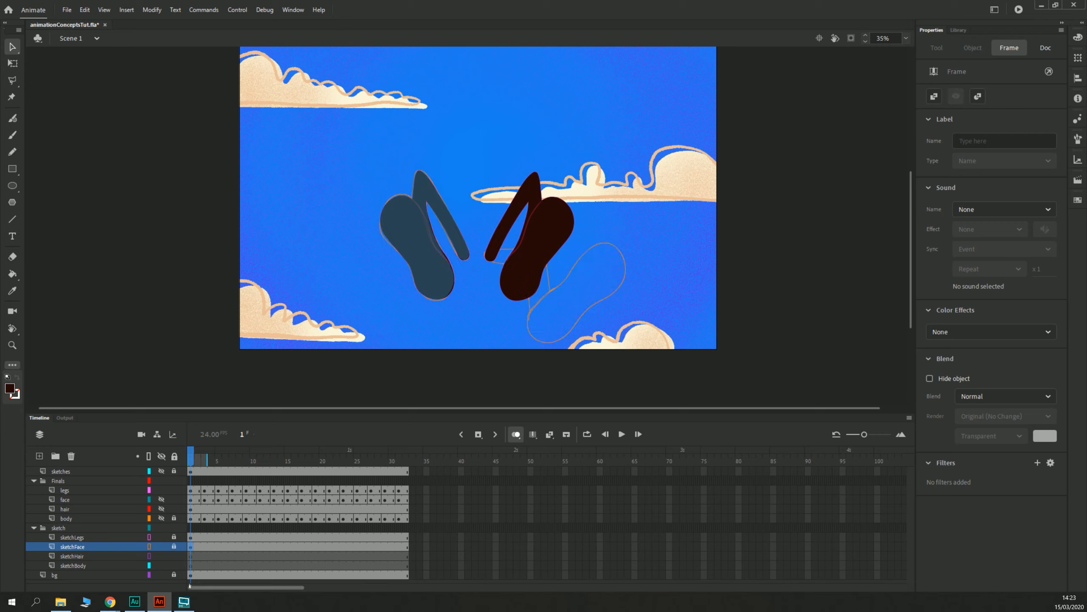
# Step: Turn off onion skinning and examine the leg poses on frames 3, 31 and 1 of the legs layer
pyautogui.click(204, 490)
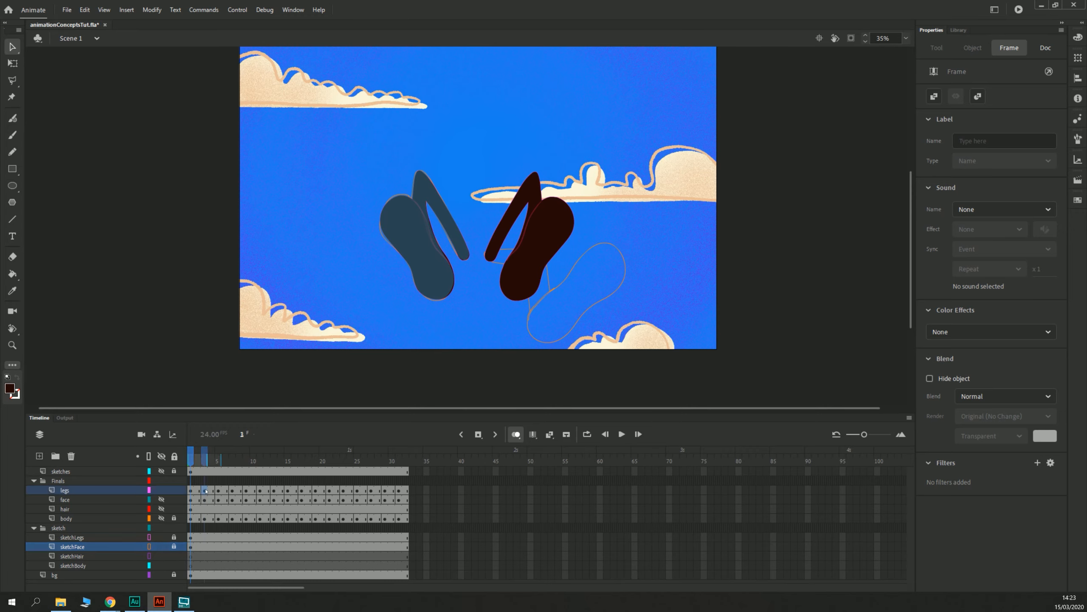
pyautogui.hotkey('ctrl', '=')
pyautogui.moveTo(600, 278); pyautogui.dragTo(302, 220)
pyautogui.click(515, 435)
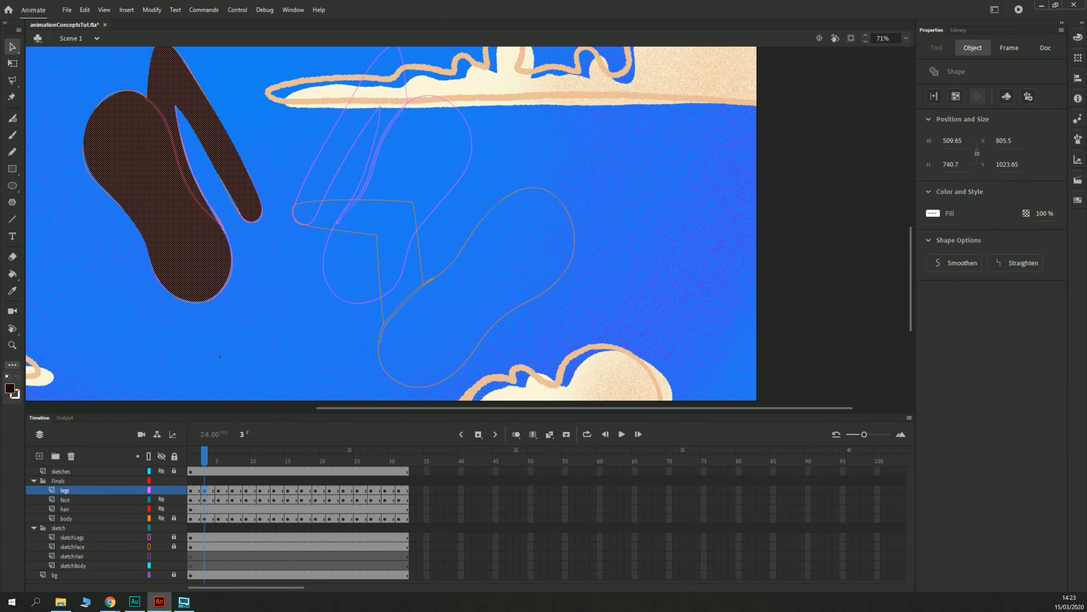
pyautogui.hotkey('ctrl', '-')
pyautogui.click(152, 265)
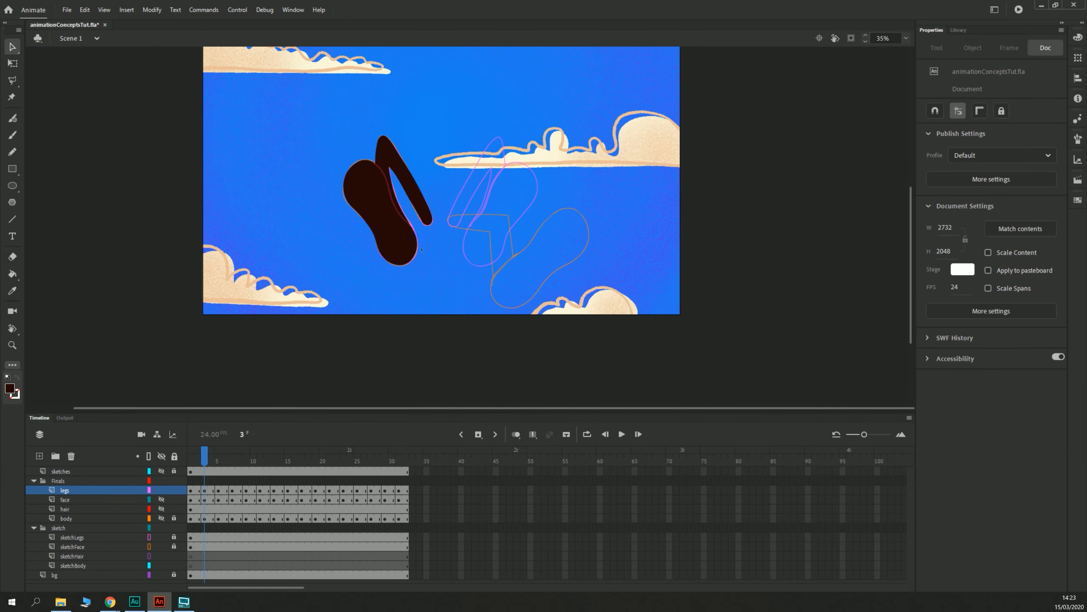
pyautogui.moveTo(422, 250); pyautogui.dragTo(364, 276)
pyautogui.hotkey('ctrl', '=')
pyautogui.moveTo(480, 324); pyautogui.dragTo(330, 311)
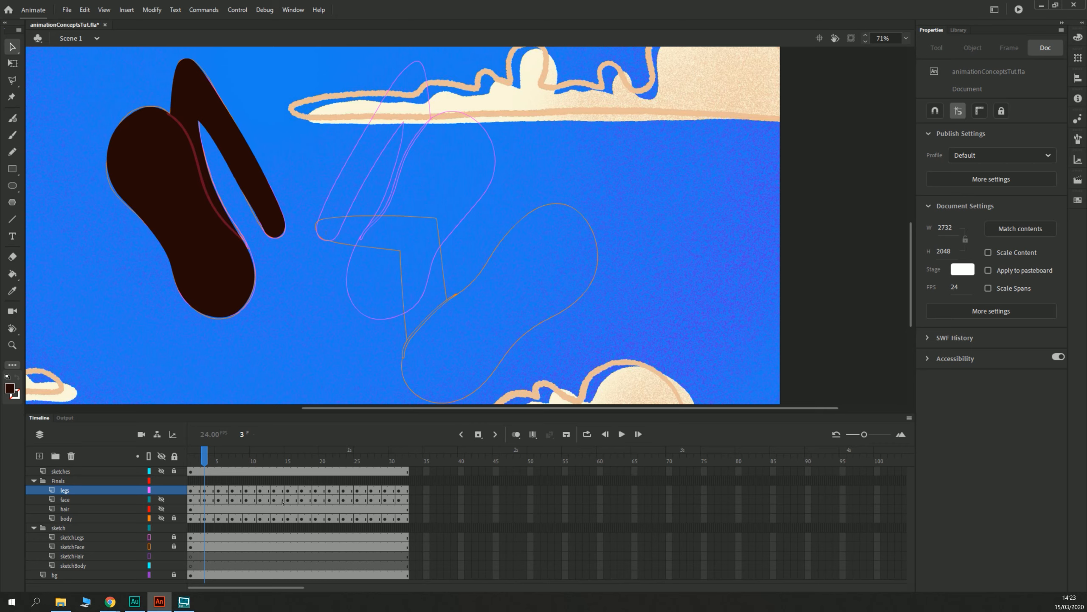
pyautogui.click(399, 491)
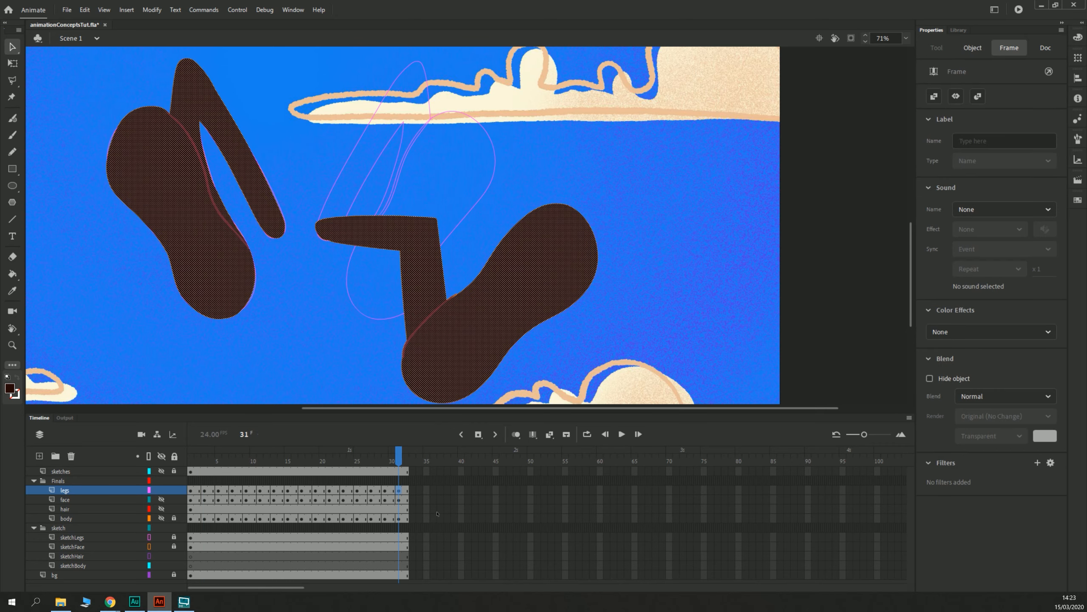
pyautogui.click(192, 490)
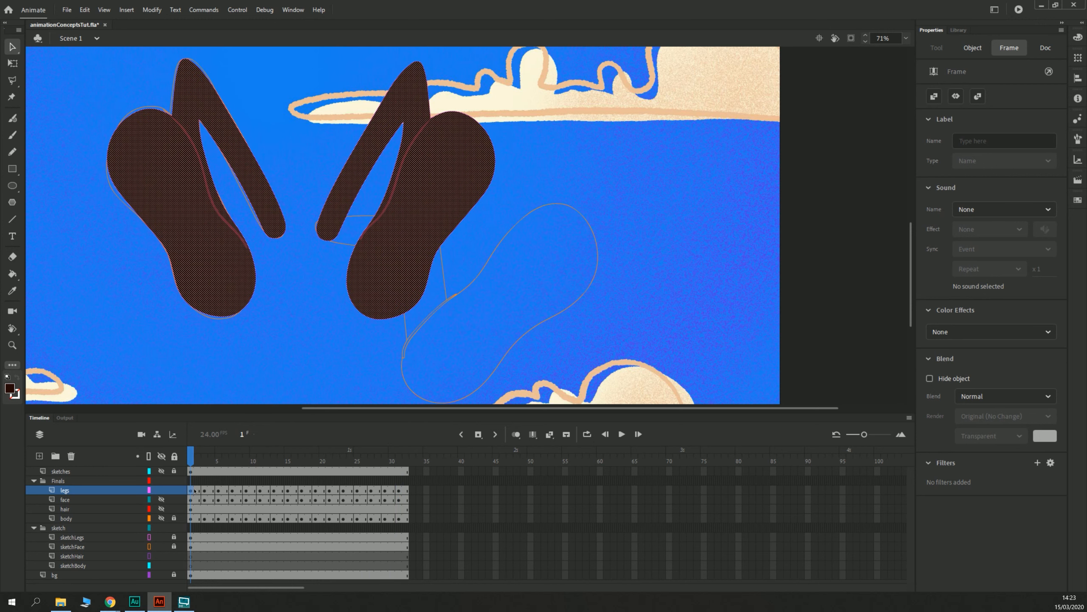
# Step: Add a new layer above legs in the Finals folder and name it leg2
pyautogui.click(39, 456)
pyautogui.click(67, 491)
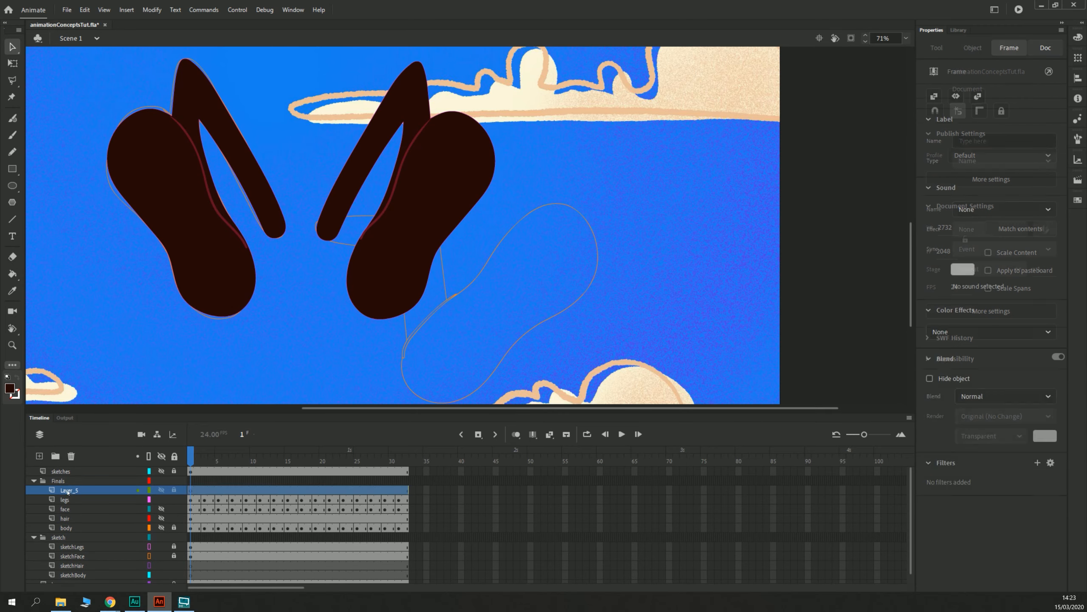
pyautogui.doubleClick(68, 490)
pyautogui.write('legs')
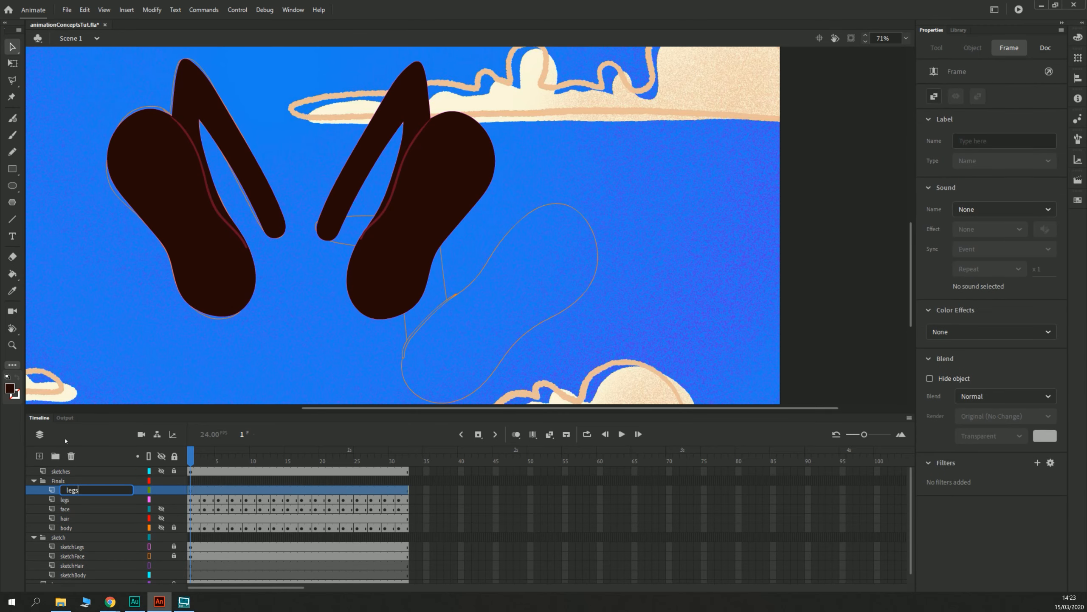
pyautogui.press('BackSpace')
pyautogui.write('2')
pyautogui.press('Return')
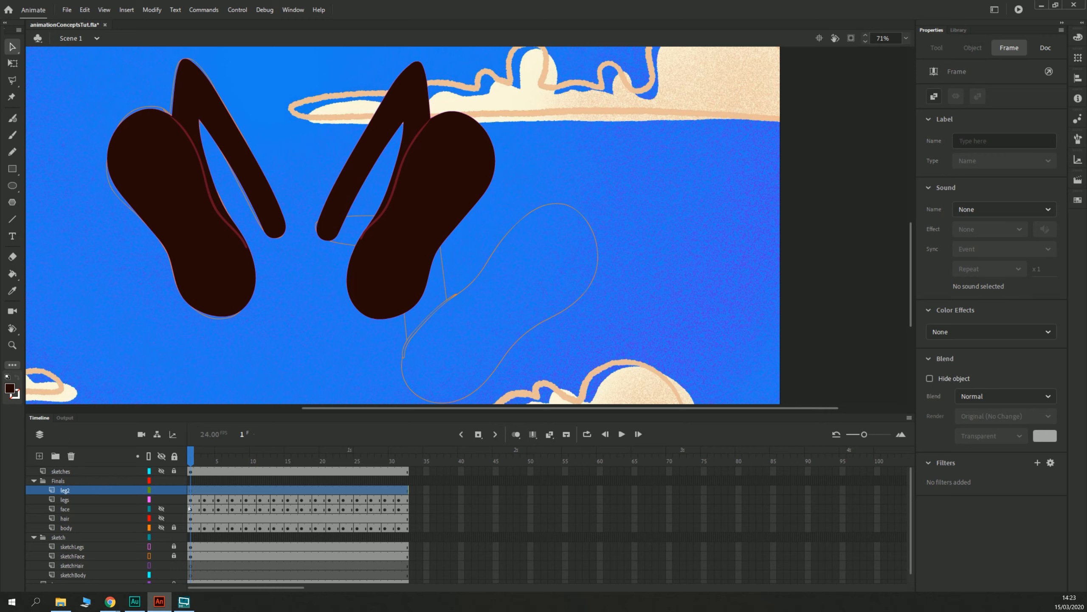
# Step: Cut the bent right leg from frame 1 of the legs layer and paste it in place on frame 1 of leg2
pyautogui.moveTo(535, 342); pyautogui.dragTo(304, 52)
pyautogui.hotkey('ctrl', 'x')
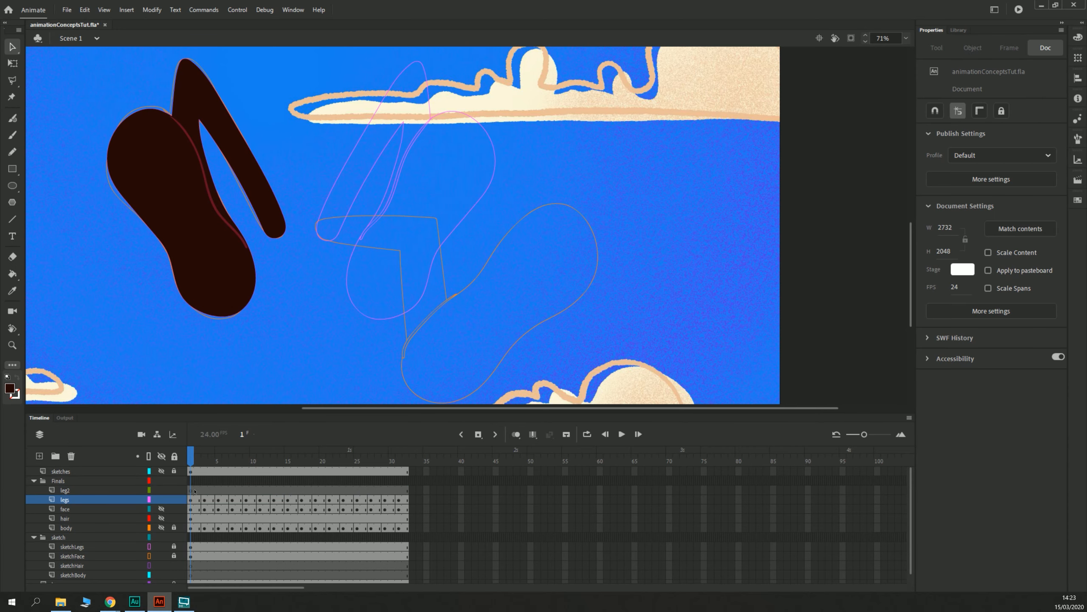
pyautogui.click(194, 488)
pyautogui.hotkey('ctrl', 'shift', 'v')
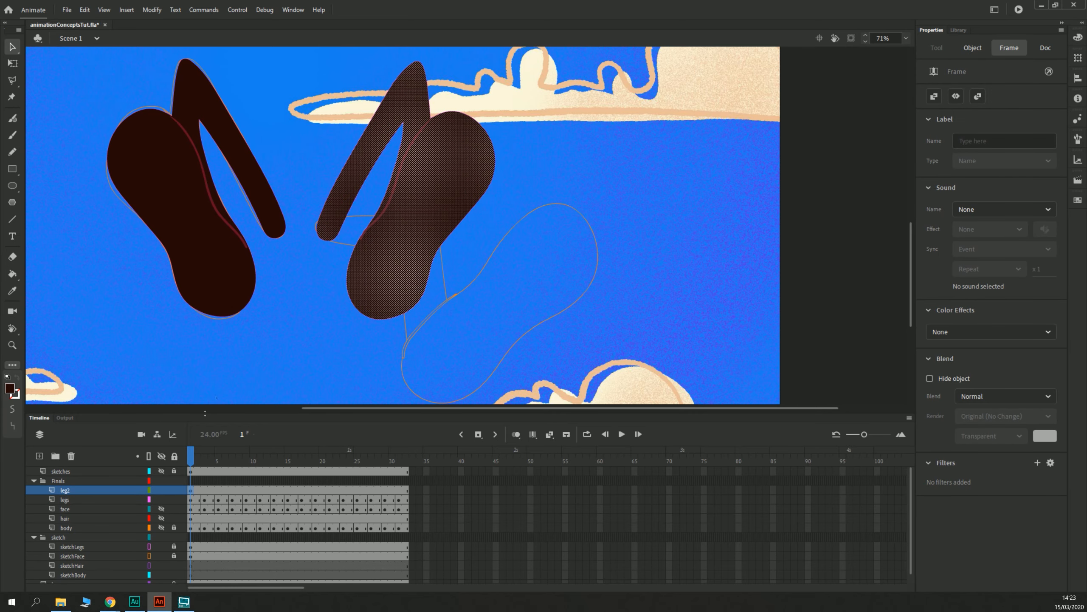
# Step: Move the extended right leg from frame 31 of the legs layer in place into a blank keyframe at frame 3 of leg2
pyautogui.click(205, 491)
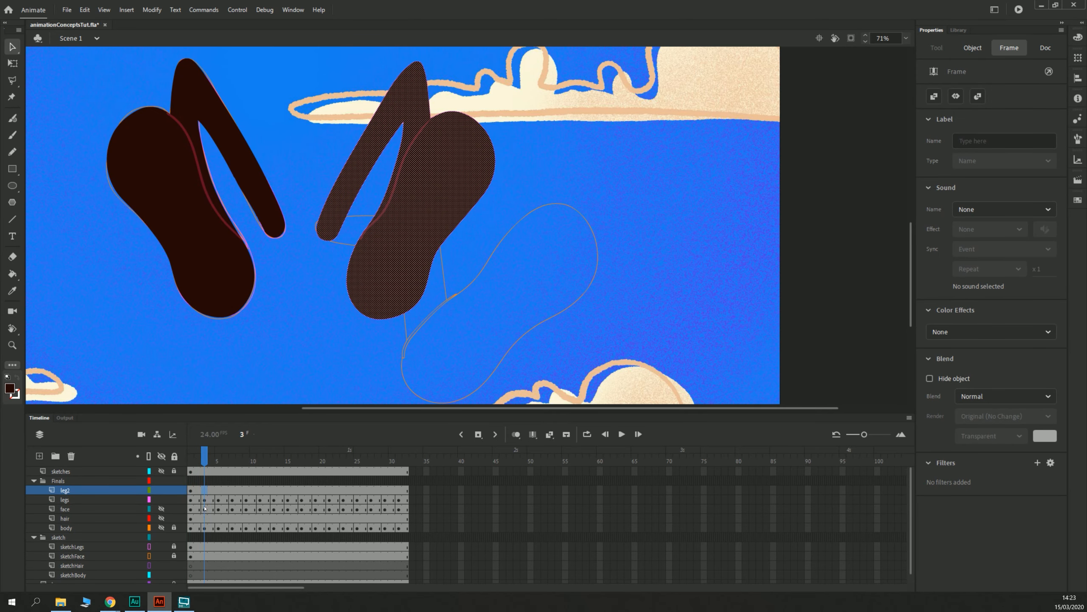
pyautogui.press('F7')
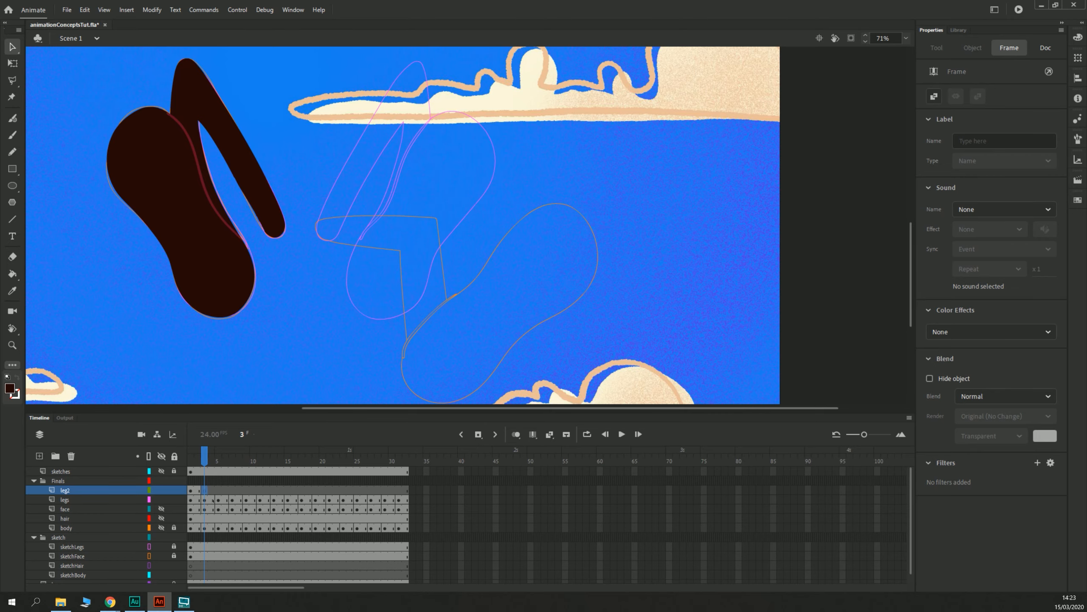
pyautogui.click(398, 499)
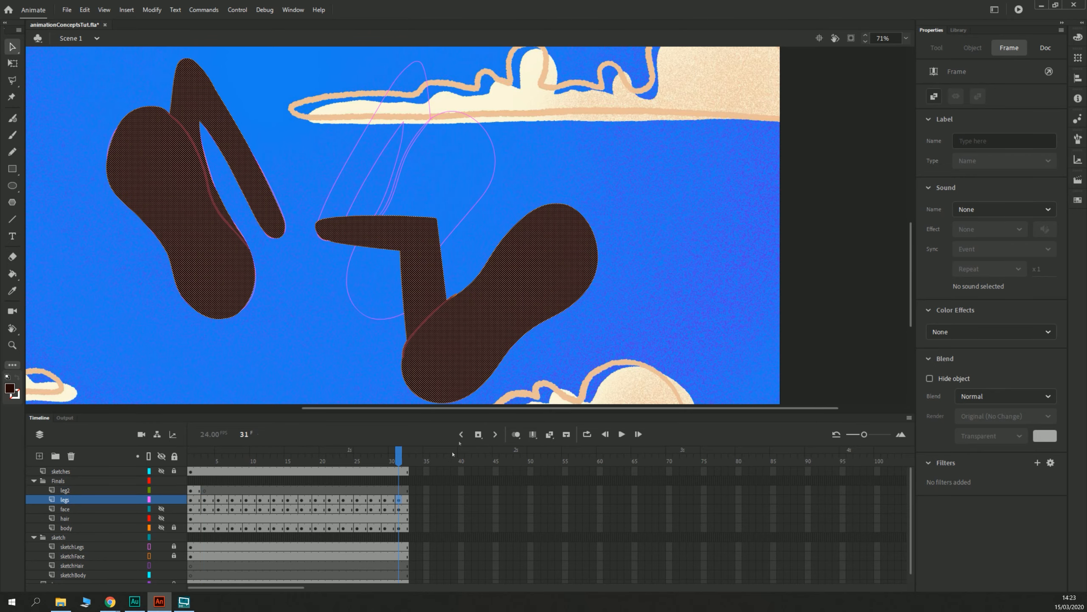
pyautogui.scroll(-2, 322, 336)
pyautogui.moveTo(637, 396); pyautogui.dragTo(302, 129)
pyautogui.press('Delete')
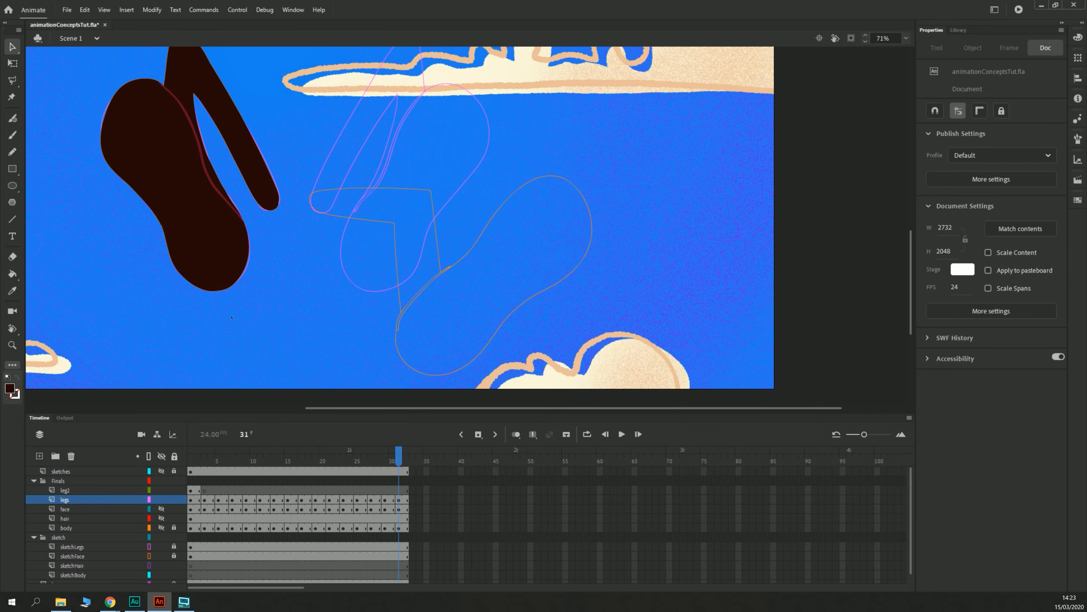
pyautogui.click(205, 490)
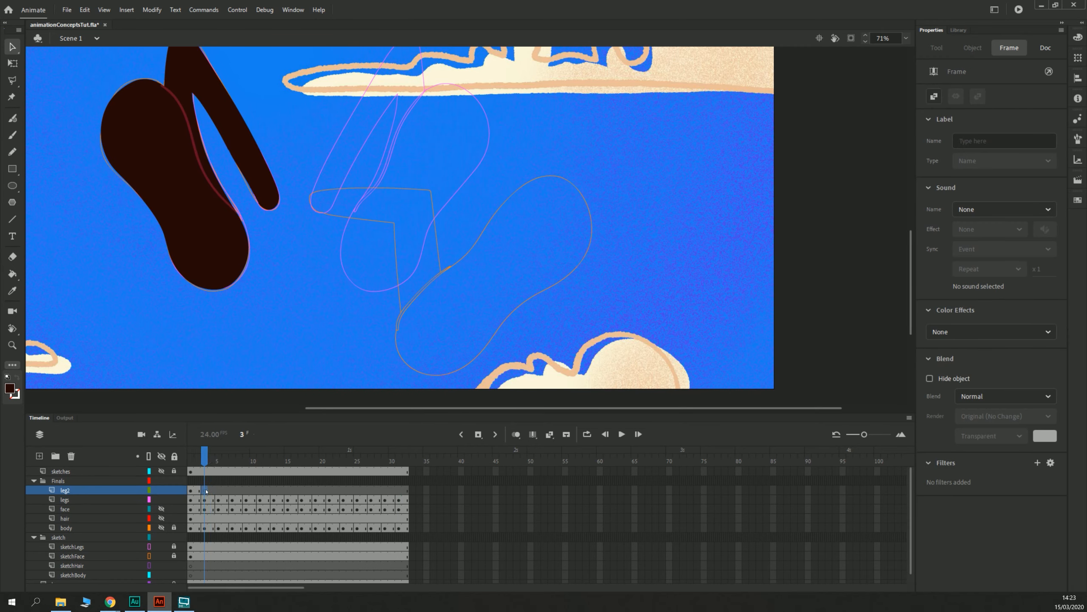
pyautogui.hotkey('ctrl', 'shift', 'v')
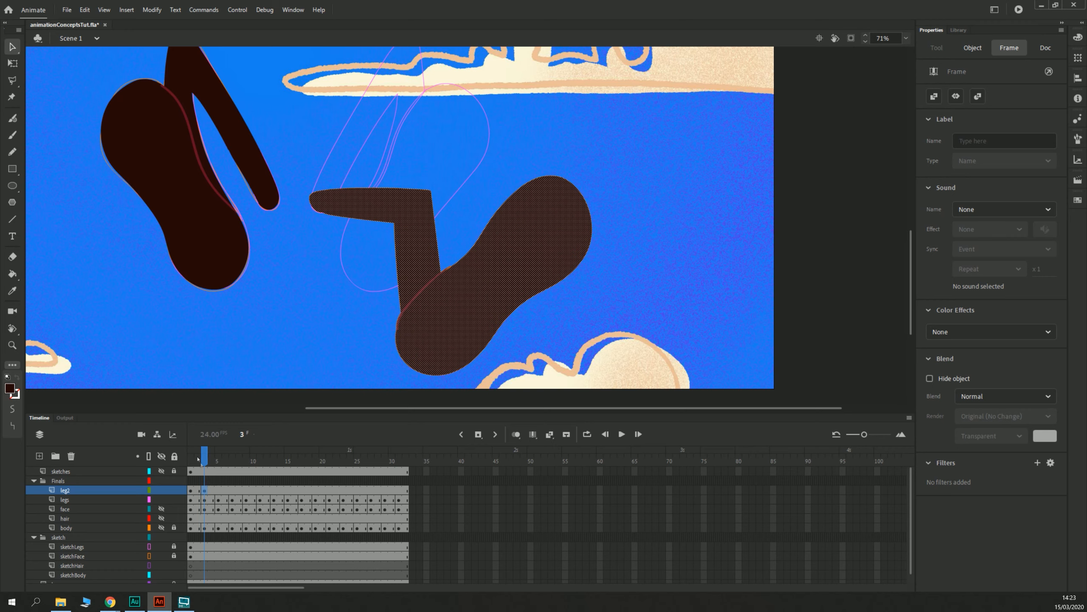
# Step: Move leg2's extended-leg keyframe to frame 5 and insert a blank keyframe at frame 3
pyautogui.moveTo(207, 490); pyautogui.dragTo(219, 490)
pyautogui.click(205, 490)
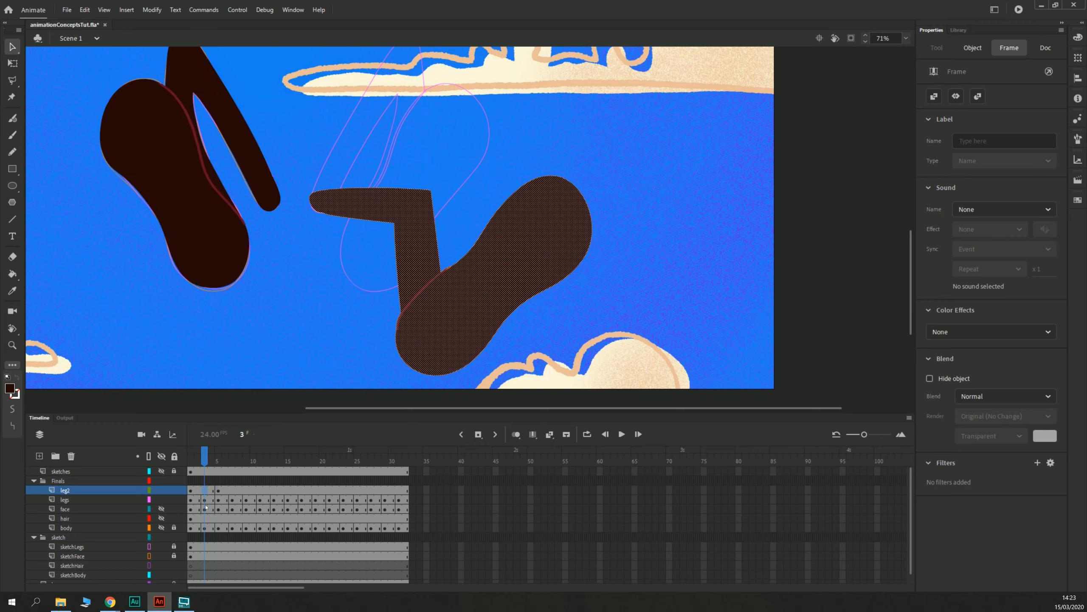
pyautogui.press('F7')
pyautogui.click(68, 566)
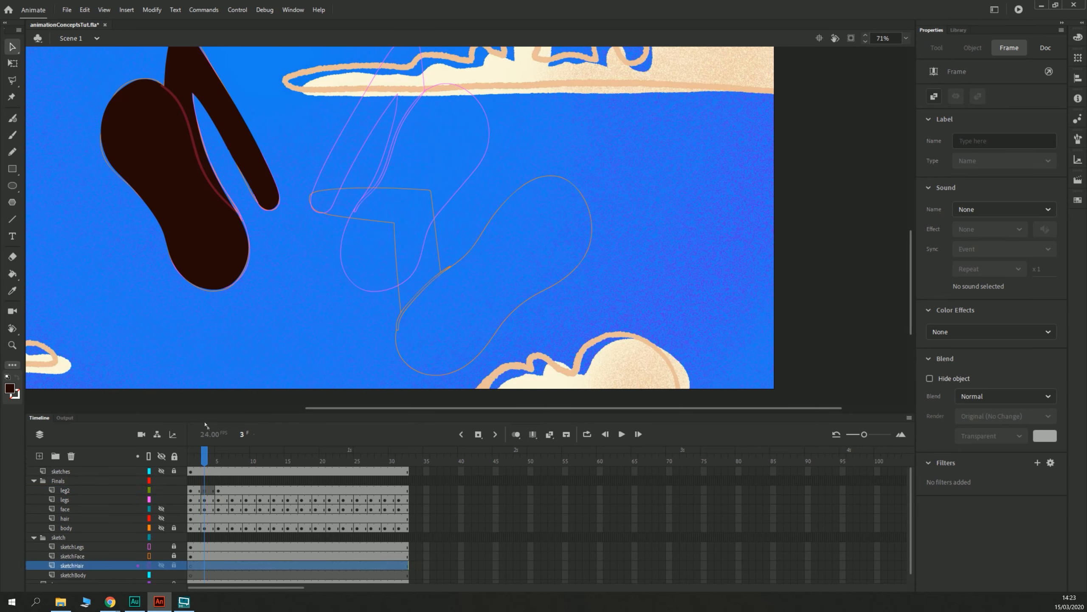
pyautogui.click(209, 490)
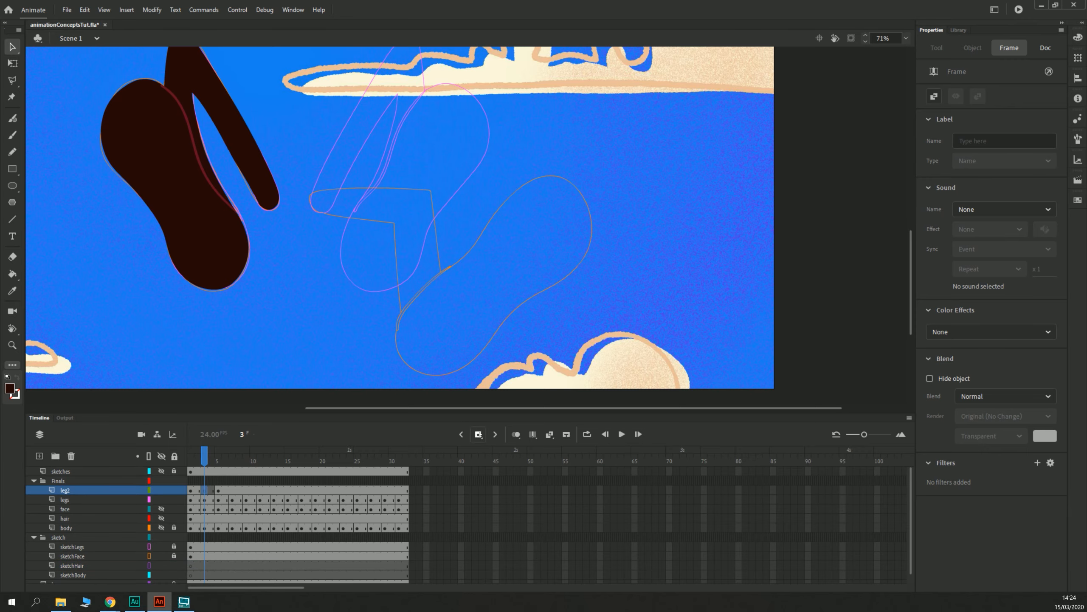
# Step: Turn on onion skinning and sketch a zigzag in-between guide for the right leg on frame 3 of leg2 with the Fluid Brush
pyautogui.click(516, 435)
pyautogui.scroll(2, 255, 307)
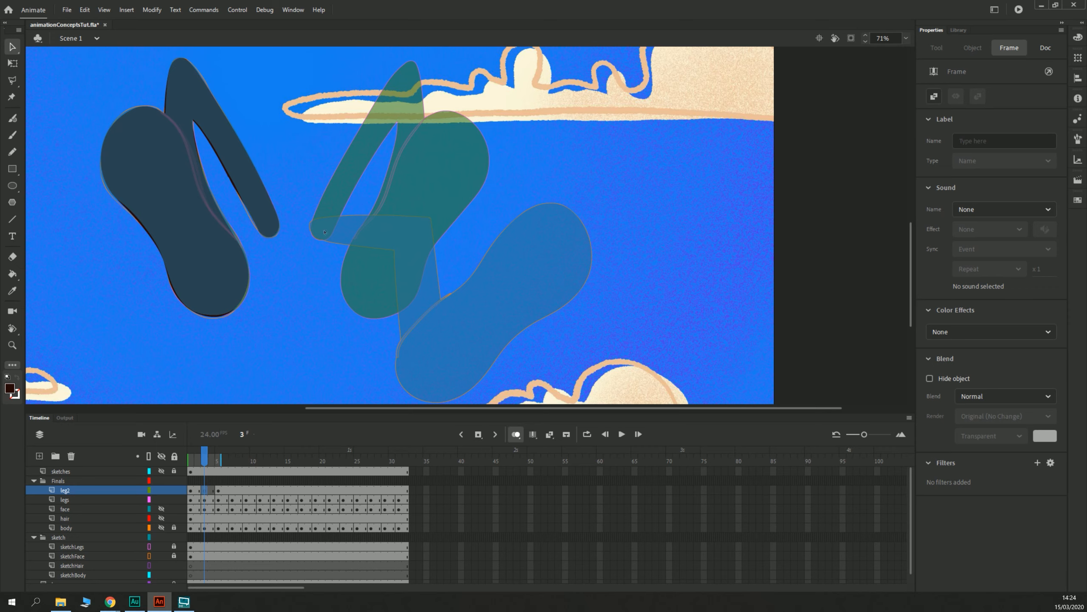
pyautogui.press('b')
pyautogui.moveTo(321, 227)
pyautogui.mouseDown()
pyautogui.moveTo(418, 203)
pyautogui.moveTo(465, 211)
pyautogui.moveTo(420, 378)
pyautogui.moveTo(554, 259)
pyautogui.mouseUp()
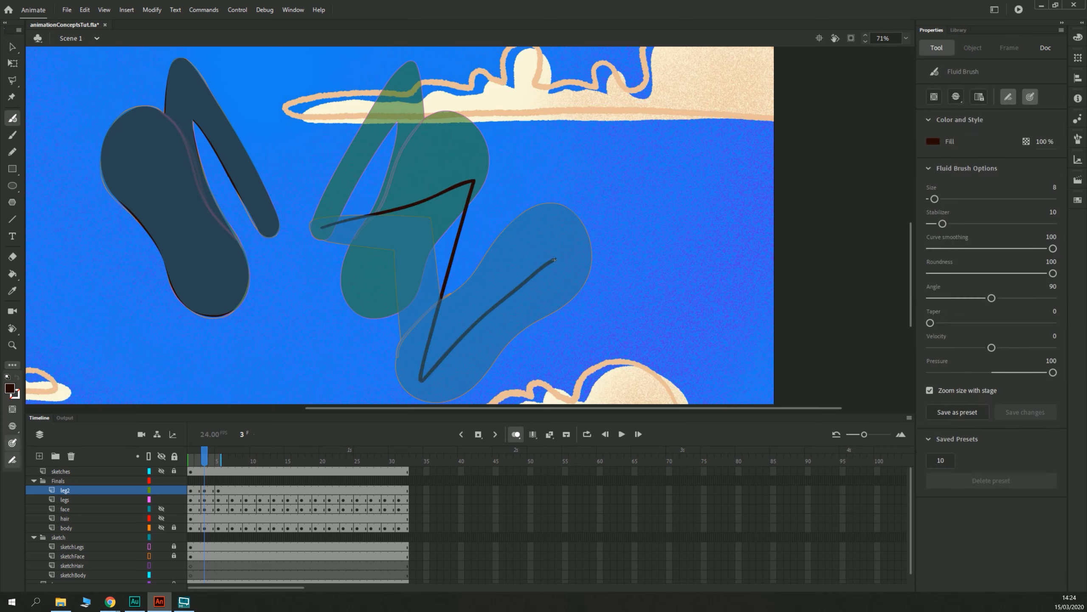
# Step: Space leg2's sketched in-between to frame 5 and the extended leg to frame 9, with a blank keyframe at frame 7
pyautogui.click(218, 490)
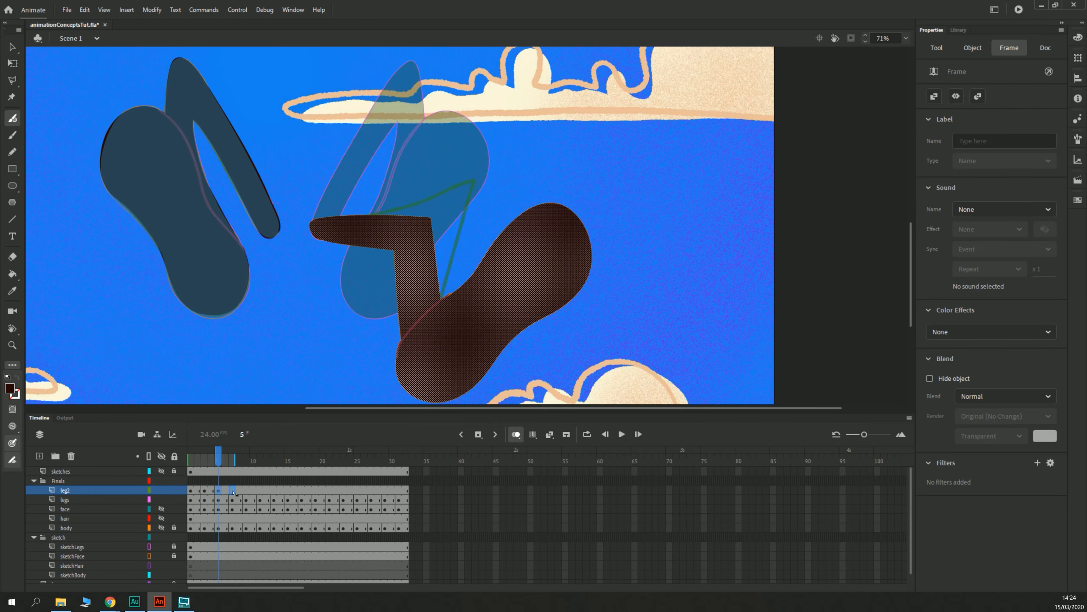
pyautogui.moveTo(245, 492); pyautogui.dragTo(218, 492)
pyautogui.click(205, 491)
pyautogui.click(232, 490)
pyautogui.press('F7')
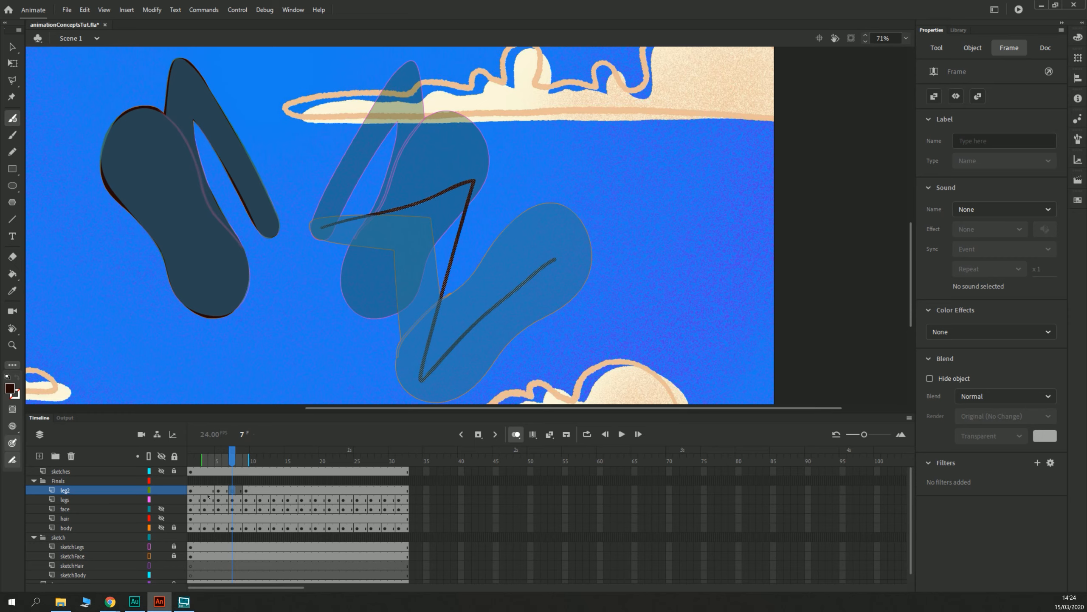
# Step: Sketch zigzag in-between leg guides on frames 3 and 7 of leg2, between the neighbouring onion-skinned poses
pyautogui.click(205, 490)
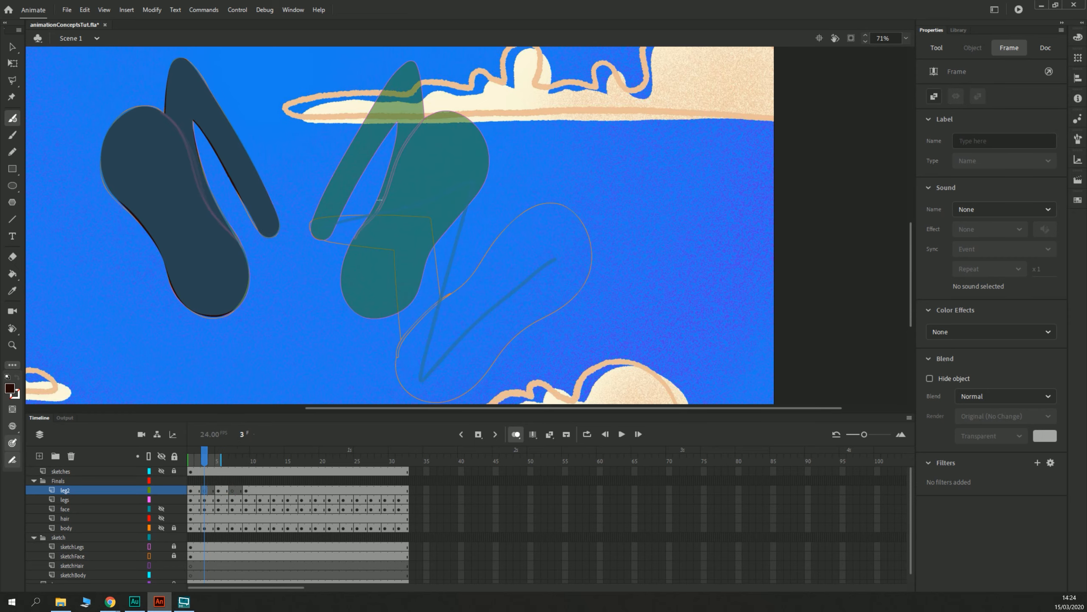
pyautogui.moveTo(330, 226)
pyautogui.mouseDown()
pyautogui.moveTo(452, 130)
pyautogui.moveTo(384, 274)
pyautogui.moveTo(450, 247)
pyautogui.mouseUp()
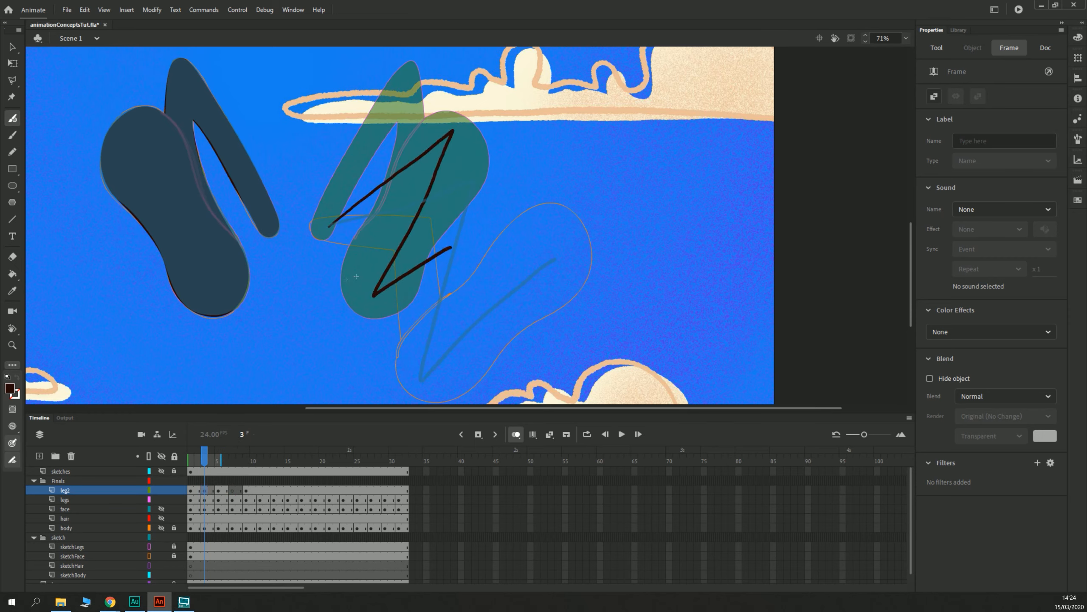
pyautogui.click(232, 490)
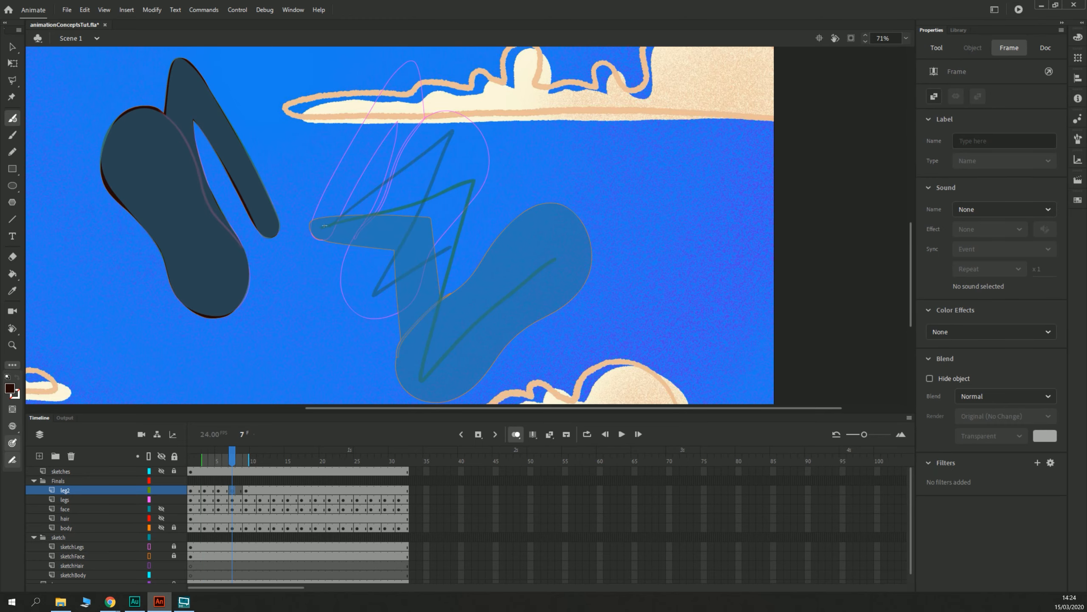
pyautogui.moveTo(324, 225)
pyautogui.mouseDown()
pyautogui.moveTo(502, 216)
pyautogui.moveTo(435, 313)
pyautogui.moveTo(431, 343)
pyautogui.moveTo(556, 258)
pyautogui.mouseUp()
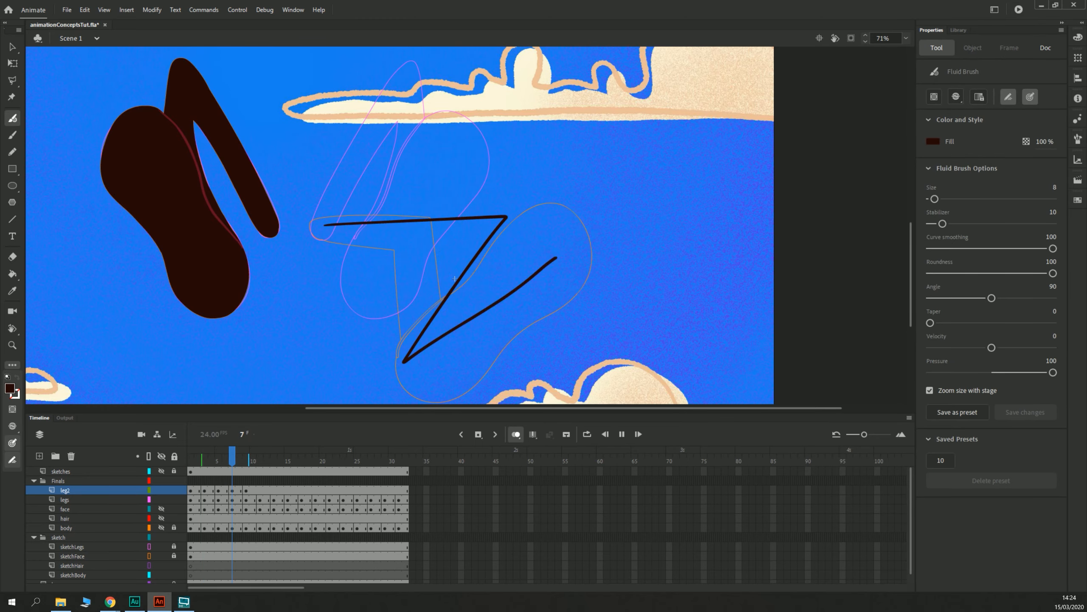
# Step: Play back the rough leg2 in-betweens, stepping the recent edits back and forward before replaying them
pyautogui.click(191, 493)
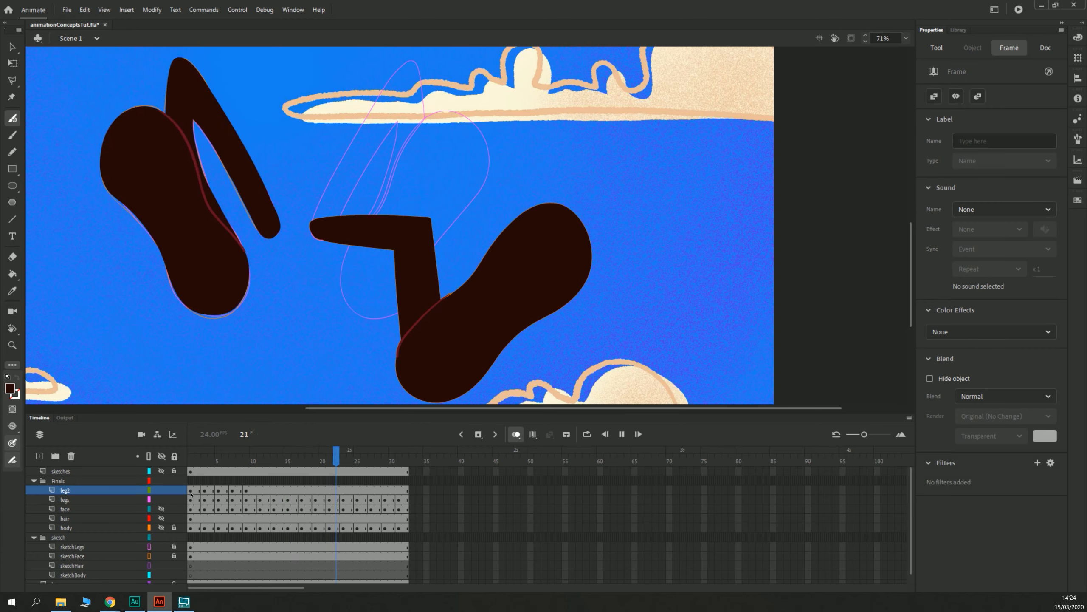
pyautogui.hotkey('ctrl', 'z')
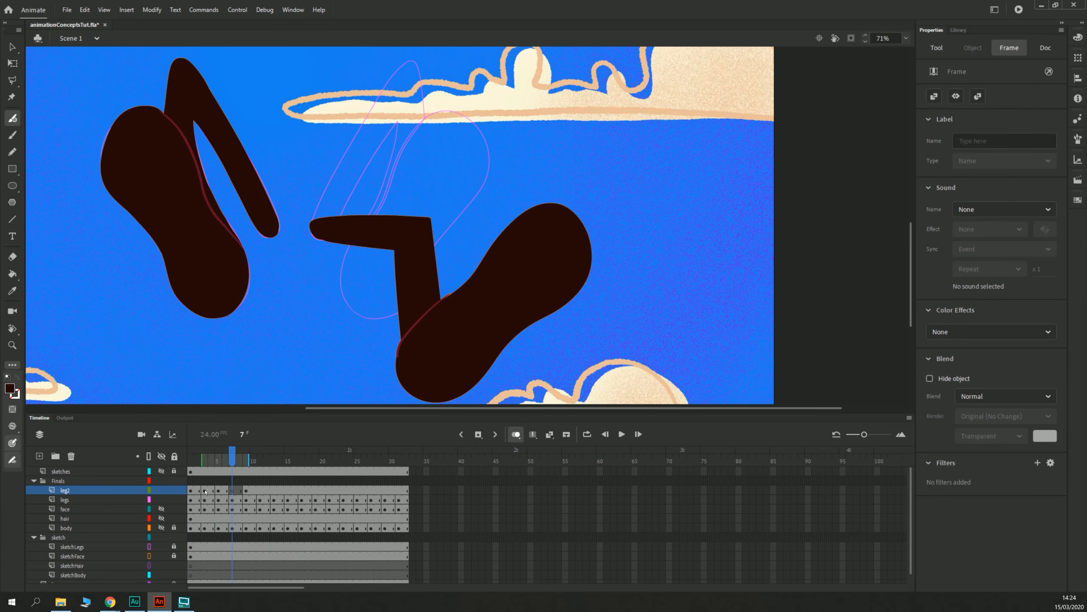
pyautogui.moveTo(205, 491); pyautogui.dragTo(217, 490)
pyautogui.press('Delete')
pyautogui.hotkey('ctrl', 'y')
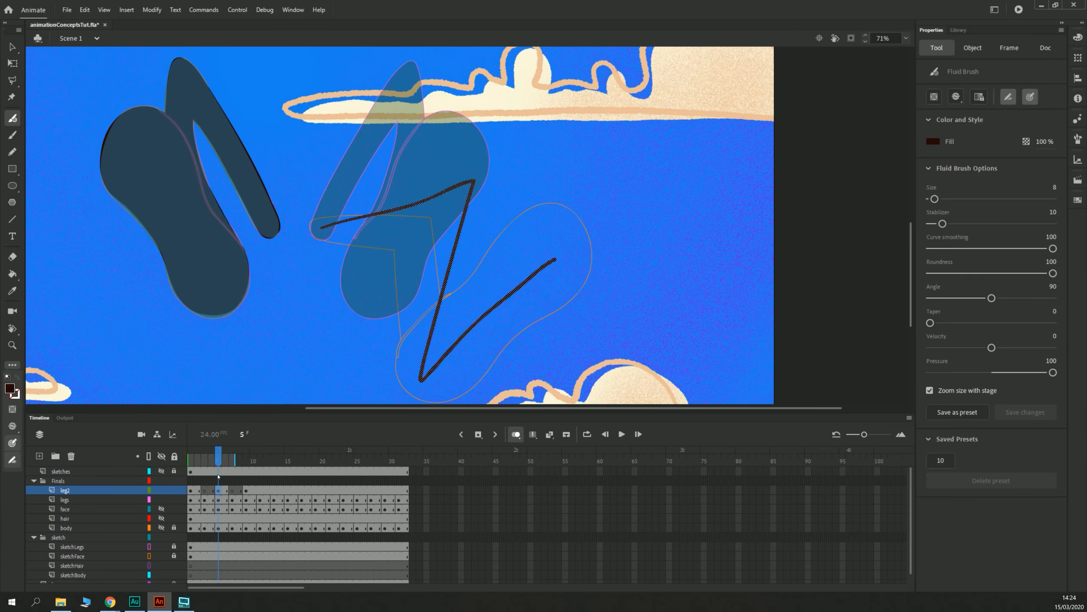
pyautogui.hotkey('ctrl', 'y')
pyautogui.hotkey('ctrl', 'y')
pyautogui.hotkey('ctrl', 'y')
pyautogui.press('Return')
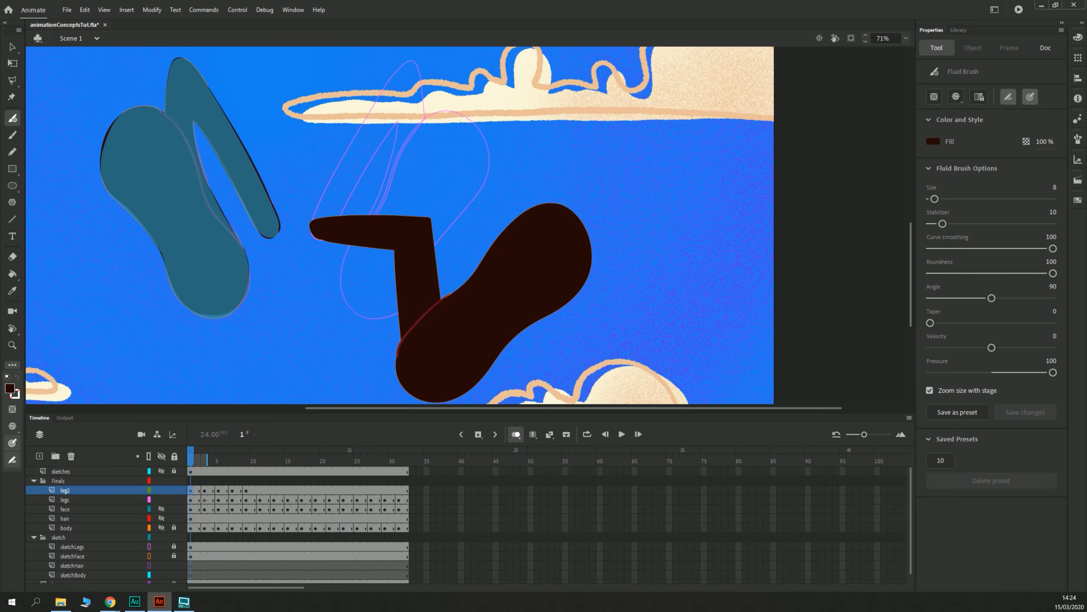
# Step: Undo the in-between sketches and keyframe spacing until leg2 has the extended leg back on frame 3
pyautogui.hotkey('ctrl', 'z')
pyautogui.hotkey('ctrl', 'z')
pyautogui.hotkey('ctrl', 'z')
pyautogui.hotkey('ctrl', 'z')
pyautogui.hotkey('ctrl', 'z')
pyautogui.hotkey('ctrl', 'z')
pyautogui.hotkey('ctrl', 'z')
pyautogui.hotkey('ctrl', 'z')
pyautogui.hotkey('ctrl', 'z')
pyautogui.hotkey('ctrl', 'z')
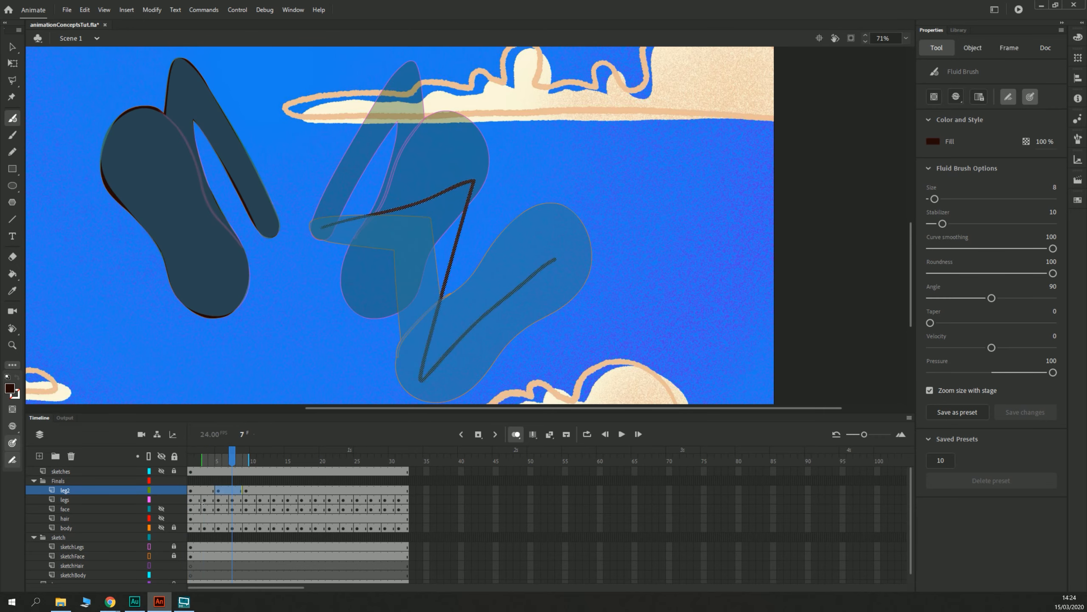
pyautogui.hotkey('ctrl', 'z')
pyautogui.hotkey('ctrl', 'z')
pyautogui.hotkey('ctrl', 'z')
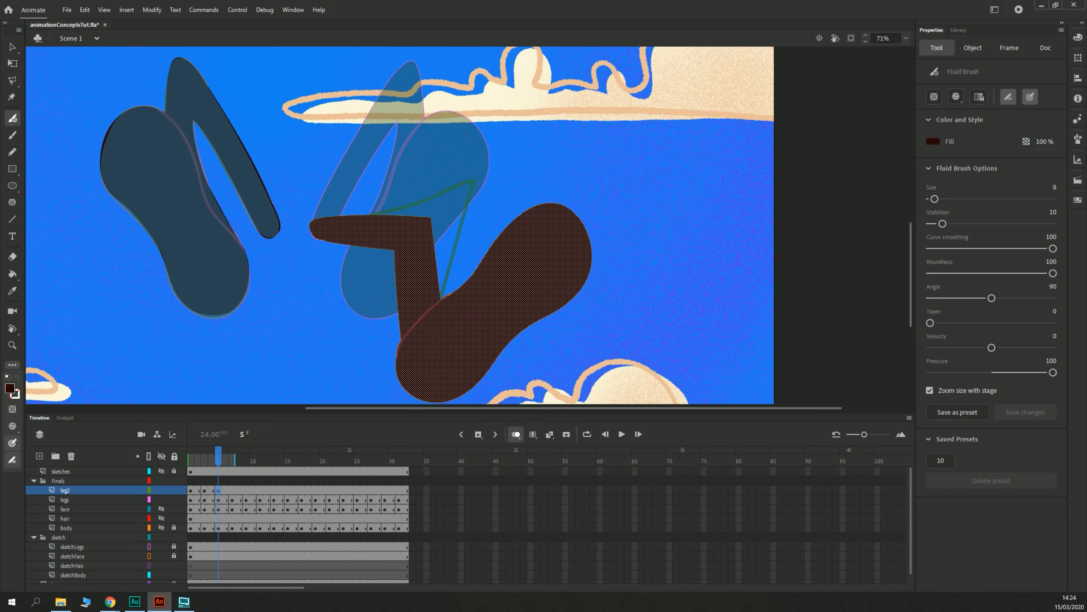
pyautogui.hotkey('ctrl', 'z')
pyautogui.hotkey('ctrl', 'z')
pyautogui.hotkey('ctrl', 'z')
pyautogui.hotkey('ctrl', 'z')
pyautogui.hotkey('ctrl', 'z')
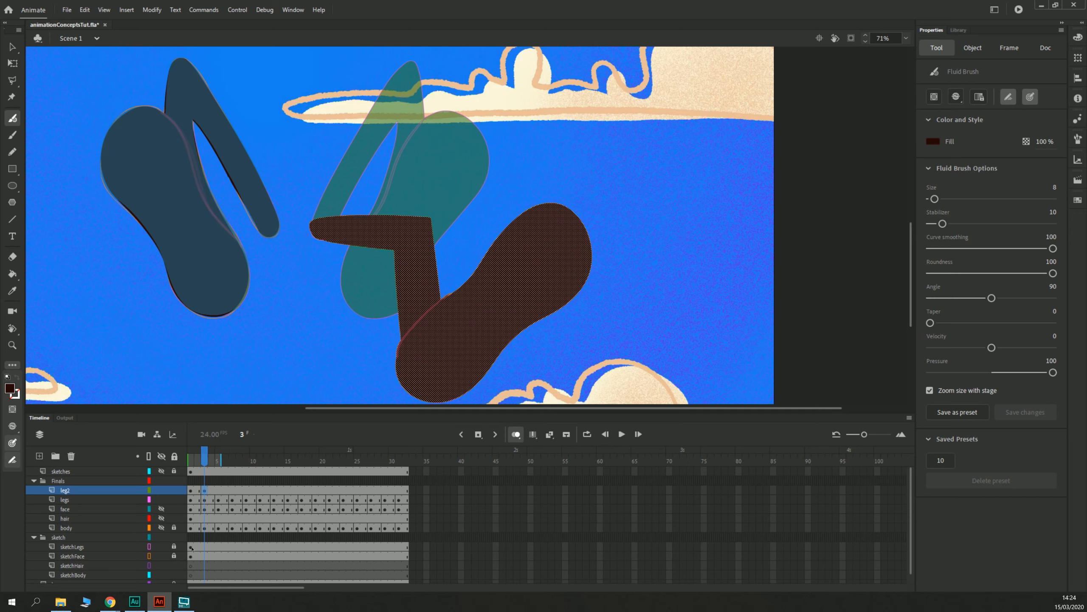
# Step: Target frame 1 of the sketchHair layer for guide drawing, hide leg2, and set the brush fill to red
pyautogui.click(190, 565)
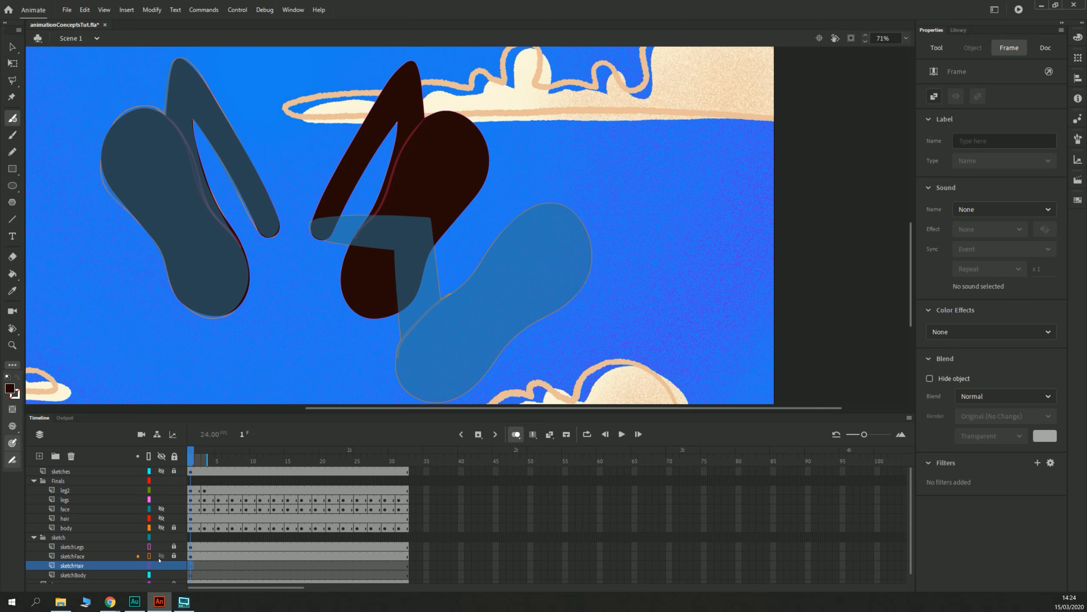
pyautogui.click(161, 490)
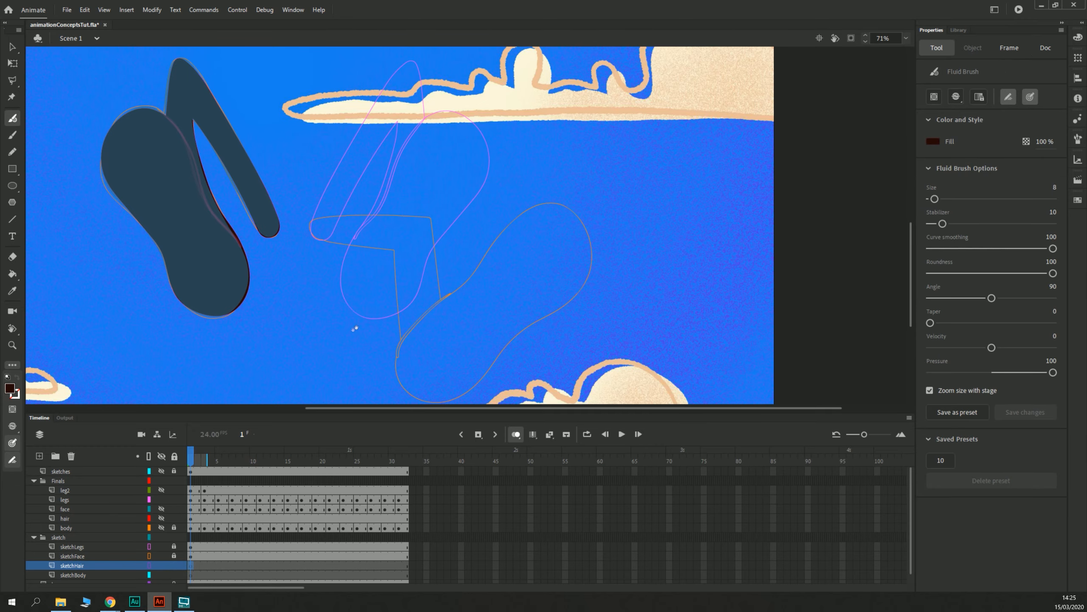
pyautogui.moveTo(355, 323); pyautogui.dragTo(351, 272)
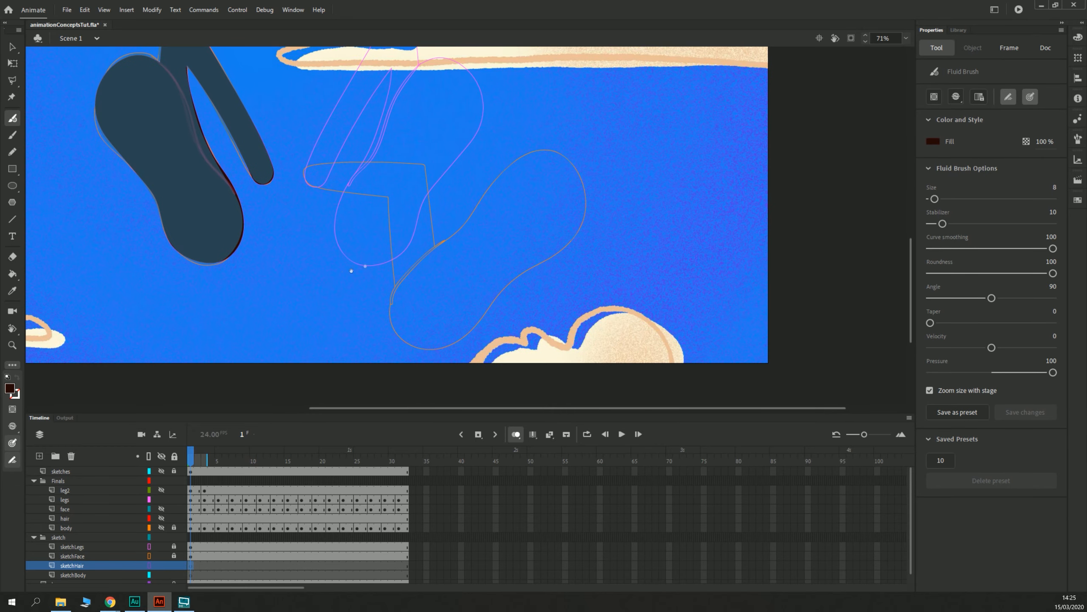
pyautogui.click(9, 389)
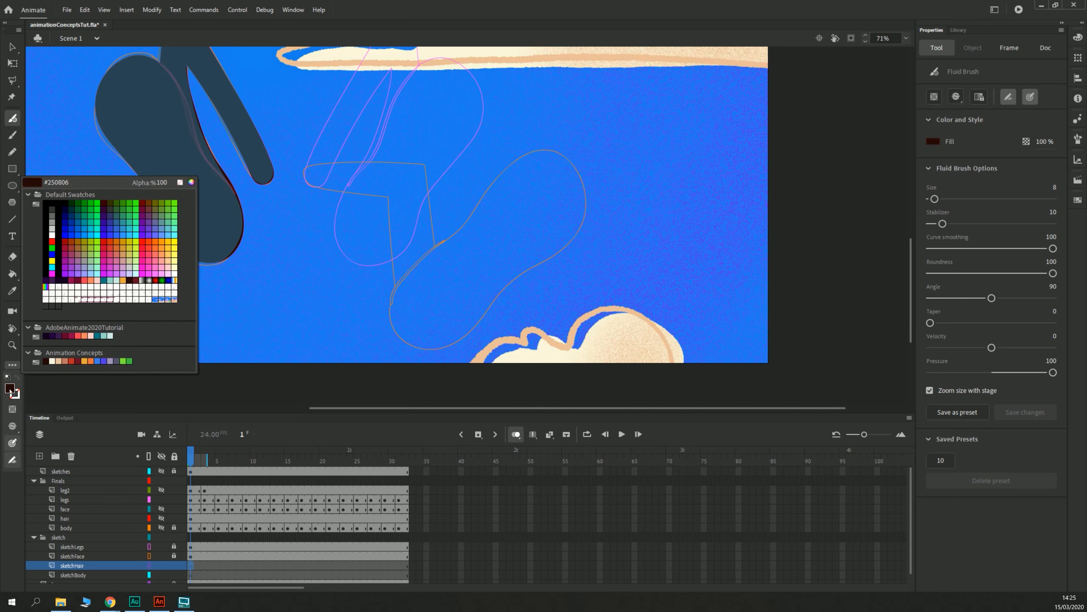
pyautogui.click(144, 240)
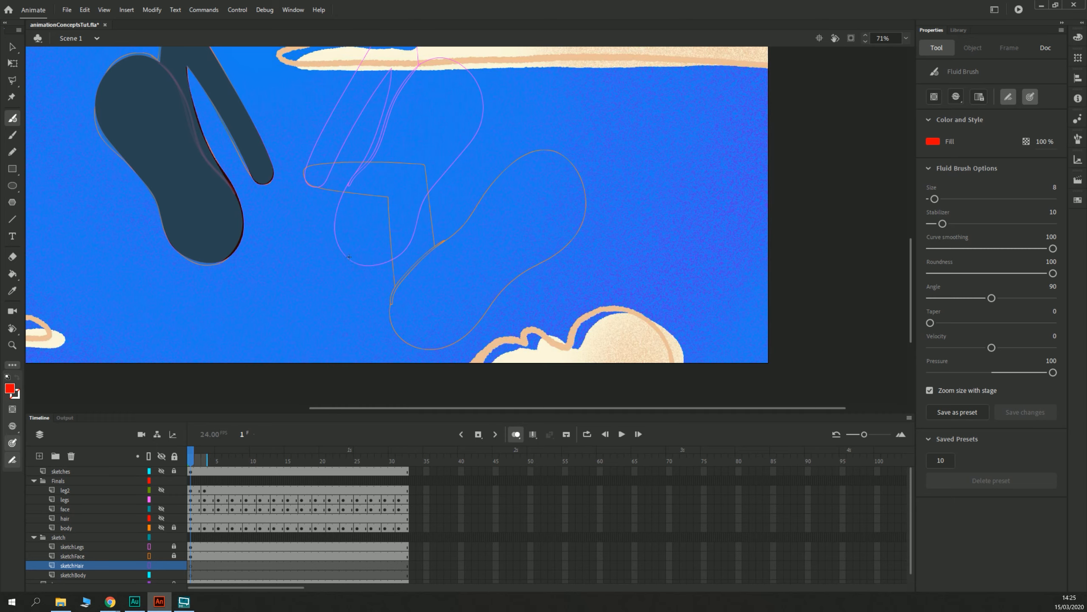
# Step: Draw two straight red guide lines joining the matching lower and upper round ends of the bent and extended leg outlines
pyautogui.moveTo(350, 260); pyautogui.dragTo(406, 341)
pyautogui.hotkey('ctrl', 'z')
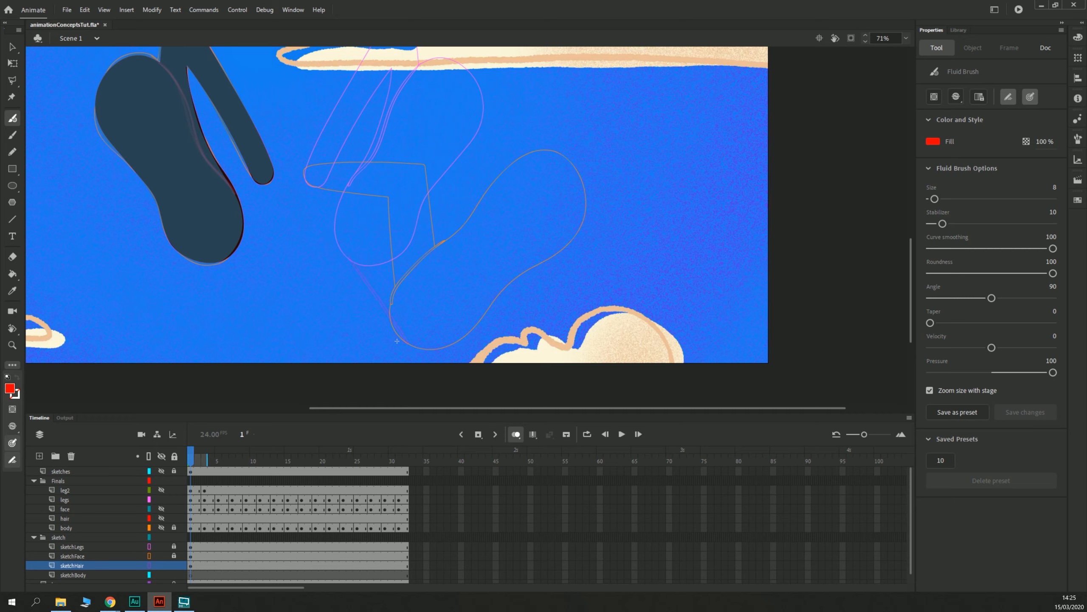
pyautogui.hotkey('ctrl', 'y')
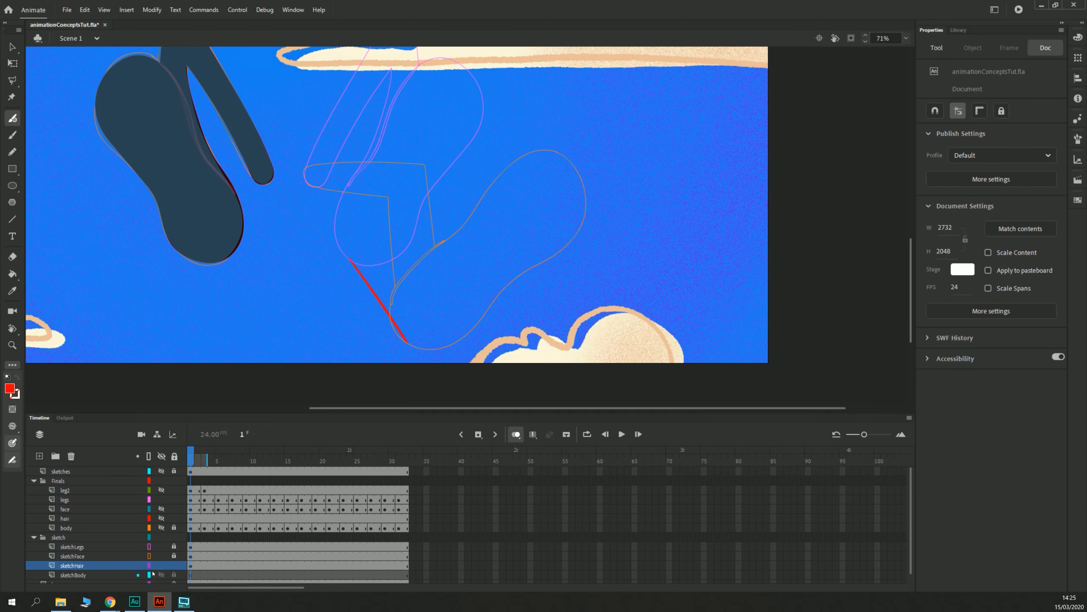
pyautogui.moveTo(465, 118); pyautogui.dragTo(365, 190)
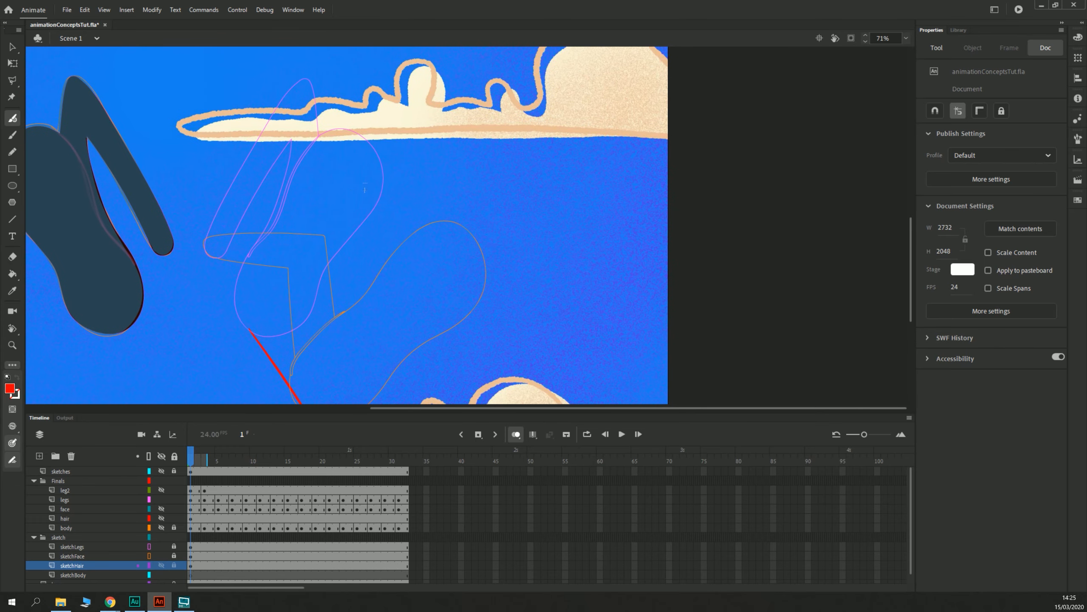
pyautogui.moveTo(364, 136); pyautogui.dragTo(474, 238)
# Step: Mark red pivot dots at the shared narrow leg tip and in the lower round end of each leg outline
pyautogui.moveTo(201, 340); pyautogui.dragTo(288, 329)
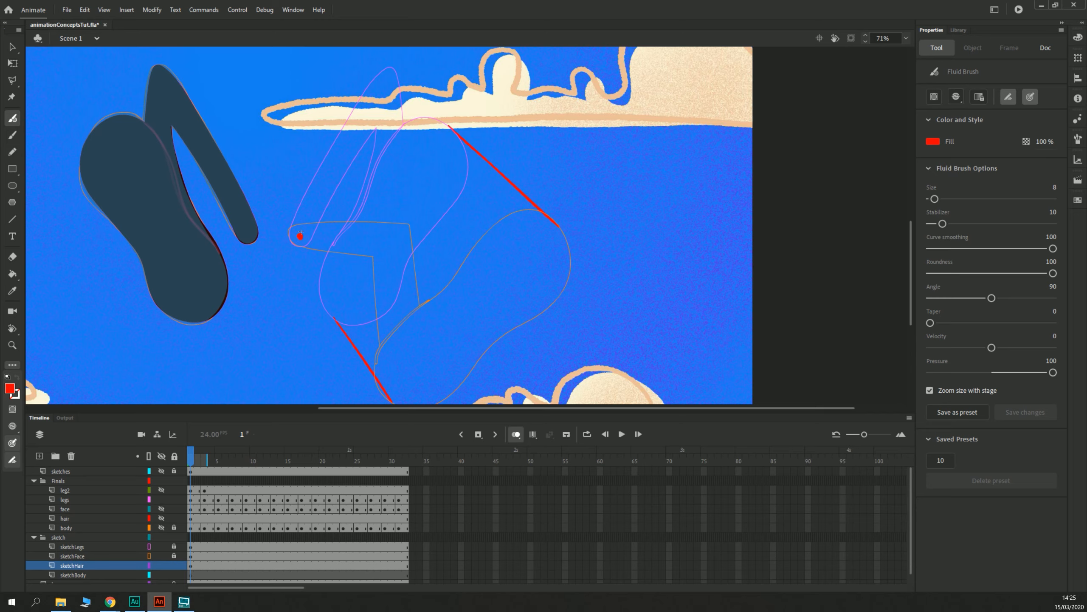
pyautogui.click(356, 286)
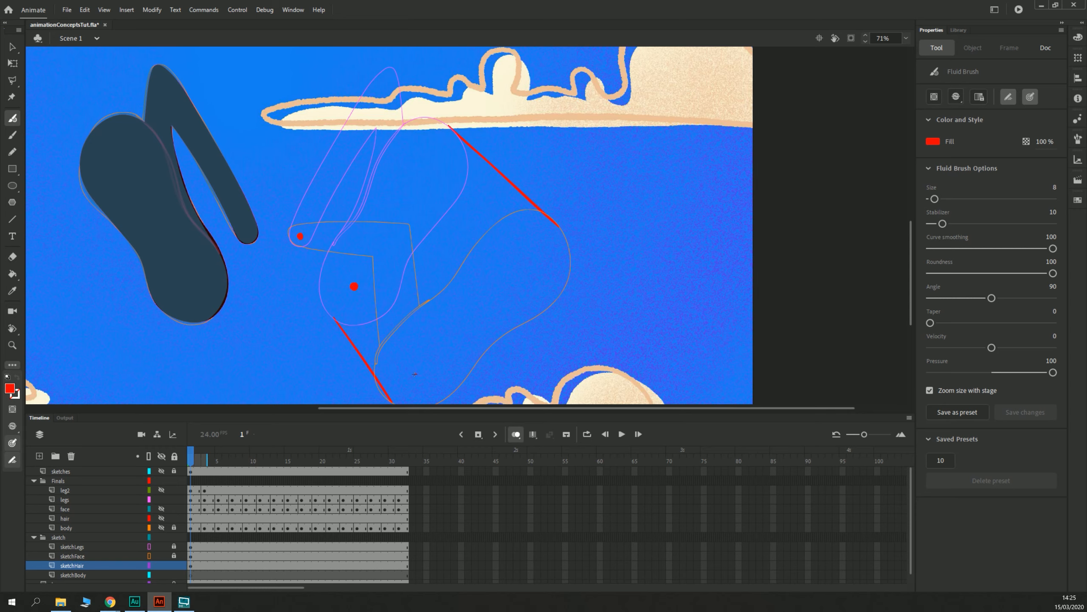
pyautogui.scroll(3, 346, 207)
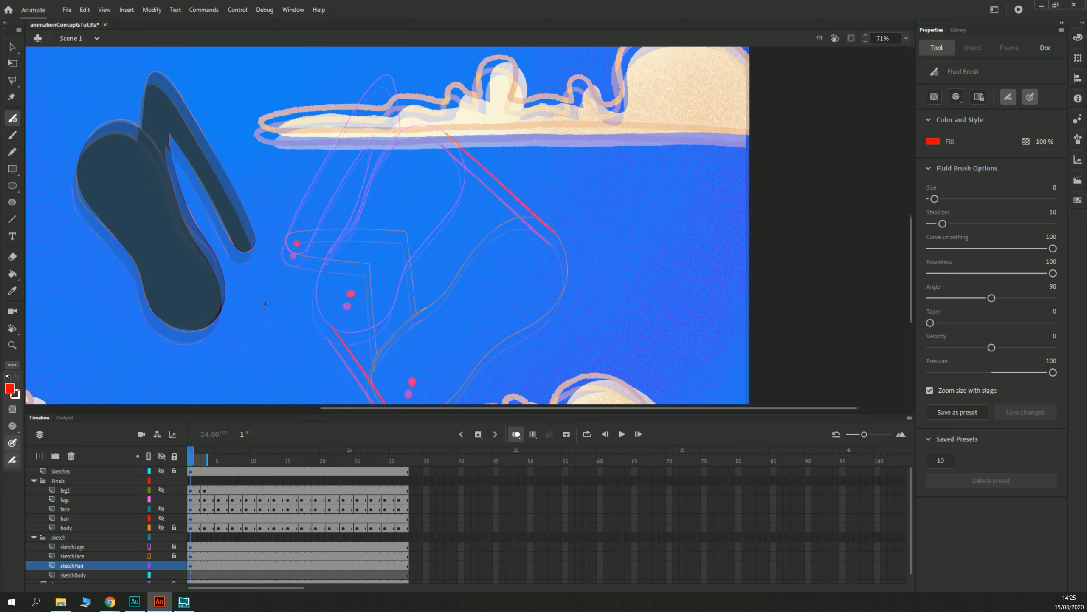
# Step: Try connecting the narrow leg tip and the pivots with straight angled red guide lines, undoing the attempts
pyautogui.moveTo(304, 282)
pyautogui.mouseDown()
pyautogui.moveTo(380, 152)
pyautogui.moveTo(385, 285)
pyautogui.mouseUp()
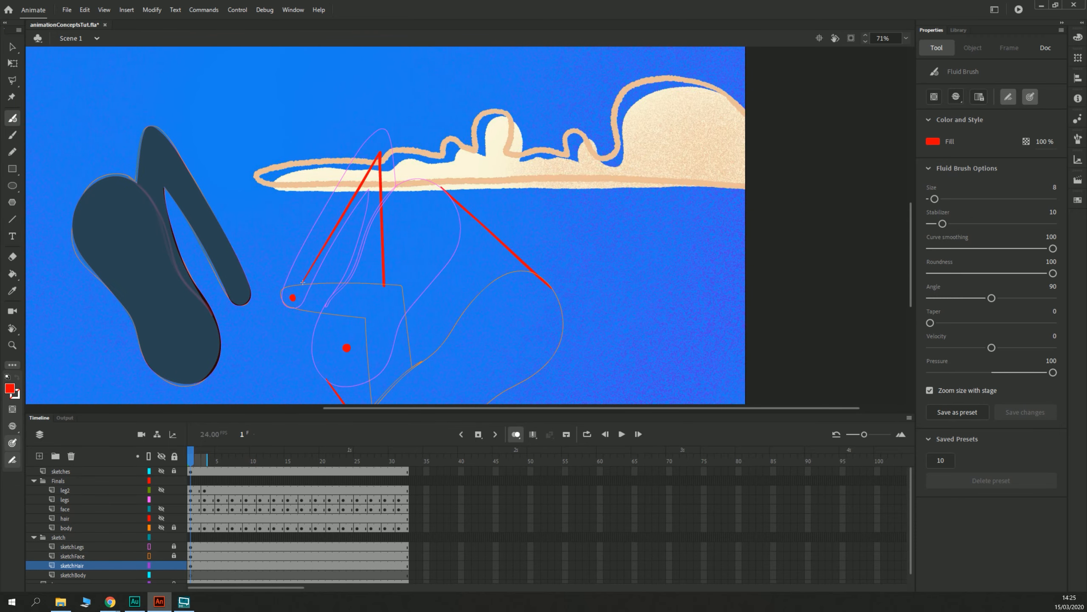
pyautogui.moveTo(304, 285)
pyautogui.mouseDown()
pyautogui.moveTo(378, 304)
pyautogui.moveTo(396, 382)
pyautogui.mouseUp()
pyautogui.moveTo(292, 341); pyautogui.dragTo(265, 234)
pyautogui.hotkey('ctrl', 'z')
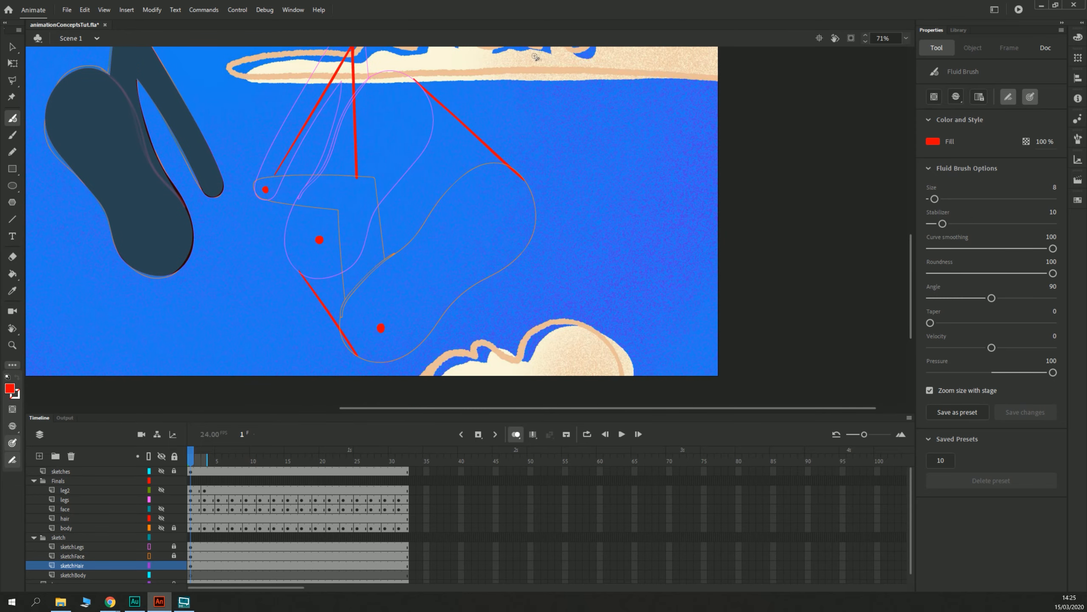
pyautogui.hotkey('ctrl', 'z')
pyautogui.moveTo(294, 239); pyautogui.dragTo(383, 313)
pyautogui.hotkey('ctrl', 'z')
# Step: Draw a curved red motion arc from the peak of the bent leg outline down to the extended leg outline
pyautogui.moveTo(283, 200); pyautogui.dragTo(345, 275)
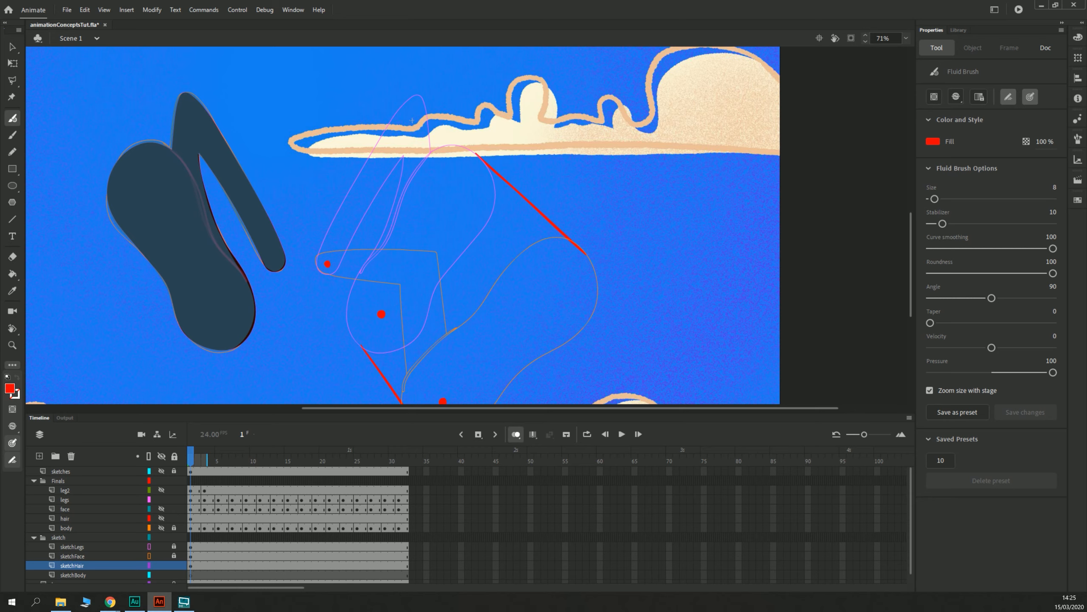
pyautogui.moveTo(412, 121)
pyautogui.mouseDown()
pyautogui.moveTo(437, 152)
pyautogui.moveTo(442, 239)
pyautogui.moveTo(418, 269)
pyautogui.mouseUp()
pyautogui.moveTo(446, 218)
pyautogui.mouseDown()
pyautogui.moveTo(442, 165)
pyautogui.moveTo(415, 122)
pyautogui.mouseUp()
pyautogui.moveTo(255, 304); pyautogui.dragTo(220, 222)
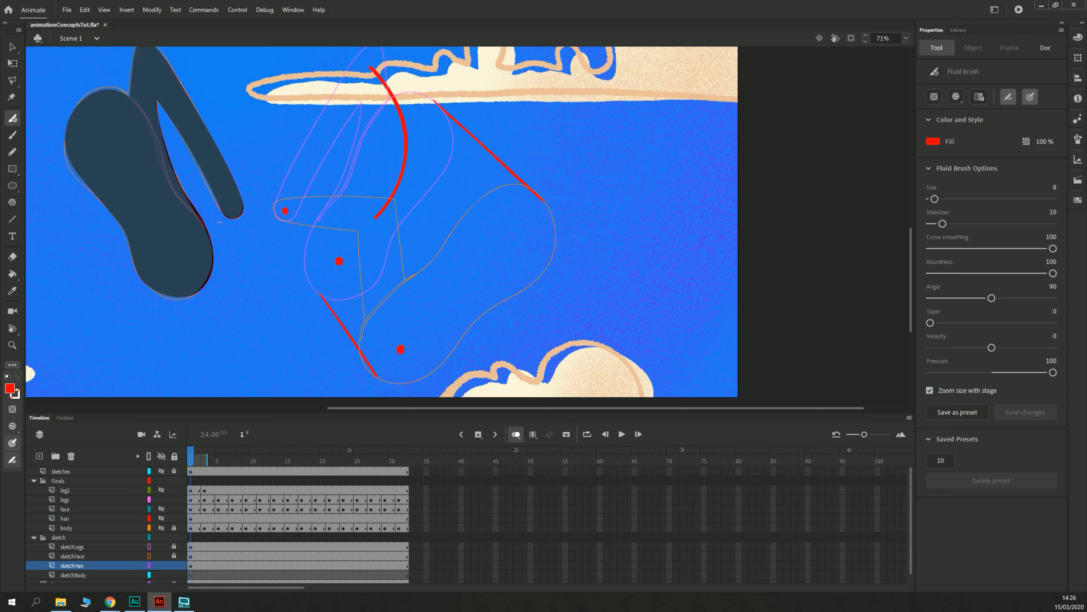
# Step: Try to set the fill to yellow #FFCC00 with the legs layer's artwork selected
pyautogui.click(64, 500)
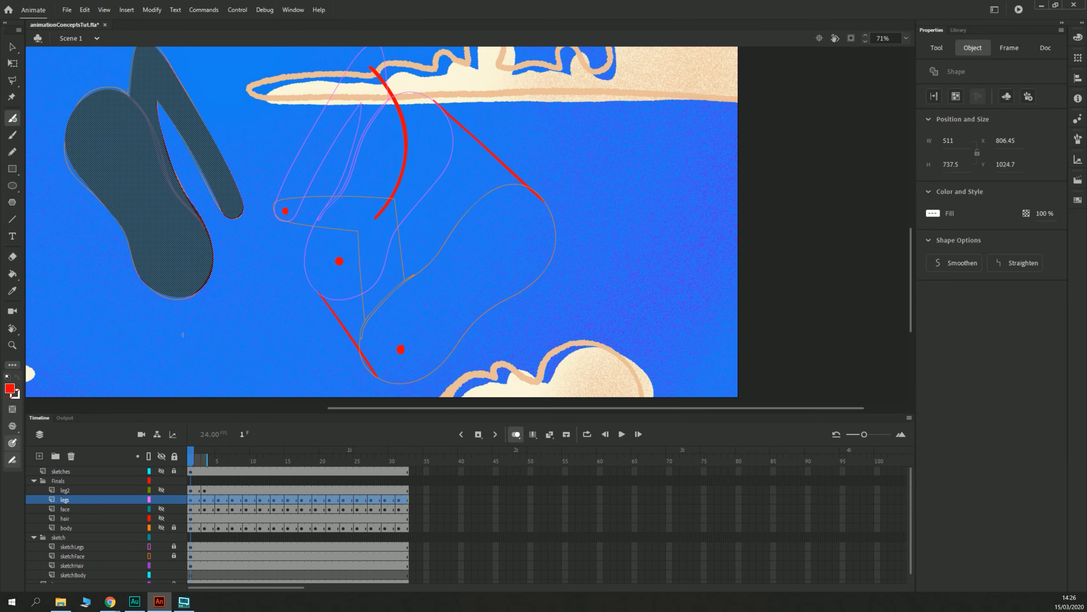
pyautogui.click(9, 388)
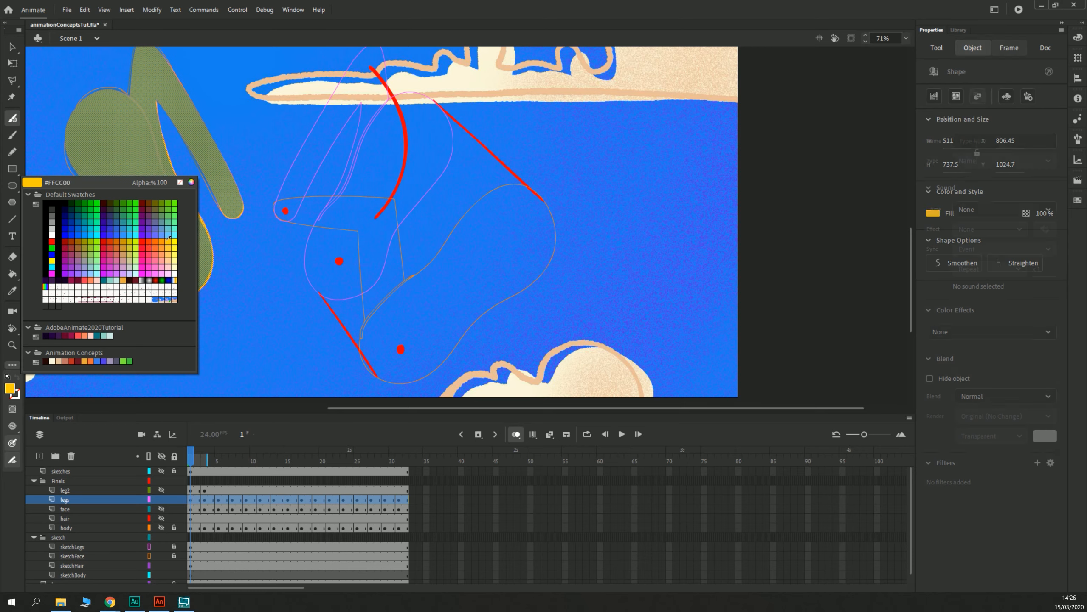
pyautogui.click(137, 240)
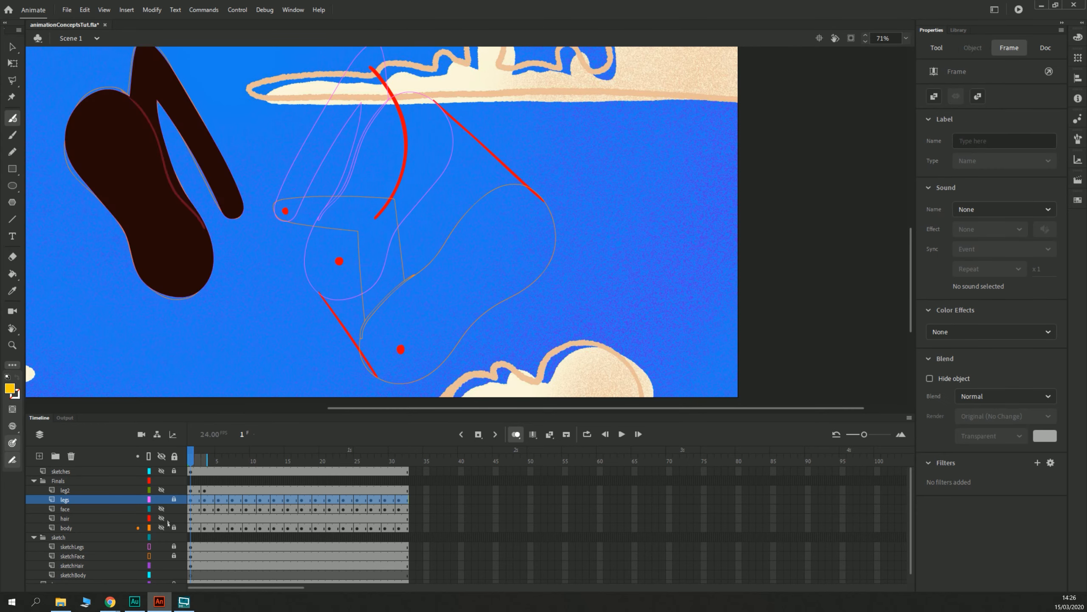
# Step: Hide the legs layer and move the red guide keyframe from sketchHair to frame 1 of sketchBody, reselecting sketchHair's frame 1
pyautogui.click(161, 499)
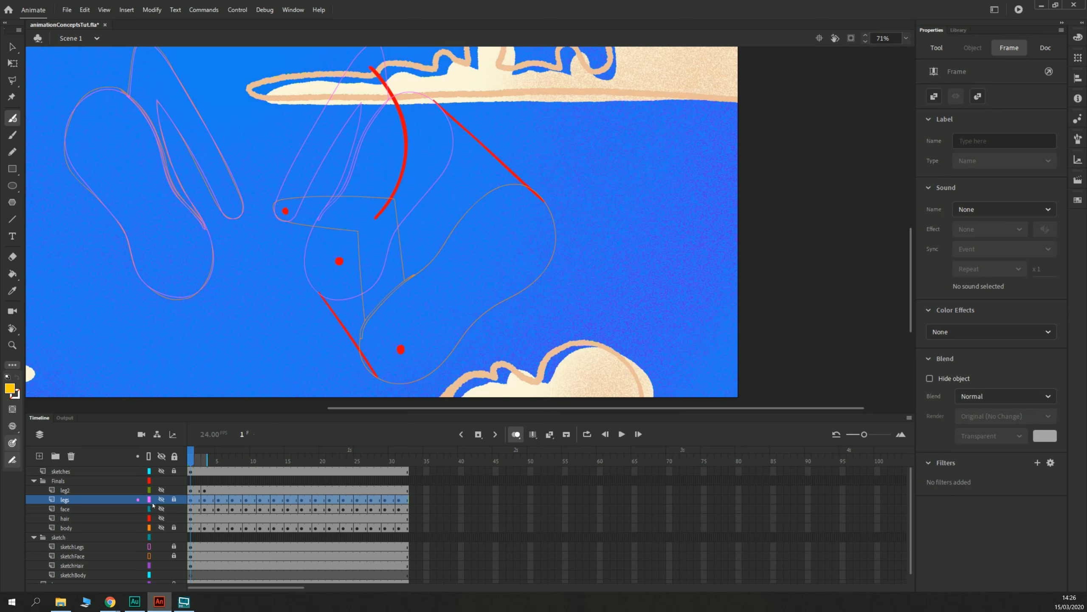
pyautogui.click(192, 565)
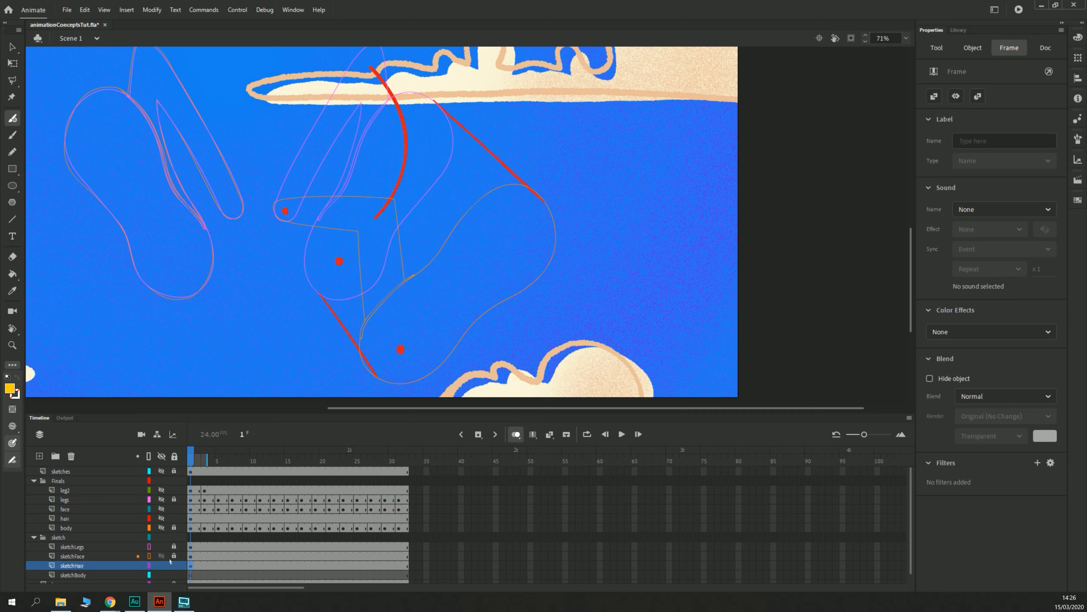
pyautogui.moveTo(191, 567); pyautogui.dragTo(191, 575)
pyautogui.click(190, 566)
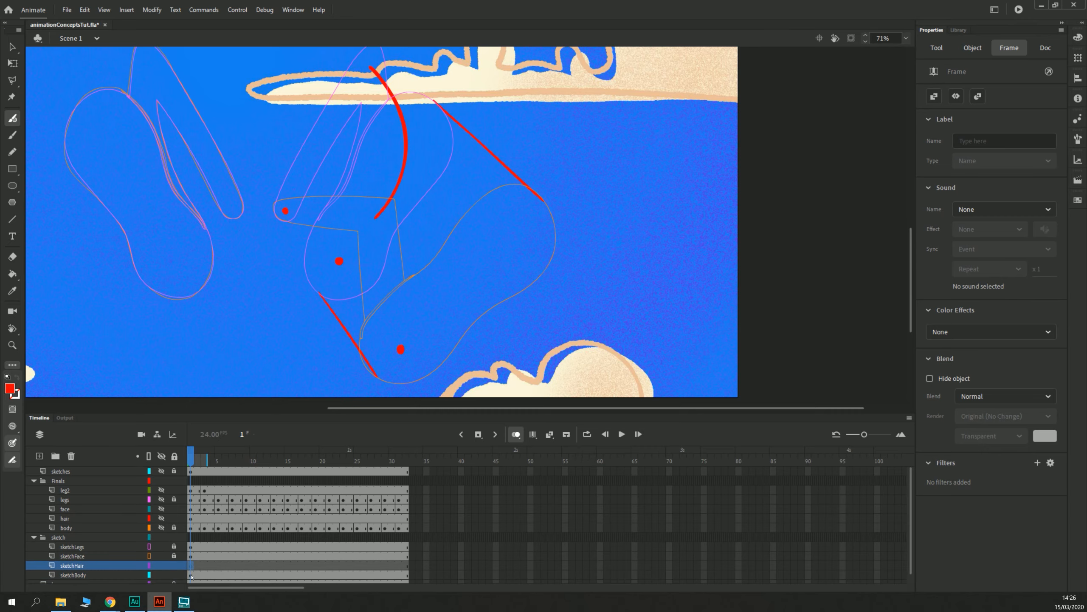
# Step: Set the Fluid Brush fill to yellow and mark both ends of the lower straight red guide line with short crosswise ticks
pyautogui.moveTo(228, 321); pyautogui.dragTo(262, 284)
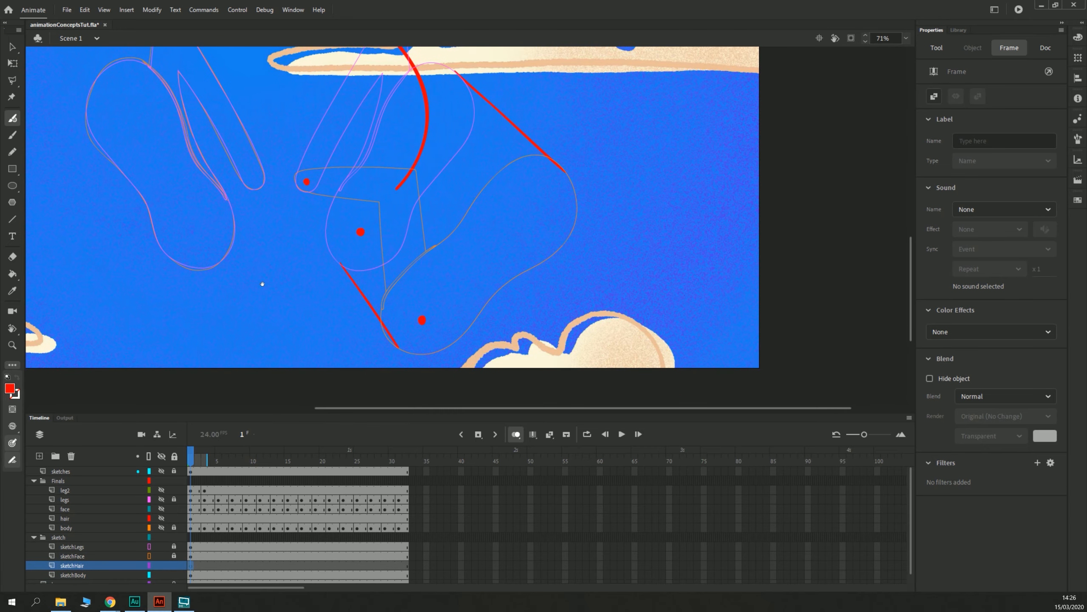
pyautogui.hotkey('ctrl', '=')
pyautogui.moveTo(191, 302); pyautogui.dragTo(288, 207)
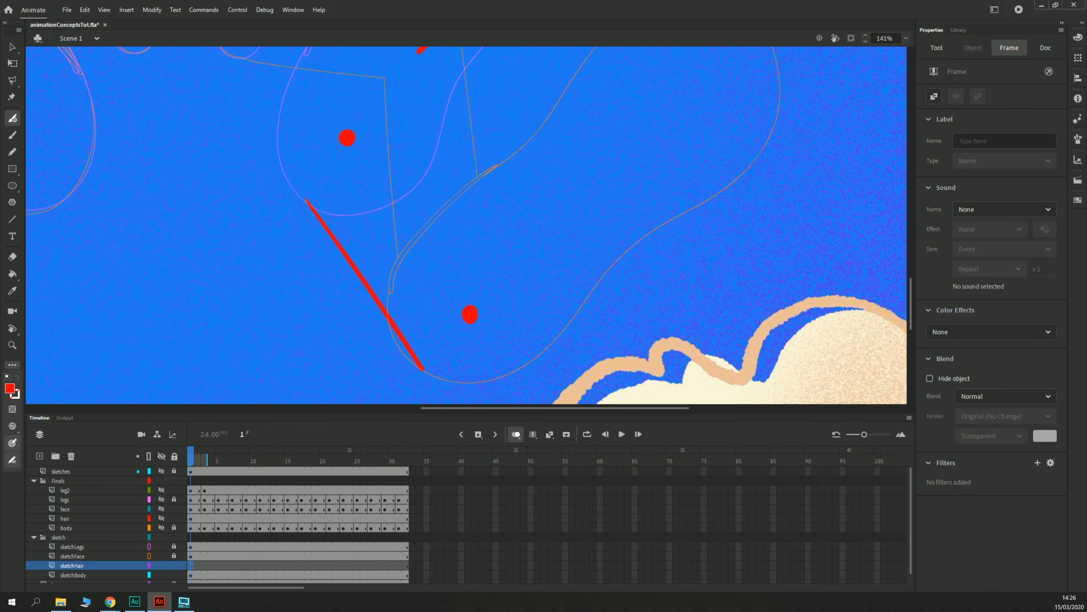
pyautogui.moveTo(304, 201)
pyautogui.mouseDown()
pyautogui.moveTo(316, 192)
pyautogui.moveTo(292, 217)
pyautogui.mouseUp()
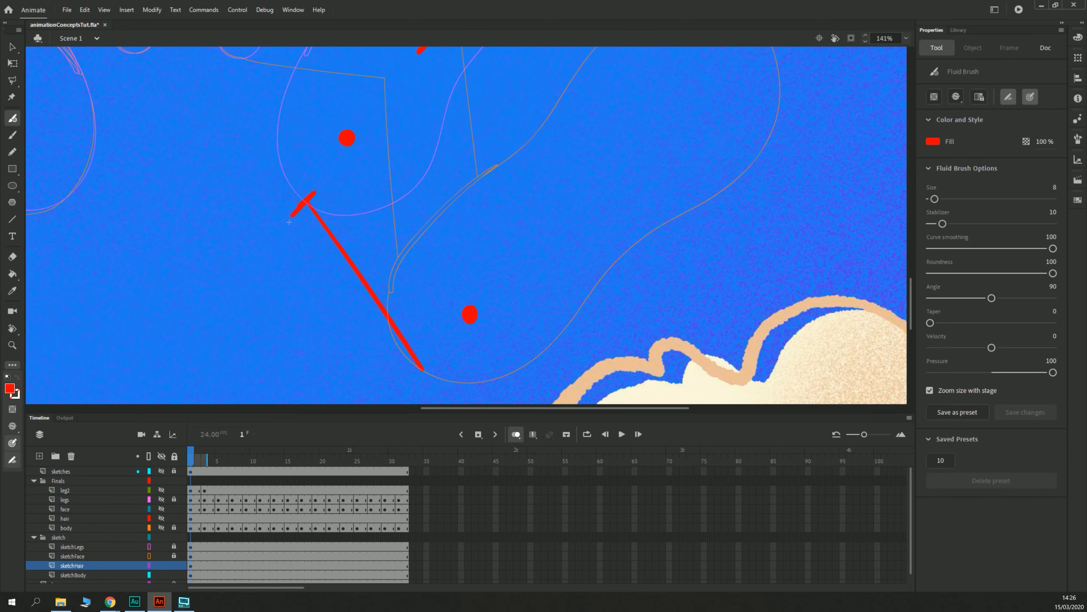
pyautogui.hotkey('ctrl', 'z')
pyautogui.click(9, 387)
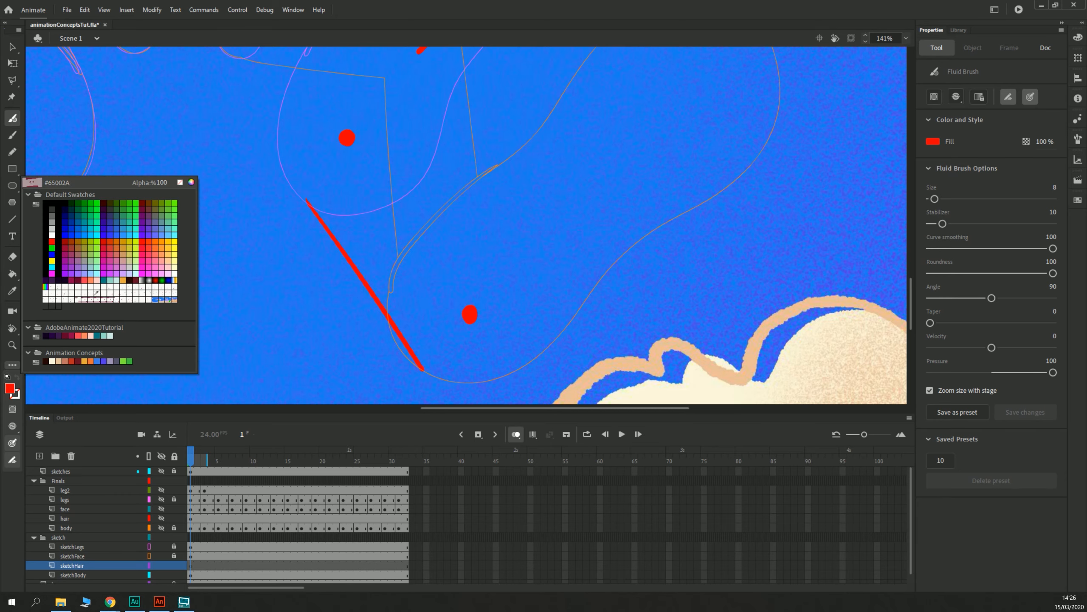
pyautogui.click(168, 241)
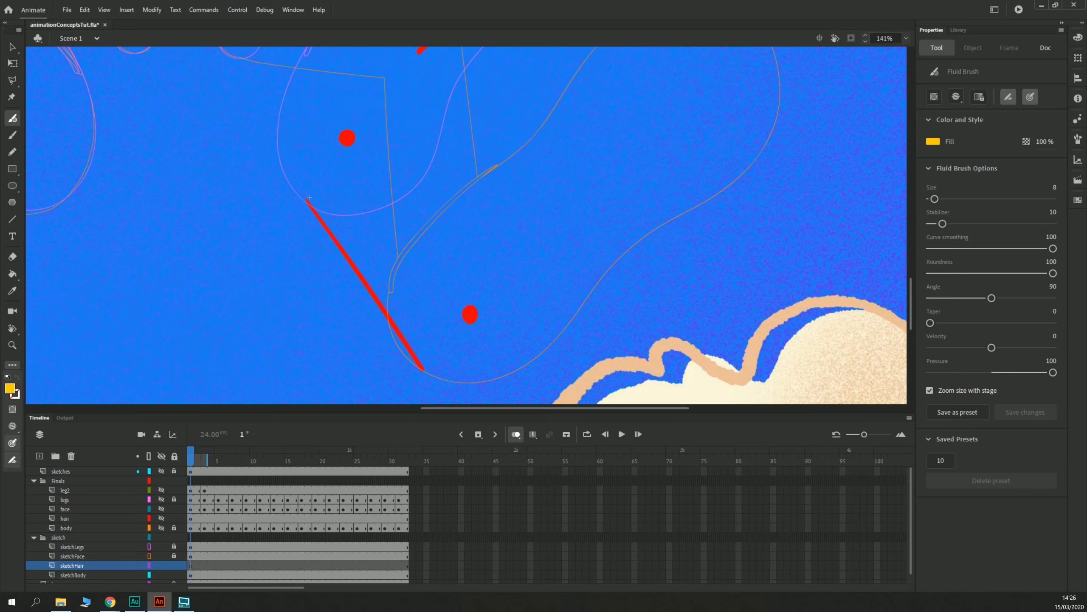
pyautogui.moveTo(310, 196); pyautogui.dragTo(298, 203)
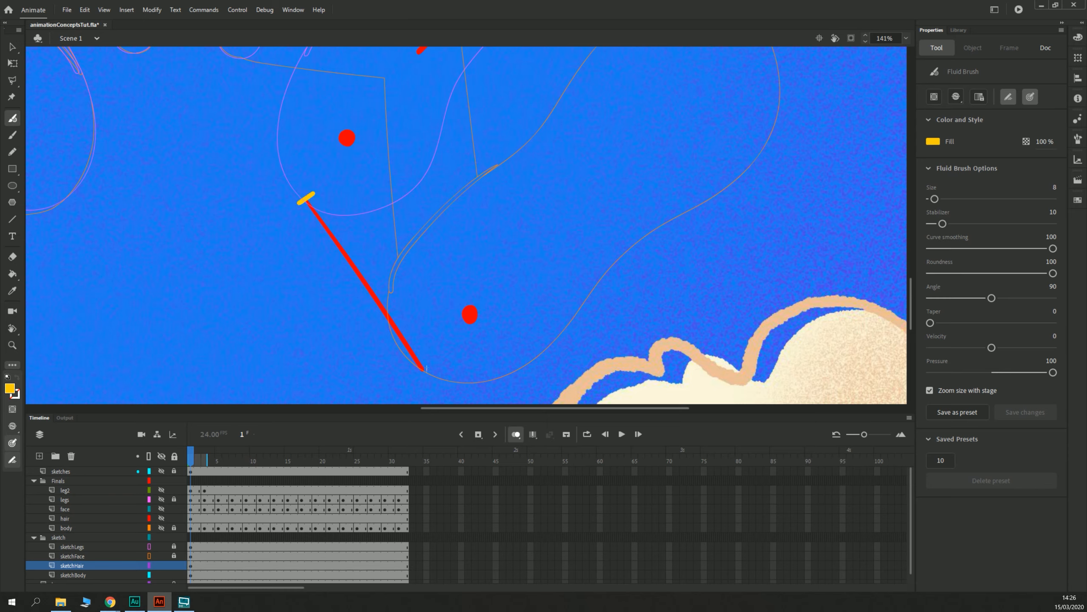
pyautogui.moveTo(433, 363); pyautogui.dragTo(413, 377)
pyautogui.moveTo(323, 203); pyautogui.dragTo(305, 216)
pyautogui.moveTo(333, 220)
pyautogui.mouseDown()
pyautogui.moveTo(327, 241)
pyautogui.moveTo(339, 266)
pyautogui.mouseUp()
pyautogui.hotkey('ctrl', 'z')
pyautogui.hotkey('ctrl', 'z')
pyautogui.hotkey('ctrl', 'z')
pyautogui.hotkey('ctrl', 'z')
# Step: Draw yellow spacing ticks along the lower red line, starting at its middle and placing them closer together toward both ends
pyautogui.moveTo(376, 277); pyautogui.dragTo(359, 291)
pyautogui.moveTo(359, 255); pyautogui.dragTo(343, 265)
pyautogui.moveTo(393, 300); pyautogui.dragTo(377, 313)
pyautogui.moveTo(341, 232); pyautogui.dragTo(326, 244)
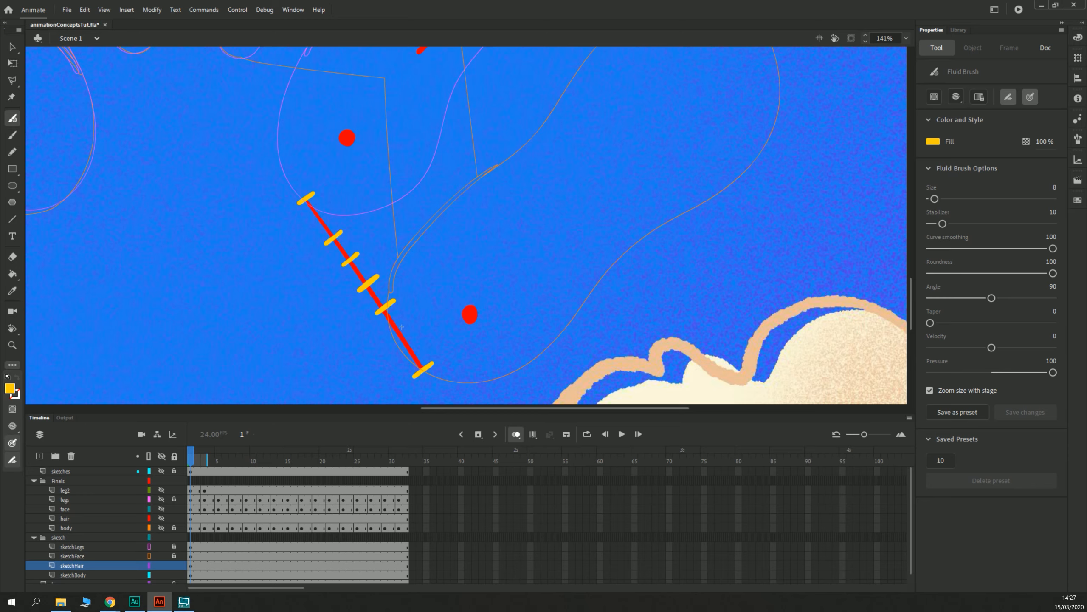
pyautogui.moveTo(408, 319); pyautogui.dragTo(389, 335)
pyautogui.moveTo(332, 217); pyautogui.dragTo(317, 229)
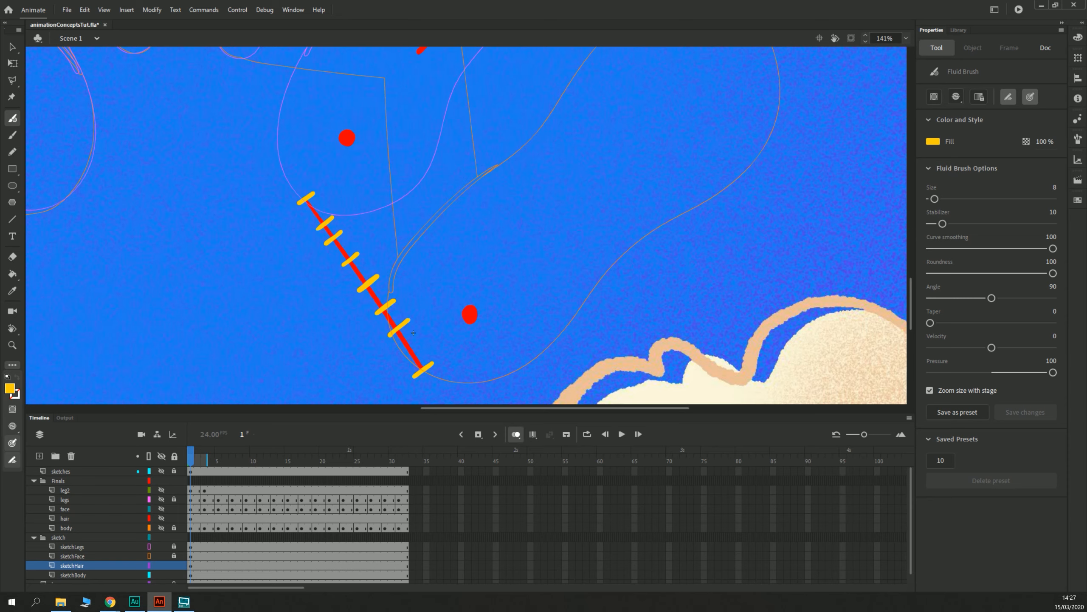
pyautogui.moveTo(412, 331); pyautogui.dragTo(397, 346)
pyautogui.moveTo(309, 219); pyautogui.dragTo(324, 207)
pyautogui.moveTo(418, 344); pyautogui.dragTo(404, 355)
pyautogui.moveTo(317, 197); pyautogui.dragTo(302, 210)
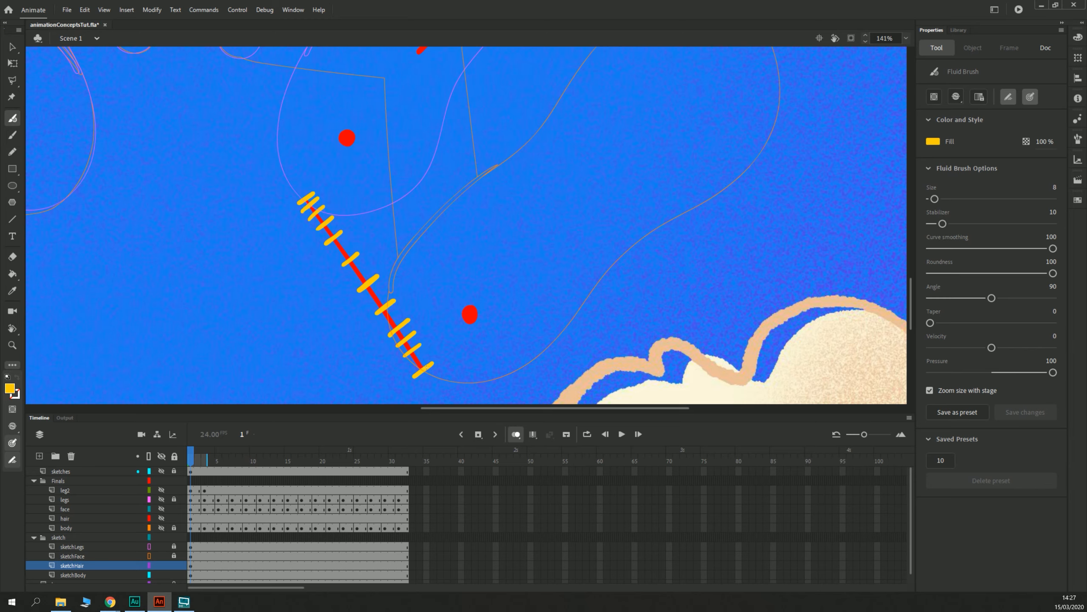
pyautogui.moveTo(426, 354); pyautogui.dragTo(414, 364)
pyautogui.click(145, 428)
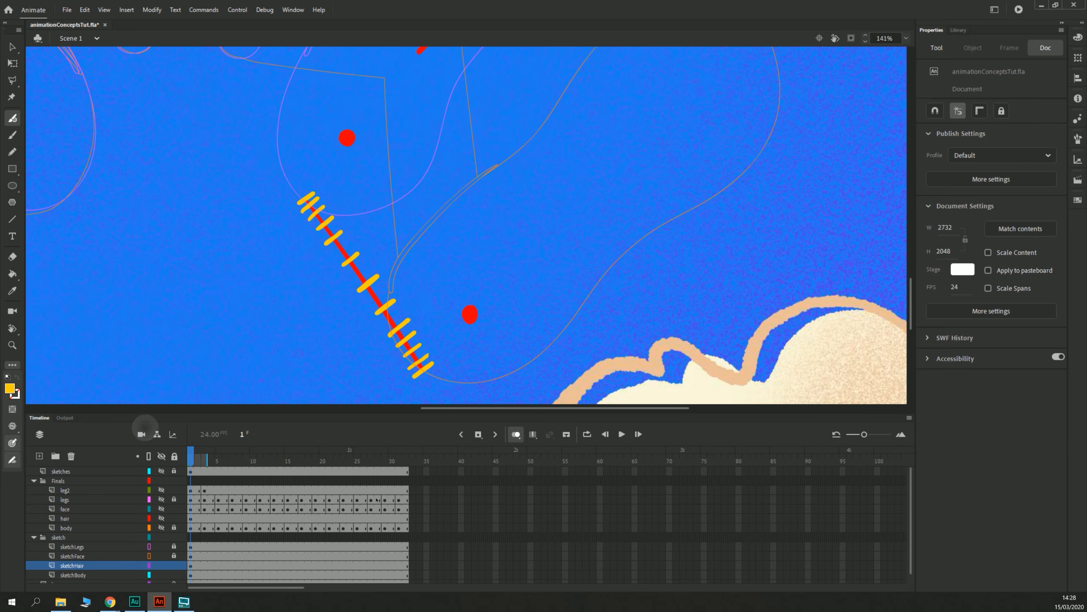
# Step: Mark both ends of the upper straight red line, below the large cloud, with short yellow ticks
pyautogui.moveTo(301, 140); pyautogui.dragTo(253, 240)
pyautogui.moveTo(288, 333); pyautogui.dragTo(308, 249)
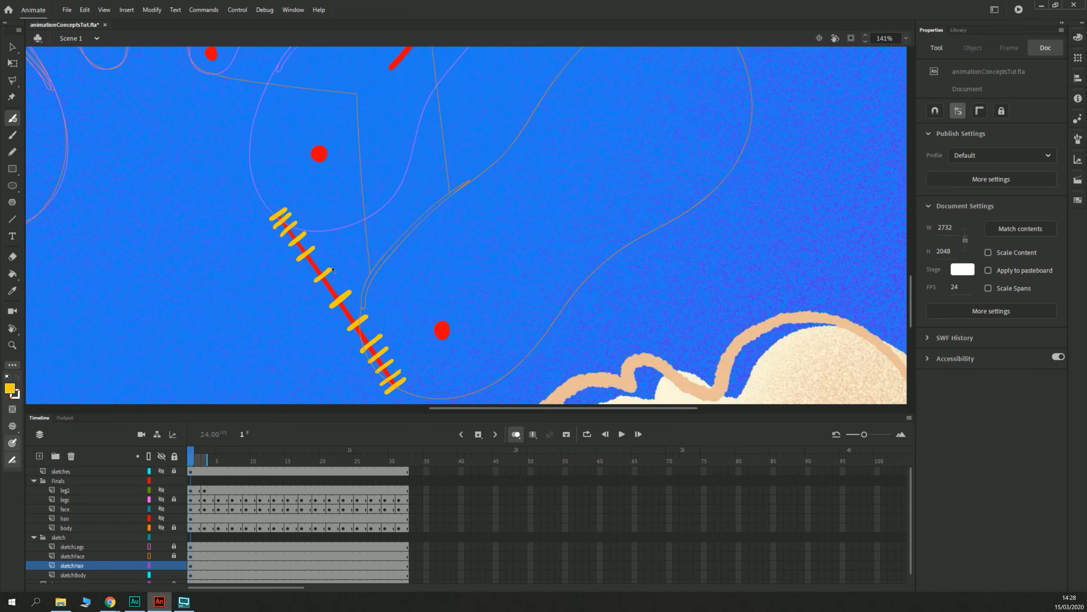
pyautogui.hotkey('ctrl', '-')
pyautogui.moveTo(362, 259); pyautogui.dragTo(324, 266)
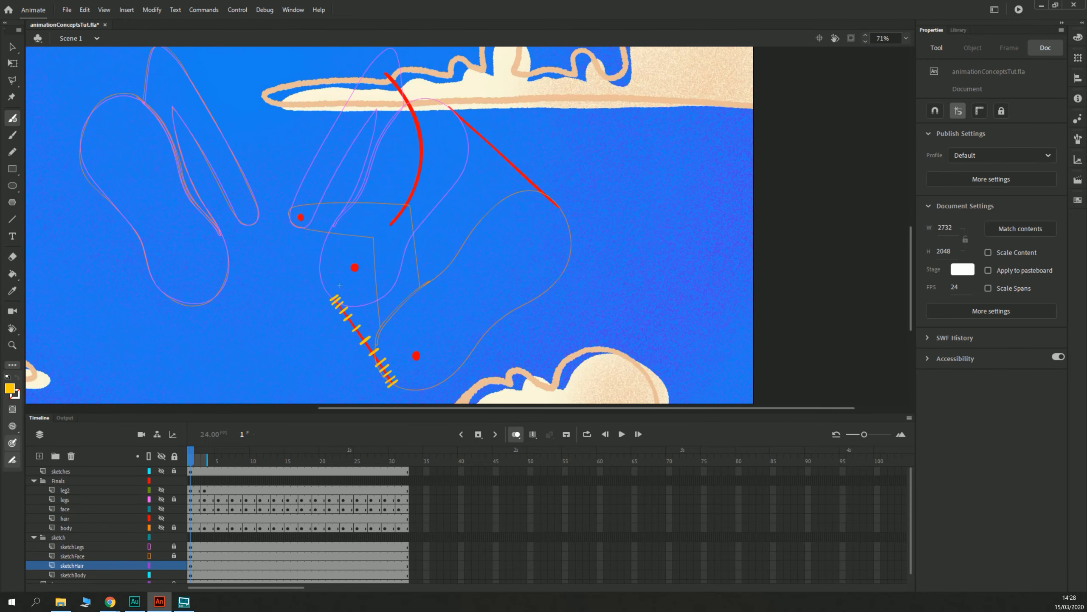
pyautogui.hotkey('ctrl', '=')
pyautogui.moveTo(422, 161); pyautogui.dragTo(349, 346)
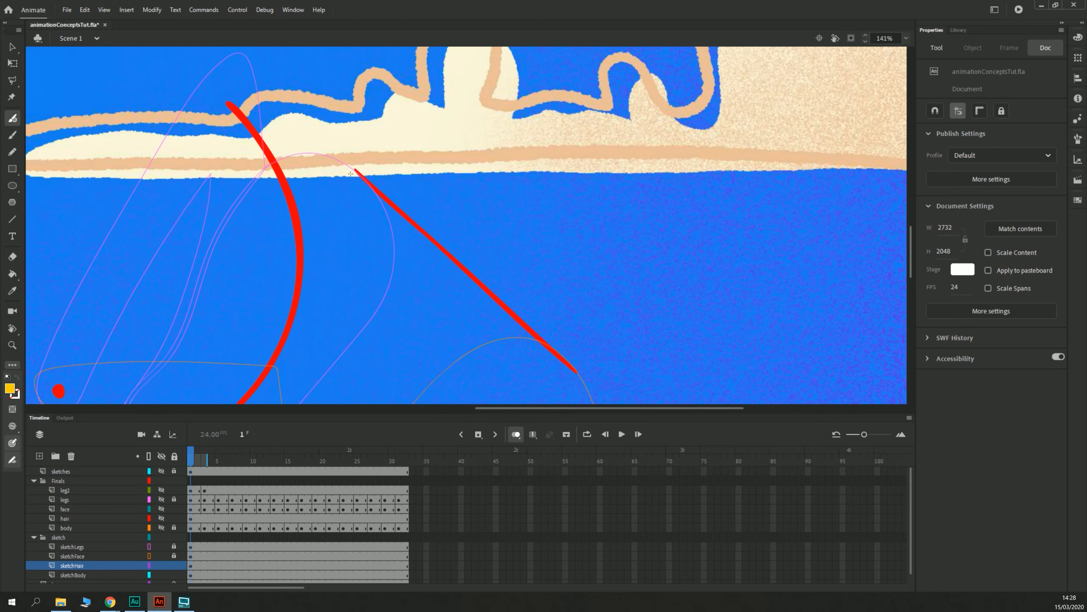
pyautogui.moveTo(350, 173); pyautogui.dragTo(361, 163)
pyautogui.moveTo(579, 377)
pyautogui.mouseDown()
pyautogui.moveTo(586, 361)
pyautogui.moveTo(565, 385)
pyautogui.mouseUp()
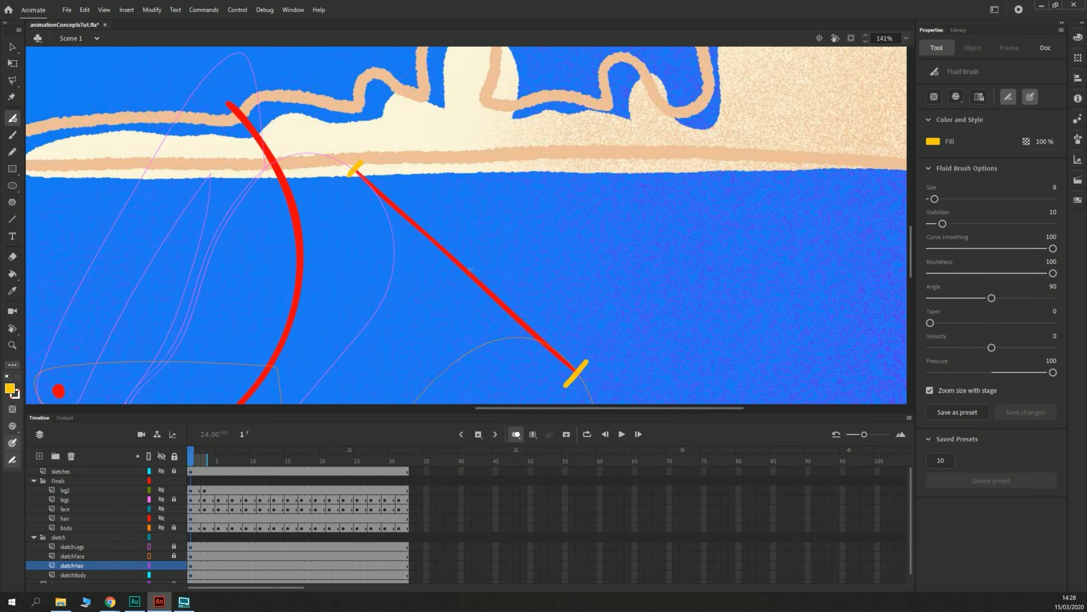
# Step: Fill the upper straight red line with yellow spacing ticks, working outward from the middle and tightening the gaps toward both ends
pyautogui.moveTo(478, 263); pyautogui.dragTo(460, 281)
pyautogui.moveTo(452, 238); pyautogui.dragTo(433, 258)
pyautogui.moveTo(488, 305); pyautogui.dragTo(509, 282)
pyautogui.moveTo(410, 234); pyautogui.dragTo(428, 214)
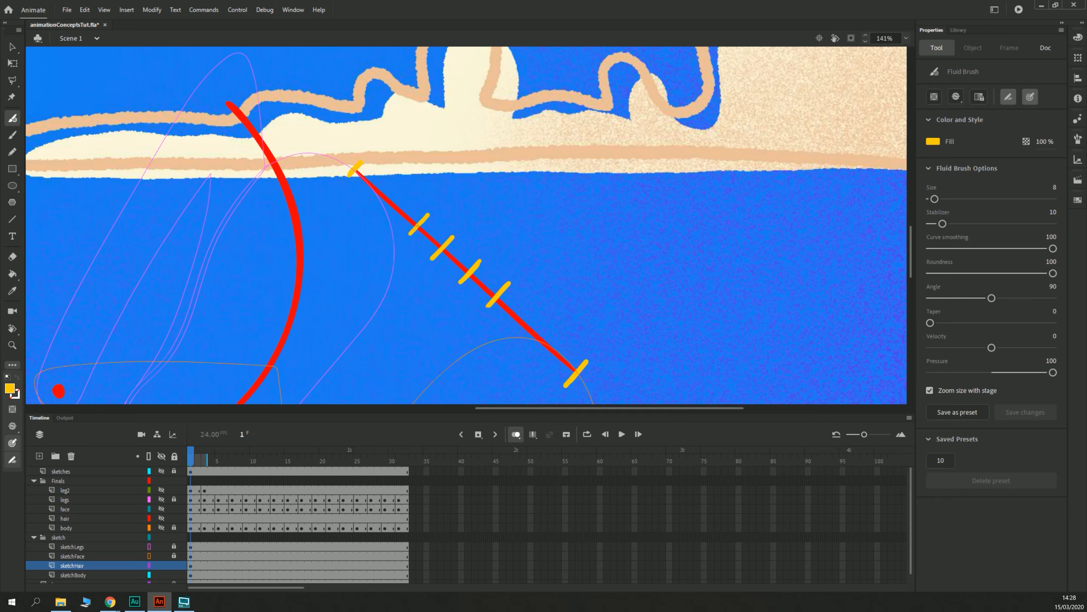
pyautogui.moveTo(531, 306); pyautogui.dragTo(511, 322)
pyautogui.moveTo(406, 194); pyautogui.dragTo(388, 215)
pyautogui.moveTo(549, 324); pyautogui.dragTo(532, 349)
pyautogui.hotkey('ctrl', 'z')
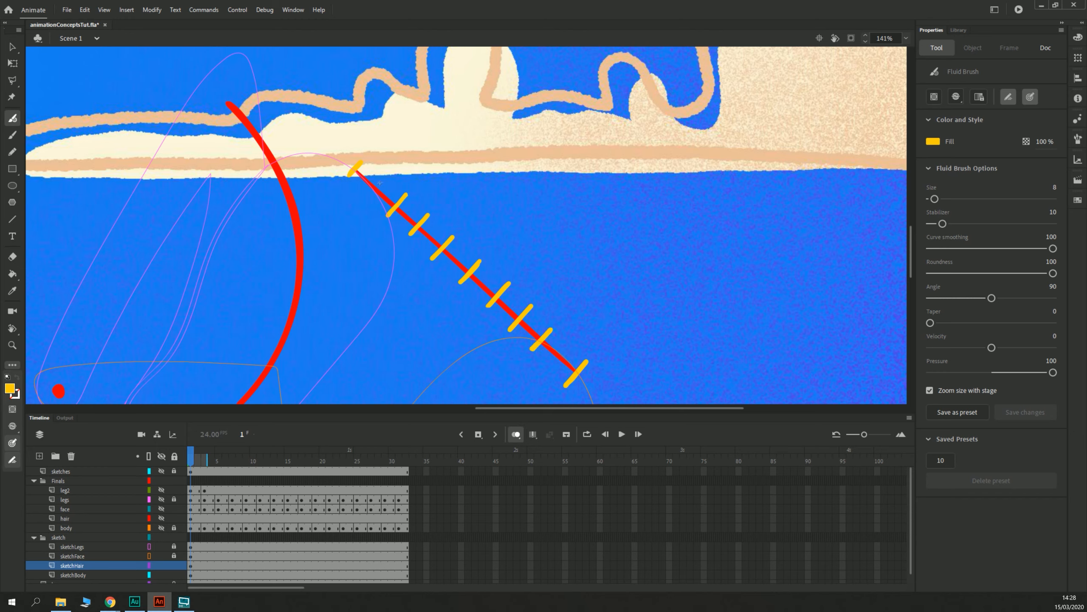
pyautogui.moveTo(382, 176); pyautogui.dragTo(368, 195)
pyautogui.moveTo(570, 344); pyautogui.dragTo(551, 367)
pyautogui.moveTo(369, 165); pyautogui.dragTo(351, 187)
pyautogui.moveTo(578, 357); pyautogui.dragTo(563, 376)
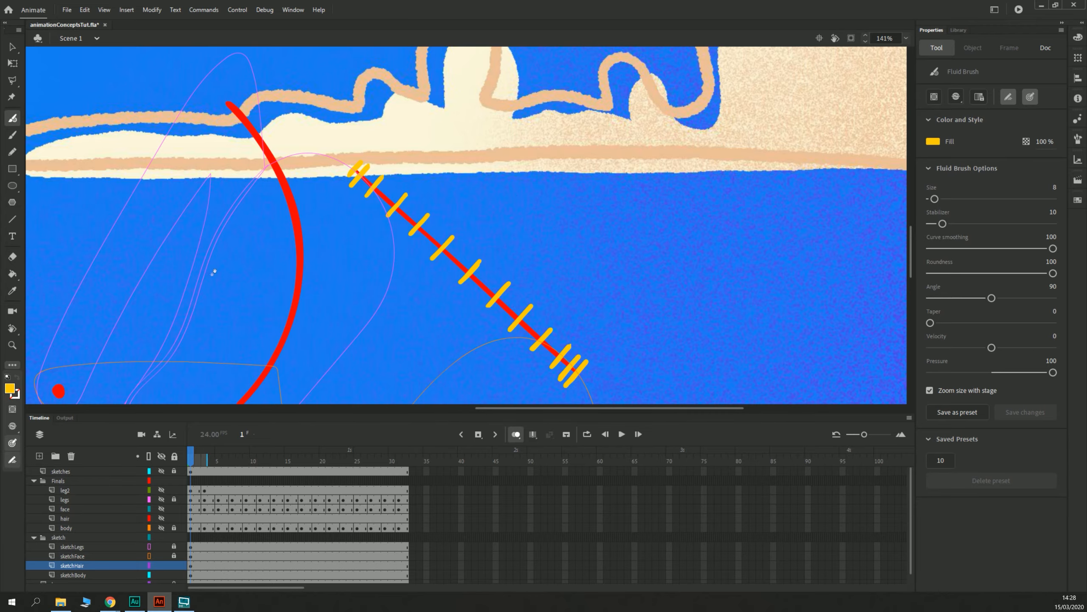
# Step: Select the third tick from the lower end of the upper straight line and nudge it slightly up and left
pyautogui.moveTo(214, 271)
pyautogui.mouseDown()
pyautogui.moveTo(322, 177)
pyautogui.moveTo(349, 47)
pyautogui.mouseUp()
pyautogui.moveTo(190, 223); pyautogui.dragTo(212, 136)
pyautogui.moveTo(261, 171); pyautogui.dragTo(123, 360)
pyautogui.moveTo(276, 235); pyautogui.dragTo(218, 310)
pyautogui.press('v')
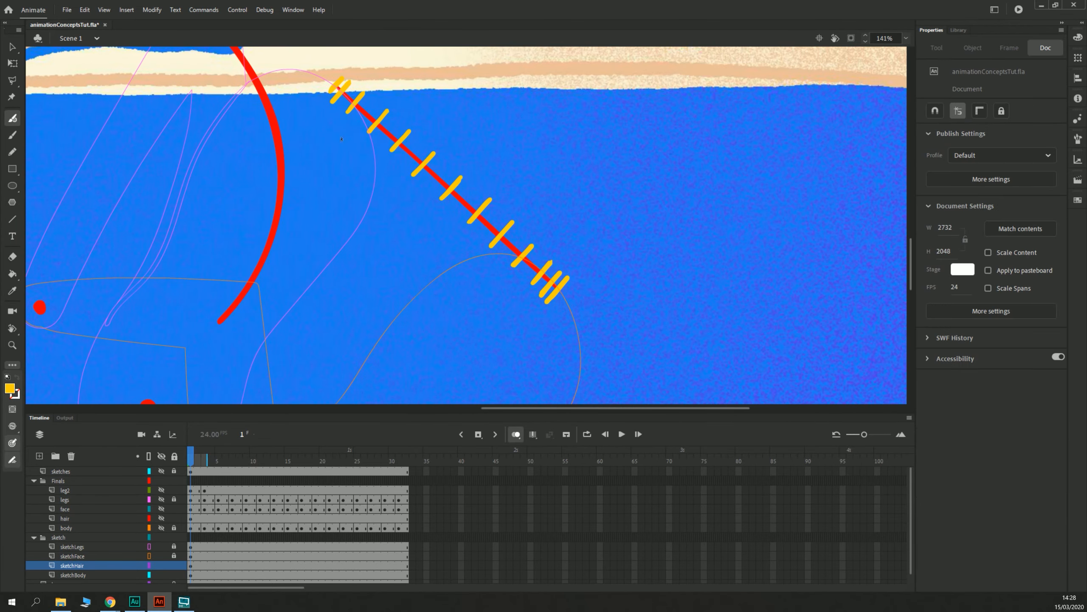
pyautogui.click(338, 99)
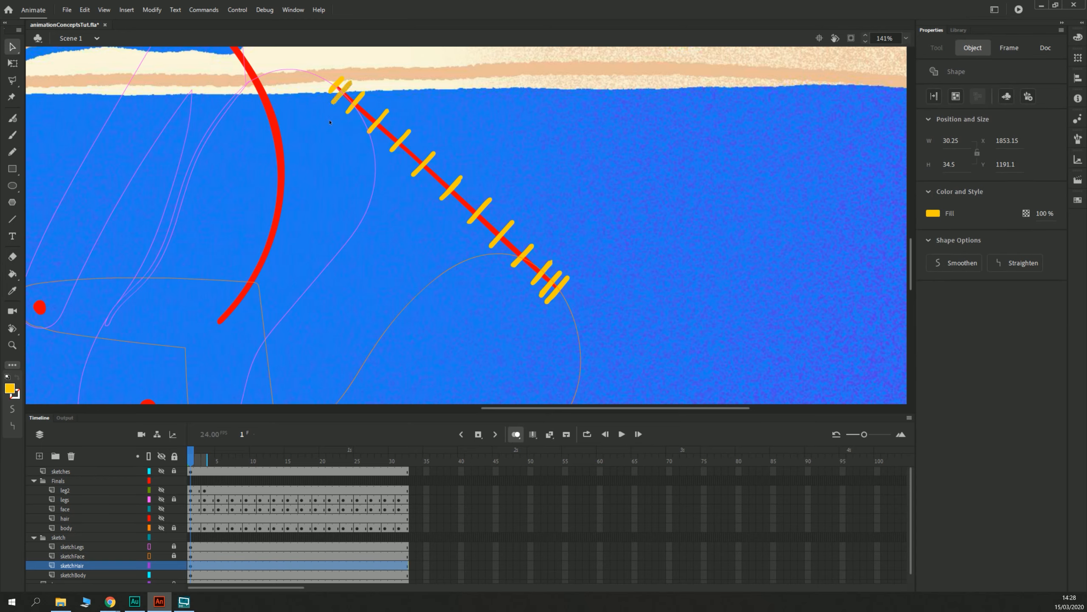
pyautogui.moveTo(549, 288); pyautogui.dragTo(547, 286)
pyautogui.click(536, 279)
pyautogui.hotkey('shift', 'Left')
pyautogui.hotkey('shift', 'Up')
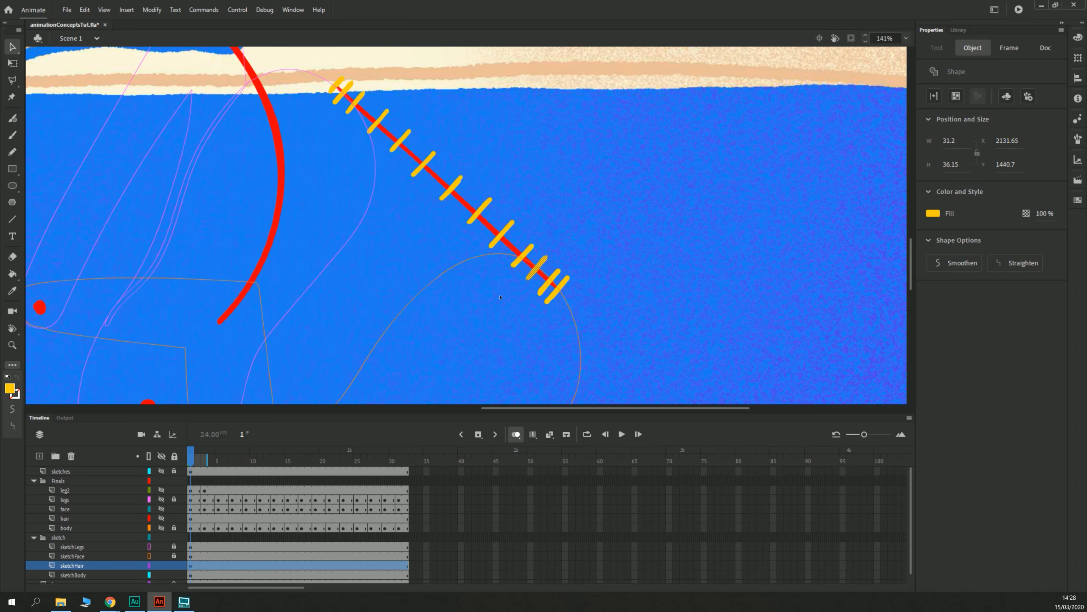
pyautogui.press('Down')
pyautogui.press('Down')
pyautogui.press('Down')
pyautogui.press('Down')
pyautogui.press('Down')
pyautogui.press('Down')
pyautogui.press('Right')
pyautogui.press('Right')
pyautogui.press('Right')
pyautogui.press('Right')
pyautogui.press('Right')
pyautogui.press('Down')
pyautogui.press('Down')
pyautogui.press('Right')
# Step: Nudge the third and fourth ticks from the upper end of that line slightly up and left to refine the spacing
pyautogui.click(348, 110)
pyautogui.press('Up')
pyautogui.press('Up')
pyautogui.press('Up')
pyautogui.press('Up')
pyautogui.press('Left')
pyautogui.press('Left')
pyautogui.press('Left')
pyautogui.click(370, 131)
pyautogui.press('Up')
pyautogui.press('Up')
pyautogui.press('Left')
pyautogui.press('Left')
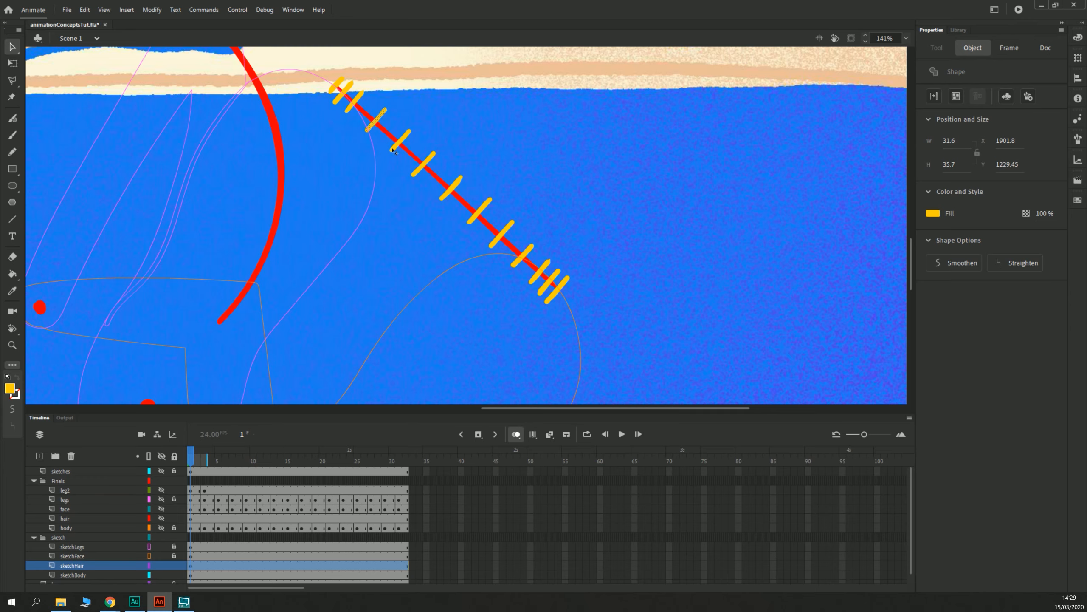
# Step: Shift the sixth and seventh ticks from the line's upper end slightly up and left to even out the middle gaps
pyautogui.click(400, 141)
pyautogui.click(423, 163)
pyautogui.press('Up')
pyautogui.press('Up')
pyautogui.press('Up')
pyautogui.press('Left')
pyautogui.press('Left')
pyautogui.click(450, 189)
pyautogui.press('Up')
pyautogui.press('Up')
pyautogui.press('Up')
pyautogui.press('Left')
pyautogui.press('Left')
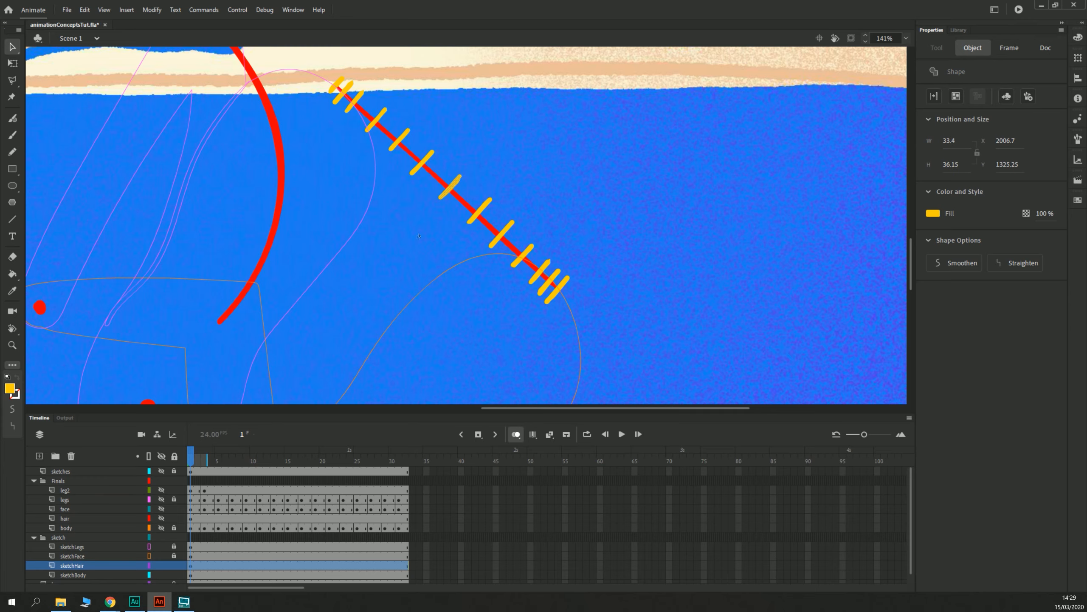
# Step: Switch back to the brush and mark both ends of the curved red guide line with yellow ticks
pyautogui.moveTo(221, 253)
pyautogui.mouseDown()
pyautogui.moveTo(264, 246)
pyautogui.moveTo(236, 178)
pyautogui.mouseUp()
pyautogui.hotkey('ctrl', '-')
pyautogui.press('b')
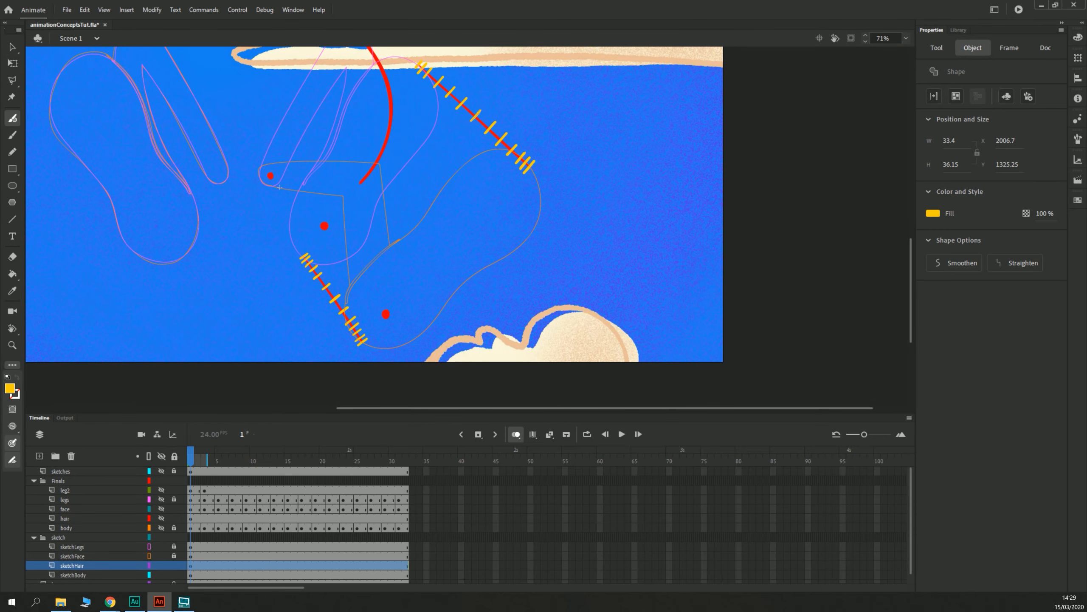
pyautogui.moveTo(501, 144); pyautogui.dragTo(524, 236)
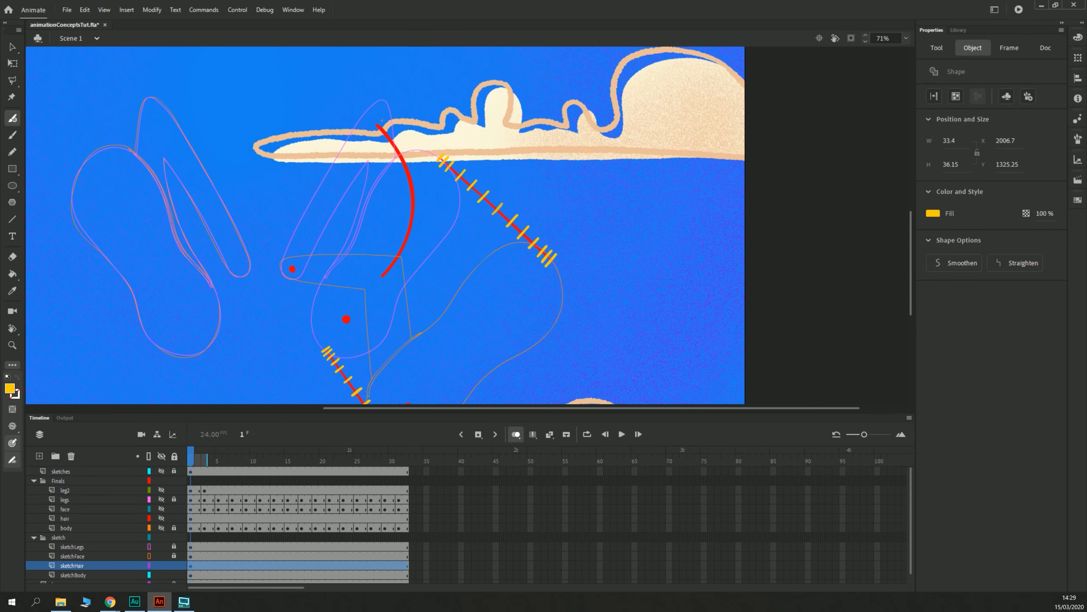
pyautogui.moveTo(380, 119); pyautogui.dragTo(374, 129)
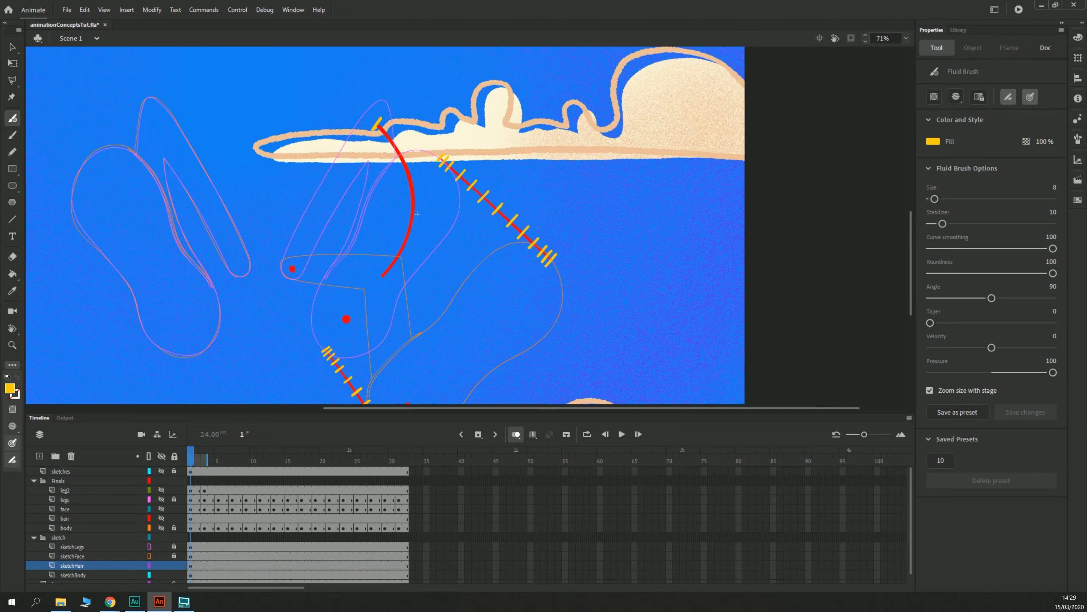
pyautogui.moveTo(378, 272); pyautogui.dragTo(386, 284)
# Step: Draw yellow spacing ticks along the red arc, wider apart around the middle and closer together toward both ends
pyautogui.hotkey('ctrl', '=')
pyautogui.moveTo(235, 149); pyautogui.dragTo(400, 186)
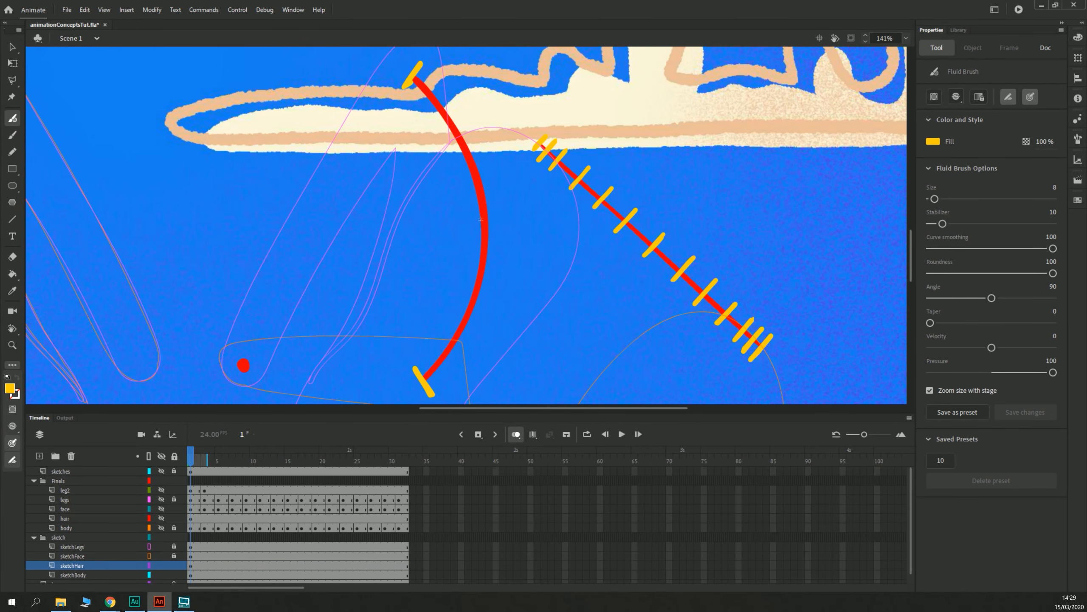
pyautogui.moveTo(494, 217)
pyautogui.mouseDown()
pyautogui.moveTo(478, 220)
pyautogui.moveTo(480, 189)
pyautogui.moveTo(467, 193)
pyautogui.mouseUp()
pyautogui.moveTo(508, 253); pyautogui.dragTo(467, 253)
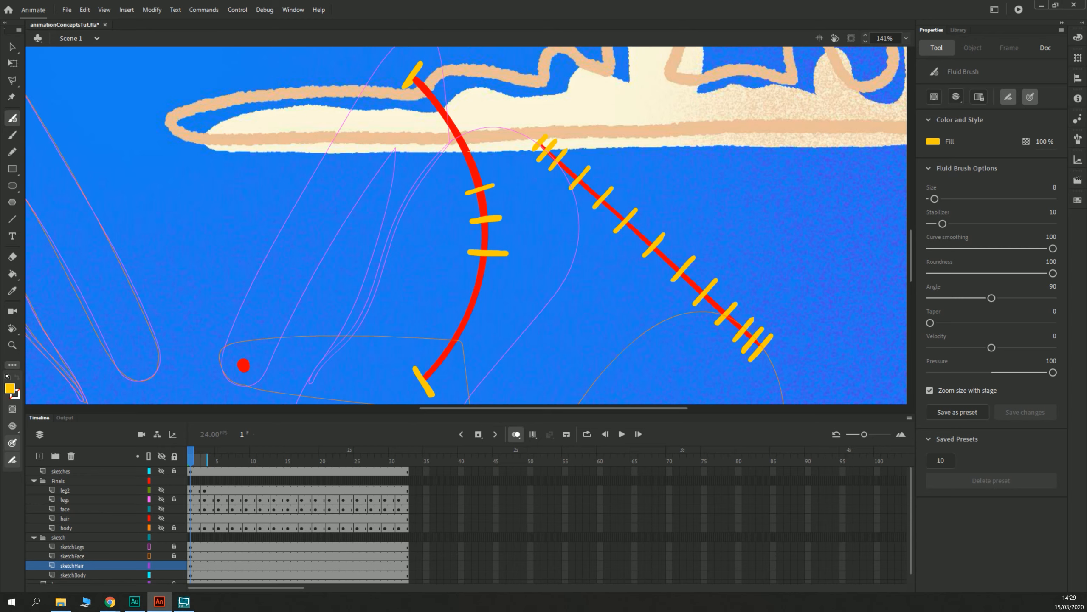
pyautogui.moveTo(481, 147); pyautogui.dragTo(450, 162)
pyautogui.moveTo(493, 295); pyautogui.dragTo(465, 288)
pyautogui.moveTo(458, 116); pyautogui.dragTo(435, 130)
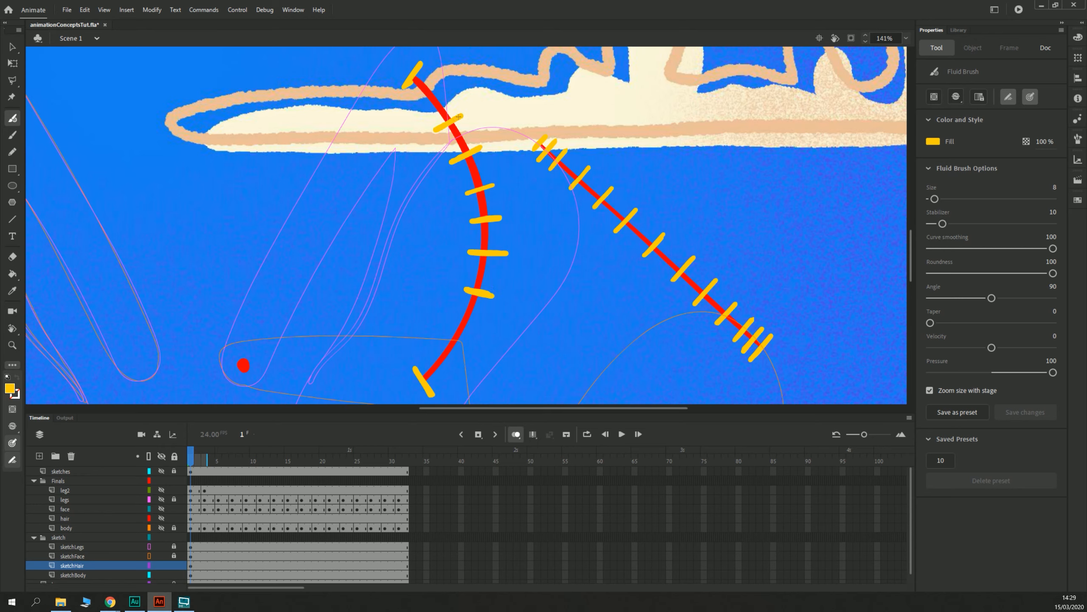
pyautogui.moveTo(478, 330); pyautogui.dragTo(448, 321)
pyautogui.moveTo(445, 88); pyautogui.dragTo(422, 105)
pyautogui.moveTo(459, 357)
pyautogui.mouseDown()
pyautogui.moveTo(437, 344)
pyautogui.moveTo(445, 378)
pyautogui.mouseUp()
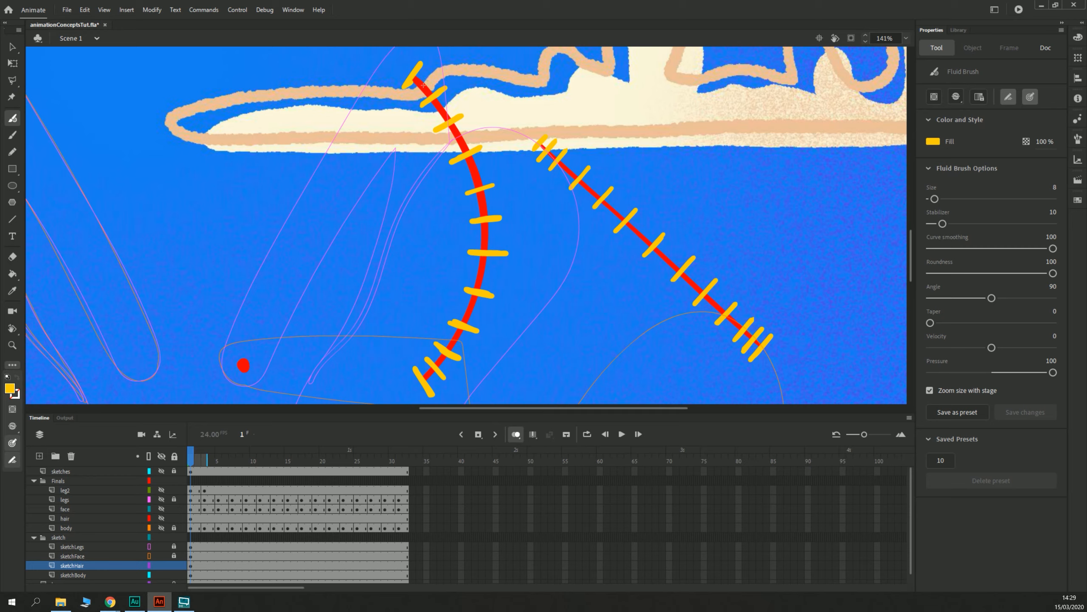
pyautogui.moveTo(428, 77); pyautogui.dragTo(415, 94)
# Step: Lock the sketchHair and sketchBody layers
pyautogui.hotkey('ctrl', '-')
pyautogui.hotkey('ctrl', '-')
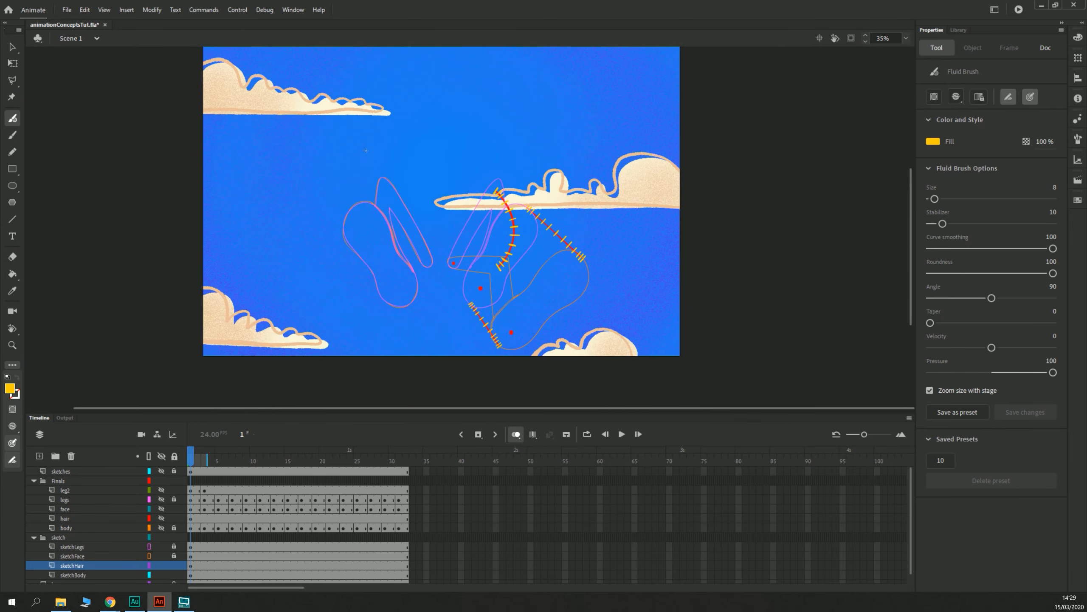
pyautogui.hotkey('ctrl', '=')
pyautogui.moveTo(378, 329); pyautogui.dragTo(207, 240)
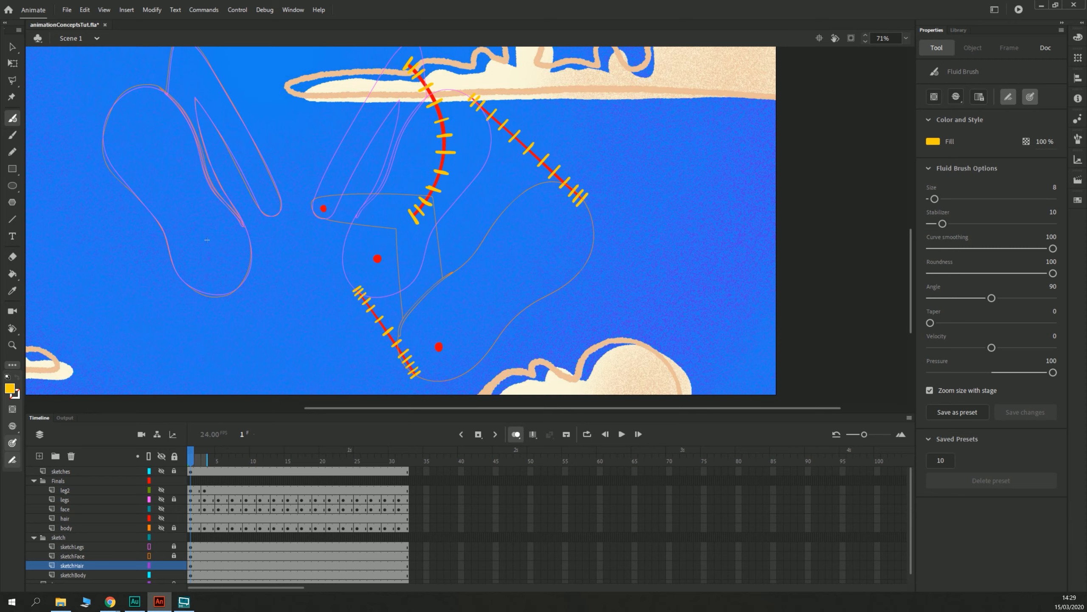
pyautogui.click(174, 565)
pyautogui.click(174, 575)
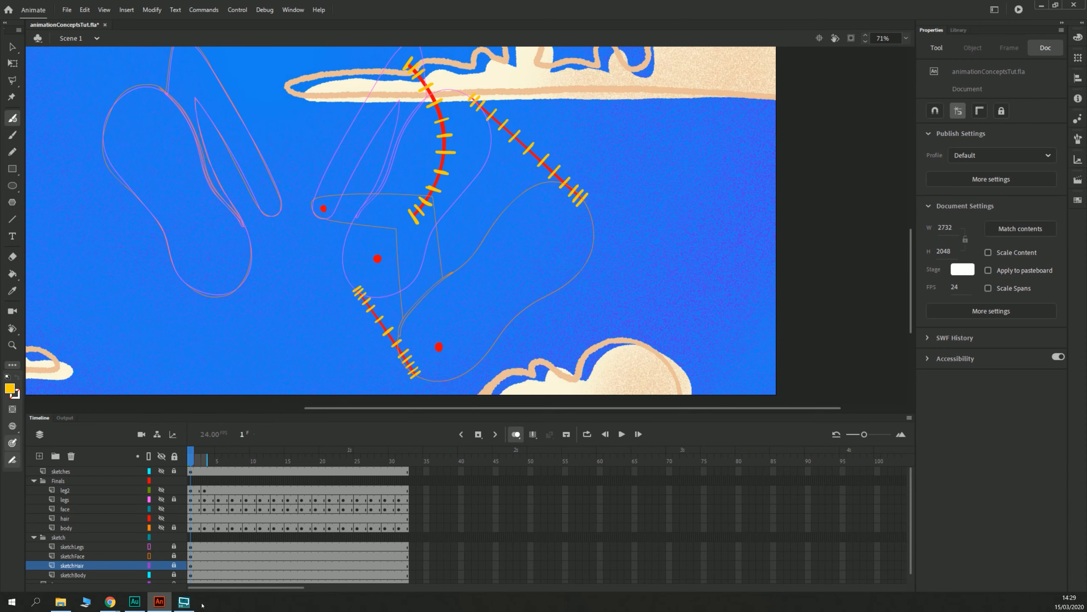
# Step: Move the sketch folder above the Finals folder and display the sketchHair and sketchBody layers as outlines
pyautogui.moveTo(56, 537); pyautogui.dragTo(56, 476)
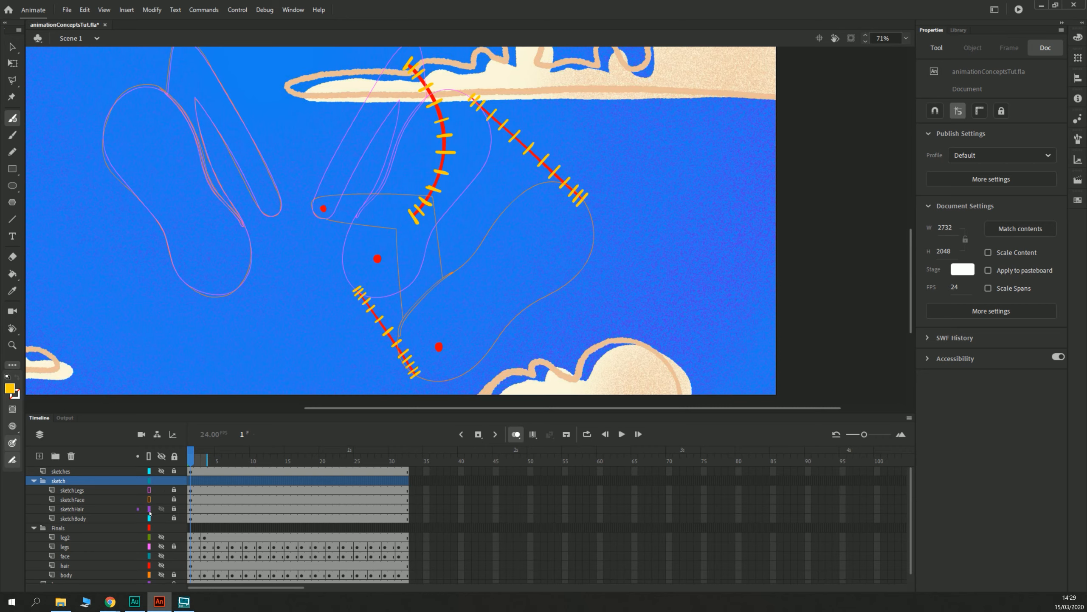
pyautogui.moveTo(149, 508); pyautogui.dragTo(149, 518)
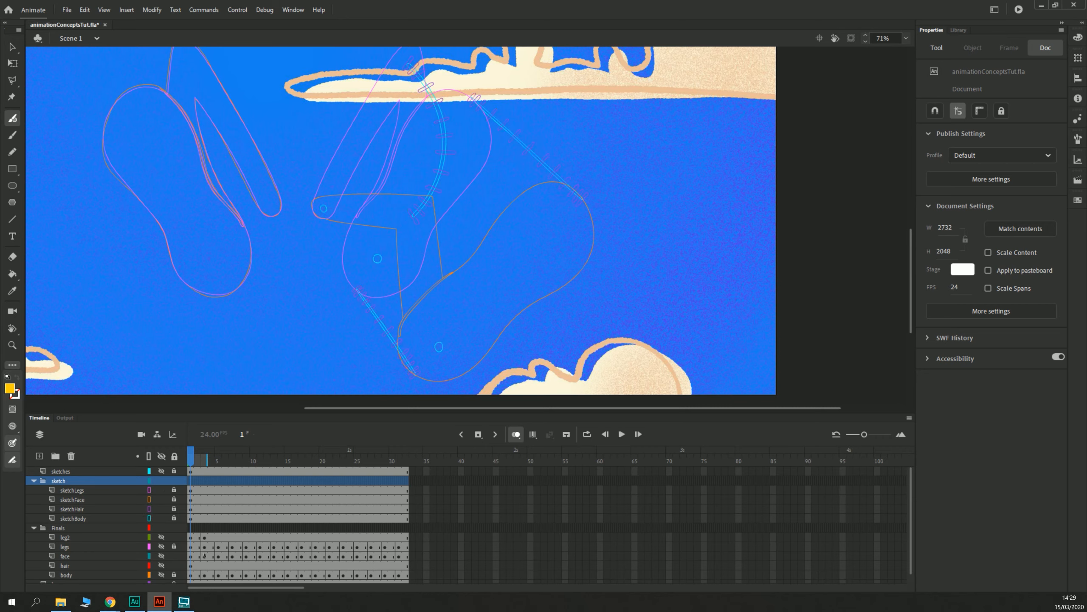
# Step: Show the leg2 layer and move its second keyframe to frame 25
pyautogui.click(193, 538)
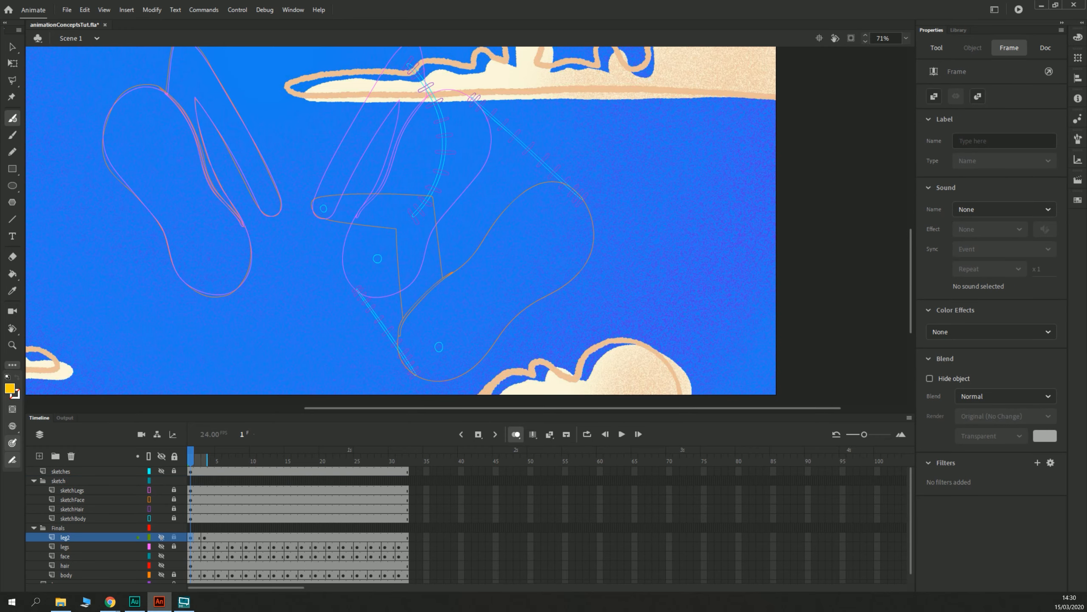
pyautogui.click(161, 538)
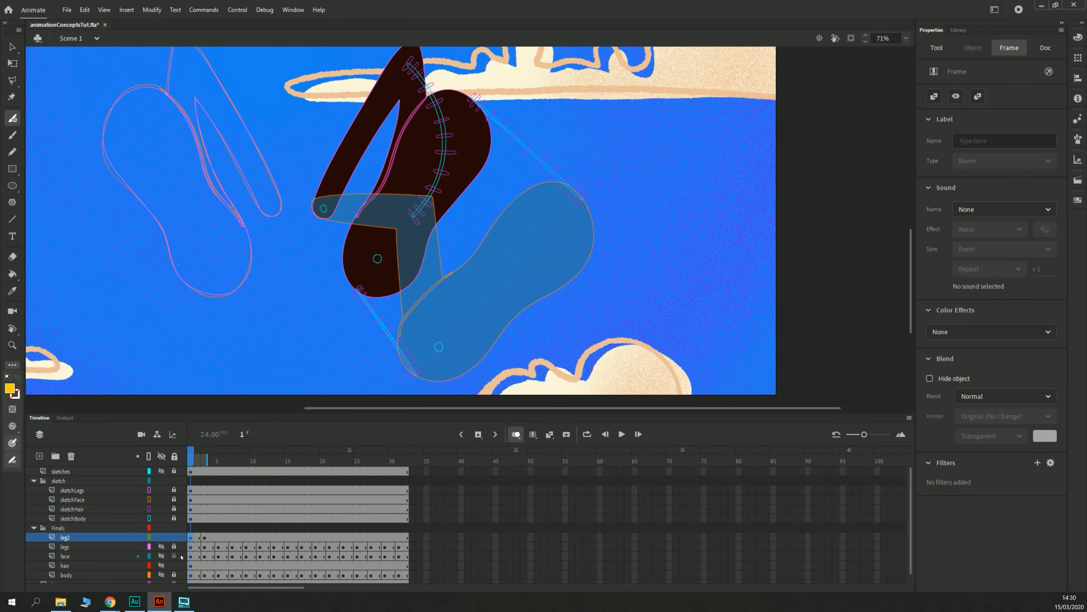
pyautogui.click(205, 537)
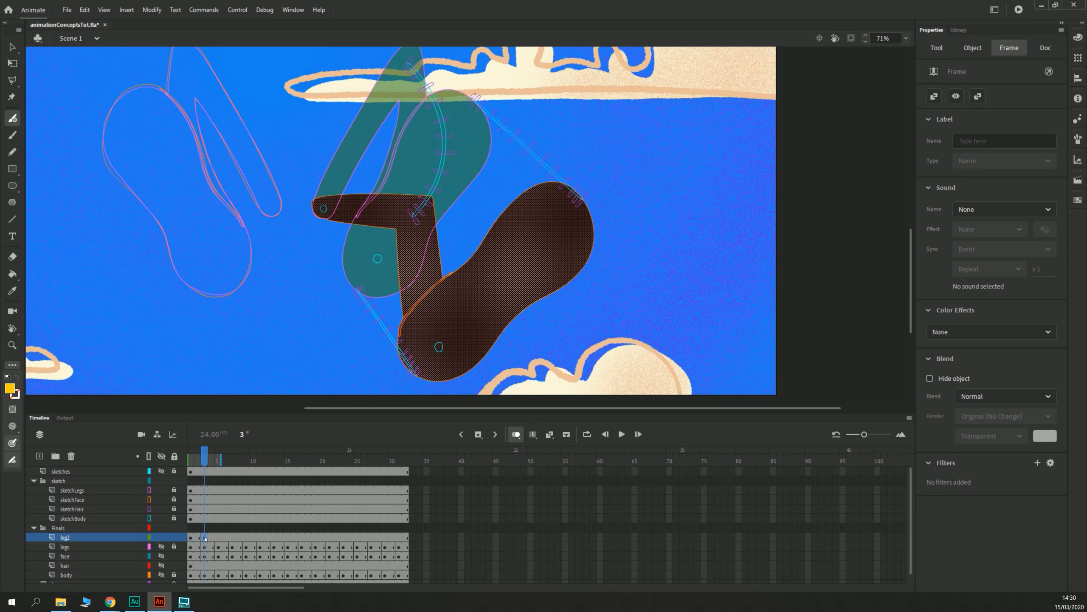
pyautogui.moveTo(206, 539); pyautogui.dragTo(358, 541)
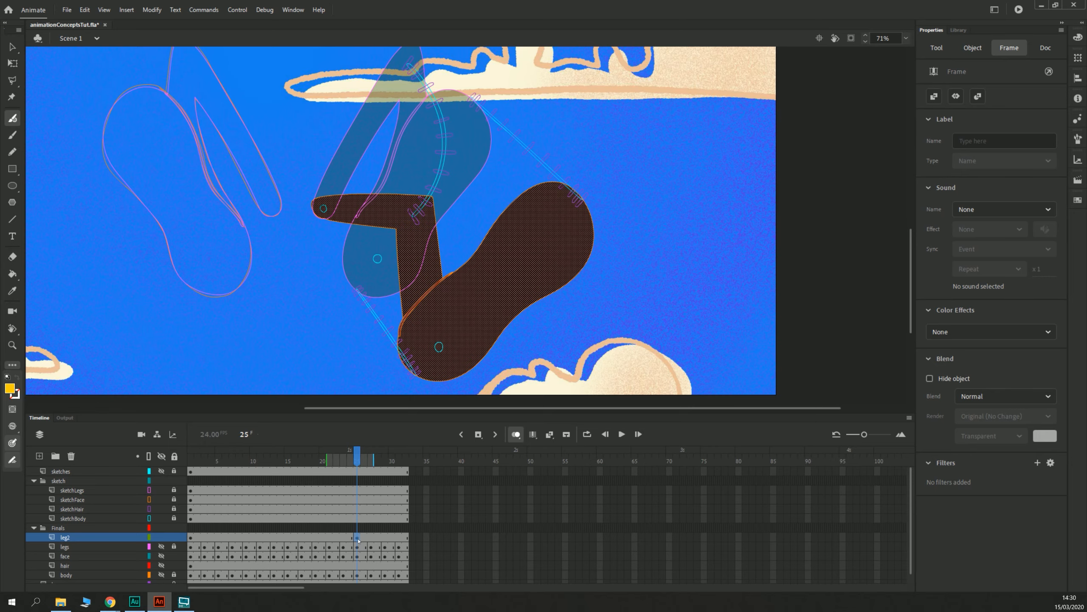
# Step: Examine the timing ticks along the curved guide and the two straight guide lines around the leg
pyautogui.hotkey('ctrl', '=')
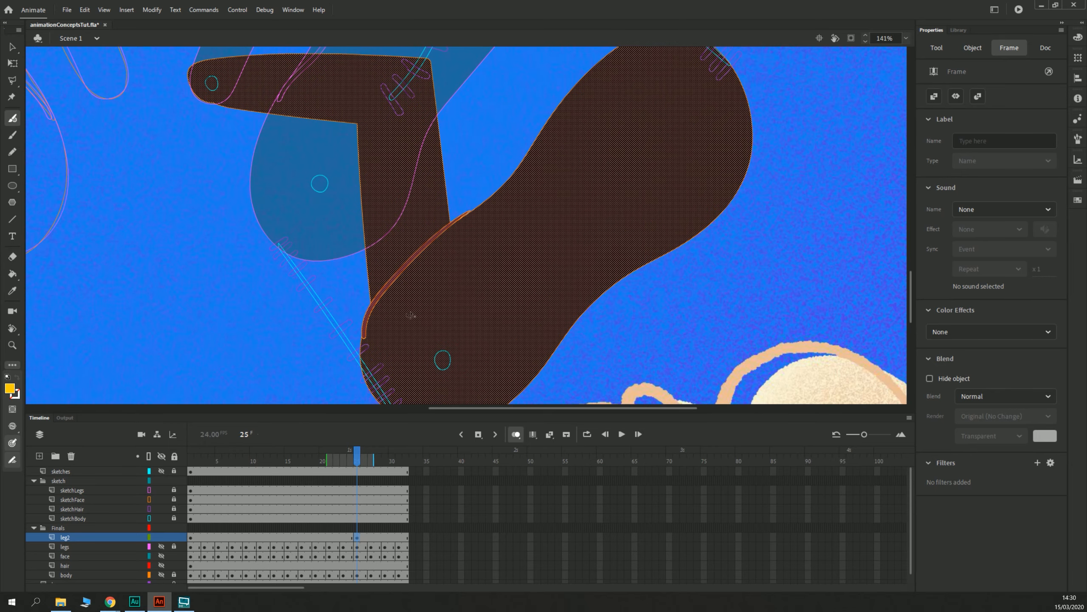
pyautogui.moveTo(411, 315); pyautogui.dragTo(418, 178)
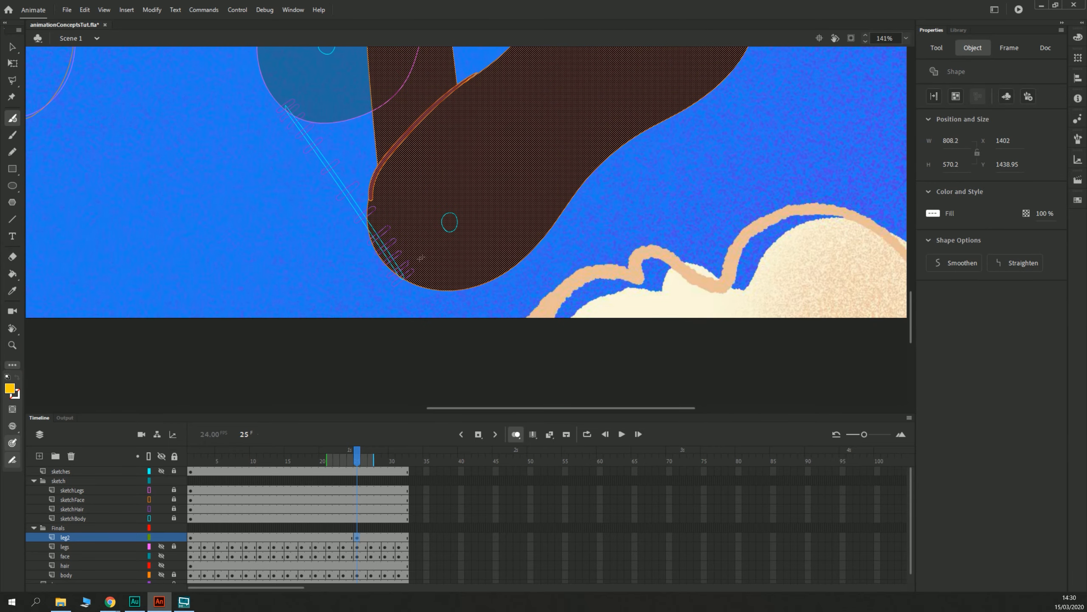
pyautogui.moveTo(302, 222); pyautogui.dragTo(283, 308)
pyautogui.moveTo(494, 178); pyautogui.dragTo(598, 377)
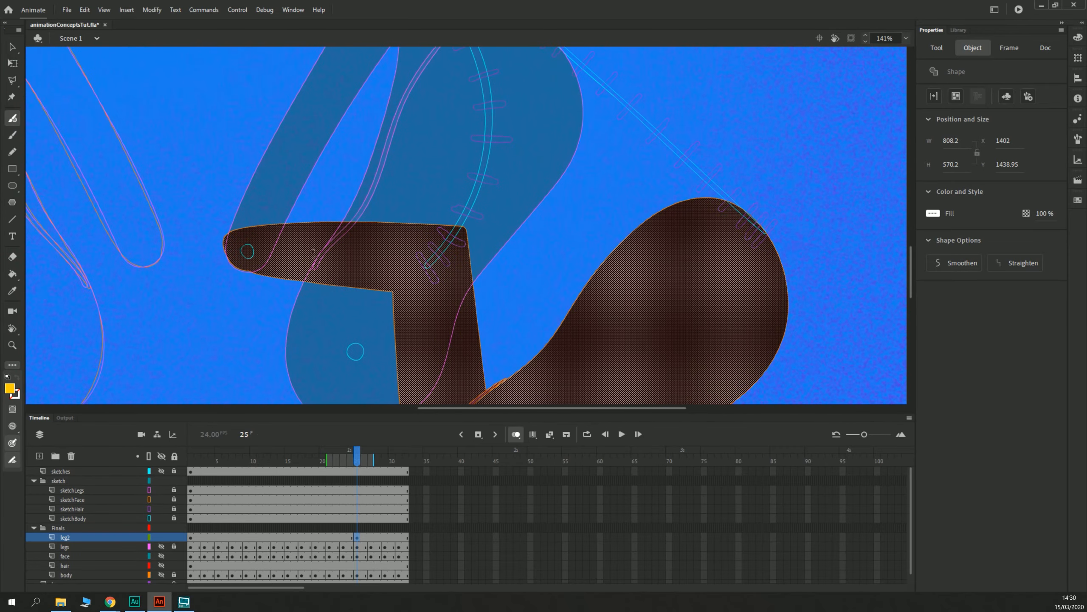
pyautogui.moveTo(304, 169); pyautogui.dragTo(295, 288)
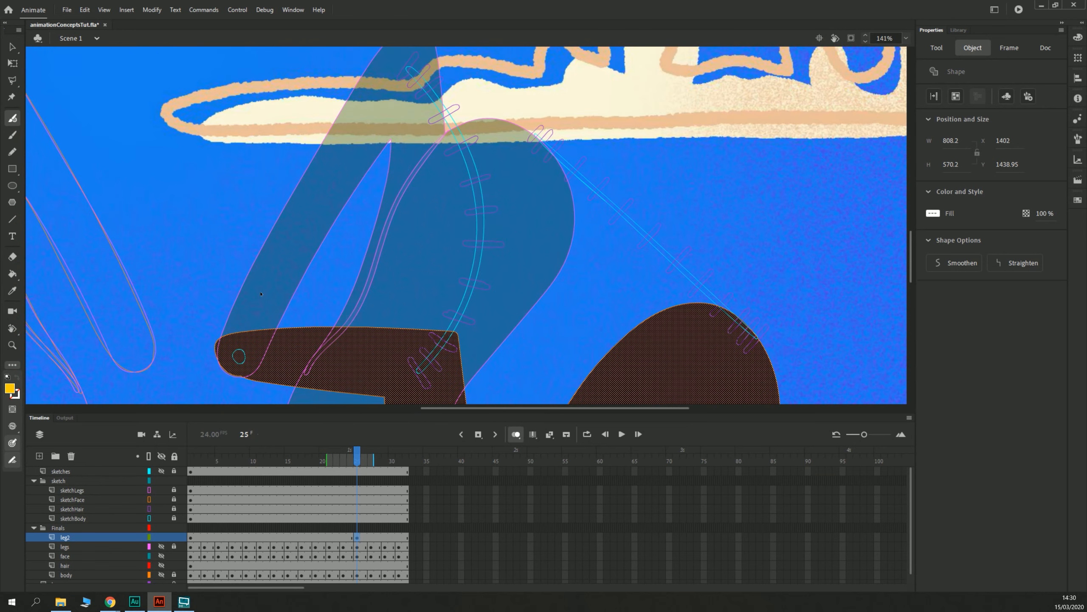
pyautogui.hotkey('ctrl', '-')
pyautogui.moveTo(304, 333); pyautogui.dragTo(231, 235)
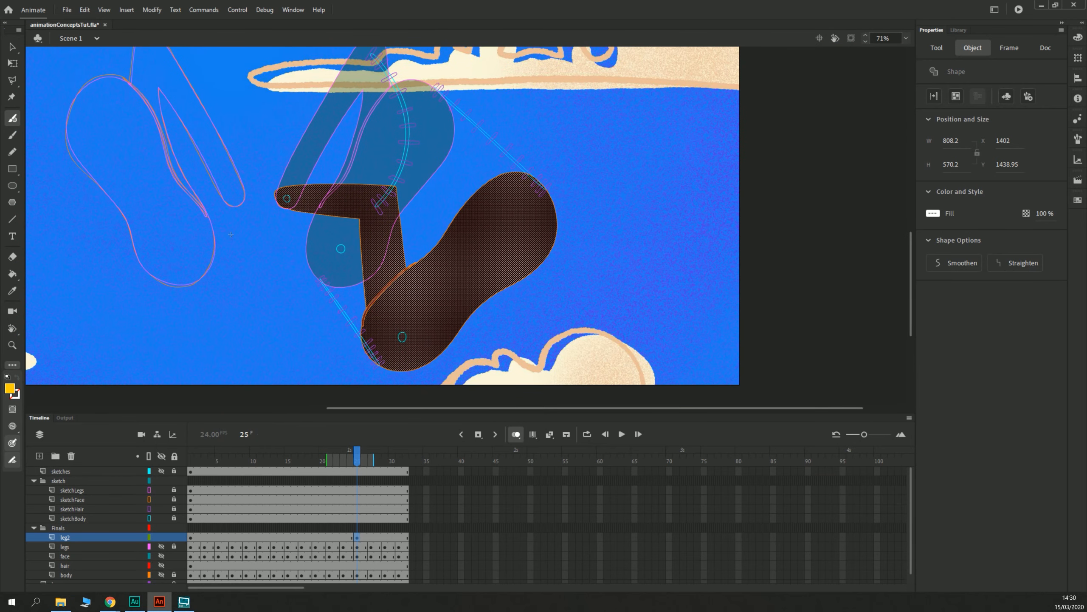
# Step: Insert a keyframe at frame 13 of the leg2 layer and clear its copied leg artwork
pyautogui.click(274, 537)
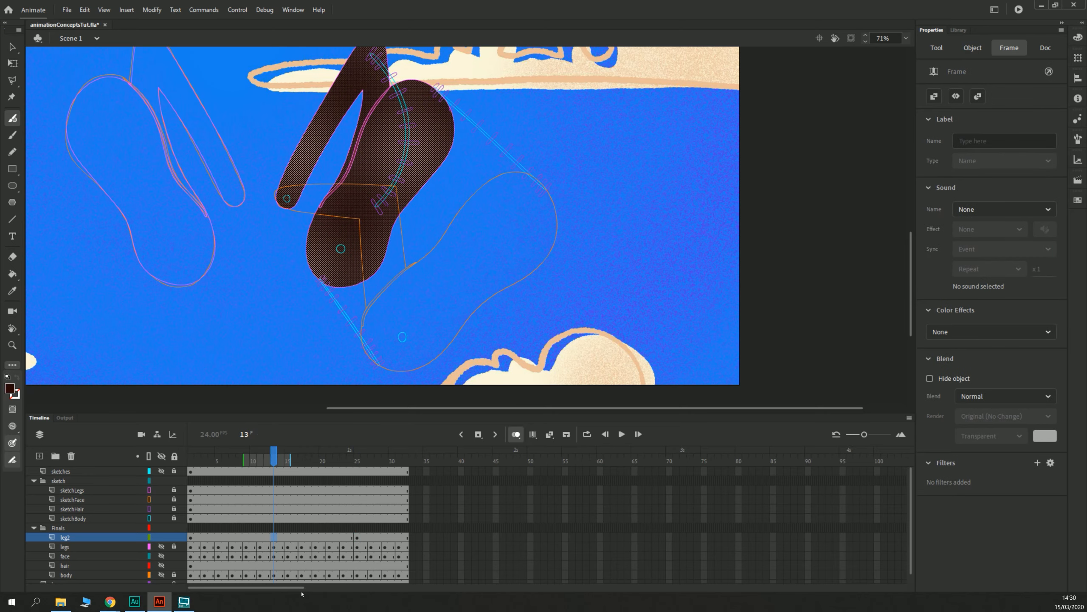
pyautogui.press('F6')
pyautogui.press('Delete')
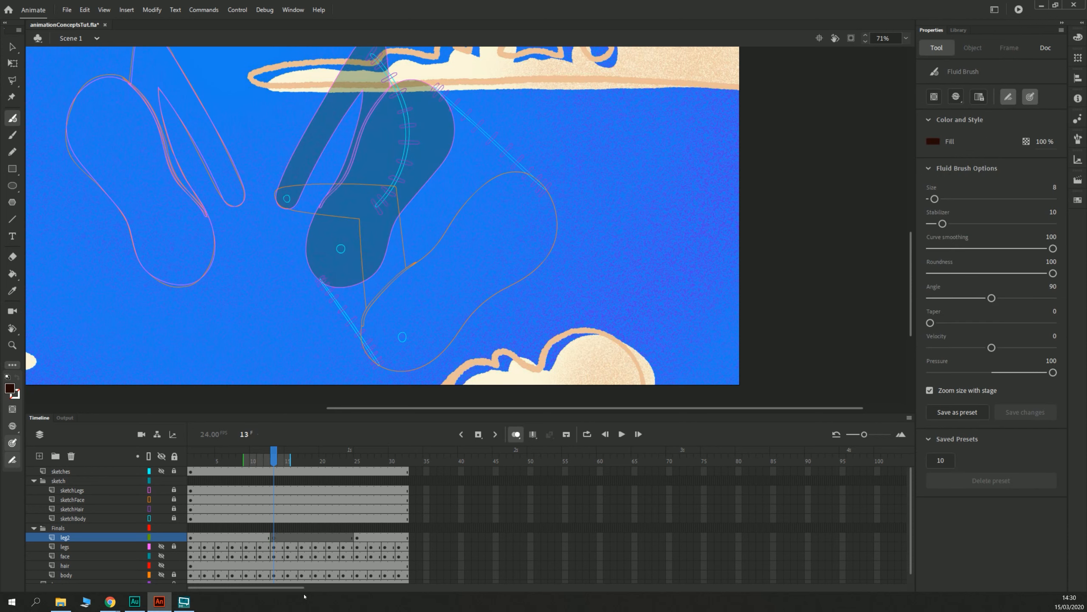
pyautogui.hotkey('ctrl', 'z')
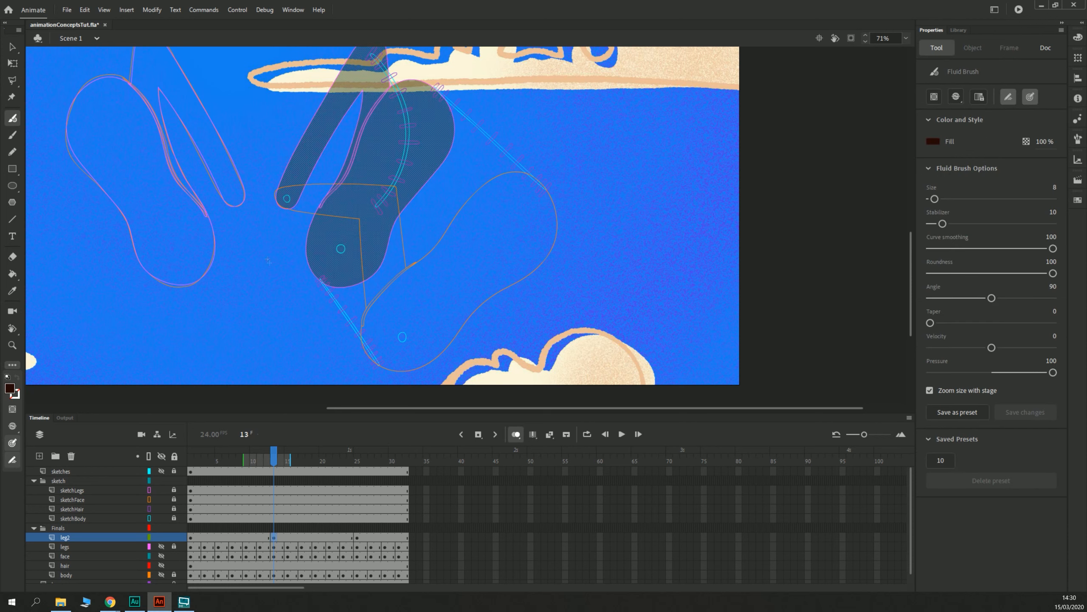
pyautogui.press('Delete')
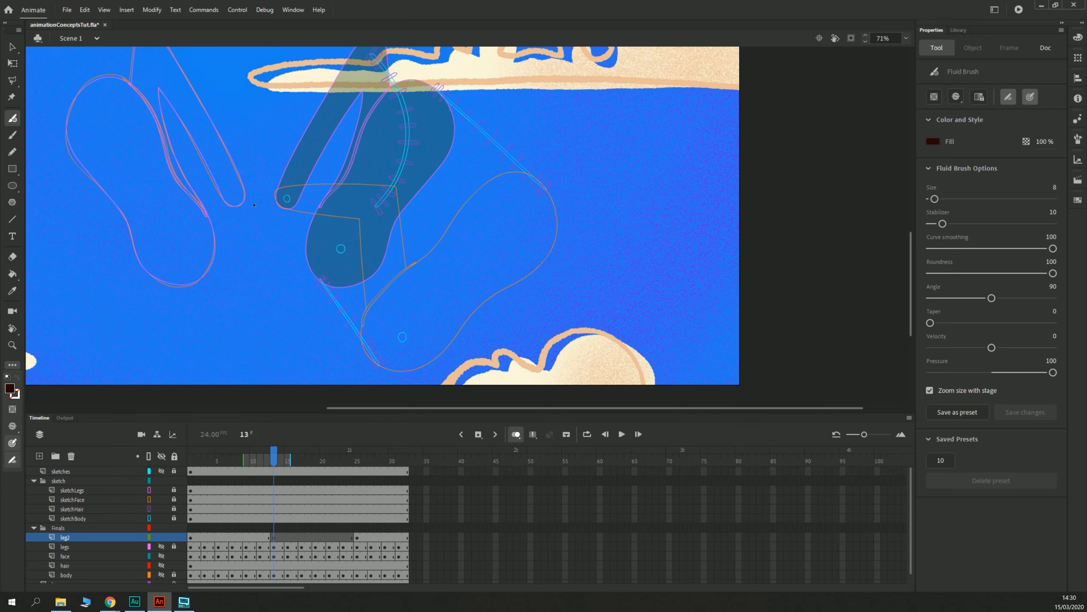
# Step: Brush a dark dot in the joint circle at the thin leg's end and a dark mark over the arc's tick just above its middle
pyautogui.scroll(3, 287, 166)
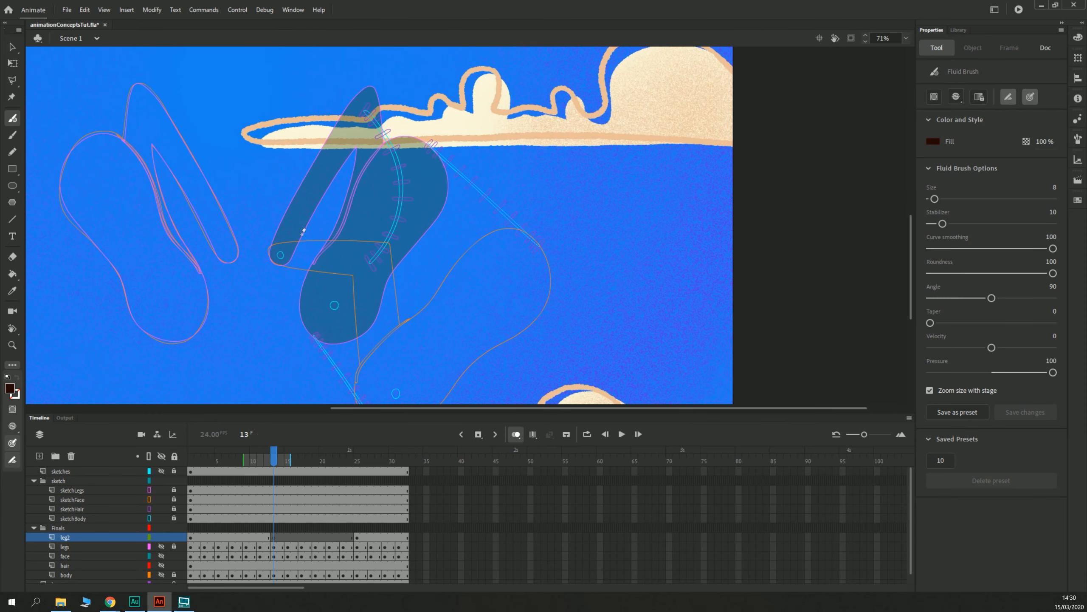
pyautogui.click(280, 255)
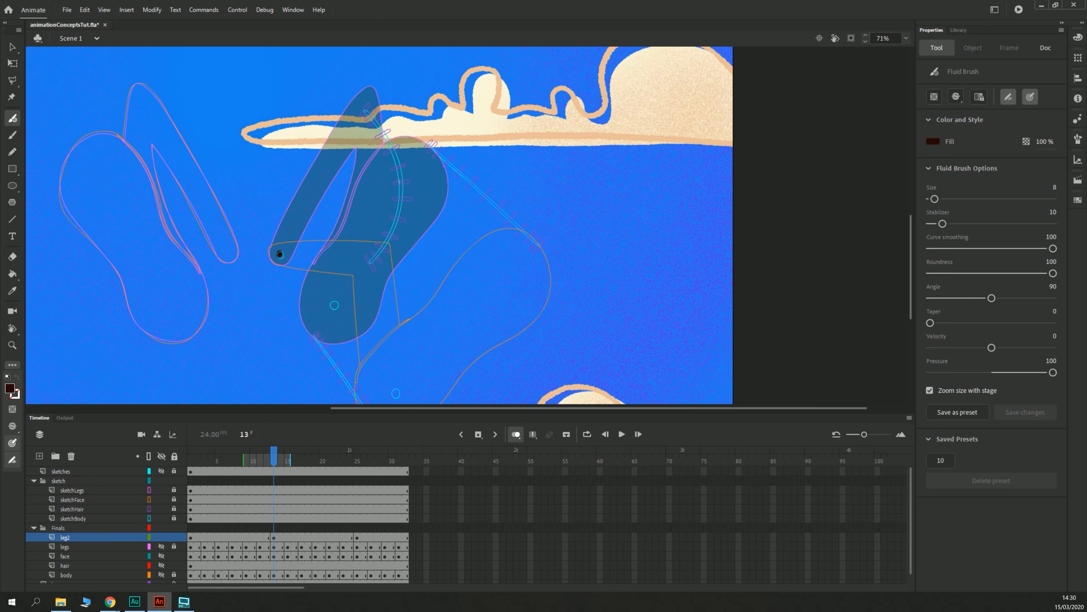
pyautogui.moveTo(391, 183); pyautogui.dragTo(410, 180)
# Step: Check every second frame of the leg2 layer from frame 1 to 13 to count the spacing
pyautogui.click(191, 538)
pyautogui.click(205, 538)
pyautogui.click(218, 539)
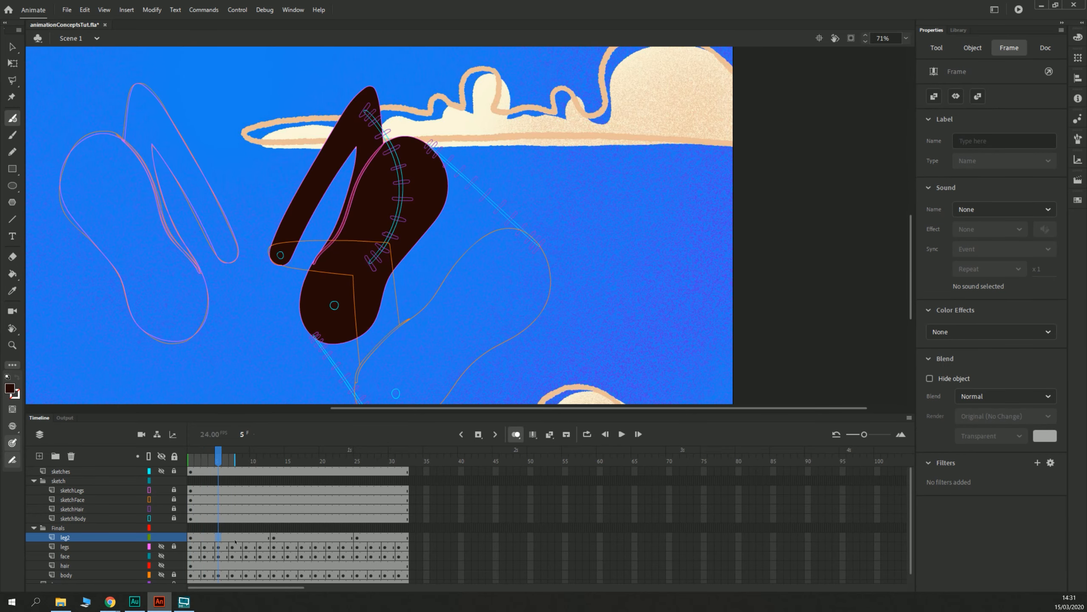
pyautogui.click(232, 539)
pyautogui.click(245, 539)
pyautogui.click(260, 539)
pyautogui.click(274, 539)
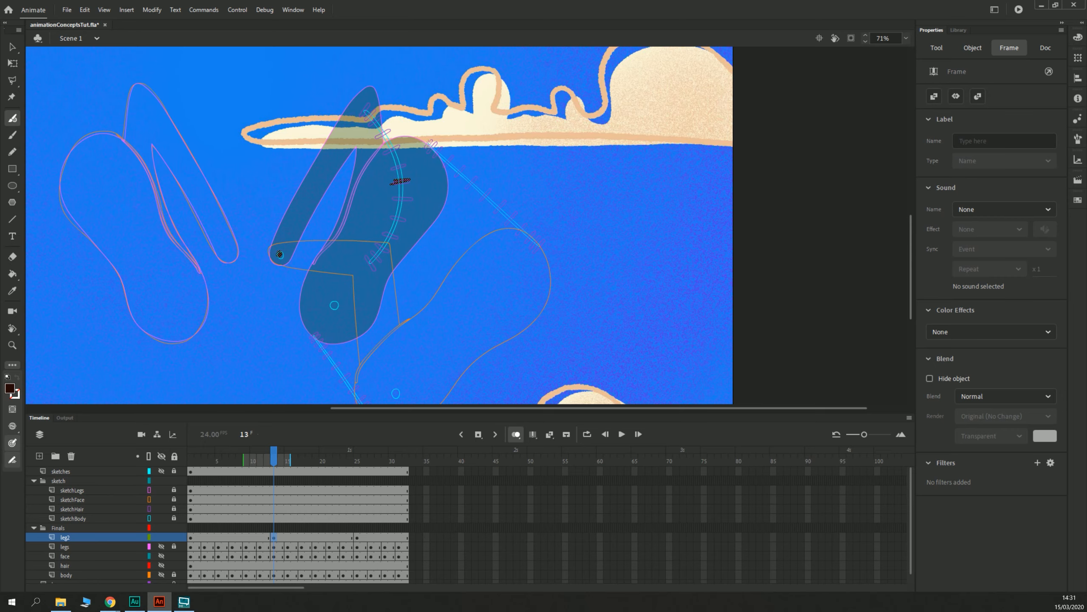
# Step: Brush matching dark marks near the middle of both straight guide lines in frame 13
pyautogui.click(486, 197)
pyautogui.scroll(-5, 341, 265)
pyautogui.hscroll(-1, 341, 266)
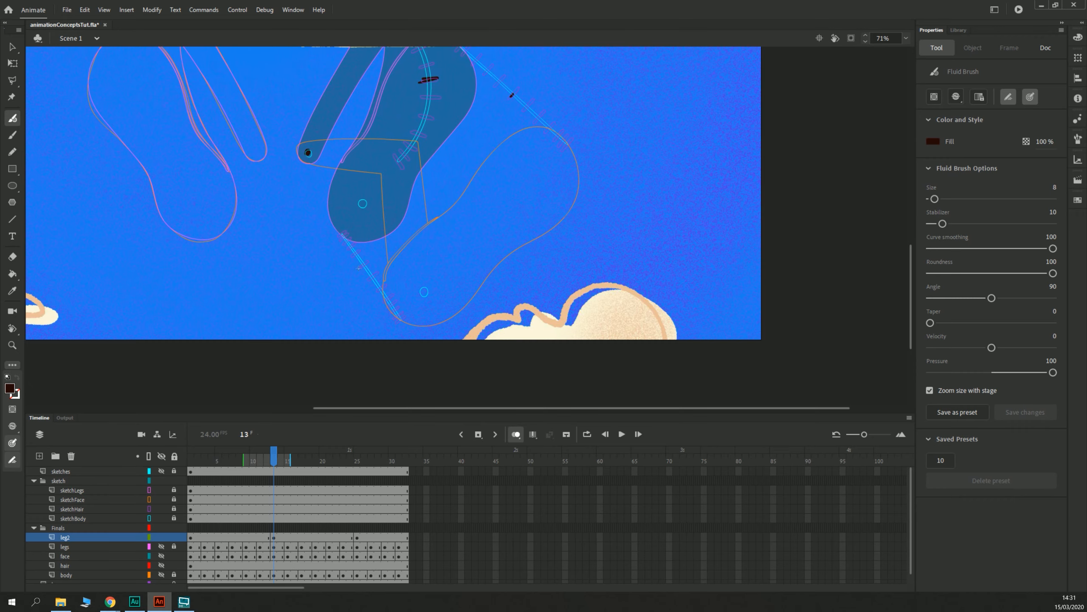
pyautogui.scroll(2, 308, 258)
pyautogui.hscroll(1, 308, 258)
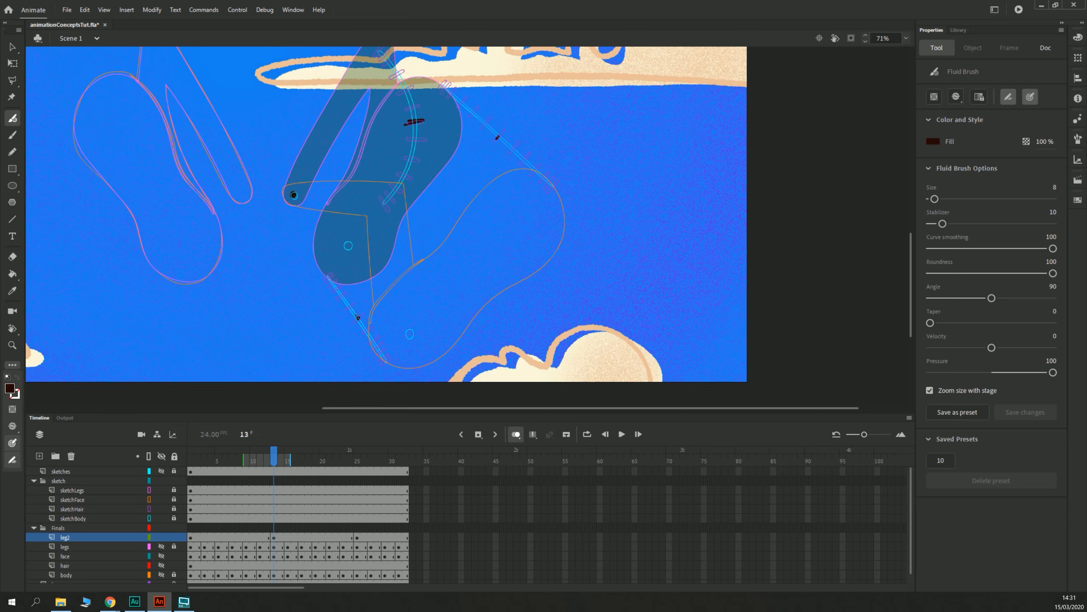
# Step: Undo the freehand foot outline, trace the onion-skinned foot with the brush instead, and fill it with dark brown
pyautogui.moveTo(358, 318)
pyautogui.mouseDown()
pyautogui.moveTo(347, 290)
pyautogui.moveTo(359, 253)
pyautogui.moveTo(416, 205)
pyautogui.moveTo(459, 139)
pyautogui.moveTo(489, 136)
pyautogui.moveTo(509, 193)
pyautogui.moveTo(439, 270)
pyautogui.moveTo(421, 316)
pyautogui.moveTo(360, 319)
pyautogui.mouseUp()
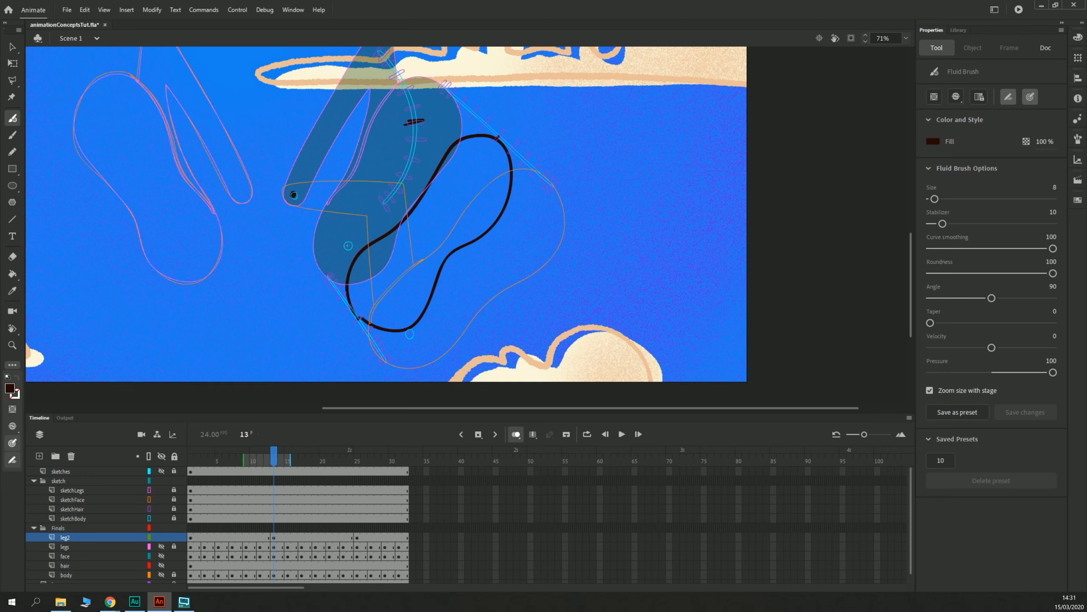
pyautogui.hotkey('ctrl', 'z')
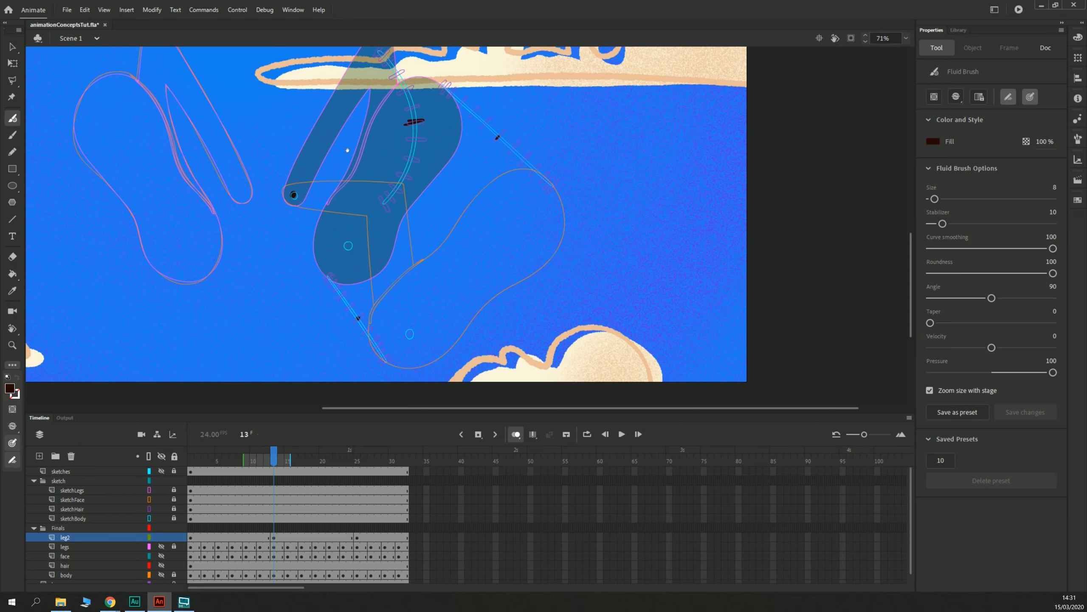
pyautogui.moveTo(347, 150); pyautogui.dragTo(343, 175)
pyautogui.moveTo(398, 273)
pyautogui.mouseDown()
pyautogui.moveTo(463, 169)
pyautogui.moveTo(457, 132)
pyautogui.moveTo(431, 108)
pyautogui.moveTo(402, 118)
pyautogui.moveTo(373, 163)
pyautogui.moveTo(322, 252)
pyautogui.moveTo(319, 291)
pyautogui.moveTo(344, 310)
pyautogui.moveTo(394, 286)
pyautogui.moveTo(409, 239)
pyautogui.mouseUp()
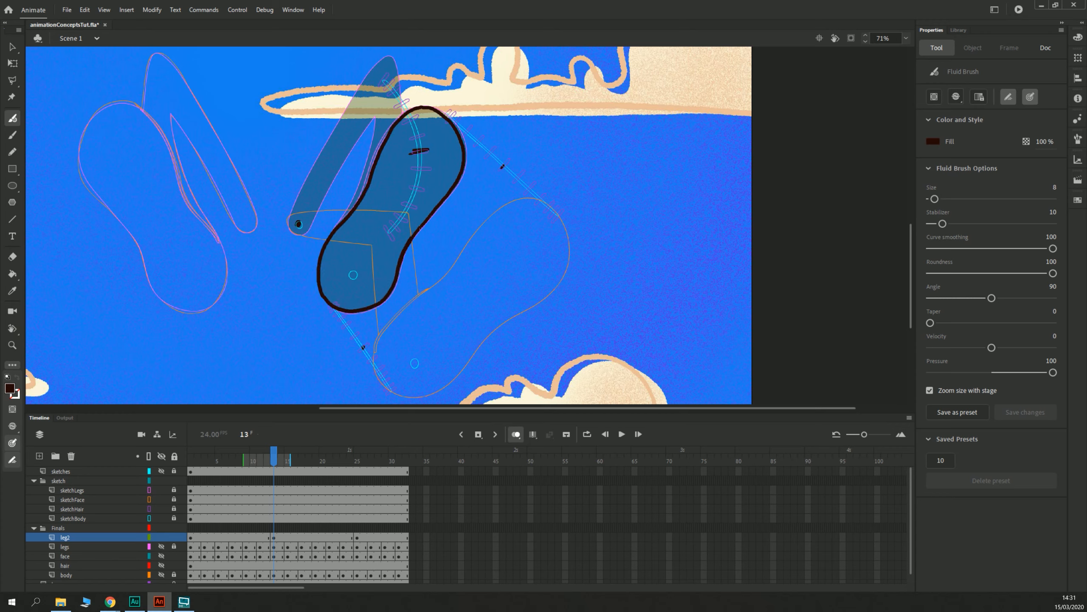
pyautogui.press('k')
pyautogui.click(373, 233)
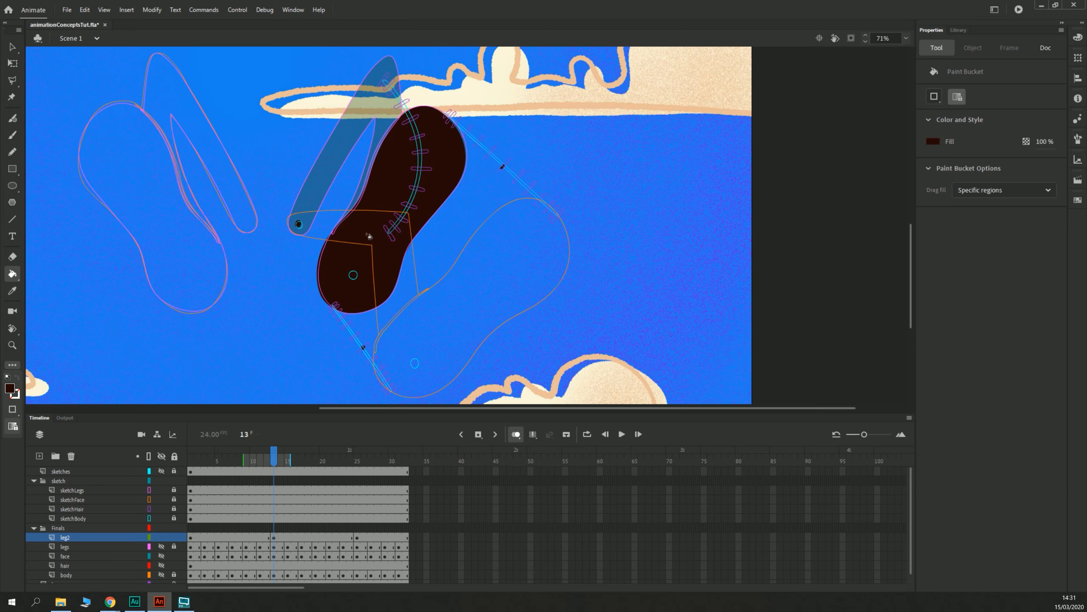
# Step: Rotate the filled foot slightly clockwise with Free Transform and move it between the dark marks on the straight guide lines
pyautogui.press('v')
pyautogui.click(371, 236)
pyautogui.press('q')
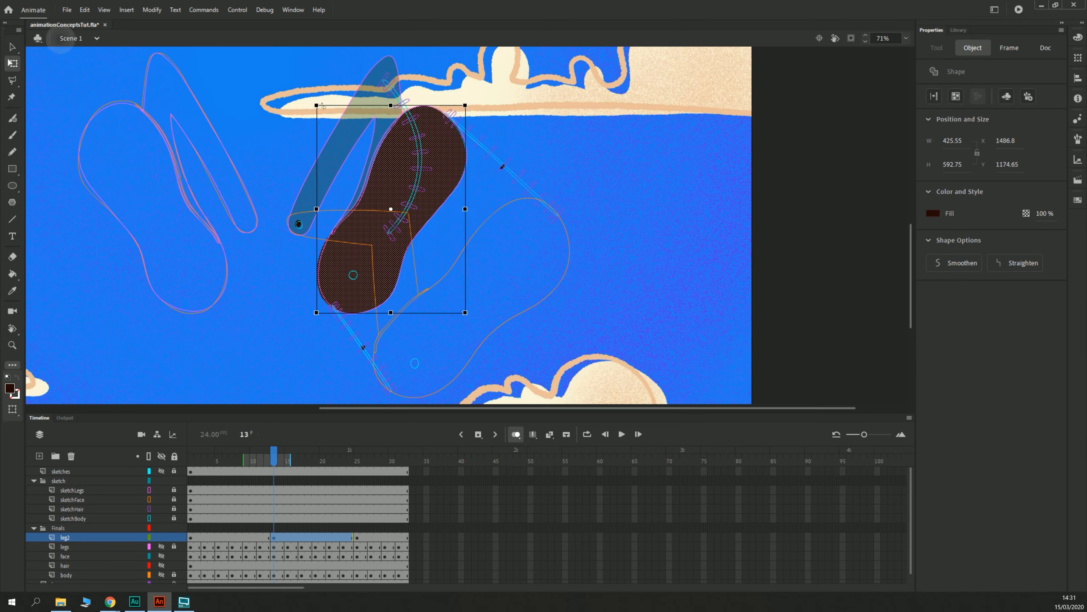
pyautogui.moveTo(313, 103); pyautogui.dragTo(337, 93)
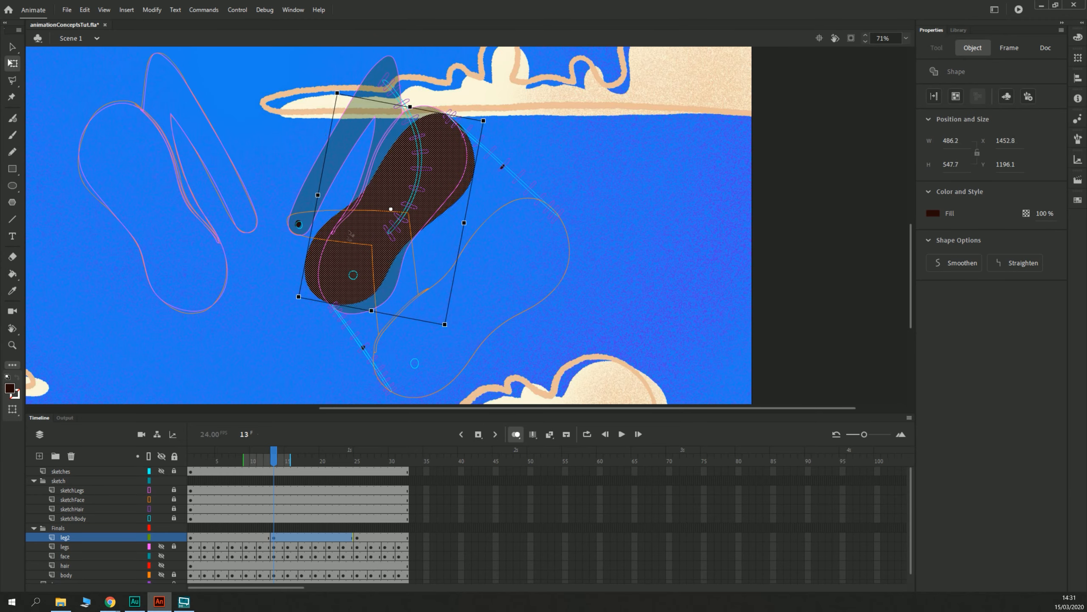
pyautogui.moveTo(341, 254); pyautogui.dragTo(381, 300)
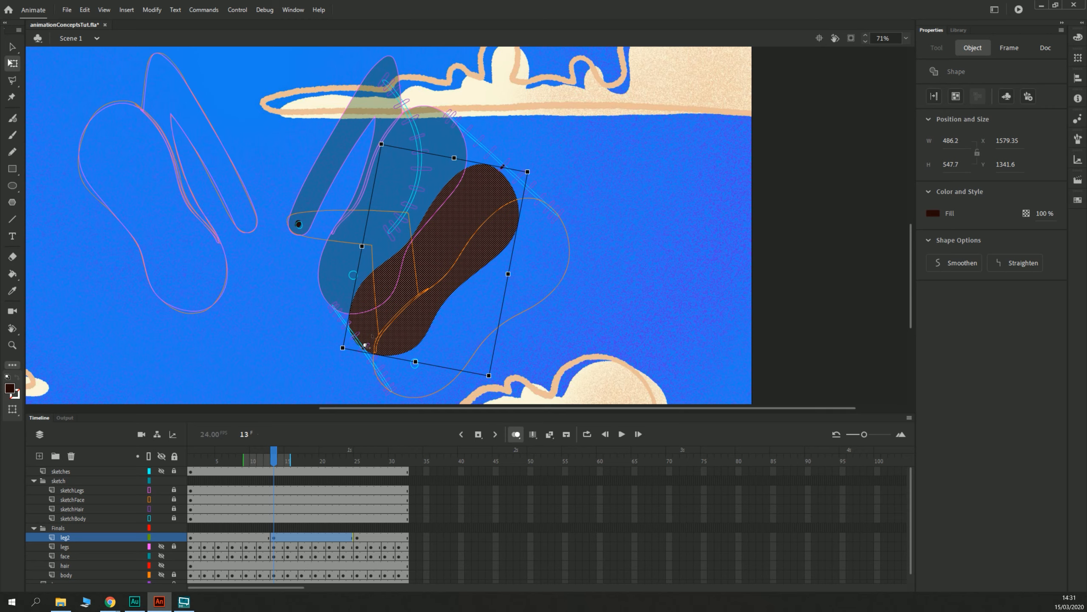
pyautogui.moveTo(389, 296); pyautogui.dragTo(392, 299)
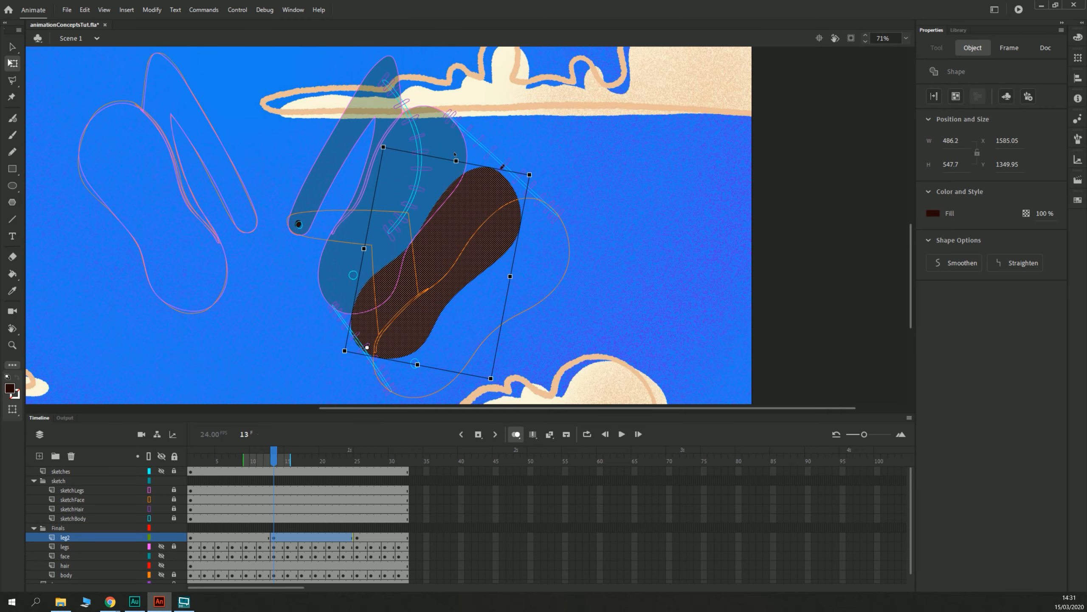
# Step: Rotate the foot slightly counterclockwise about the dark mark on the lower guide line and deselect it
pyautogui.click(382, 146)
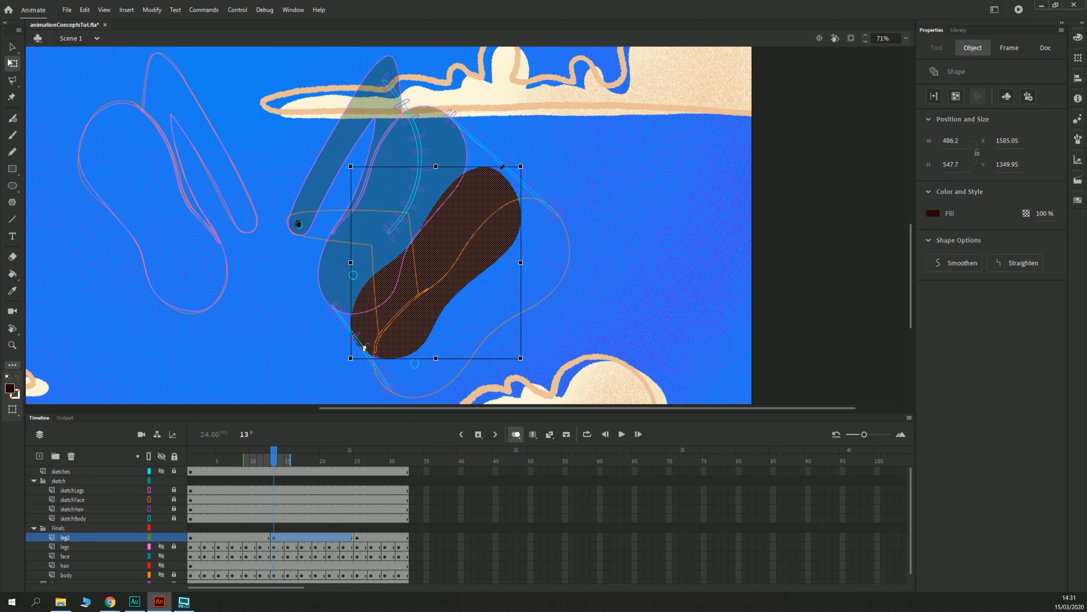
pyautogui.moveTo(525, 166); pyautogui.dragTo(511, 157)
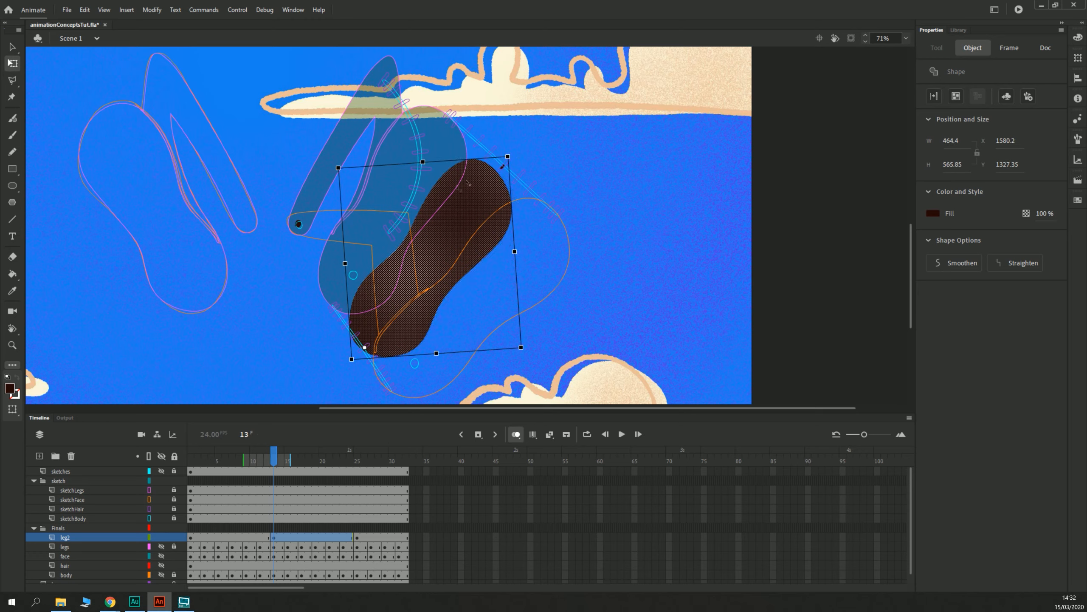
pyautogui.click(247, 268)
pyautogui.click(445, 214)
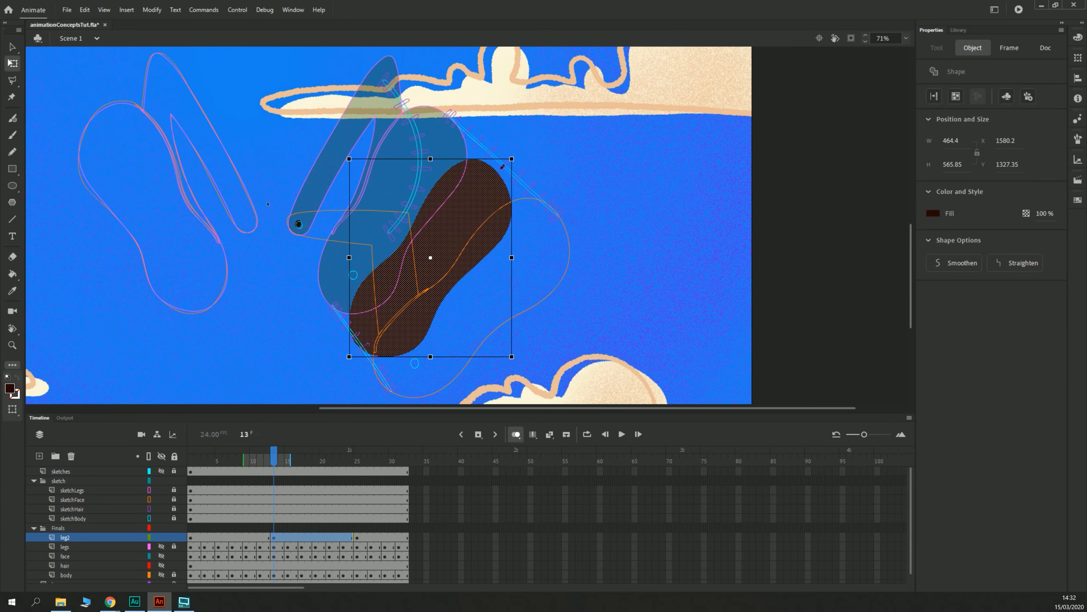
pyautogui.click(417, 163)
# Step: Extend the foot's upper-right edge to the guide mark with a brush stroke and fill the gap dark brown
pyautogui.press('b')
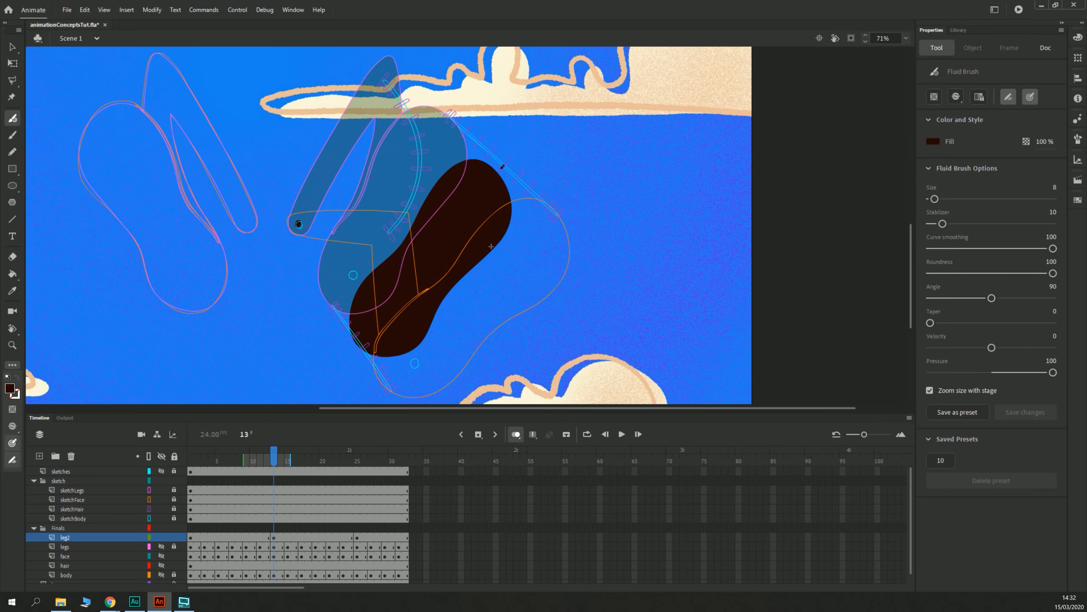
pyautogui.moveTo(507, 227)
pyautogui.mouseDown()
pyautogui.moveTo(509, 176)
pyautogui.moveTo(484, 160)
pyautogui.mouseUp()
pyautogui.press('k')
pyautogui.click(506, 179)
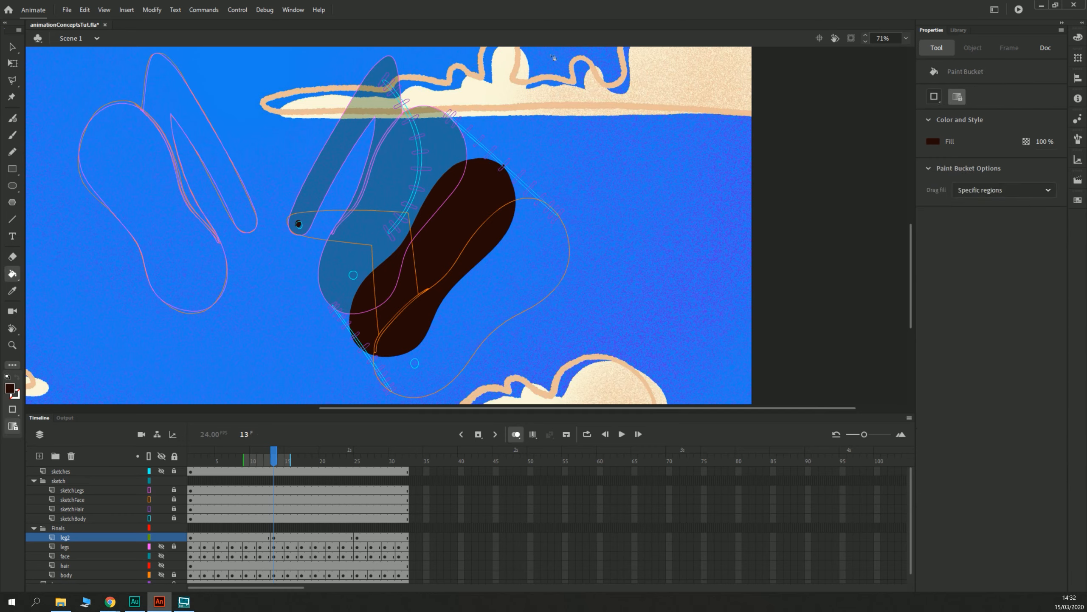
# Step: Add a keyframe at frame 23 of the leg2 layer and delete the foot artwork carried onto it
pyautogui.press('e')
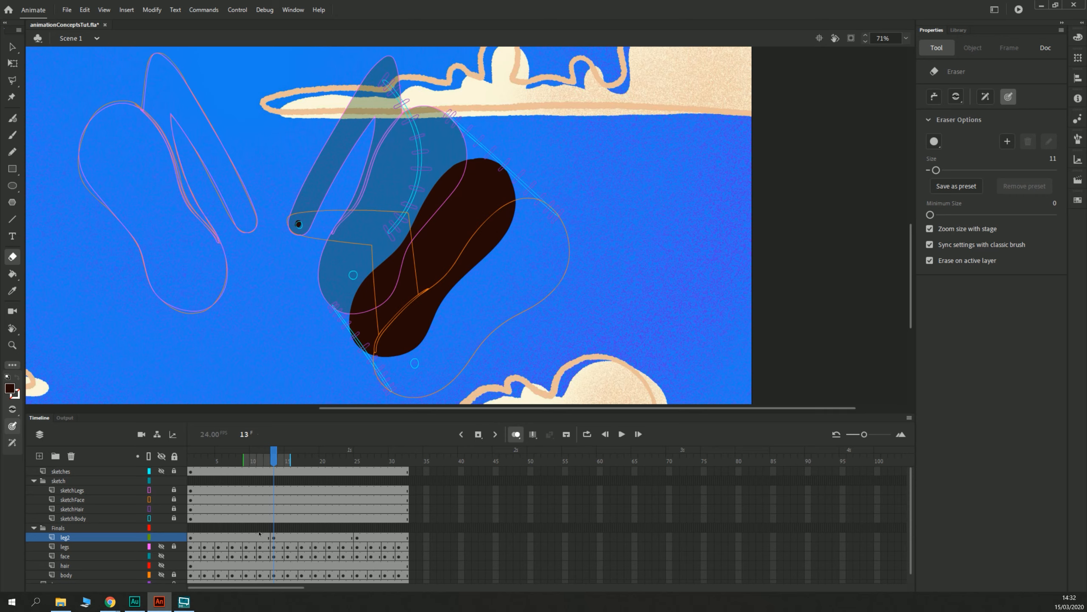
pyautogui.press('v')
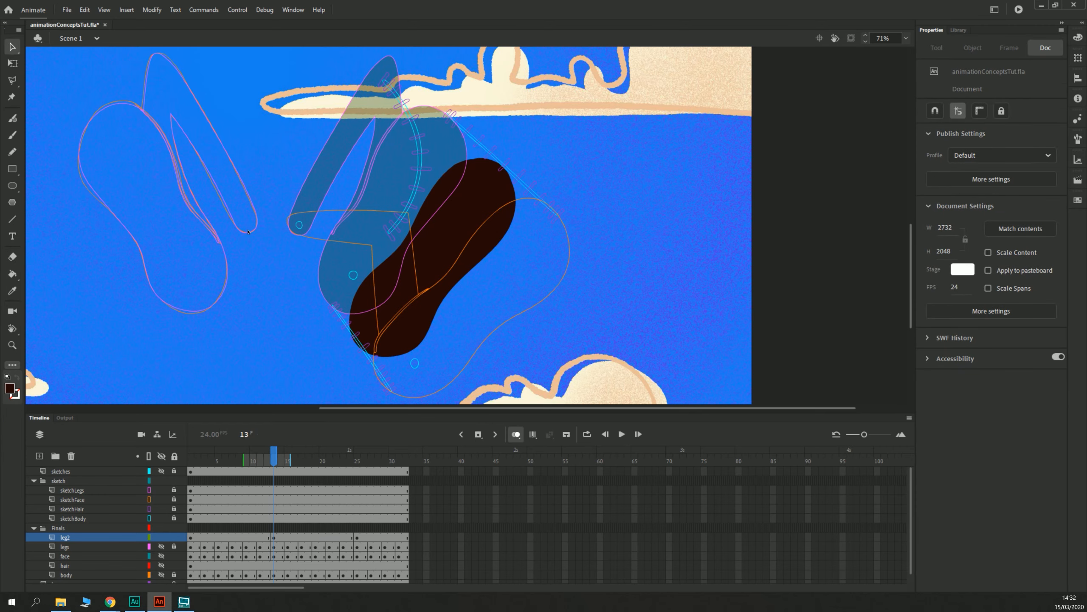
pyautogui.click(299, 225)
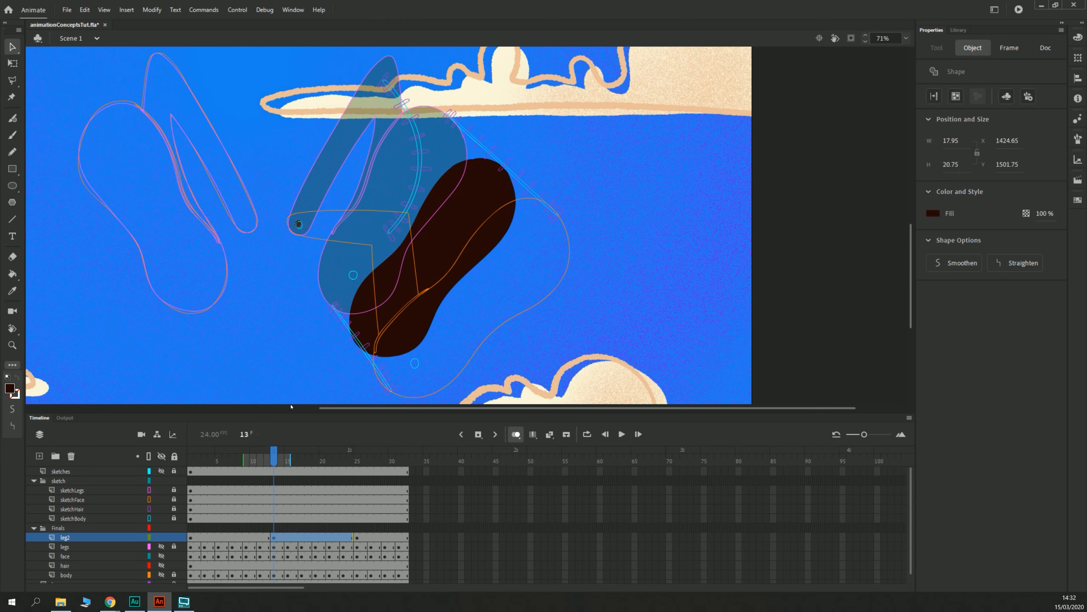
pyautogui.click(344, 547)
pyautogui.click(344, 538)
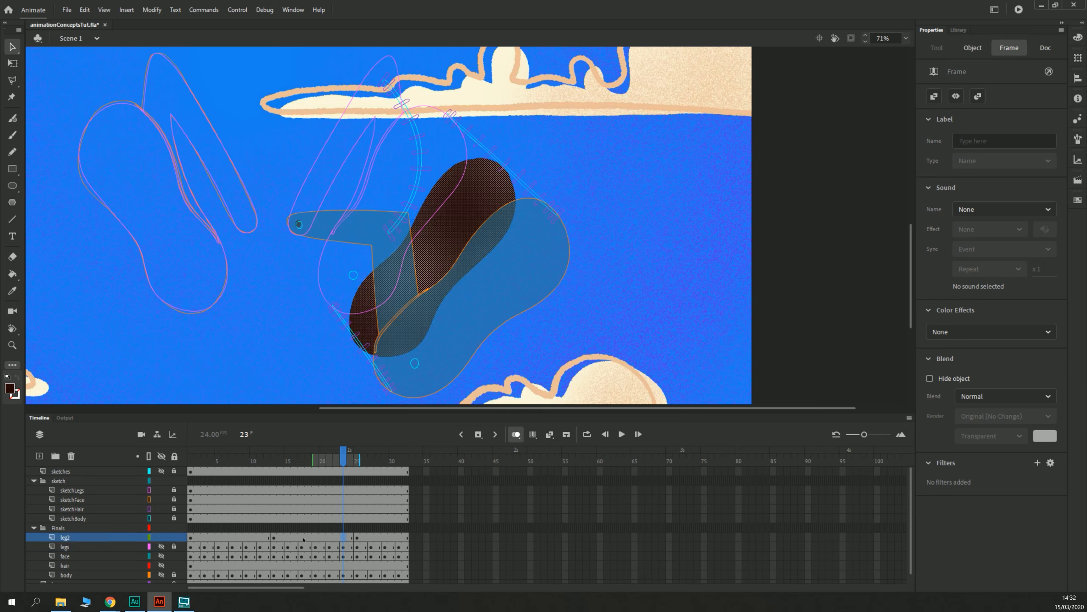
pyautogui.press('Delete')
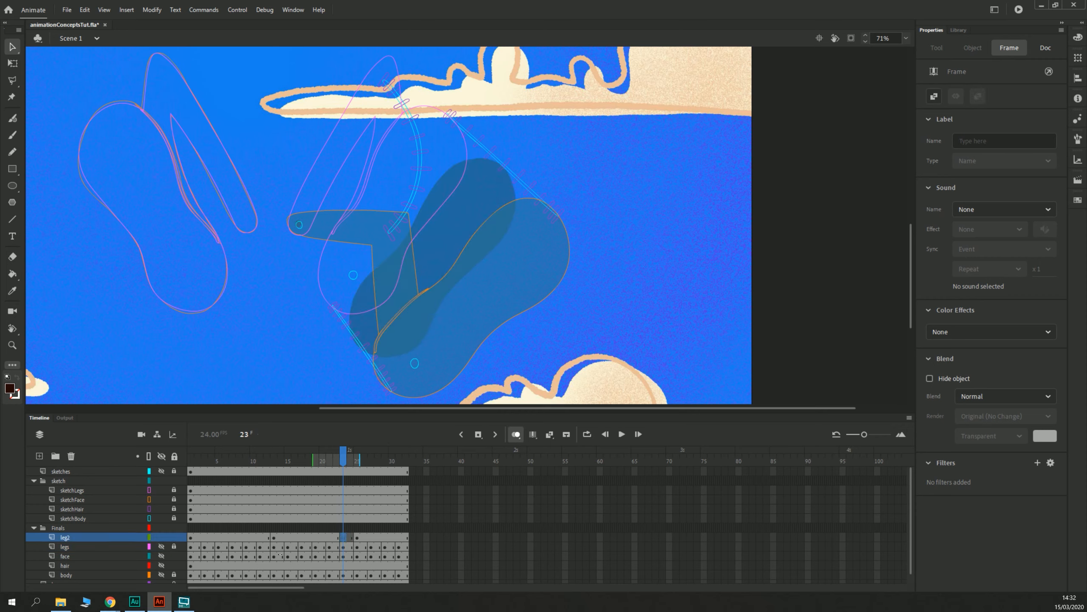
# Step: Mark the foot's contact points with brush dots at the final timing ticks of the upper and lower straight guide lines on frame 23
pyautogui.hotkey('ctrl', '=')
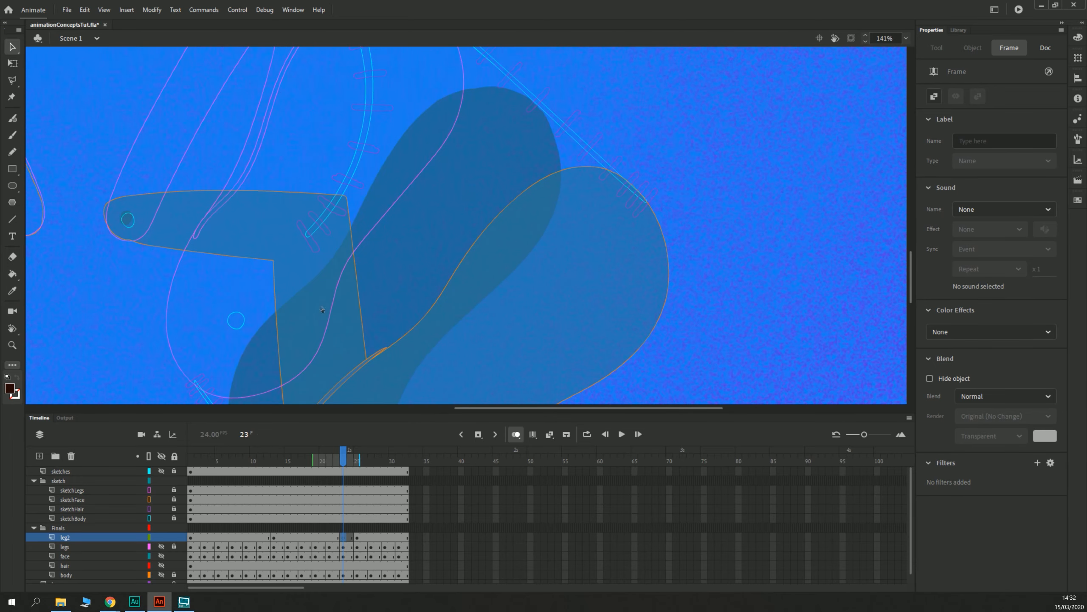
pyautogui.moveTo(323, 309); pyautogui.dragTo(315, 224)
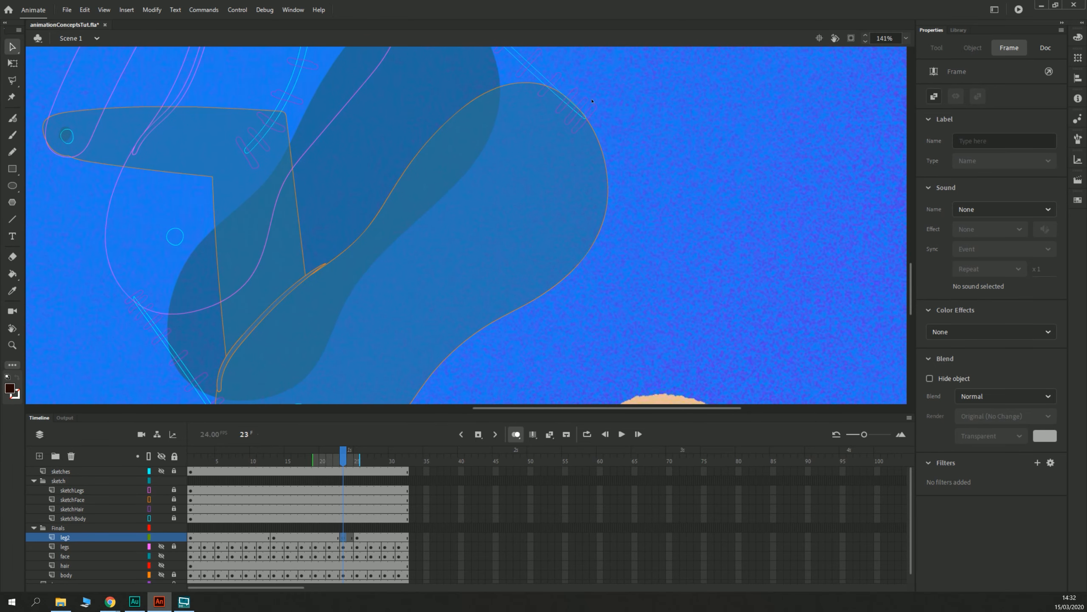
pyautogui.press('b')
pyautogui.click(577, 110)
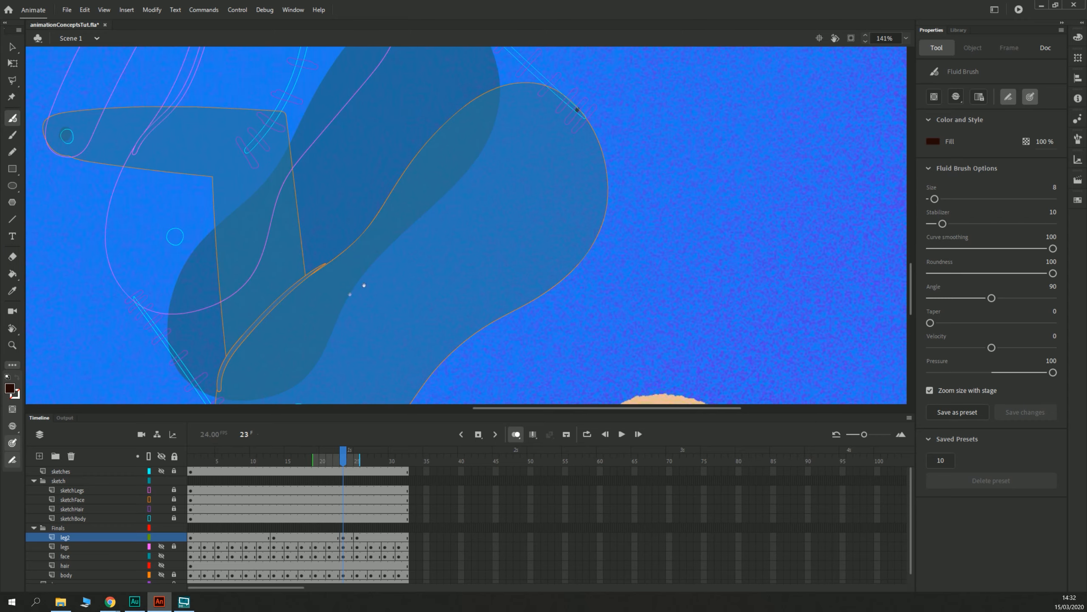
pyautogui.moveTo(239, 396); pyautogui.dragTo(343, 260)
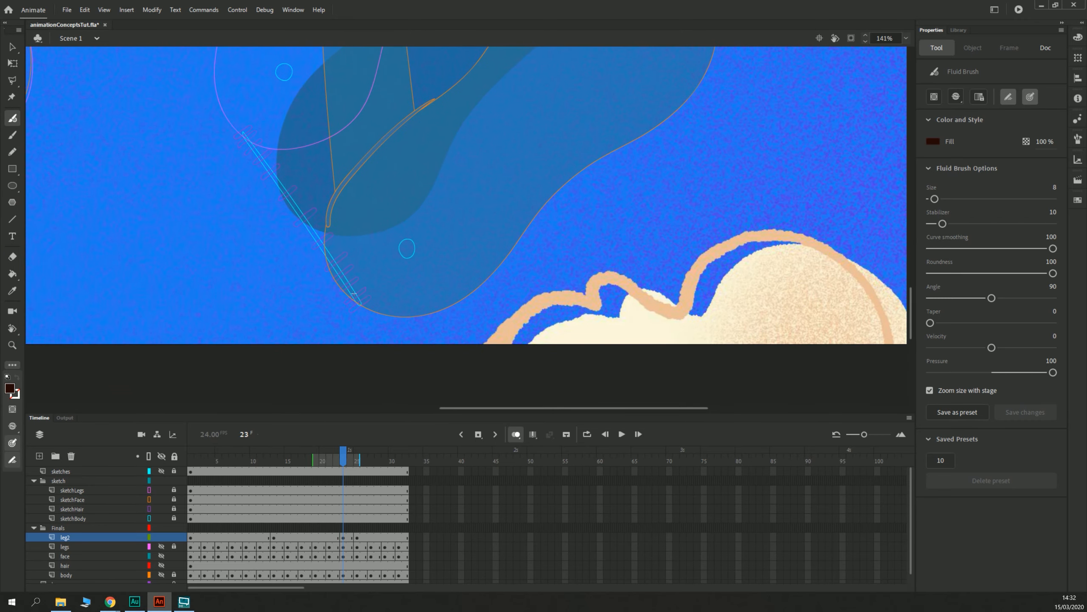
pyautogui.scroll(5, 249, 288)
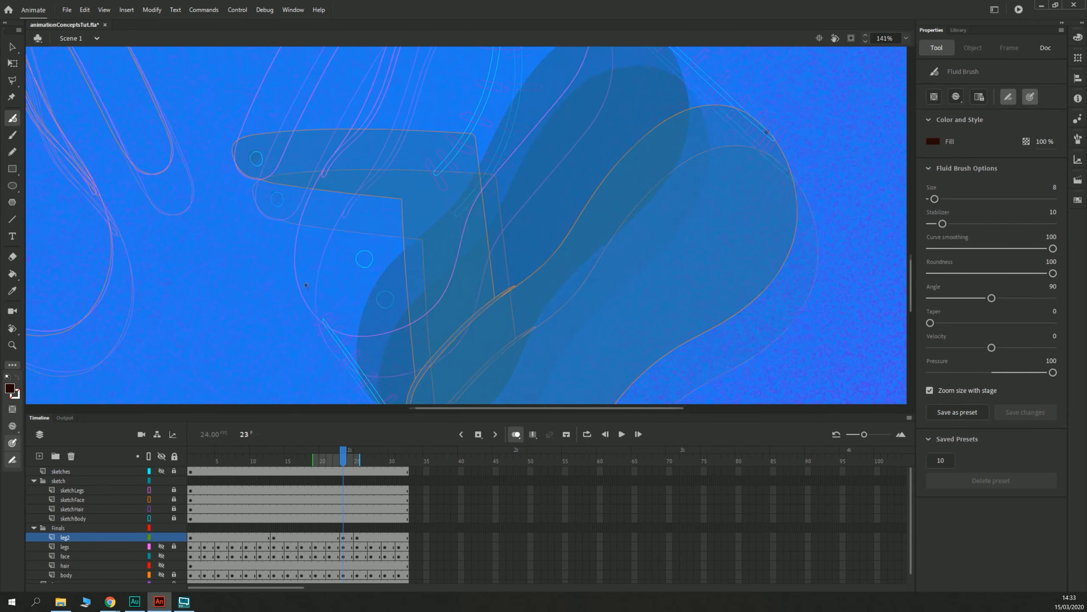
pyautogui.scroll(3, 249, 288)
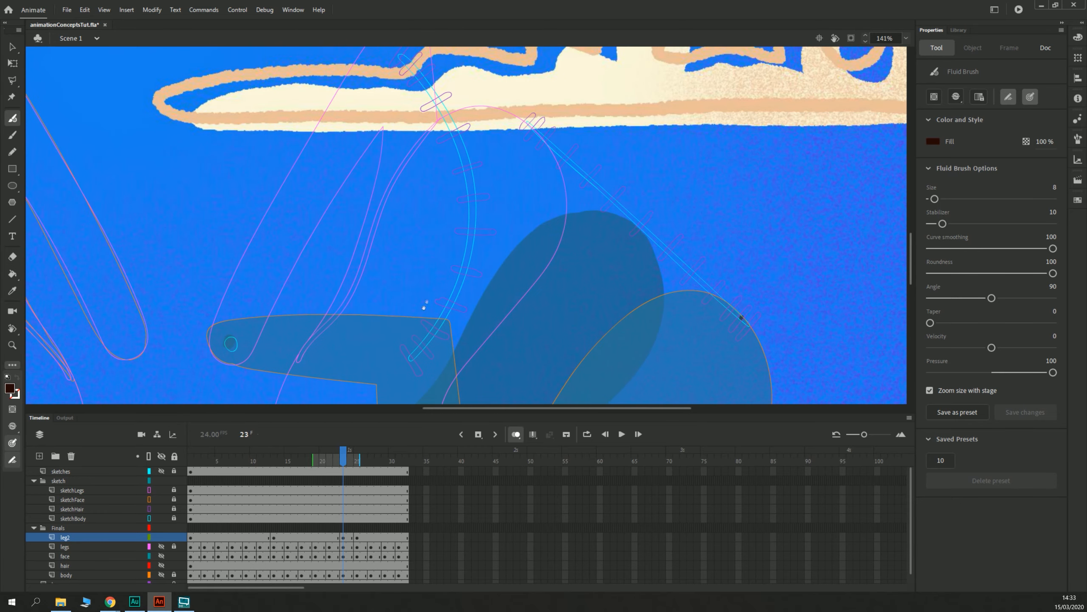
pyautogui.moveTo(399, 320); pyautogui.dragTo(349, 184)
pyautogui.moveTo(316, 337); pyautogui.dragTo(281, 199)
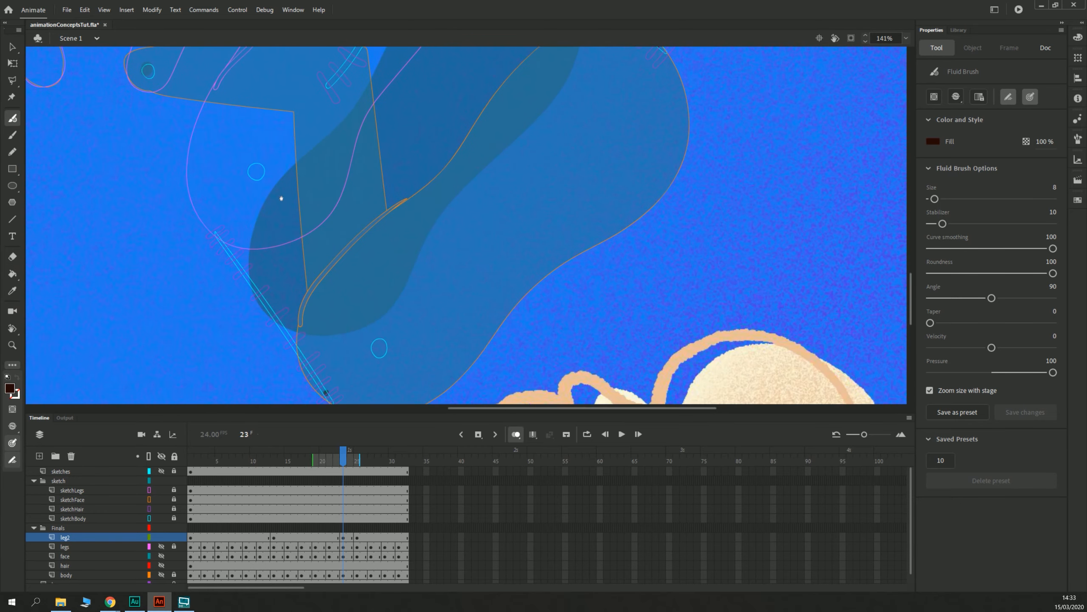
# Step: Trace the onion-skinned foot with the brush on frame 23, fill it dark brown, and undo the stray stroke
pyautogui.hotkey('ctrl', '-')
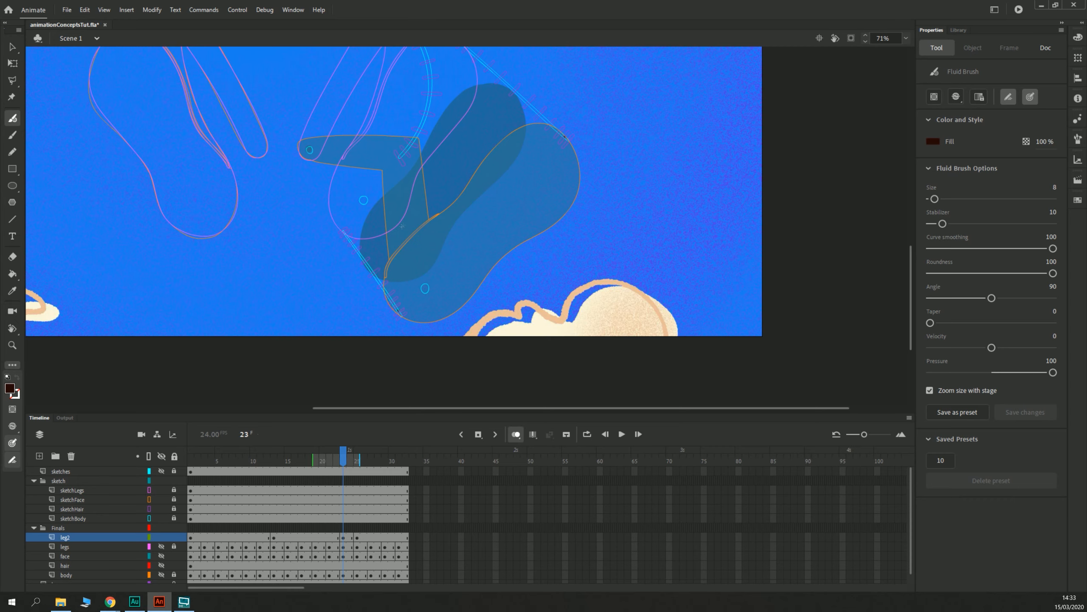
pyautogui.hotkey('ctrl', '=')
pyautogui.hotkey('ctrl', '-')
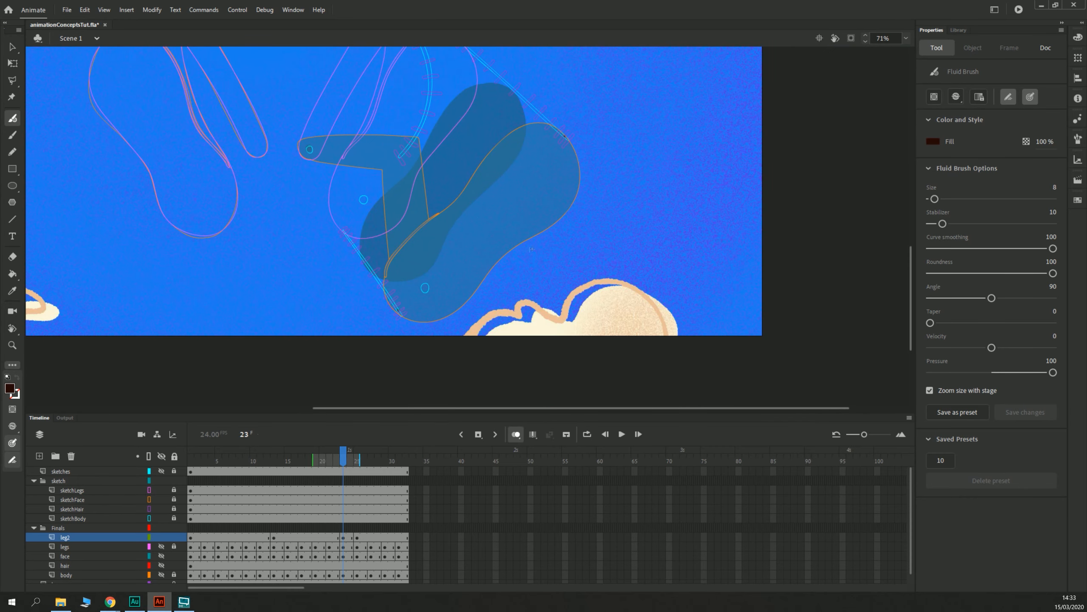
pyautogui.moveTo(494, 264); pyautogui.dragTo(520, 242)
pyautogui.hotkey('ctrl', 'z')
pyautogui.moveTo(486, 277)
pyautogui.mouseDown()
pyautogui.moveTo(560, 216)
pyautogui.moveTo(577, 185)
pyautogui.moveTo(572, 149)
pyautogui.moveTo(551, 126)
pyautogui.moveTo(525, 124)
pyautogui.moveTo(492, 151)
pyautogui.moveTo(383, 281)
pyautogui.moveTo(400, 312)
pyautogui.moveTo(445, 316)
pyautogui.moveTo(496, 255)
pyautogui.mouseUp()
pyautogui.press('k')
pyautogui.click(478, 240)
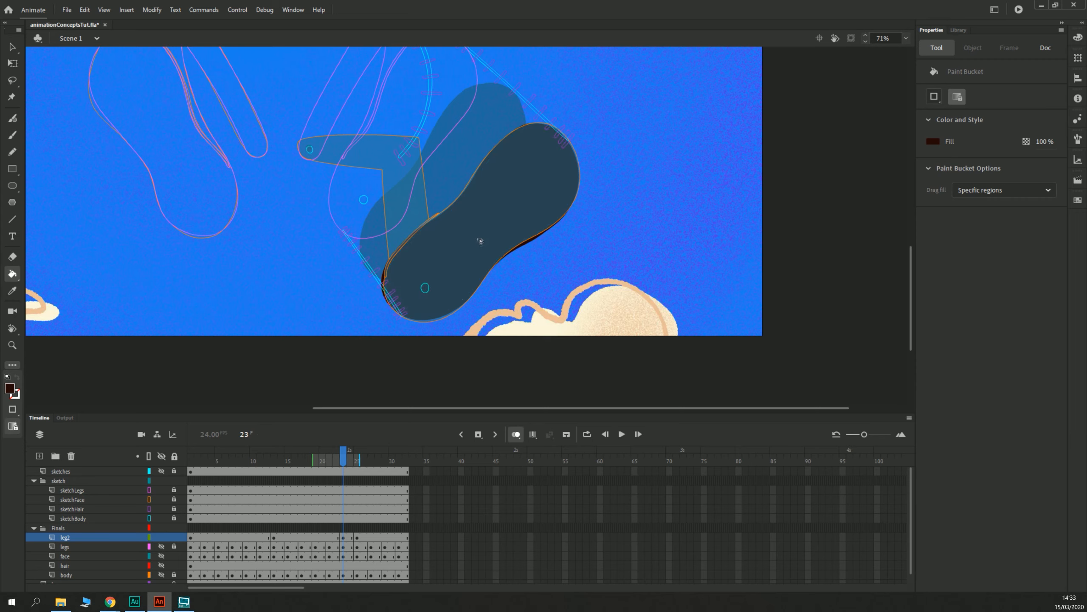
pyautogui.moveTo(475, 287)
pyautogui.mouseDown()
pyautogui.moveTo(436, 319)
pyautogui.moveTo(412, 320)
pyautogui.moveTo(389, 295)
pyautogui.mouseUp()
pyautogui.hotkey('ctrl', 'z')
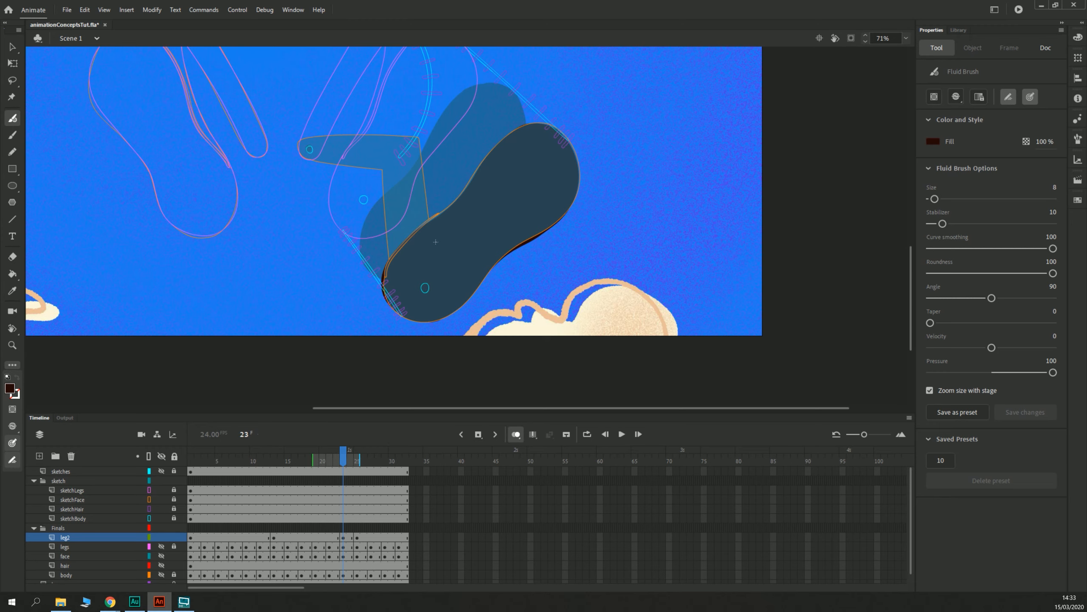
# Step: Select the filled foot on frame 23 and nudge it up and slightly left to X 1633, Y 1426.6
pyautogui.press('v')
pyautogui.click(431, 243)
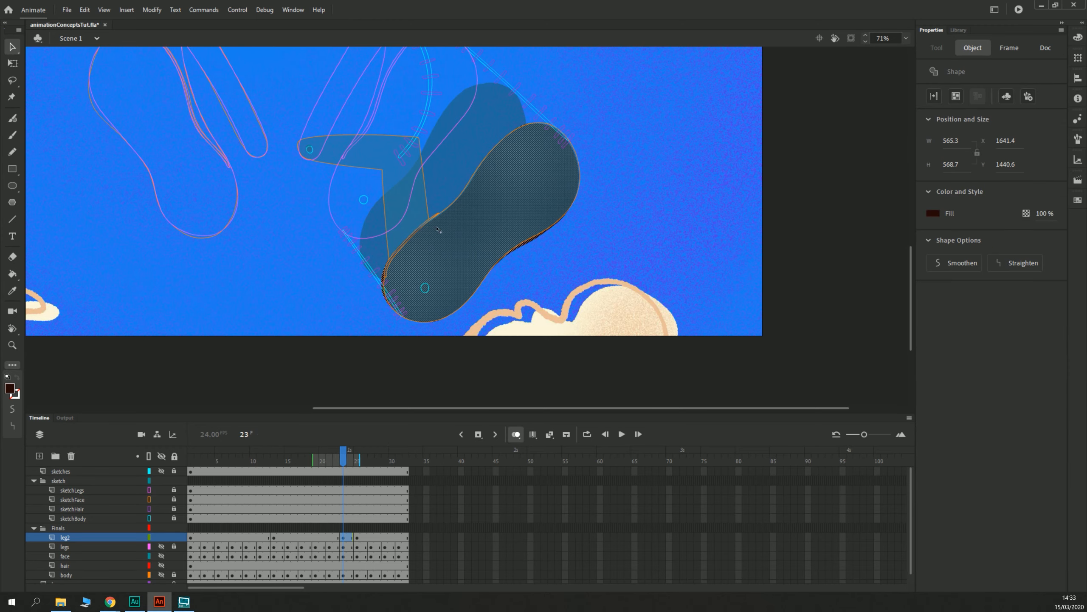
pyautogui.hotkey('shift', 'Up')
pyautogui.hotkey('shift', 'Left')
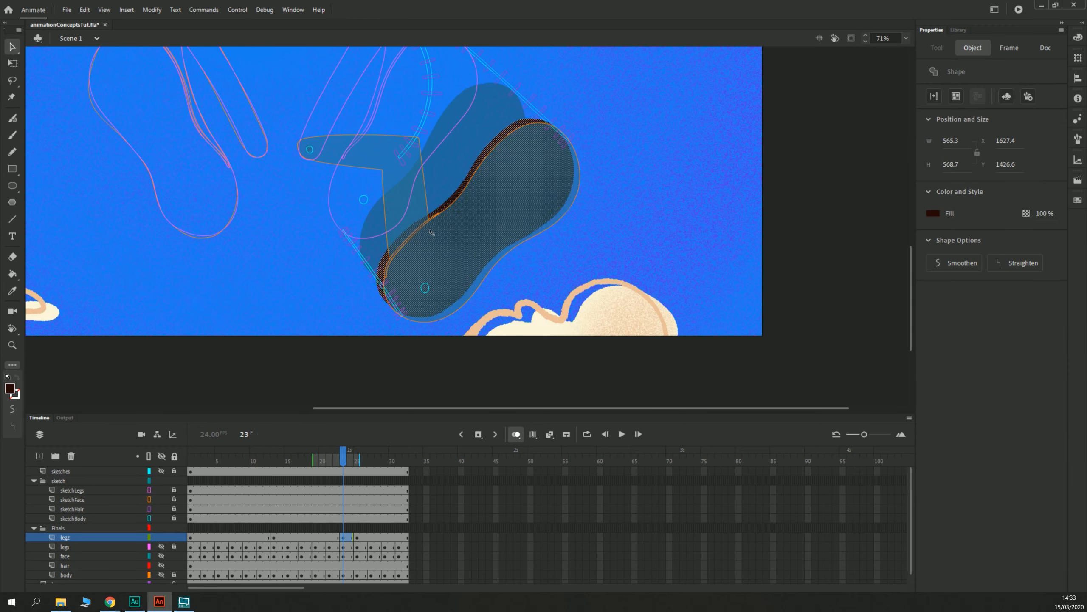
pyautogui.press('Right')
pyautogui.press('Right')
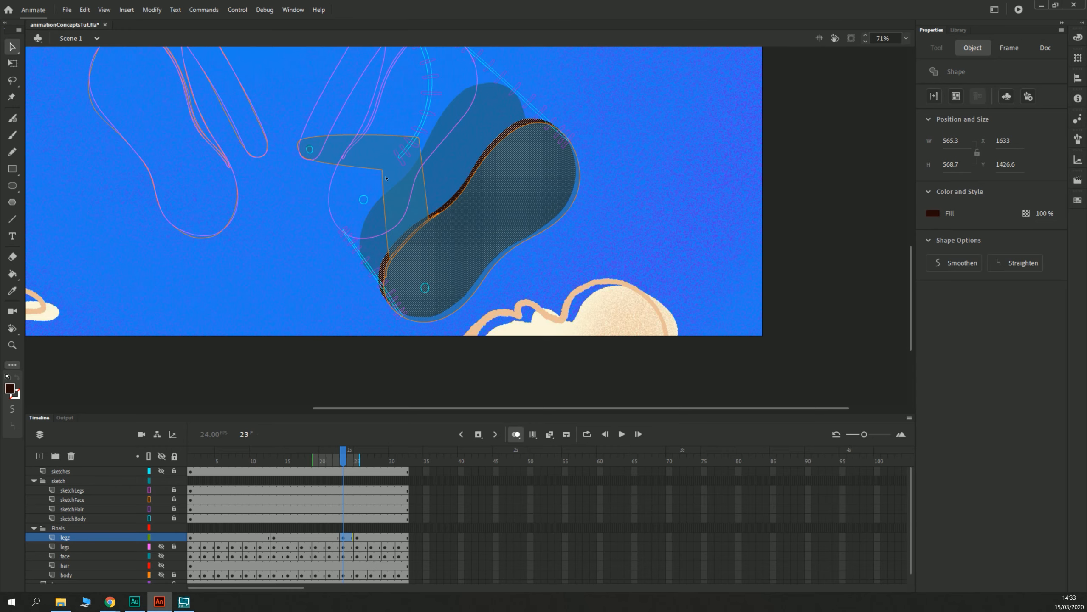
# Step: Start a blank keyframe at frame 3 of the leg2 layer, trace the onion-skinned foot with the brush, and fill it dark brown
pyautogui.scroll(2, 242, 292)
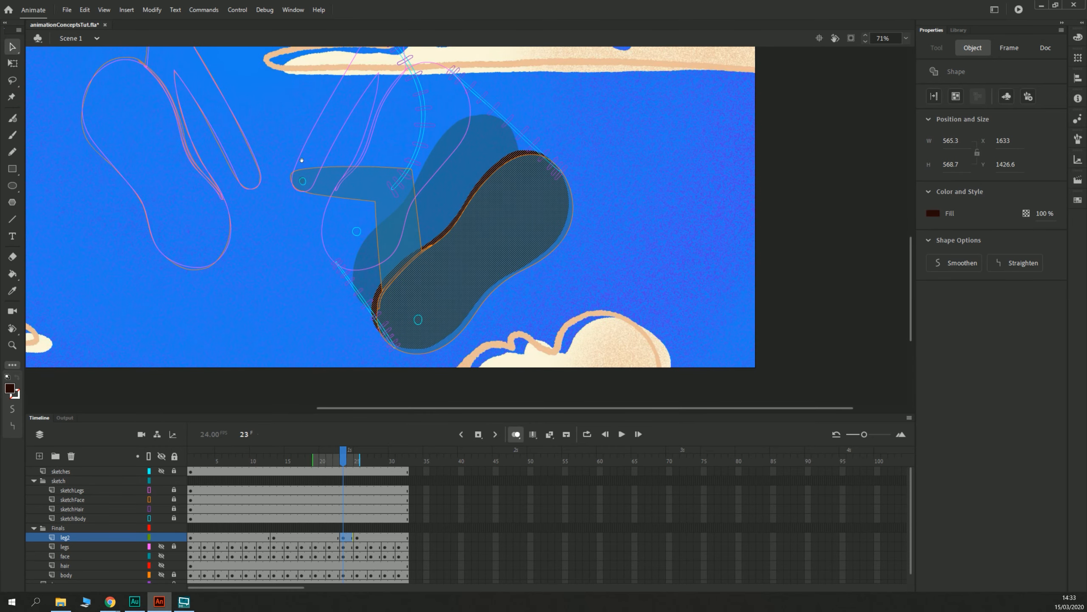
pyautogui.click(207, 538)
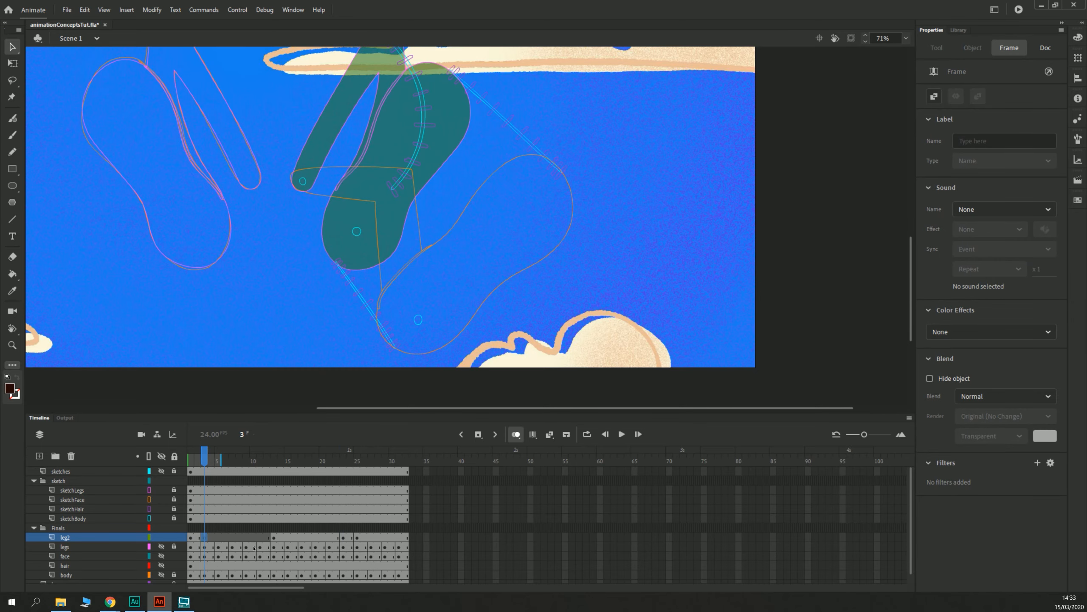
pyautogui.moveTo(342, 147); pyautogui.dragTo(327, 214)
pyautogui.press('b')
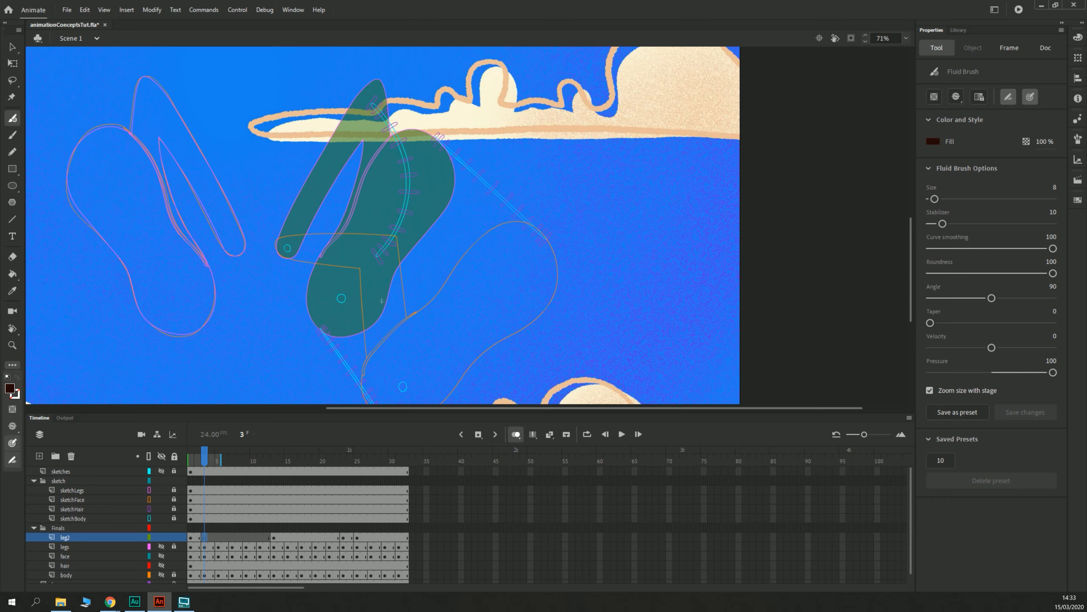
pyautogui.moveTo(365, 325)
pyautogui.mouseDown()
pyautogui.moveTo(454, 187)
pyautogui.moveTo(443, 147)
pyautogui.moveTo(417, 131)
pyautogui.moveTo(397, 129)
pyautogui.moveTo(368, 169)
pyautogui.moveTo(322, 254)
pyautogui.moveTo(309, 317)
pyautogui.moveTo(334, 335)
pyautogui.moveTo(364, 327)
pyautogui.moveTo(392, 284)
pyautogui.mouseUp()
pyautogui.press('k')
pyautogui.click(372, 225)
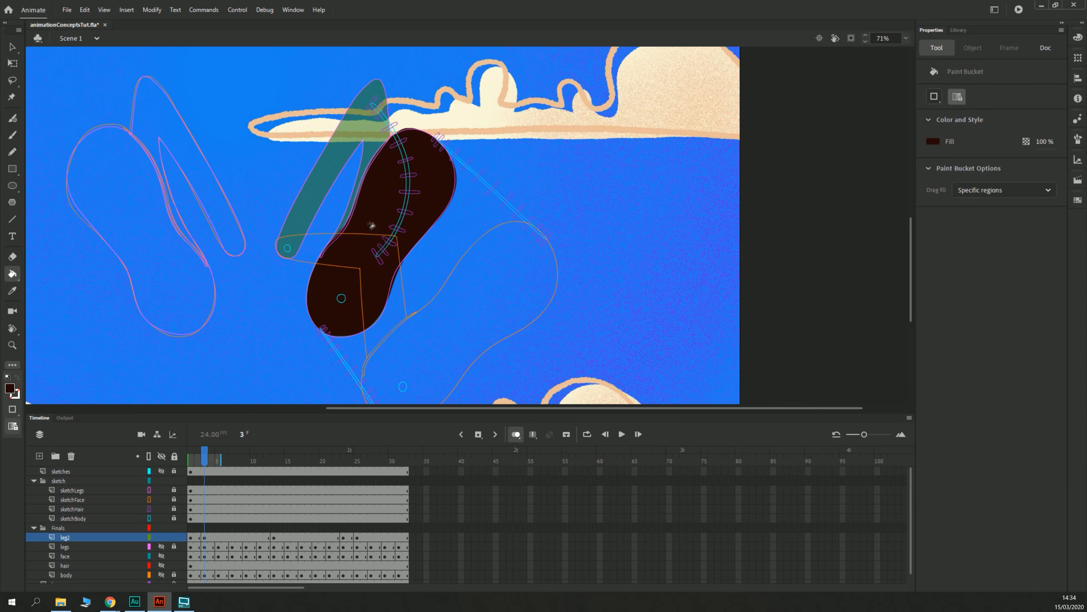
# Step: Rotate the filled foot on frame 3 slightly clockwise with Free Transform
pyautogui.press('v')
pyautogui.click(380, 185)
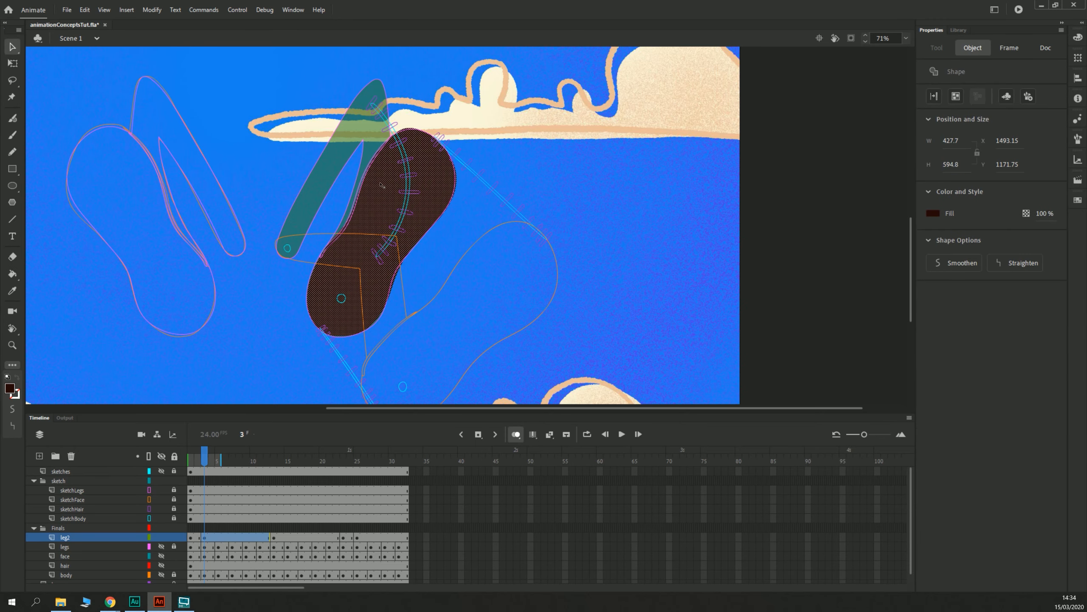
pyautogui.press('q')
pyautogui.hotkey('ctrl', 'shift', 'a')
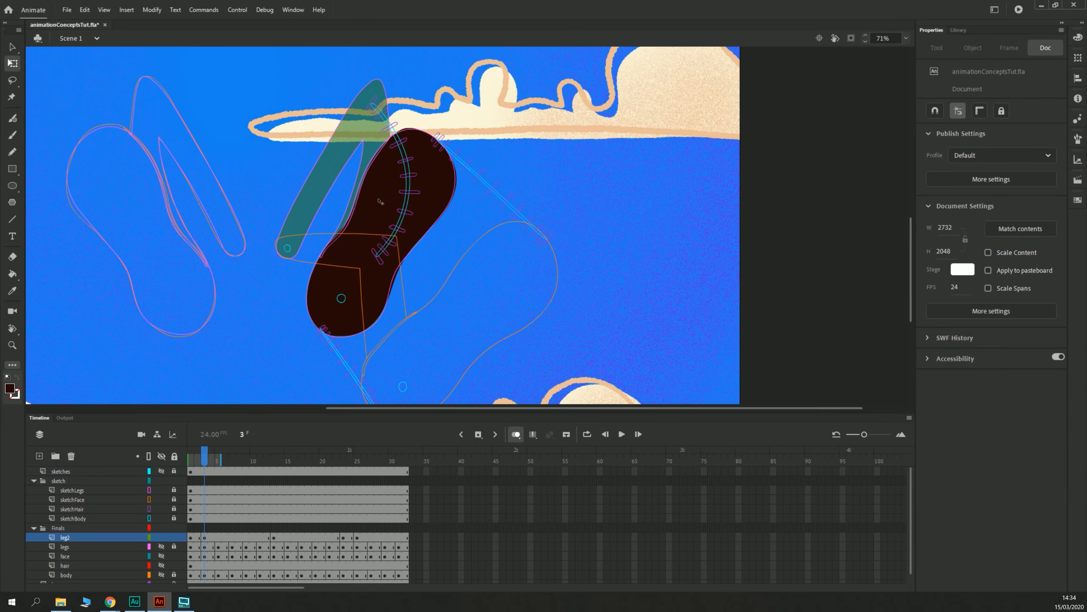
pyautogui.click(380, 201)
pyautogui.moveTo(306, 126); pyautogui.dragTo(305, 127)
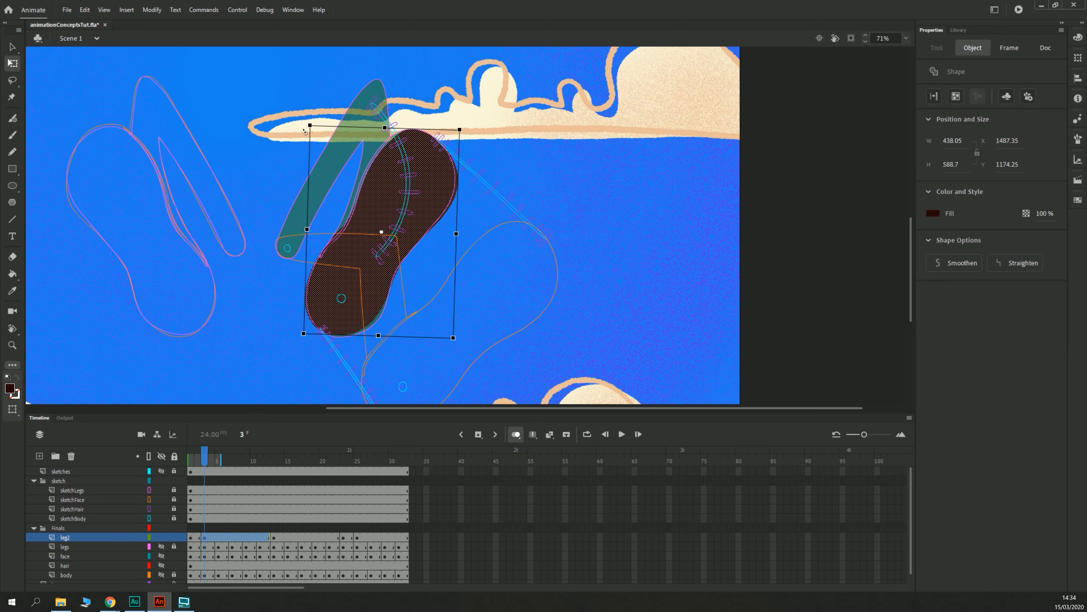
# Step: Nudge the rotated foot slightly right and down so its ends meet the first ticks on the straight guide lines
pyautogui.hotkey('shift', 'Right')
pyautogui.hotkey('shift', 'Down')
pyautogui.press('Left')
pyautogui.press('Left')
pyautogui.press('Up')
pyautogui.press('Up')
pyautogui.press('Left')
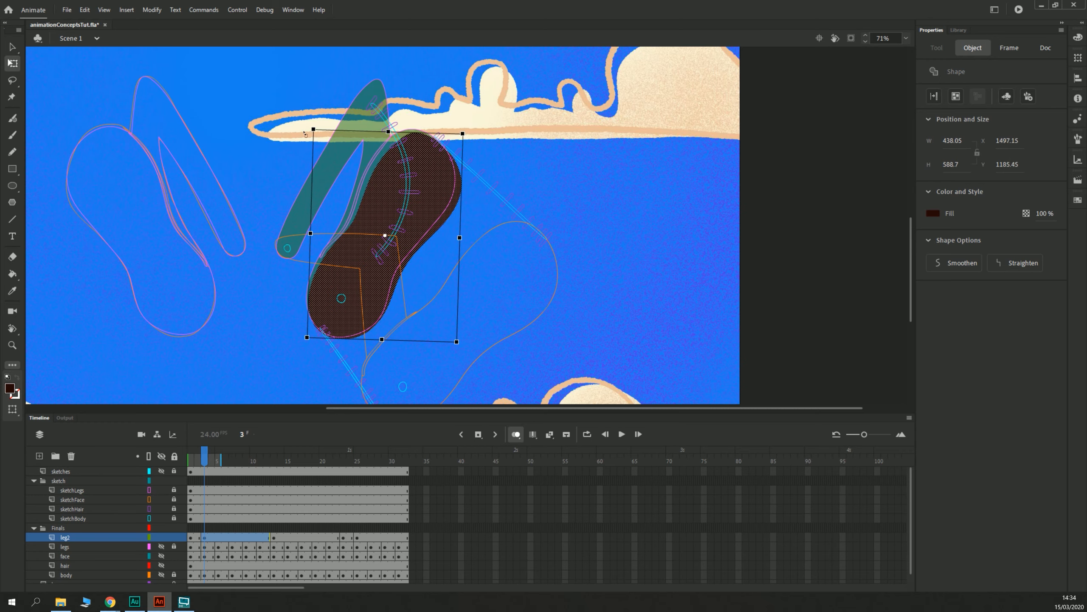
pyautogui.press('Left')
pyautogui.press('Up')
pyautogui.press('Left')
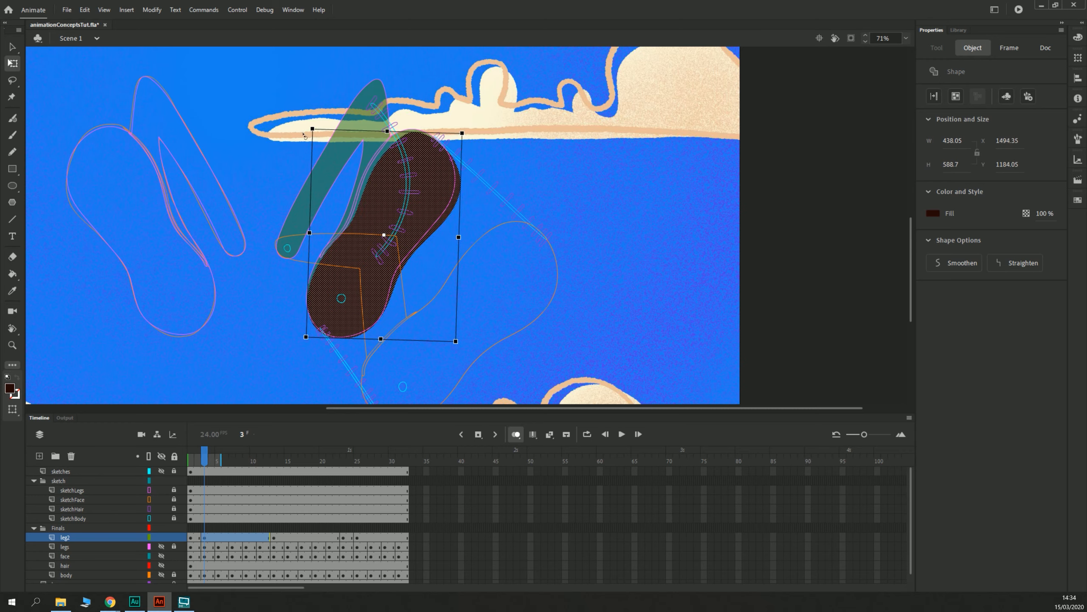
pyautogui.press('Up')
pyautogui.press('Left')
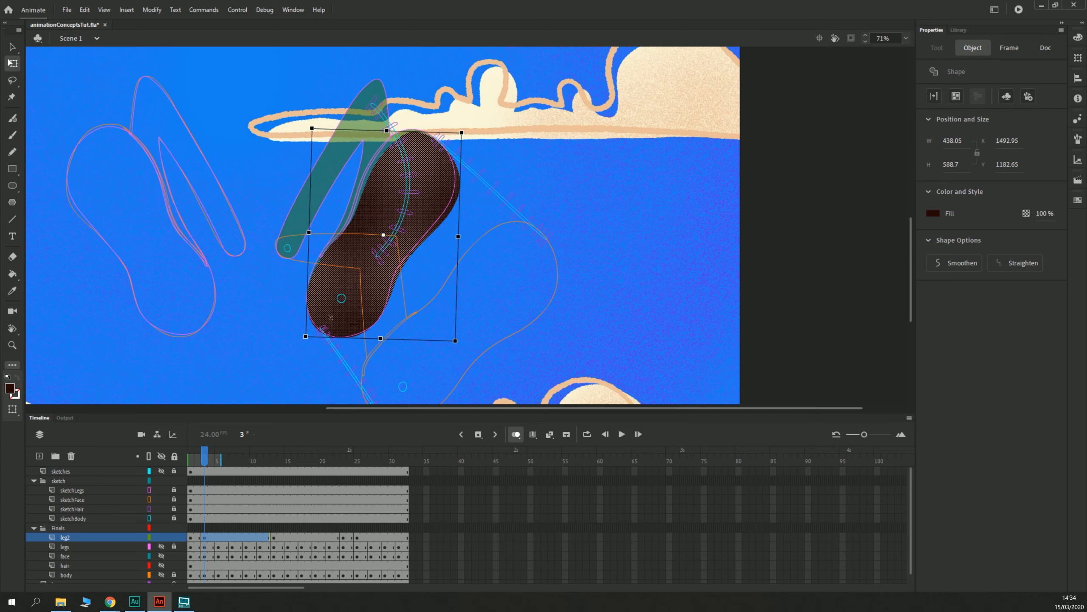
pyautogui.press('Right')
# Step: Insert blank keyframes on the leg2 layer at frames 5, 7, 9, 11, 15, 17, 19 and 21
pyautogui.click(289, 546)
pyautogui.click(218, 537)
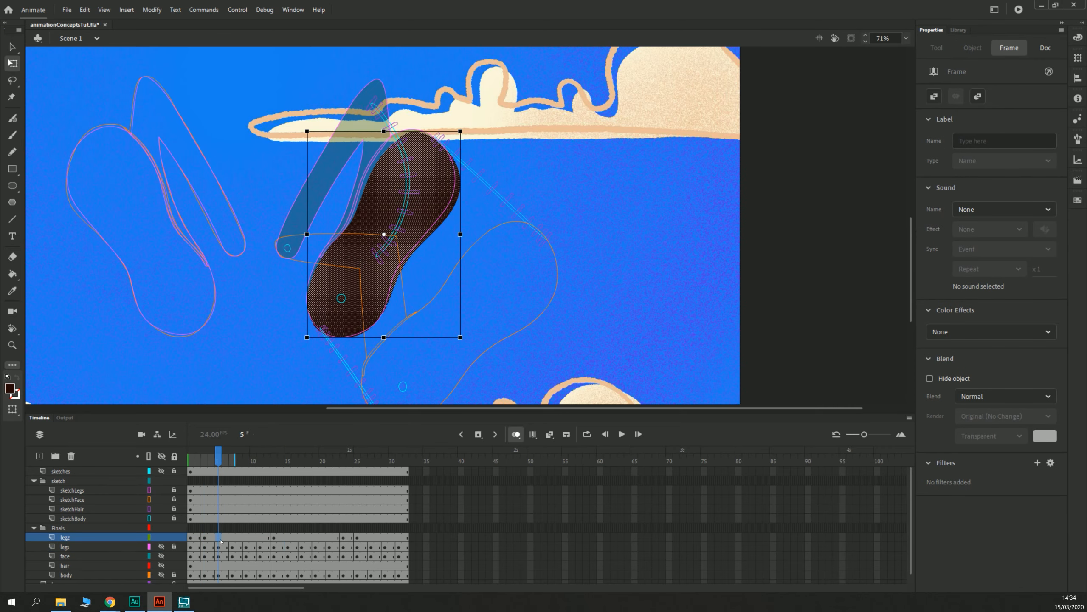
pyautogui.press('F7')
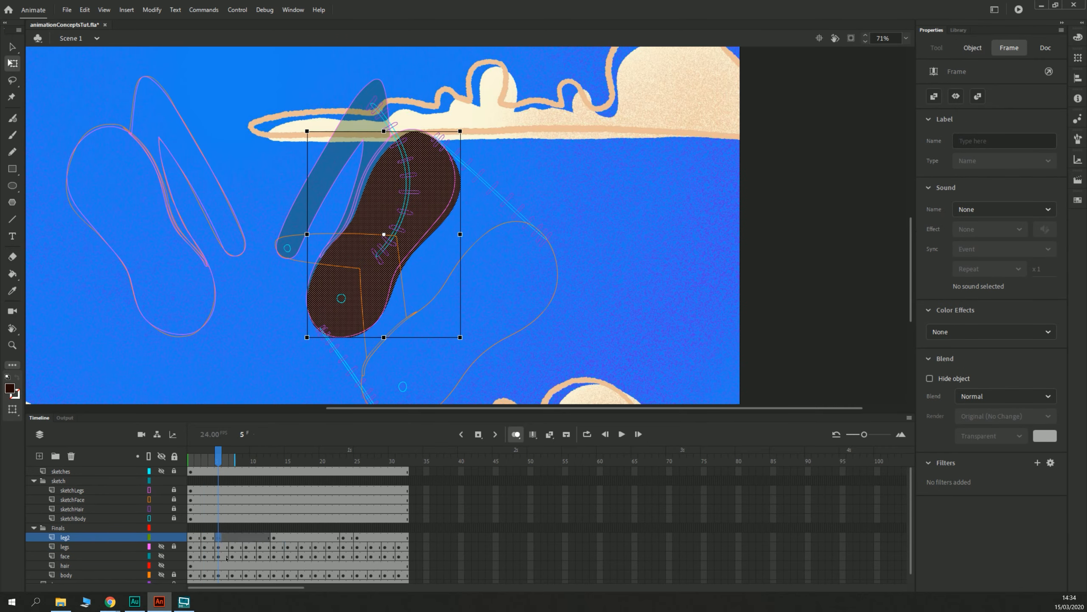
pyautogui.click(232, 538)
pyautogui.press('F7')
pyautogui.click(247, 538)
pyautogui.press('F7')
pyautogui.click(260, 538)
pyautogui.press('F7')
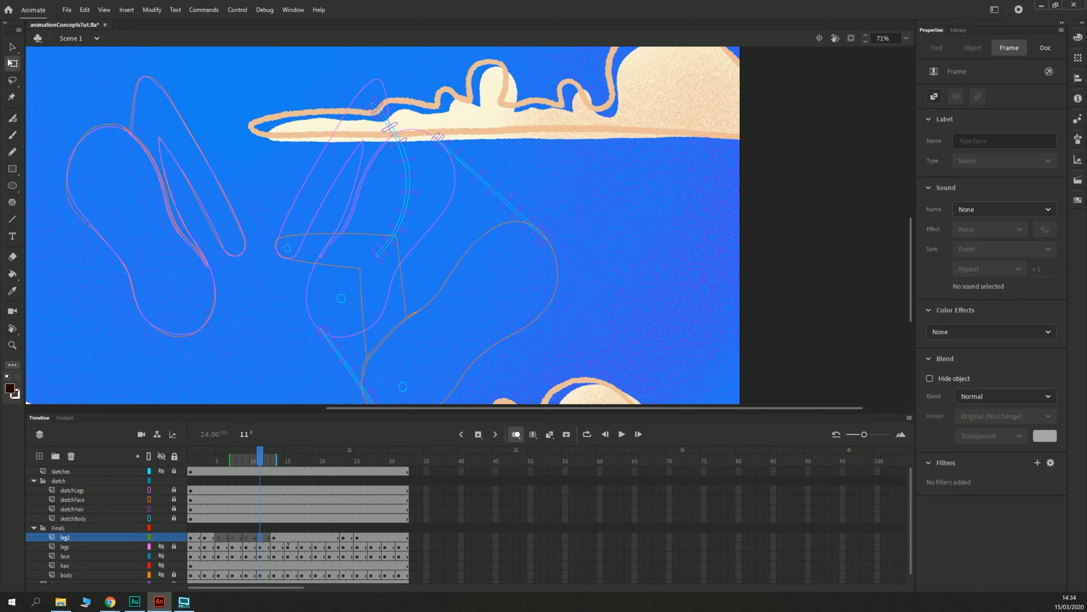
pyautogui.click(288, 538)
pyautogui.press('F7')
pyautogui.click(302, 538)
pyautogui.press('F7')
pyautogui.click(316, 538)
pyautogui.press('F7')
pyautogui.press('.')
pyautogui.press('.')
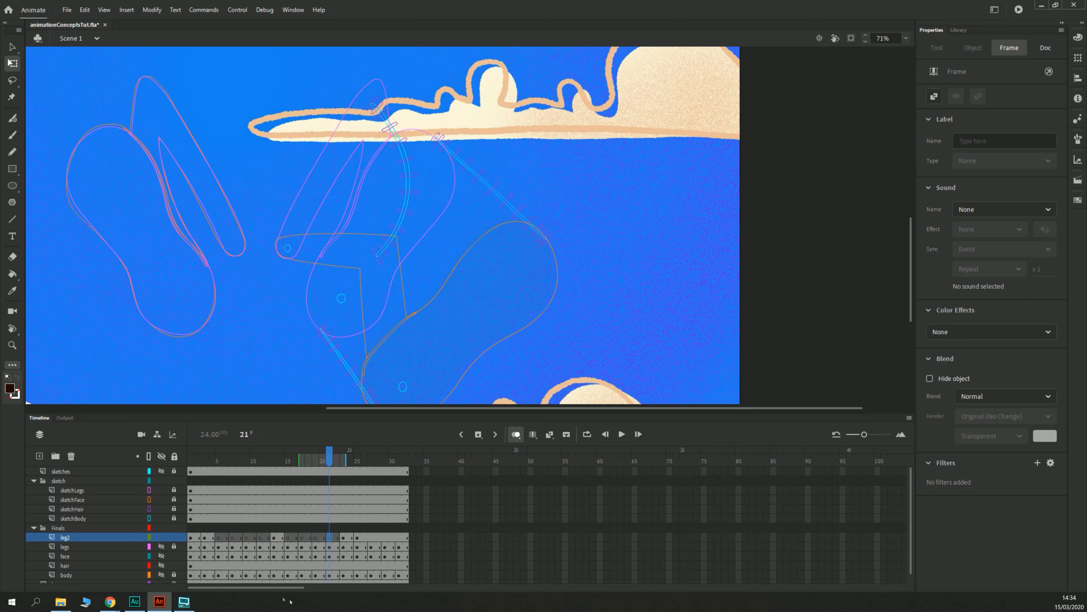
# Step: On frame 5 of the leg2 layer, trace the onion-skinned foot with the Fluid Brush and fill it dark brown
pyautogui.click(221, 539)
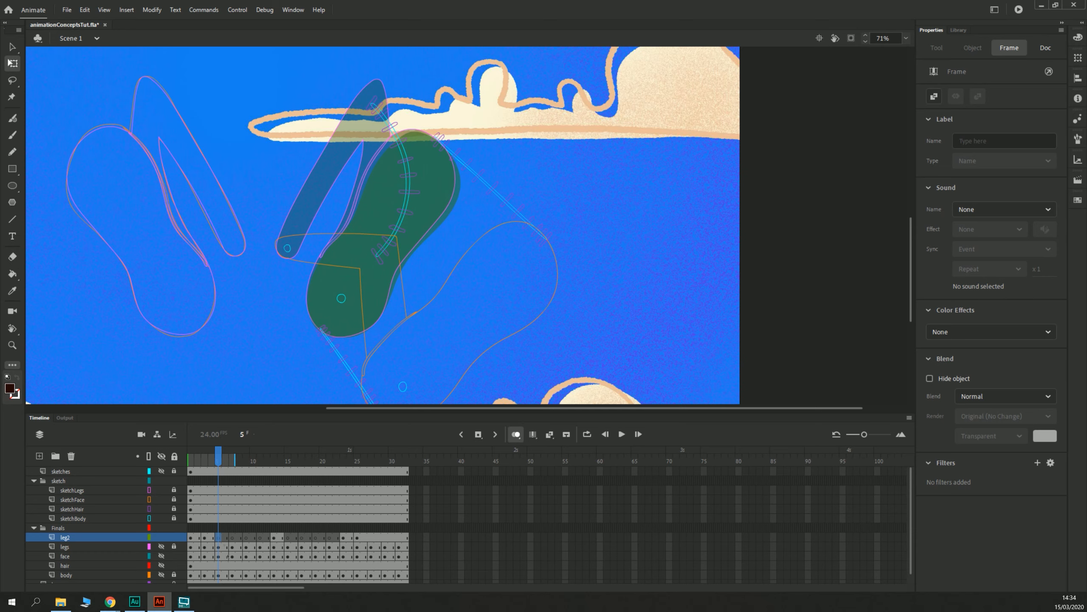
pyautogui.moveTo(190, 462); pyautogui.dragTo(202, 465)
pyautogui.press(',')
pyautogui.click(324, 296)
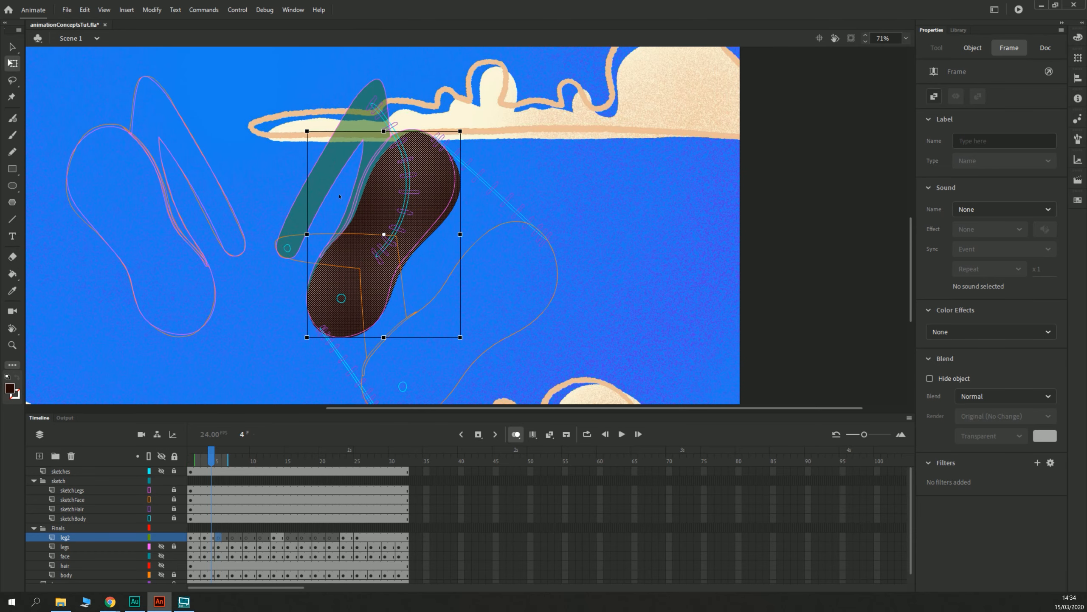
pyautogui.press('.')
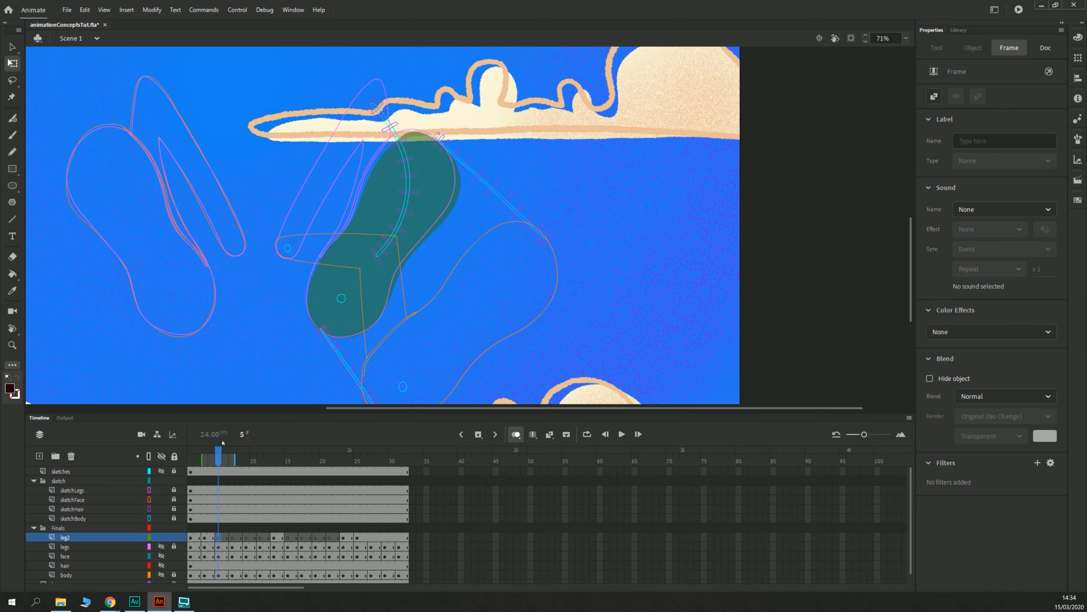
pyautogui.scroll(2, 231, 214)
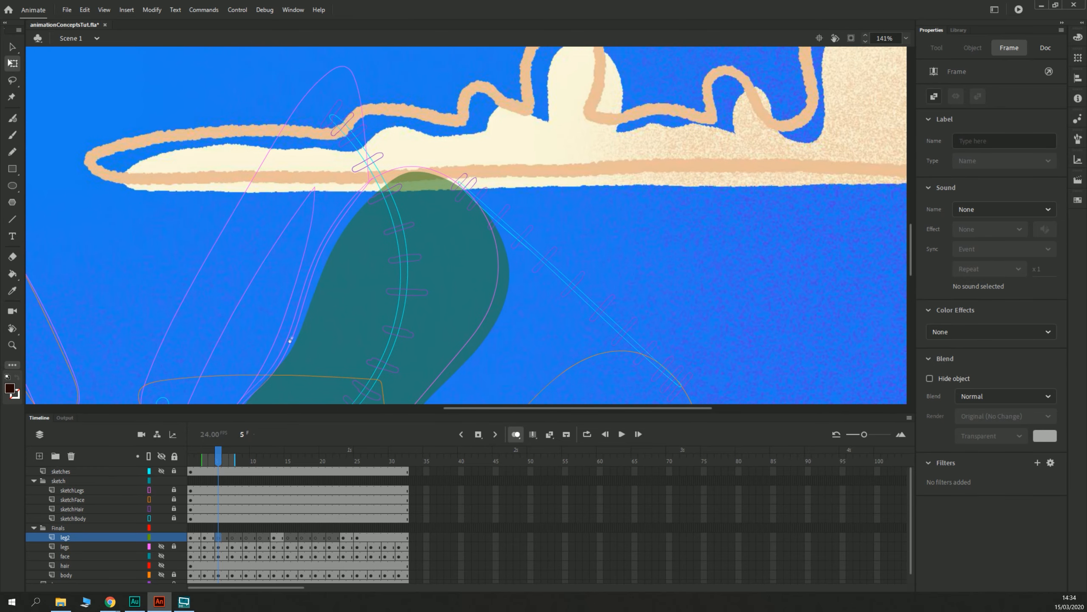
pyautogui.scroll(-2, 362, 296)
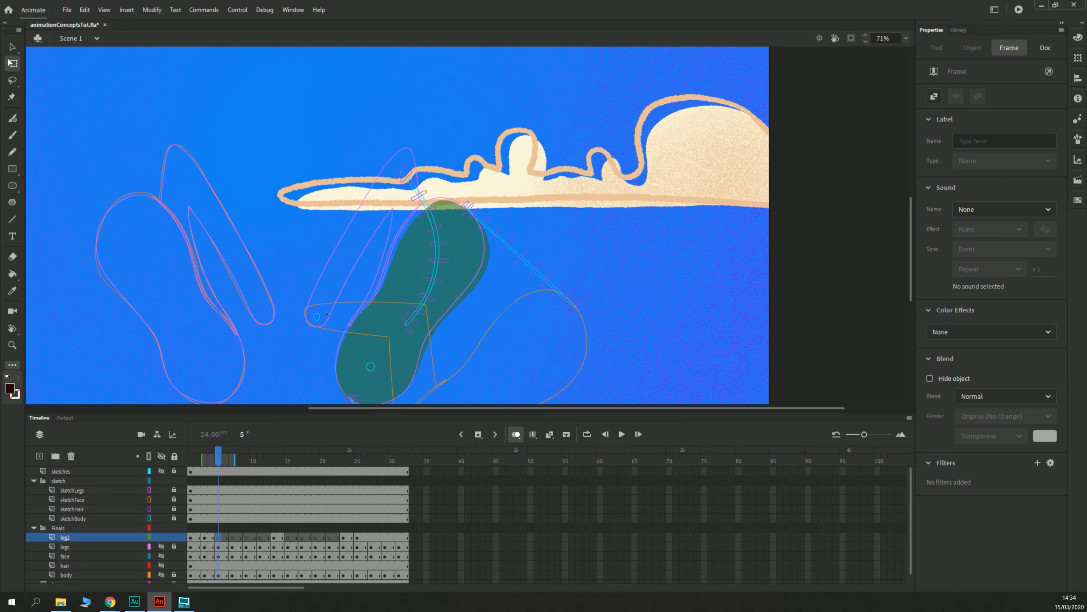
pyautogui.scroll(-1, 316, 279)
pyautogui.press('b')
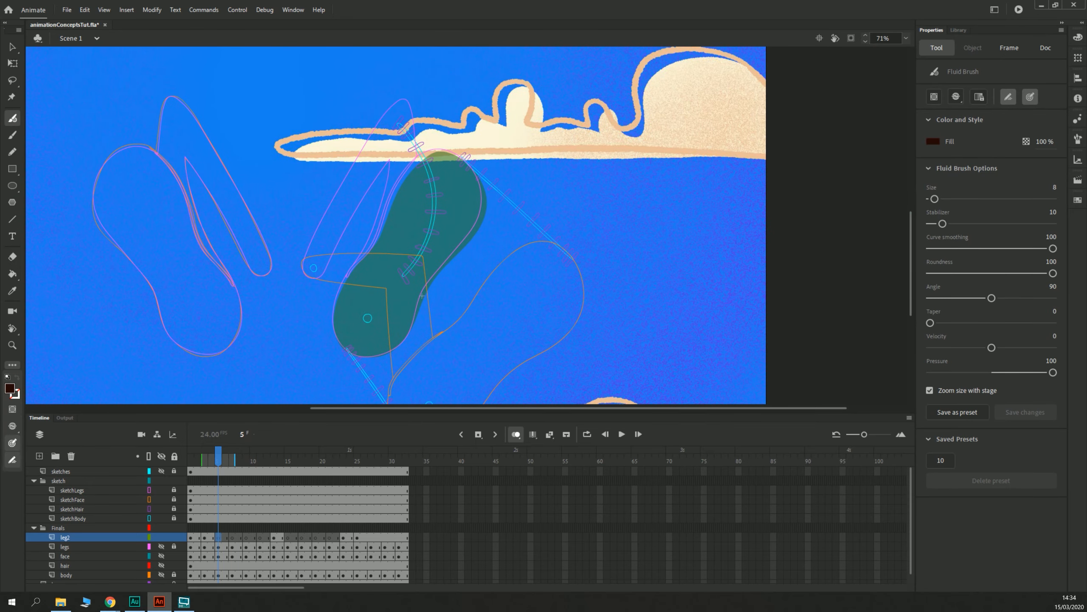
pyautogui.moveTo(418, 307)
pyautogui.mouseDown()
pyautogui.moveTo(485, 209)
pyautogui.moveTo(478, 178)
pyautogui.moveTo(451, 155)
pyautogui.moveTo(417, 166)
pyautogui.moveTo(348, 281)
pyautogui.moveTo(334, 329)
pyautogui.moveTo(360, 353)
pyautogui.moveTo(391, 348)
pyautogui.moveTo(426, 289)
pyautogui.mouseUp()
pyautogui.press('k')
pyautogui.click(424, 224)
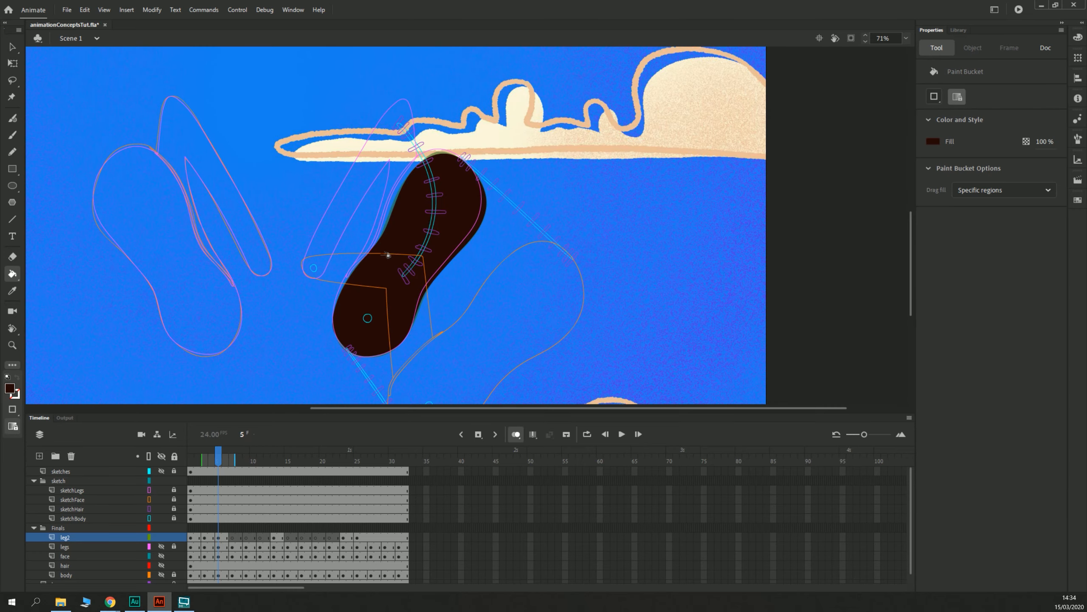
# Step: Rotate the filled foot on frame 5 slightly clockwise with Free Transform
pyautogui.press('v')
pyautogui.click(393, 241)
pyautogui.press('q')
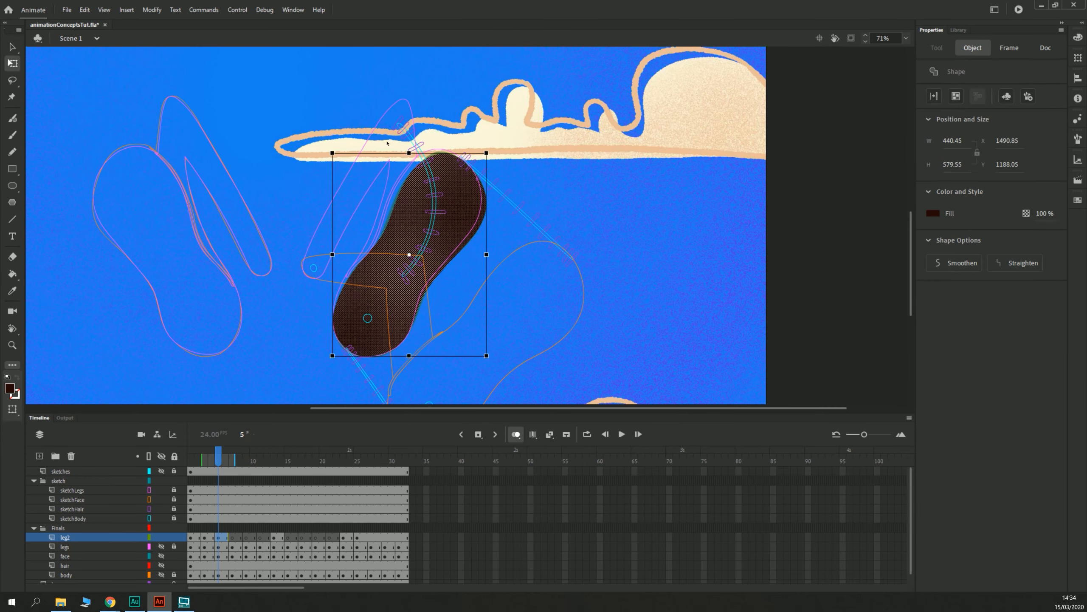
pyautogui.click(327, 150)
pyautogui.click(409, 214)
pyautogui.moveTo(331, 151); pyautogui.dragTo(332, 152)
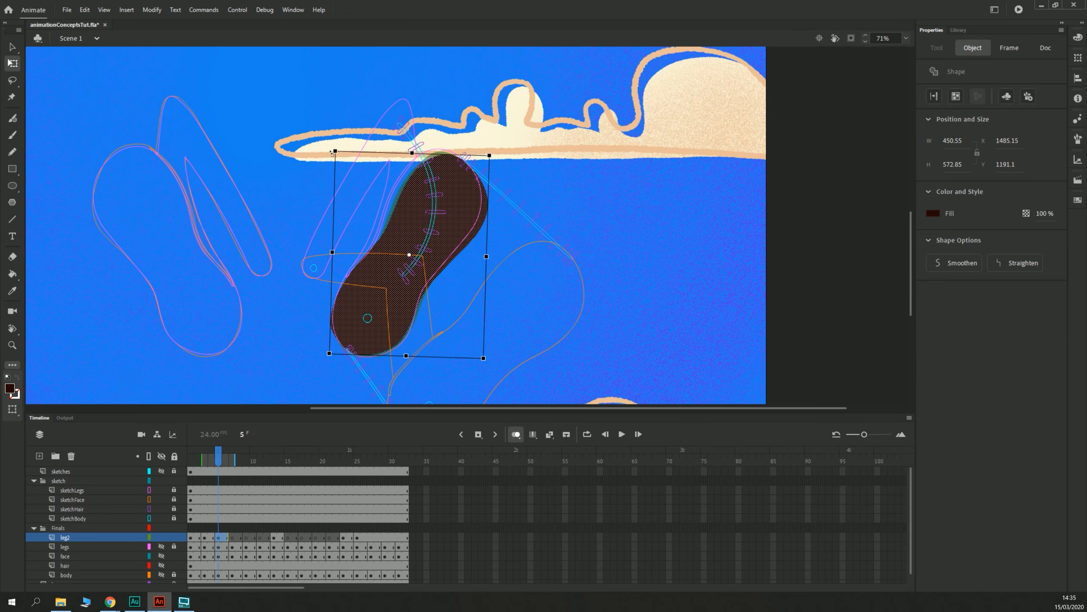
# Step: Nudge the foot on frame 5 slightly right and down so its ends meet the next ticks on the straight guide lines
pyautogui.press('Right')
pyautogui.press('Right')
pyautogui.press('Right')
pyautogui.press('Right')
pyautogui.press('Right')
pyautogui.press('Right')
pyautogui.press('Right')
pyautogui.press('Right')
pyautogui.press('Right')
pyautogui.press('Right')
pyautogui.press('Right')
pyautogui.press('Right')
pyautogui.press('Right')
pyautogui.press('Right')
pyautogui.press('Down')
pyautogui.press('Down')
pyautogui.press('Down')
pyautogui.press('Down')
pyautogui.press('Down')
pyautogui.press('Down')
pyautogui.press('Down')
pyautogui.press('Down')
pyautogui.press('Down')
pyautogui.press('Down')
pyautogui.press('Down')
pyautogui.press('Down')
pyautogui.press('Down')
pyautogui.press('Down')
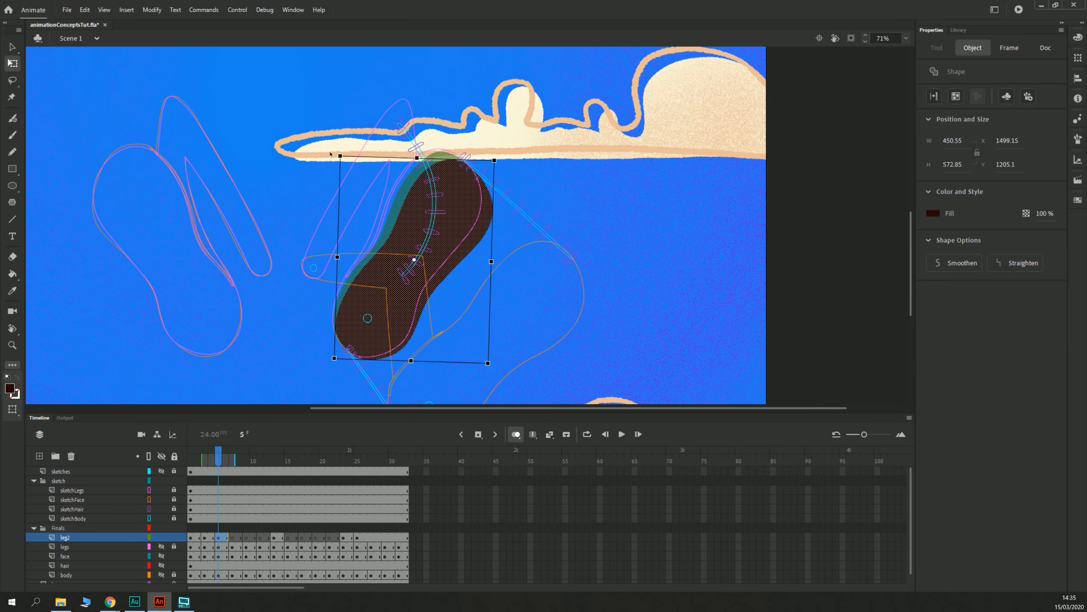
pyautogui.hotkey('shift', 'Left')
pyautogui.press('Right')
pyautogui.press('Right')
pyautogui.press('Up')
pyautogui.press('Up')
pyautogui.press('Right')
pyautogui.press('Right')
pyautogui.press('Right')
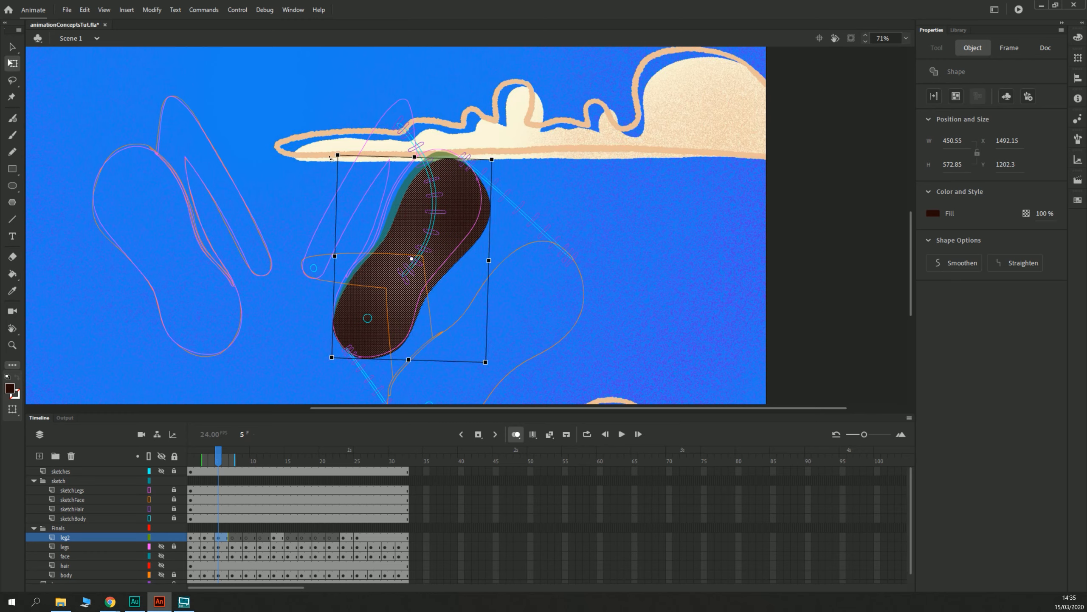
pyautogui.press('Up')
pyautogui.press('Left')
pyautogui.press('Up')
pyautogui.press('Up')
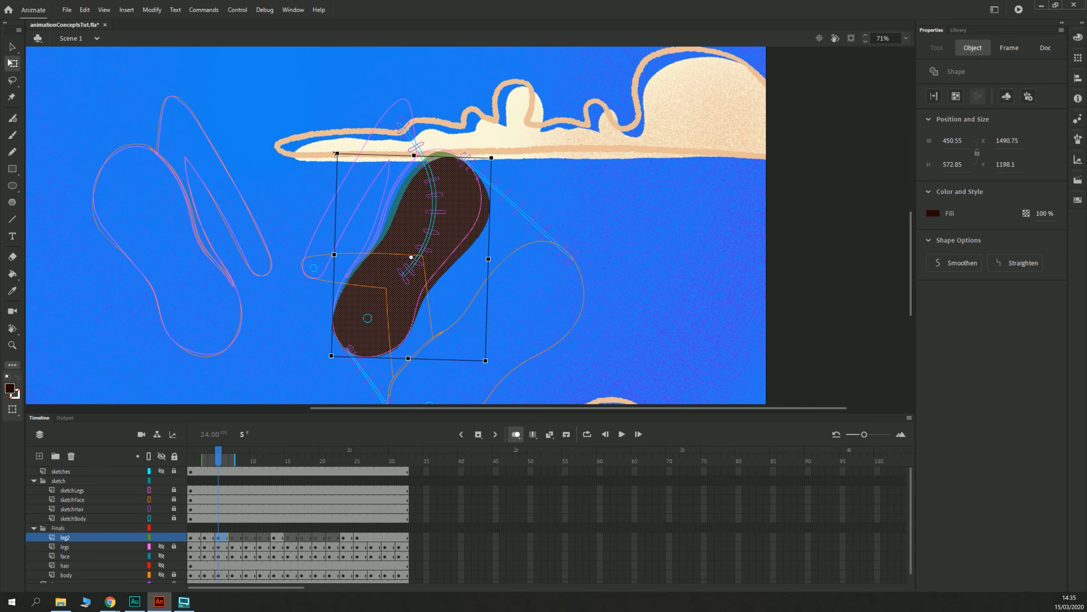
# Step: Rotate the foot on frame 5 slightly back counterclockwise and fine-tune its position against the guide ticks
pyautogui.moveTo(335, 153); pyautogui.dragTo(332, 159)
pyautogui.press('Left')
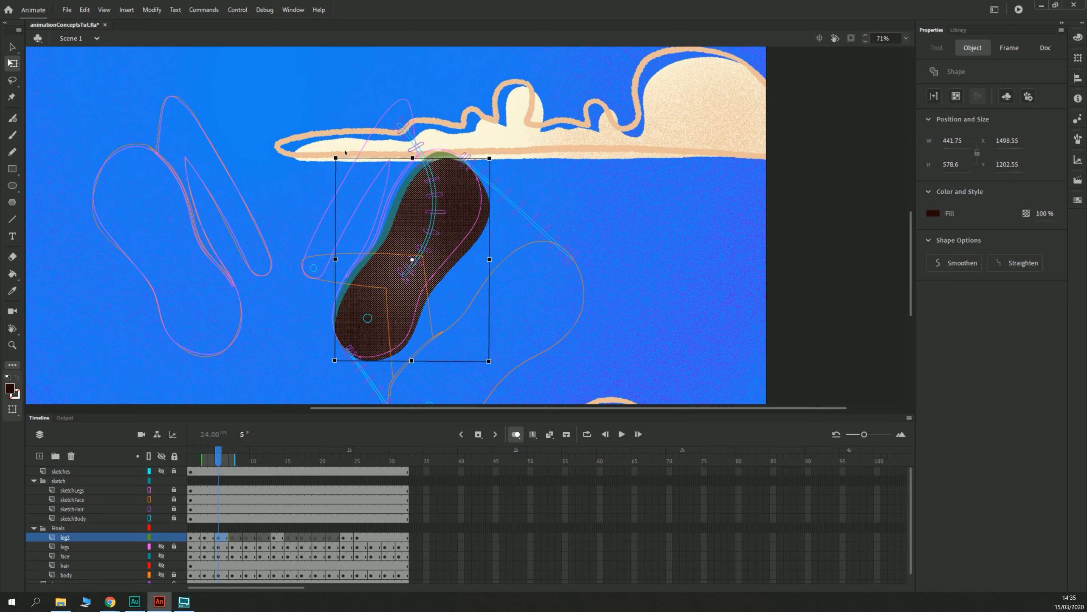
pyautogui.press('Up')
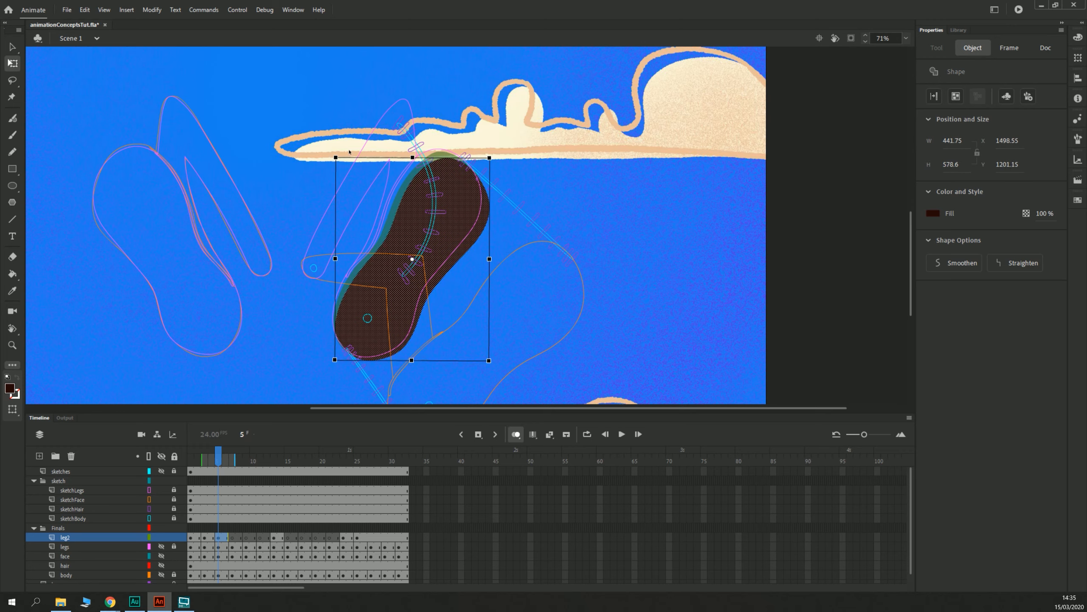
# Step: Step through the first leg2 frames and play the animation to examine the foot's movement between poses
pyautogui.press(',')
pyautogui.press(',')
pyautogui.press(',')
pyautogui.press(',')
pyautogui.press('.')
pyautogui.press('.')
pyautogui.press('.')
pyautogui.press('.')
pyautogui.press('.')
pyautogui.press('.')
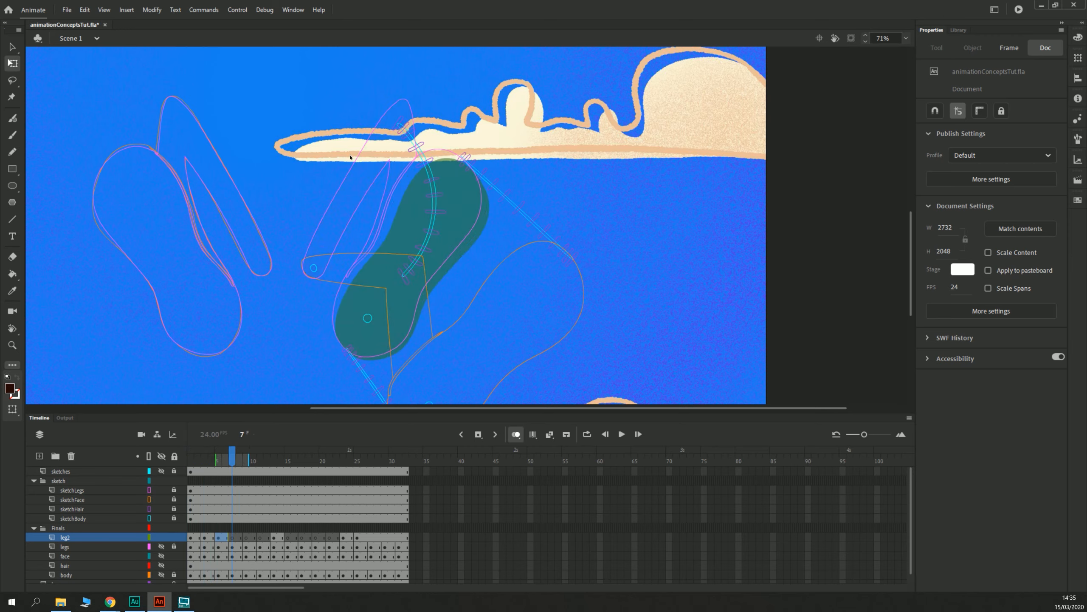
pyautogui.press('Return')
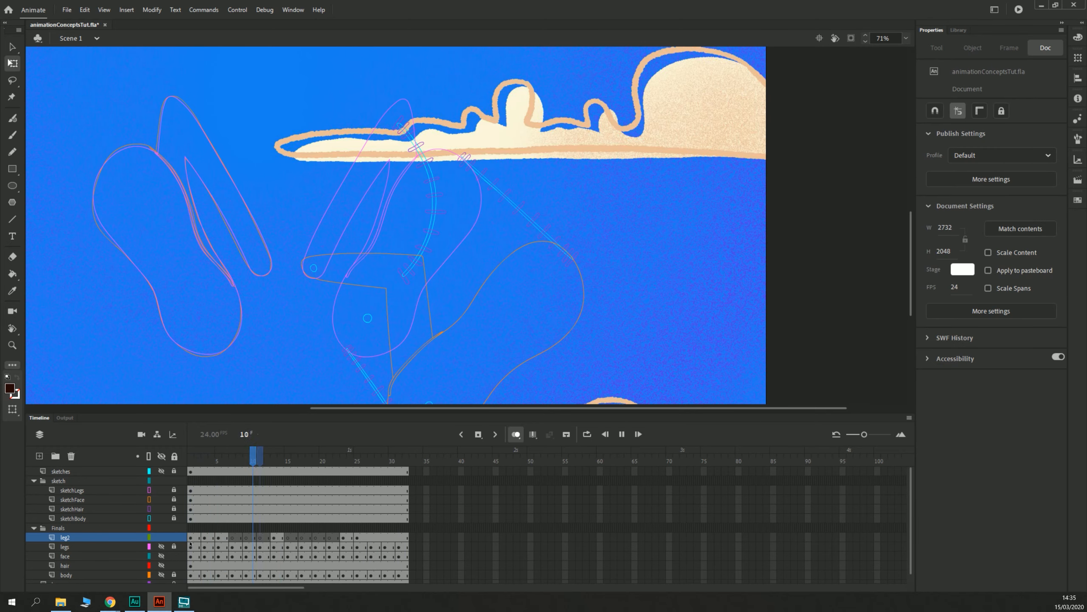
pyautogui.click(205, 538)
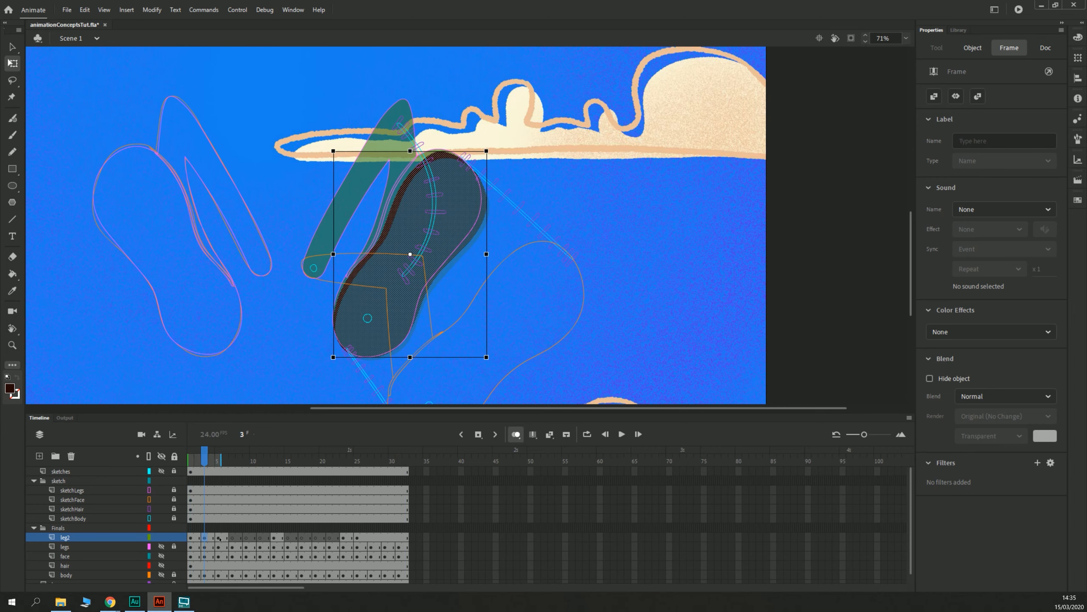
pyautogui.click(219, 538)
# Step: On frame 7 of the leg2 layer, brush an oval for the foot's lower end at the next guide tick and fill it dark brown
pyautogui.click(232, 538)
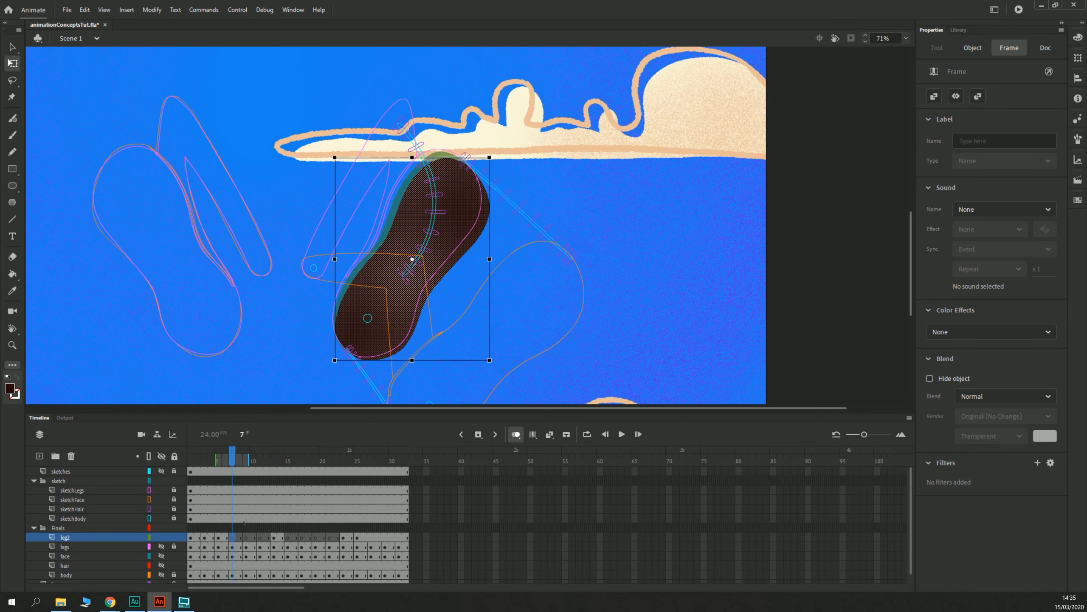
pyautogui.scroll(-2, 379, 192)
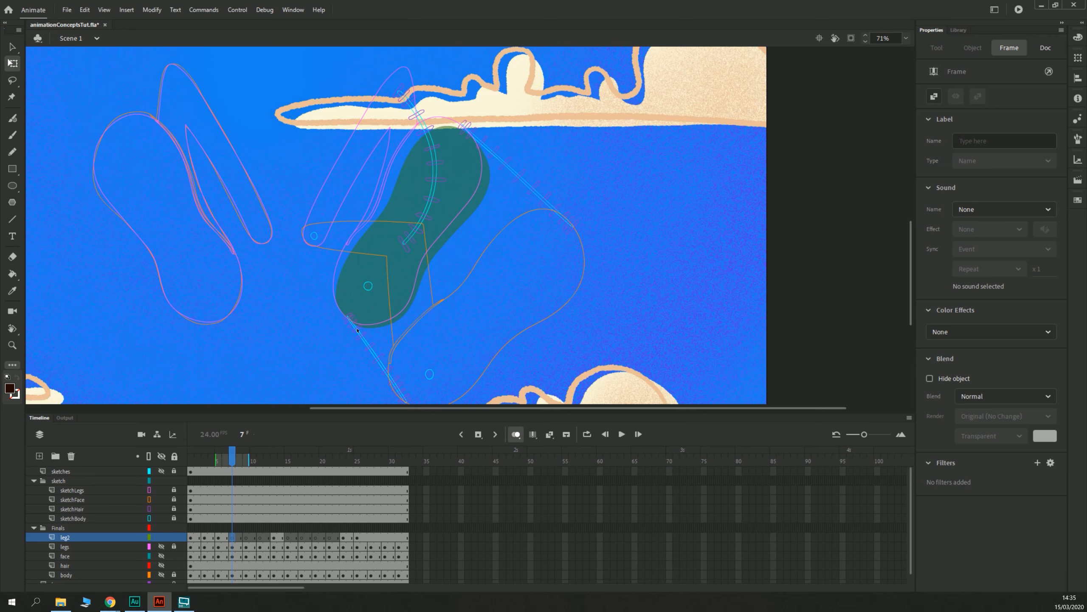
pyautogui.press('b')
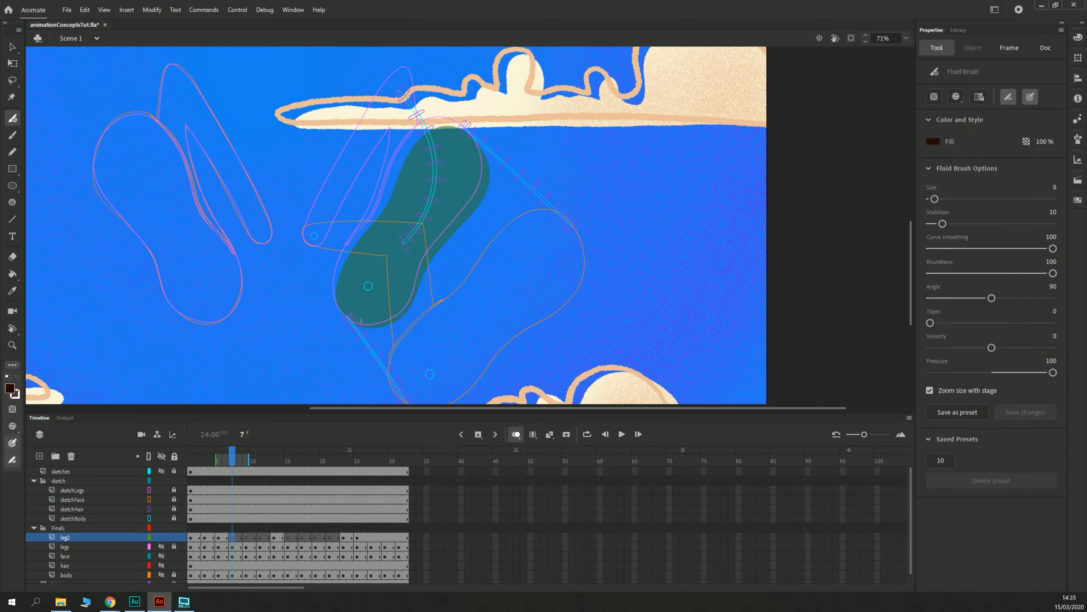
pyautogui.moveTo(357, 330)
pyautogui.mouseDown()
pyautogui.moveTo(407, 319)
pyautogui.moveTo(431, 268)
pyautogui.moveTo(413, 241)
pyautogui.moveTo(374, 242)
pyautogui.moveTo(344, 297)
pyautogui.moveTo(356, 329)
pyautogui.moveTo(371, 333)
pyautogui.moveTo(427, 285)
pyautogui.mouseUp()
pyautogui.press('k')
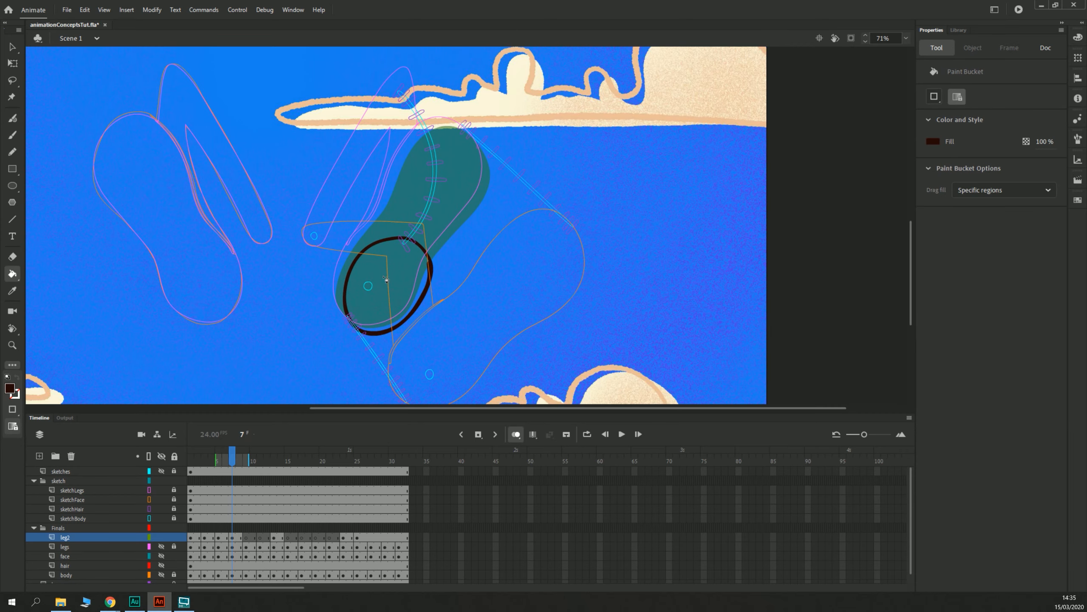
pyautogui.click(360, 320)
# Step: Draw the rest of the foot's outline on frame 7, up to the tick on the upper guide line, and fill it dark brown
pyautogui.press('b')
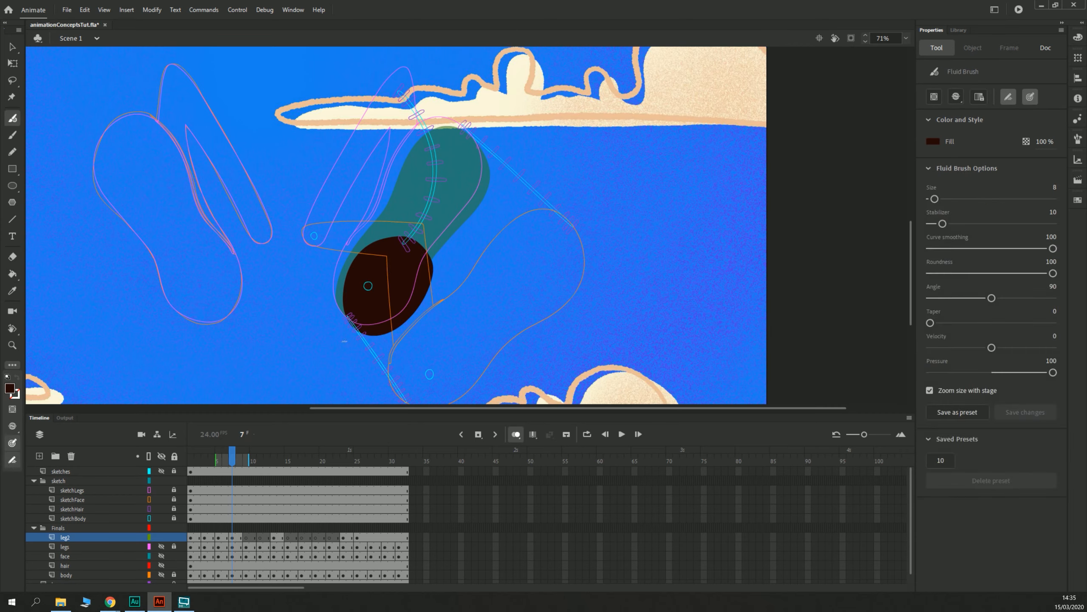
pyautogui.moveTo(358, 326); pyautogui.dragTo(323, 361)
pyautogui.hotkey('ctrl', 'z')
pyautogui.moveTo(480, 142)
pyautogui.mouseDown()
pyautogui.moveTo(488, 199)
pyautogui.moveTo(432, 281)
pyautogui.mouseUp()
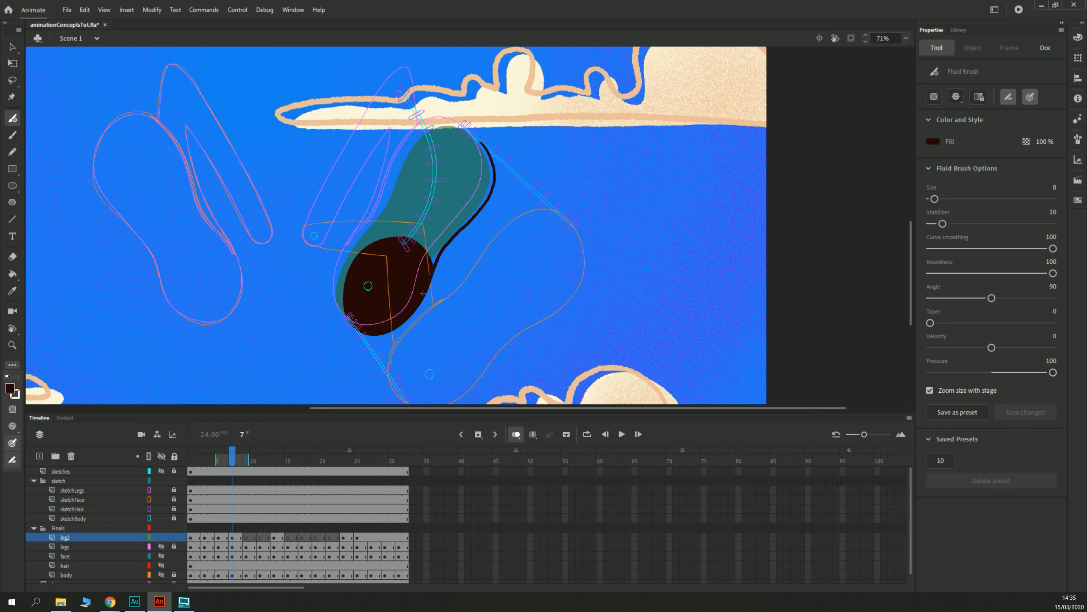
pyautogui.moveTo(483, 145)
pyautogui.mouseDown()
pyautogui.moveTo(452, 131)
pyautogui.moveTo(424, 149)
pyautogui.moveTo(373, 241)
pyautogui.mouseUp()
pyautogui.moveTo(412, 185); pyautogui.dragTo(367, 246)
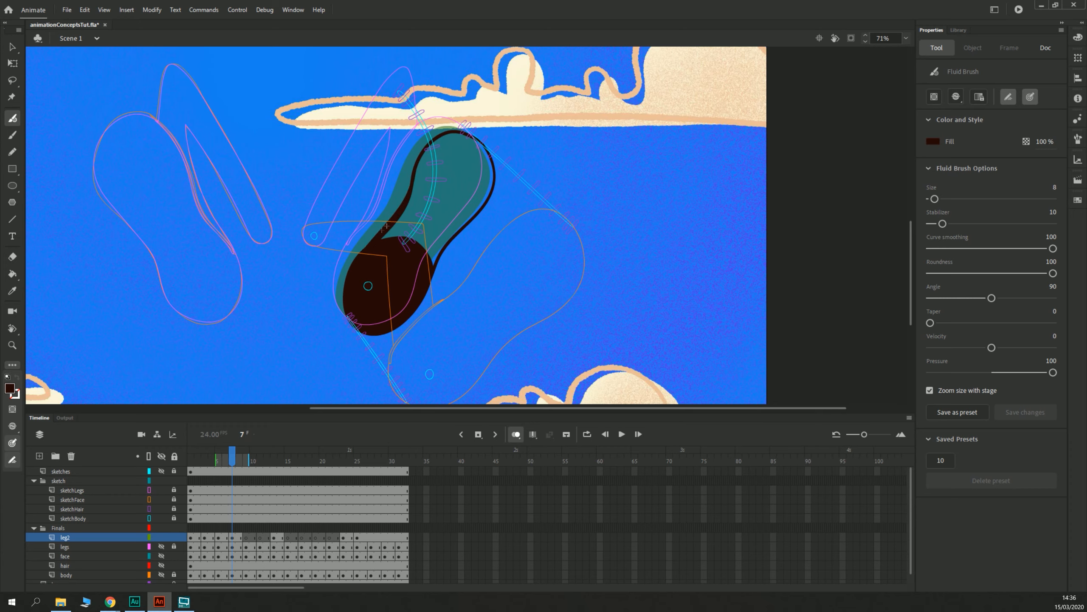
pyautogui.press('k')
pyautogui.click(424, 200)
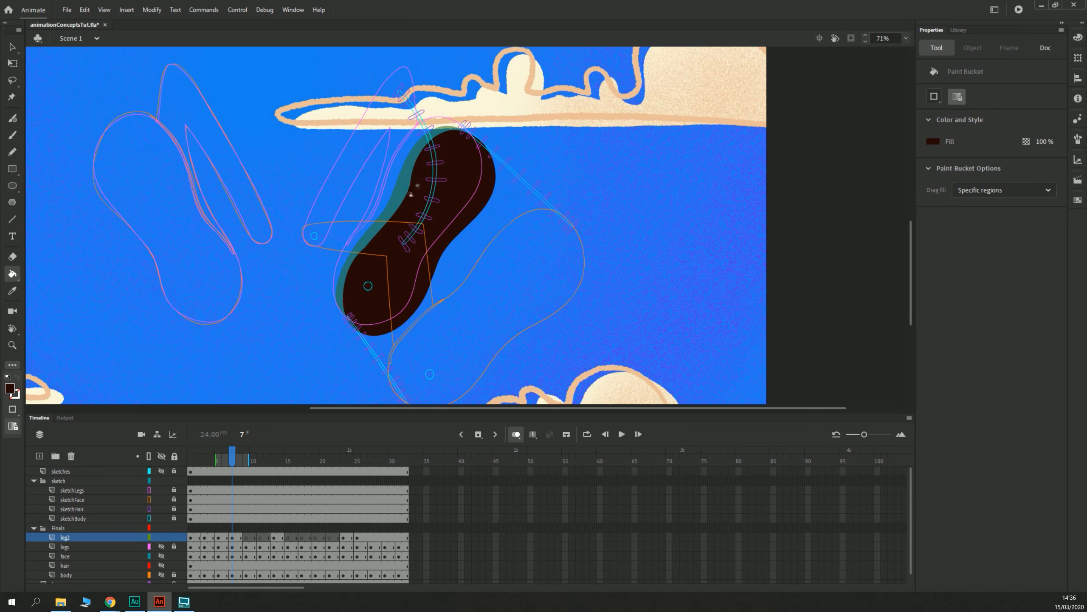
# Step: On frame 9 of the leg2 layer, outline the foot at the next guide ticks, using the frame 13 pose as reference, and fill it dark brown
pyautogui.press('b')
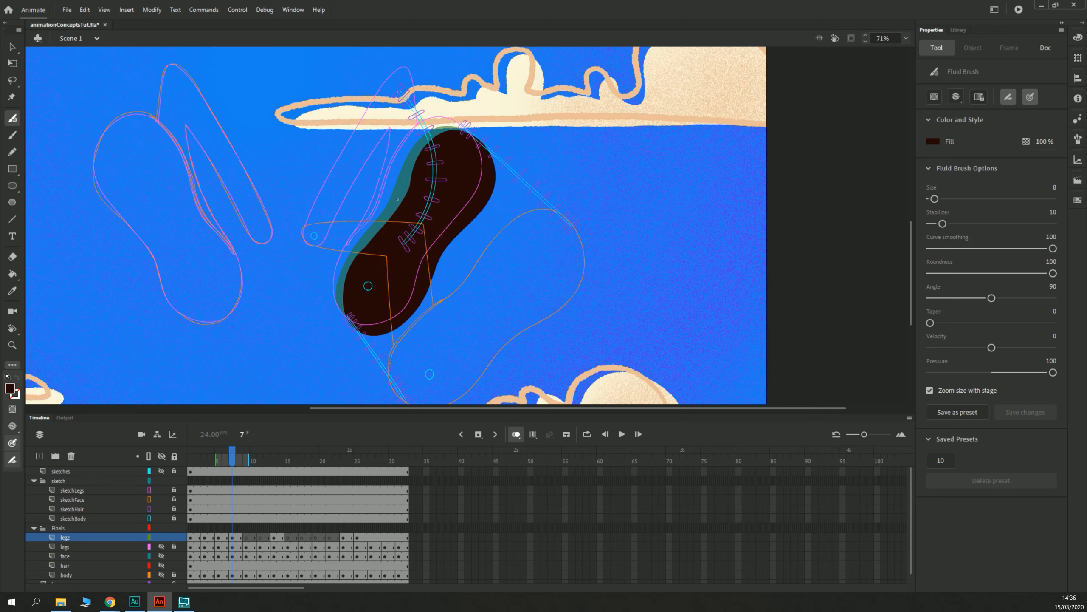
pyautogui.click(246, 541)
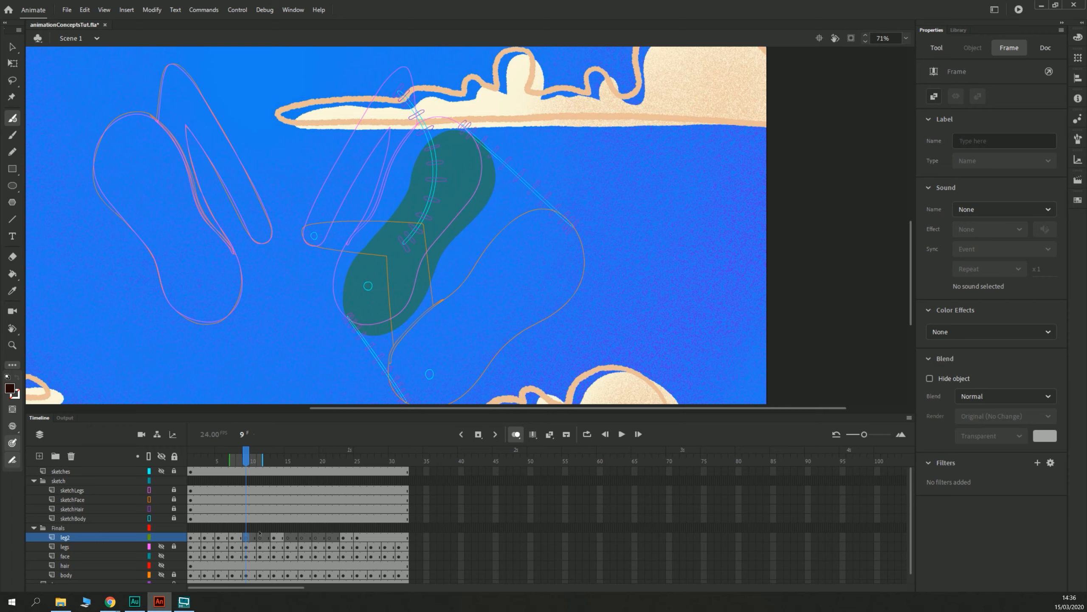
pyautogui.click(274, 537)
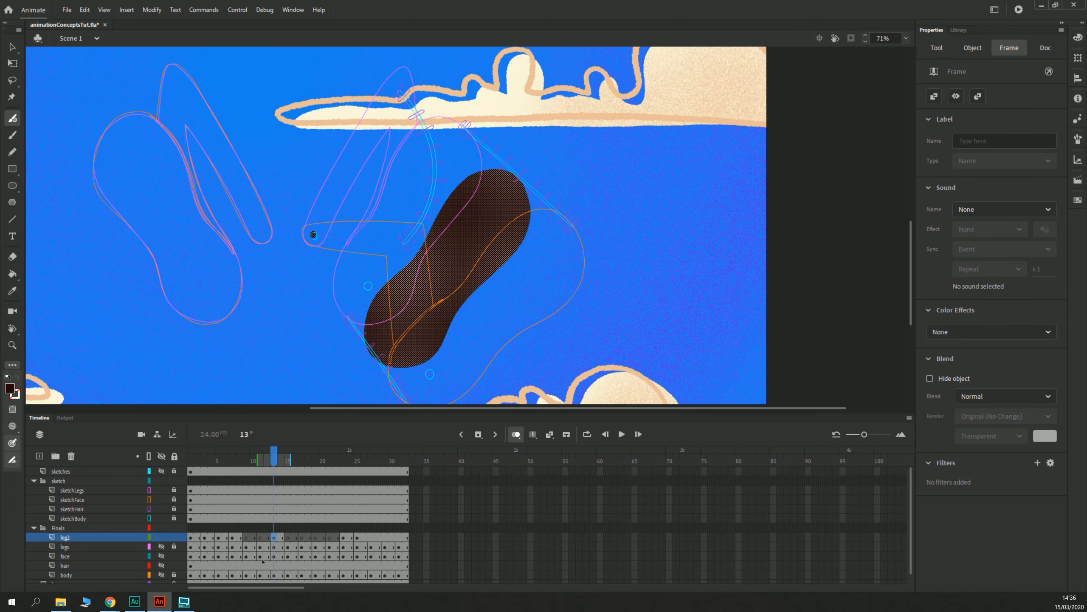
pyautogui.click(247, 541)
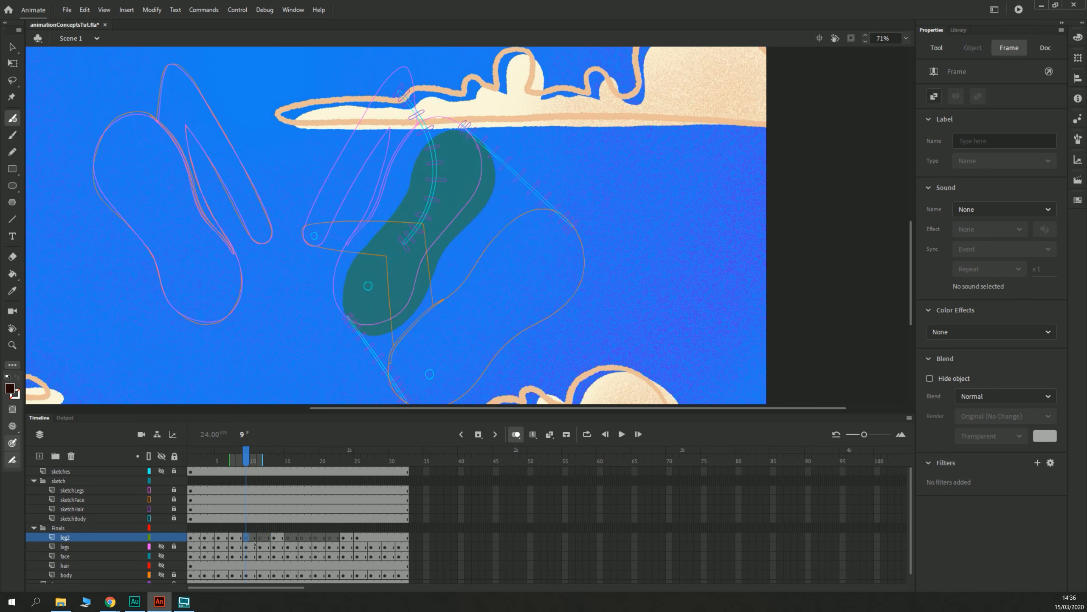
pyautogui.click(274, 538)
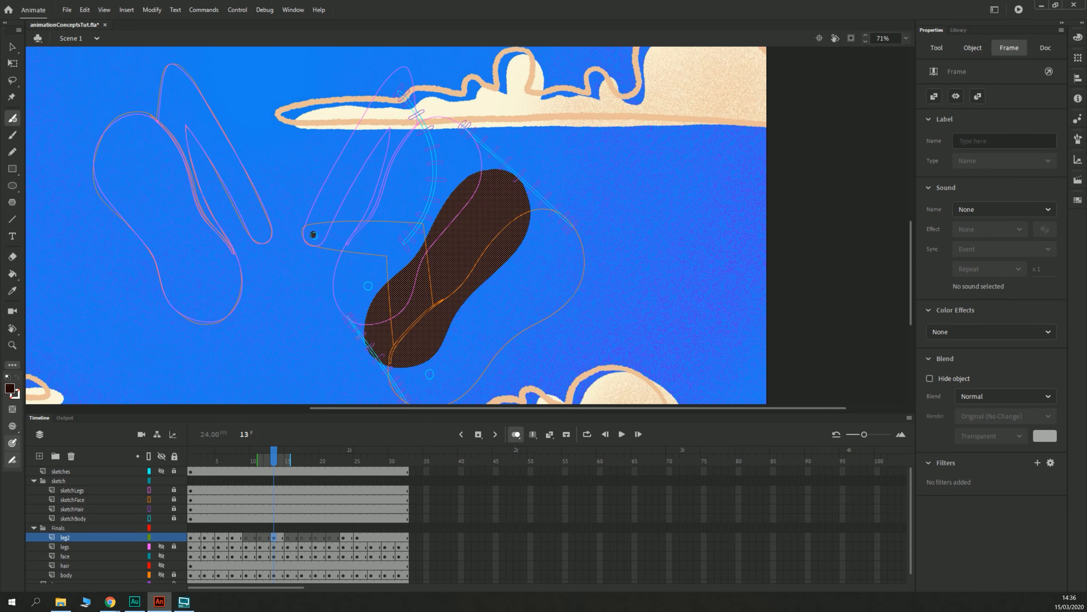
pyautogui.click(259, 539)
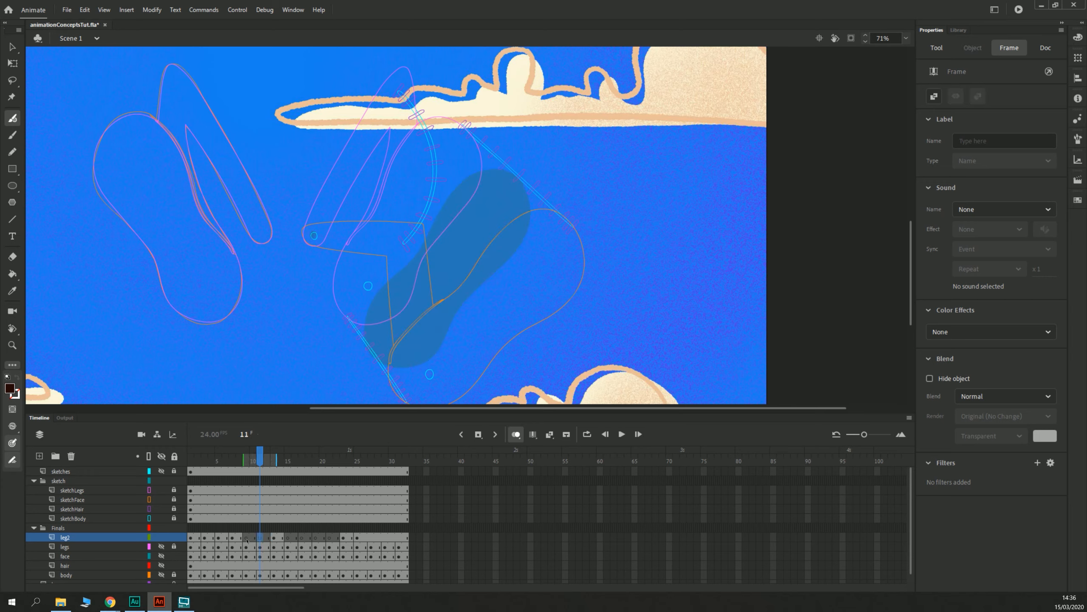
pyautogui.click(247, 539)
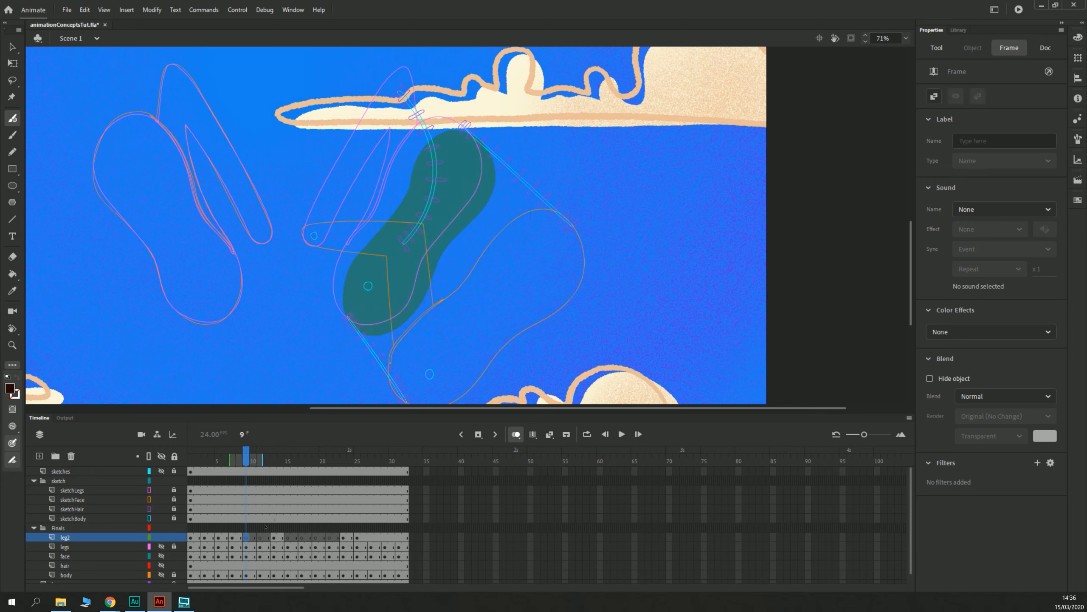
pyautogui.moveTo(370, 339); pyautogui.dragTo(355, 328)
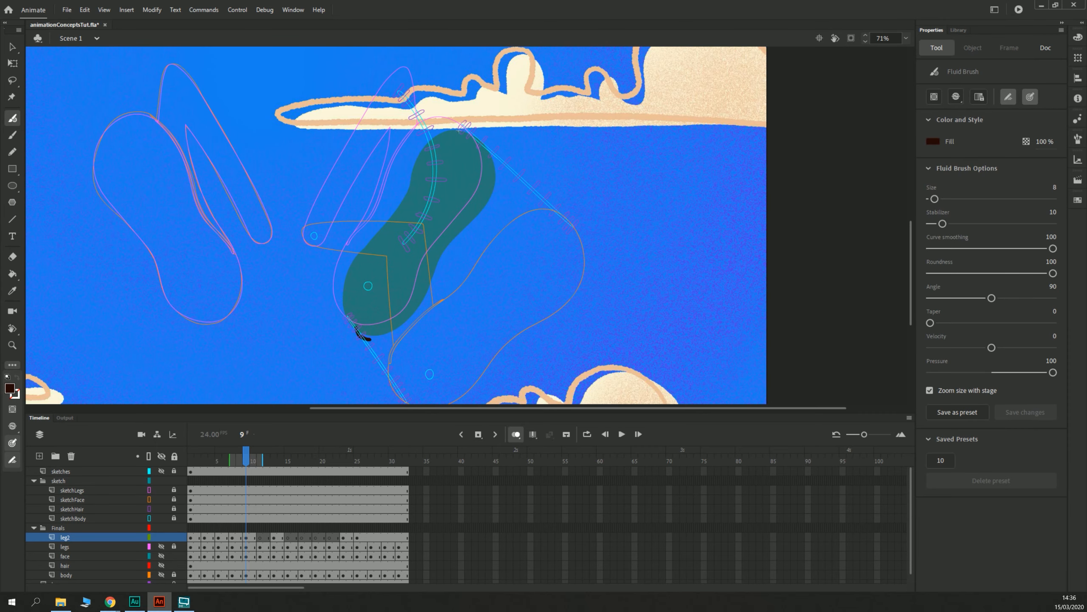
pyautogui.moveTo(492, 154)
pyautogui.mouseDown()
pyautogui.moveTo(499, 161)
pyautogui.moveTo(486, 148)
pyautogui.mouseUp()
pyautogui.moveTo(497, 156)
pyautogui.mouseDown()
pyautogui.moveTo(505, 192)
pyautogui.moveTo(447, 260)
pyautogui.moveTo(418, 319)
pyautogui.moveTo(384, 339)
pyautogui.moveTo(358, 333)
pyautogui.moveTo(351, 287)
pyautogui.moveTo(368, 253)
pyautogui.moveTo(411, 217)
pyautogui.moveTo(431, 163)
pyautogui.moveTo(451, 146)
pyautogui.moveTo(495, 151)
pyautogui.mouseUp()
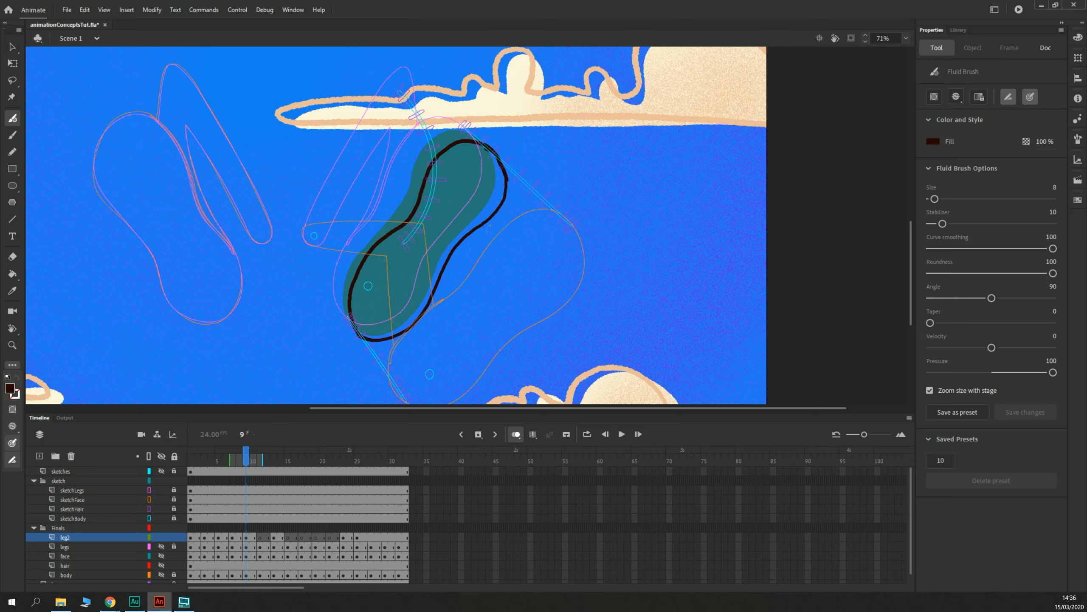
pyautogui.press('k')
pyautogui.click(465, 192)
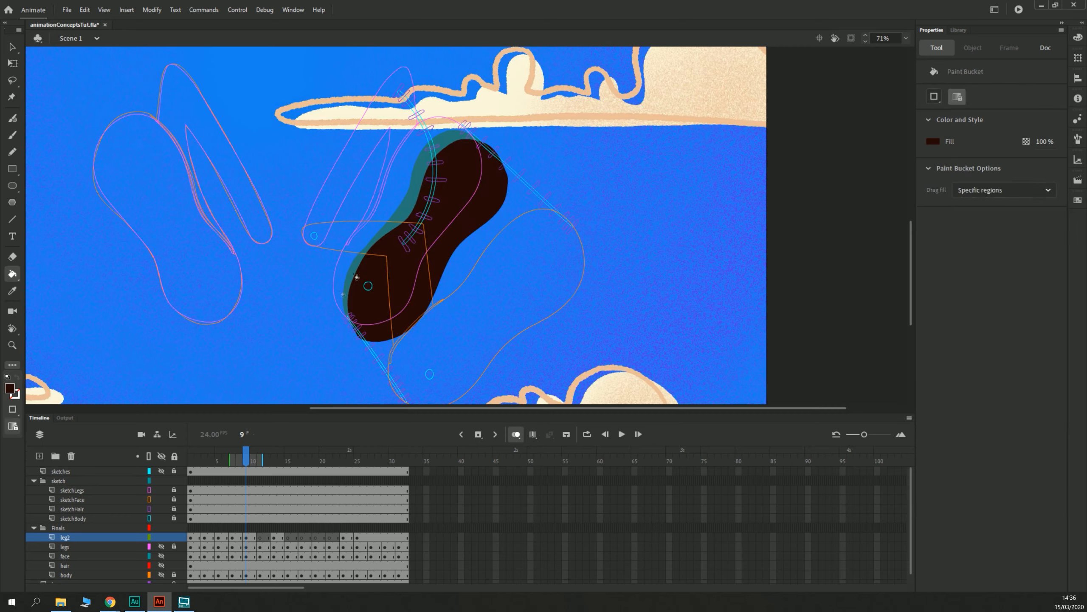
# Step: On frame 11 of the leg2 layer, brush the foot's outline midway between the neighbouring poses and fill it dark brown
pyautogui.click(261, 538)
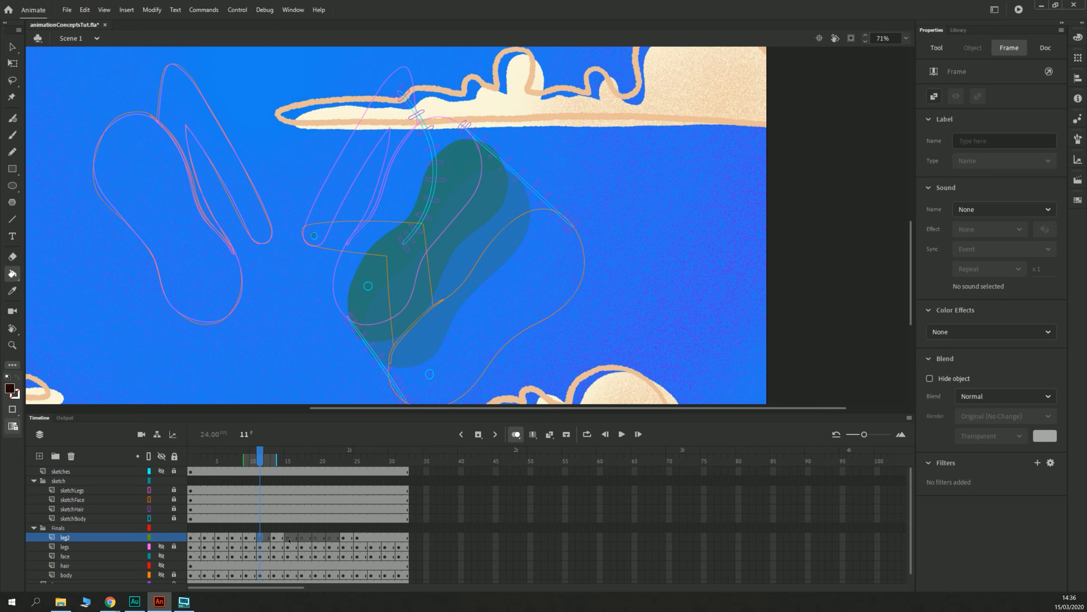
pyautogui.press('b')
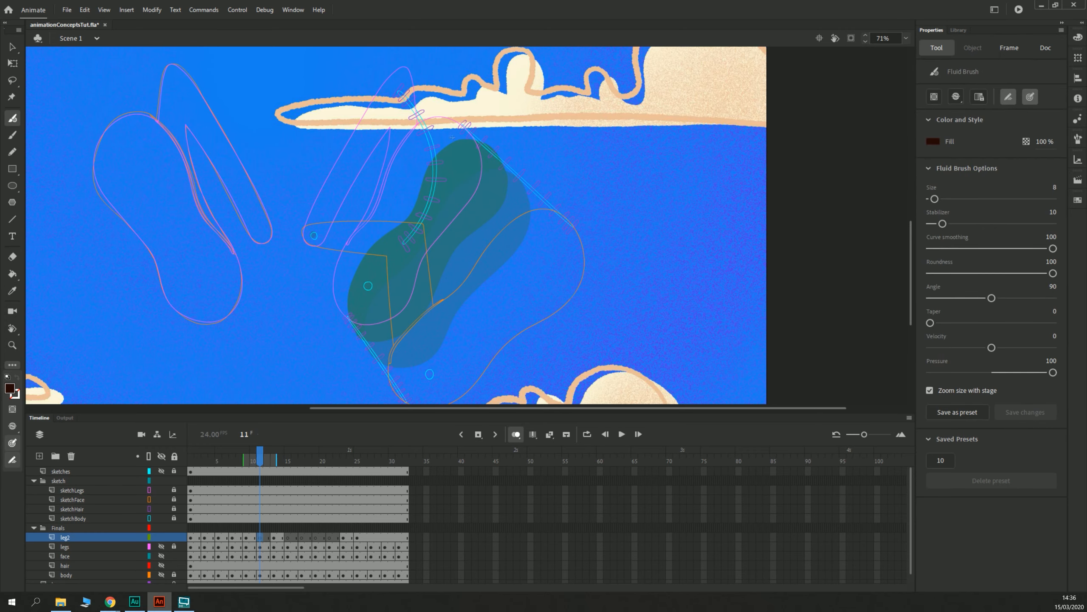
pyautogui.moveTo(505, 163)
pyautogui.mouseDown()
pyautogui.moveTo(520, 191)
pyautogui.moveTo(512, 223)
pyautogui.moveTo(414, 345)
pyautogui.moveTo(372, 349)
pyautogui.moveTo(359, 316)
pyautogui.moveTo(371, 280)
pyautogui.moveTo(457, 167)
pyautogui.moveTo(503, 159)
pyautogui.mouseUp()
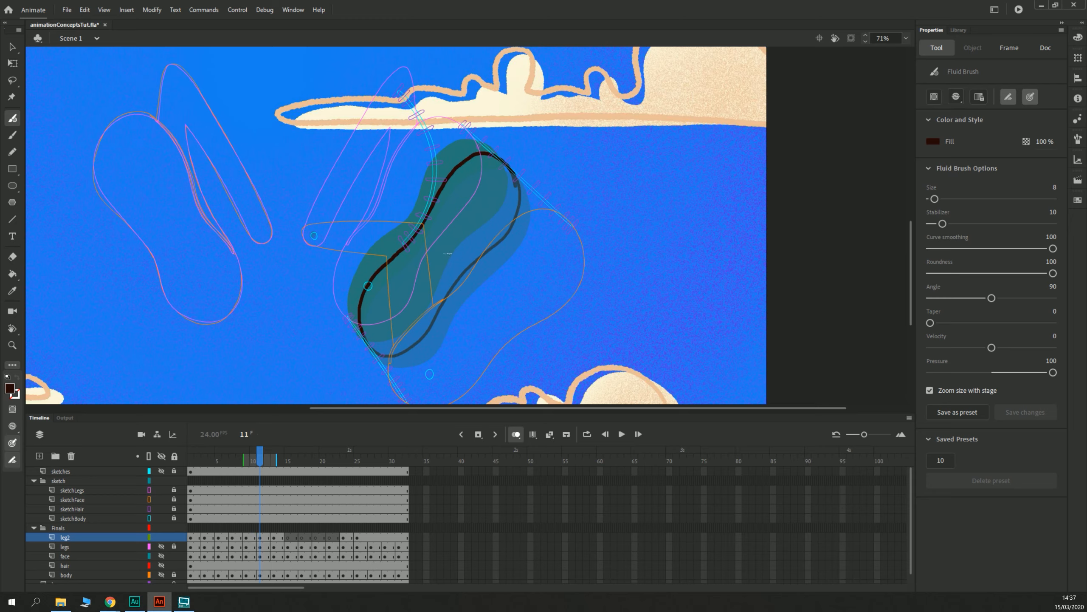
pyautogui.press('k')
pyautogui.click(424, 228)
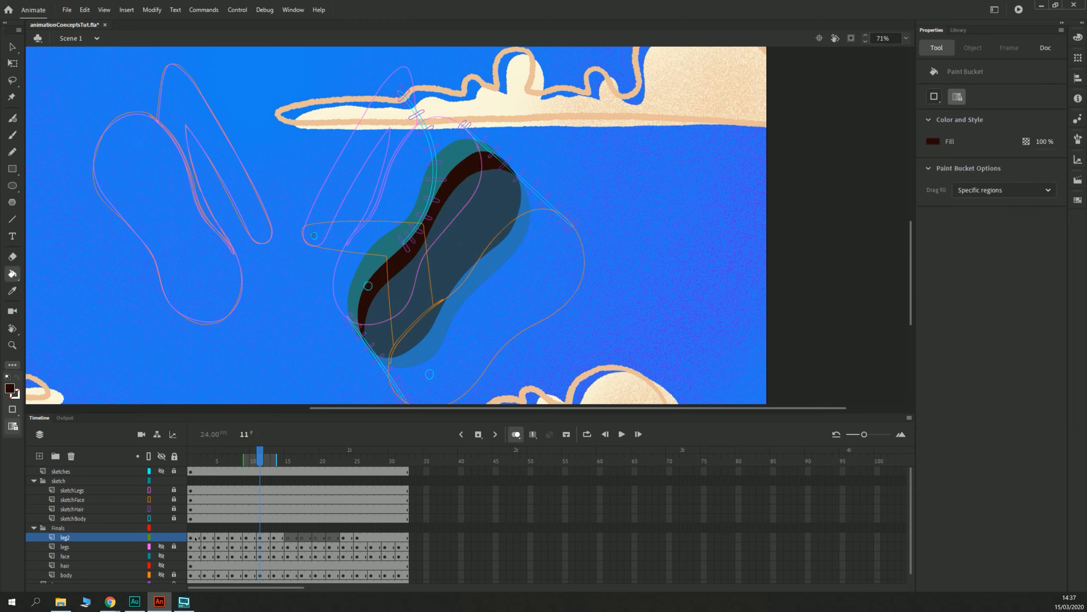
# Step: Play the leg2 animation from frame 2 to examine how the foot moves through the new poses
pyautogui.click(195, 539)
pyautogui.press('Return')
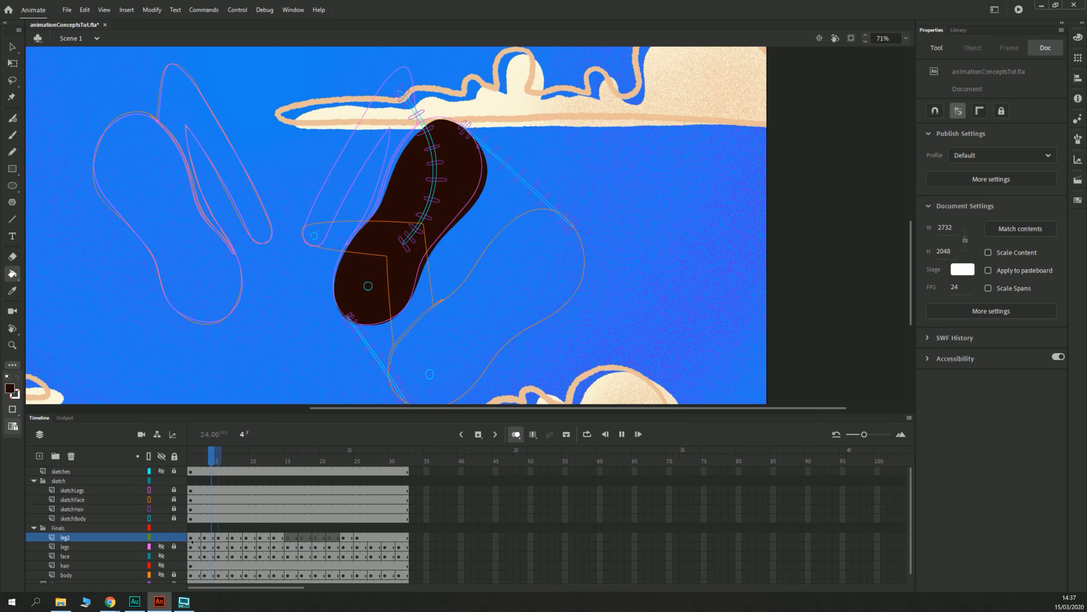
pyautogui.click(194, 539)
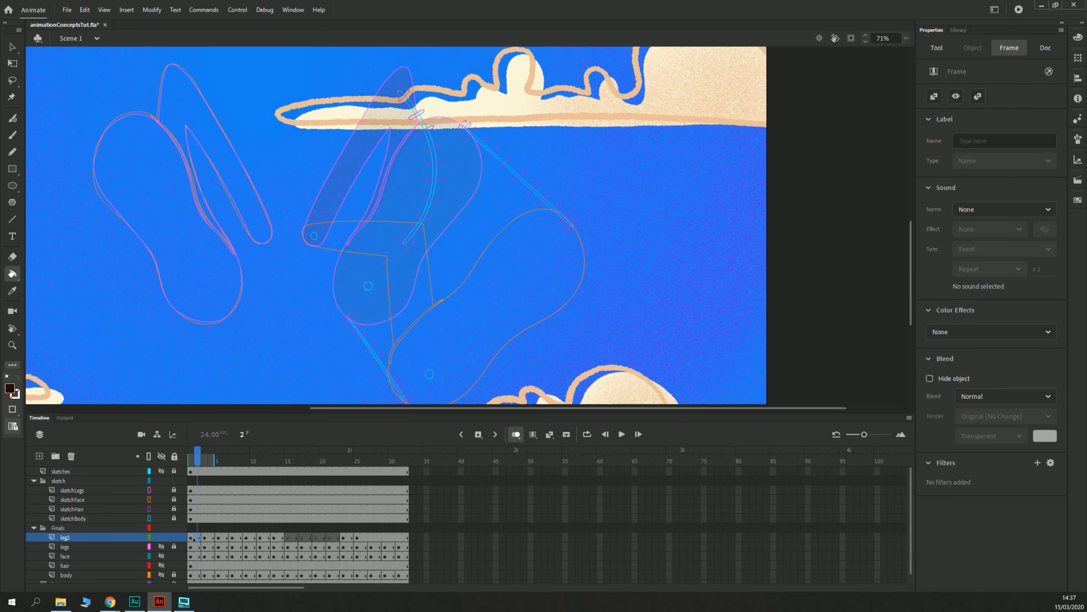
pyautogui.press('Return')
pyautogui.click(196, 540)
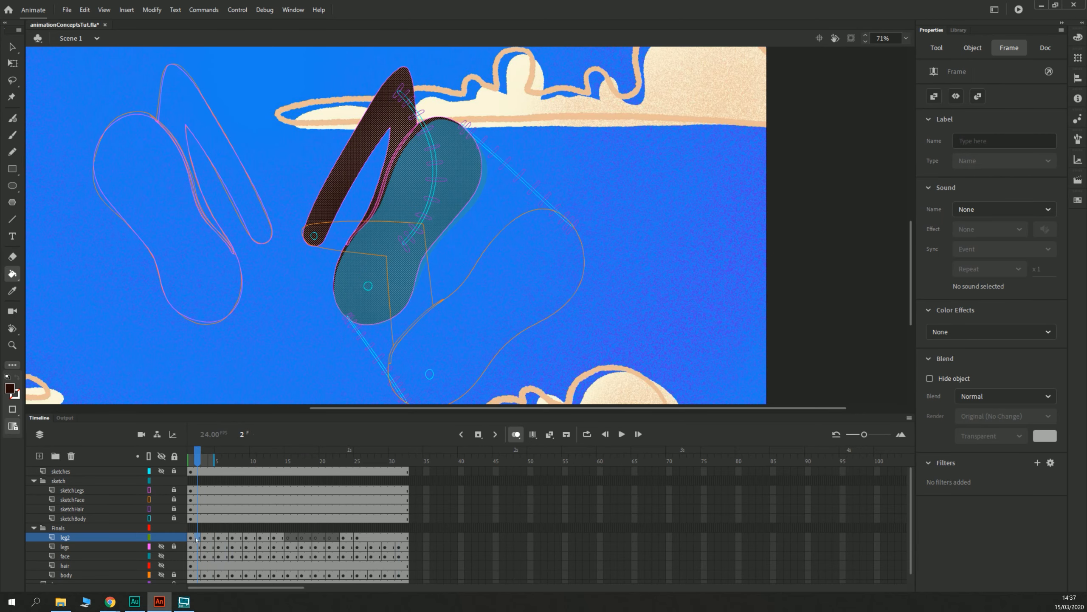
# Step: On frame 15 of the leg2 layer, mark the foot's next position on the upper guide line, comparing with the poses on frames 12 to 14
pyautogui.click(288, 539)
pyautogui.press('b')
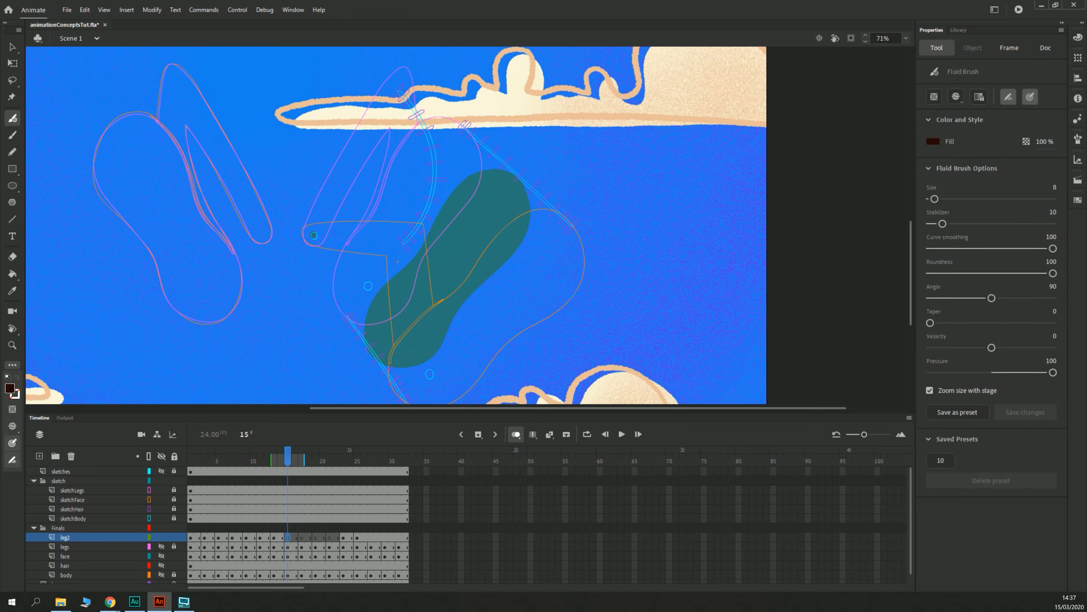
pyautogui.moveTo(383, 270); pyautogui.dragTo(361, 241)
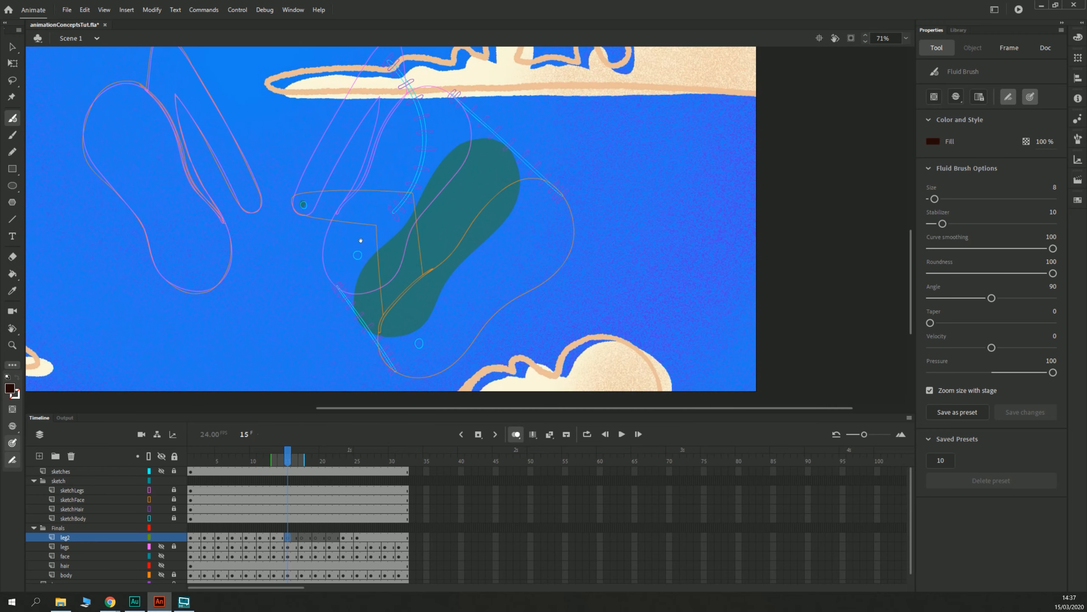
pyautogui.click(276, 539)
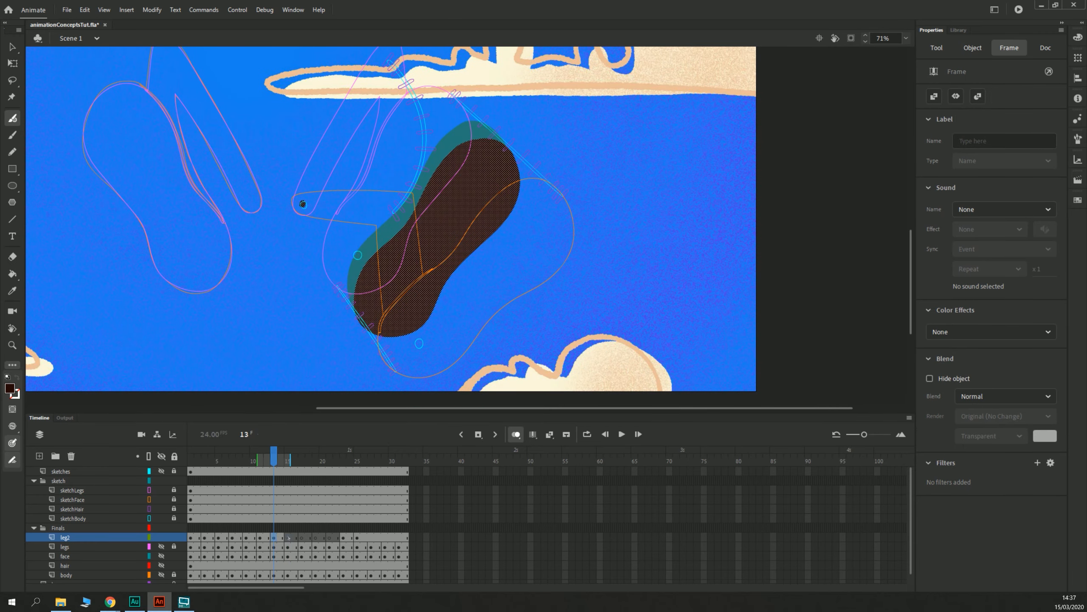
pyautogui.click(287, 538)
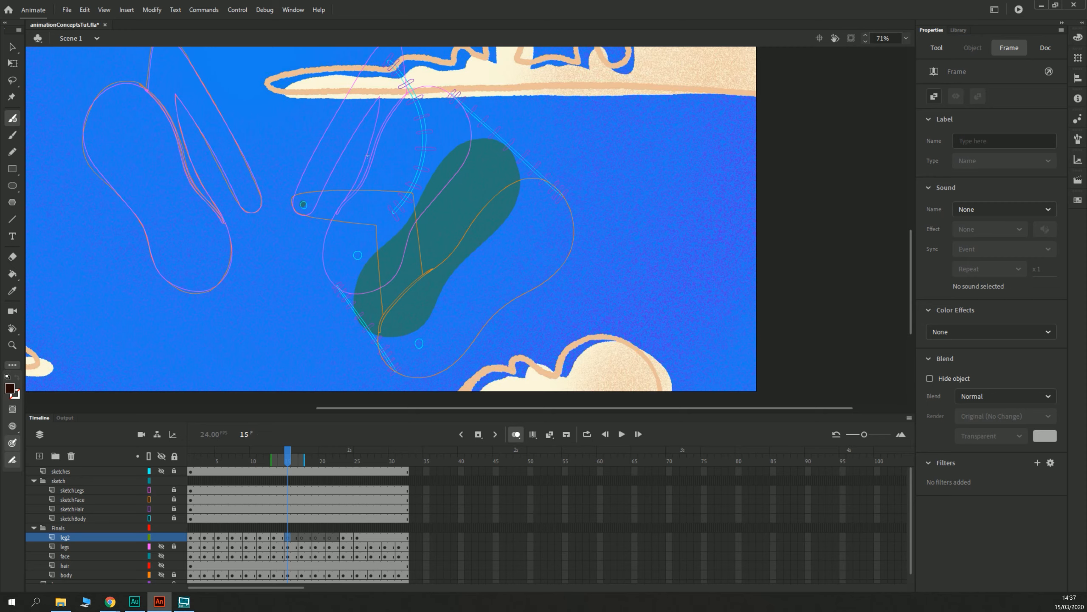
pyautogui.press(',')
pyautogui.press(',')
pyautogui.press(',')
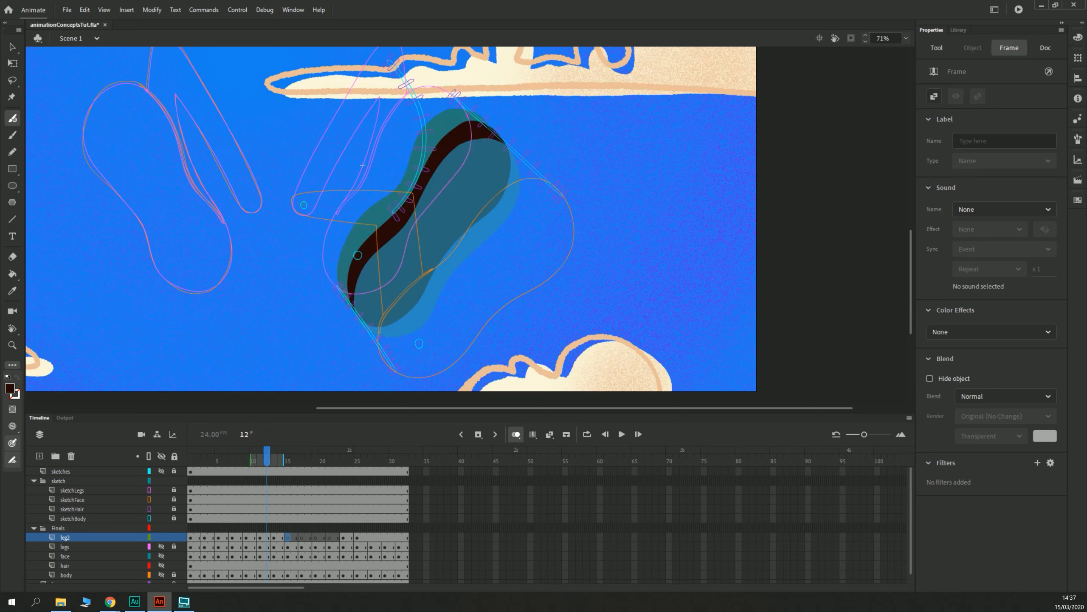
pyautogui.press('.')
pyautogui.press('.')
pyautogui.press('.')
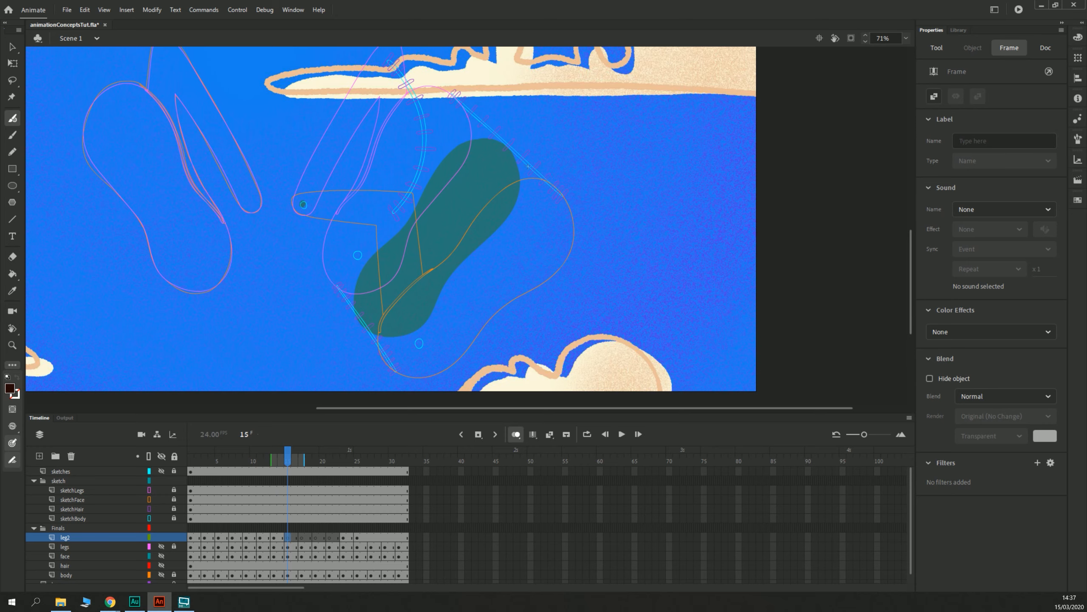
pyautogui.press(',')
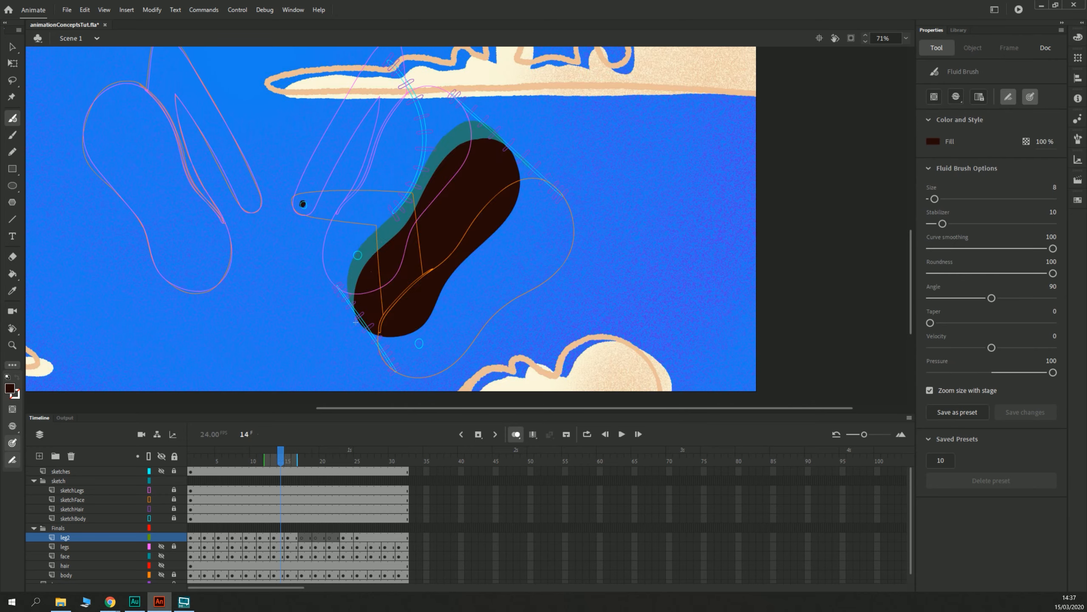
pyautogui.press(',')
pyautogui.press(',')
pyautogui.press('.')
pyautogui.press('.')
pyautogui.press('.')
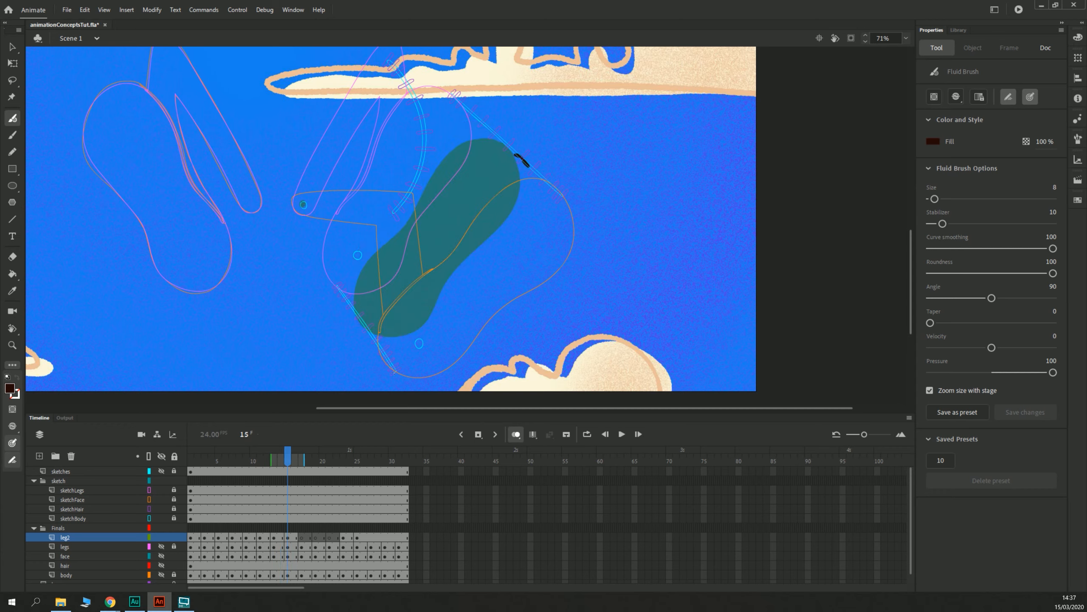
# Step: Outline the foot on frame 15 between the guide lines, fill it dark brown and touch up its lower end
pyautogui.moveTo(374, 337); pyautogui.dragTo(381, 344)
pyautogui.moveTo(524, 159)
pyautogui.mouseDown()
pyautogui.moveTo(529, 210)
pyautogui.moveTo(429, 328)
pyautogui.moveTo(395, 344)
pyautogui.moveTo(375, 339)
pyautogui.moveTo(366, 290)
pyautogui.moveTo(456, 167)
pyautogui.moveTo(498, 144)
pyautogui.moveTo(521, 158)
pyautogui.moveTo(533, 189)
pyautogui.mouseUp()
pyautogui.press('k')
pyautogui.click(456, 229)
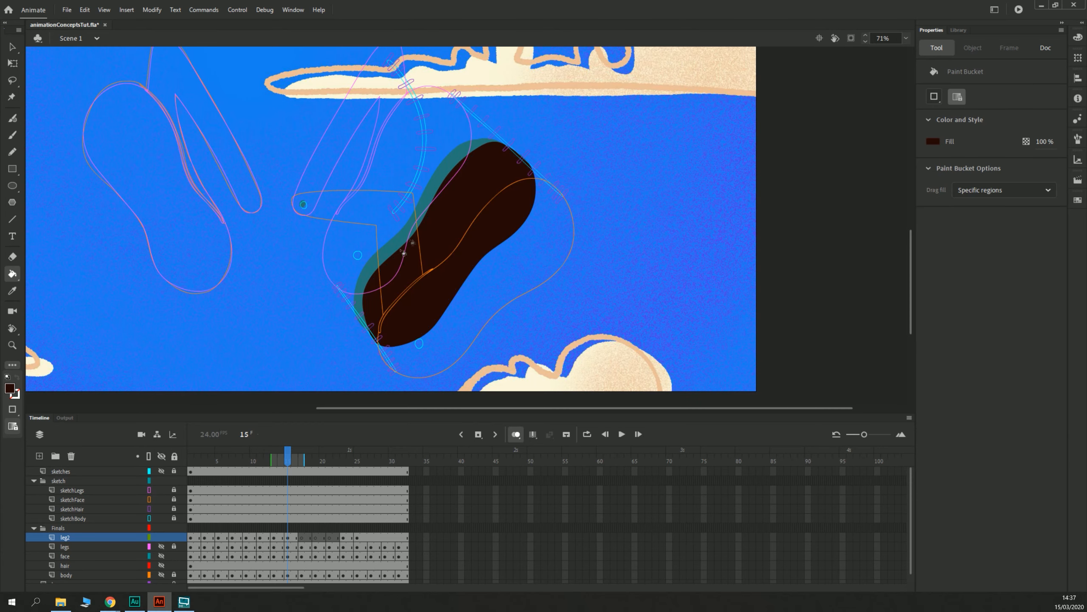
pyautogui.press('b')
pyautogui.moveTo(371, 286)
pyautogui.mouseDown()
pyautogui.moveTo(365, 313)
pyautogui.moveTo(380, 345)
pyautogui.moveTo(362, 305)
pyautogui.mouseUp()
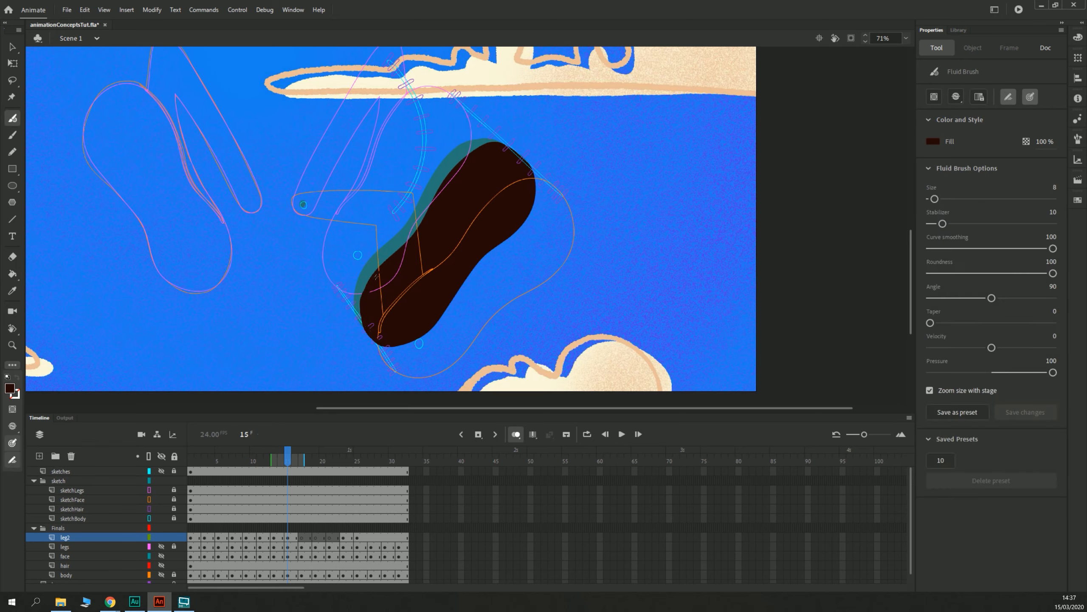
pyautogui.hotkey('ctrl', 'z')
# Step: On frame 17 of the leg2 layer, mark the next guide ticks, outline the foot through them and fill it dark brown
pyautogui.press('.')
pyautogui.press('.')
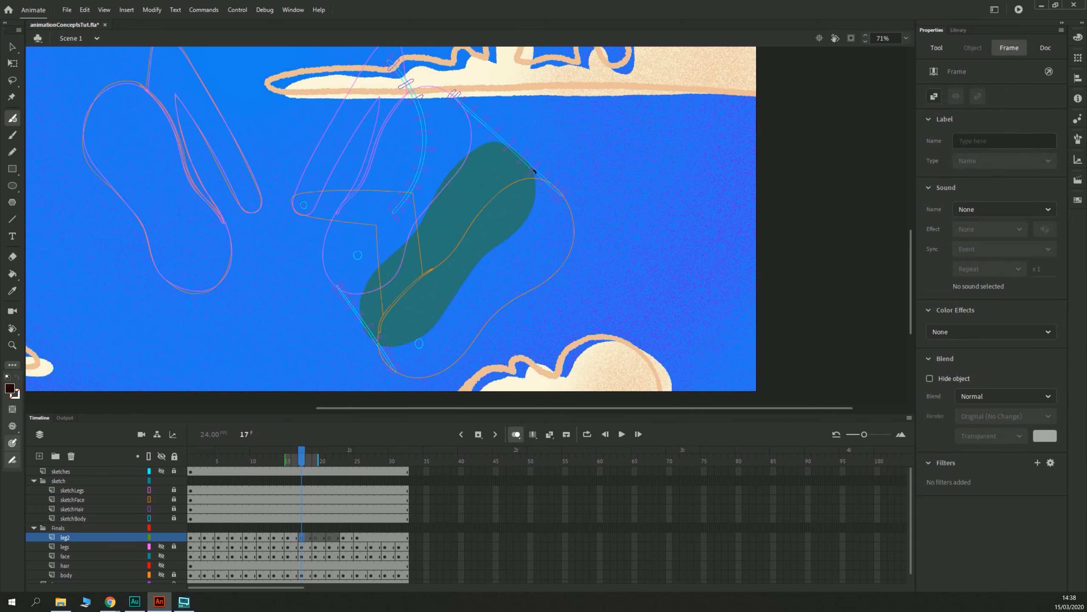
pyautogui.click(533, 170)
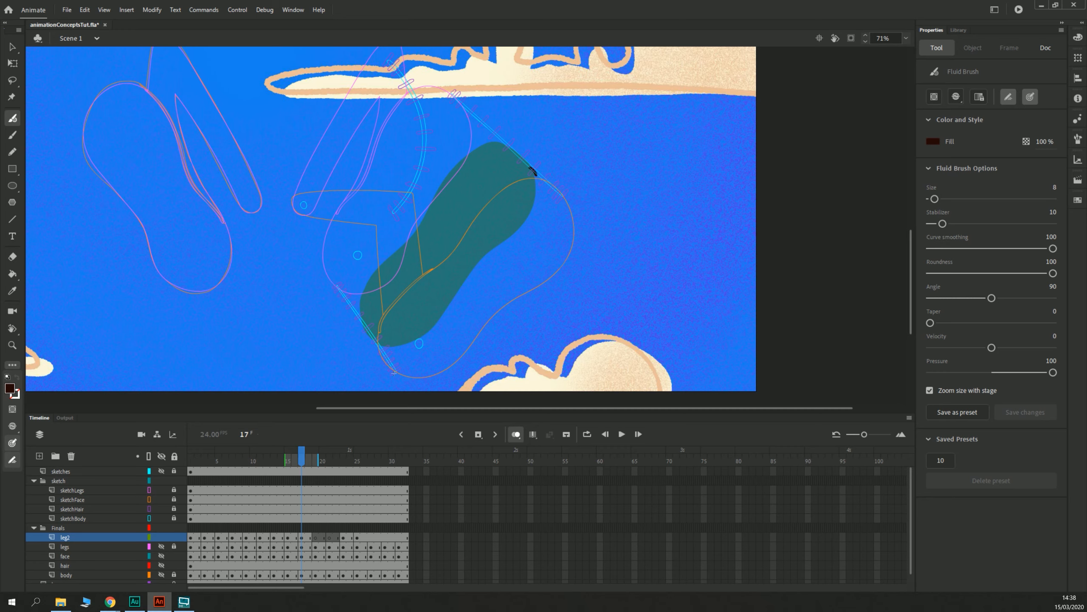
pyautogui.moveTo(382, 345); pyautogui.dragTo(385, 353)
pyautogui.moveTo(533, 170)
pyautogui.mouseDown()
pyautogui.moveTo(493, 159)
pyautogui.moveTo(457, 187)
pyautogui.moveTo(436, 232)
pyautogui.moveTo(370, 307)
pyautogui.moveTo(377, 345)
pyautogui.moveTo(403, 356)
pyautogui.moveTo(452, 315)
pyautogui.moveTo(541, 218)
pyautogui.moveTo(537, 171)
pyautogui.moveTo(529, 163)
pyautogui.moveTo(479, 219)
pyautogui.mouseUp()
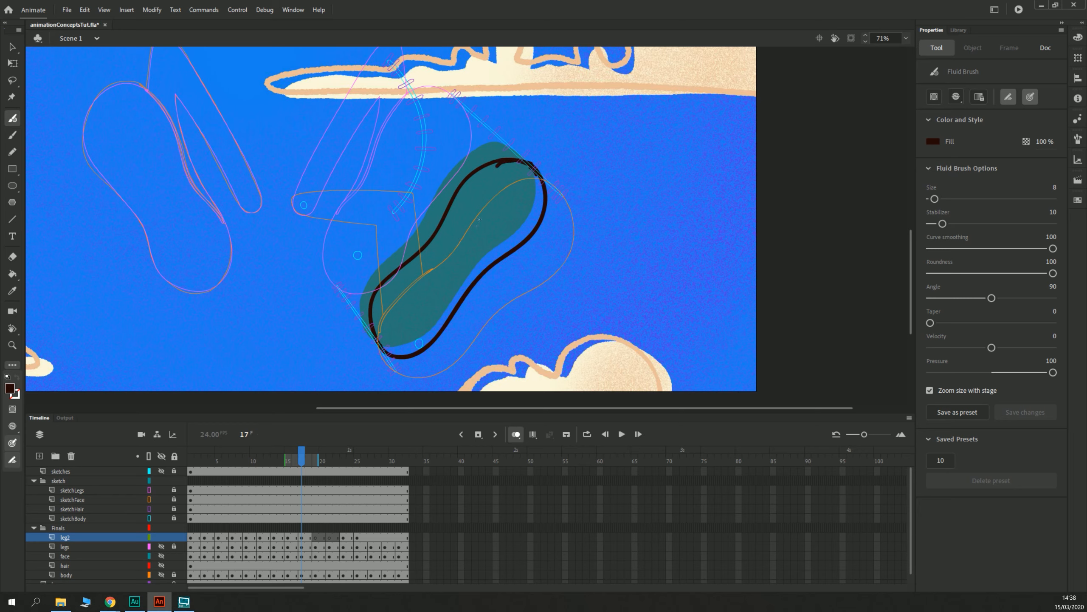
pyautogui.press('k')
pyautogui.click(443, 266)
pyautogui.press('b')
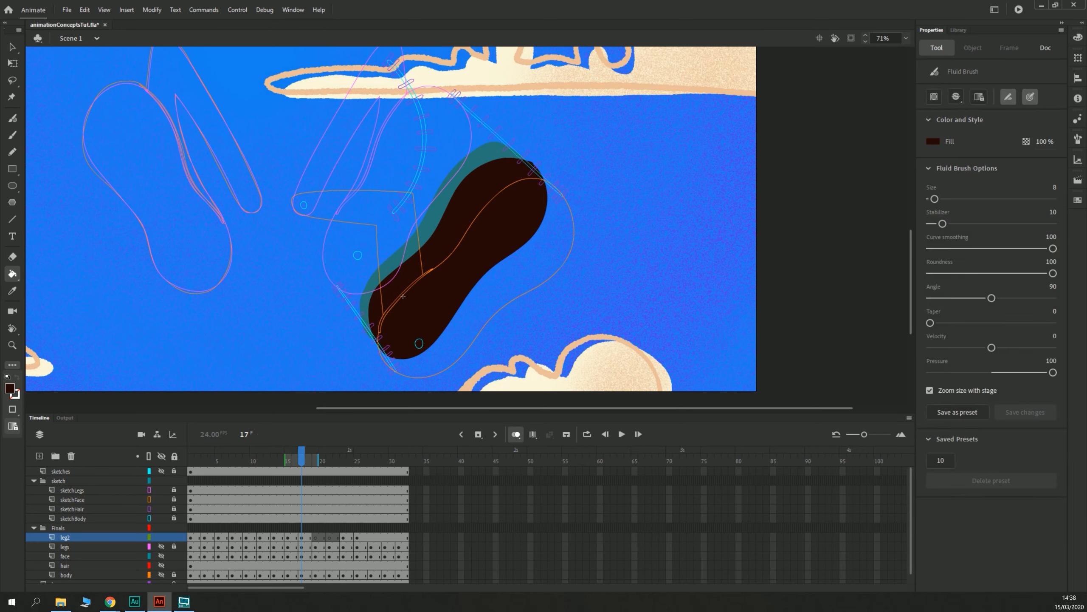
# Step: Extend the onion skin range back to the frame 17 pose and mark the foot's position on the upper guide line on frame 21
pyautogui.press('.')
pyautogui.press('.')
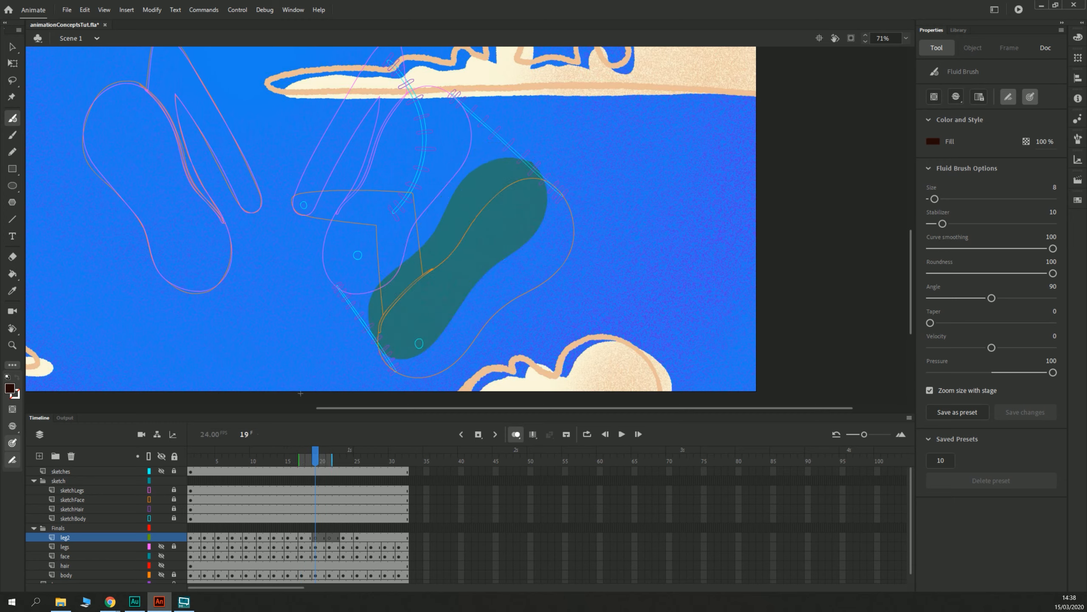
pyautogui.click(345, 541)
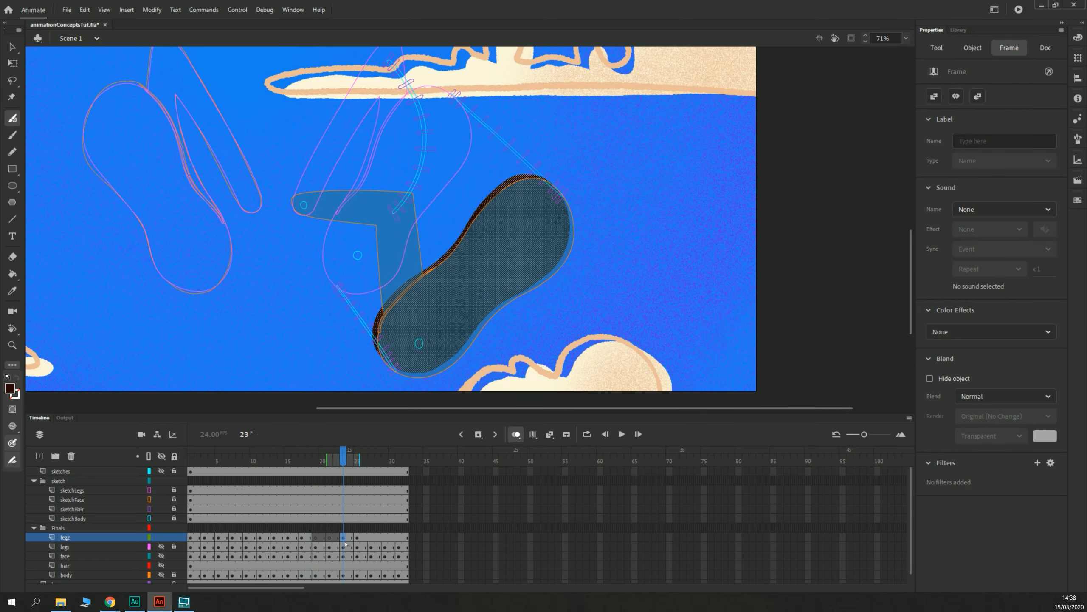
pyautogui.click(333, 539)
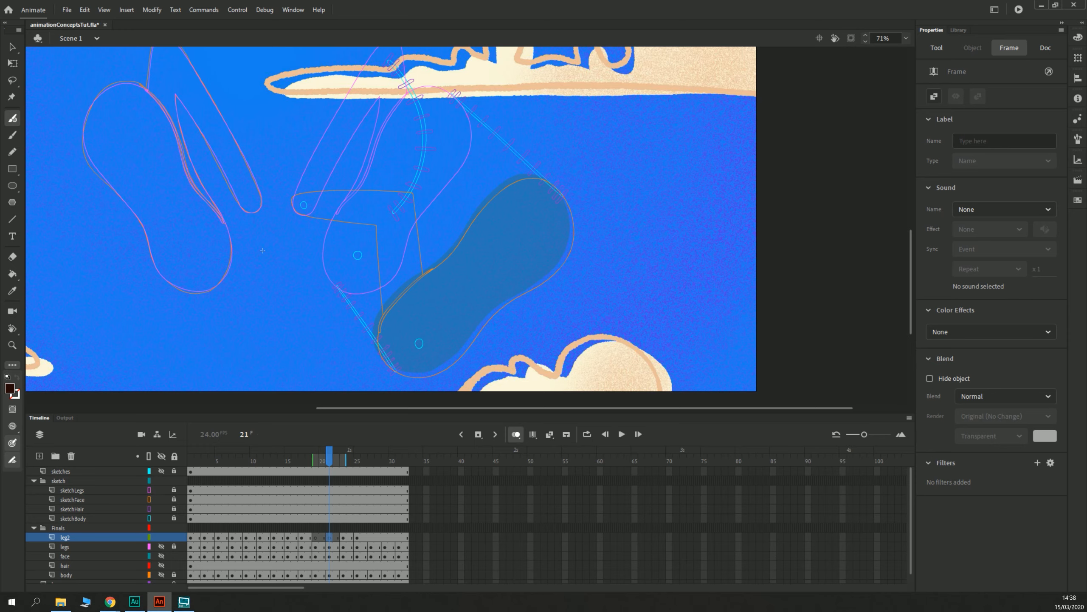
pyautogui.moveTo(314, 460); pyautogui.dragTo(306, 460)
pyautogui.press('.')
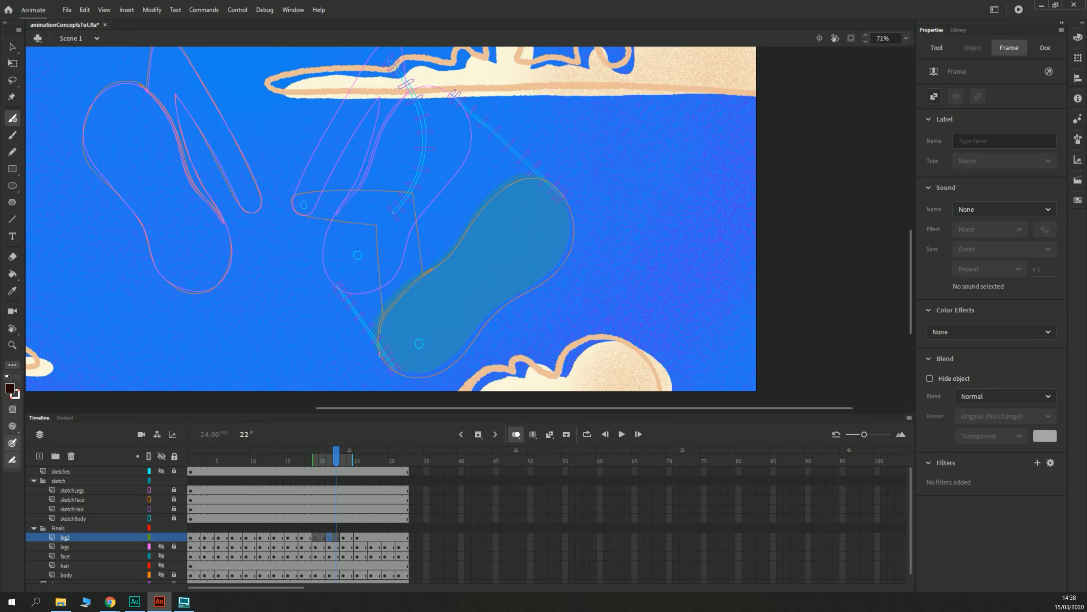
pyautogui.press('.')
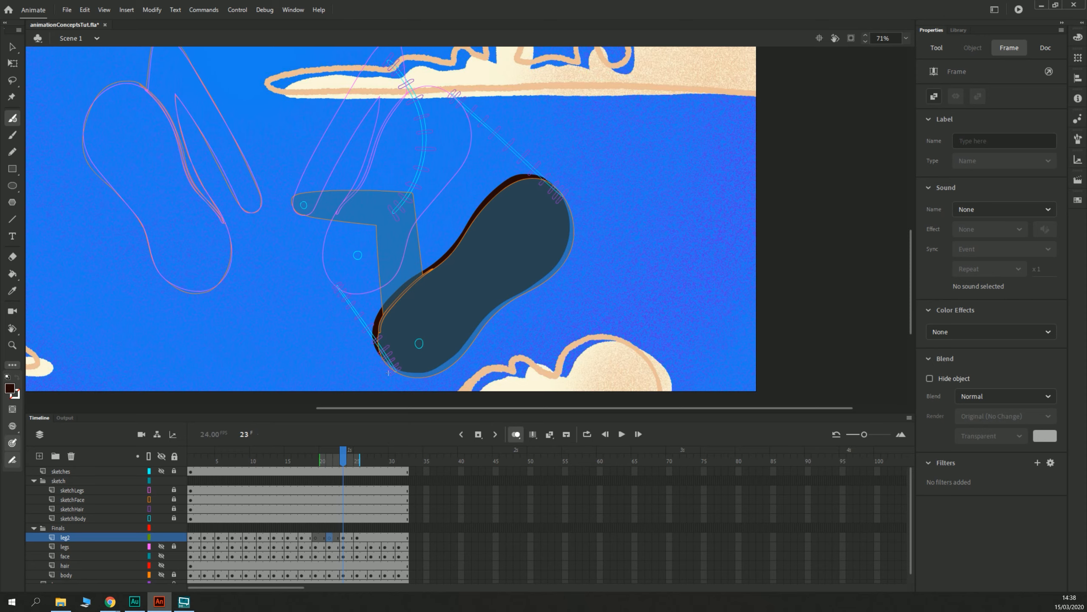
pyautogui.press(',')
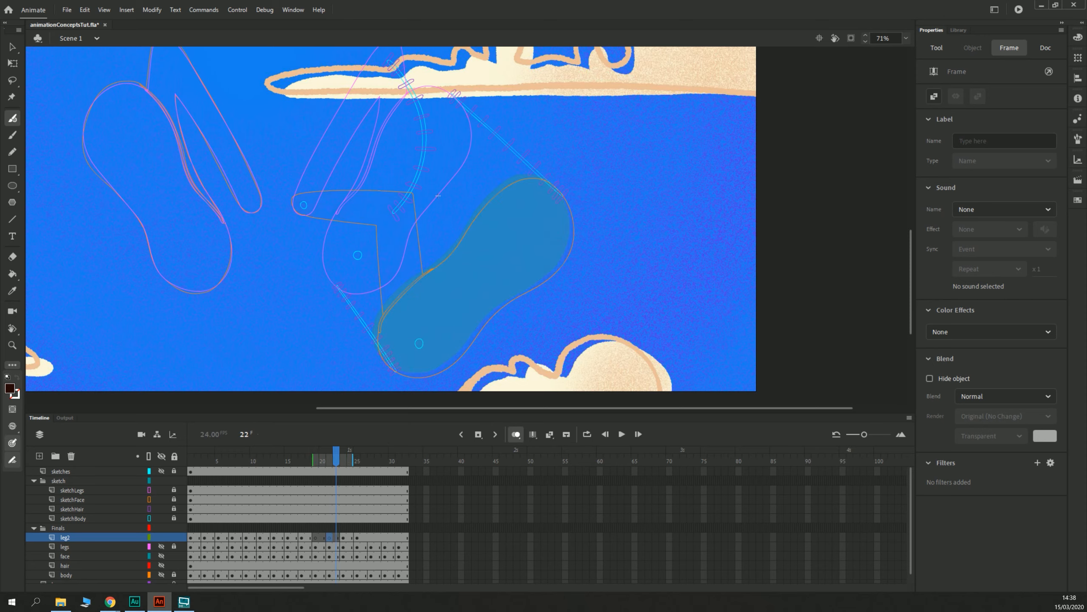
pyautogui.press(',')
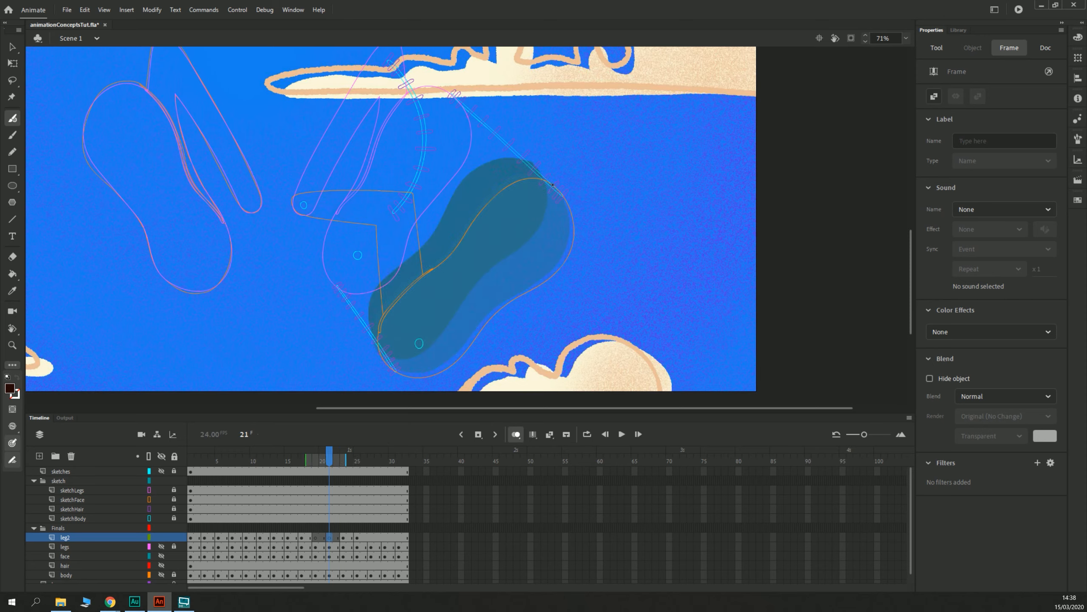
pyautogui.click(553, 186)
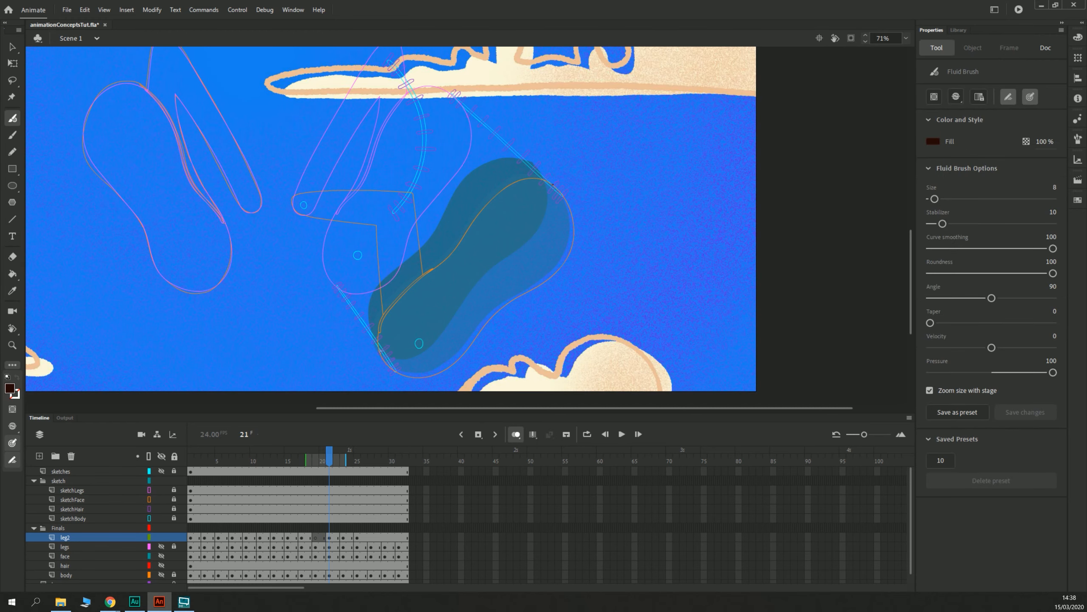
# Step: On frame 19 of the leg2 layer, mark the next guide ticks, outline the foot through them and fill it dark brown
pyautogui.press(',')
pyautogui.press(',')
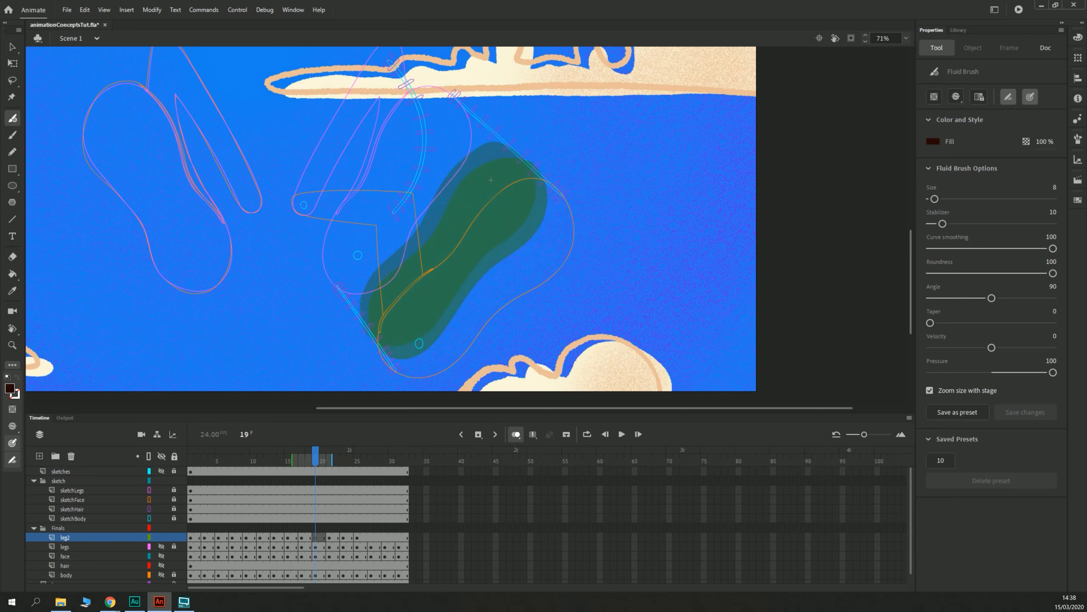
pyautogui.press(',')
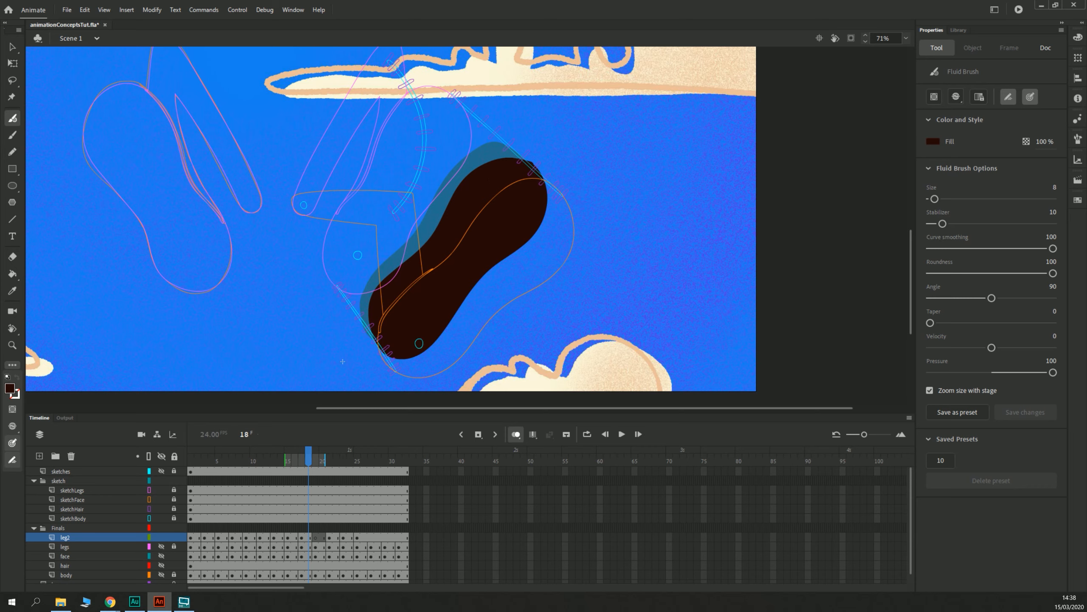
pyautogui.press('.')
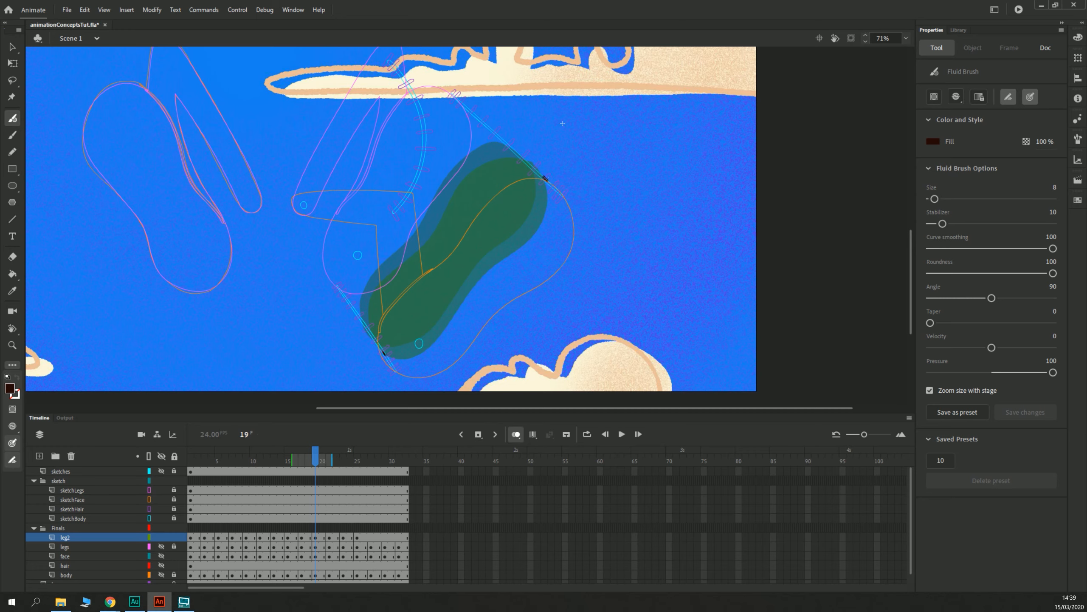
pyautogui.moveTo(544, 178)
pyautogui.mouseDown()
pyautogui.moveTo(499, 175)
pyautogui.moveTo(385, 301)
pyautogui.moveTo(376, 341)
pyautogui.moveTo(394, 361)
pyautogui.moveTo(435, 354)
pyautogui.moveTo(470, 304)
pyautogui.moveTo(533, 250)
pyautogui.moveTo(556, 193)
pyautogui.moveTo(545, 175)
pyautogui.mouseUp()
# Step: Step through frames 18 to 21 to compare the new foot pose with its neighbours
pyautogui.press(',')
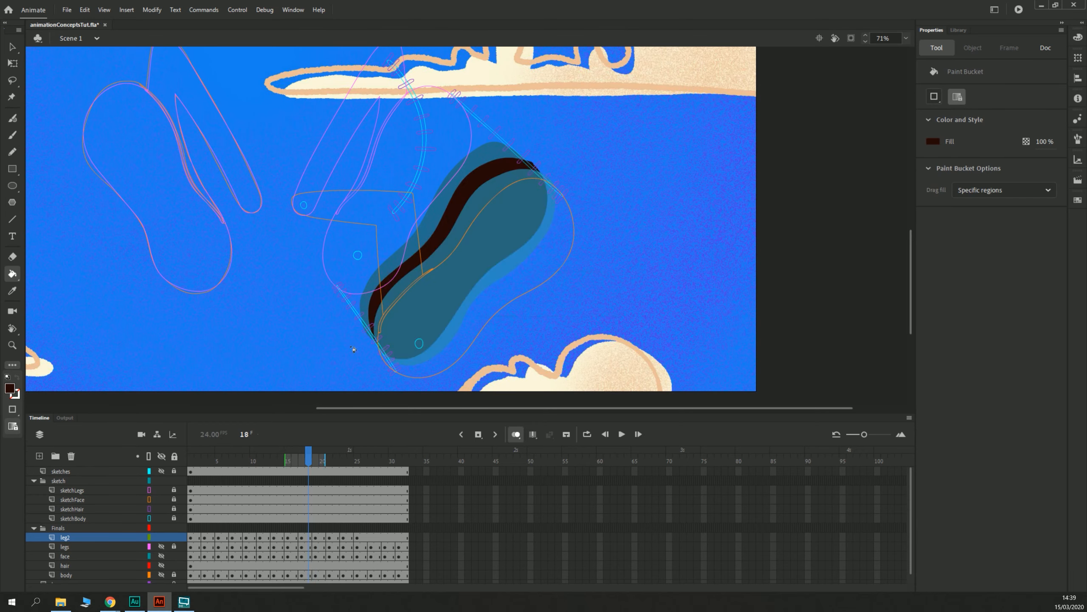
pyautogui.press('.')
pyautogui.press('.')
pyautogui.press('.')
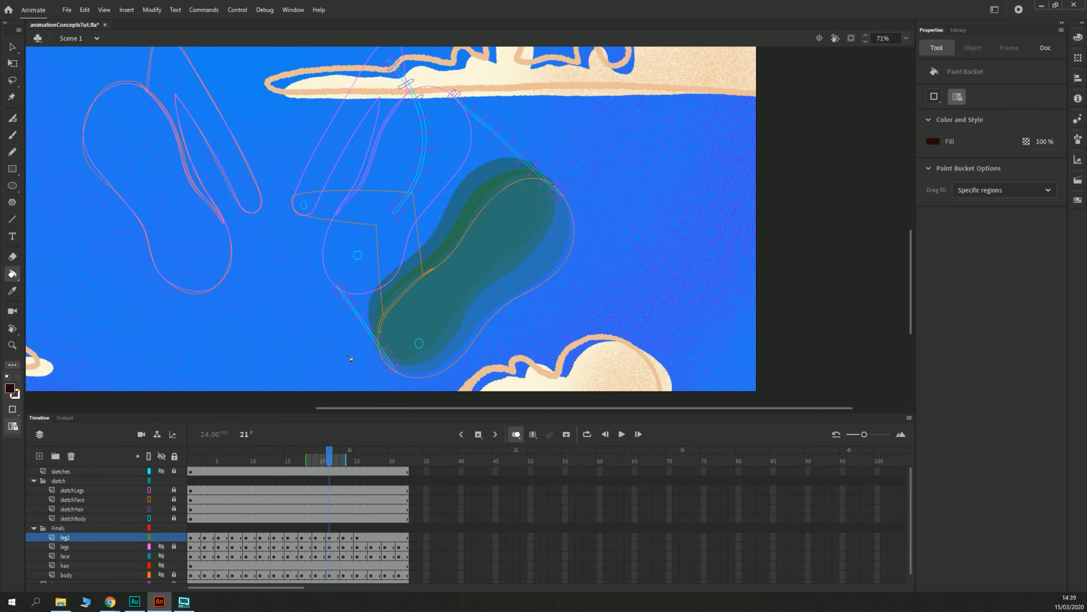
pyautogui.press(',')
pyautogui.press('v')
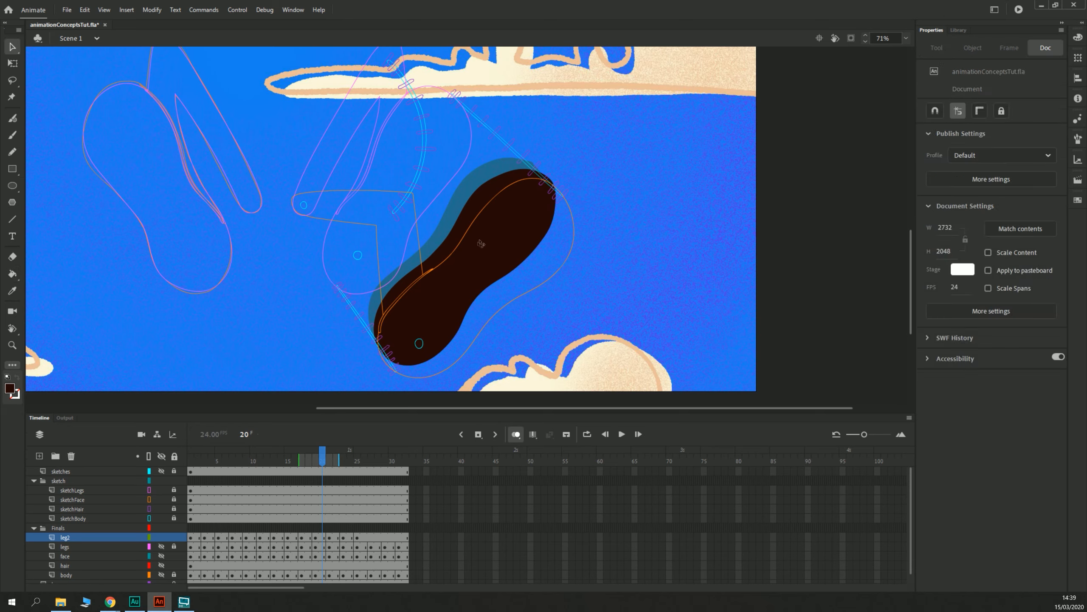
pyautogui.click(481, 244)
pyautogui.press('q')
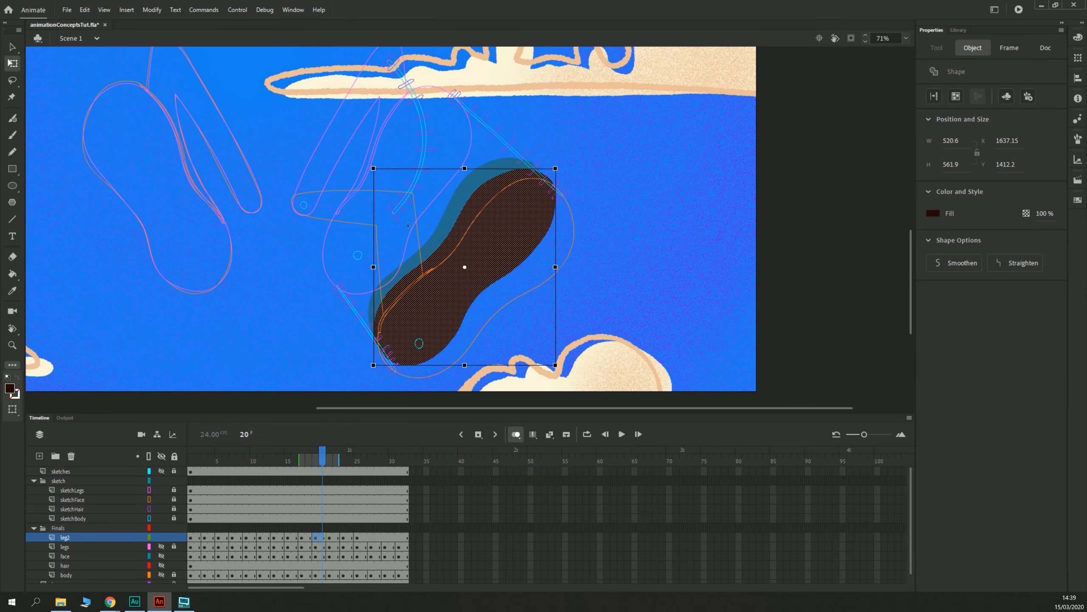
pyautogui.click(313, 245)
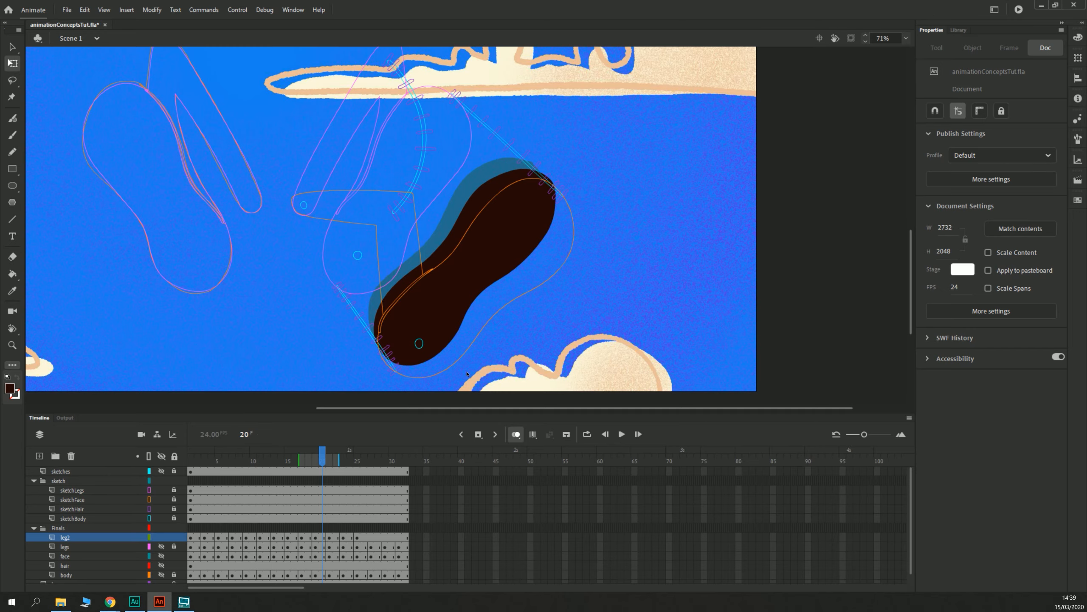
pyautogui.hotkey('shift', 'h')
pyautogui.moveTo(373, 181)
pyautogui.mouseDown()
pyautogui.moveTo(336, 217)
pyautogui.moveTo(337, 248)
pyautogui.mouseUp()
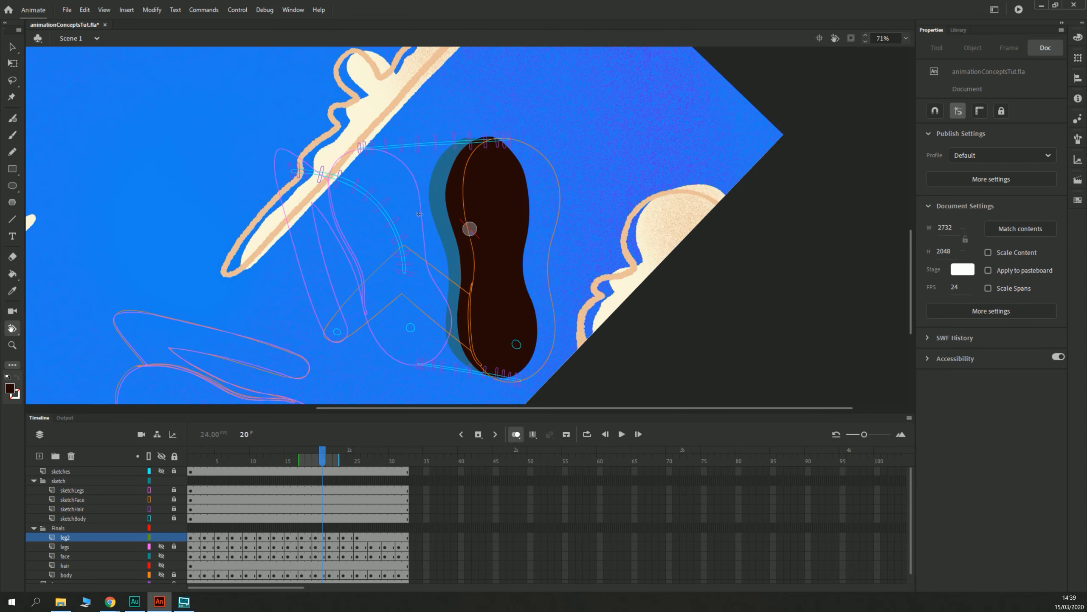
pyautogui.press('v')
pyautogui.click(476, 216)
pyautogui.press('q')
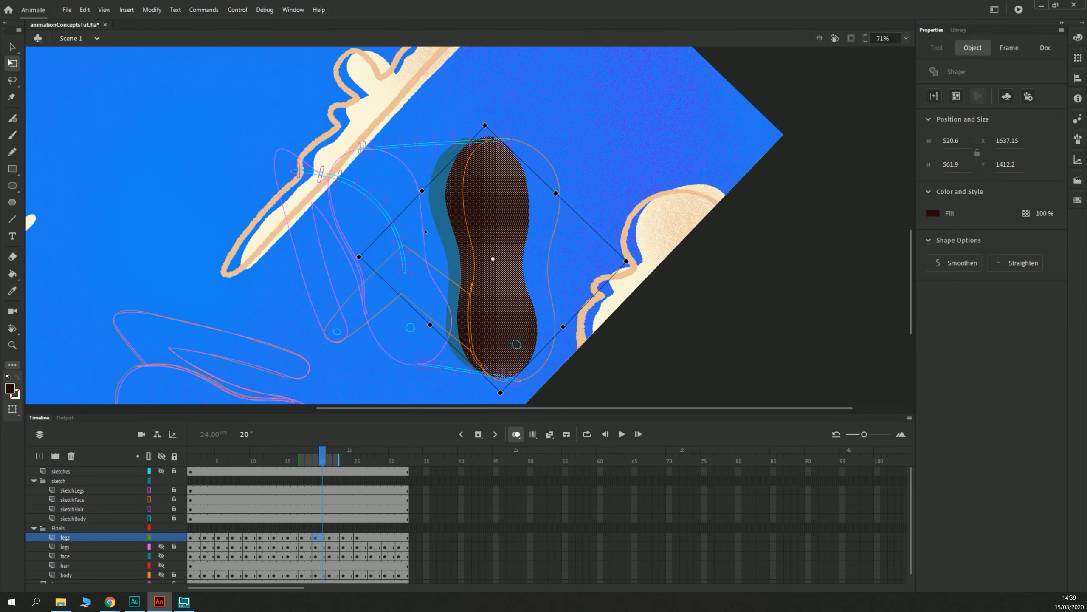
pyautogui.doubleClick(834, 41)
# Step: Widen the foot along its lower right edge on frame 20 of the leg2 layer and fill the gap dark brown
pyautogui.press('b')
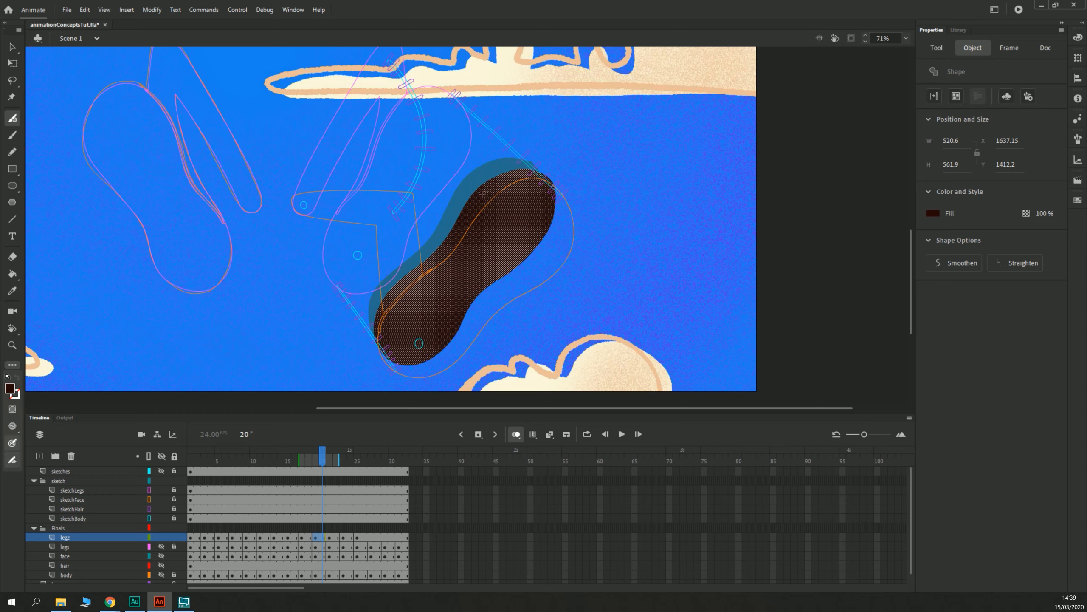
pyautogui.moveTo(551, 183)
pyautogui.mouseDown()
pyautogui.moveTo(548, 253)
pyautogui.moveTo(524, 278)
pyautogui.moveTo(435, 363)
pyautogui.moveTo(380, 349)
pyautogui.mouseUp()
pyautogui.press('k')
pyautogui.click(497, 256)
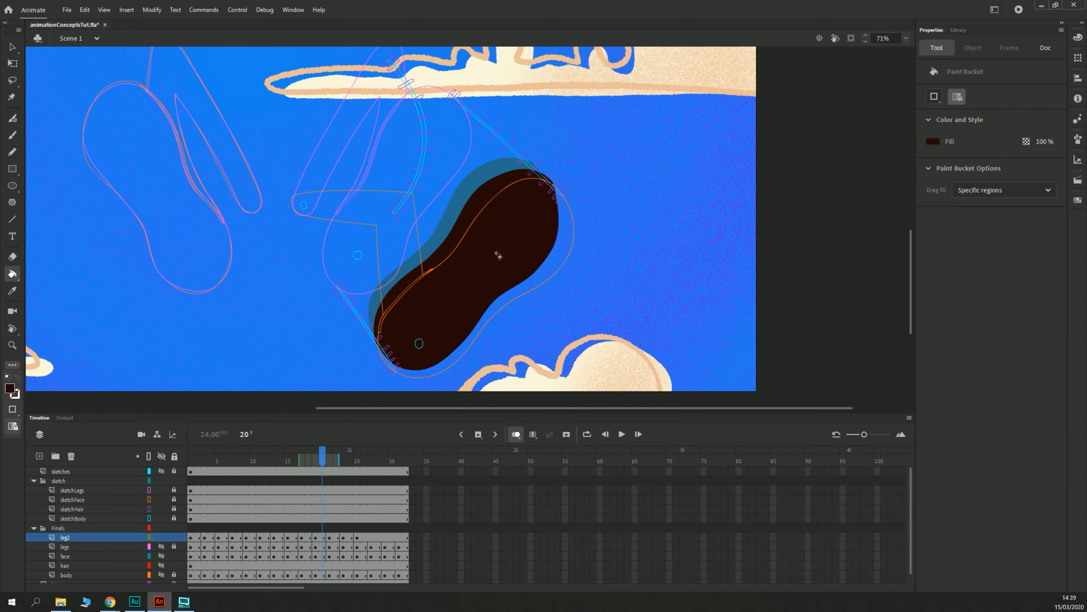
# Step: Redraw the foot's upper left edge slightly further out on frame 18 and fill the gap dark brown
pyautogui.press(',')
pyautogui.press(',')
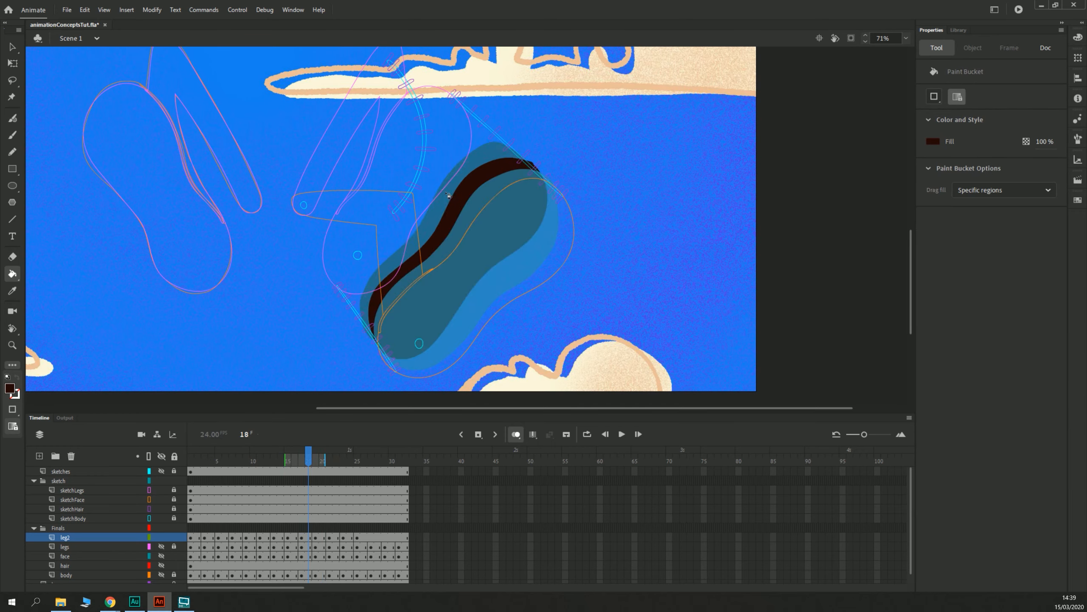
pyautogui.press('b')
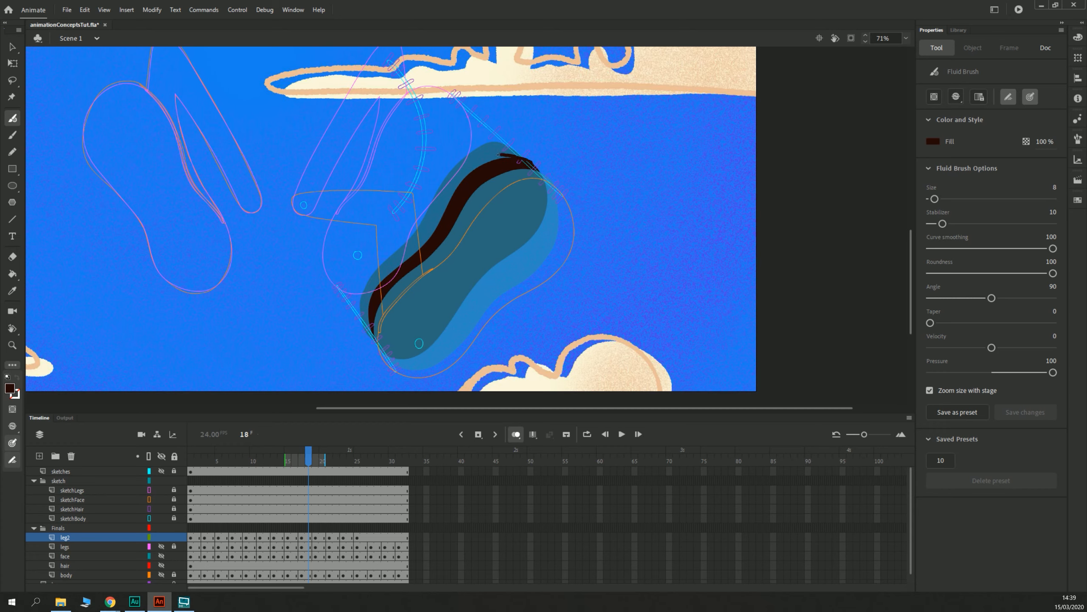
pyautogui.moveTo(497, 155)
pyautogui.mouseDown()
pyautogui.moveTo(463, 177)
pyautogui.moveTo(370, 301)
pyautogui.mouseUp()
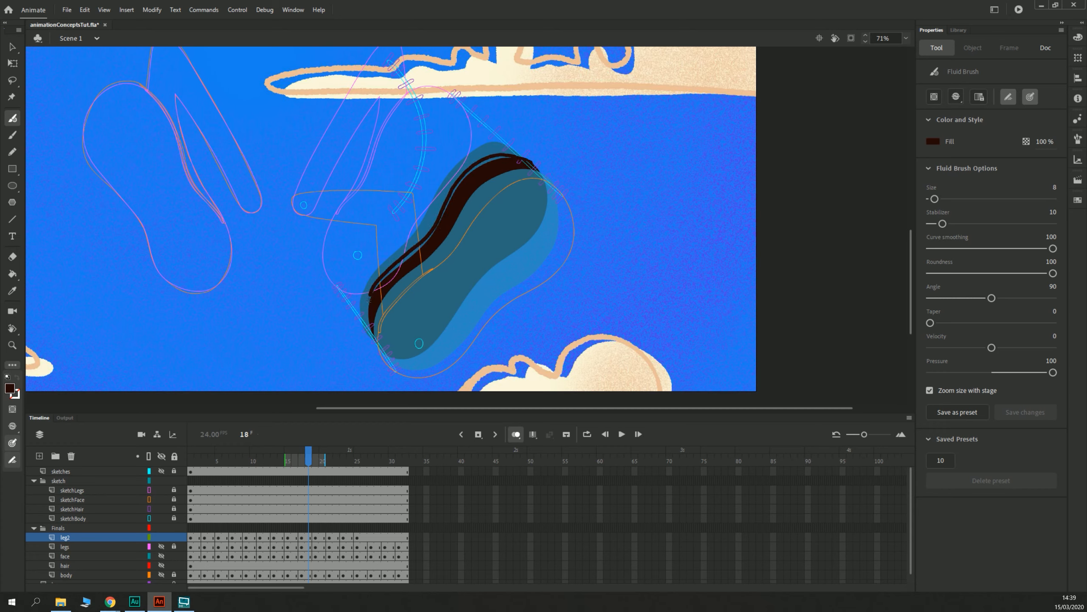
pyautogui.press('k')
pyautogui.click(485, 168)
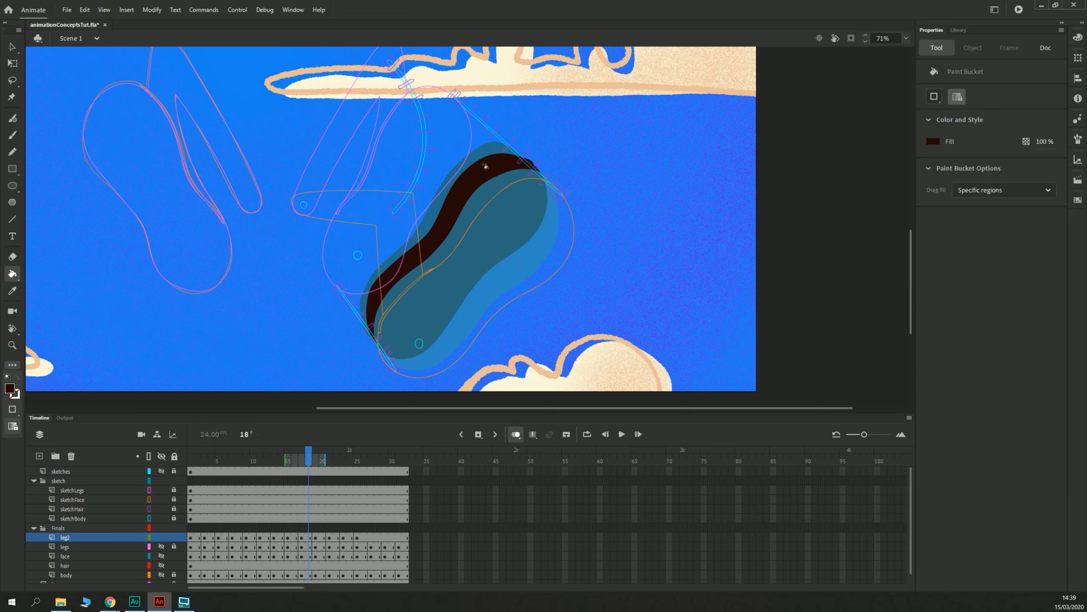
# Step: Step back through the earlier frames and play the animation to review the foot's motion
pyautogui.press(',')
pyautogui.press(',')
pyautogui.press(',')
pyautogui.press(',')
pyautogui.press(',')
pyautogui.press(',')
pyautogui.press(',')
pyautogui.press(',')
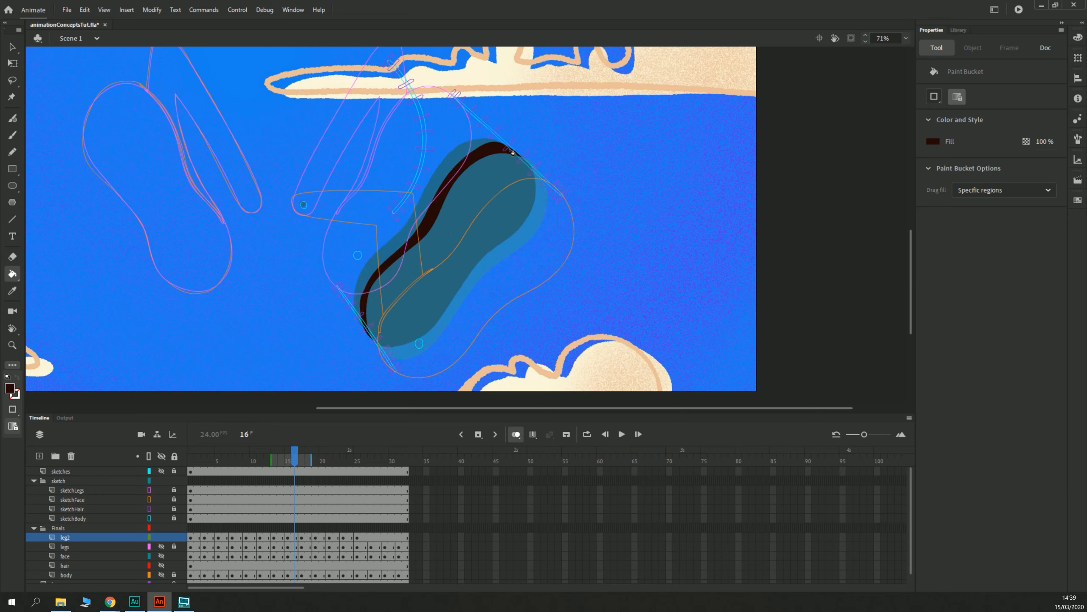
pyautogui.press('Return')
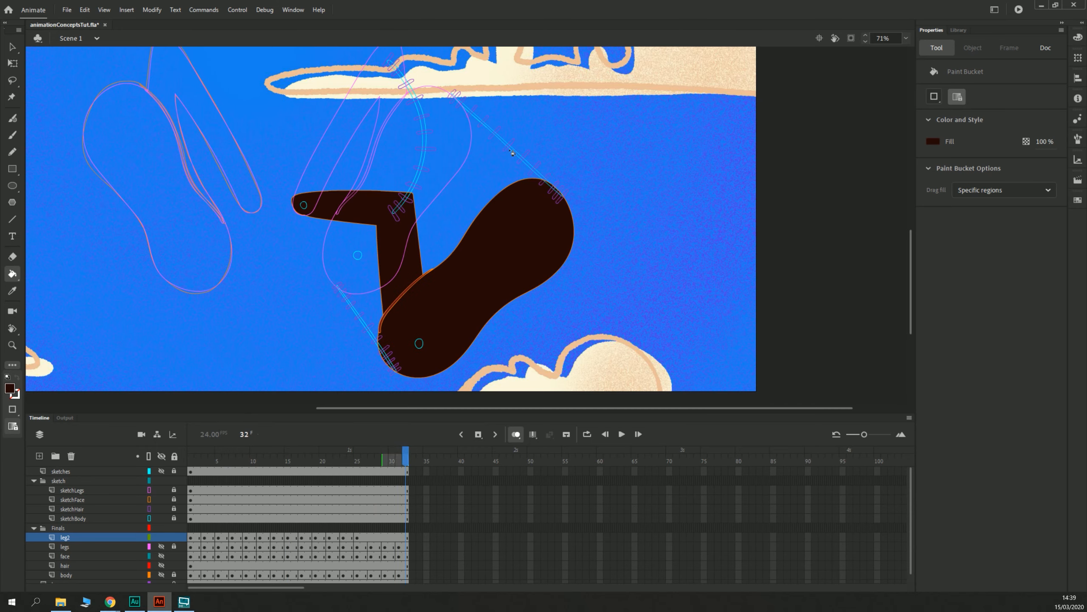
# Step: Compare the foot poses on frames 18 to 23 of the leg2 layer
pyautogui.click(324, 537)
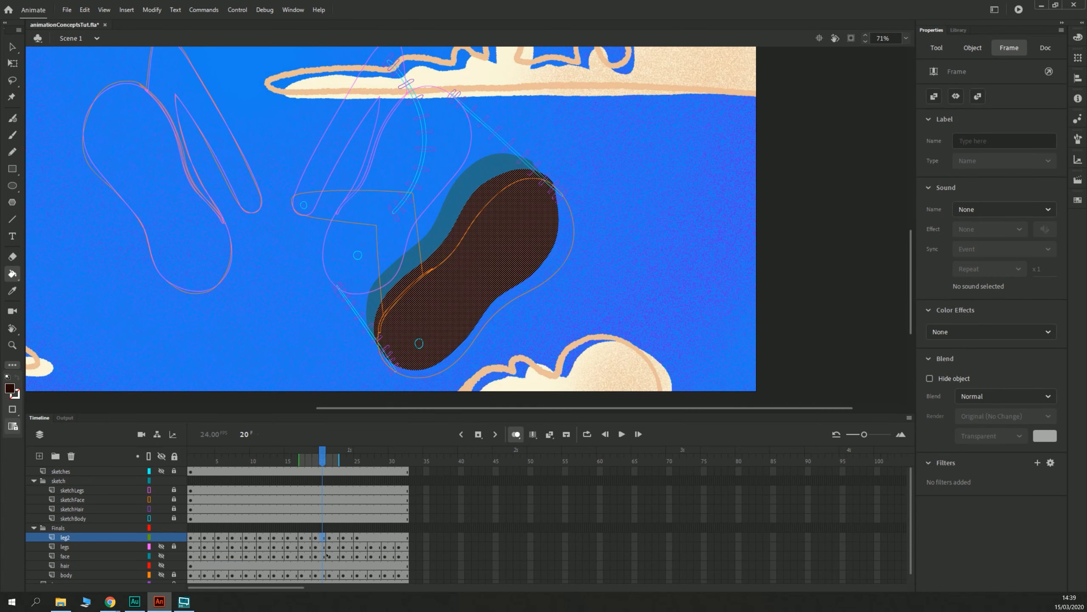
pyautogui.click(309, 538)
pyautogui.click(317, 540)
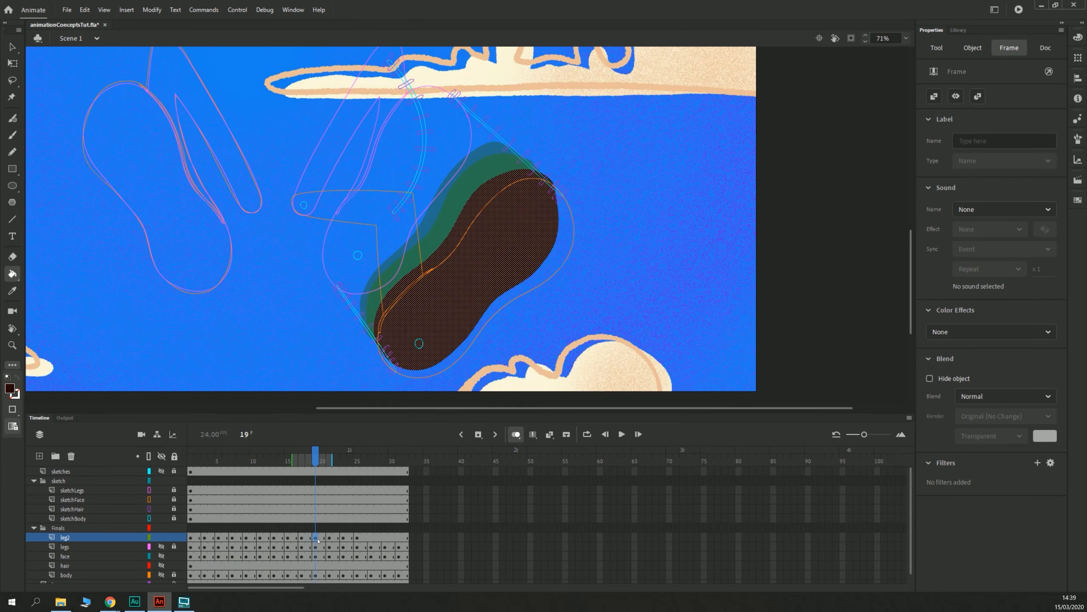
pyautogui.click(332, 537)
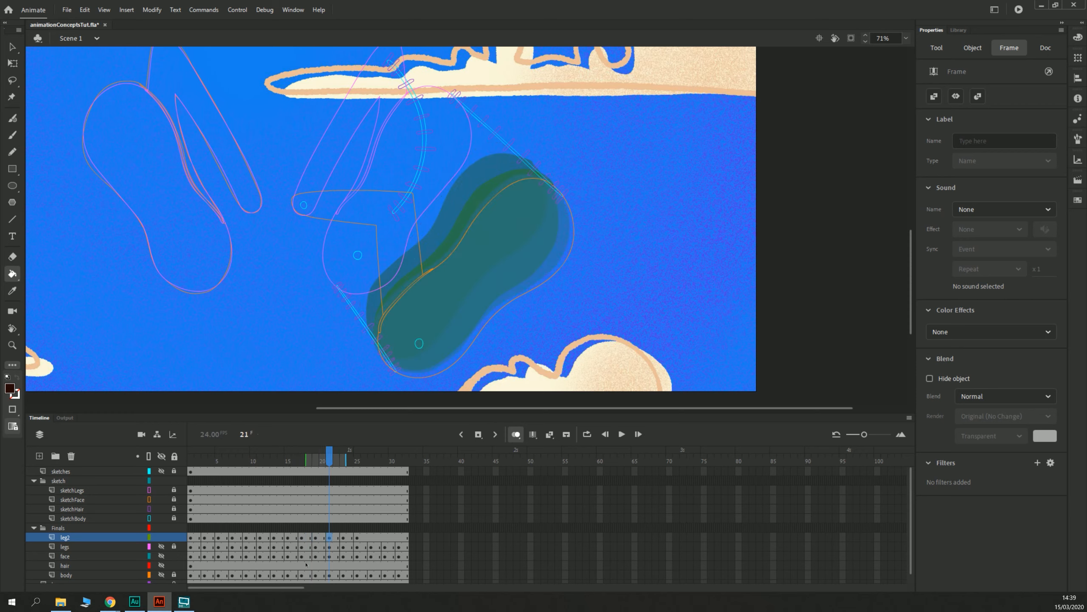
pyautogui.click(316, 538)
pyautogui.click(329, 538)
pyautogui.click(343, 539)
# Step: On frame 21 of the leg2 layer, start the onion skin range at frame 19 and outline the foot through the guide ticks
pyautogui.press('y')
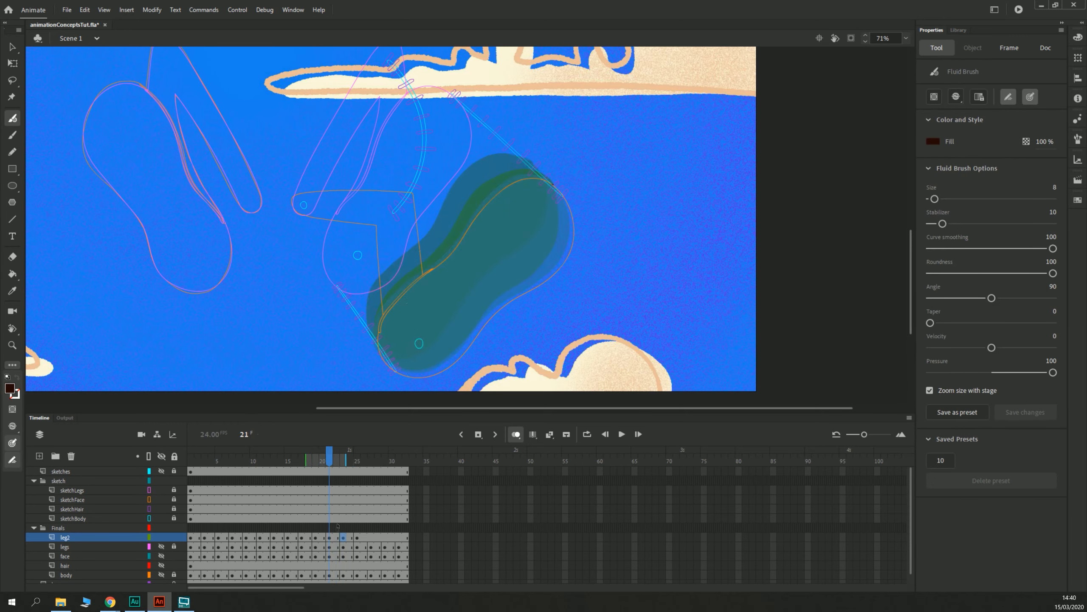
pyautogui.click(329, 537)
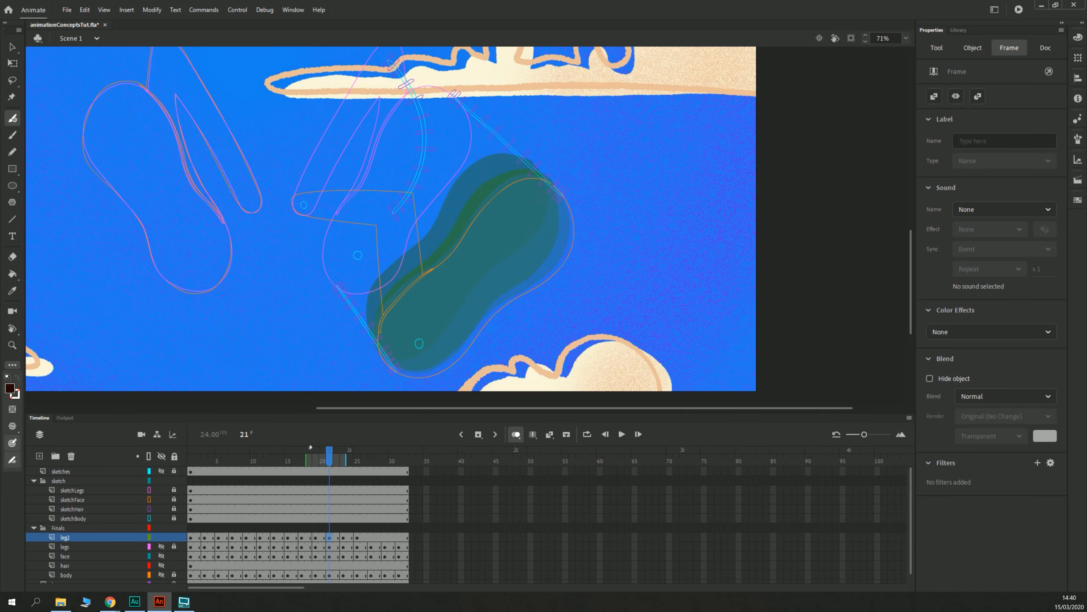
pyautogui.moveTo(313, 457); pyautogui.dragTo(321, 457)
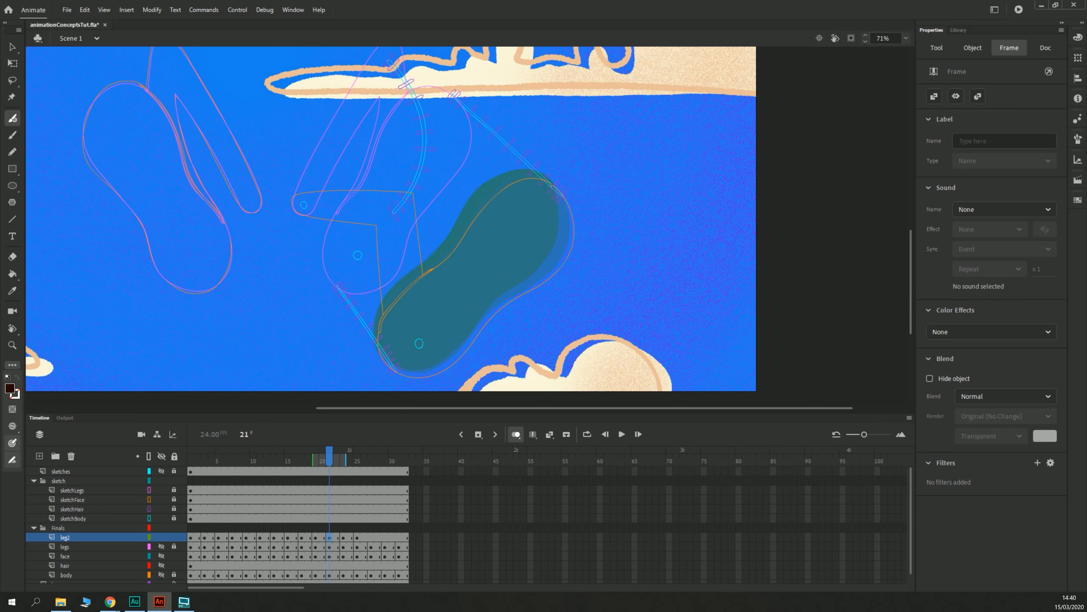
pyautogui.moveTo(552, 182); pyautogui.dragTo(562, 200)
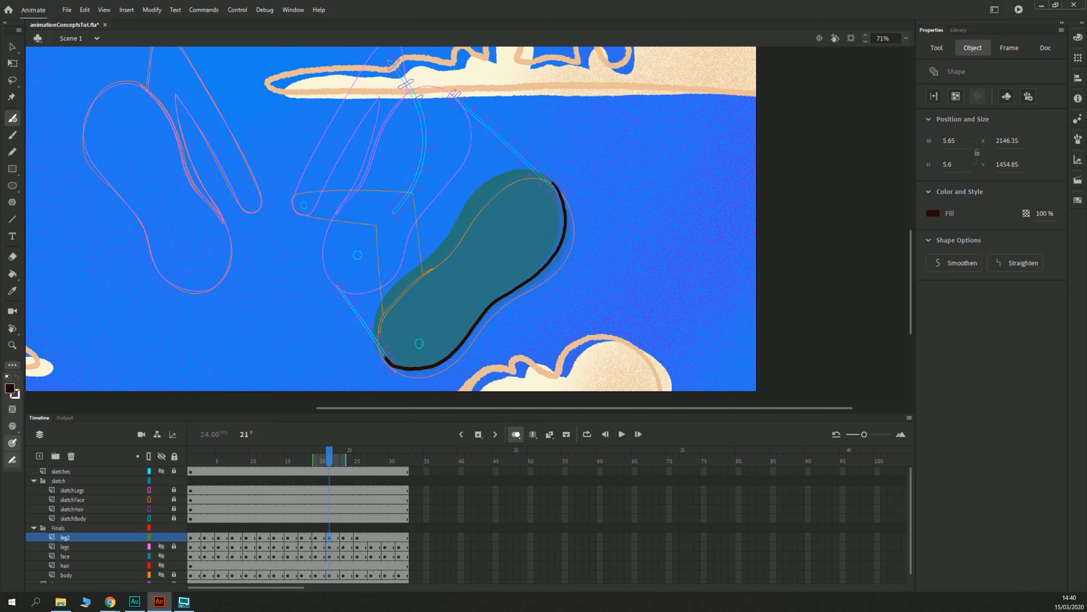
pyautogui.moveTo(400, 282)
pyautogui.mouseDown()
pyautogui.moveTo(483, 191)
pyautogui.moveTo(522, 173)
pyautogui.mouseUp()
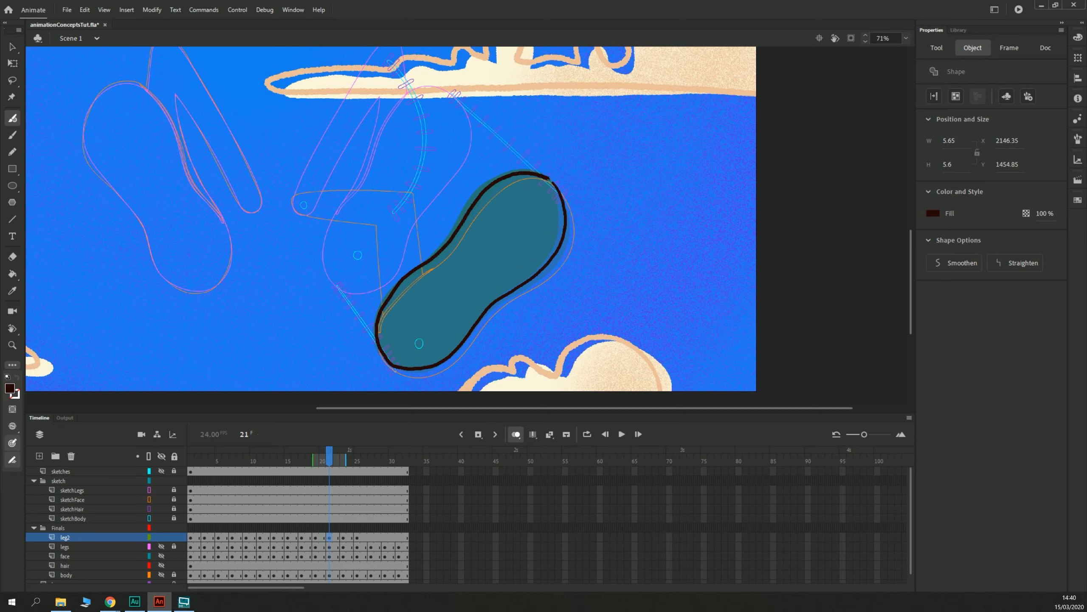
pyautogui.hotkey('ctrl', 'z')
# Step: Step back and forth through frames 21 to 25 to compare the newest foot poses with the final pose
pyautogui.press('.')
pyautogui.press('.')
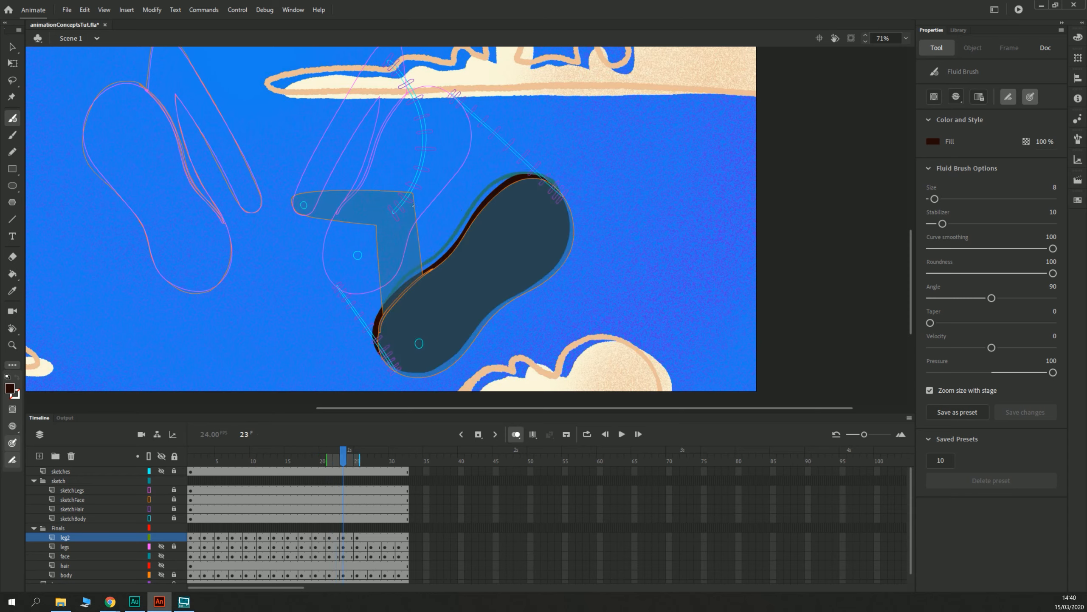
pyautogui.press(',')
pyautogui.press('.')
pyautogui.press(',')
pyautogui.press('.')
pyautogui.press('.')
pyautogui.press('.')
pyautogui.press(',')
pyautogui.press('.')
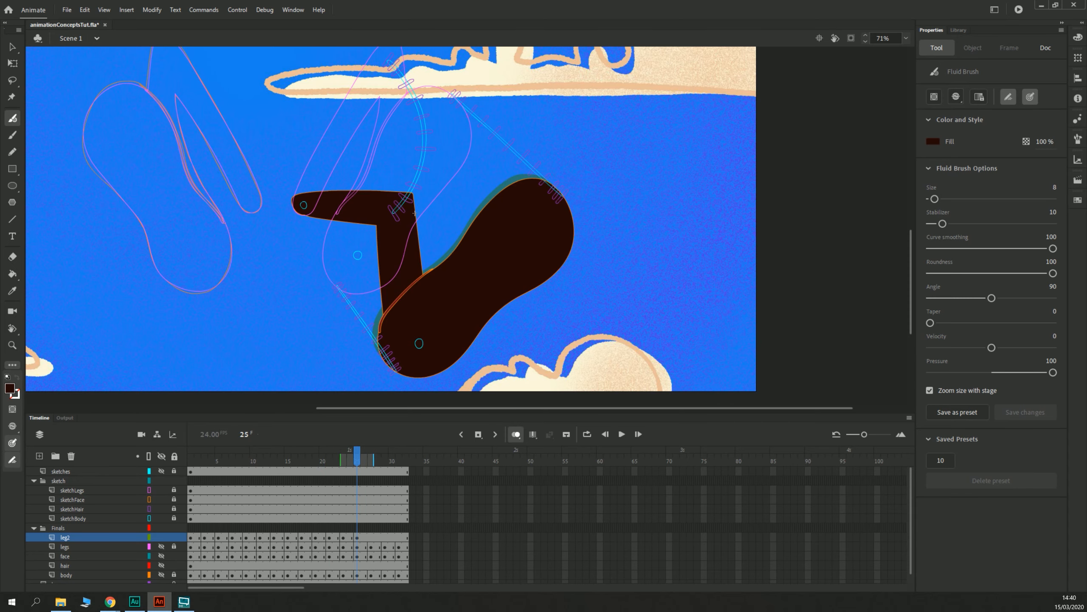
pyautogui.press(',')
pyautogui.press(',')
pyautogui.press(',')
# Step: Play the animation from frame 1 to review the whole foot movement
pyautogui.press('k')
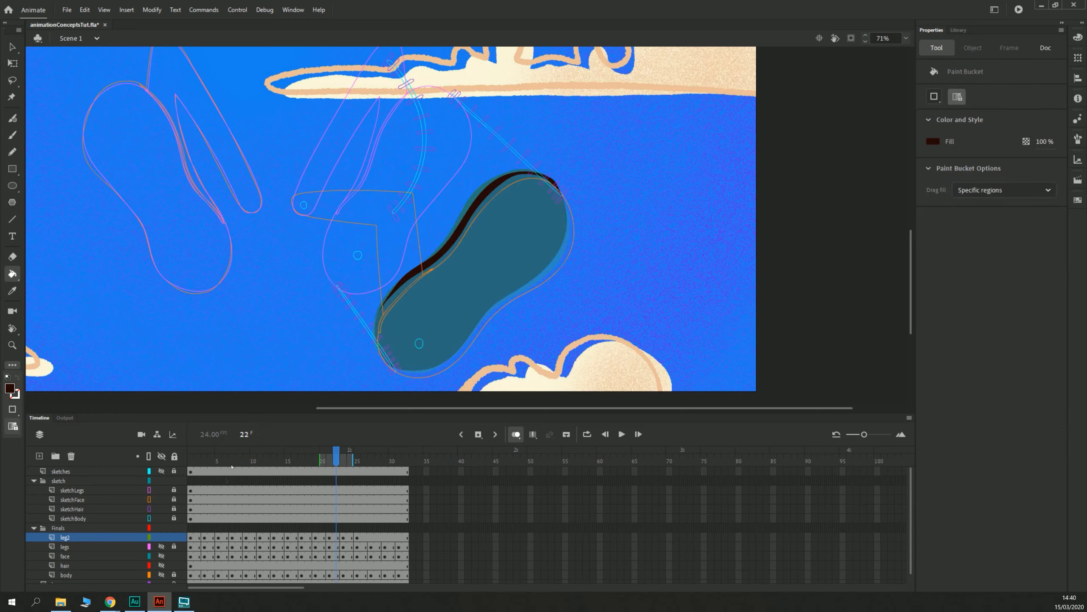
pyautogui.click(193, 537)
pyautogui.press('Return')
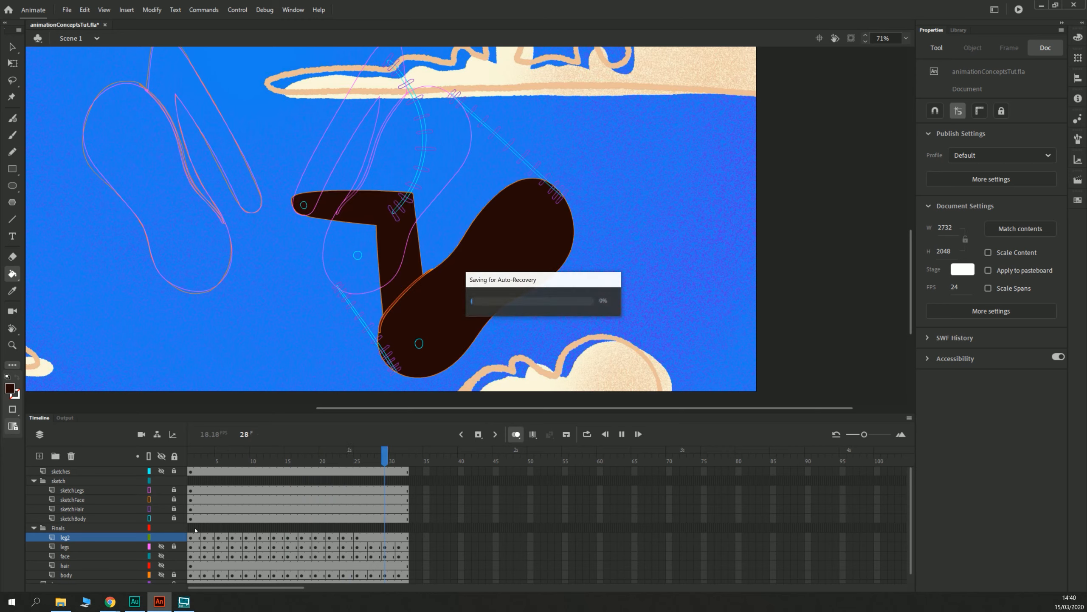
pyautogui.press('Return')
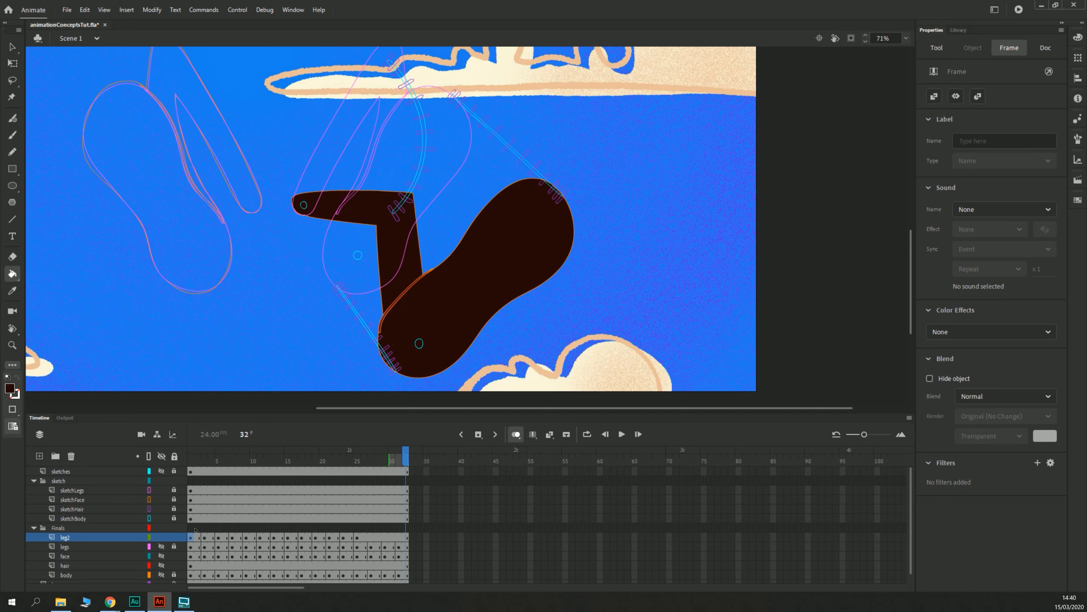
# Step: Compare frames 27, 29 and 31 of the leg2 layer to examine the held end pose
pyautogui.click(371, 538)
pyautogui.click(385, 539)
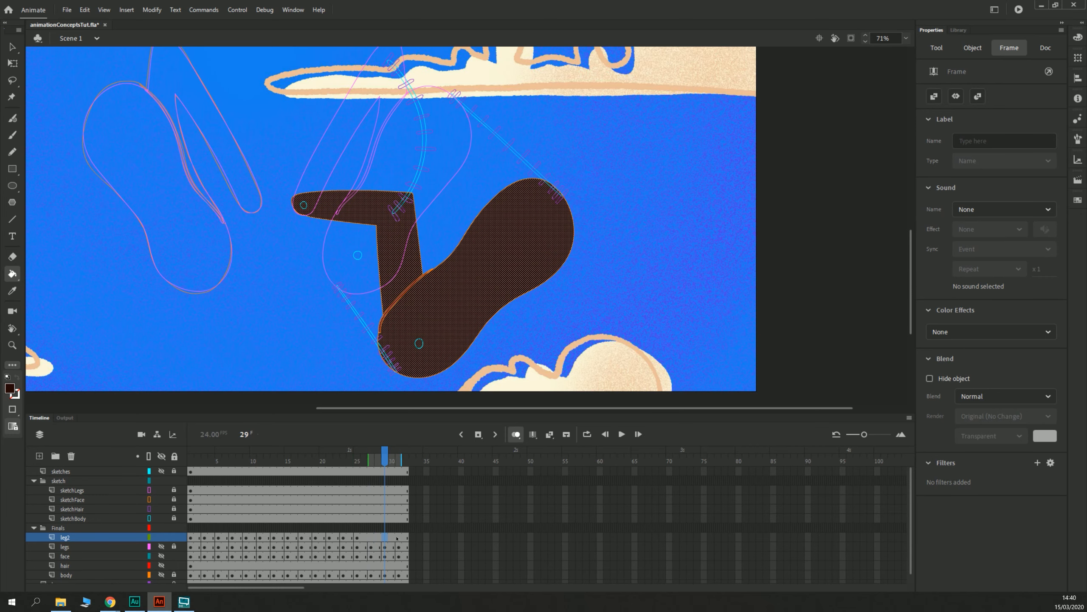
pyautogui.click(397, 538)
pyautogui.click(384, 539)
pyautogui.click(371, 538)
pyautogui.click(384, 538)
pyautogui.click(397, 539)
pyautogui.click(384, 539)
pyautogui.click(371, 539)
pyautogui.click(384, 539)
pyautogui.click(397, 541)
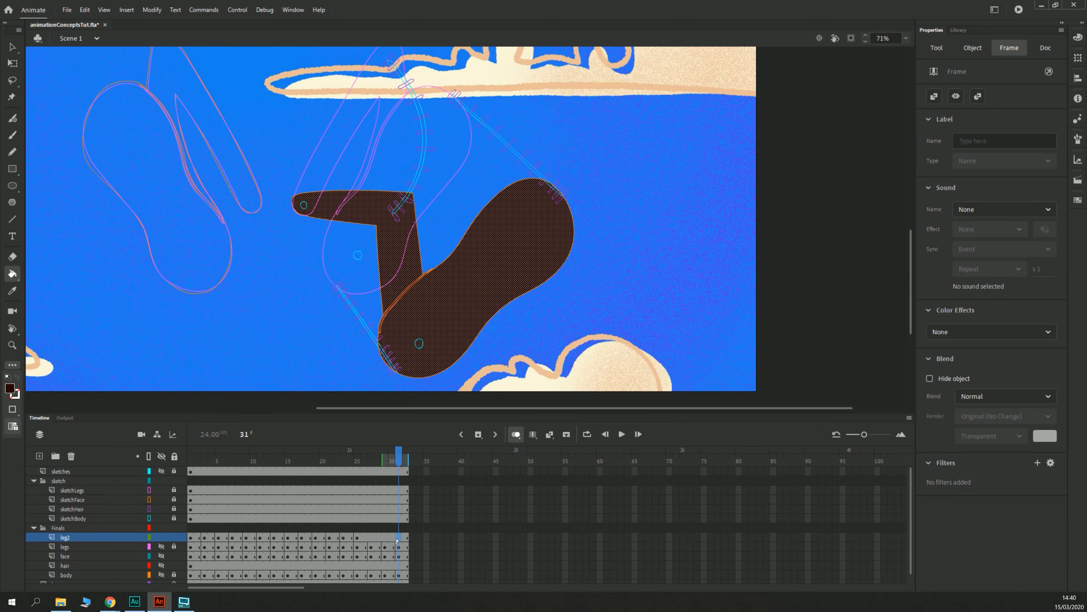
# Step: Examine the leg and foot poses on frames 1 and 13 of the leg2 layer and play back the opening frames
pyautogui.click(194, 541)
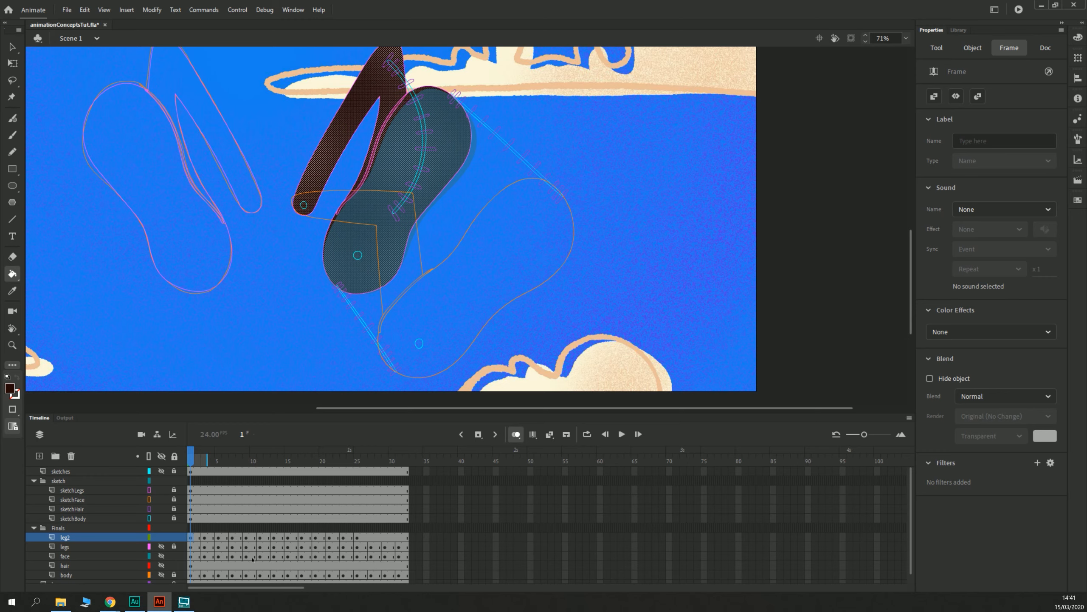
pyautogui.click(376, 142)
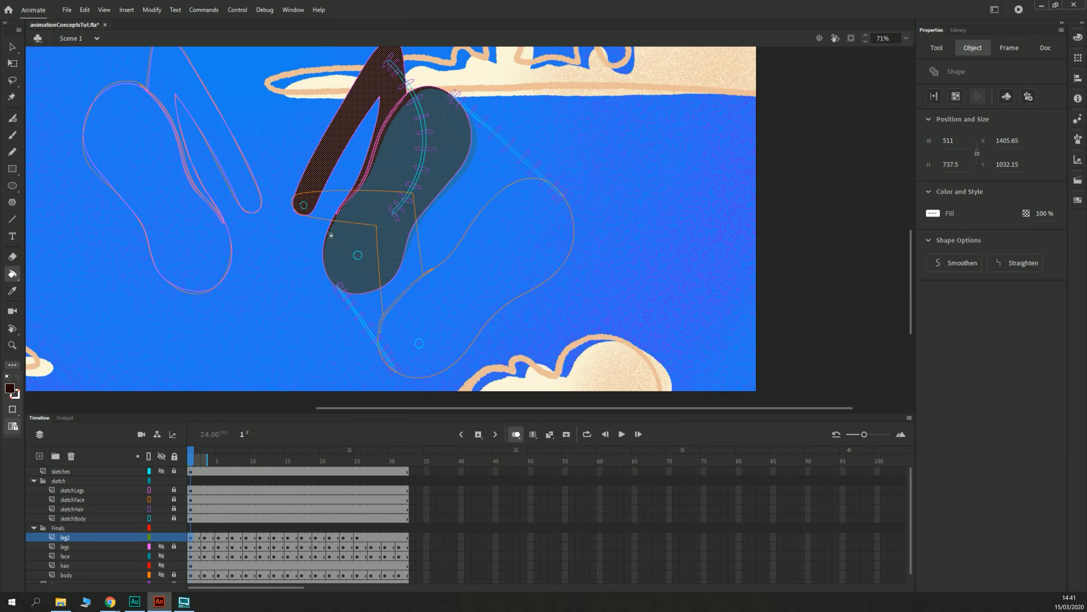
pyautogui.press('b')
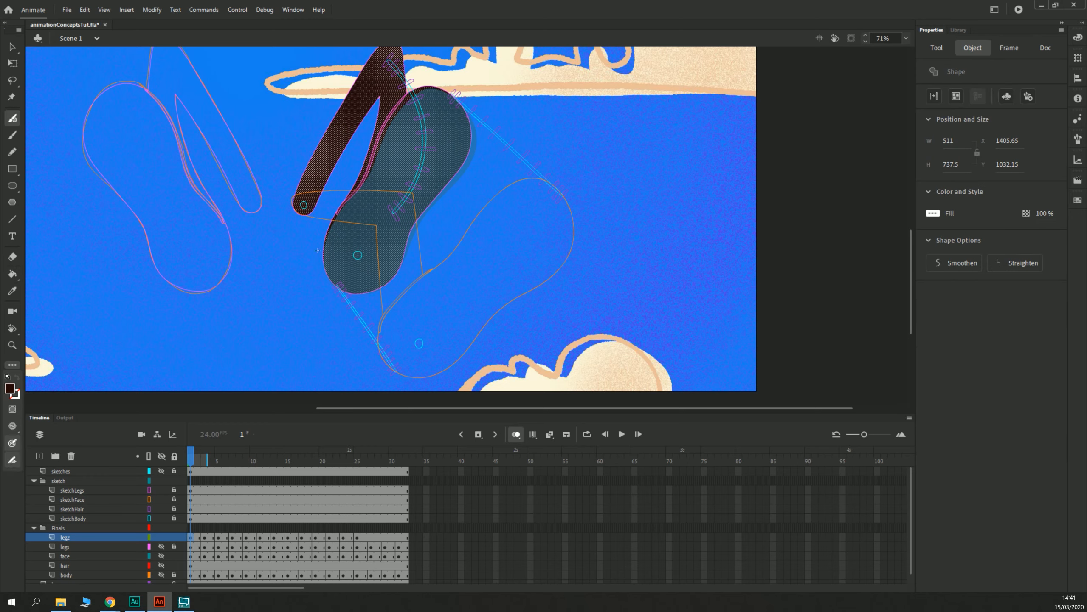
pyautogui.press('.')
pyautogui.click(274, 538)
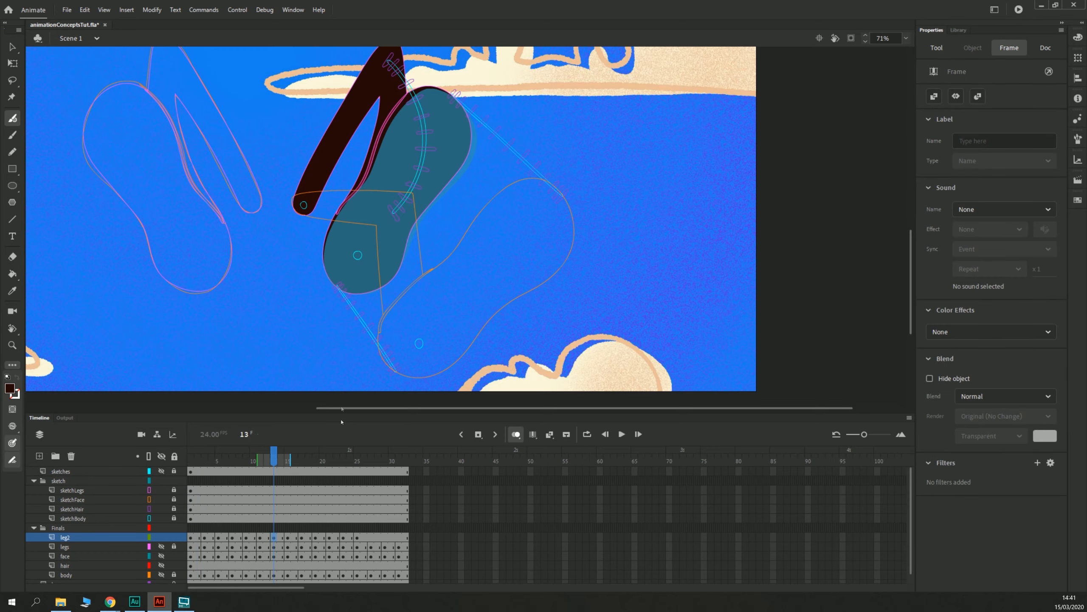
pyautogui.moveTo(303, 204); pyautogui.dragTo(290, 292)
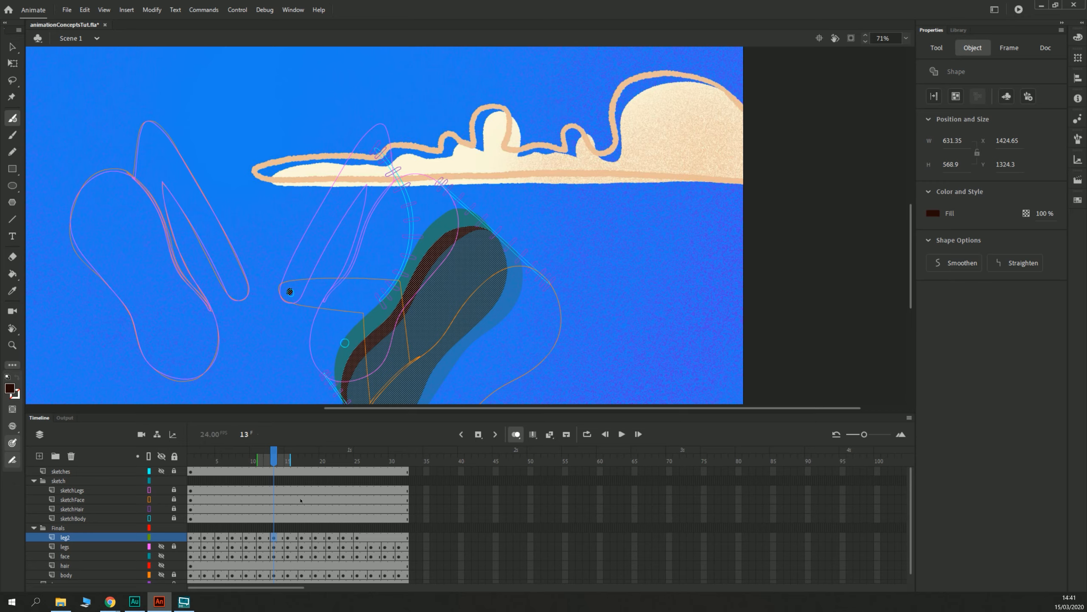
pyautogui.moveTo(289, 292); pyautogui.dragTo(303, 256)
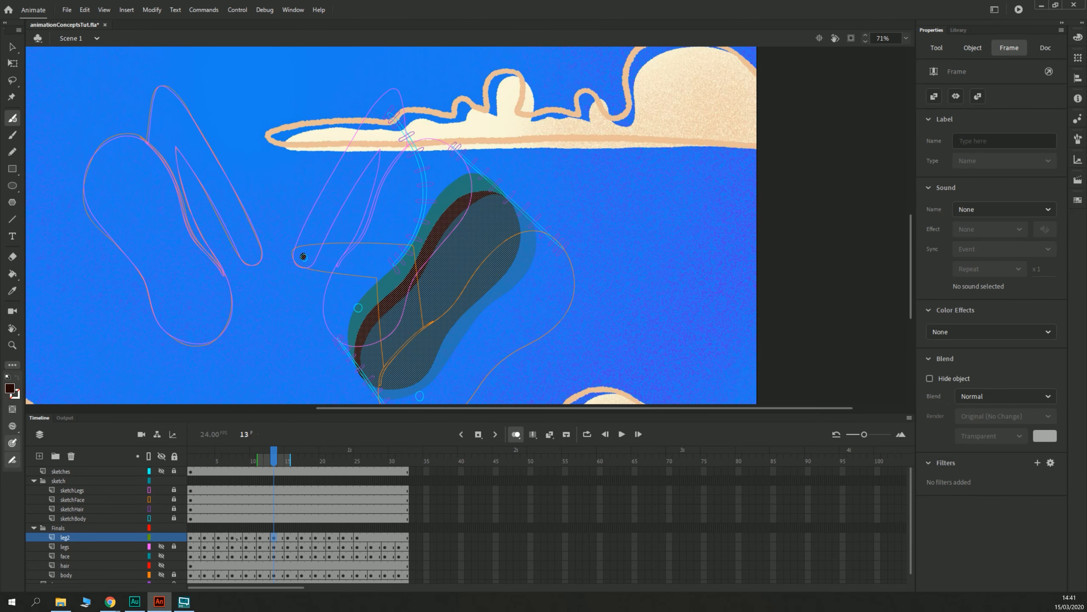
pyautogui.moveTo(274, 458)
pyautogui.mouseDown()
pyautogui.moveTo(205, 458)
pyautogui.moveTo(353, 458)
pyautogui.moveTo(198, 458)
pyautogui.mouseUp()
pyautogui.press('Return')
pyautogui.press('Return')
pyautogui.press(',')
pyautogui.press(',')
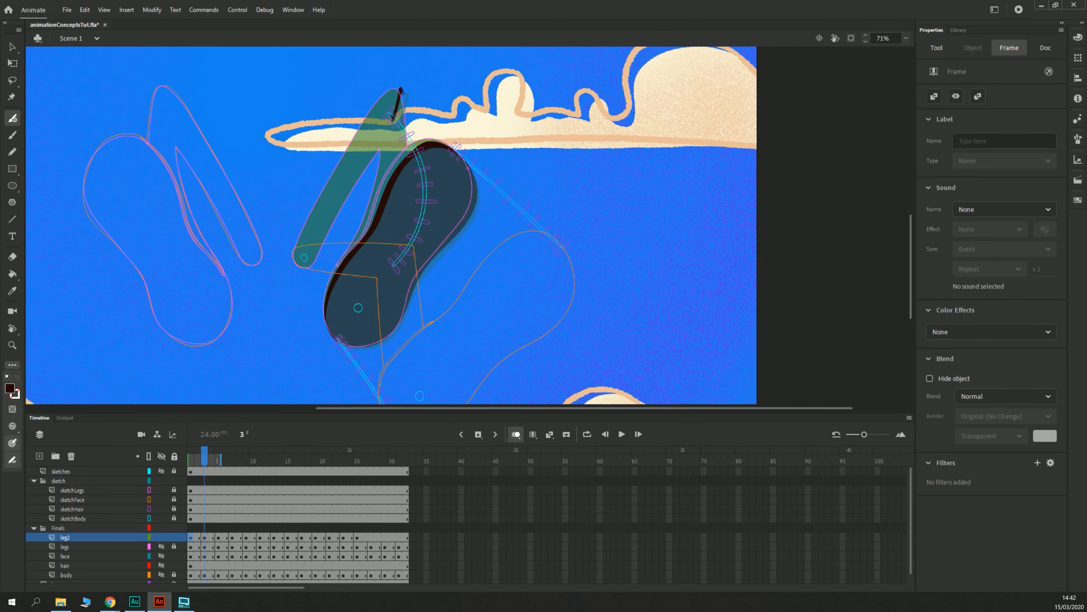
# Step: On frame 3 of the leg2 layer, outline the bent leg above the foot and fill it dark brown
pyautogui.moveTo(401, 89)
pyautogui.mouseDown()
pyautogui.moveTo(349, 157)
pyautogui.moveTo(301, 266)
pyautogui.moveTo(412, 127)
pyautogui.moveTo(387, 104)
pyautogui.moveTo(303, 243)
pyautogui.moveTo(396, 151)
pyautogui.moveTo(377, 212)
pyautogui.mouseUp()
pyautogui.press('k')
pyautogui.click(364, 148)
# Step: On frame 5 of the leg2 layer, draw the bent leg in its next position and fill it dark brown
pyautogui.press('b')
pyautogui.press('.')
pyautogui.press('.')
pyautogui.press('k')
pyautogui.click(386, 131)
# Step: On frame 7 of the leg2 layer, outline the bent leg with the knee further along the arc and fill it dark brown
pyautogui.press('b')
pyautogui.press('.')
pyautogui.press('.')
pyautogui.moveTo(420, 154)
pyautogui.mouseDown()
pyautogui.moveTo(414, 108)
pyautogui.moveTo(409, 138)
pyautogui.moveTo(381, 167)
pyautogui.moveTo(371, 250)
pyautogui.mouseUp()
pyautogui.press('k')
pyautogui.click(377, 146)
# Step: On frame 9 of the leg2 layer, outline the bent leg at the next knee tick and fill it dark brown
pyautogui.press('.')
pyautogui.press('.')
pyautogui.moveTo(385, 145)
pyautogui.mouseDown()
pyautogui.moveTo(391, 110)
pyautogui.moveTo(310, 224)
pyautogui.mouseUp()
pyautogui.press('b')
pyautogui.press('k')
pyautogui.click(377, 145)
# Step: On frame 11 of the leg2 layer, outline the bent leg at its next position on the arc and fill it dark brown
pyautogui.press('.')
pyautogui.press('.')
pyautogui.press('b')
pyautogui.moveTo(426, 85); pyautogui.dragTo(364, 141)
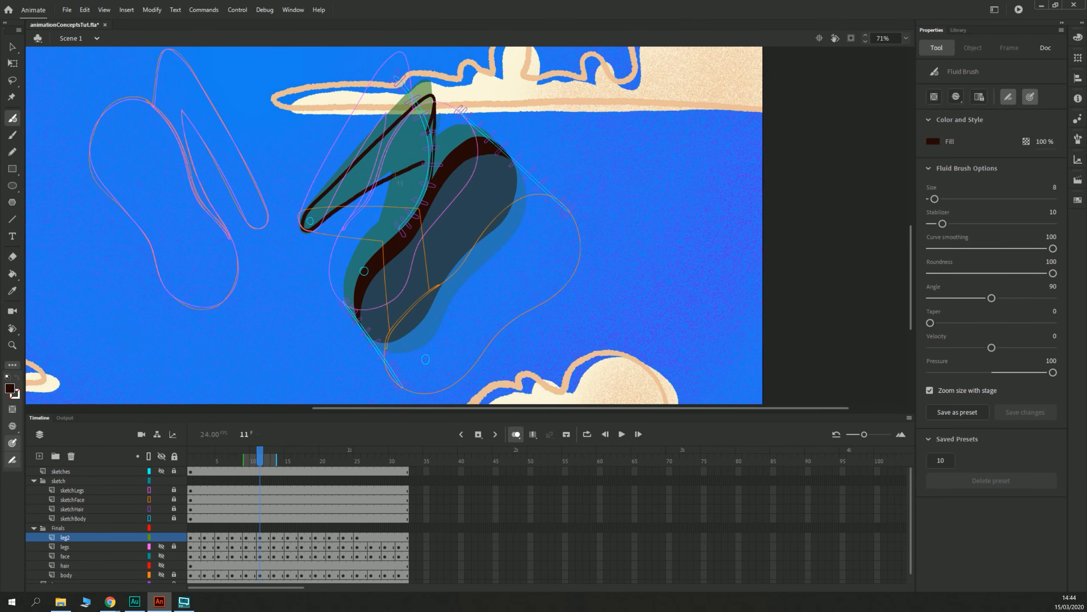
pyautogui.press('k')
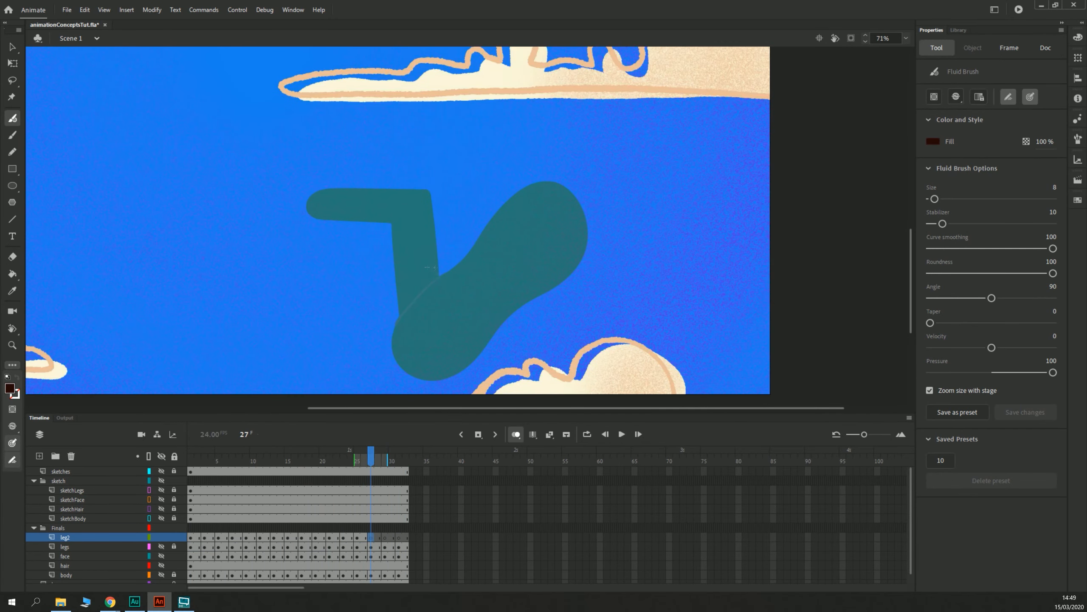
# Step: On frame 27 of the leg2 layer, draw the bent leg and foot in the next pose over the onion-skinned one
pyautogui.moveTo(437, 283)
pyautogui.mouseDown()
pyautogui.moveTo(360, 221)
pyautogui.moveTo(415, 220)
pyautogui.mouseUp()
pyautogui.moveTo(391, 212)
pyautogui.mouseDown()
pyautogui.moveTo(544, 291)
pyautogui.moveTo(429, 287)
pyautogui.mouseUp()
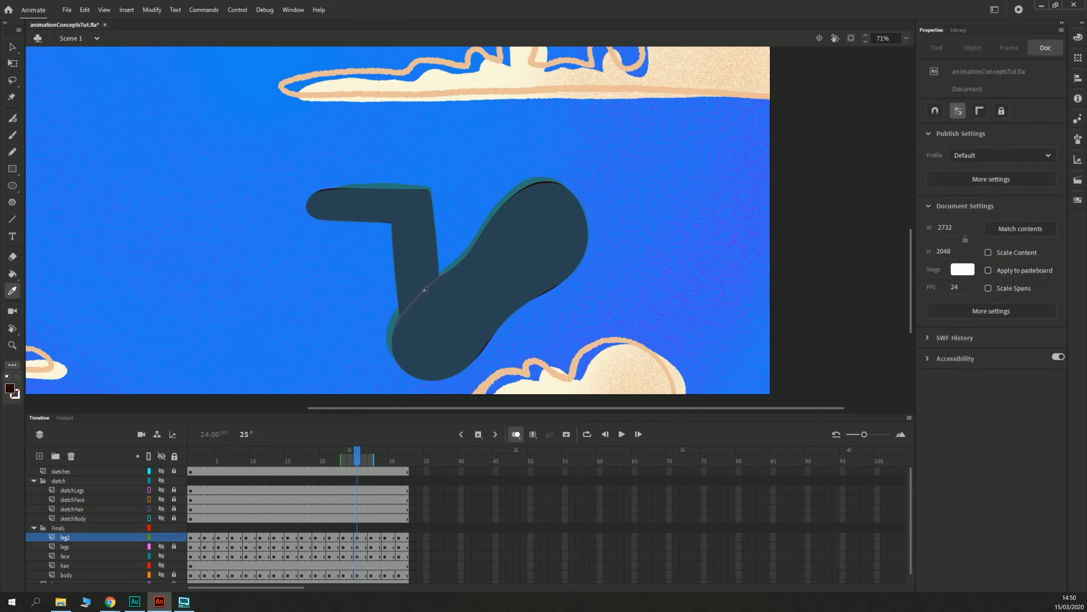
# Step: Play back the leg2 animation repeatedly, including a wider view alongside the leg on the legs layer
pyautogui.press('Return')
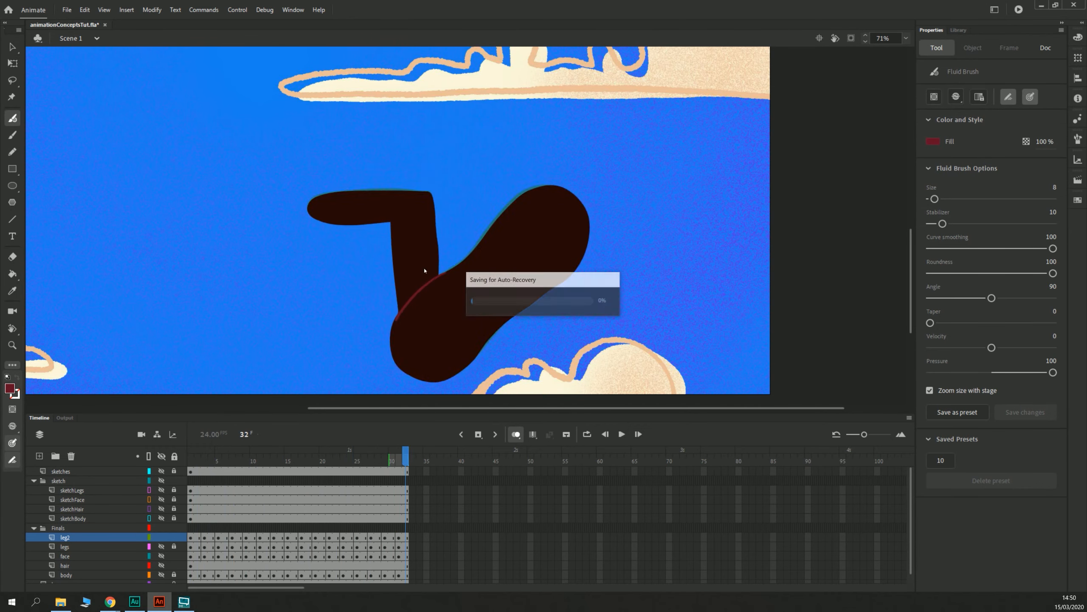
pyautogui.press('Return')
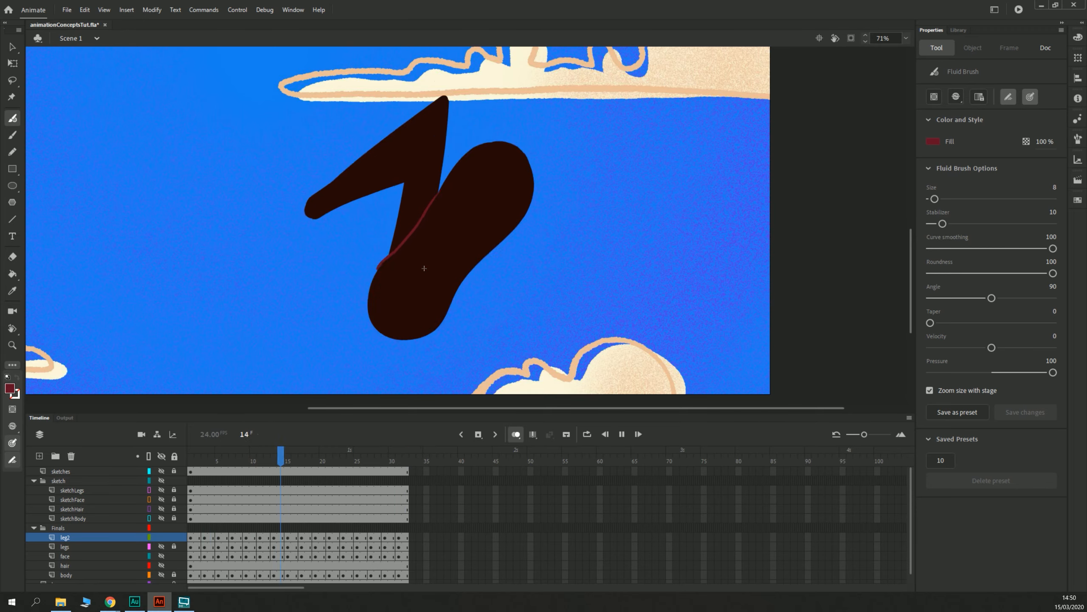
pyautogui.press('Return')
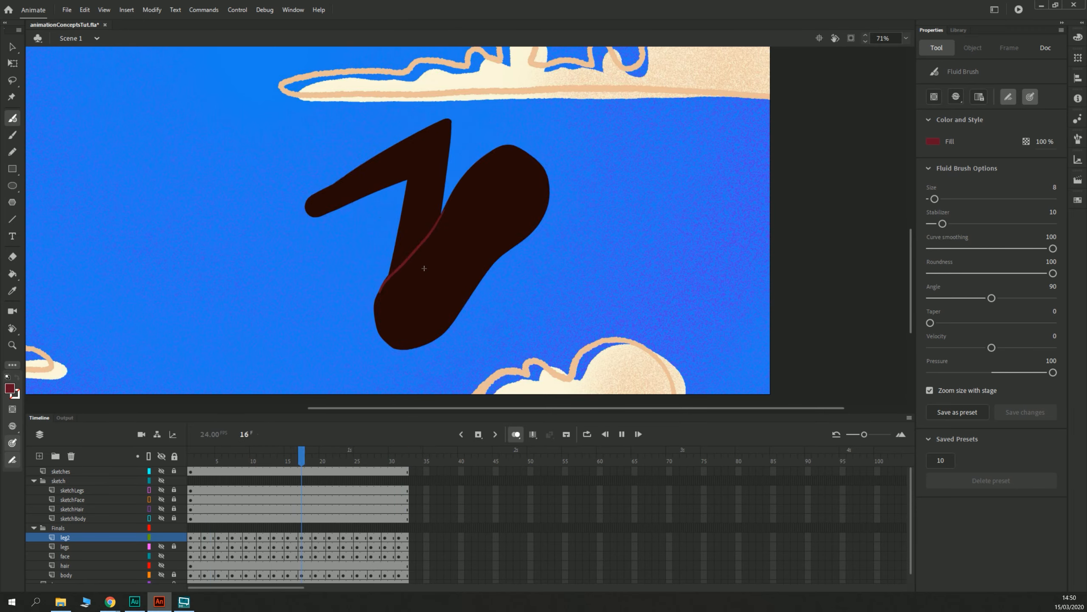
pyautogui.press('Return')
pyautogui.press('Return')
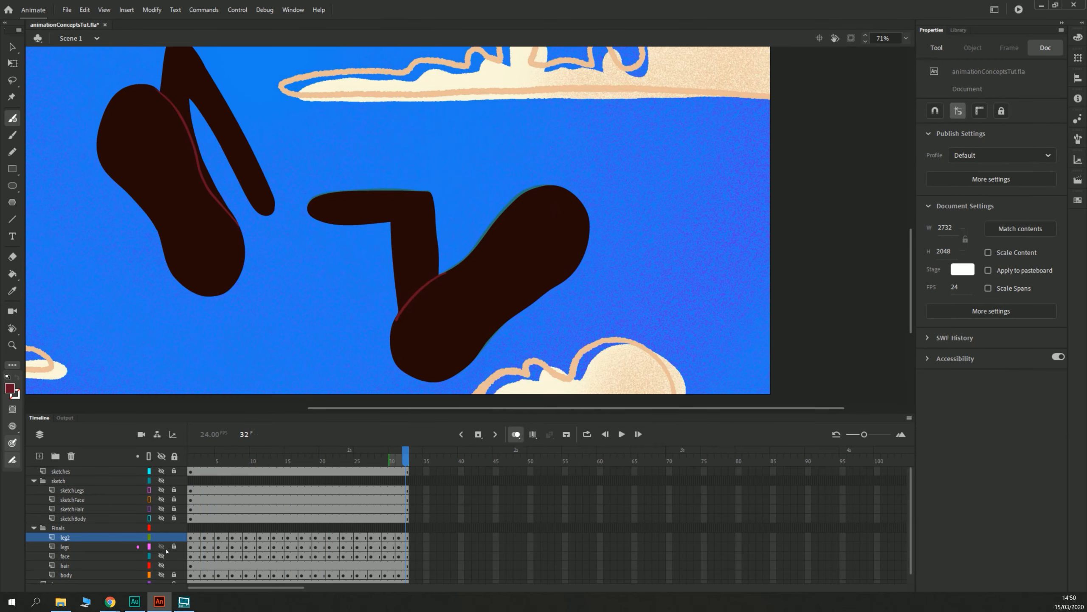
pyautogui.hotkey('ctrl', '-')
pyautogui.press('Return')
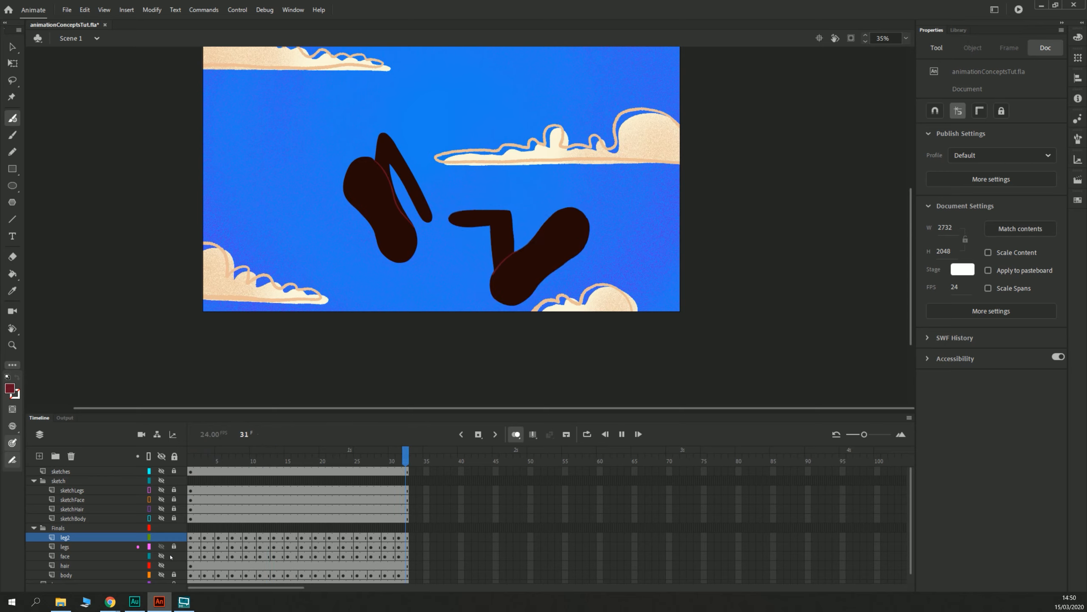
# Step: Show the sketchBody and sketchHair guide layers and play the leg animation against their arcs and spacing ticks
pyautogui.click(162, 577)
pyautogui.click(161, 578)
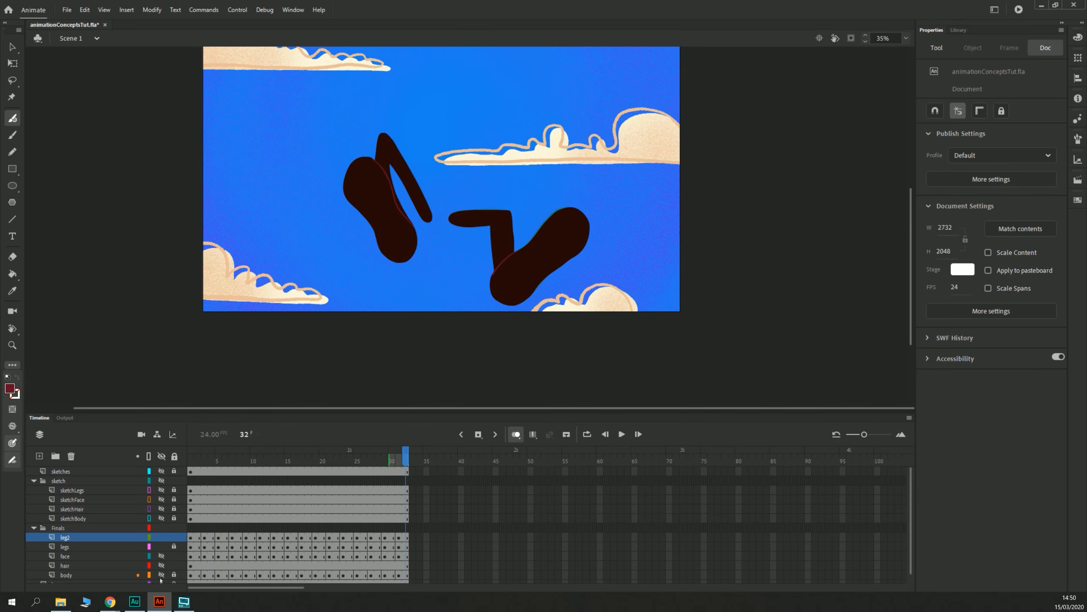
pyautogui.click(161, 518)
pyautogui.click(161, 508)
pyautogui.press('Return')
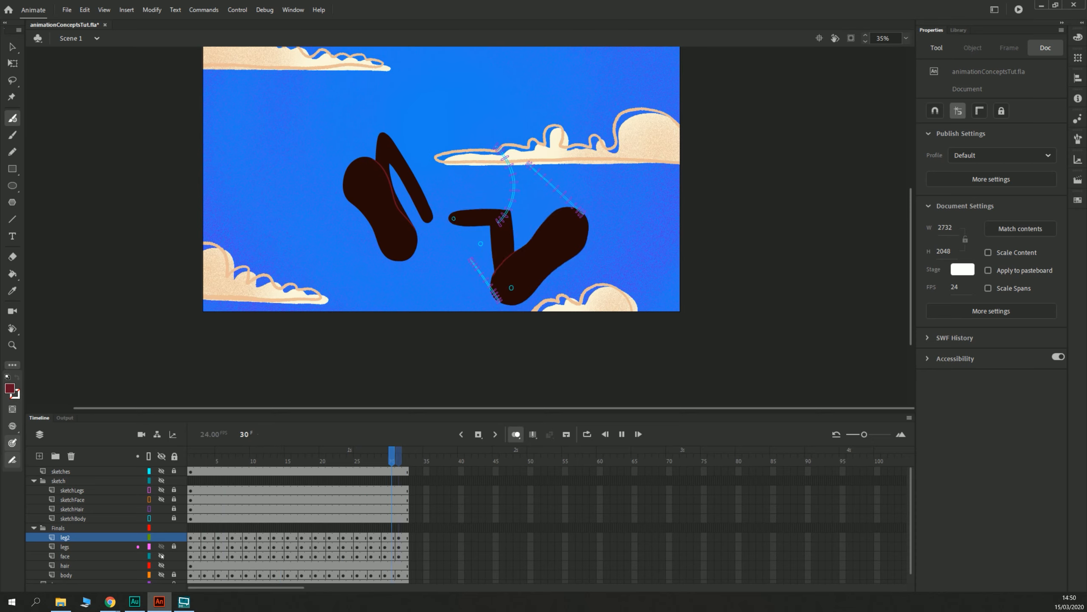
pyautogui.press('Return')
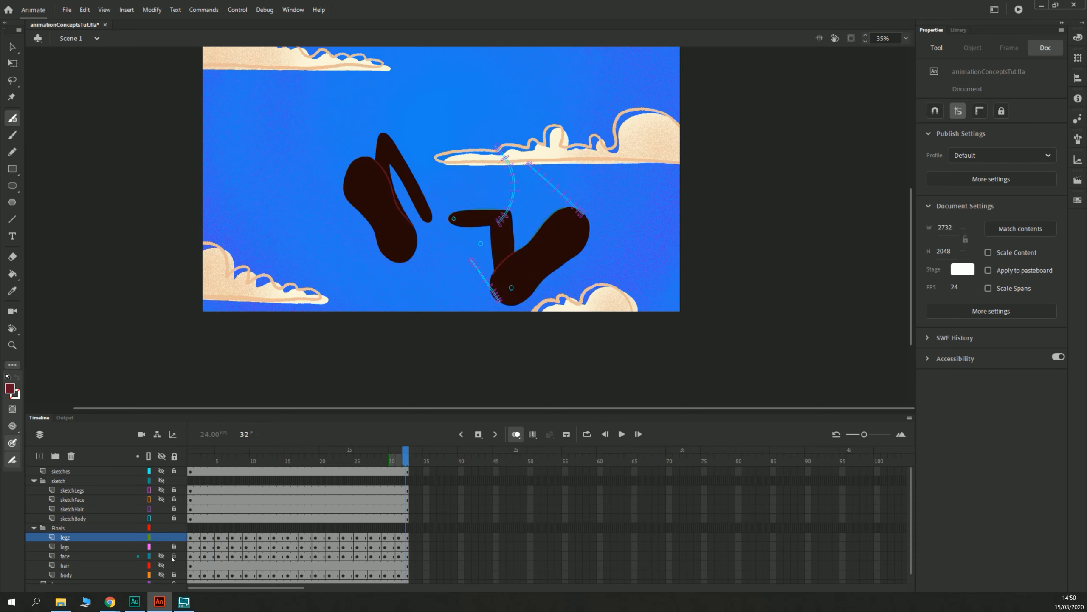
pyautogui.press('Return')
pyautogui.press('Return')
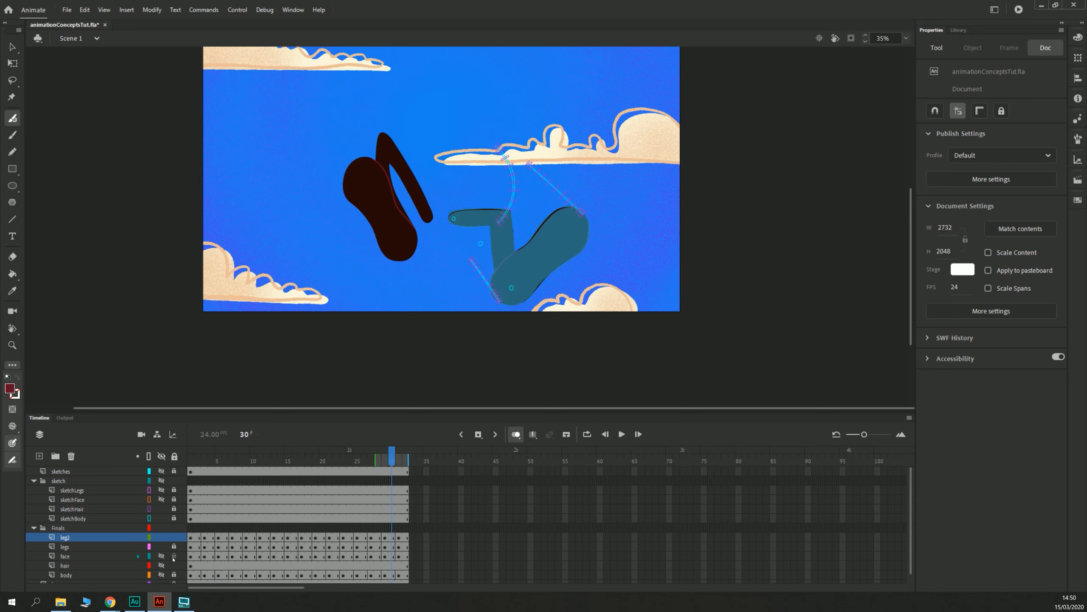
pyautogui.press('Return')
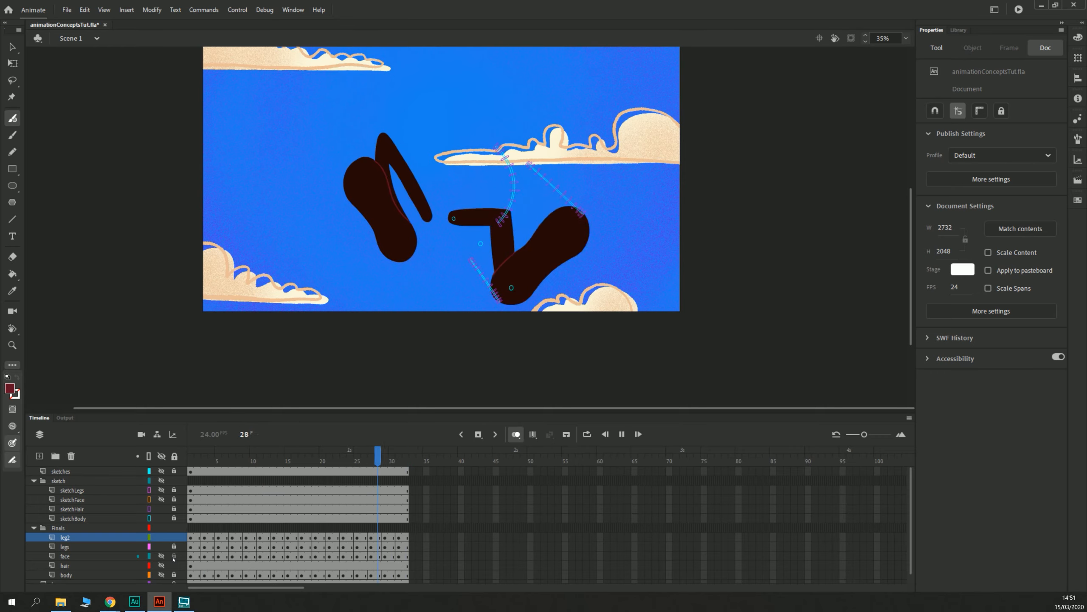
pyautogui.press('Return')
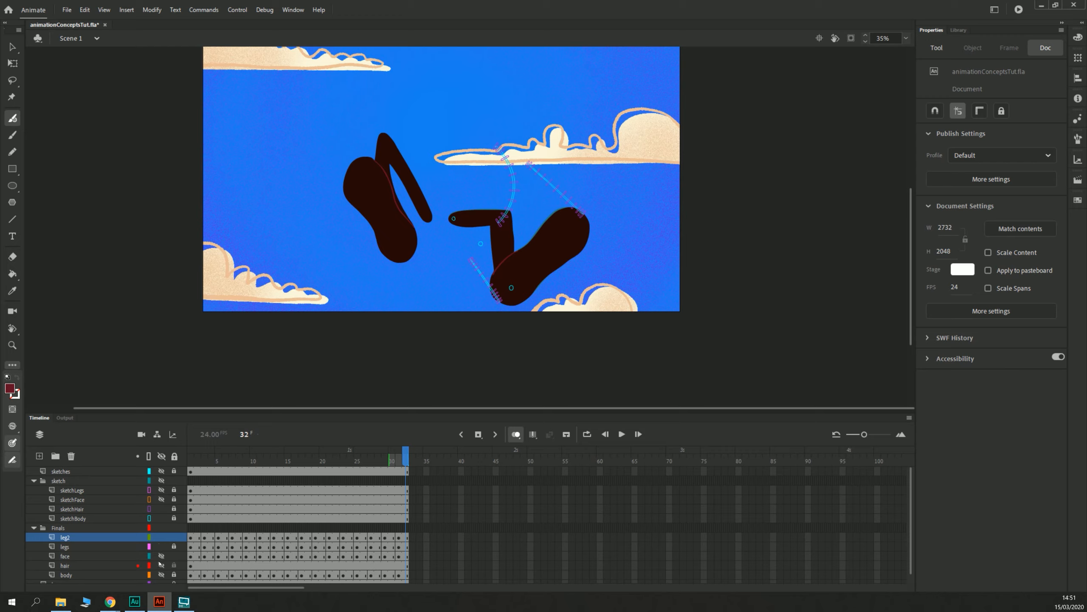
# Step: Make the face, hair and body layers in the Finals folder visible and play the animation
pyautogui.moveTo(162, 556); pyautogui.dragTo(163, 587)
pyautogui.press('Return')
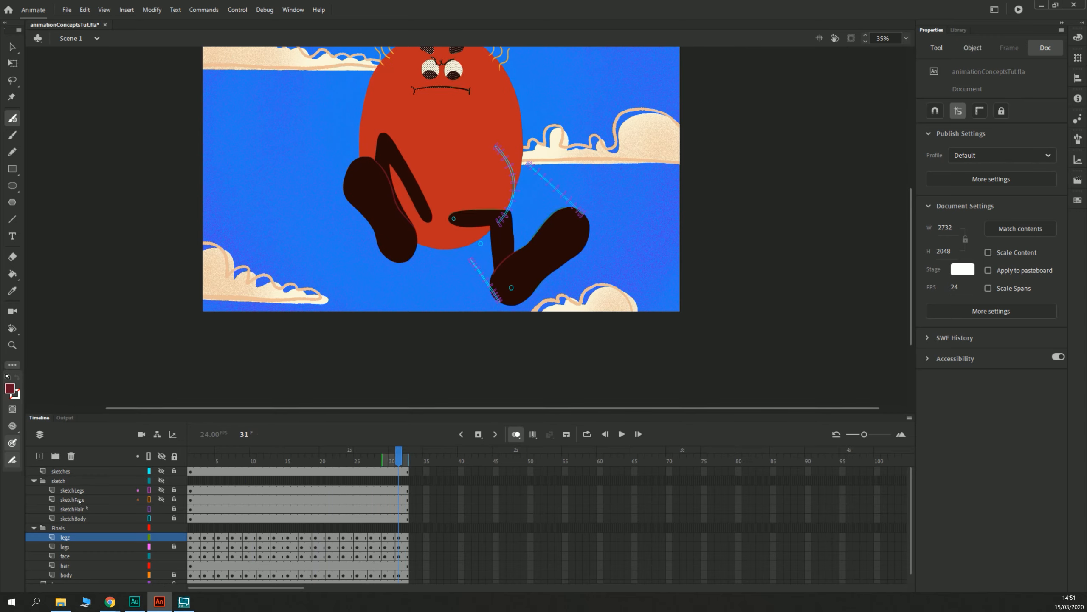
# Step: Hide the remaining sketch guides, collapse the sketch folder, and play back the whole character
pyautogui.click(161, 518)
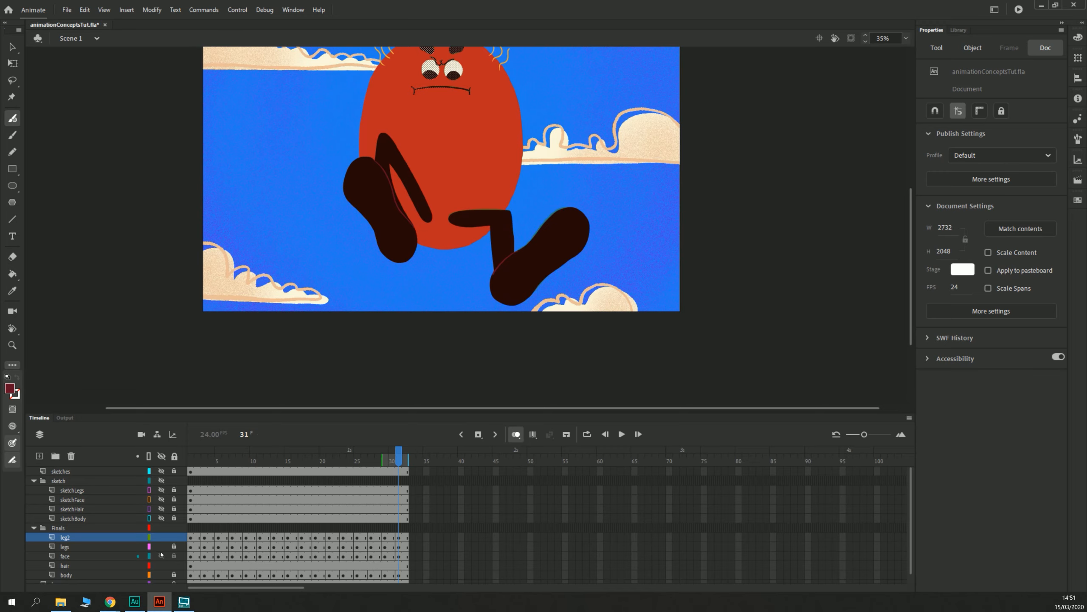
pyautogui.click(35, 481)
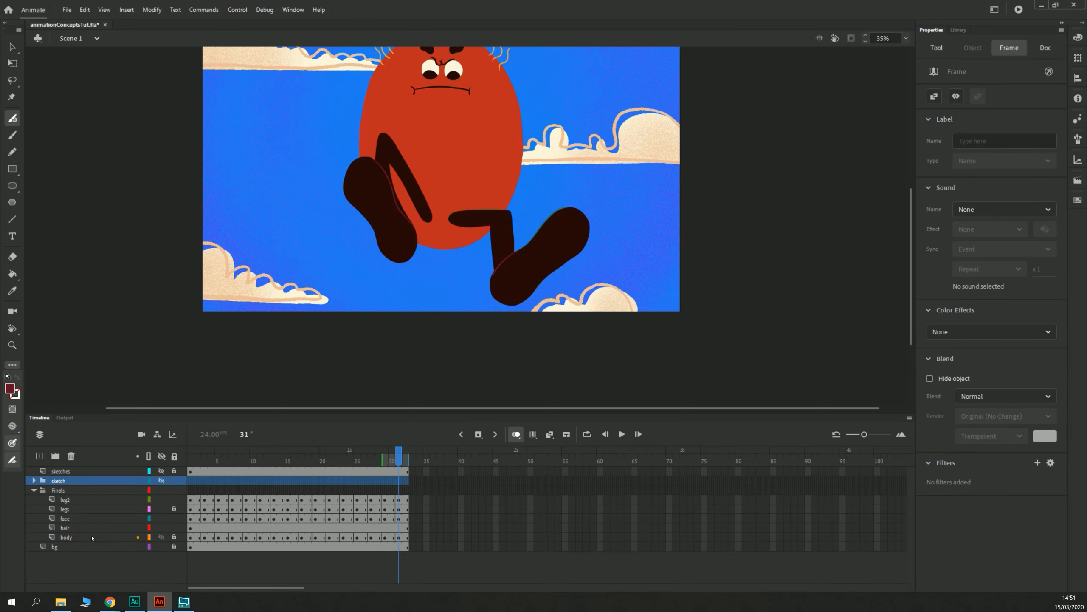
pyautogui.scroll(3, 197, 240)
pyautogui.press('Return')
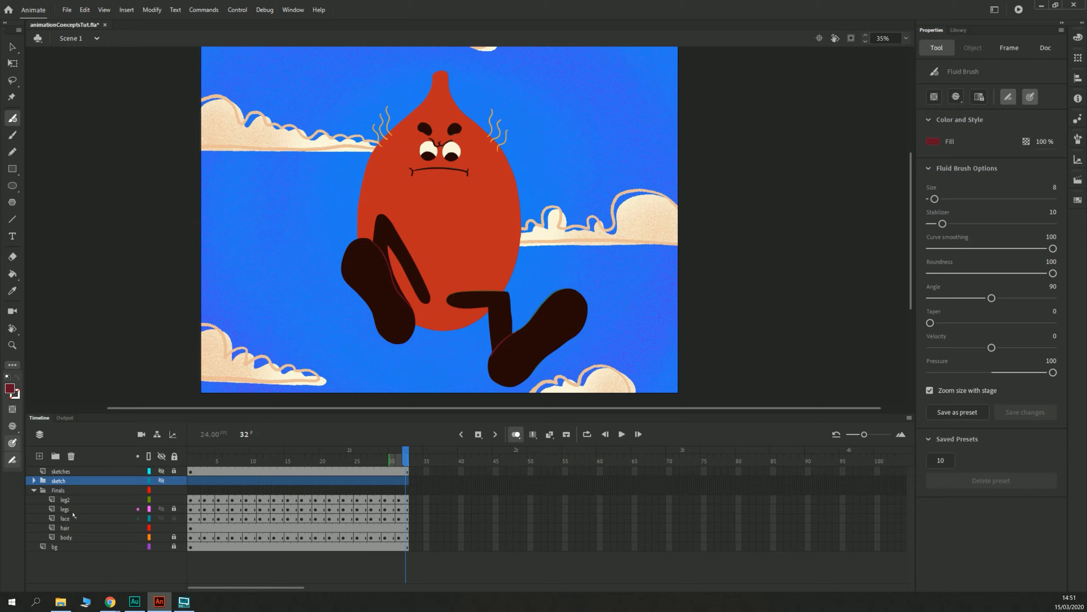
# Step: Lock the leg2 and face layers so that the hair layer can be edited alone, and preview the motion around the hair
pyautogui.click(191, 527)
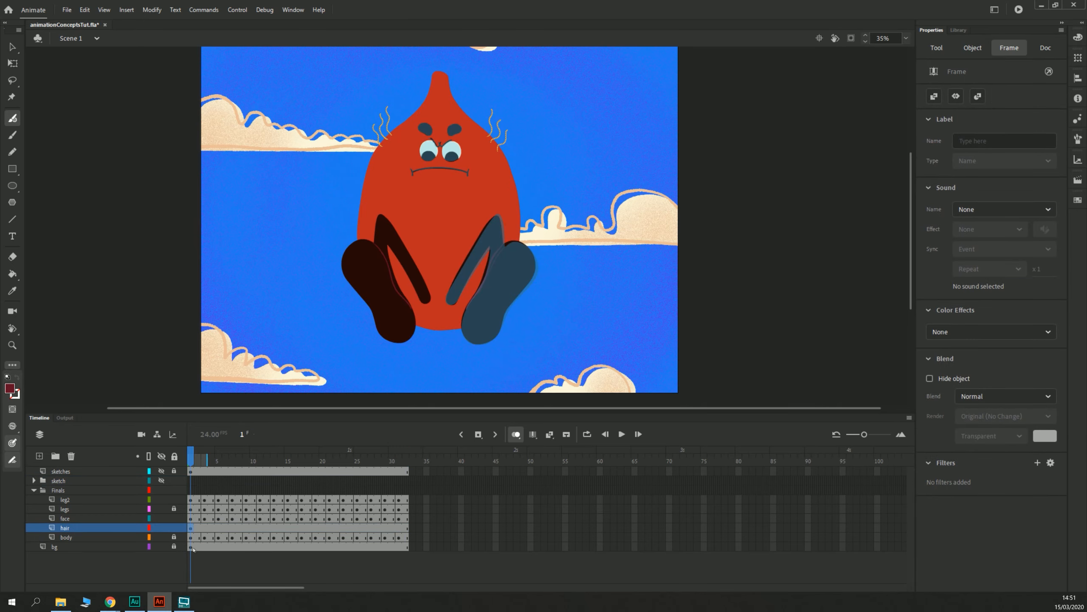
pyautogui.hotkey('ctrl', '=')
pyautogui.hotkey('ctrl', '=')
pyautogui.moveTo(163, 297); pyautogui.dragTo(209, 298)
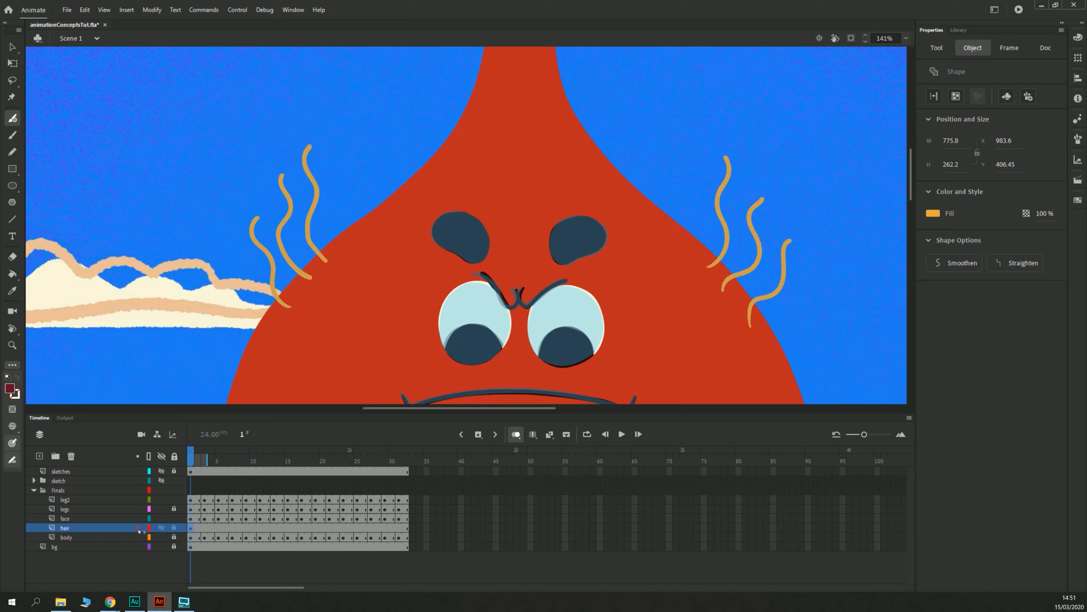
pyautogui.click(173, 499)
pyautogui.click(174, 518)
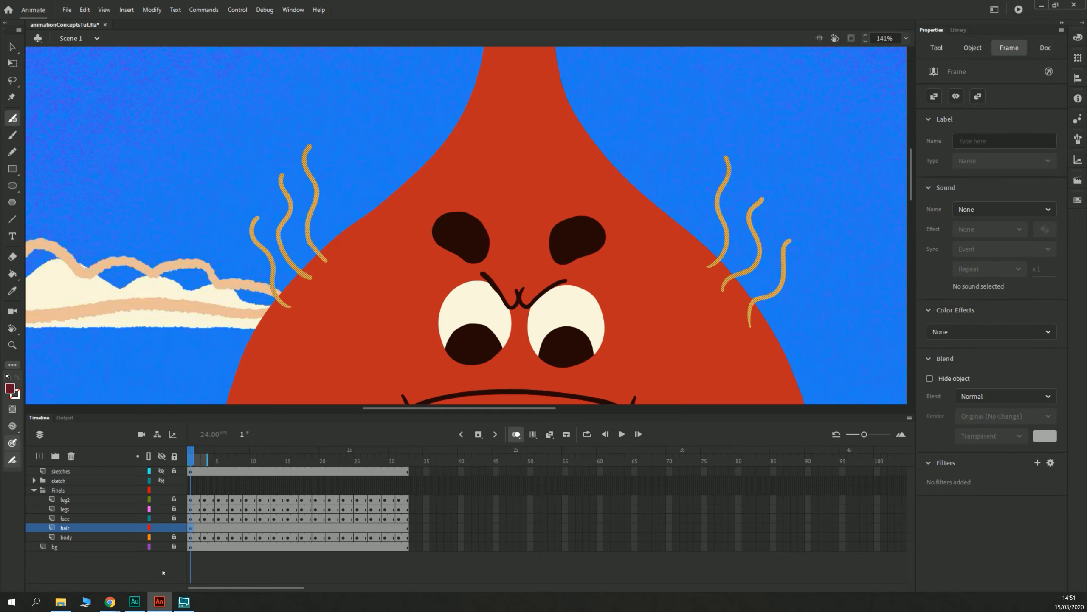
pyautogui.press('Return')
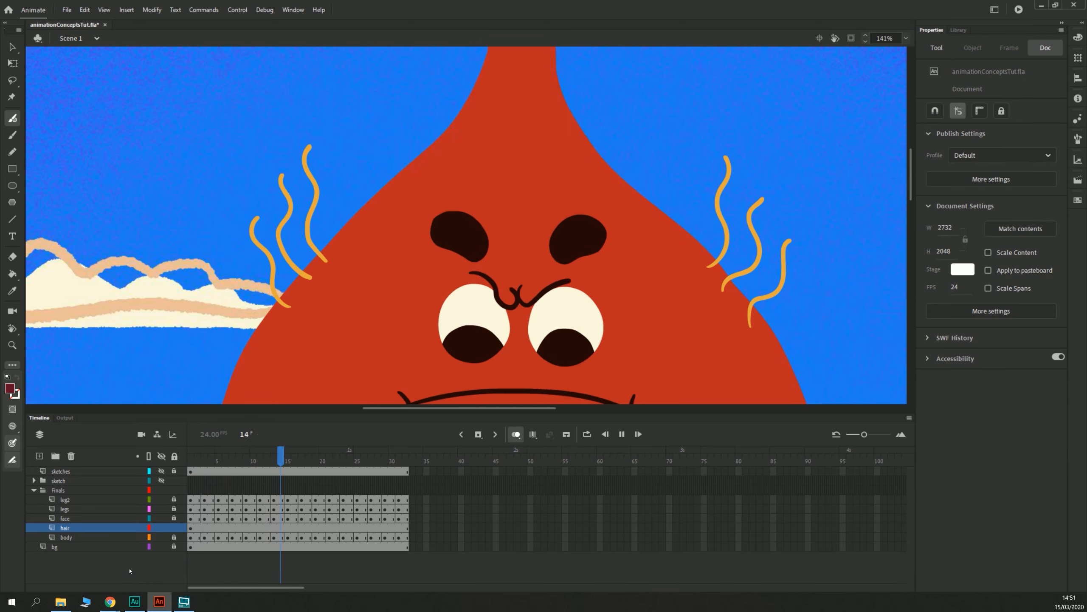
# Step: On frame 1 of the hair layer, delete the two outer hair strands on each side of the head
pyautogui.click(190, 527)
pyautogui.press('v')
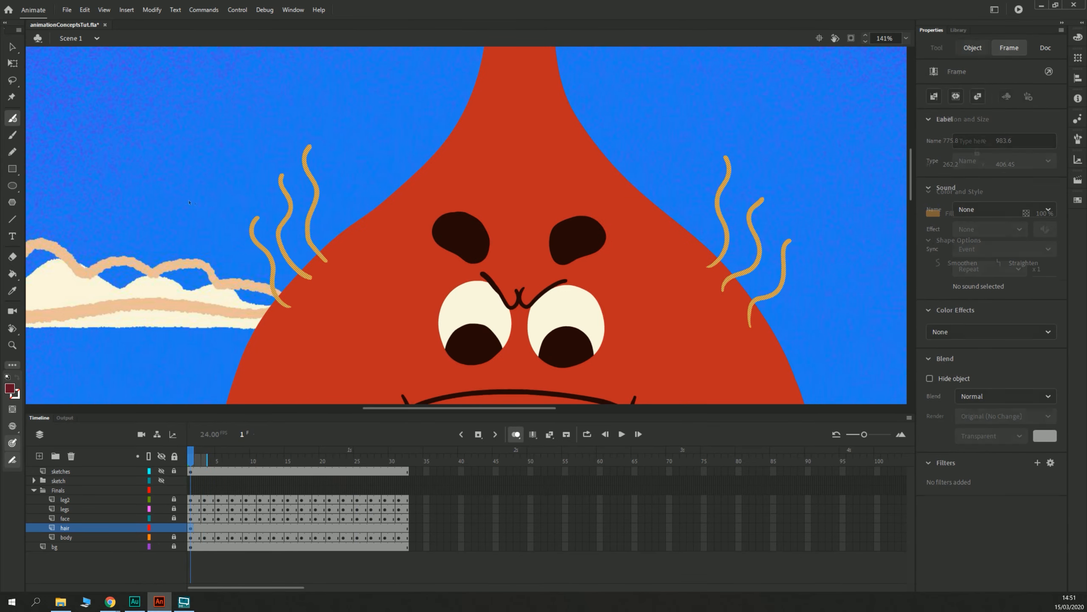
pyautogui.click(238, 189)
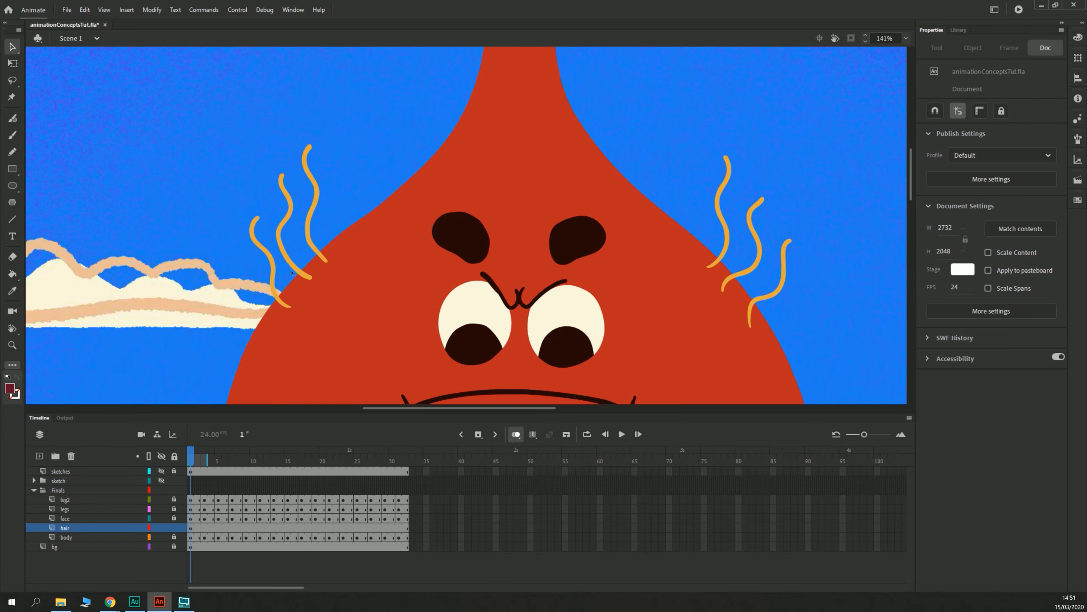
pyautogui.click(279, 234)
pyautogui.press('Delete')
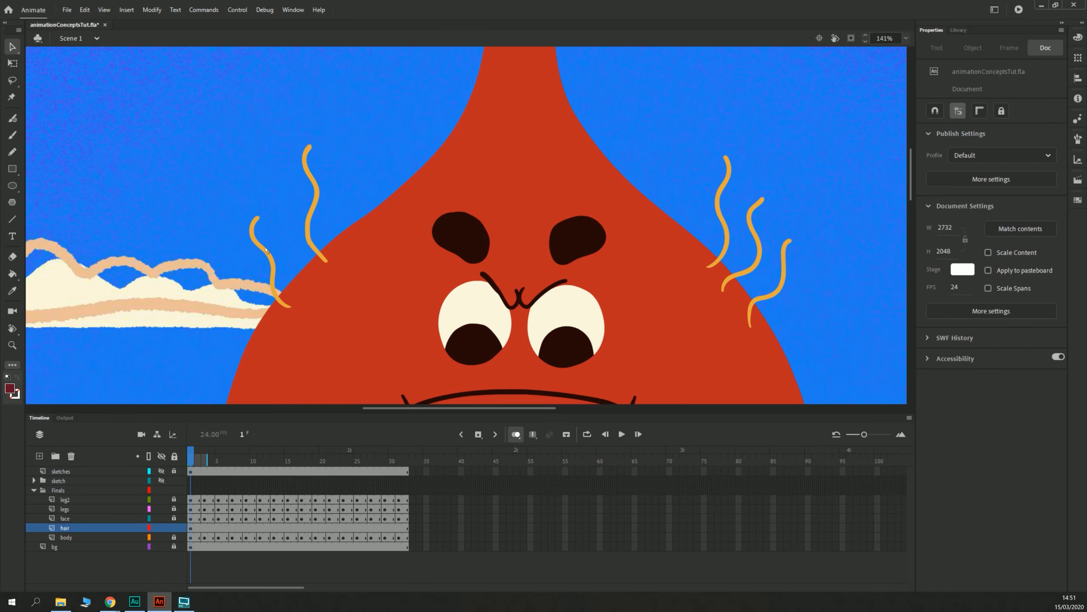
pyautogui.click(266, 261)
pyautogui.press('Delete')
pyautogui.click(752, 216)
pyautogui.press('Delete')
pyautogui.click(783, 264)
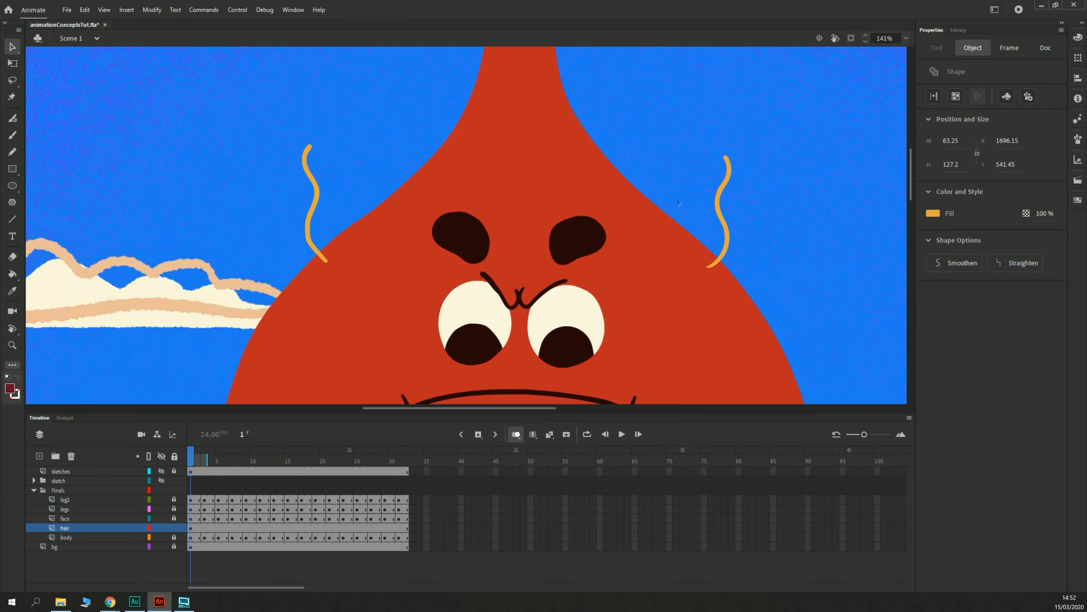
pyautogui.press('Delete')
# Step: Compare the hair with the sketches layer, and delete the last strand on the right side of the head
pyautogui.click(161, 471)
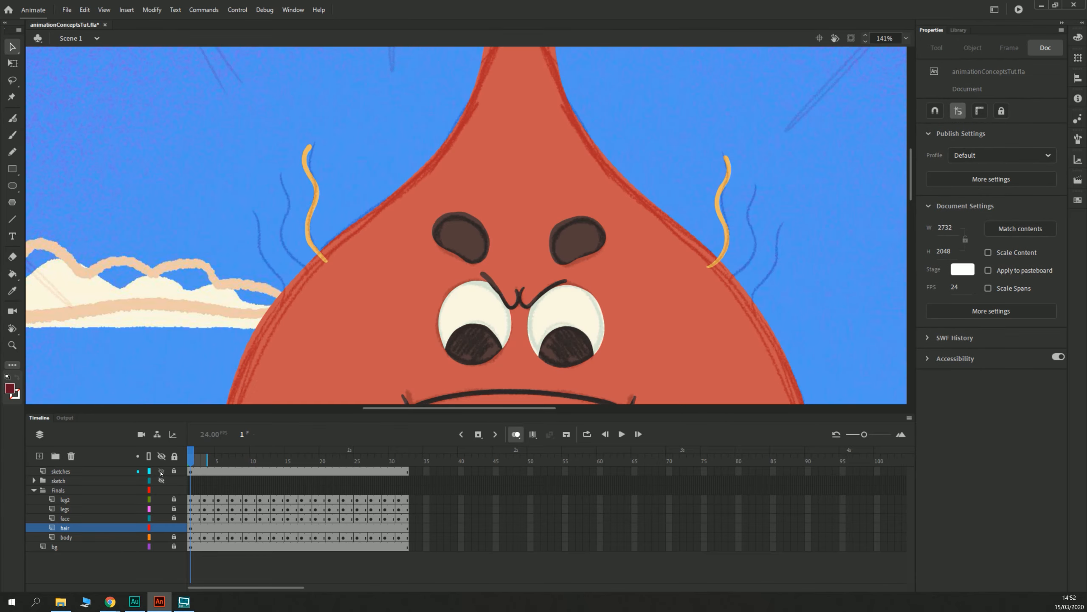
pyautogui.click(161, 471)
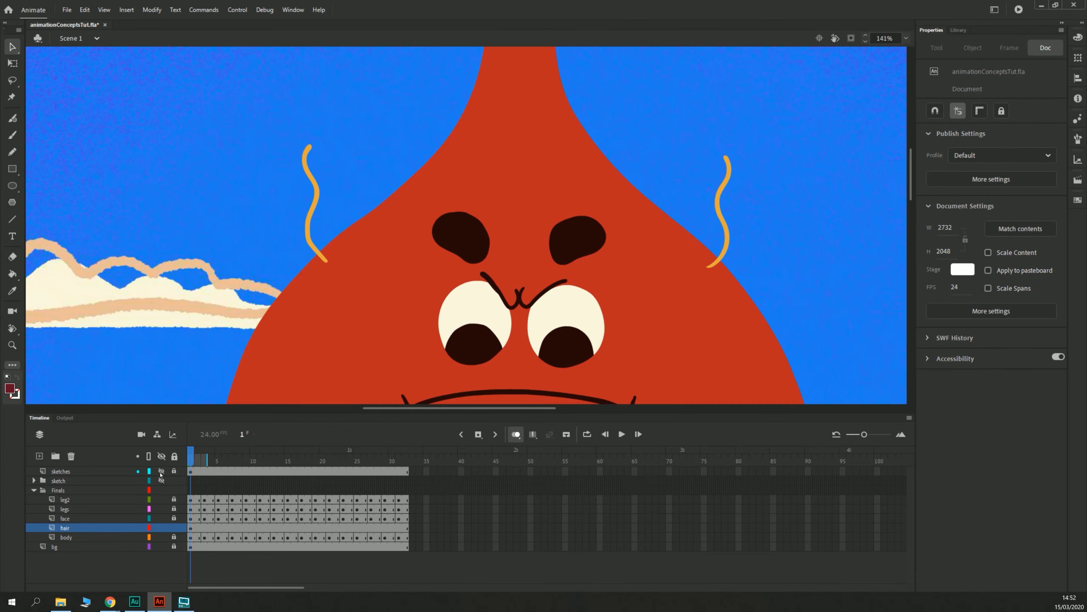
pyautogui.click(720, 210)
pyautogui.press('Delete')
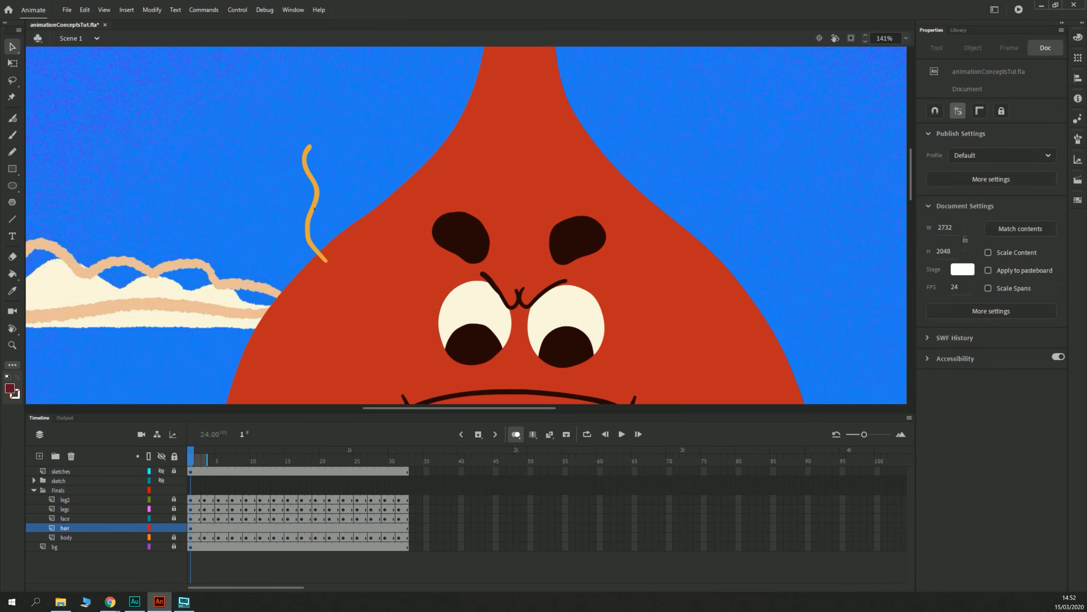
# Step: Draw a new wavy strand with the Fluid Brush in the old strand's sampled orange, and delete the old strand
pyautogui.moveTo(255, 227); pyautogui.dragTo(325, 309)
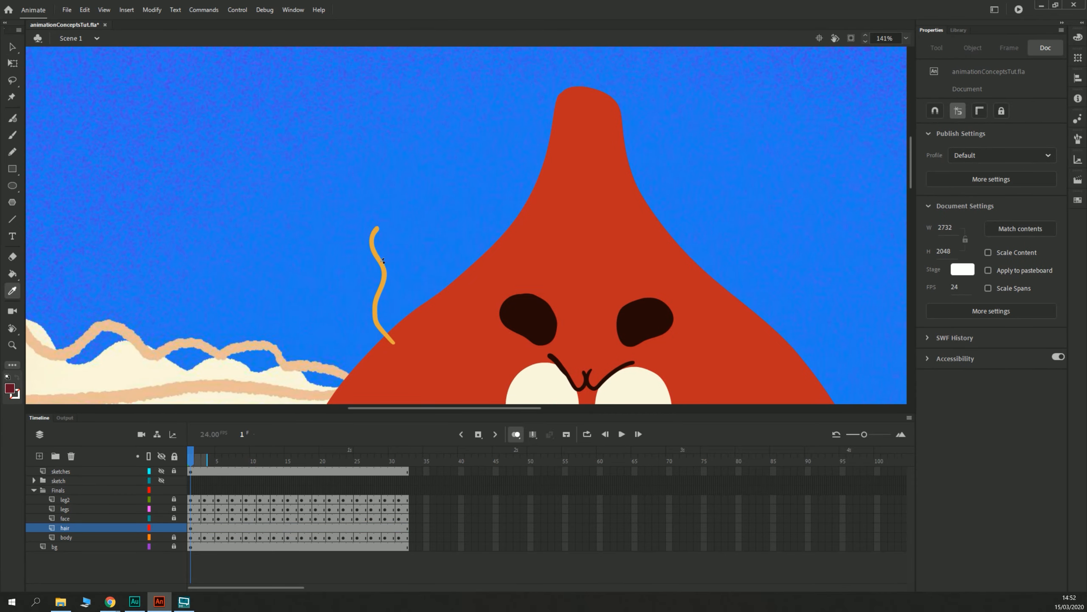
pyautogui.press('k')
pyautogui.press('b')
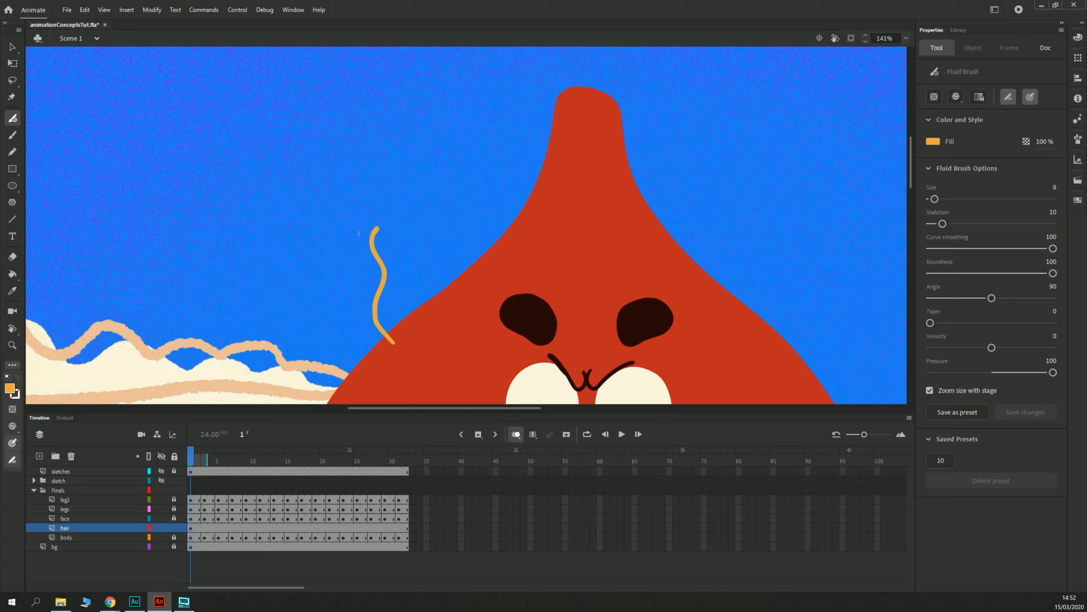
pyautogui.moveTo(360, 228)
pyautogui.mouseDown()
pyautogui.moveTo(357, 318)
pyautogui.moveTo(376, 353)
pyautogui.mouseUp()
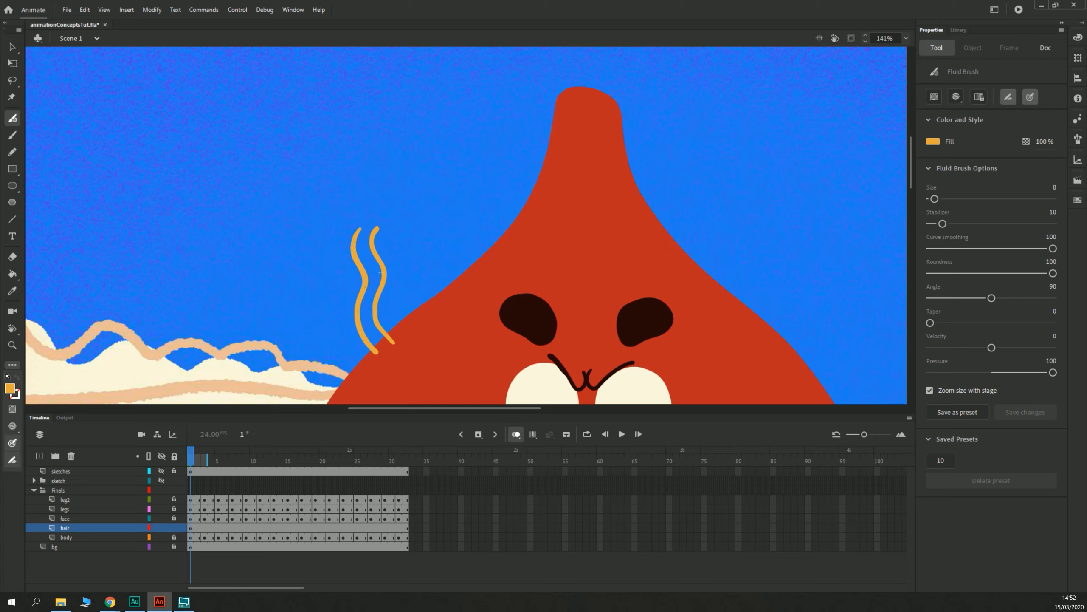
pyautogui.press('v')
pyautogui.click(380, 273)
pyautogui.press('Delete')
# Step: Convert the new hair strand into a Graphic symbol named hair in the library root
pyautogui.click(362, 281)
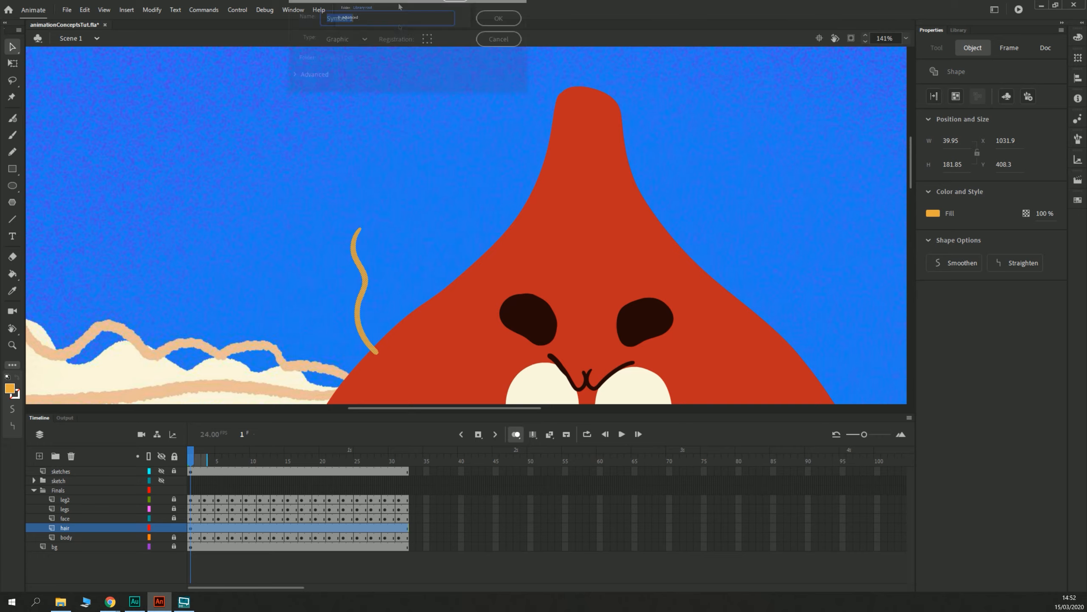
pyautogui.press('F8')
pyautogui.moveTo(459, 308); pyautogui.dragTo(418, 276)
pyautogui.write('hair')
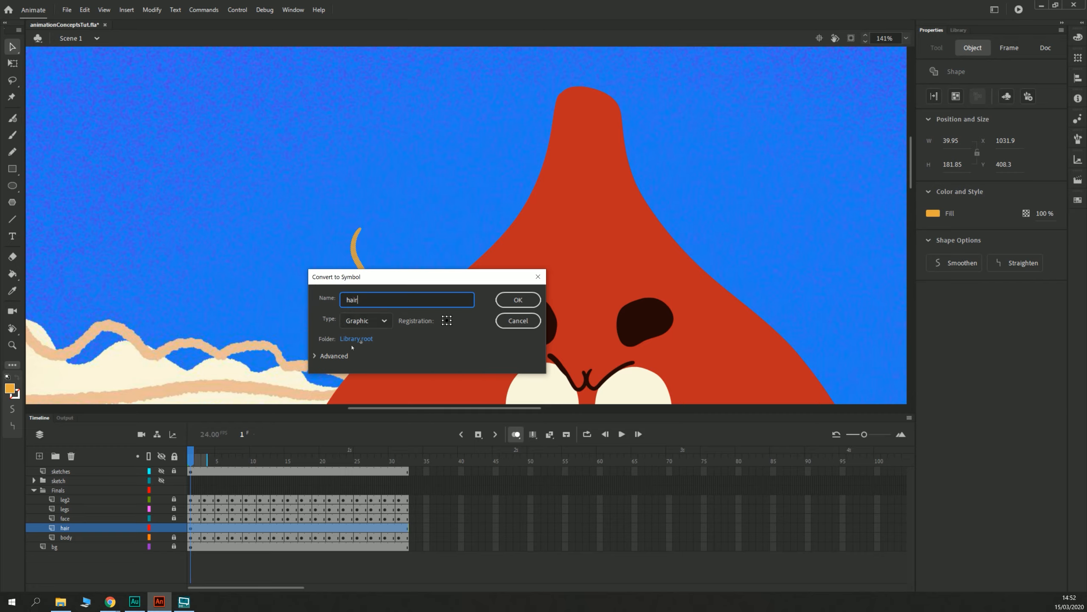
pyautogui.click(519, 300)
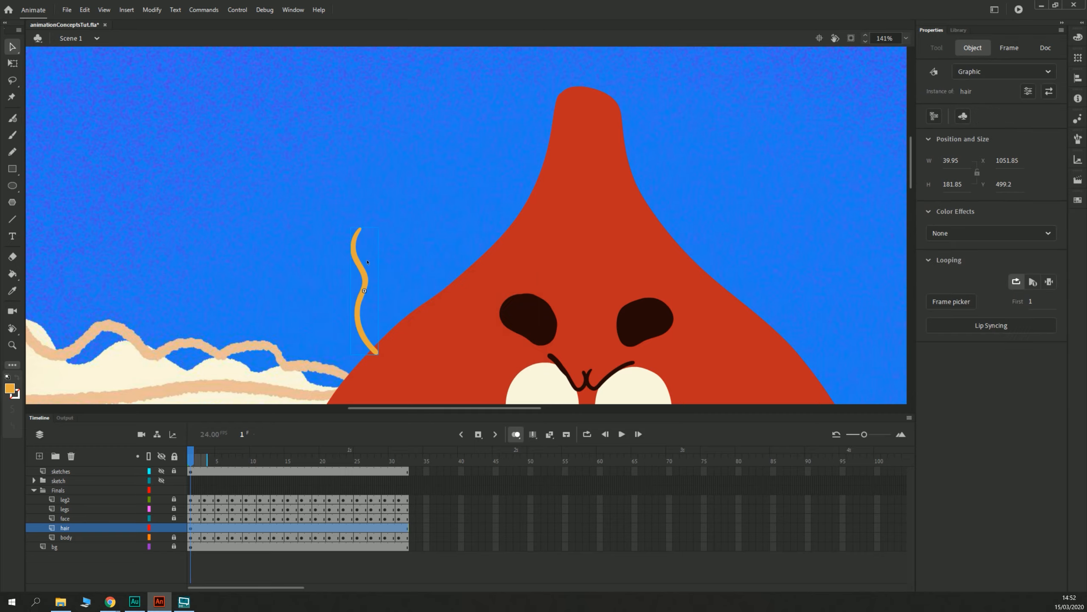
# Step: Inside the hair symbol, add a new layer above the strand's layer and extend both layers to frame 20
pyautogui.doubleClick(362, 269)
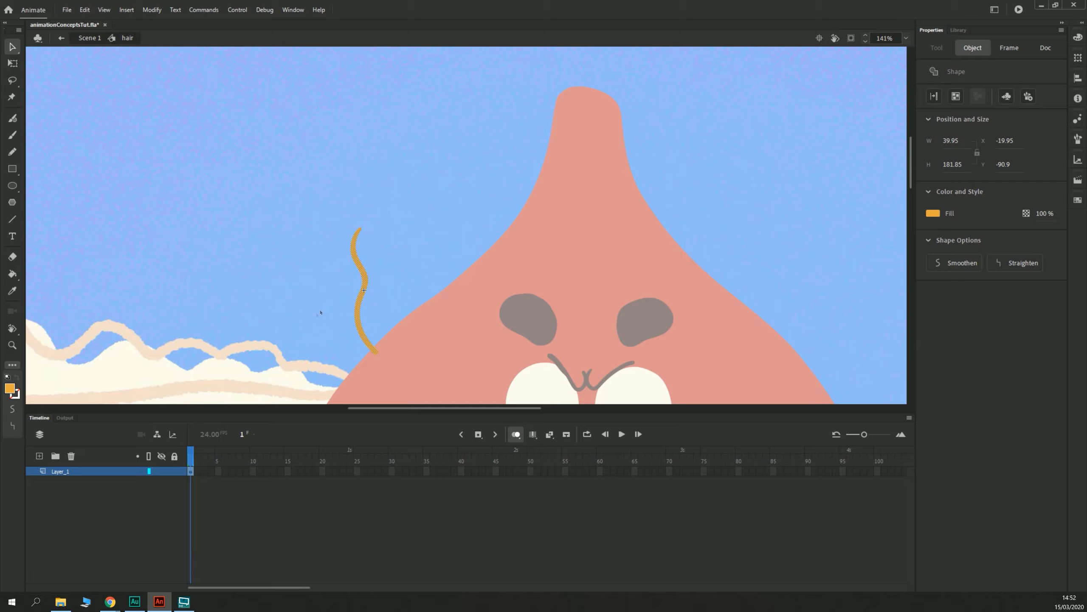
pyautogui.click(293, 321)
pyautogui.hotkey('ctrl', '=')
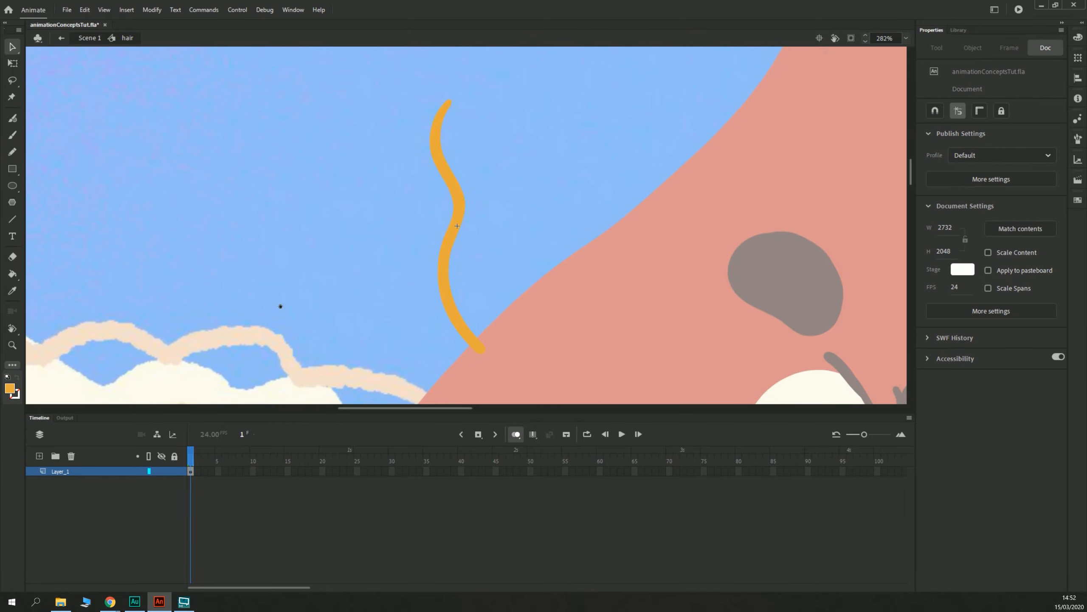
pyautogui.moveTo(280, 306); pyautogui.dragTo(270, 305)
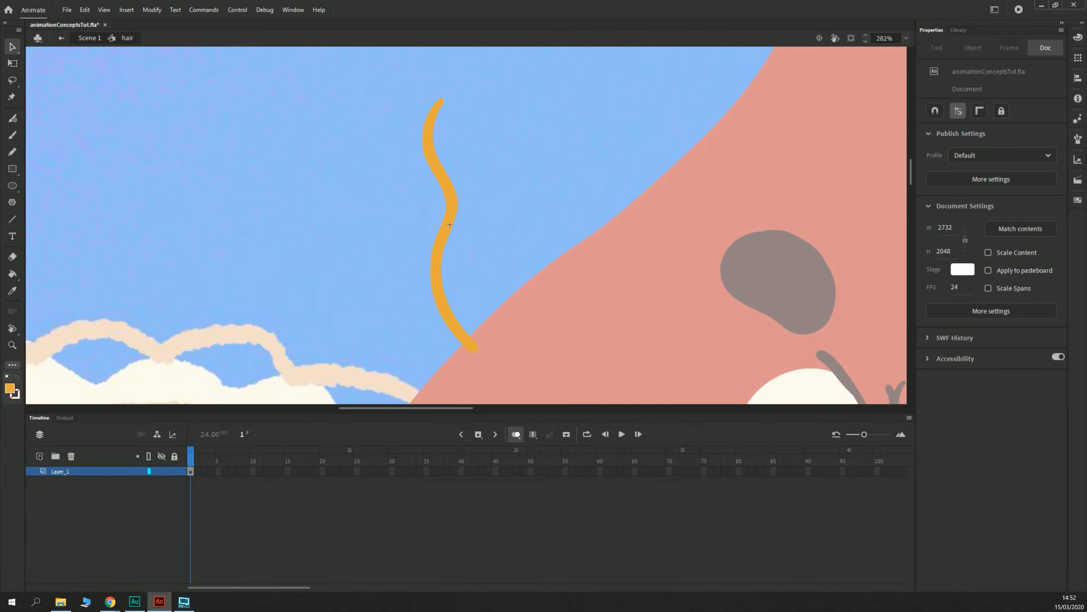
pyautogui.click(39, 456)
pyautogui.moveTo(59, 473); pyautogui.dragTo(73, 511)
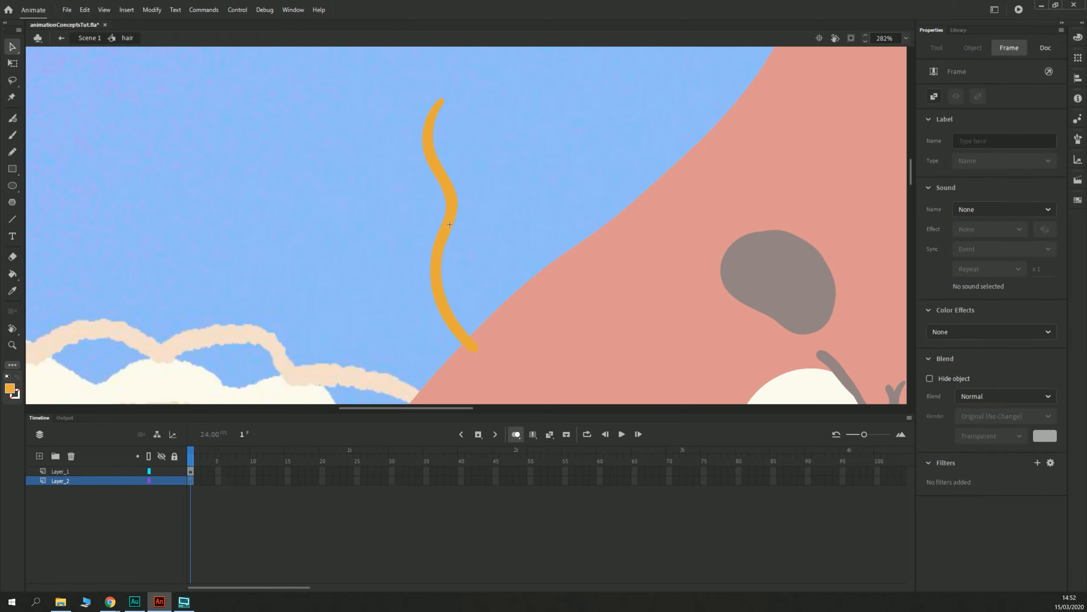
pyautogui.moveTo(224, 480); pyautogui.dragTo(324, 471)
pyautogui.press('F5')
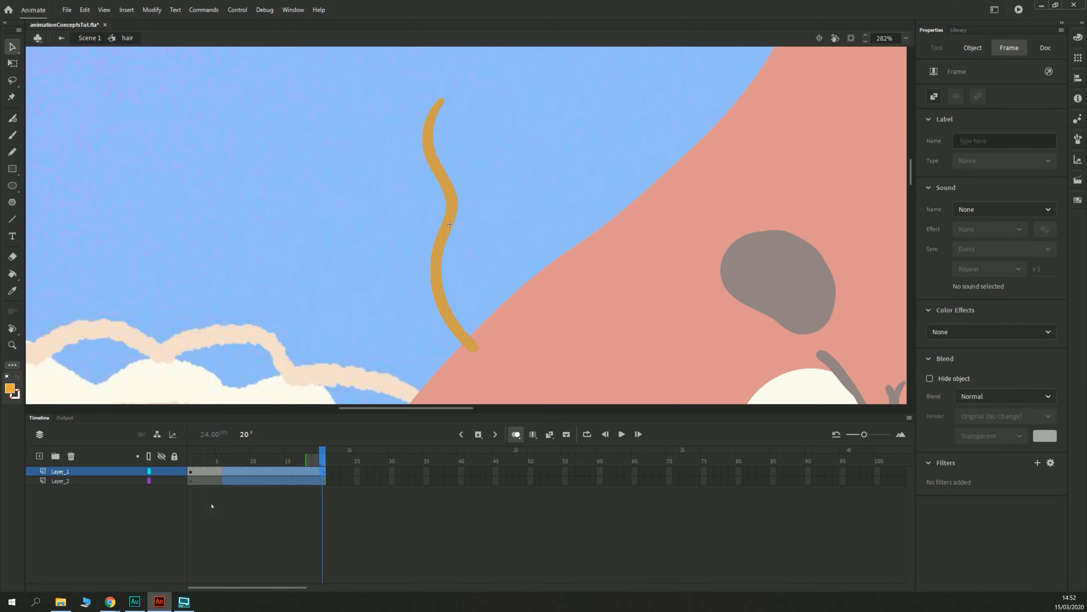
pyautogui.click(212, 506)
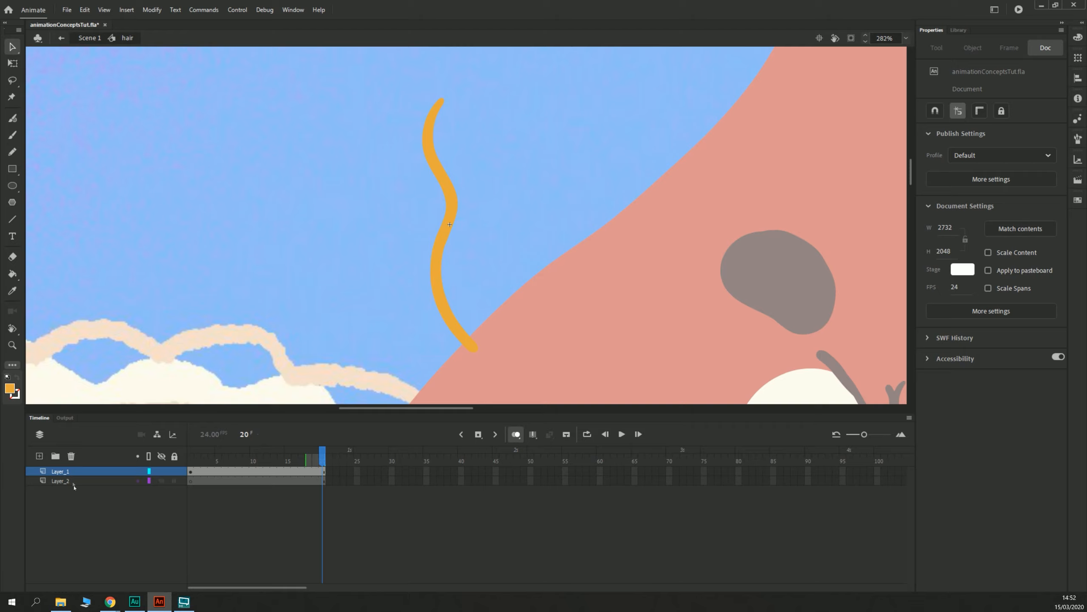
pyautogui.moveTo(73, 486); pyautogui.dragTo(68, 502)
pyautogui.click(73, 511)
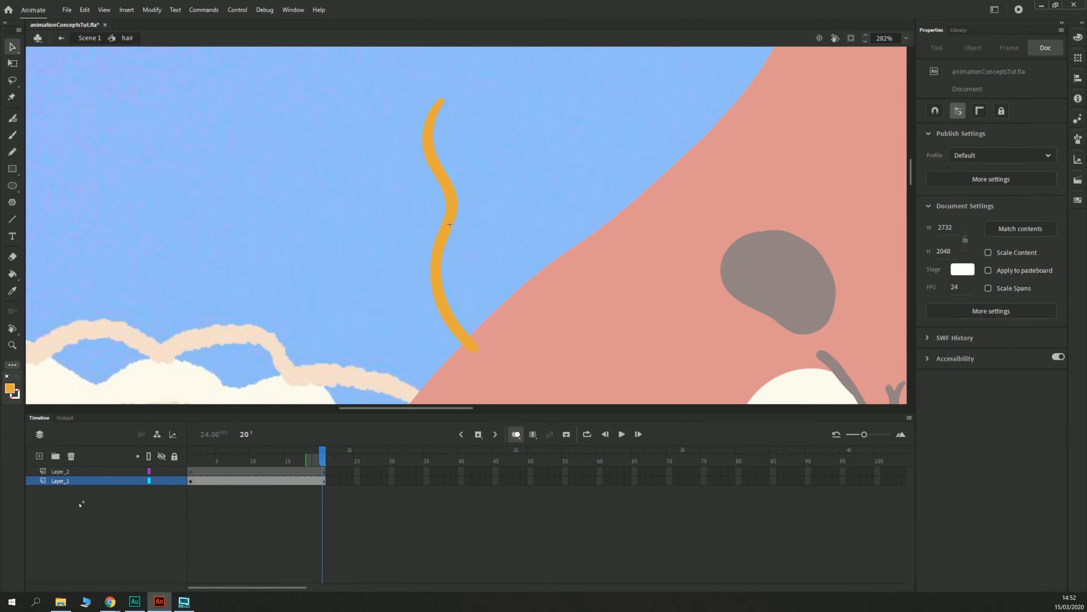
# Step: Add another layer directly above the original strand's layer, and lock the original layer and show it as outlines
pyautogui.click(191, 480)
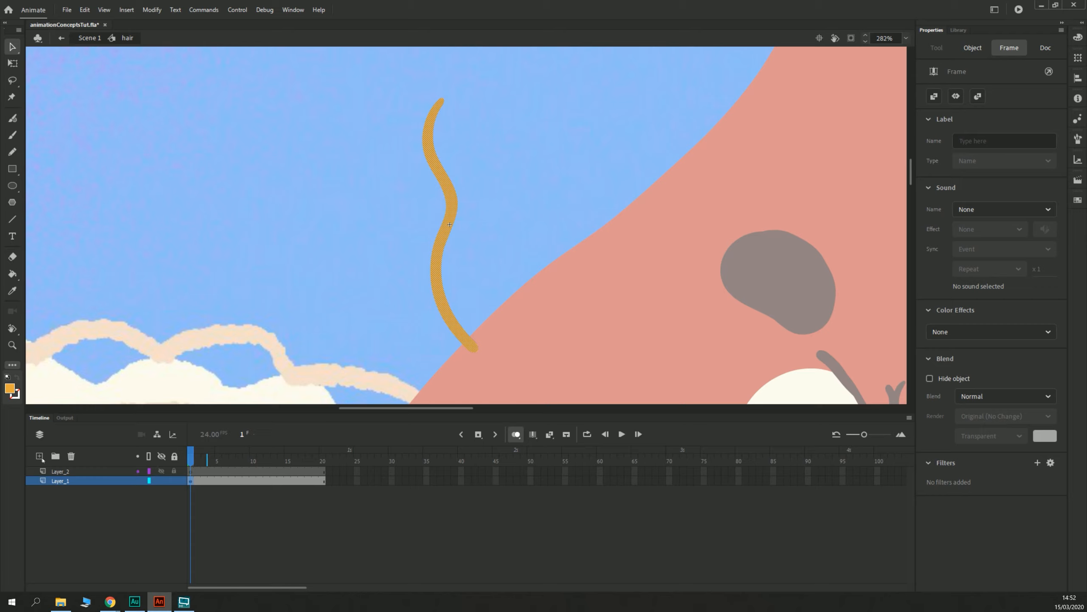
pyautogui.click(41, 457)
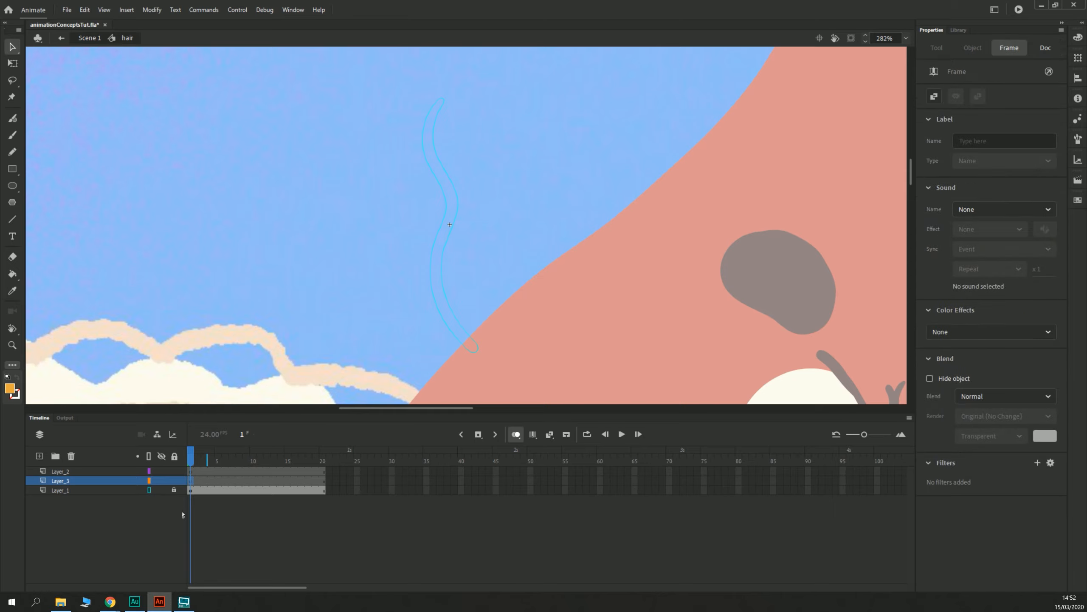
# Step: Draw an opposite-curving orange strand over the outlined original on the new layer with the Fluid Brush
pyautogui.press('b')
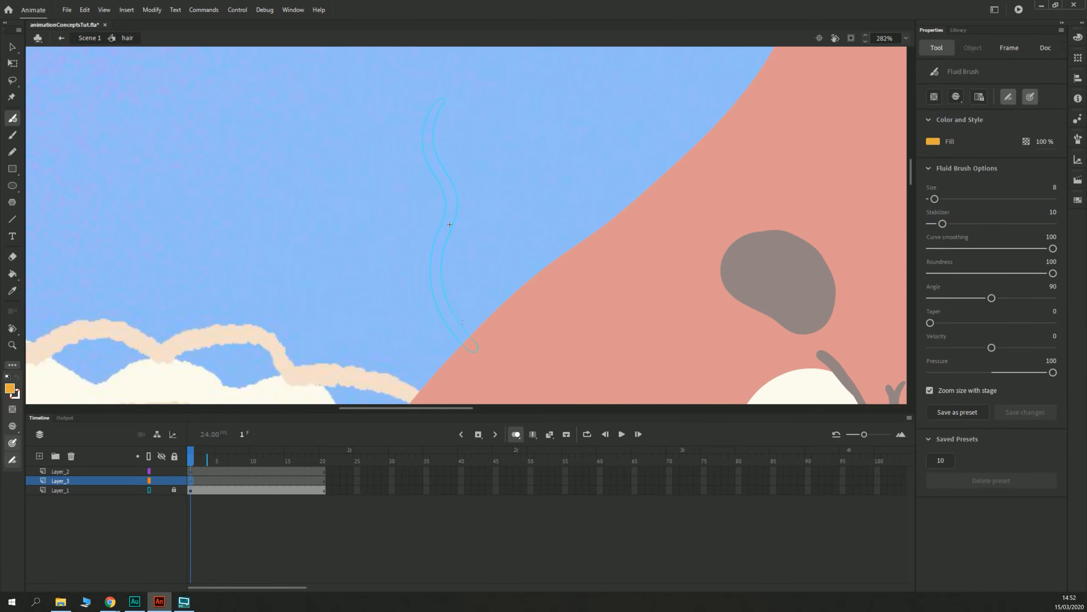
pyautogui.moveTo(471, 341); pyautogui.dragTo(458, 335)
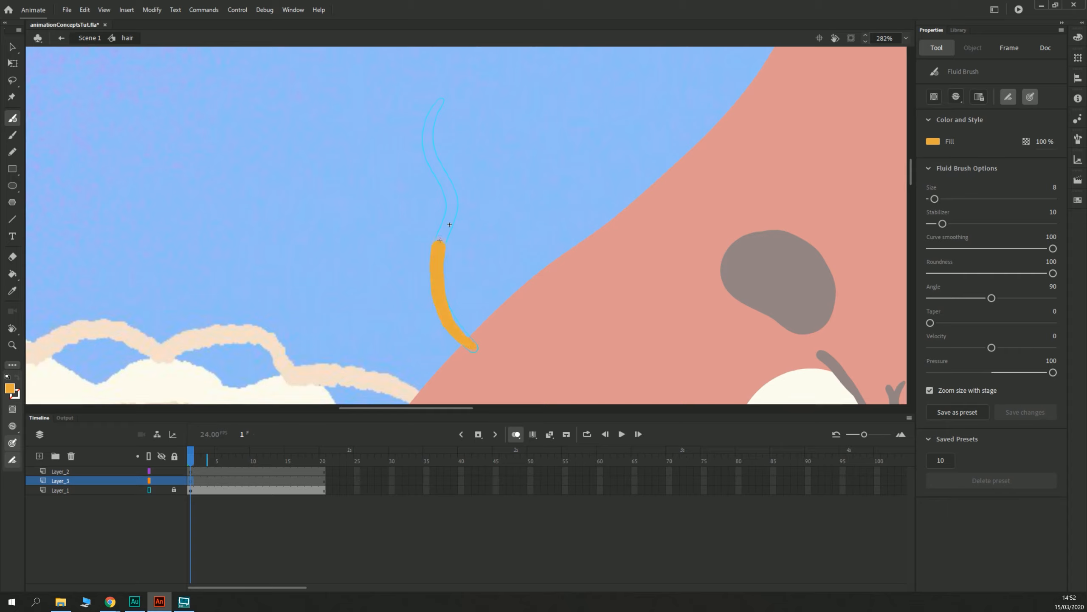
pyautogui.moveTo(423, 119); pyautogui.dragTo(434, 102)
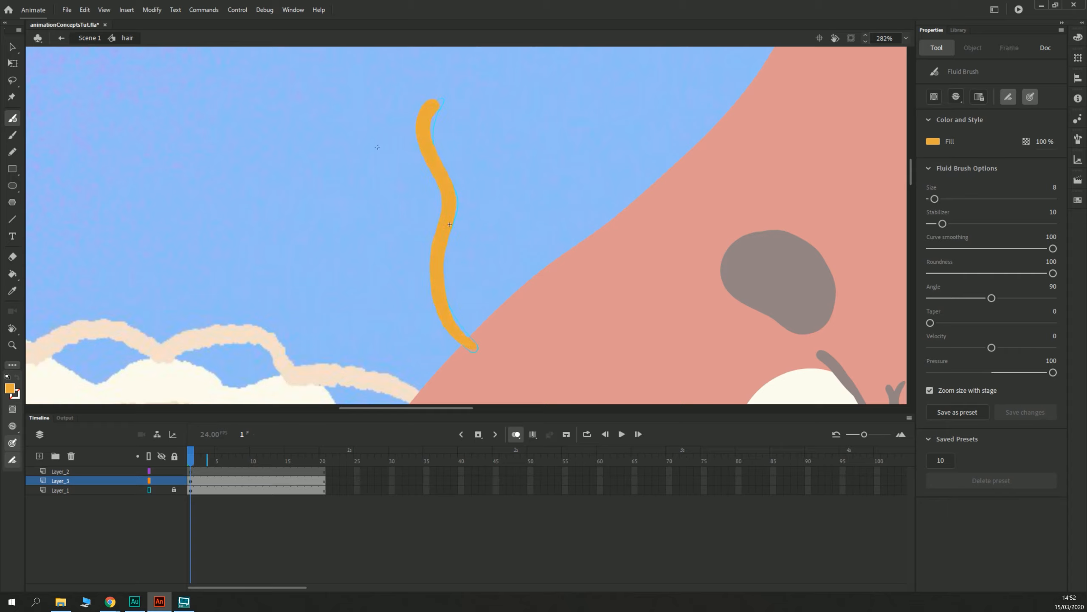
pyautogui.hotkey('ctrl', 'z')
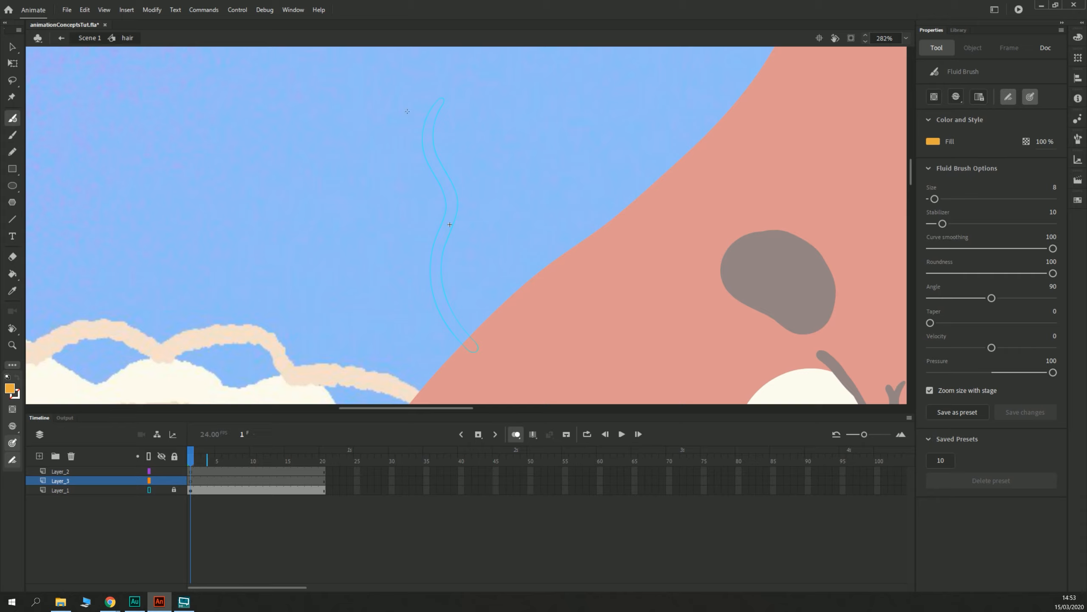
pyautogui.moveTo(401, 106); pyautogui.dragTo(425, 116)
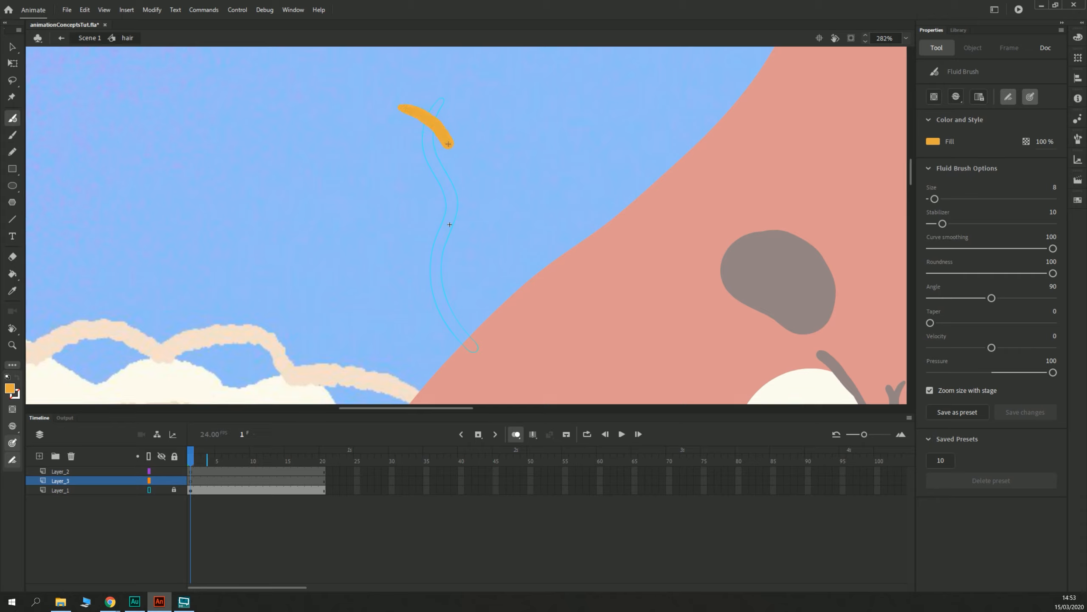
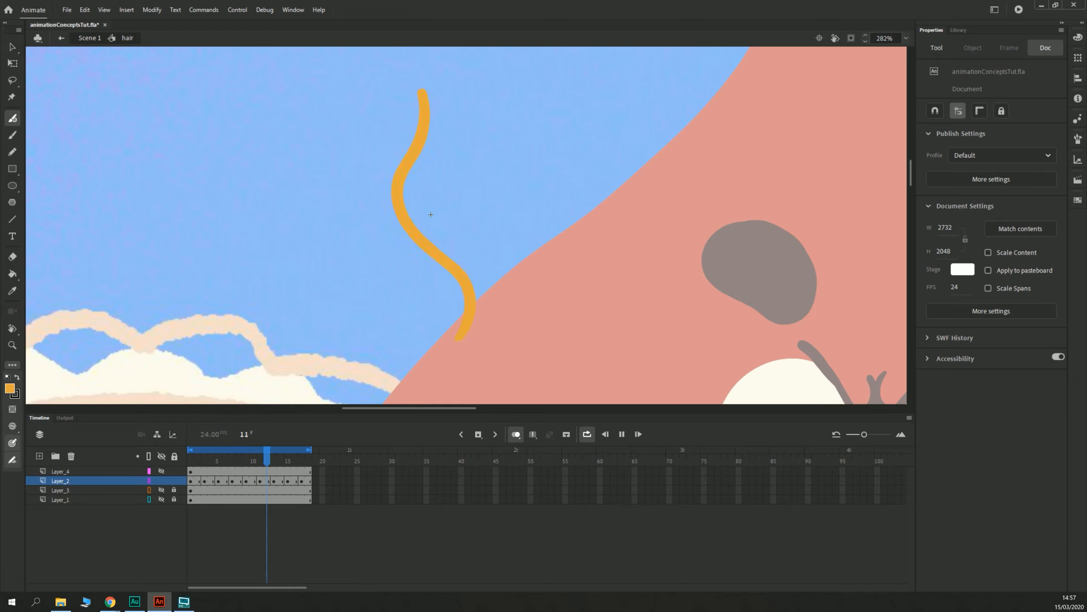
# Step: Stop the hair playback and return from the hair symbol to Scene 1
pyautogui.press('Return')
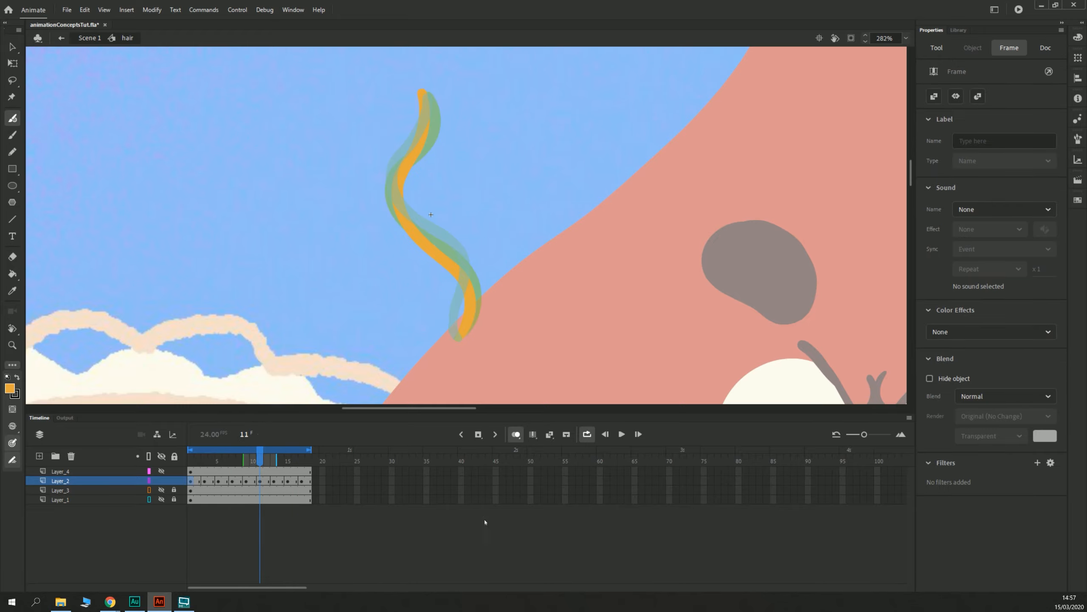
pyautogui.hotkey('ctrl', '-')
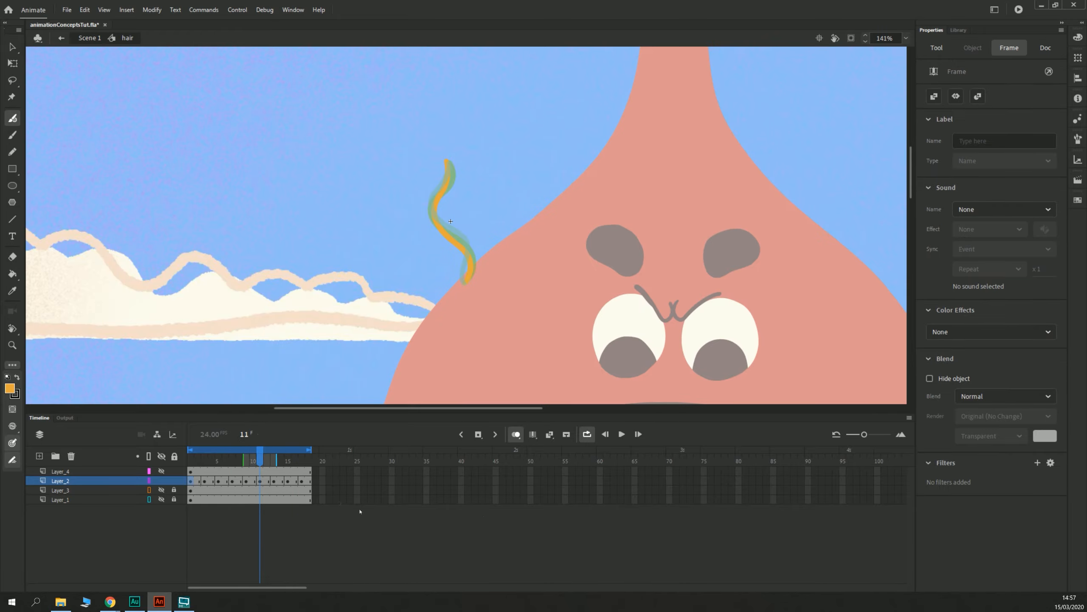
pyautogui.click(11, 47)
pyautogui.click(87, 38)
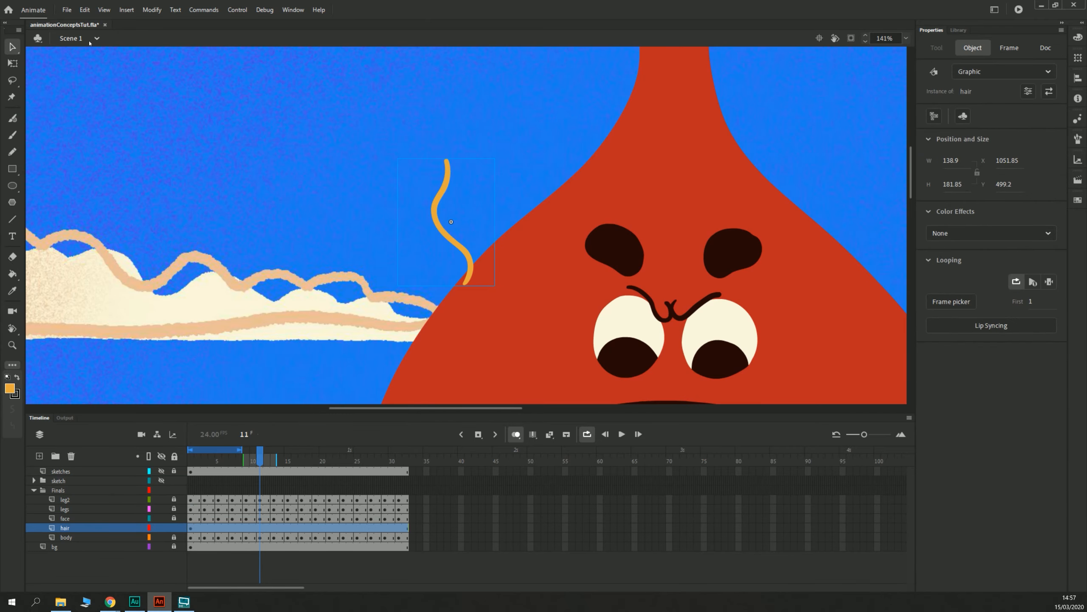
# Step: Move the hair instance's transformation point to the strand's root and paste a copy of the instance beside it
pyautogui.click(12, 63)
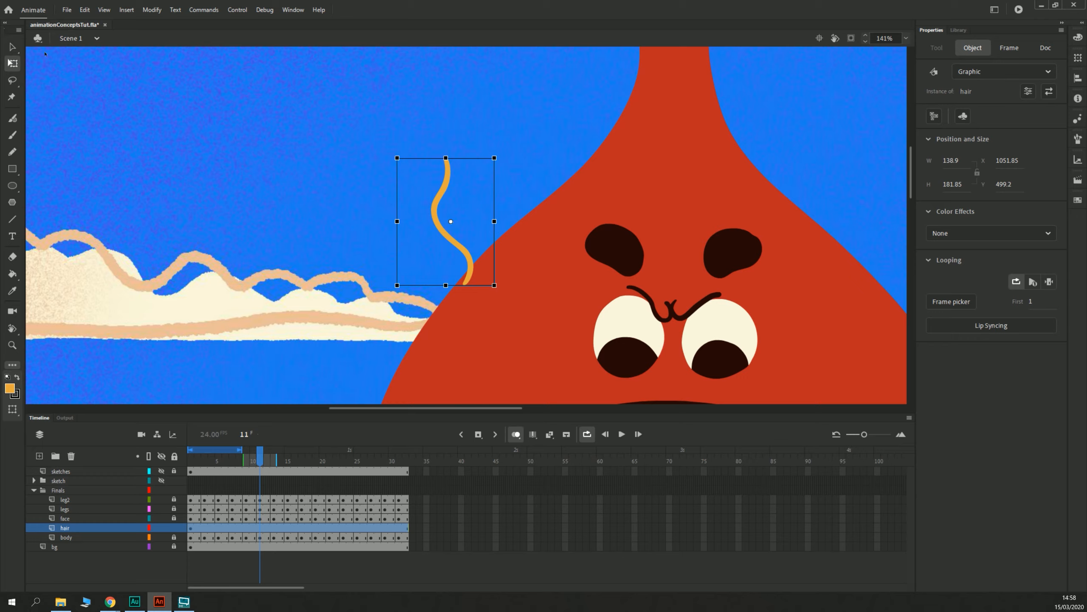
pyautogui.moveTo(451, 222); pyautogui.dragTo(465, 283)
pyautogui.moveTo(394, 156)
pyautogui.mouseDown()
pyautogui.moveTo(340, 195)
pyautogui.moveTo(351, 205)
pyautogui.moveTo(401, 137)
pyautogui.mouseUp()
pyautogui.hotkey('ctrl', 'z')
pyautogui.hotkey('ctrl', 'v')
pyautogui.click(215, 202)
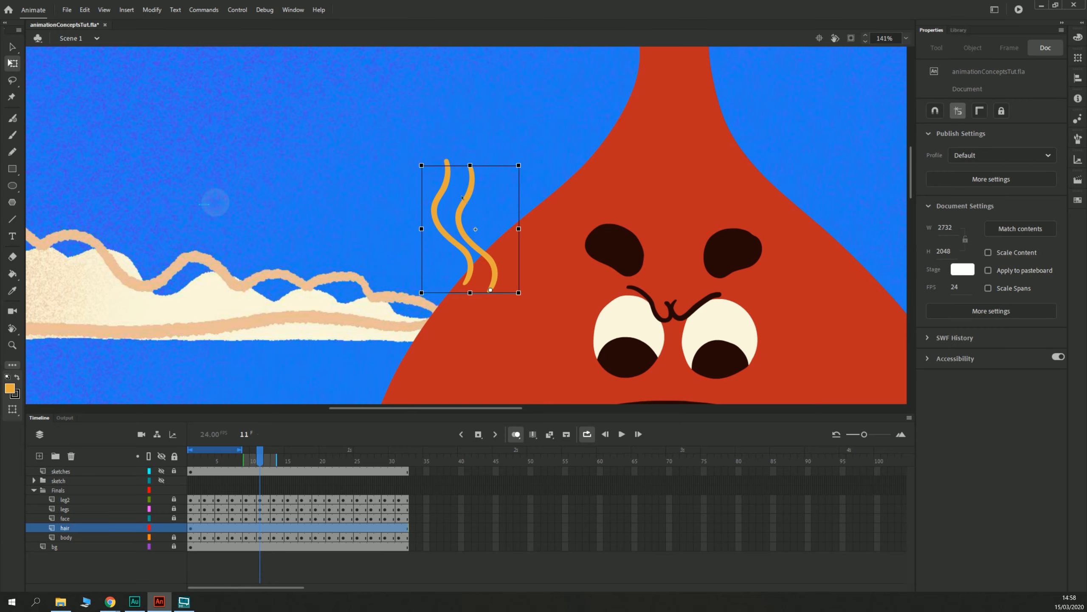
# Step: Place and rotate copies of the hair instance along the head's left edge to form a tuft of three strands
pyautogui.moveTo(405, 189); pyautogui.dragTo(435, 173)
pyautogui.click(484, 185)
pyautogui.press('Right')
pyautogui.press('Right')
pyautogui.press('Right')
pyautogui.press('Right')
pyautogui.press('Right')
pyautogui.press('Right')
pyautogui.press('Right')
pyautogui.moveTo(398, 236); pyautogui.dragTo(406, 236)
pyautogui.press('Right')
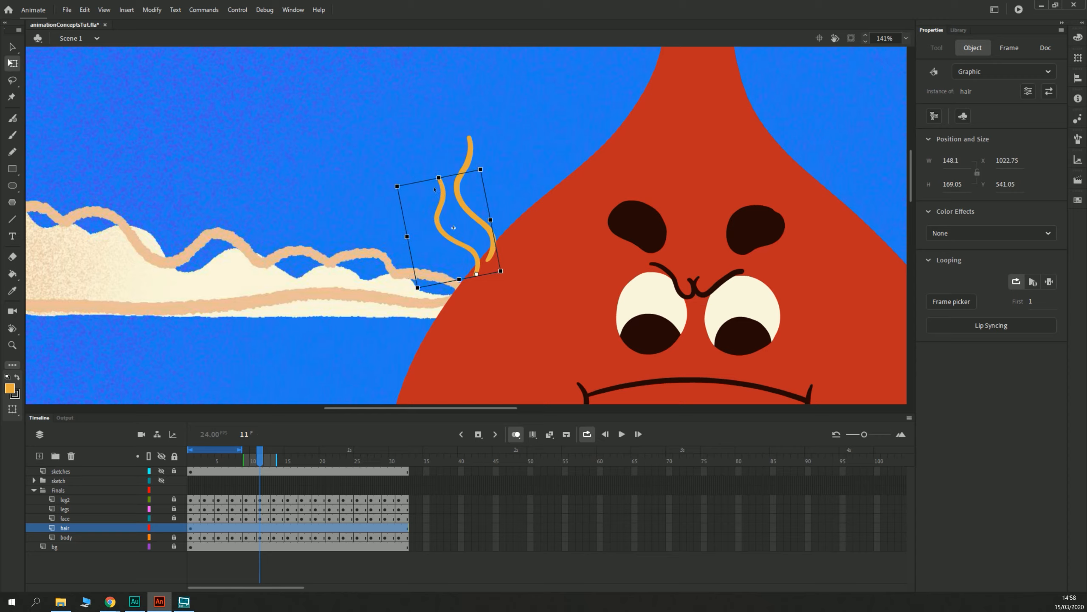
pyautogui.moveTo(441, 175)
pyautogui.mouseDown()
pyautogui.moveTo(452, 182)
pyautogui.moveTo(430, 174)
pyautogui.mouseUp()
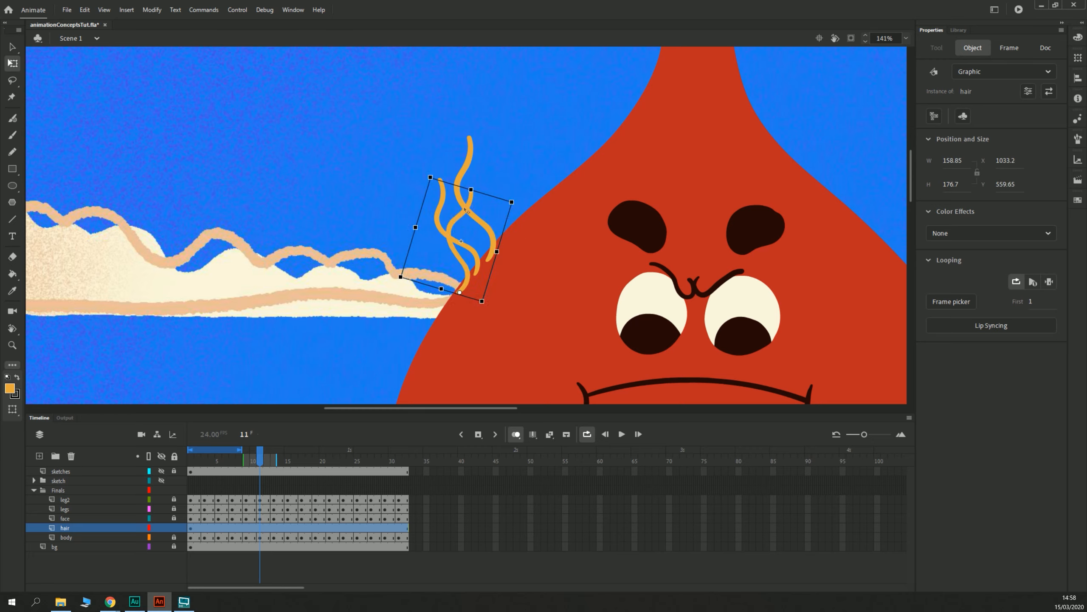
pyautogui.click(465, 172)
# Step: Turn off looping and play the scene from frame 1 to check the motion of the hair strands
pyautogui.press('Return')
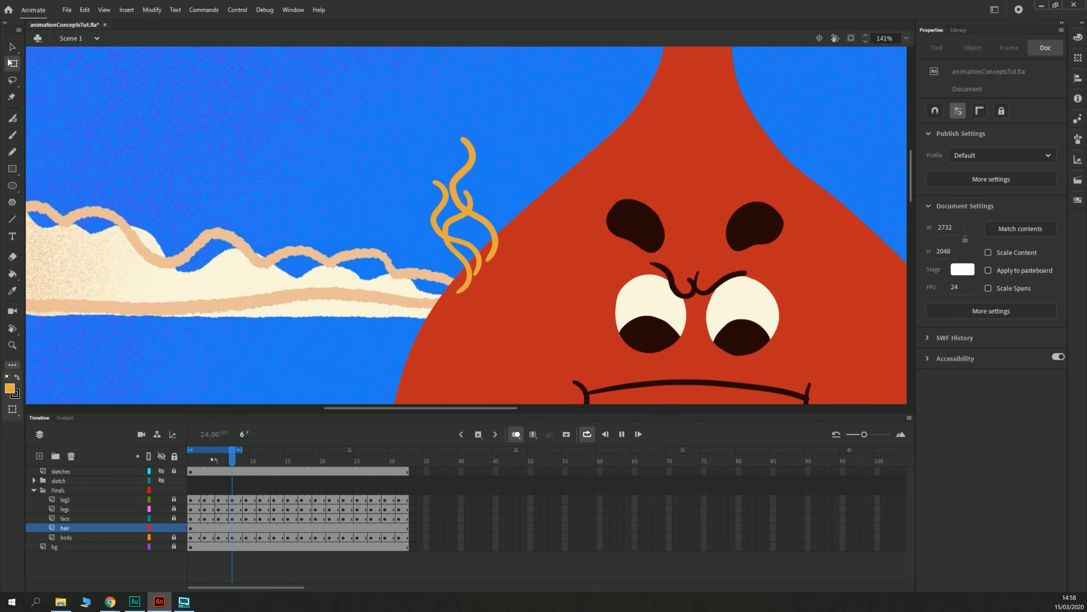
pyautogui.press('Return')
pyautogui.click(580, 434)
pyautogui.click(192, 471)
pyautogui.press('Return')
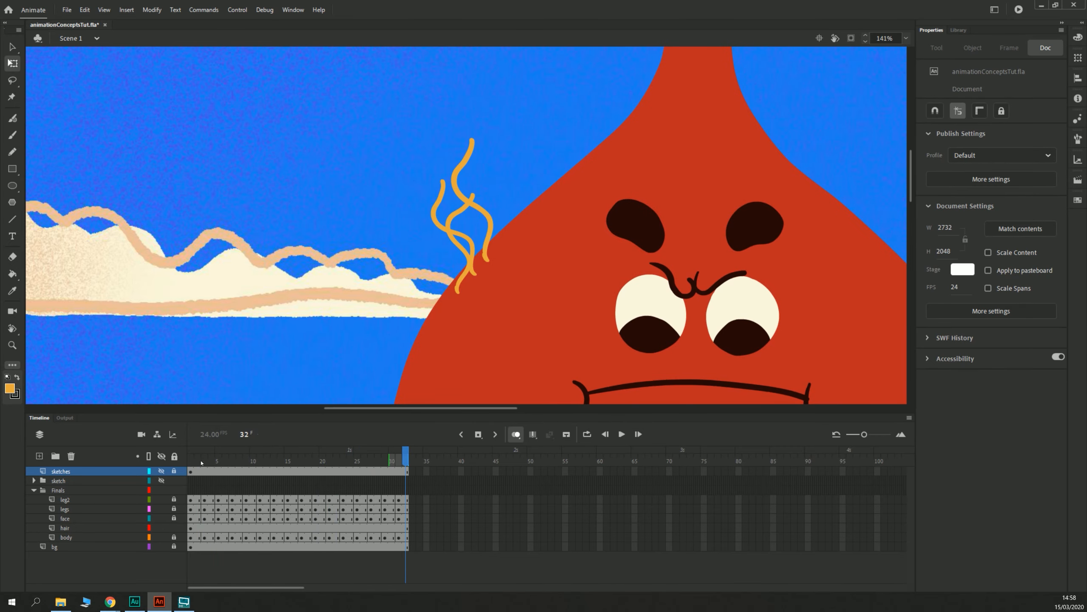
# Step: Open the hair symbol and remove frame 2, the hold after the first strand drawing, from Layer_2
pyautogui.doubleClick(448, 185)
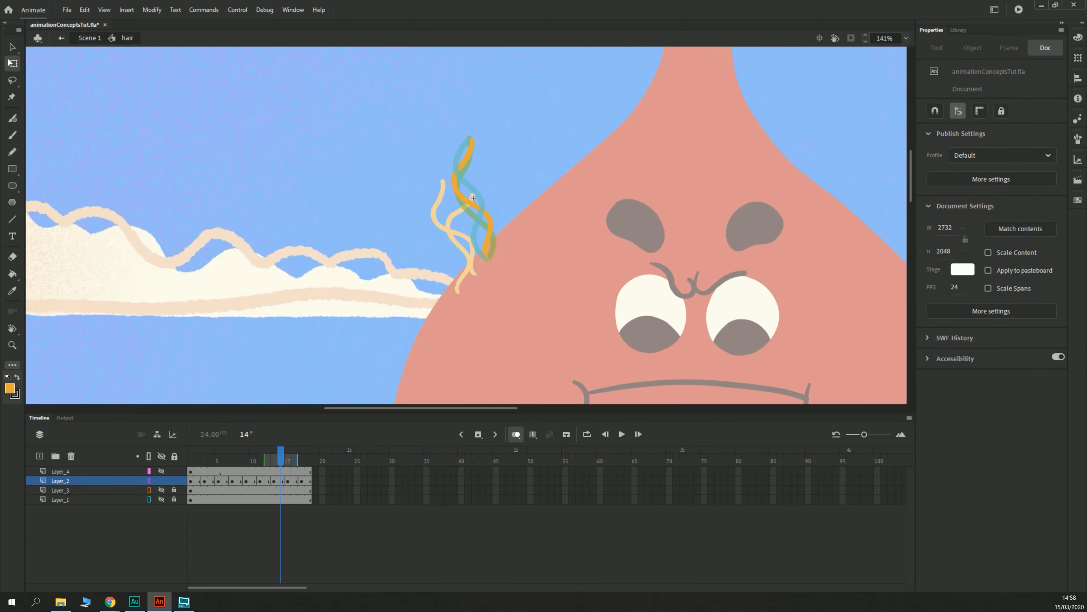
pyautogui.click(198, 482)
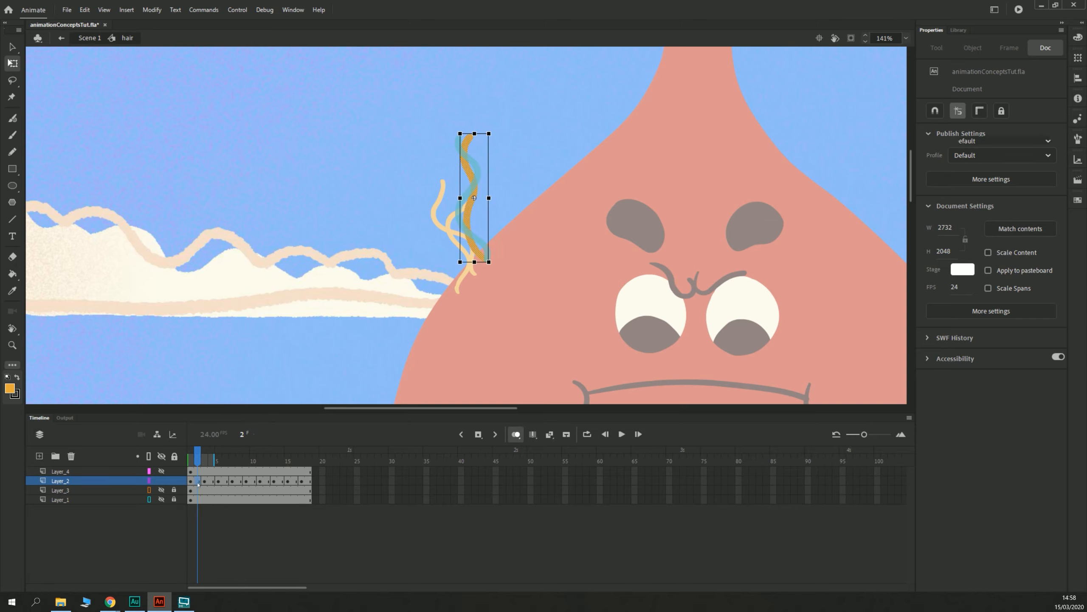
pyautogui.rightClick(199, 482)
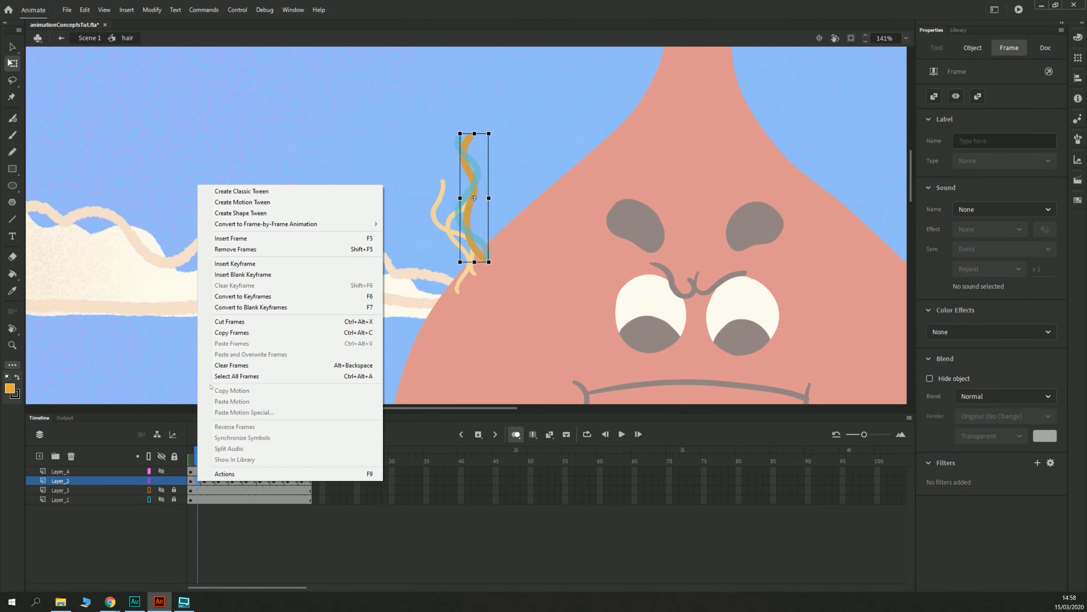
pyautogui.click(216, 250)
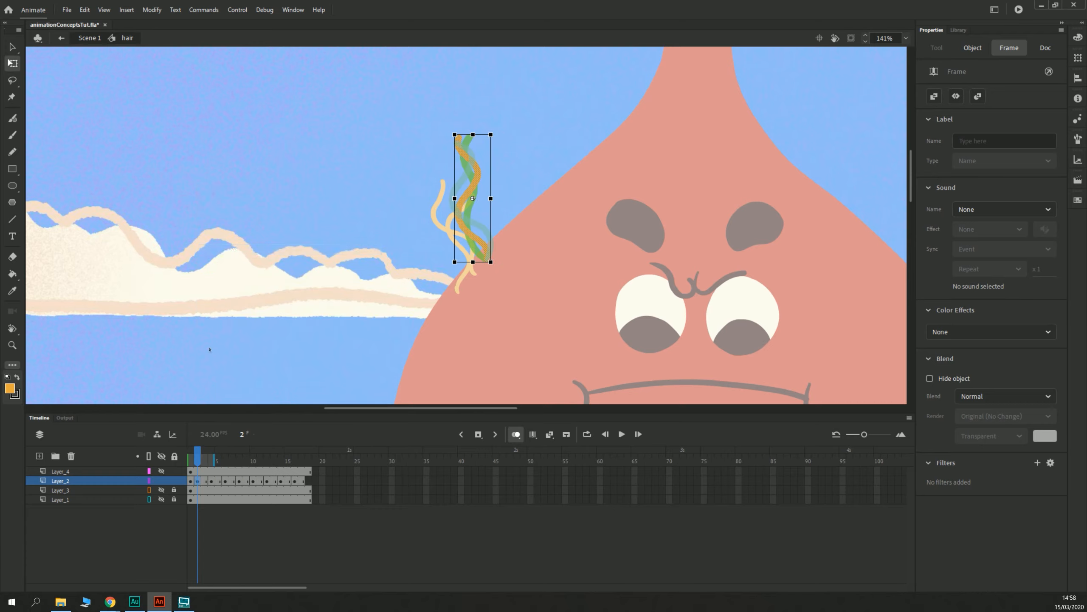
# Step: Remove the remaining held frames on Layer_2 so that each strand drawing lasts one frame
pyautogui.click(205, 482)
pyautogui.hotkey('shift', 'F5')
pyautogui.click(213, 481)
pyautogui.hotkey('shift', 'F5')
pyautogui.click(219, 481)
pyautogui.hotkey('shift', 'F5')
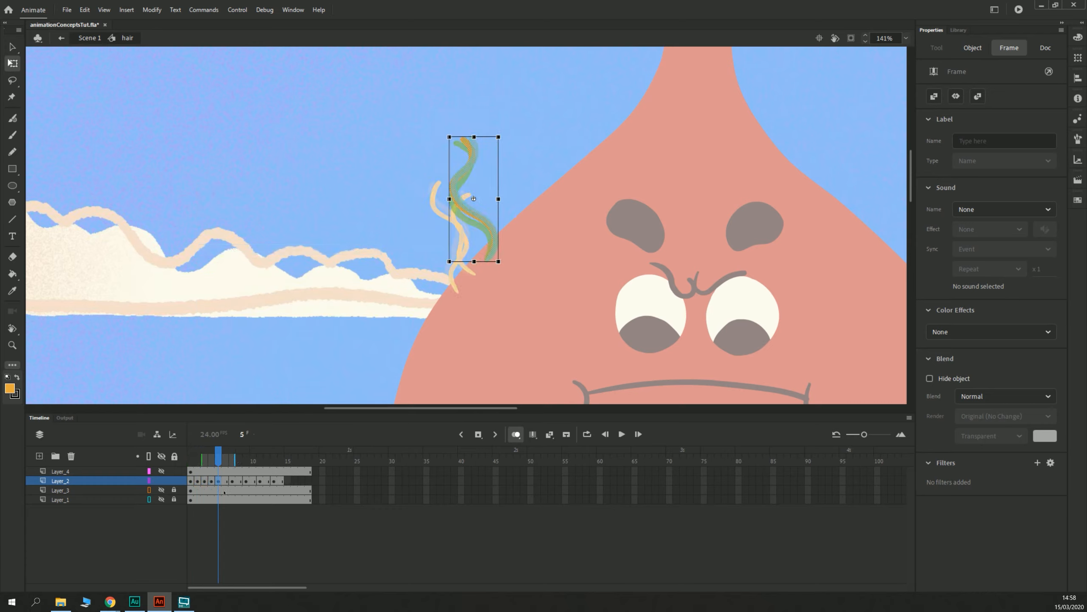
pyautogui.click(231, 491)
pyautogui.hotkey('shift', 'F5')
pyautogui.click(237, 490)
pyautogui.hotkey('shift', 'F5')
pyautogui.click(244, 491)
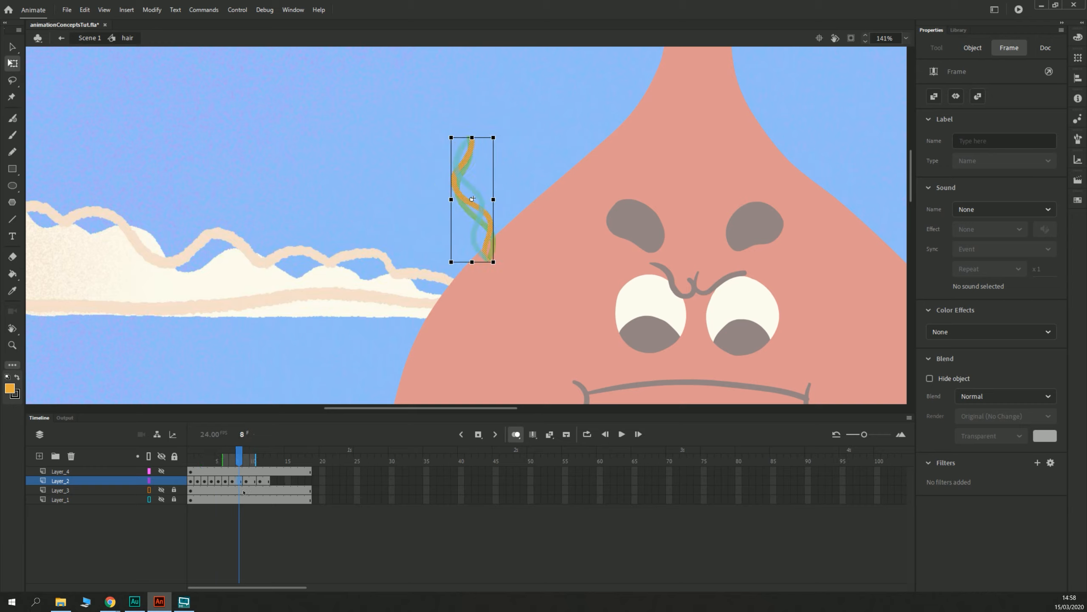
pyautogui.hotkey('shift', 'F5')
pyautogui.click(246, 493)
pyautogui.hotkey('shift', 'F5')
pyautogui.click(250, 510)
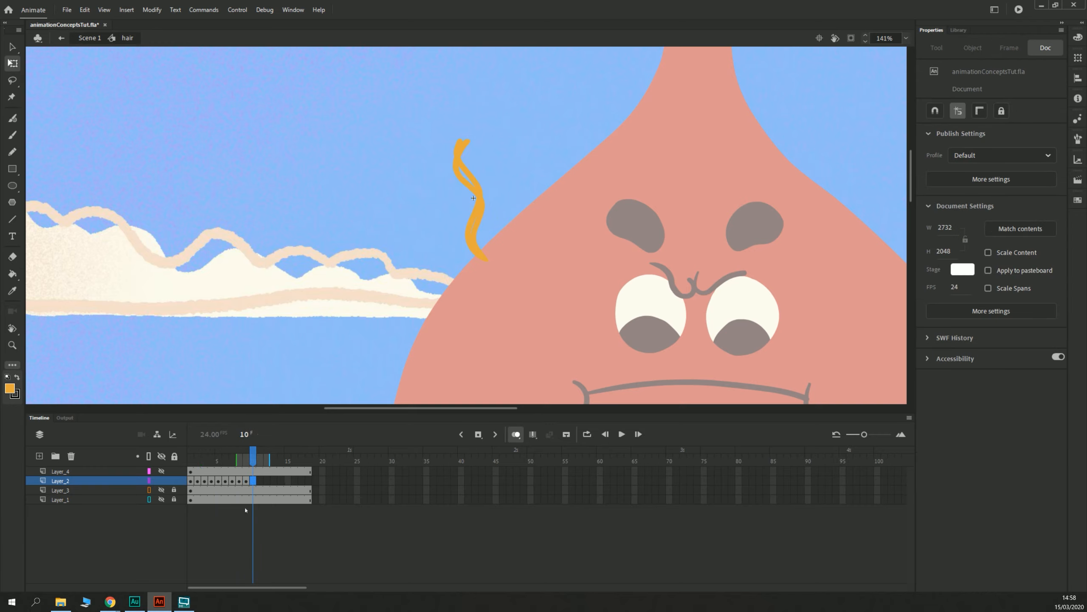
# Step: Play the shortened hair animation inside the symbol, and return to Scene 1 to replay it from frame 1
pyautogui.press('Return')
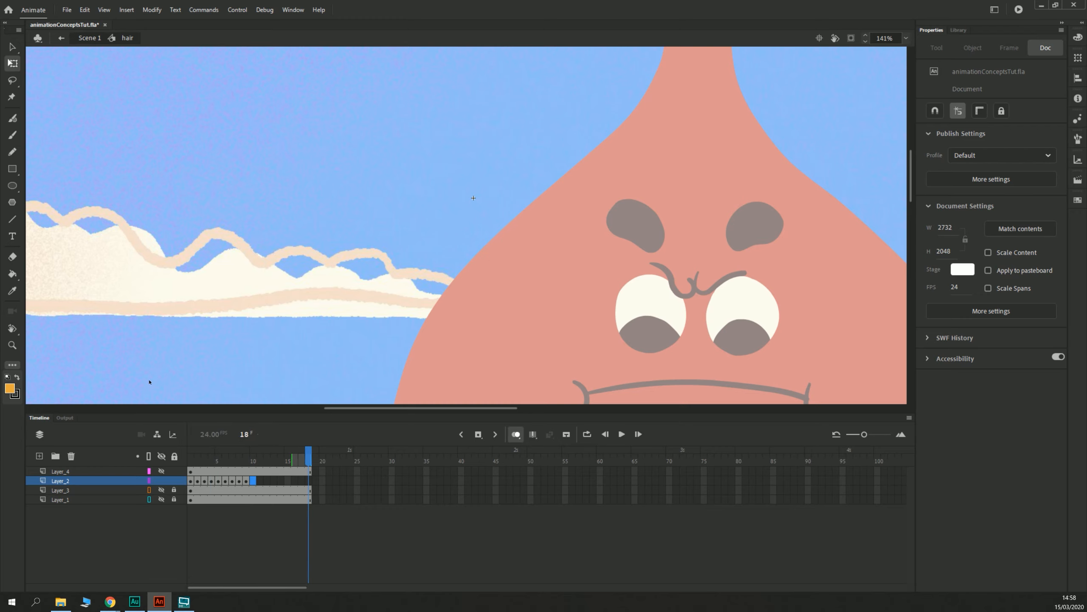
pyautogui.doubleClick(172, 113)
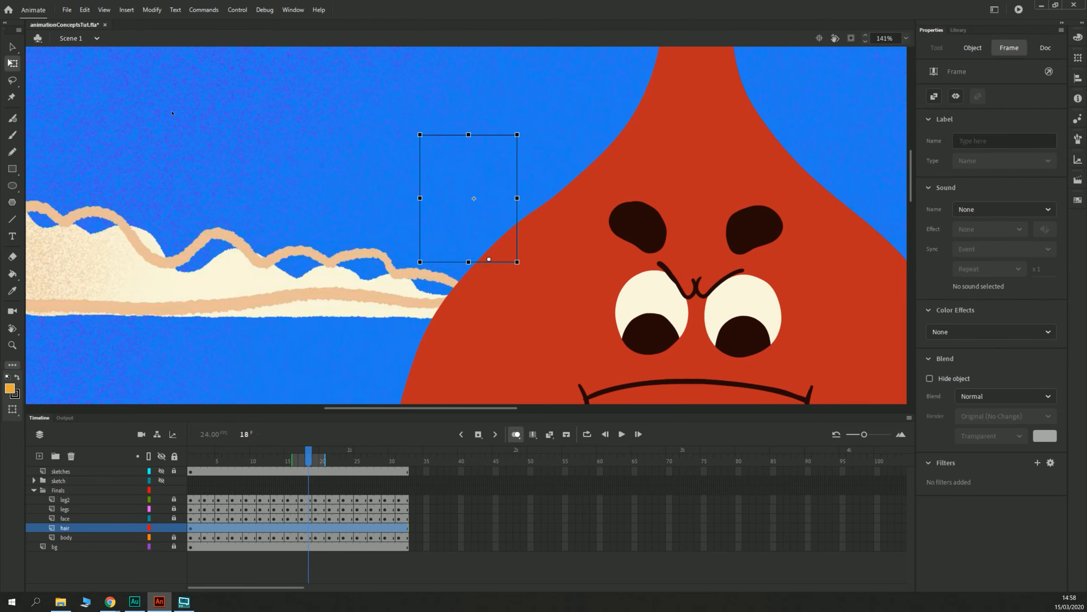
pyautogui.click(192, 473)
pyautogui.press('Return')
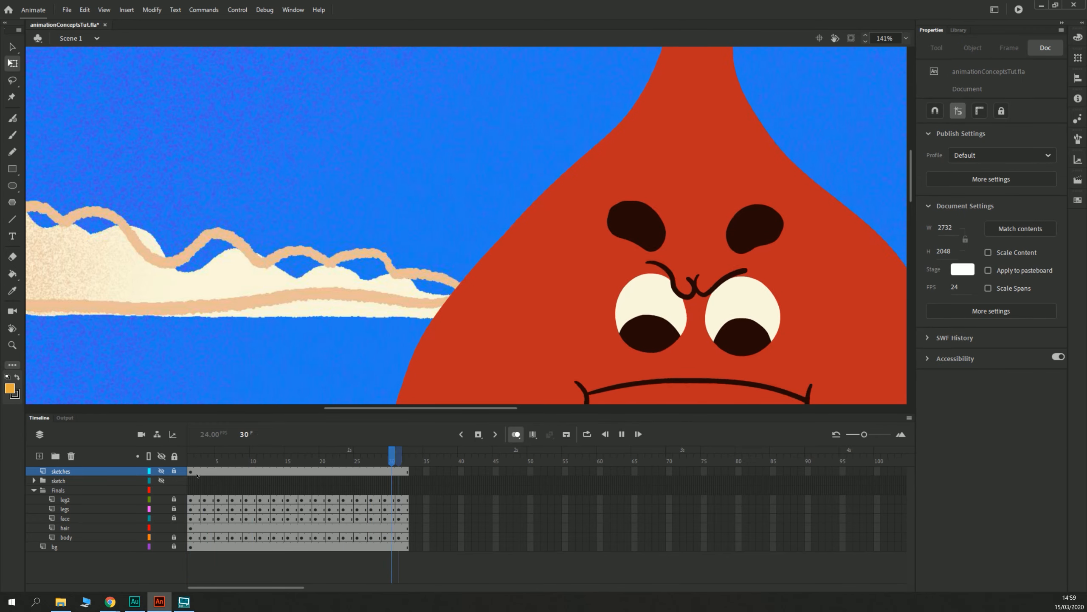
pyautogui.click(204, 528)
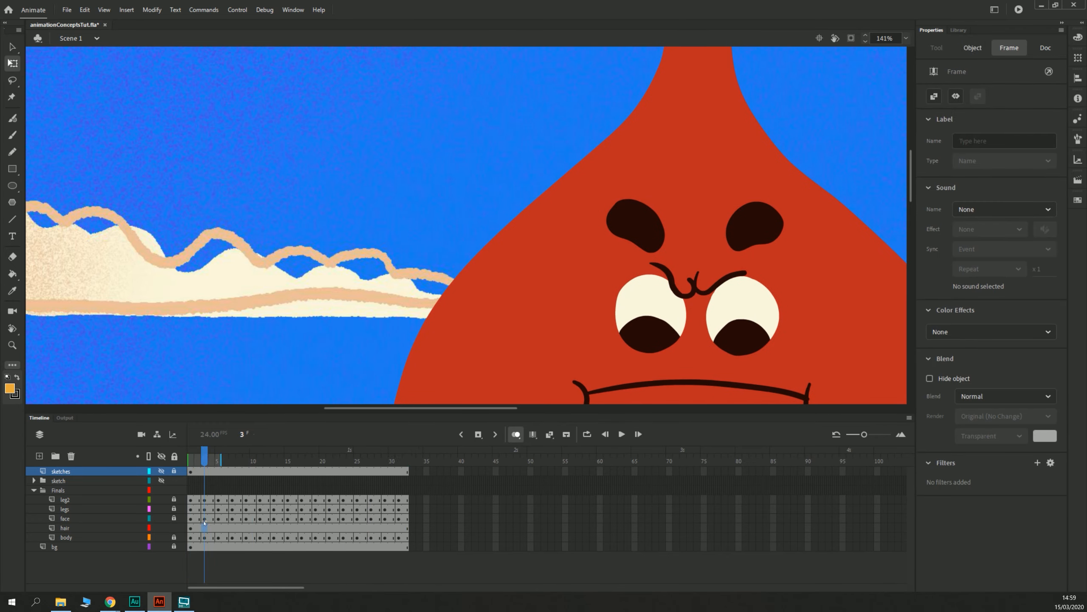
# Step: Open the hair symbol and remove the surplus frames from frame 10 onward on all four layers
pyautogui.doubleClick(434, 222)
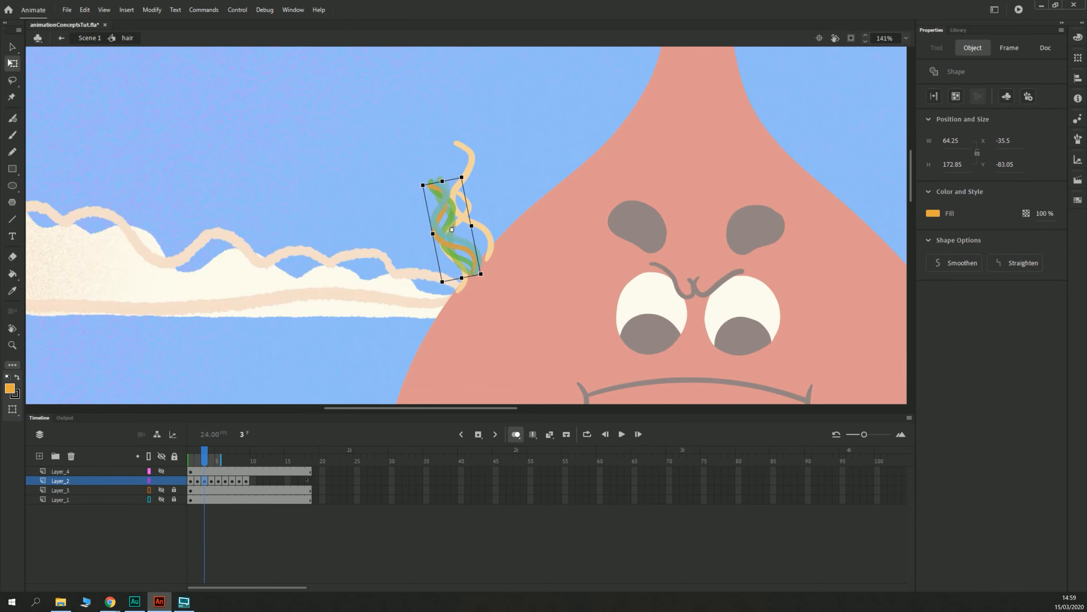
pyautogui.click(254, 465)
pyautogui.click(256, 470)
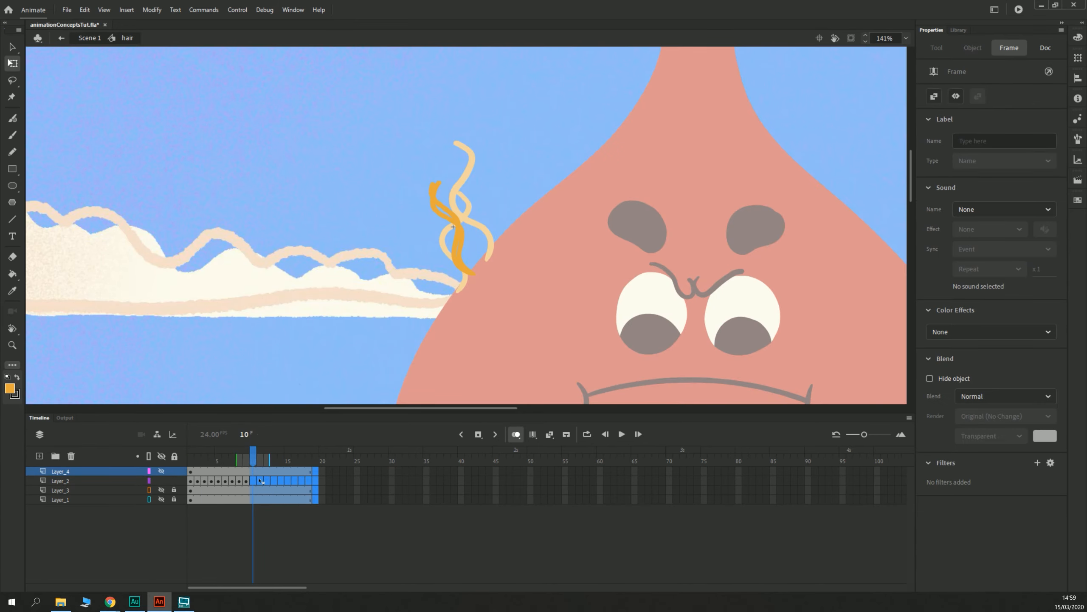
pyautogui.hotkey('shift', 'F5')
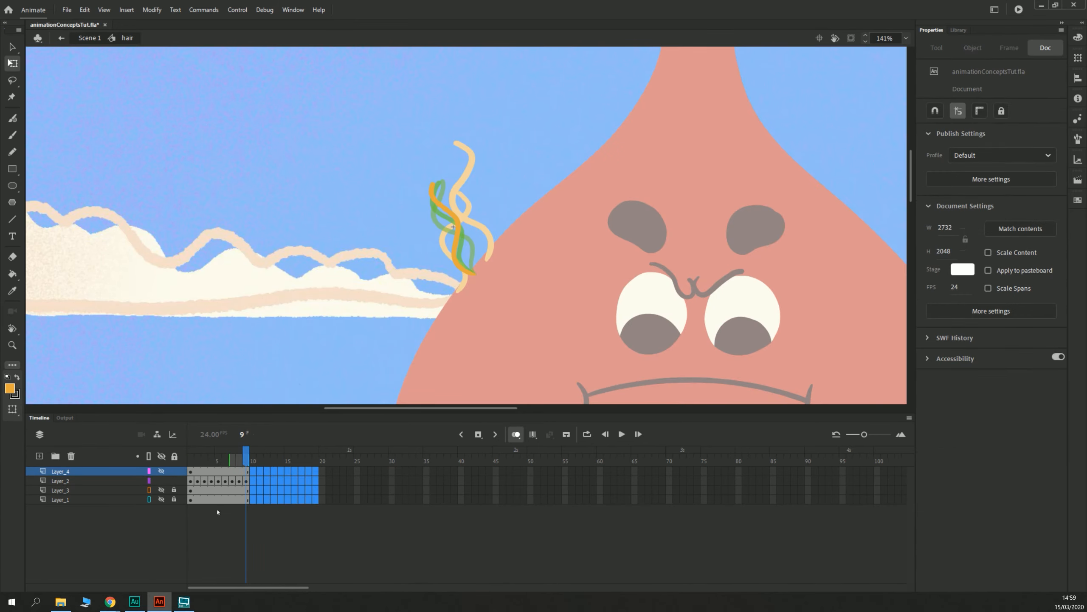
pyautogui.hotkey('ctrl', 'z')
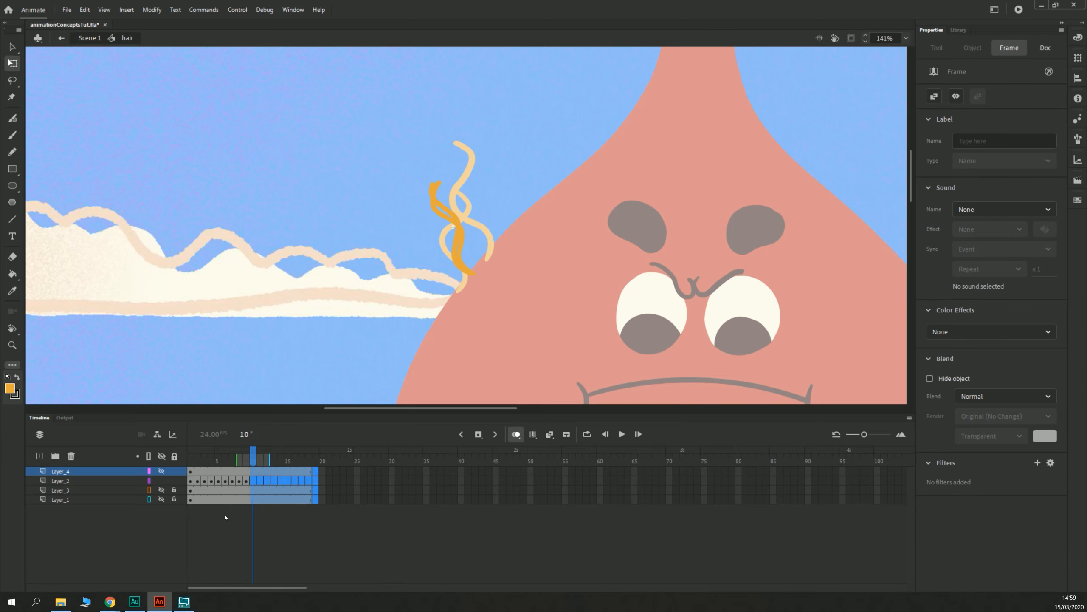
pyautogui.hotkey('shift', 'F5')
# Step: Return to Scene 1 and play the scene from frame 1 to check the hair motion against the whole character
pyautogui.click(87, 38)
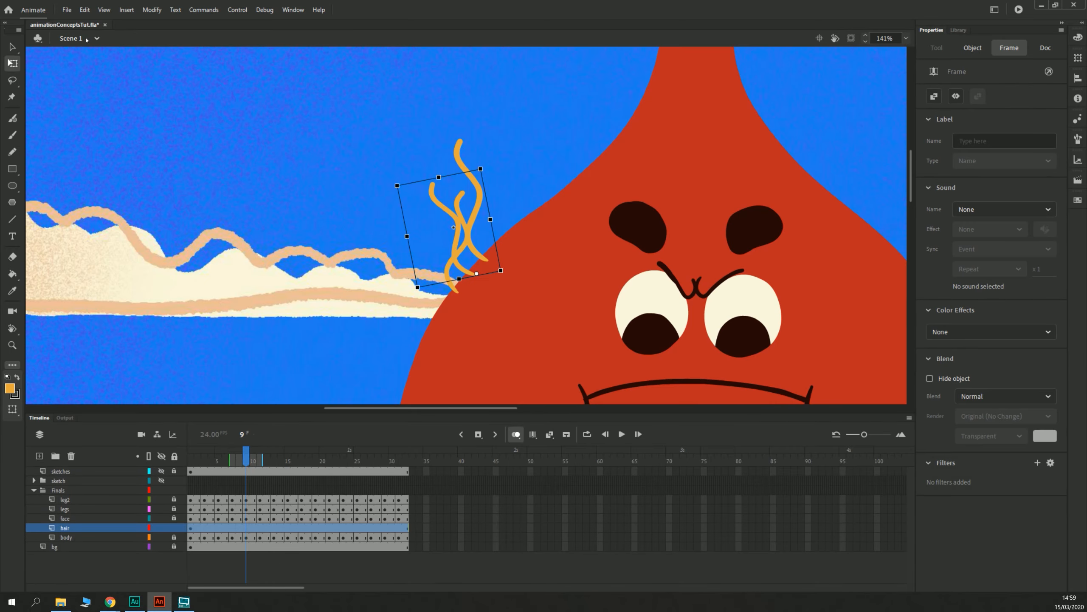
pyautogui.click(192, 471)
pyautogui.press('Return')
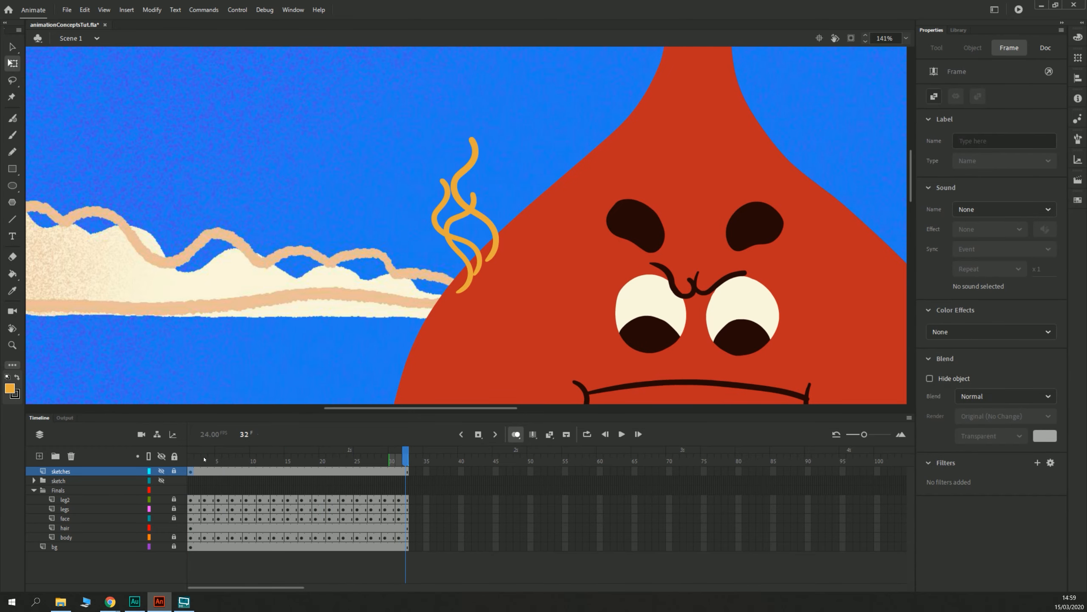
pyautogui.hotkey('ctrl', '-')
pyautogui.scroll(-3, 195, 220)
pyautogui.press('Return')
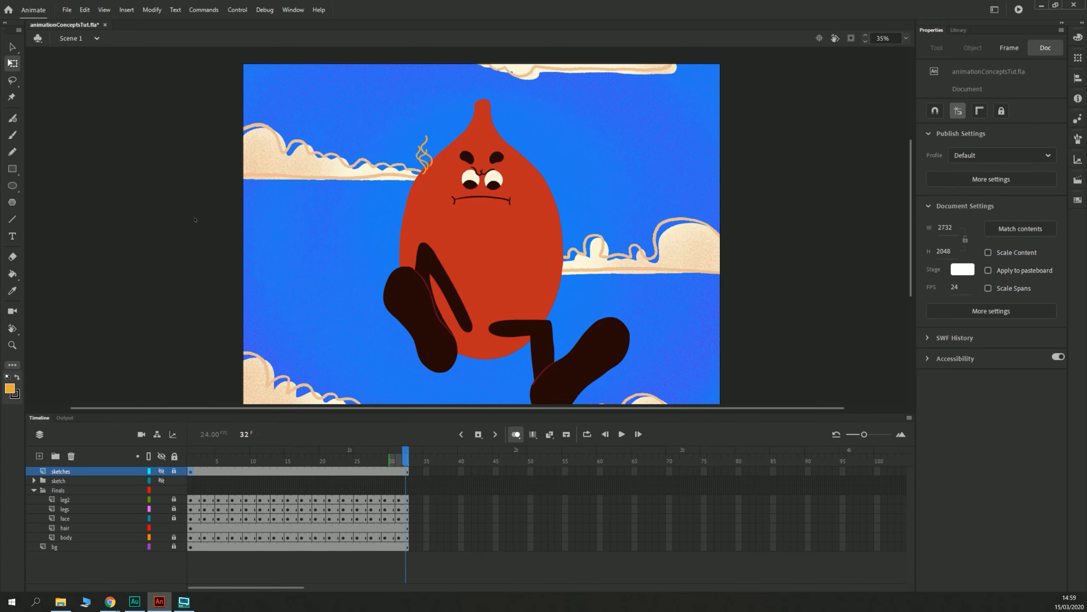
# Step: Rotate and reposition the lowest hair strand on the left side of the head so it fans out alongside the others
pyautogui.hotkey('ctrl', '=')
pyautogui.hotkey('ctrl', '=')
pyautogui.moveTo(303, 122); pyautogui.dragTo(477, 395)
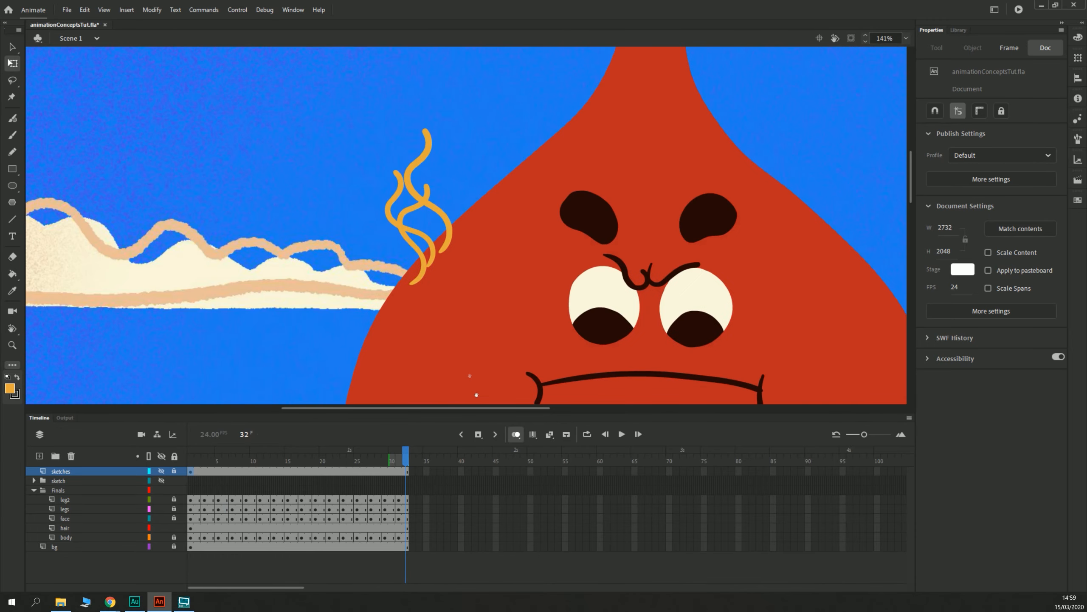
pyautogui.click(406, 239)
pyautogui.moveTo(383, 168); pyautogui.dragTo(360, 194)
pyautogui.moveTo(387, 236); pyautogui.dragTo(381, 236)
# Step: Duplicate the three hair strands together and place the copy over the character's forehead
pyautogui.keyDown('shift'); pyautogui.click(410, 172); pyautogui.keyUp('shift')
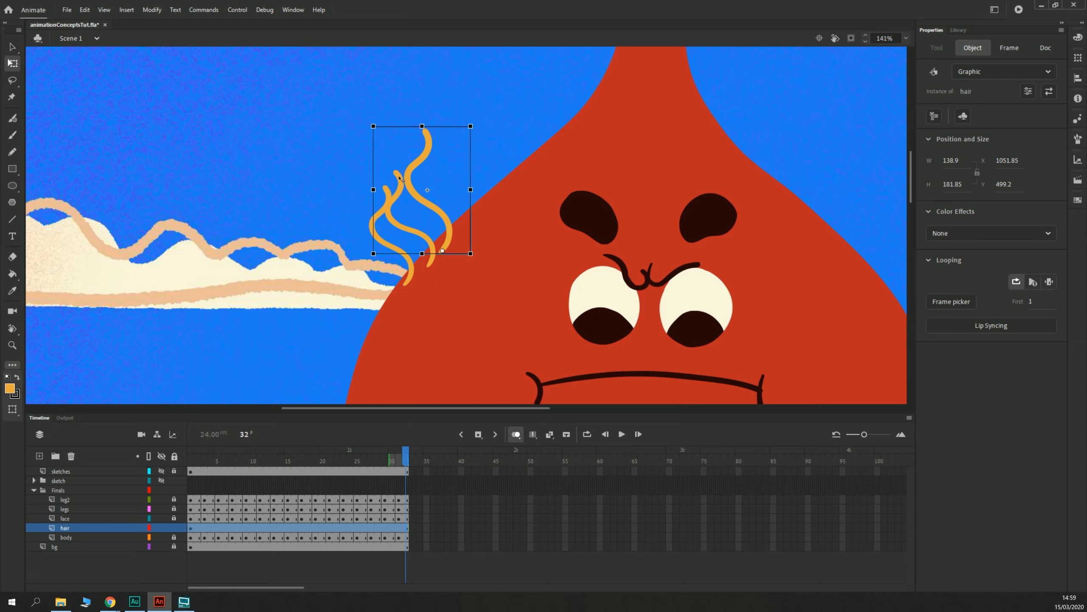
pyautogui.keyDown('shift'); pyautogui.click(373, 230); pyautogui.keyUp('shift')
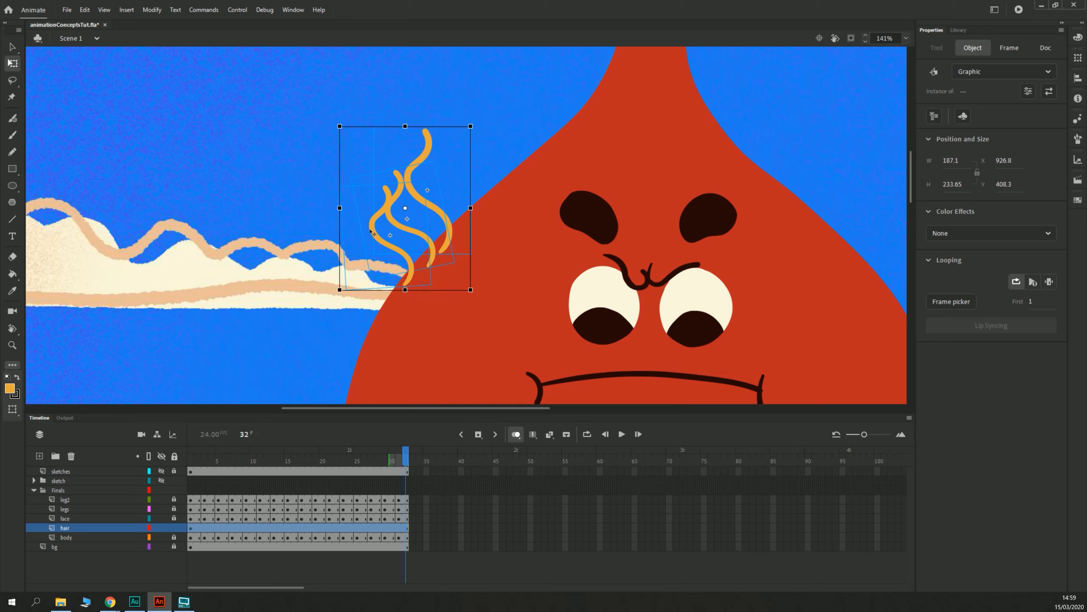
pyautogui.hotkey('ctrl', 'v')
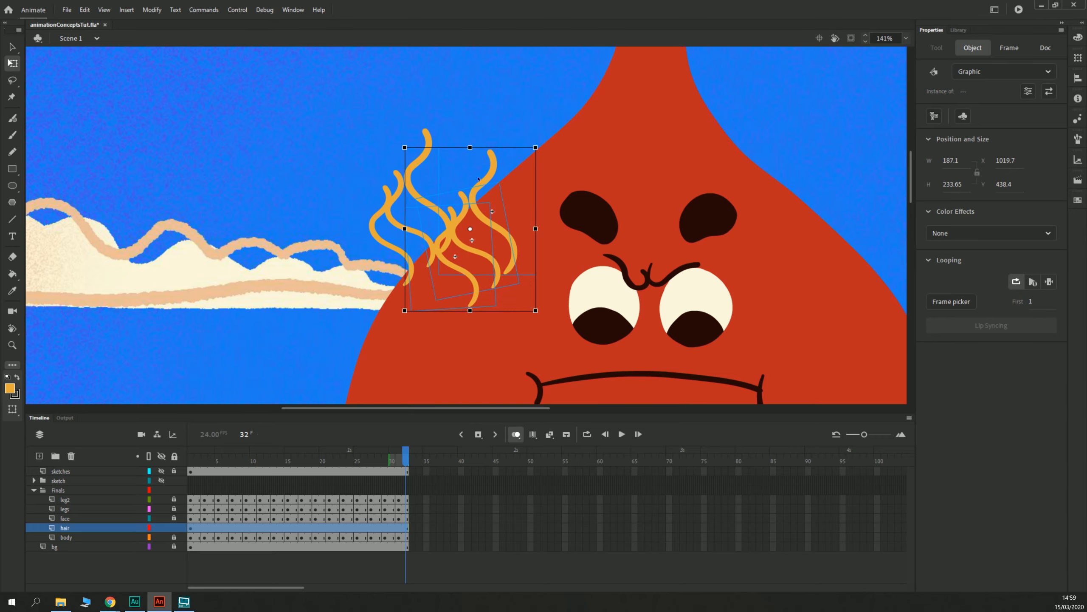
pyautogui.moveTo(491, 184); pyautogui.dragTo(671, 153)
# Step: Flip the copied hair strands horizontally and move them to the right side of the head
pyautogui.click(265, 9)
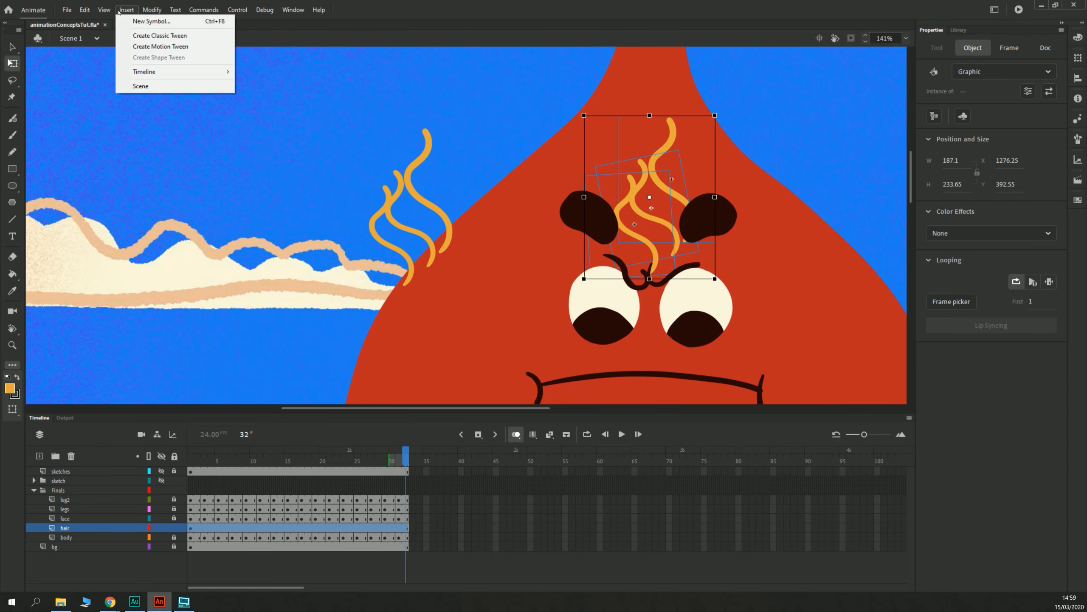
pyautogui.moveTo(152, 10)
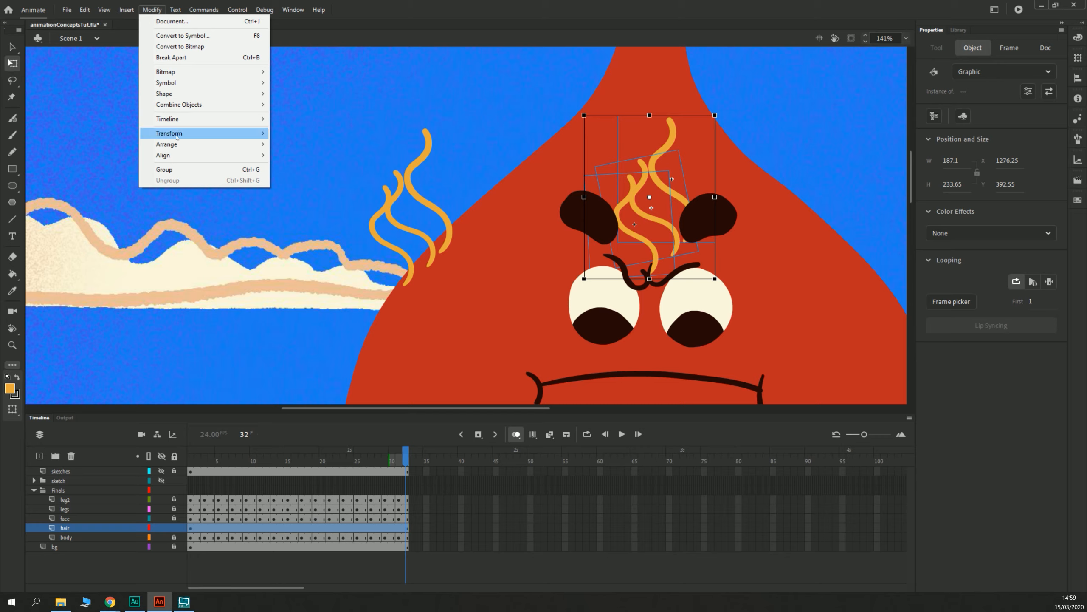
pyautogui.moveTo(170, 134)
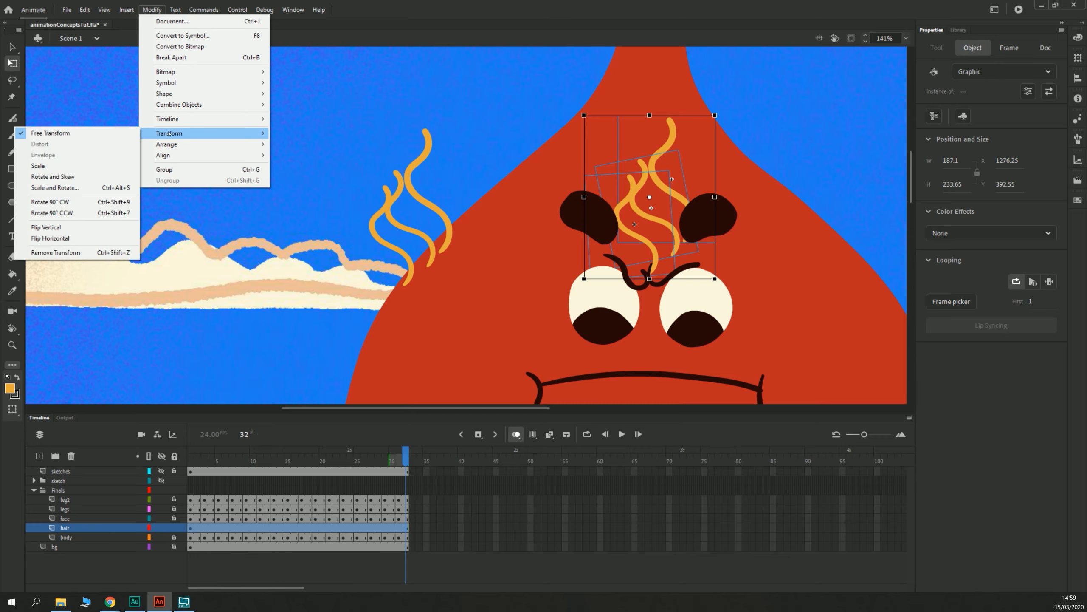
pyautogui.click(40, 239)
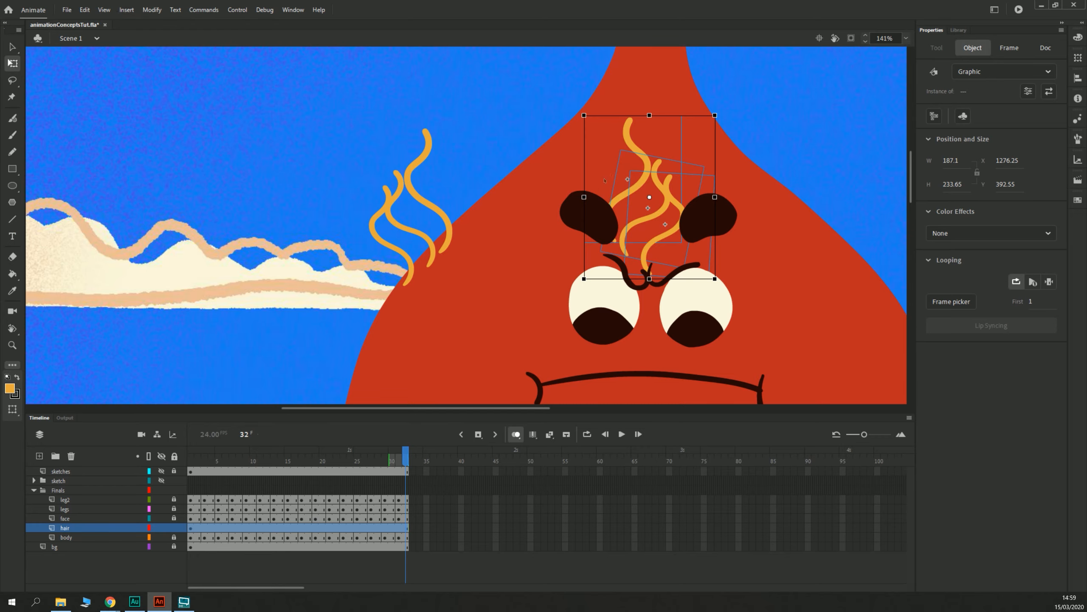
pyautogui.moveTo(629, 143); pyautogui.dragTo(845, 139)
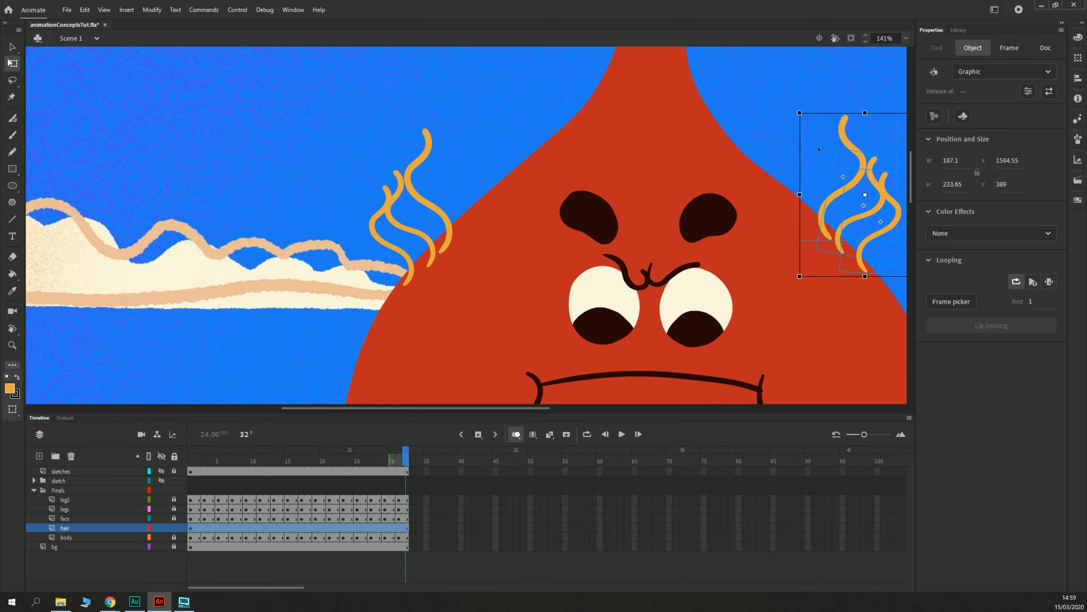
# Step: Show the sketches layer at frame 1 and nudge the three right-side hair strands right and down onto the head's edge
pyautogui.click(163, 470)
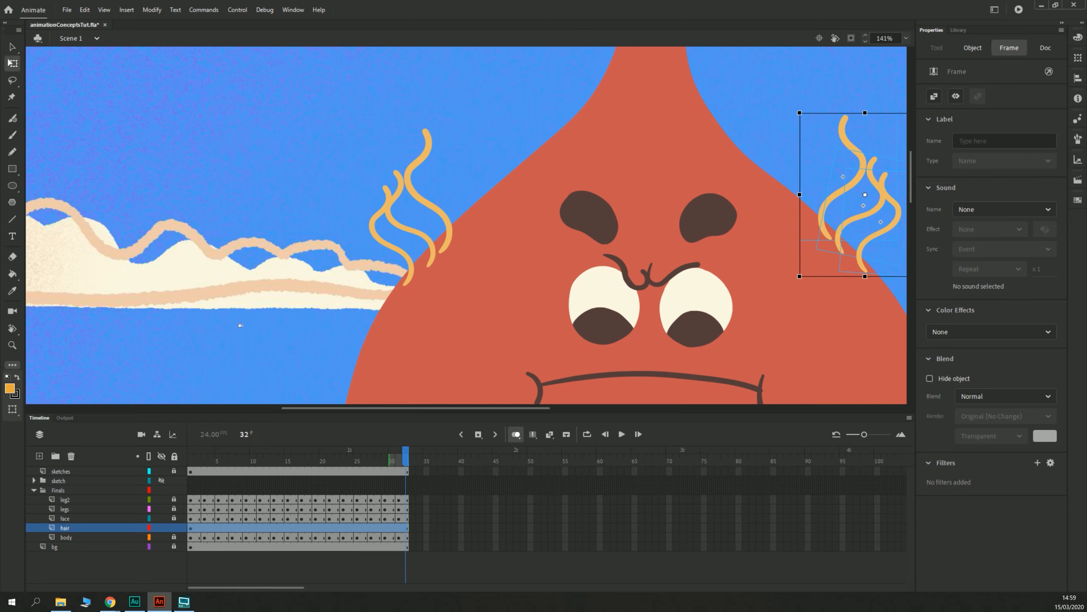
pyautogui.moveTo(240, 325); pyautogui.dragTo(149, 325)
pyautogui.click(193, 472)
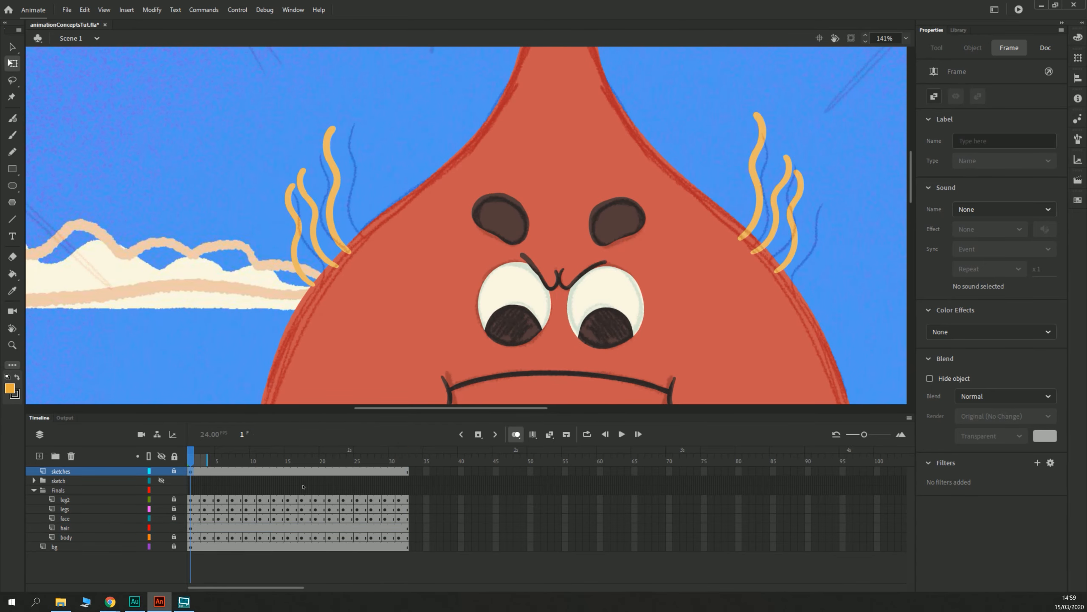
pyautogui.moveTo(806, 305); pyautogui.dragTo(711, 159)
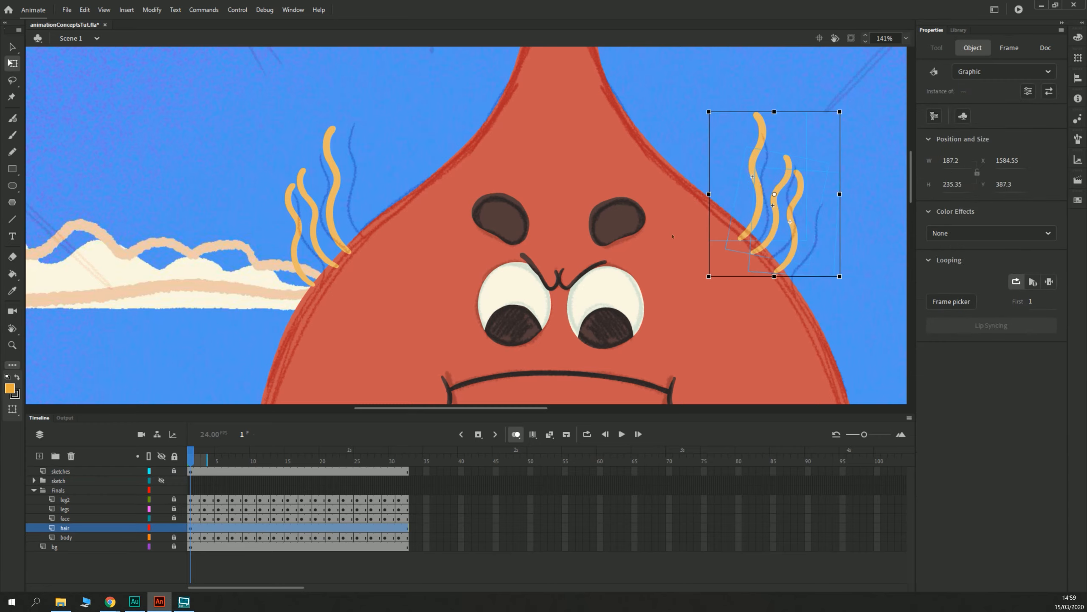
pyautogui.hotkey('shift', 'Right')
pyautogui.hotkey('shift', 'Right')
pyautogui.hotkey('shift', 'Right')
pyautogui.hotkey('shift', 'Down')
pyautogui.hotkey('shift', 'Down')
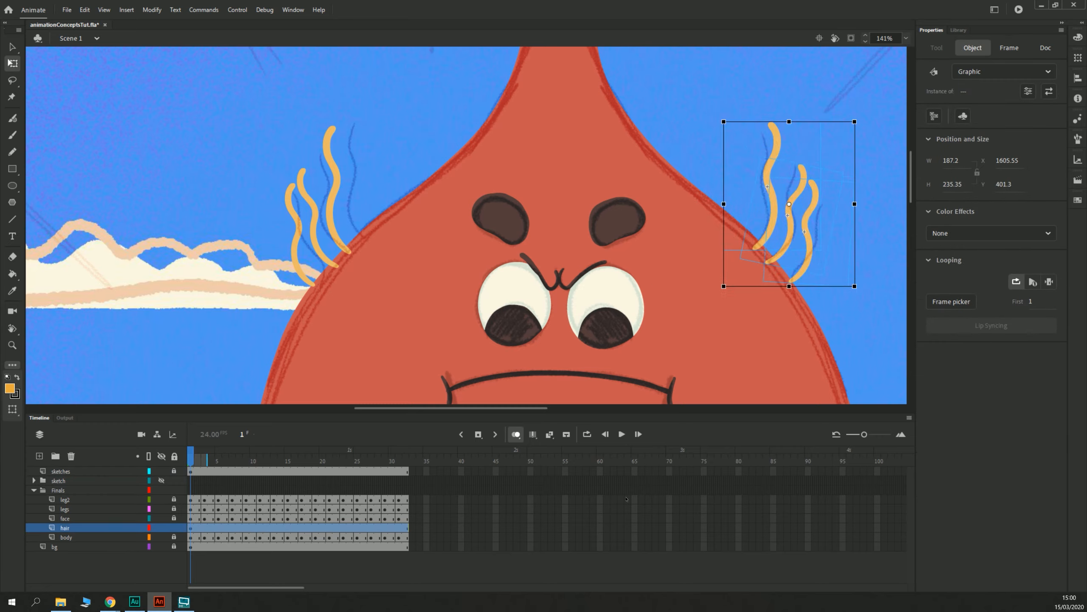
pyautogui.press('Down')
pyautogui.press('Down')
pyautogui.press('Down')
pyautogui.press('Down')
pyautogui.press('Down')
pyautogui.press('Down')
pyautogui.press('Down')
pyautogui.press('Left')
pyautogui.press('Left')
pyautogui.press('Left')
pyautogui.press('Left')
pyautogui.press('Left')
pyautogui.press('Left')
pyautogui.press('Left')
# Step: Select the three left-side hair strands and nudge them right and up along the head's outline
pyautogui.moveTo(414, 329); pyautogui.dragTo(233, 123)
pyautogui.hotkey('shift', 'Right')
pyautogui.hotkey('shift', 'Right')
pyautogui.hotkey('shift', 'Up')
pyautogui.press('Right')
pyautogui.press('Up')
pyautogui.press('Up')
pyautogui.press('Up')
pyautogui.press('Up')
pyautogui.press('Up')
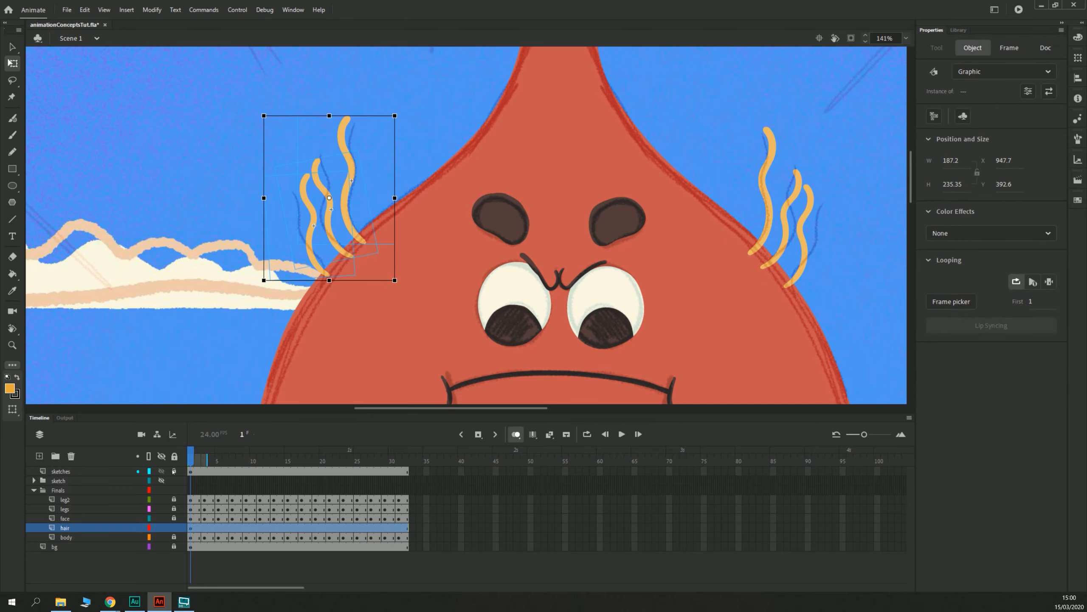
# Step: Hide the sketches layer and play the scene from frame 1 to check both groups of hair
pyautogui.click(162, 456)
pyautogui.click(162, 456)
pyautogui.click(161, 470)
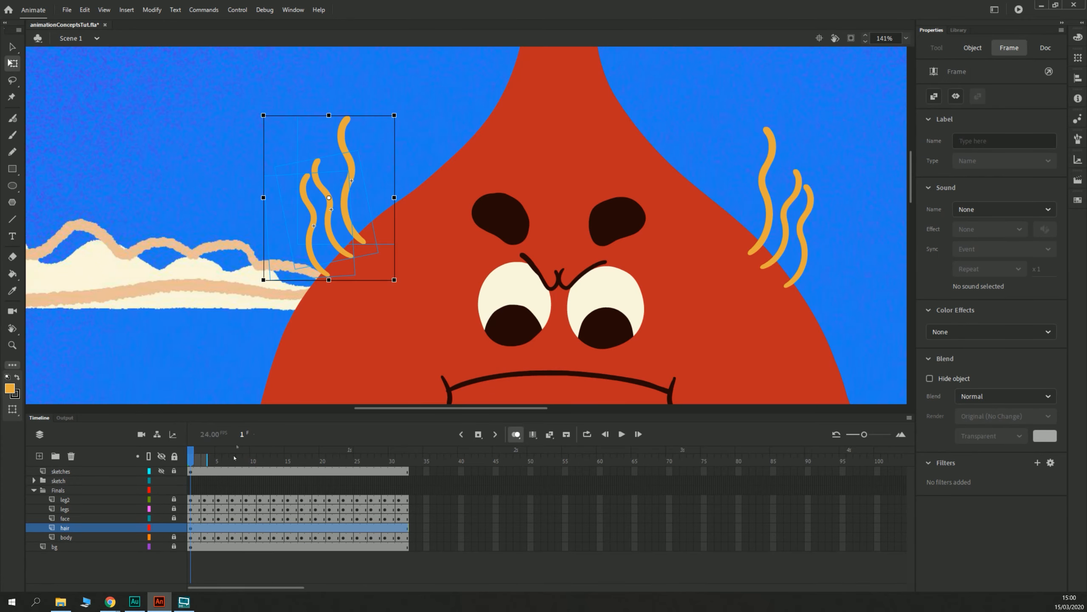
pyautogui.click(196, 480)
pyautogui.click(191, 471)
pyautogui.press('Return')
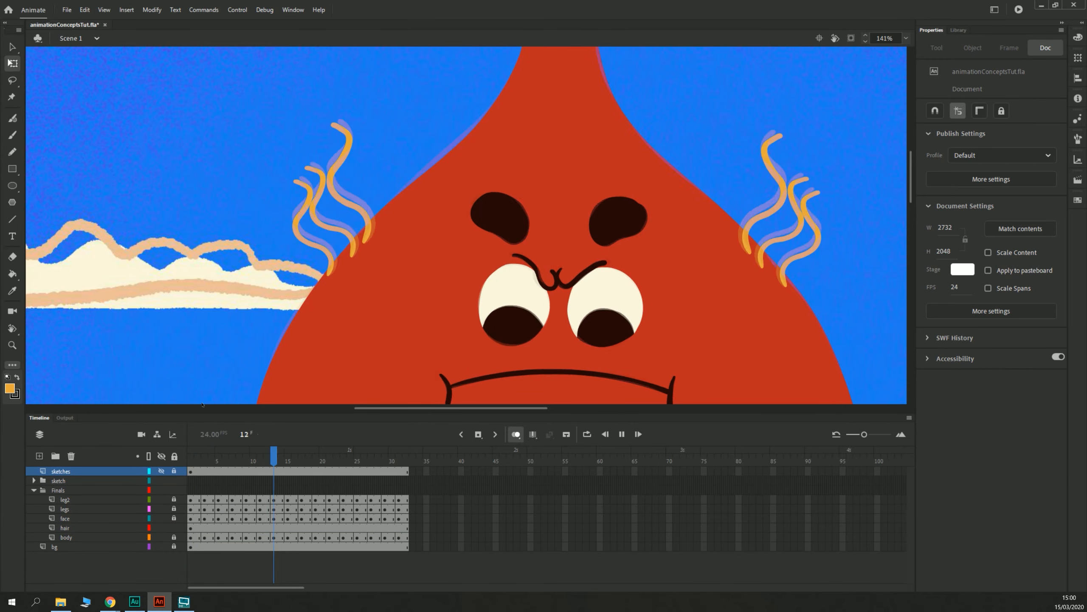
pyautogui.hotkey('ctrl', '-')
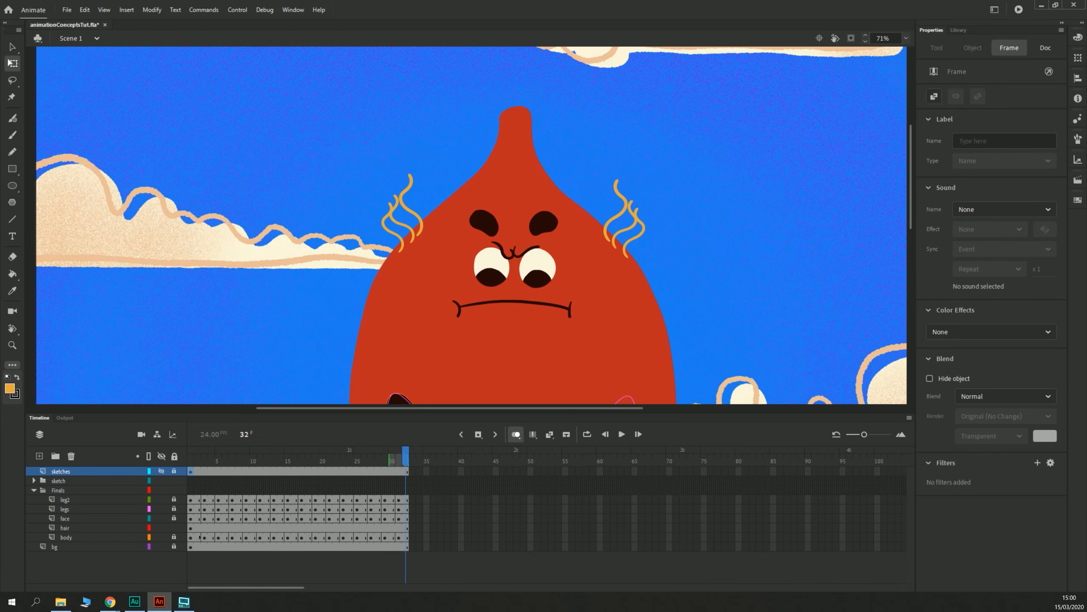
# Step: Rename the hair symbol in the library as hair1
pyautogui.click(959, 30)
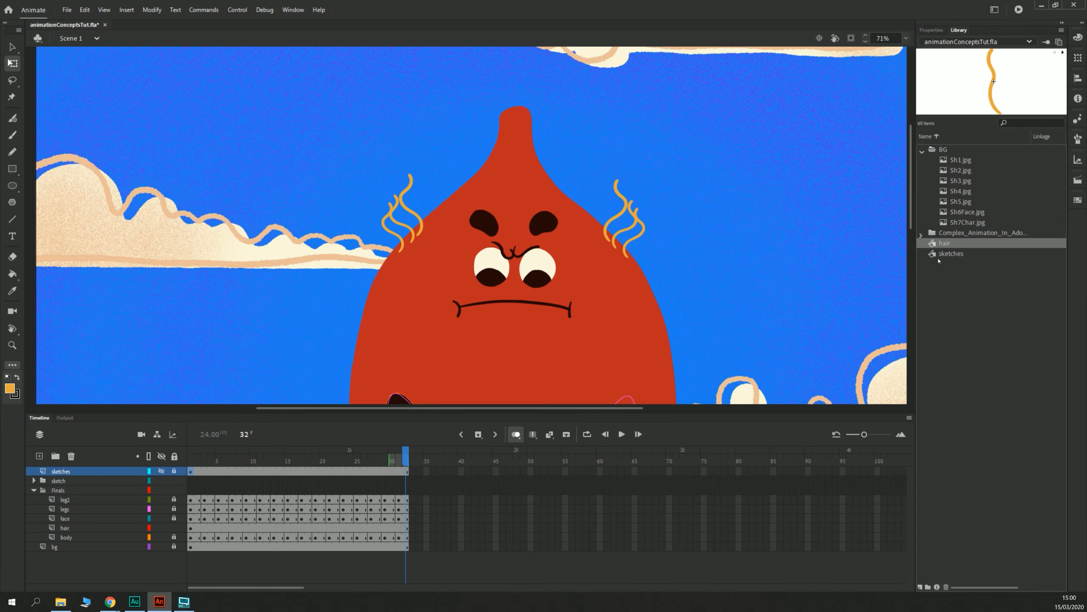
pyautogui.click(930, 243)
pyautogui.doubleClick(947, 244)
pyautogui.write('hair1')
pyautogui.press('Return')
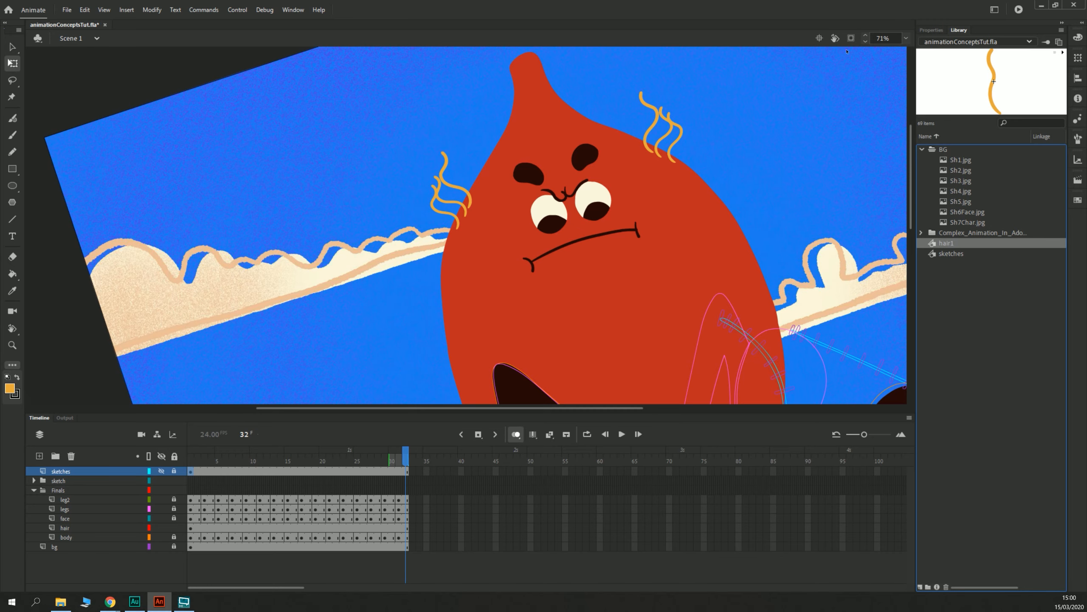
# Step: Duplicate the hair1 library symbol as a graphic symbol named hair2
pyautogui.doubleClick(835, 38)
pyautogui.press('Return')
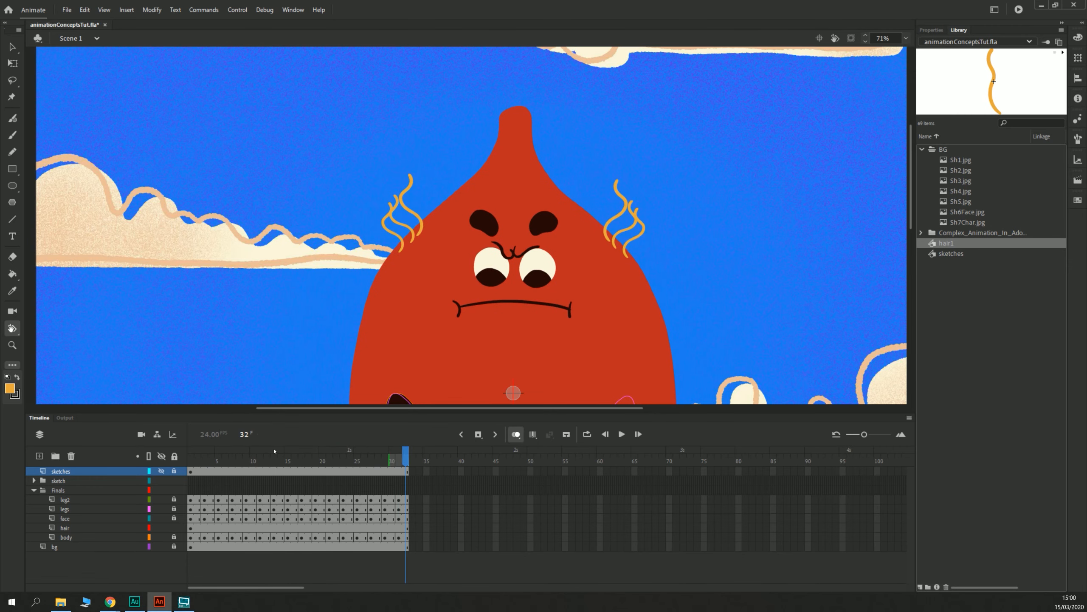
pyautogui.click(655, 168)
pyautogui.click(941, 244)
pyautogui.rightClick(939, 245)
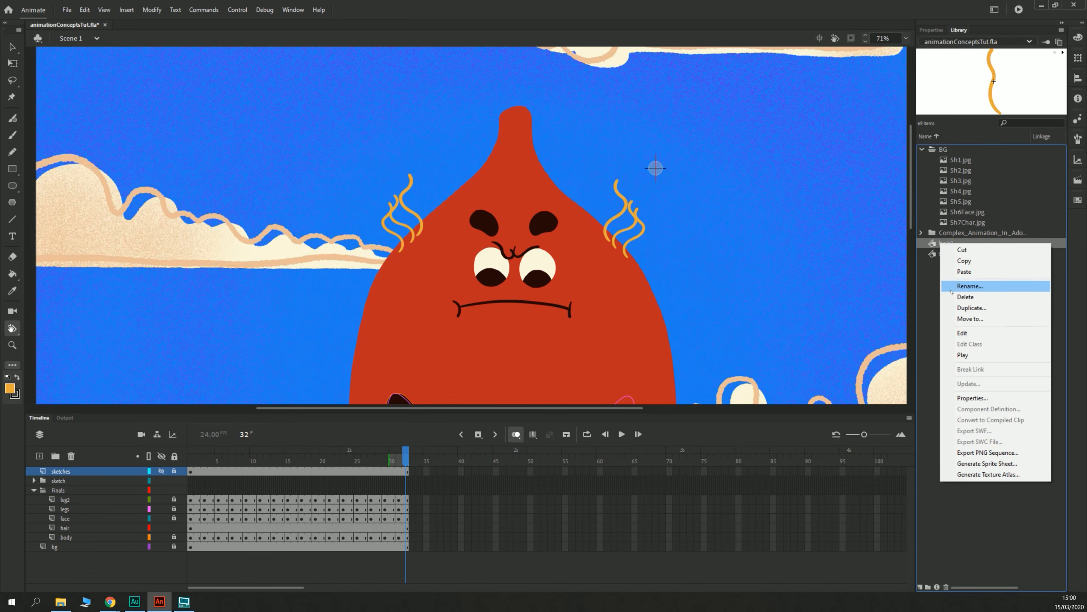
pyautogui.click(953, 308)
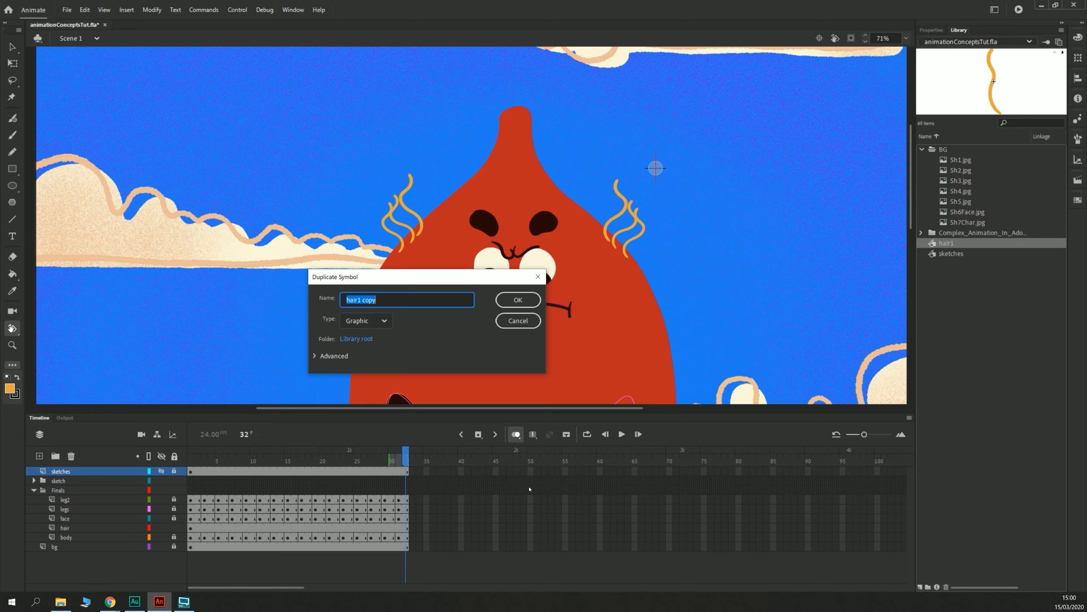
pyautogui.press('Right')
pyautogui.hotkey('shift', 'Left')
pyautogui.hotkey('shift', 'Left')
pyautogui.hotkey('shift', 'Left')
pyautogui.hotkey('shift', 'Left')
pyautogui.hotkey('shift', 'Left')
pyautogui.hotkey('shift', 'Left')
pyautogui.write('2')
pyautogui.press('Return')
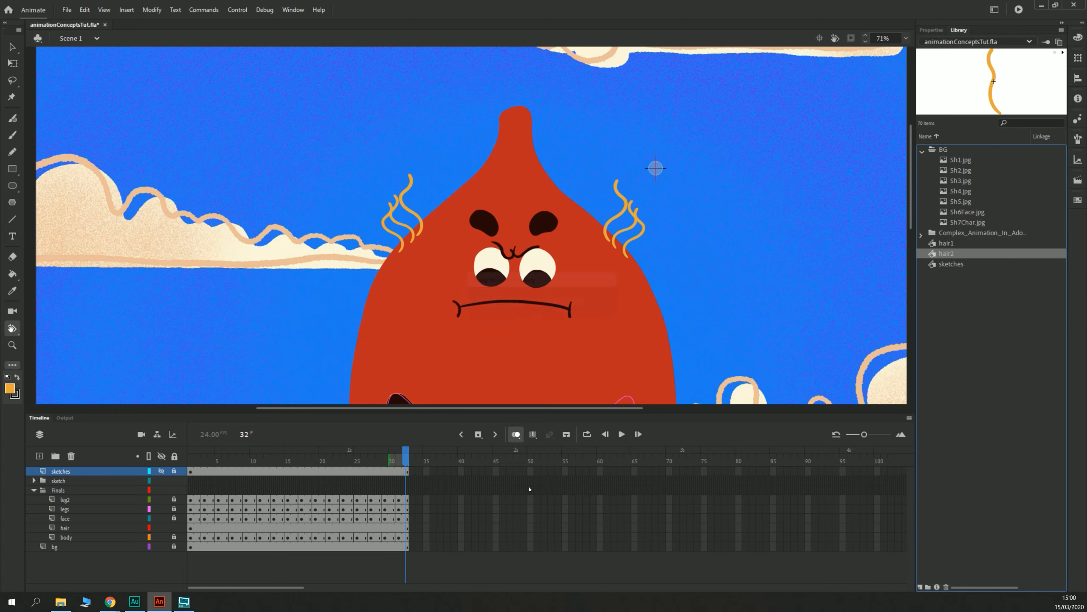
# Step: Open hair2, shift the strand drawings on Layer_2 so the cycle starts on a different pose, and play the result
pyautogui.doubleClick(933, 253)
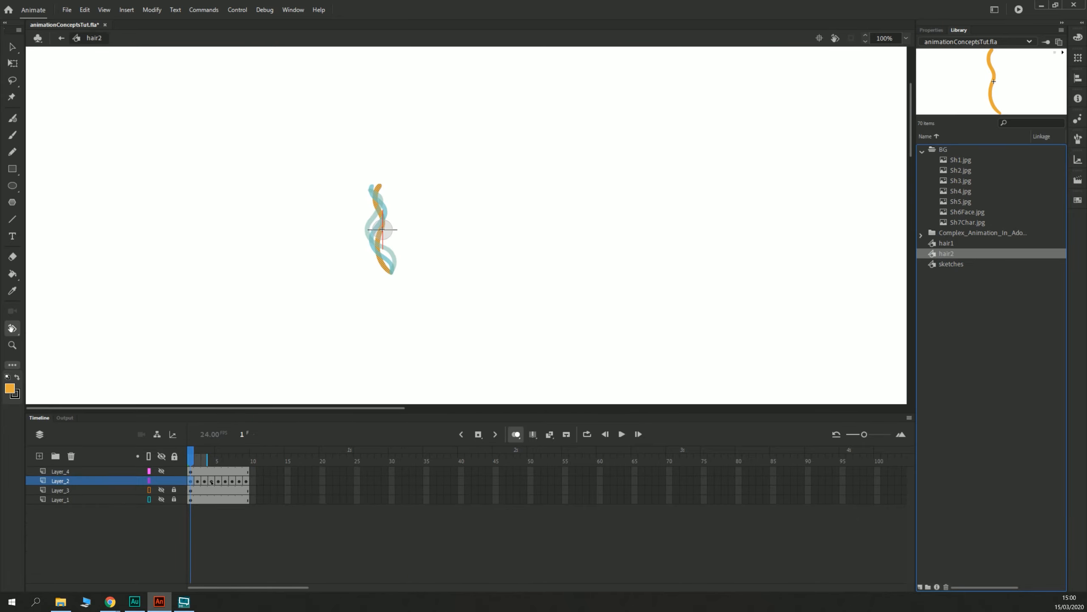
pyautogui.moveTo(212, 481)
pyautogui.mouseDown()
pyautogui.moveTo(191, 481)
pyautogui.moveTo(274, 481)
pyautogui.moveTo(206, 483)
pyautogui.mouseUp()
pyautogui.press(',')
pyautogui.press(',')
pyautogui.press(',')
pyautogui.click(192, 471)
pyautogui.press('Return')
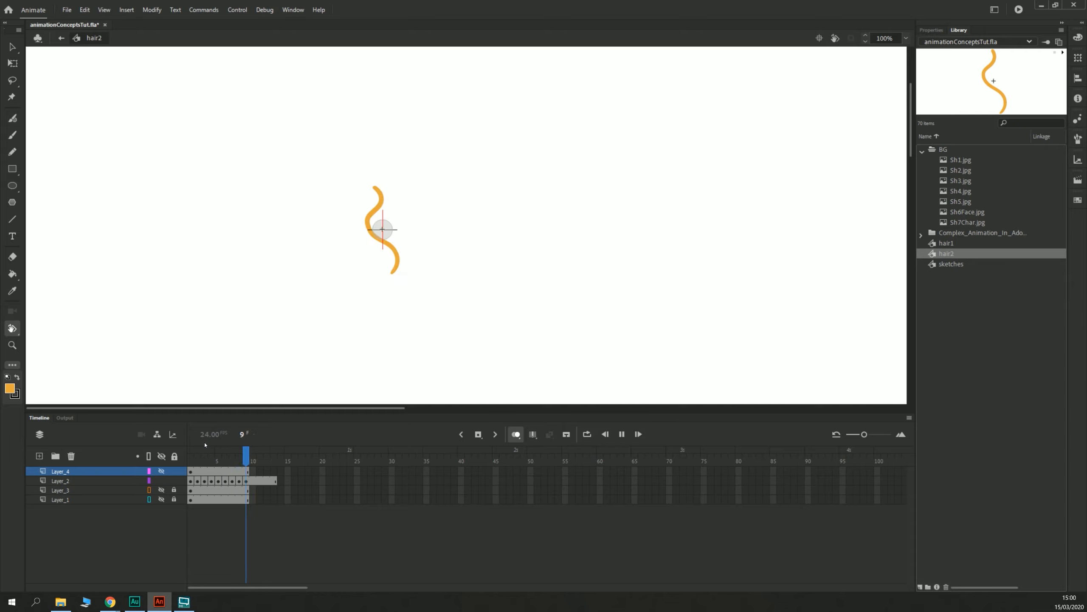
pyautogui.press('Return')
# Step: Return to Scene 1 and delete the middle strand of the left hair group and the outermost strand of the right group
pyautogui.click(61, 38)
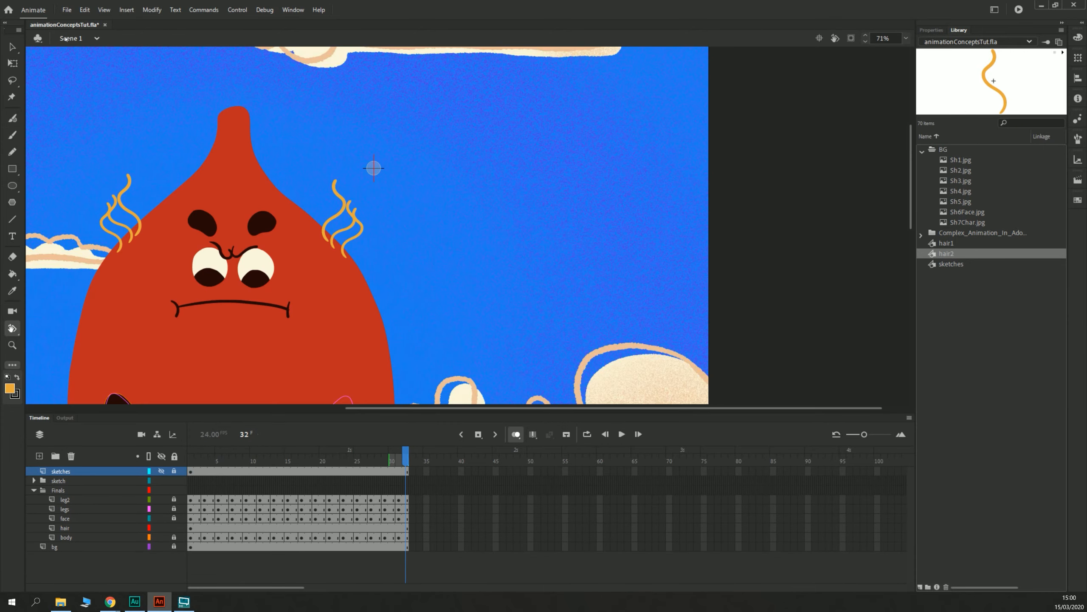
pyautogui.hotkey('ctrl', '=')
pyautogui.moveTo(173, 191); pyautogui.dragTo(657, 248)
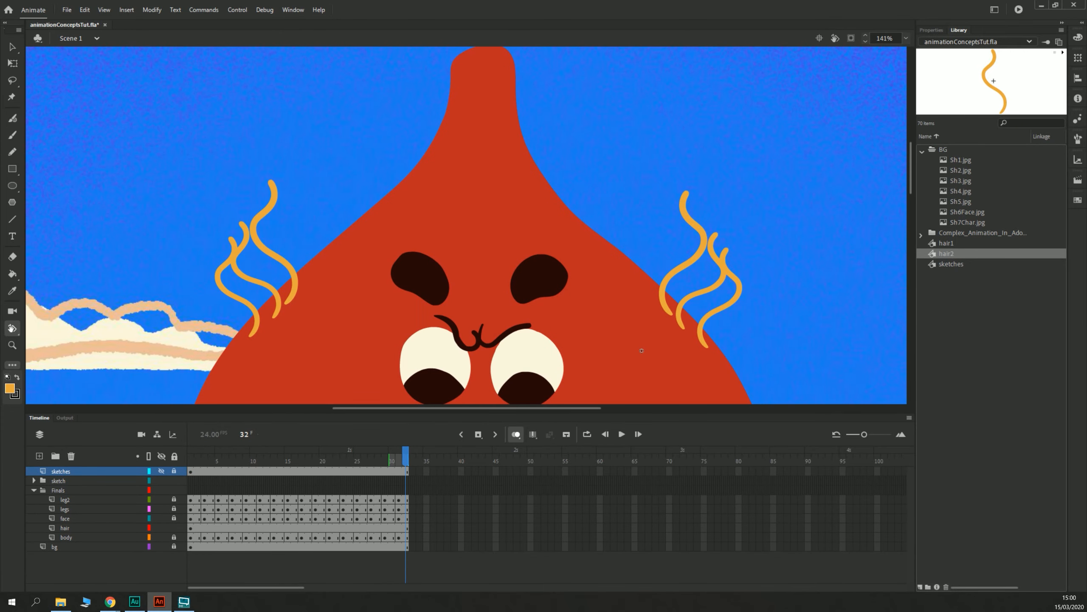
pyautogui.click(11, 46)
pyautogui.click(279, 305)
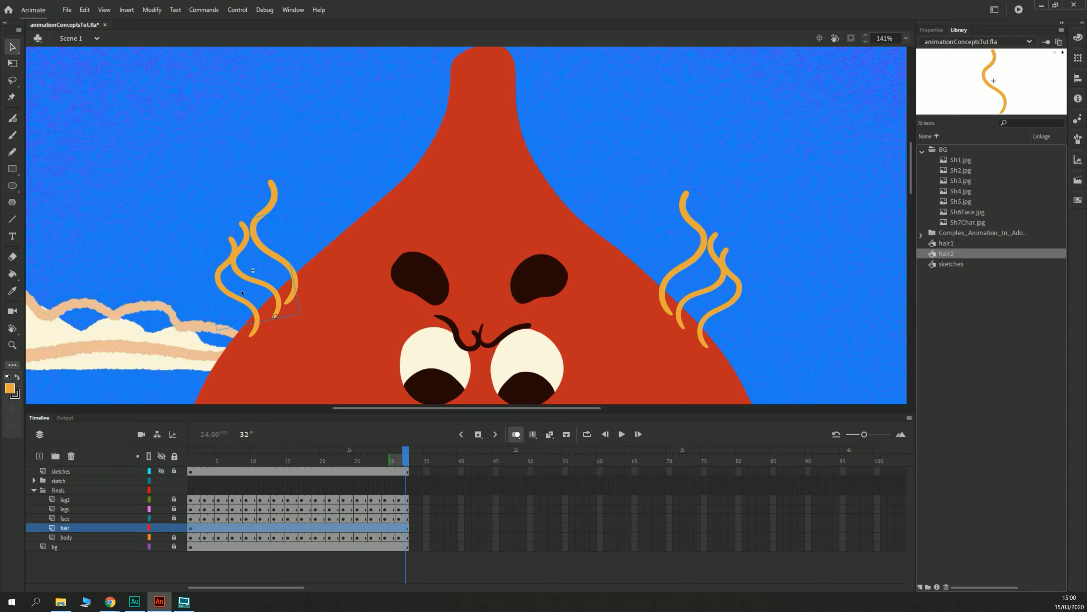
pyautogui.press('Delete')
pyautogui.click(667, 295)
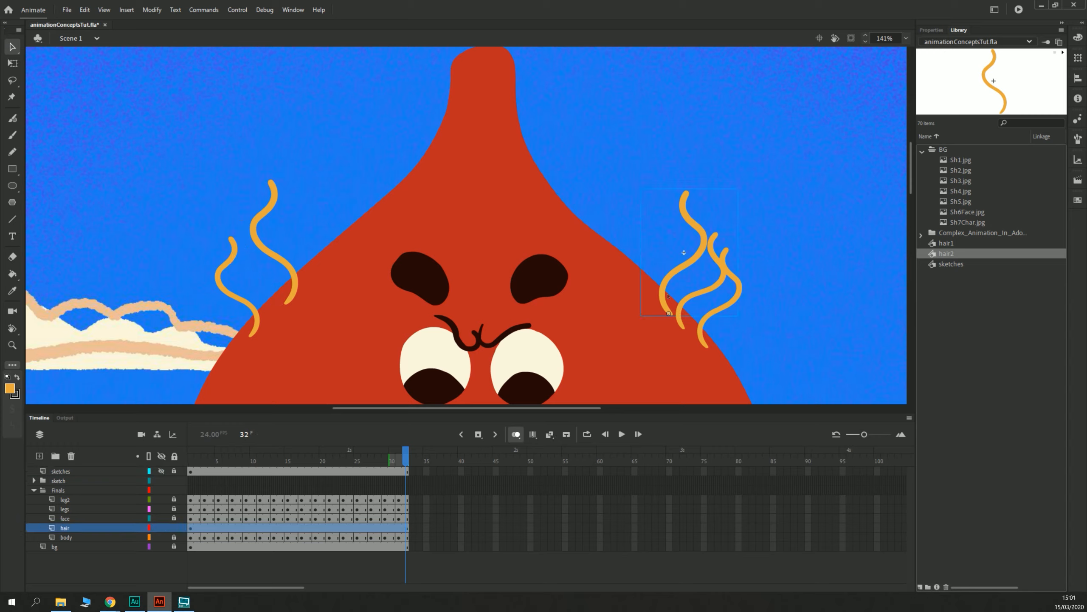
pyautogui.click(692, 301)
pyautogui.click(713, 313)
pyautogui.press('Delete')
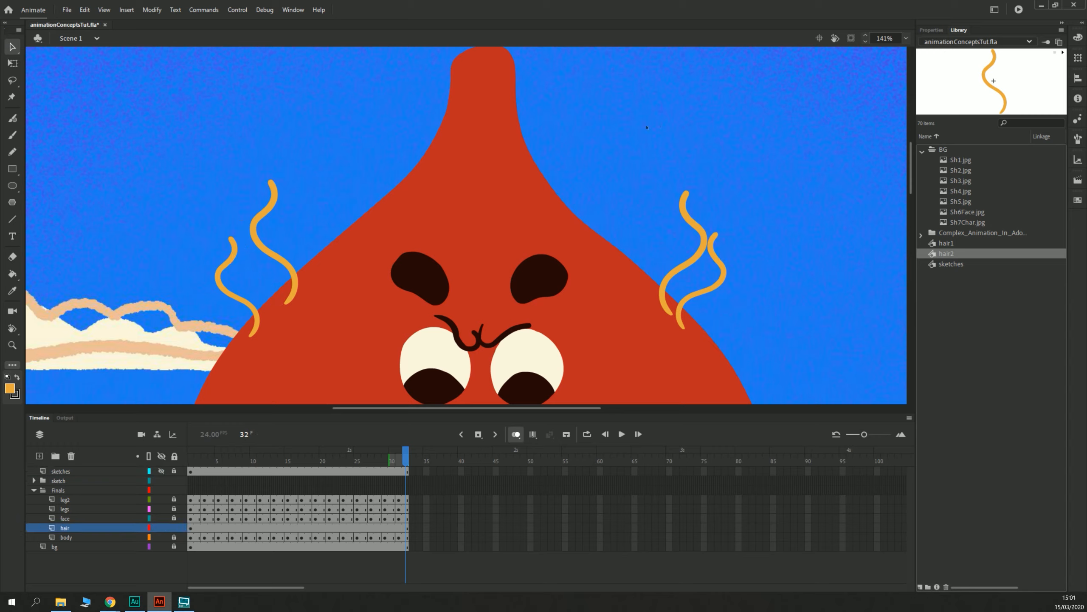
# Step: Place a hair2 instance at the outer edge of the right hair group, rotate it to lean outward, and nudge its root onto the head
pyautogui.moveTo(810, 282); pyautogui.dragTo(646, 271)
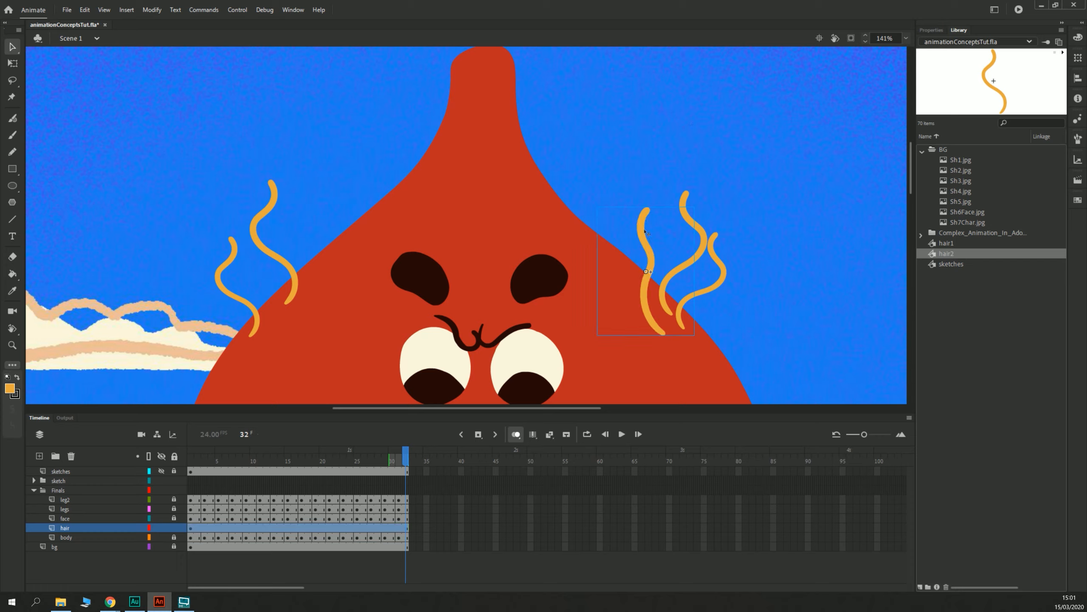
pyautogui.moveTo(646, 231); pyautogui.dragTo(728, 348)
pyautogui.click(12, 63)
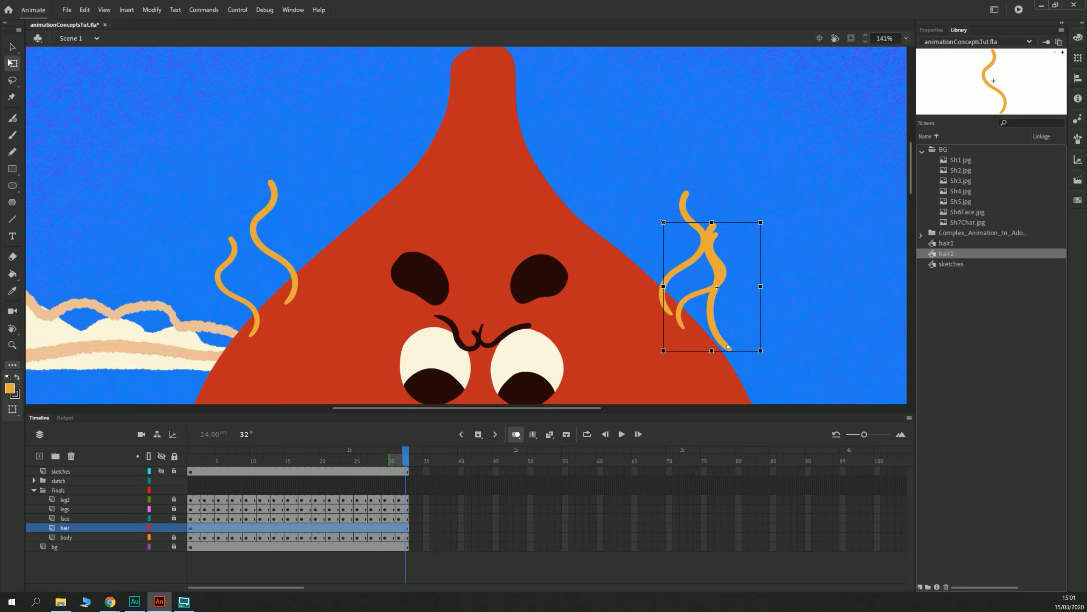
pyautogui.moveTo(658, 217); pyautogui.dragTo(700, 209)
pyautogui.hotkey('shift', 'Left')
pyautogui.hotkey('shift', 'Left')
pyautogui.hotkey('shift', 'Left')
pyautogui.hotkey('shift', 'Left')
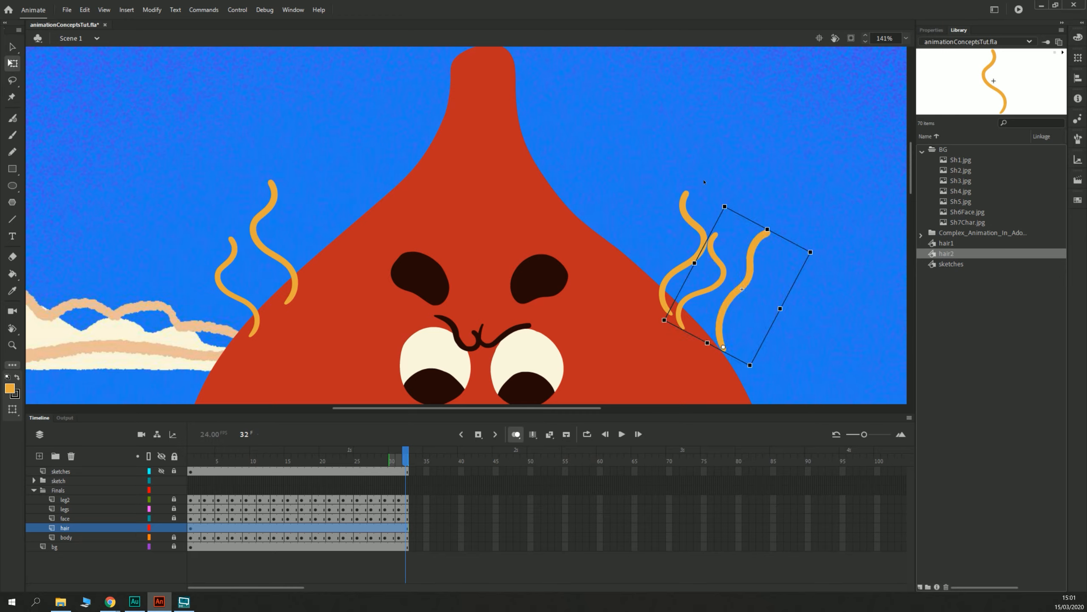
pyautogui.hotkey('shift', 'Up')
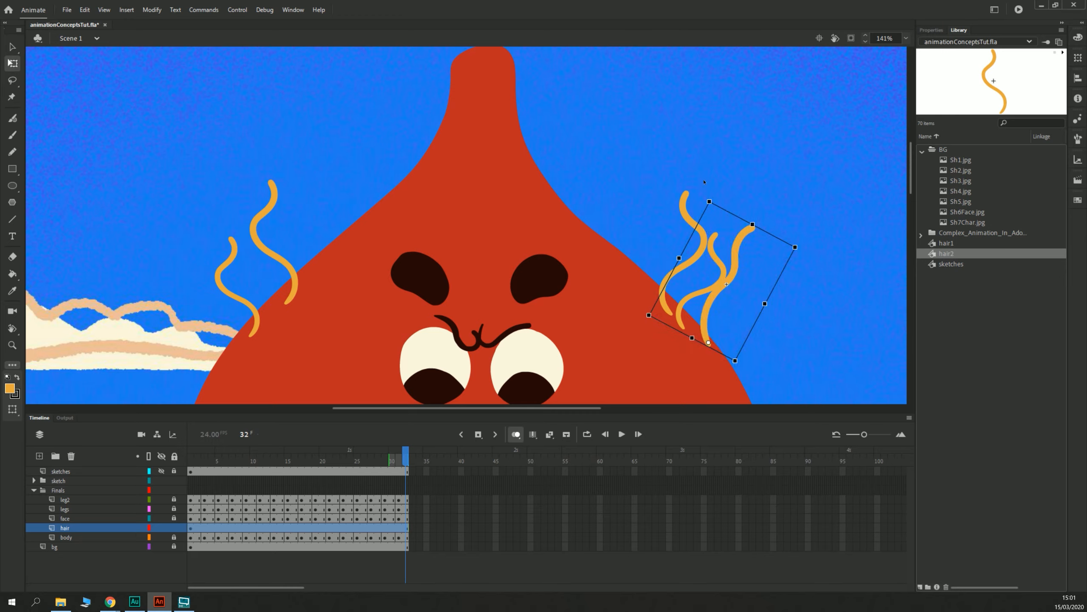
pyautogui.click(766, 197)
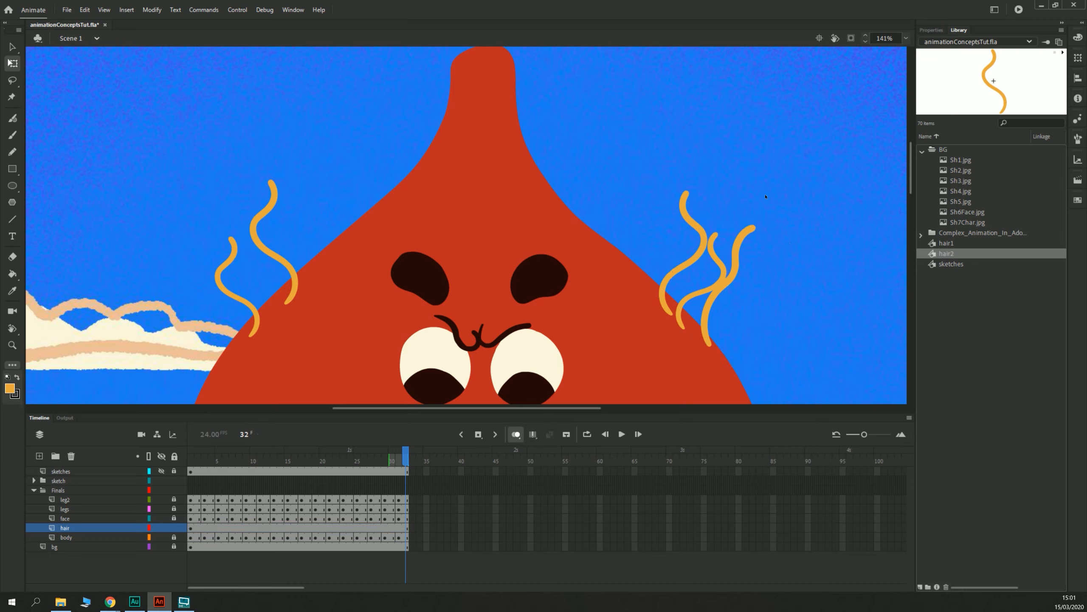
# Step: Paste a copy of the hair2 strand, rotate it more upright, and position it within the left hair group
pyautogui.hotkey('ctrl', 'a')
pyautogui.hotkey('ctrl', 'v')
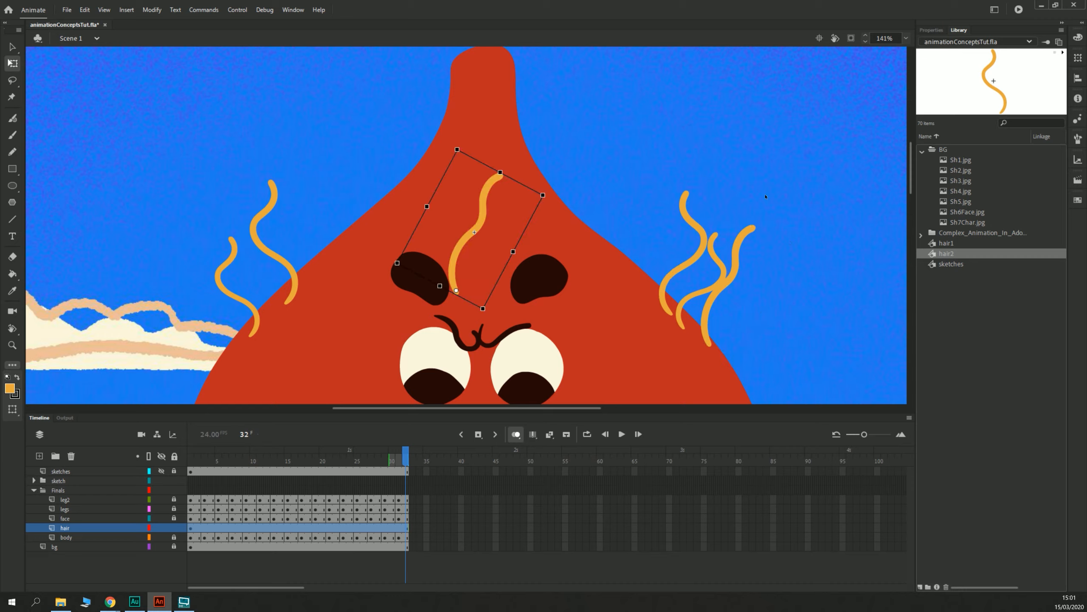
pyautogui.moveTo(473, 228); pyautogui.dragTo(322, 178)
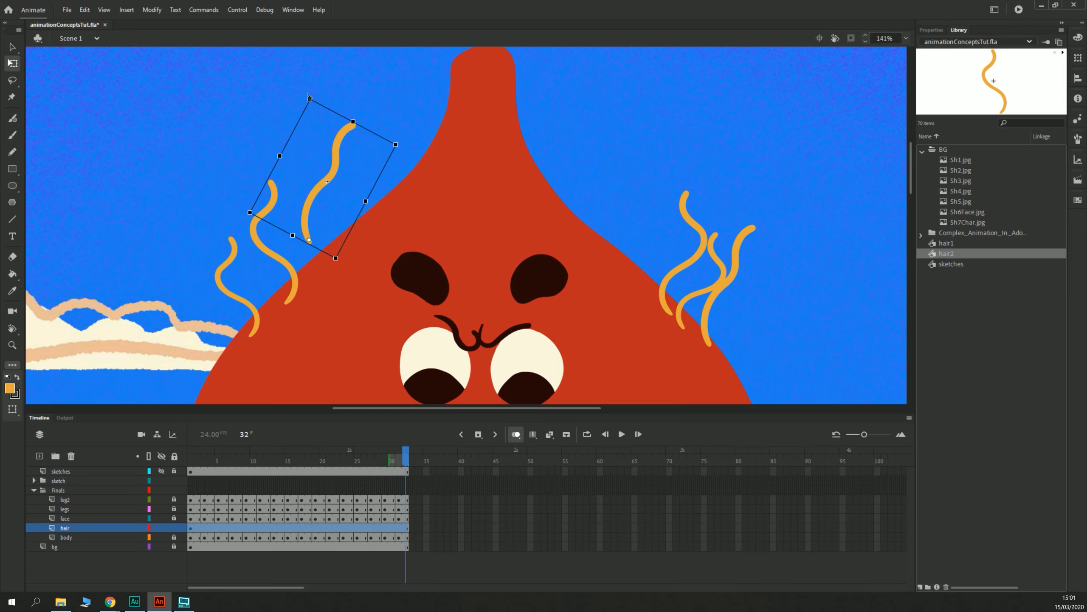
pyautogui.moveTo(308, 94); pyautogui.dragTo(253, 106)
pyautogui.moveTo(302, 152); pyautogui.dragTo(268, 221)
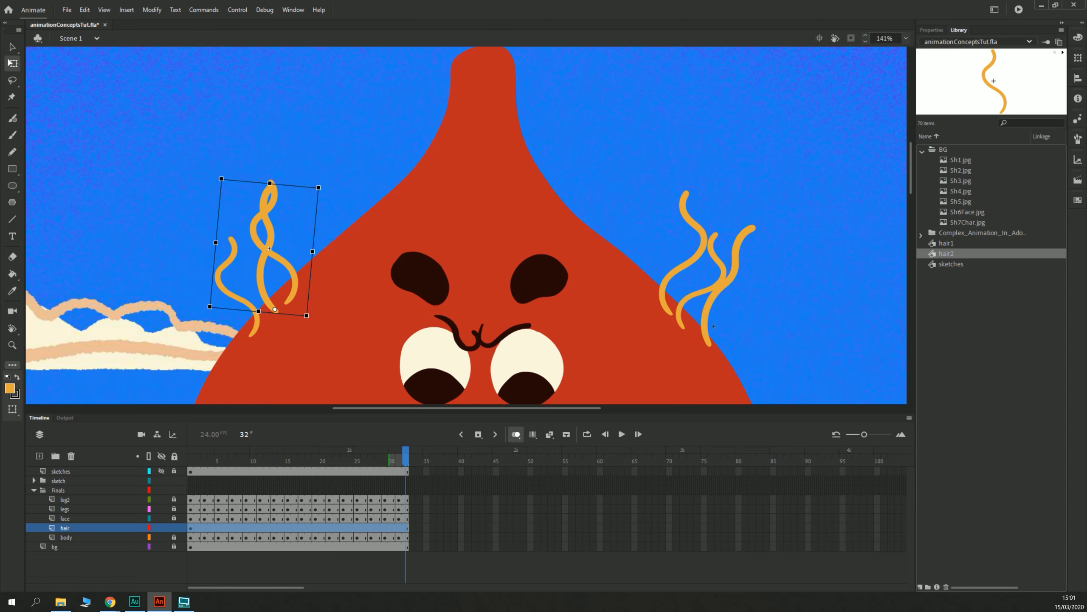
# Step: Flip the right group's hair2 strand horizontally, rotate it to lean outward, and play the scene
pyautogui.click(663, 316)
pyautogui.click(265, 9)
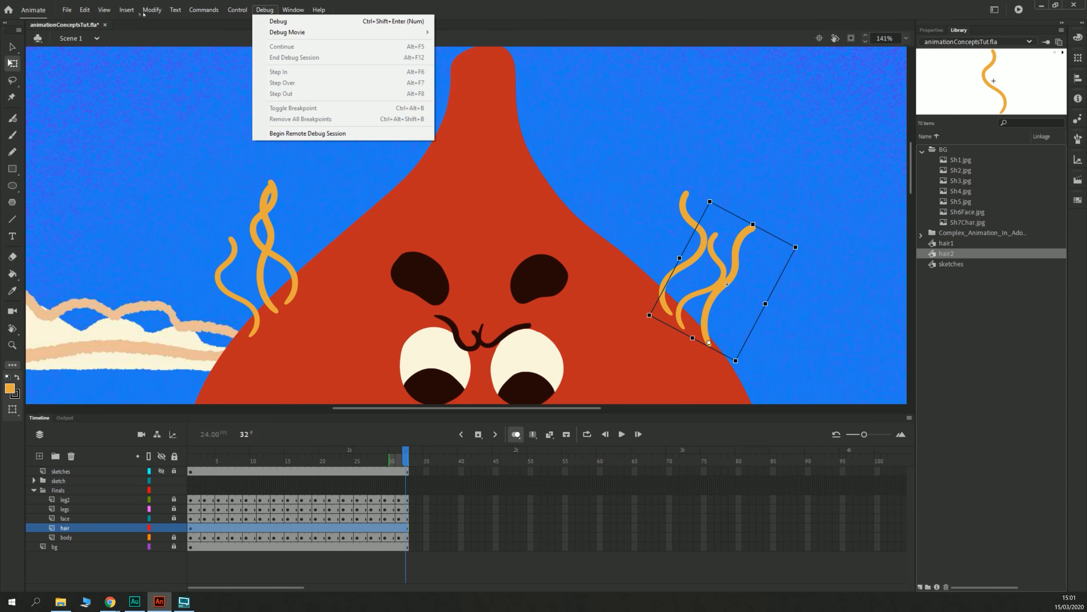
pyautogui.moveTo(171, 134)
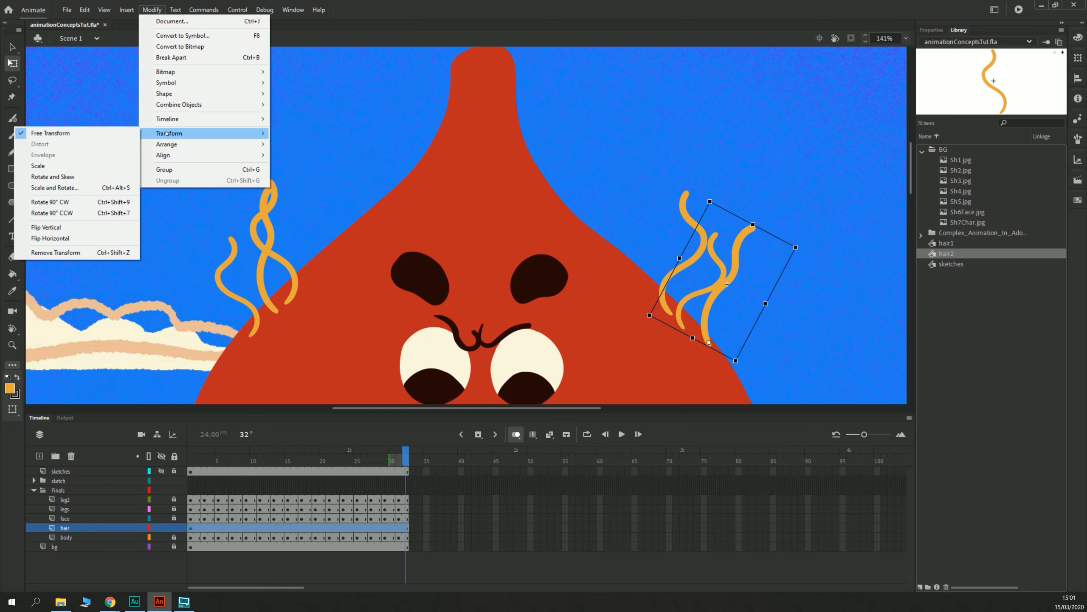
pyautogui.click(54, 239)
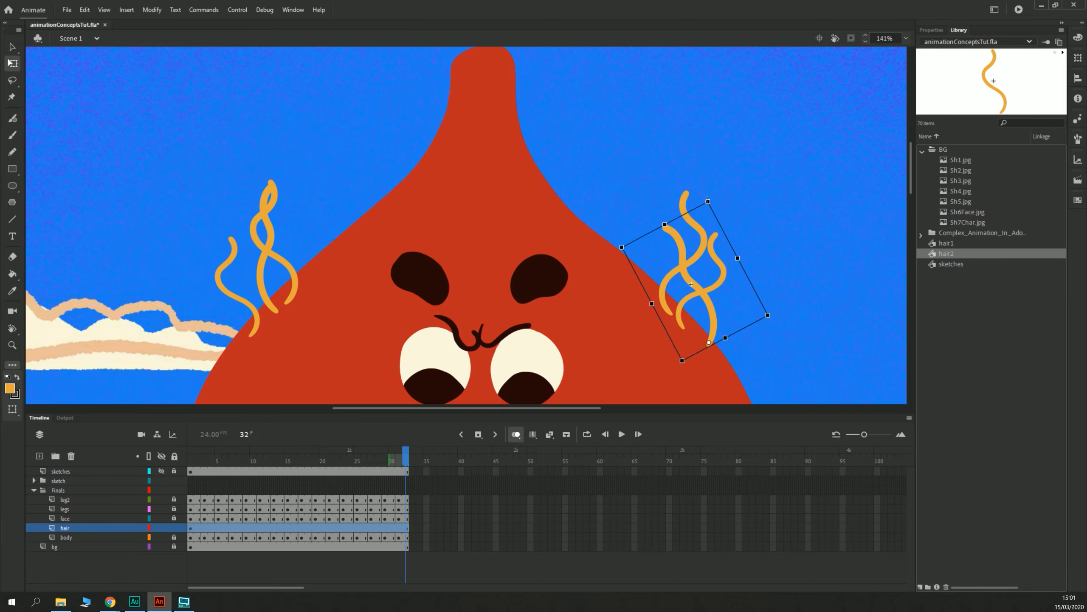
pyautogui.moveTo(709, 199); pyautogui.dragTo(816, 200)
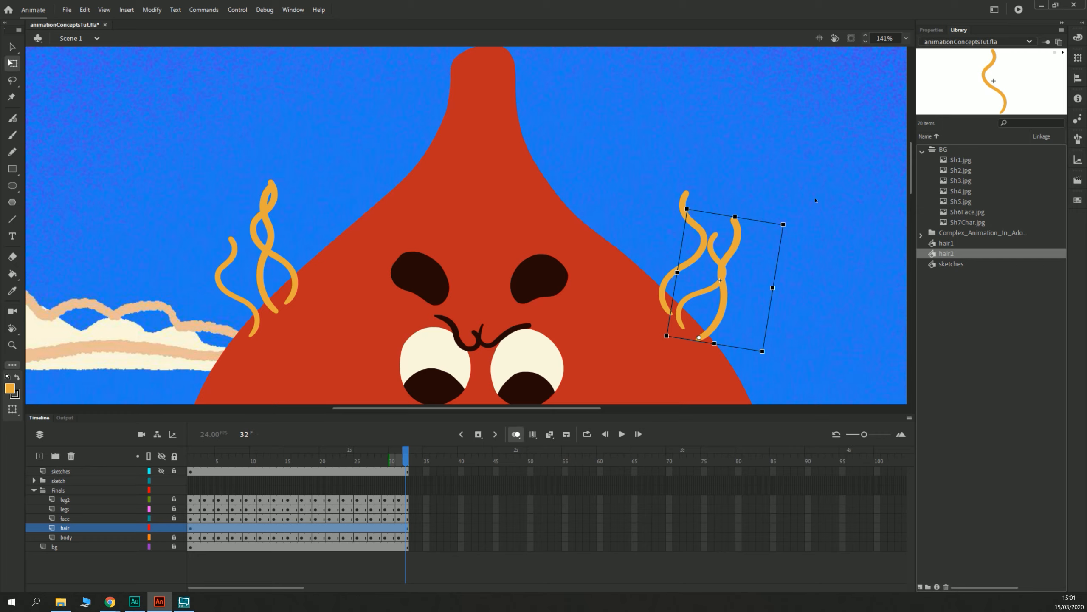
pyautogui.click(191, 471)
pyautogui.press('Return')
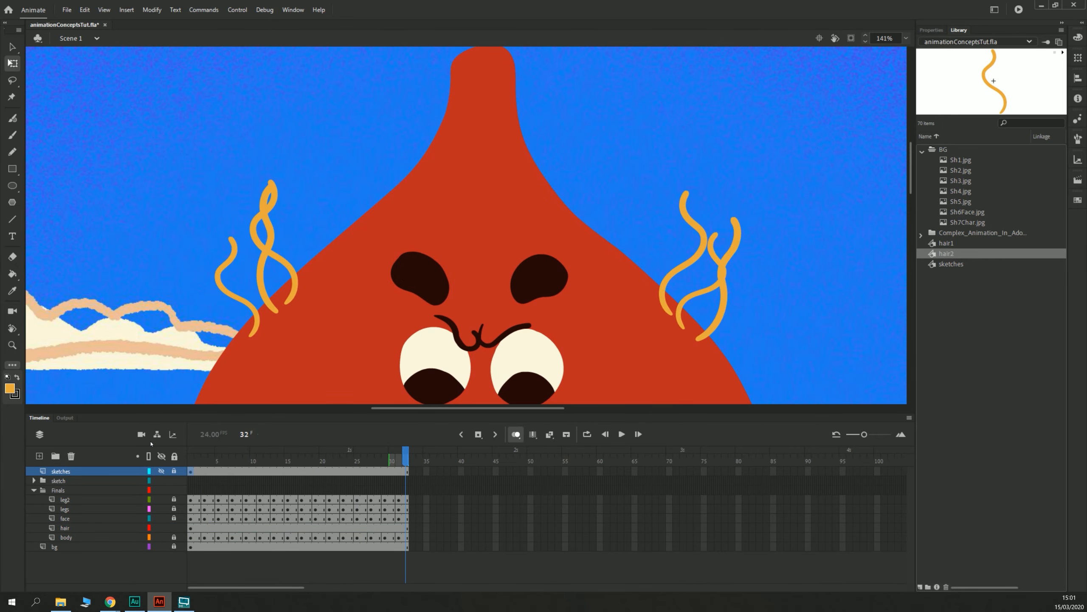
# Step: Remove the surplus Layer_2 frames after frame 9 inside the hair2 symbol, and return to Scene 1
pyautogui.doubleClick(261, 278)
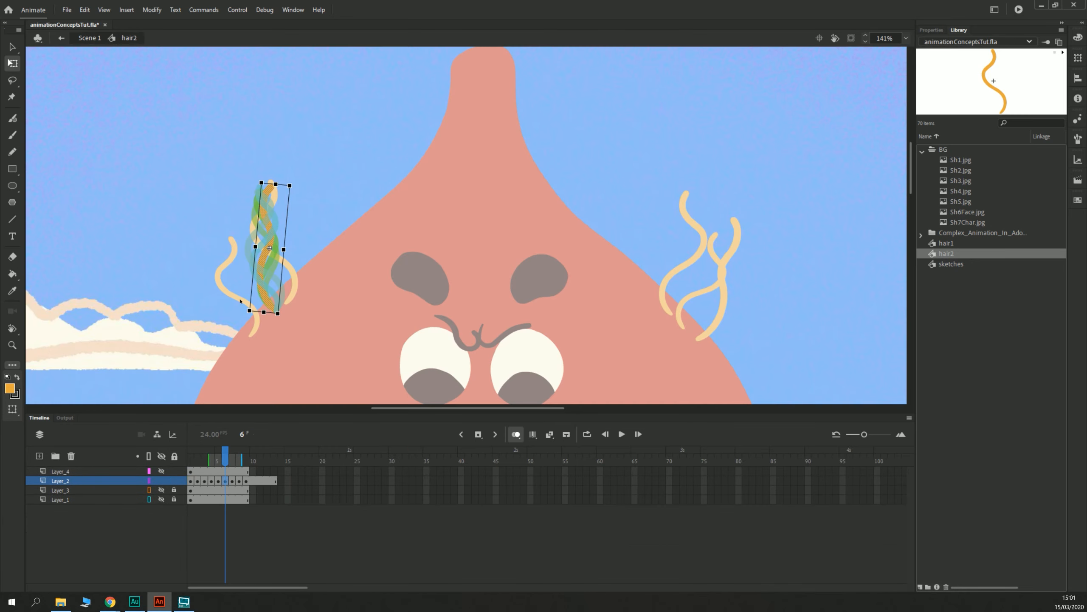
pyautogui.moveTo(258, 487); pyautogui.dragTo(295, 479)
pyautogui.rightClick(267, 484)
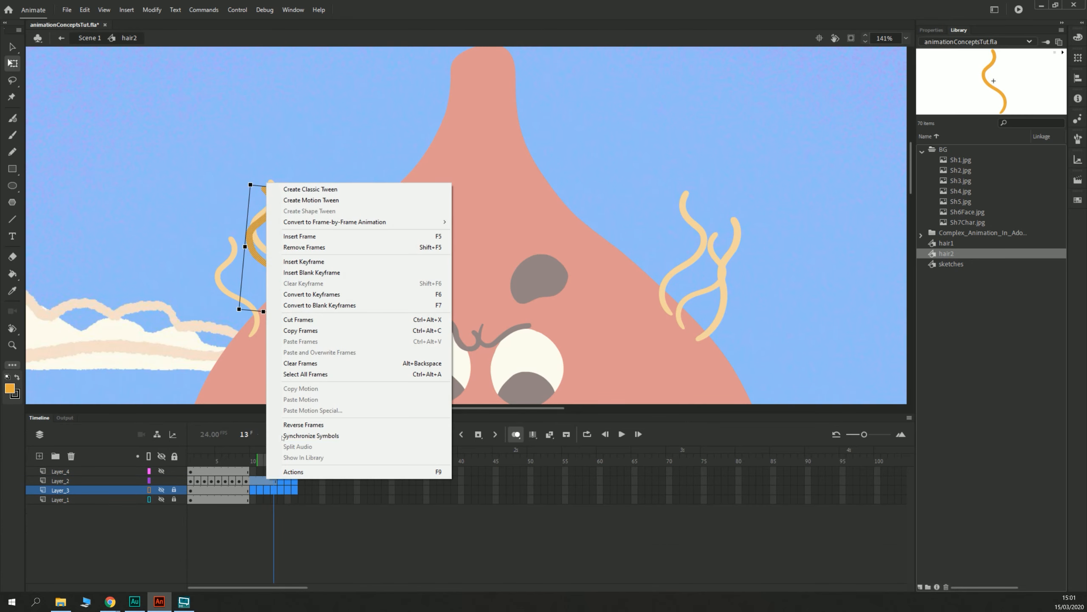
pyautogui.click(304, 247)
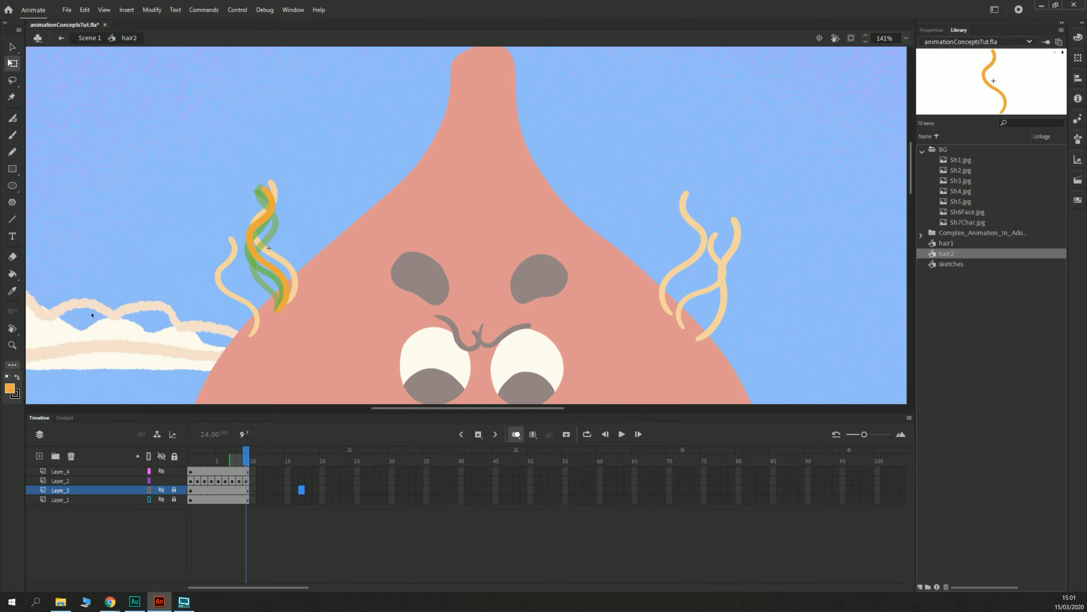
pyautogui.doubleClick(109, 339)
# Step: Play the scene to check how the hair2 strands loop with the other strands
pyautogui.click(192, 470)
pyautogui.press('Return')
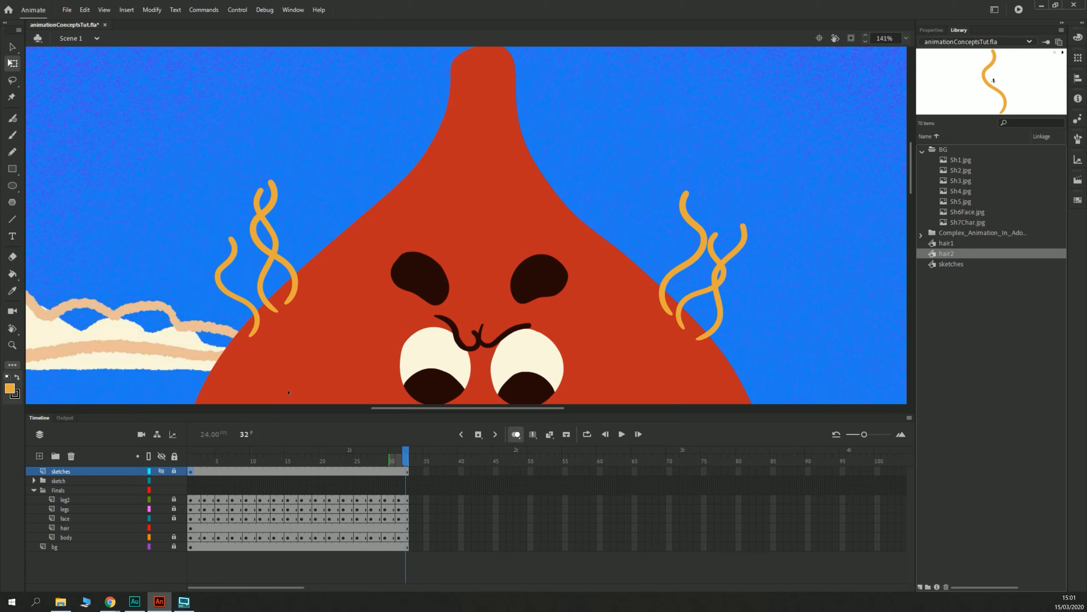
pyautogui.press('Return')
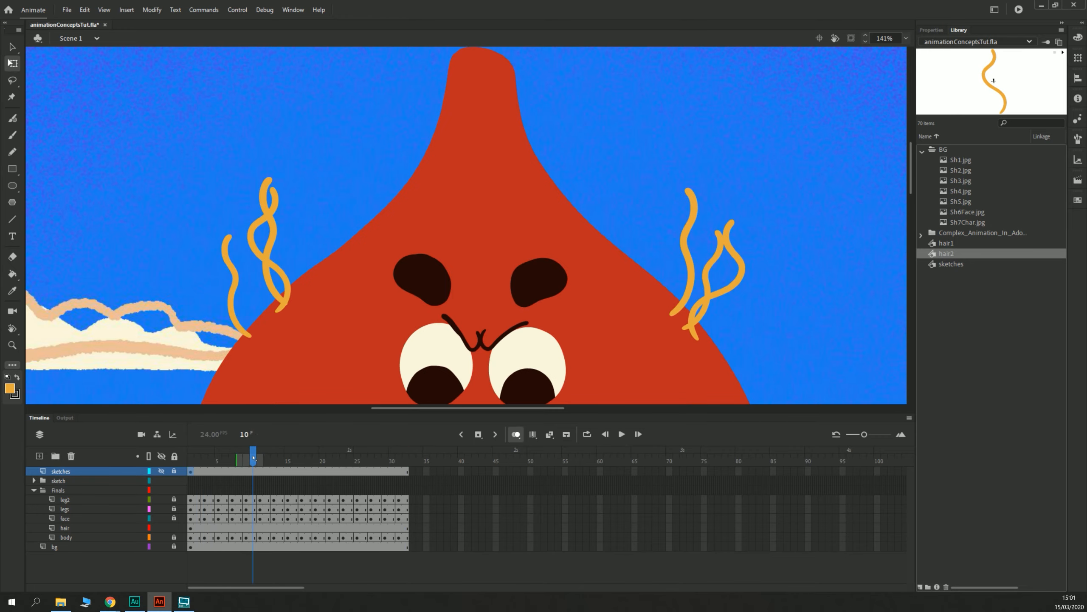
# Step: Nudge the left group's hair2 strand slightly left and down between its neighbours, and play the scene to check it
pyautogui.click(256, 240)
pyautogui.hotkey('shift', 'Left')
pyautogui.hotkey('shift', 'Left')
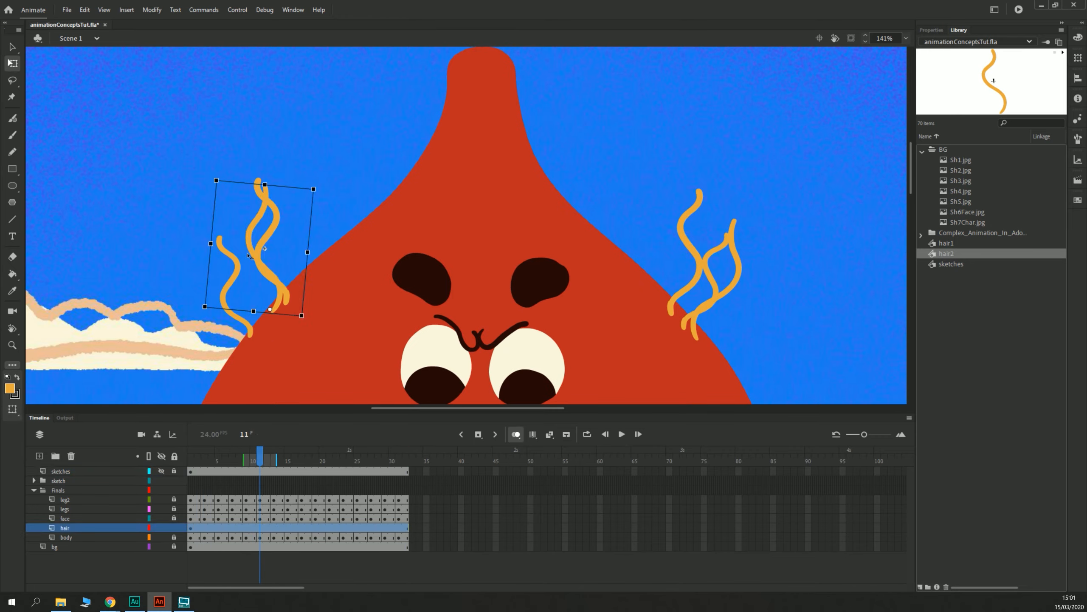
pyautogui.hotkey('shift', 'Down')
pyautogui.hotkey('shift', 'Down')
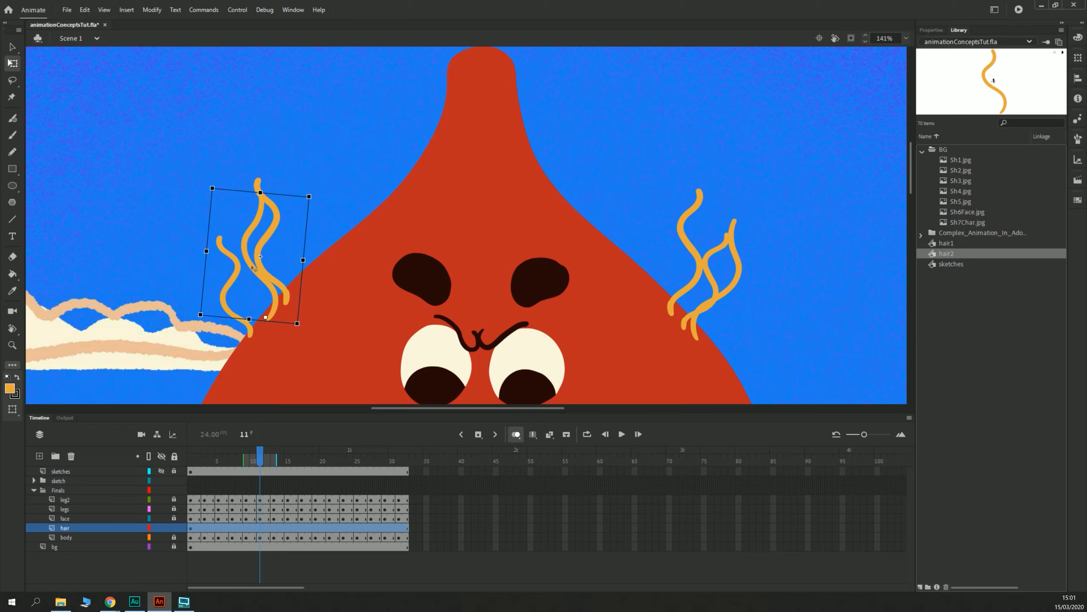
pyautogui.press('Return')
pyautogui.click(251, 290)
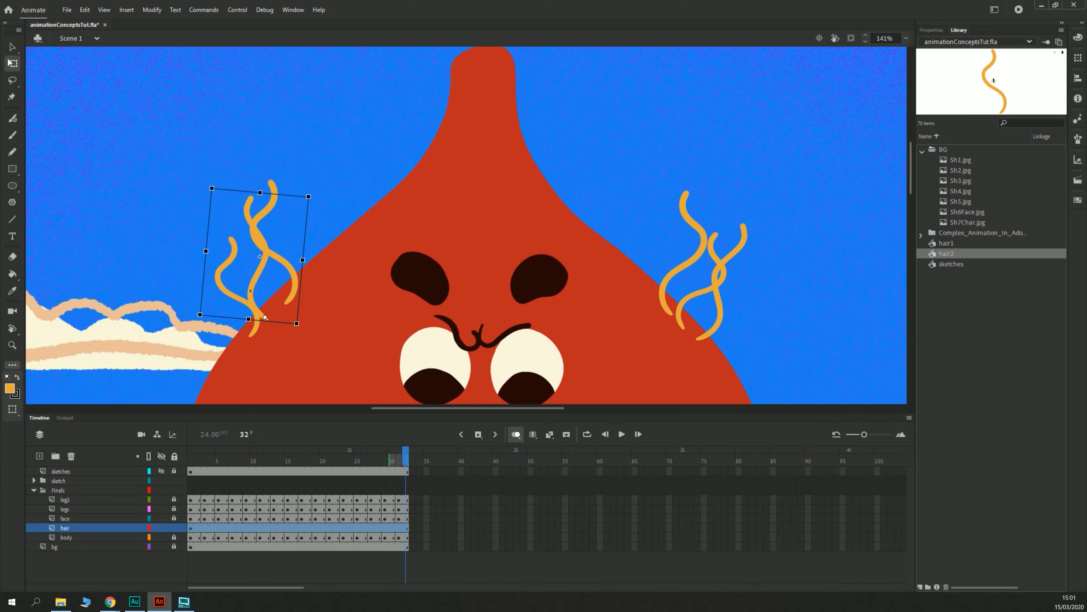
pyautogui.press('Return')
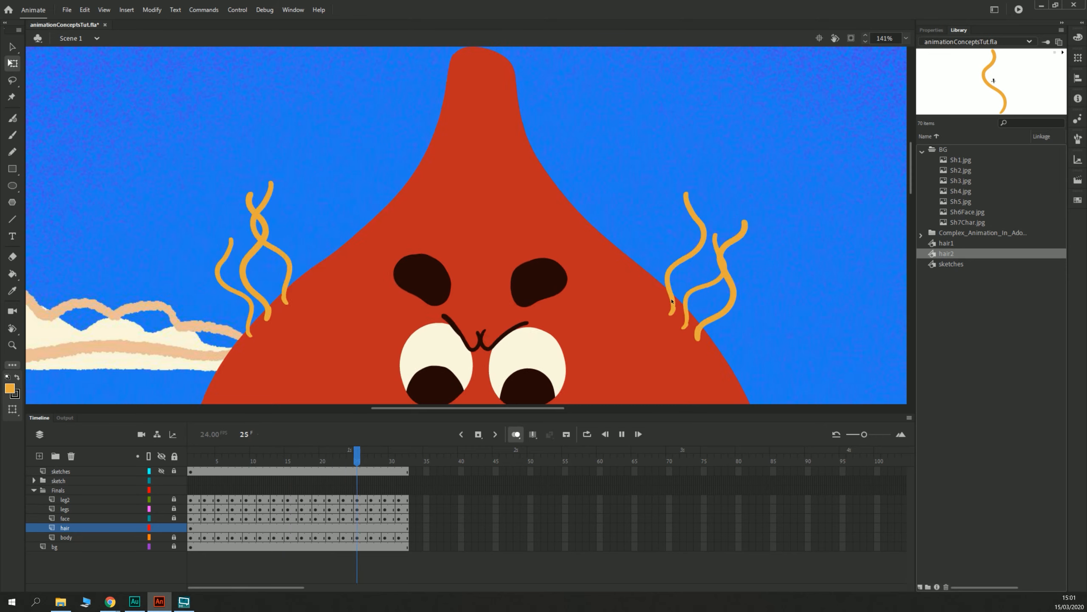
# Step: Hide all four layers in the sketch folder, collapse the folder, and lock the hair layer
pyautogui.hotkey('ctrl', '-')
pyautogui.hotkey('ctrl', '-')
pyautogui.hotkey('ctrl', '-')
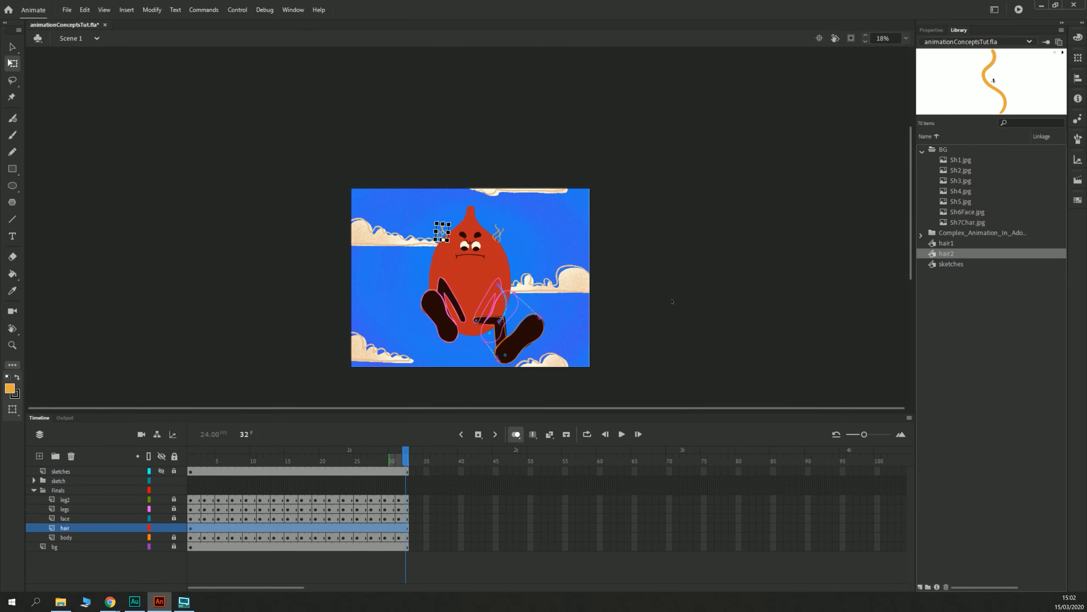
pyautogui.click(191, 459)
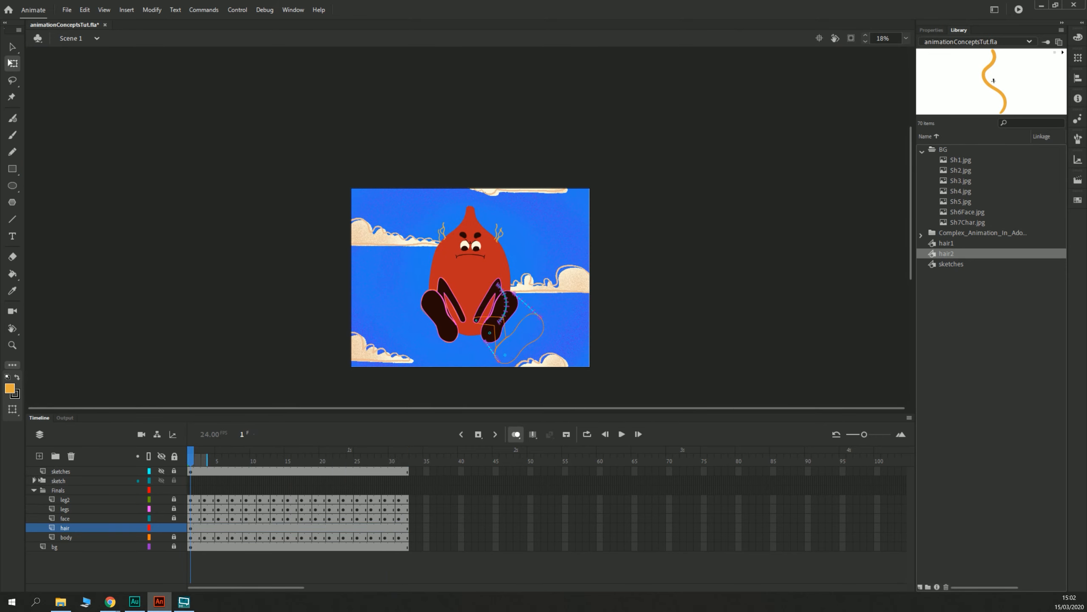
pyautogui.click(34, 479)
pyautogui.moveTo(164, 499)
pyautogui.mouseDown()
pyautogui.moveTo(161, 490)
pyautogui.moveTo(162, 518)
pyautogui.mouseUp()
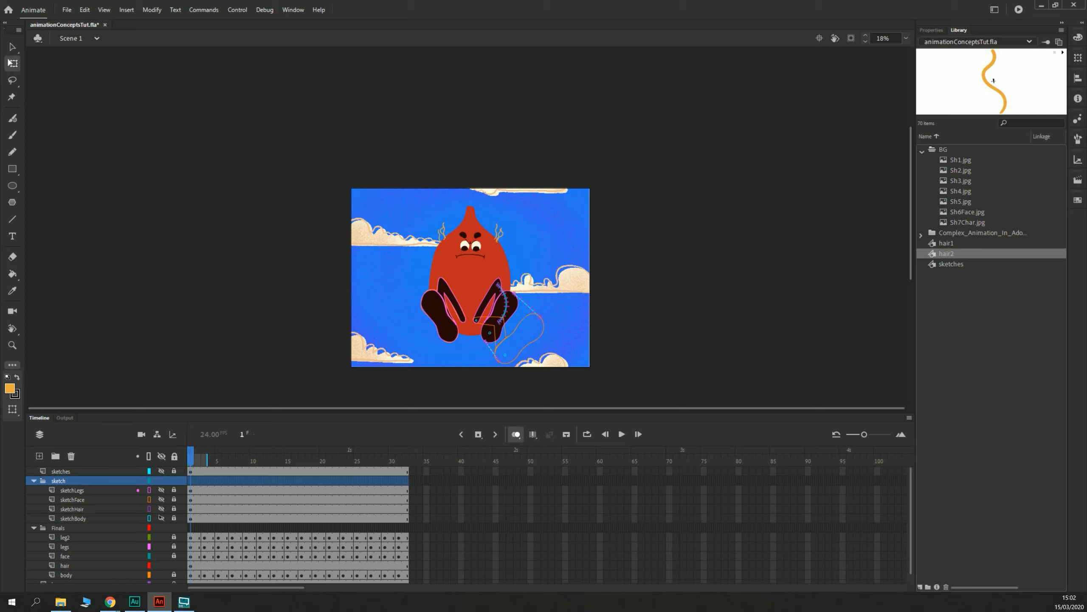
pyautogui.click(34, 480)
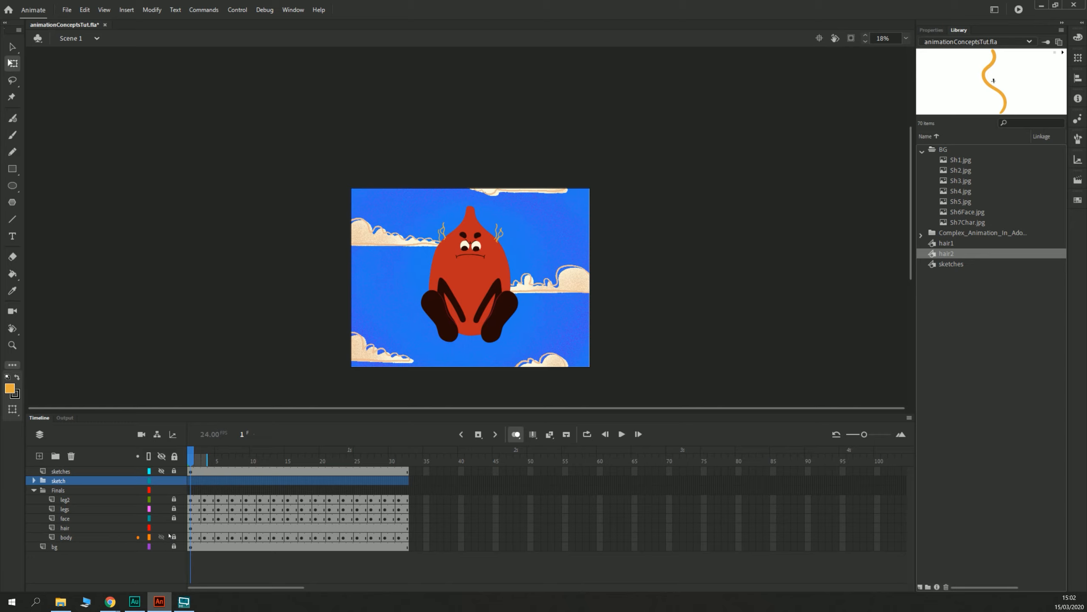
pyautogui.click(205, 527)
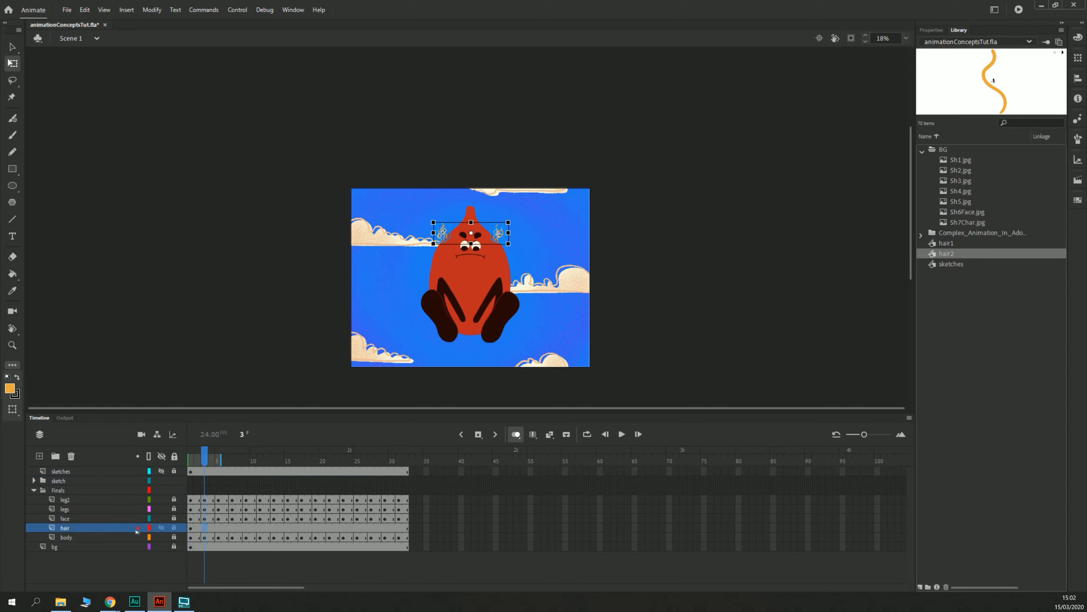
pyautogui.click(173, 527)
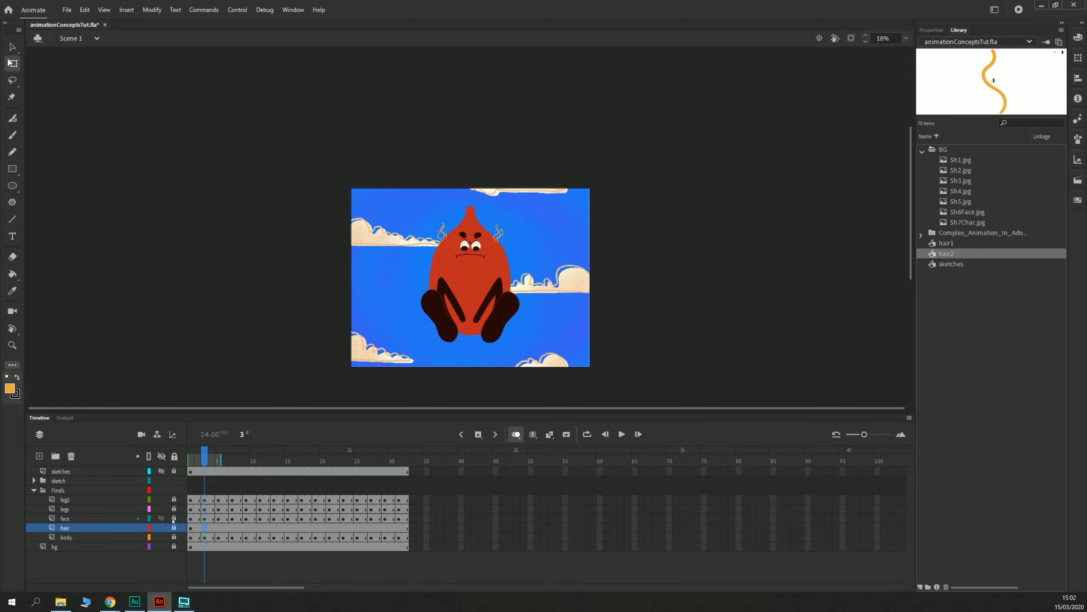
# Step: Save the document, run a test of the movie, and close the preview
pyautogui.hotkey('ctrl', 's')
pyautogui.hotkey('ctrl', 'Return')
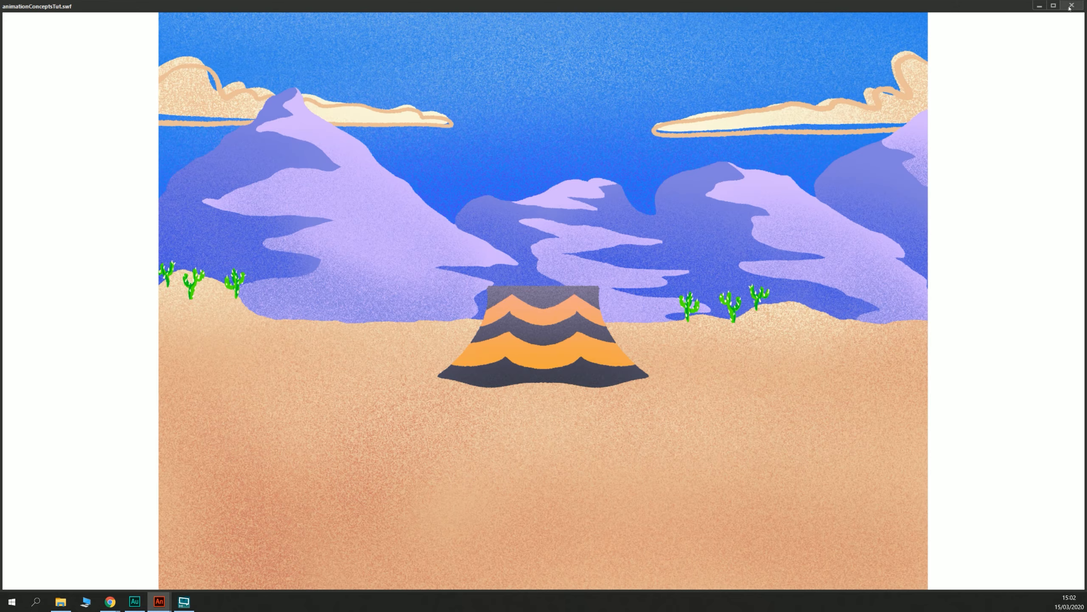
pyautogui.click(1071, 5)
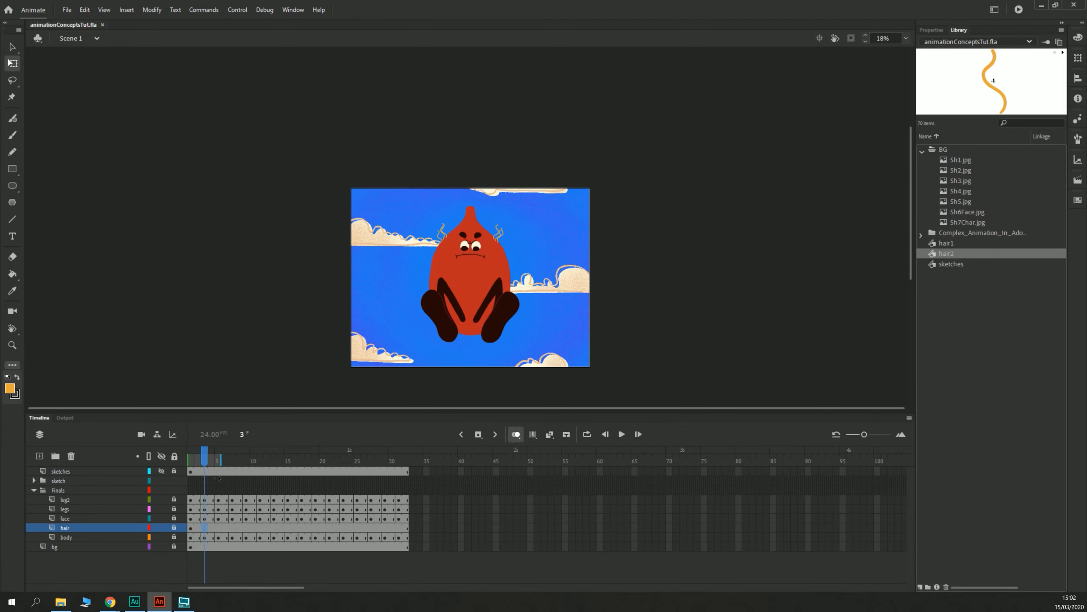
# Step: Unlock the bg layer and convert its background image on frame 1 to a graphic symbol named Sh1BG
pyautogui.click(196, 471)
pyautogui.moveTo(204, 452)
pyautogui.mouseDown()
pyautogui.moveTo(352, 452)
pyautogui.moveTo(191, 453)
pyautogui.moveTo(406, 452)
pyautogui.moveTo(190, 453)
pyautogui.mouseUp()
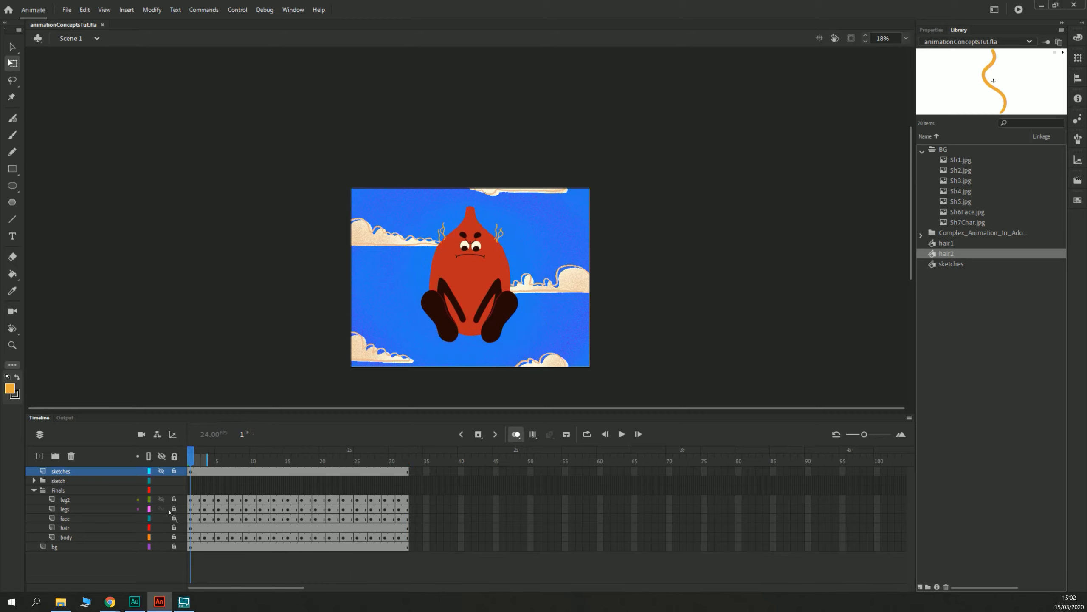
pyautogui.click(174, 547)
pyautogui.click(107, 548)
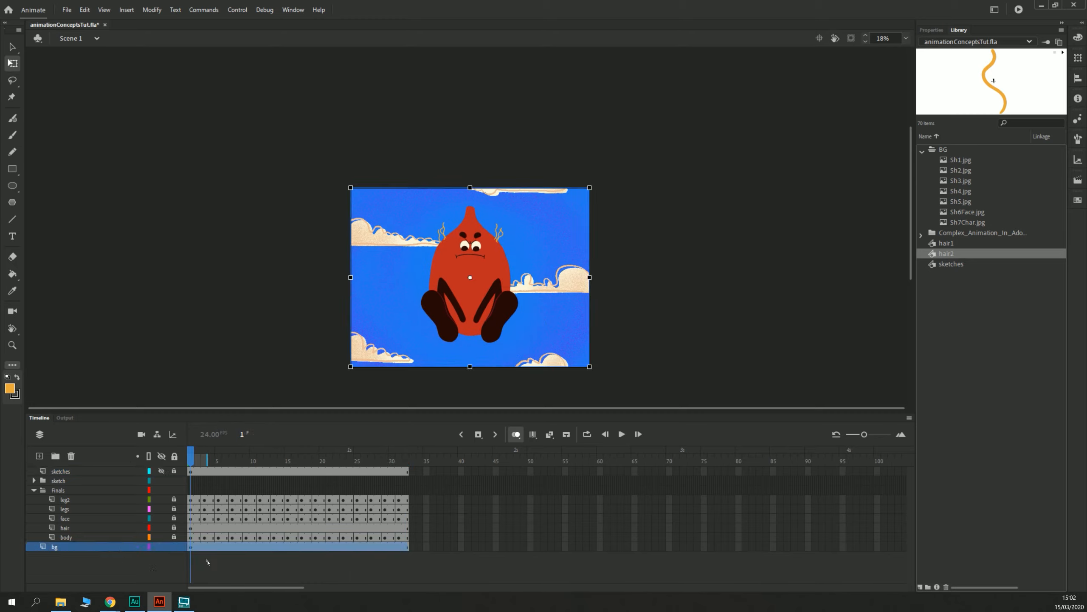
pyautogui.click(190, 547)
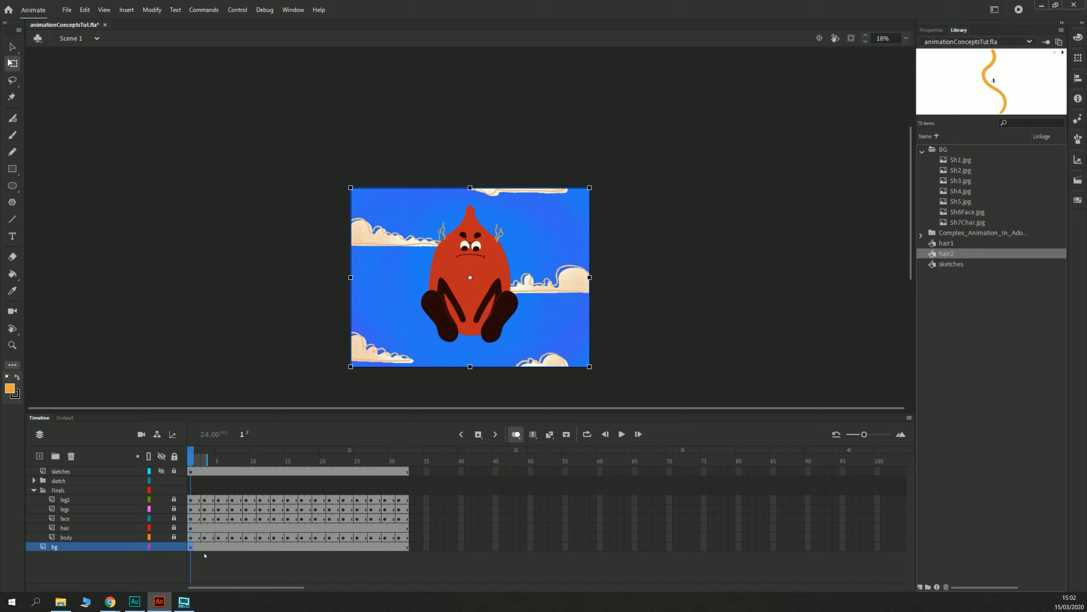
pyautogui.press('F8')
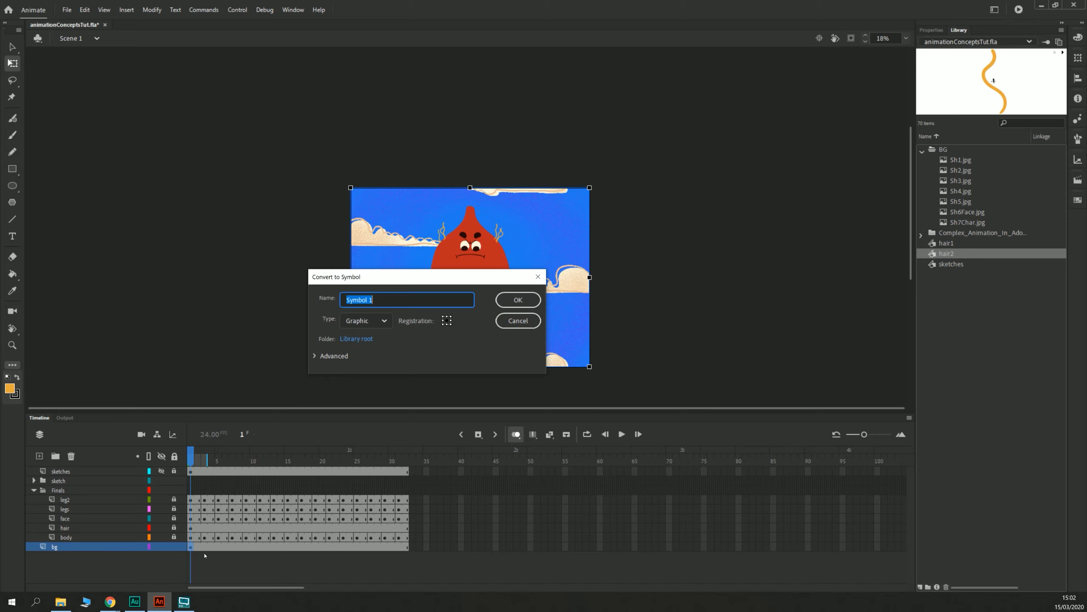
pyautogui.write('Sh1BG')
pyautogui.press('Return')
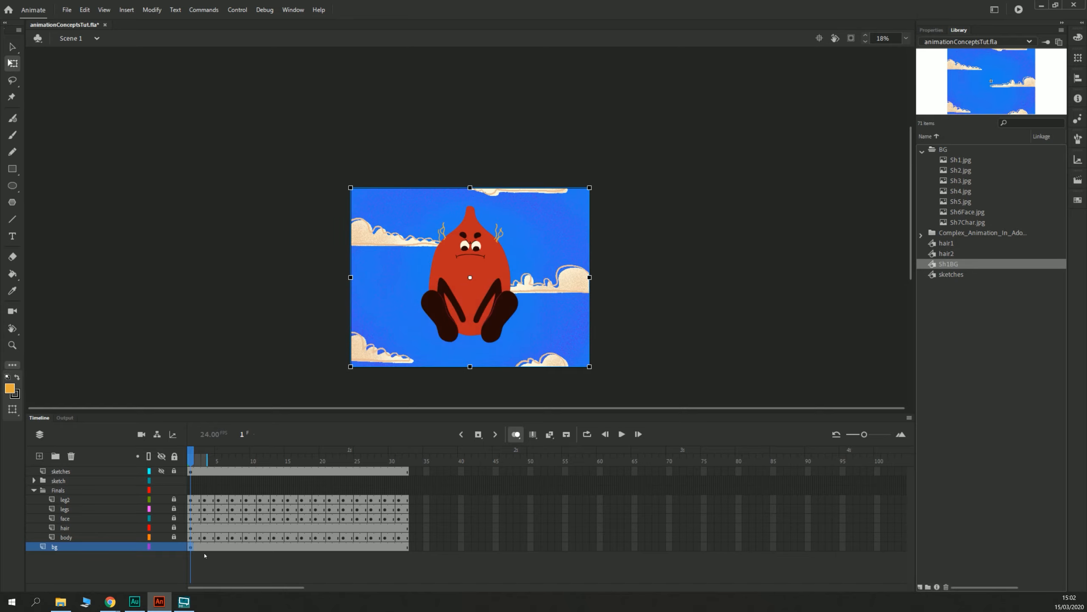
# Step: Enlarge the background slightly on a bg keyframe at frame 32, add a classic tween from frame 1, and play it
pyautogui.click(406, 547)
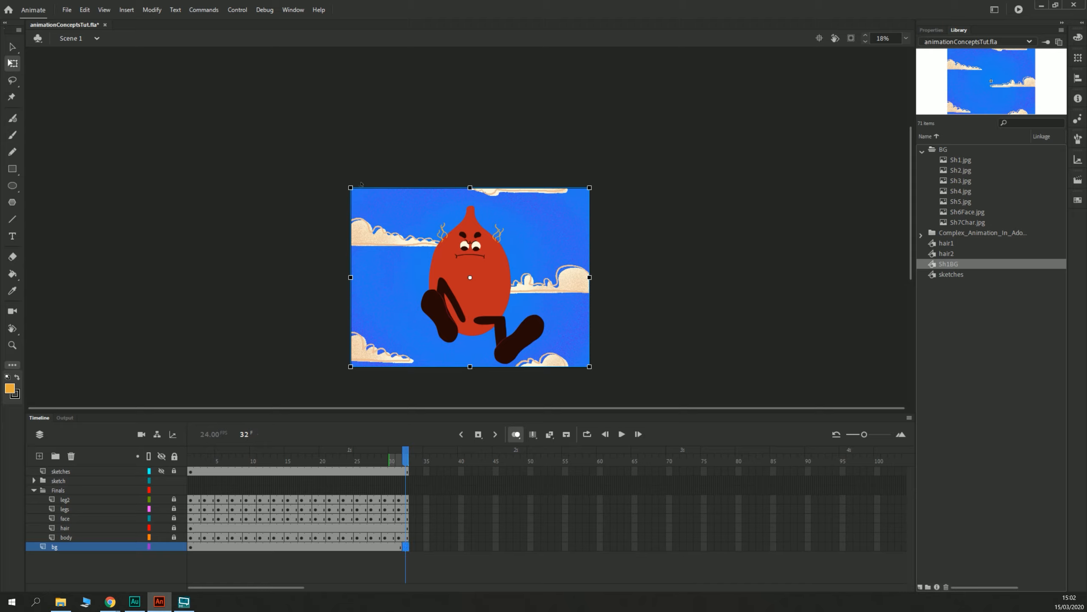
pyautogui.moveTo(350, 186); pyautogui.dragTo(340, 176)
pyautogui.rightClick(270, 549)
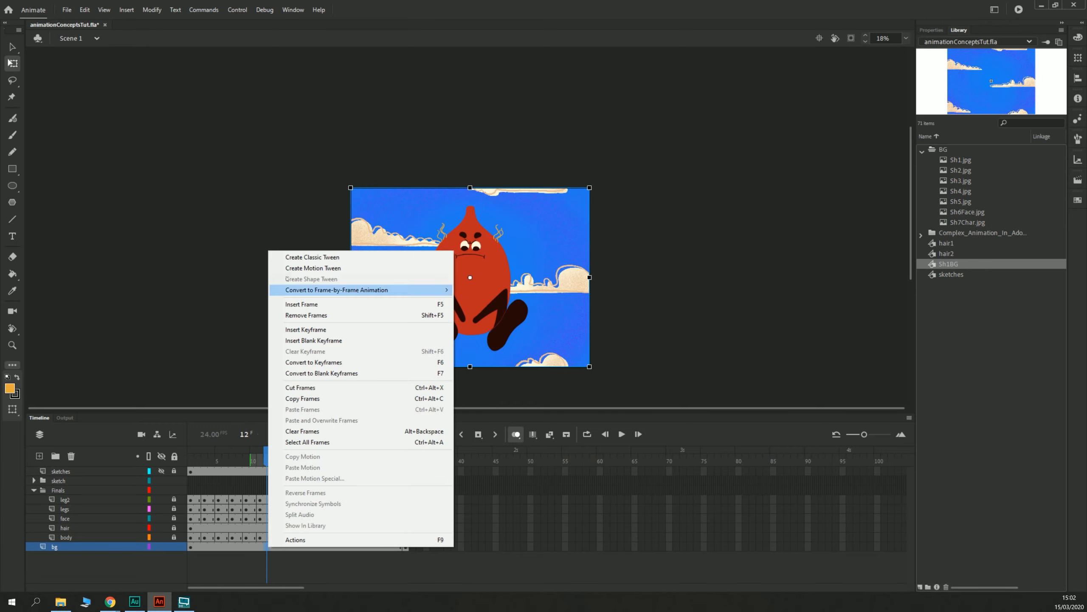
pyautogui.click(300, 258)
pyautogui.click(194, 473)
pyautogui.press('Return')
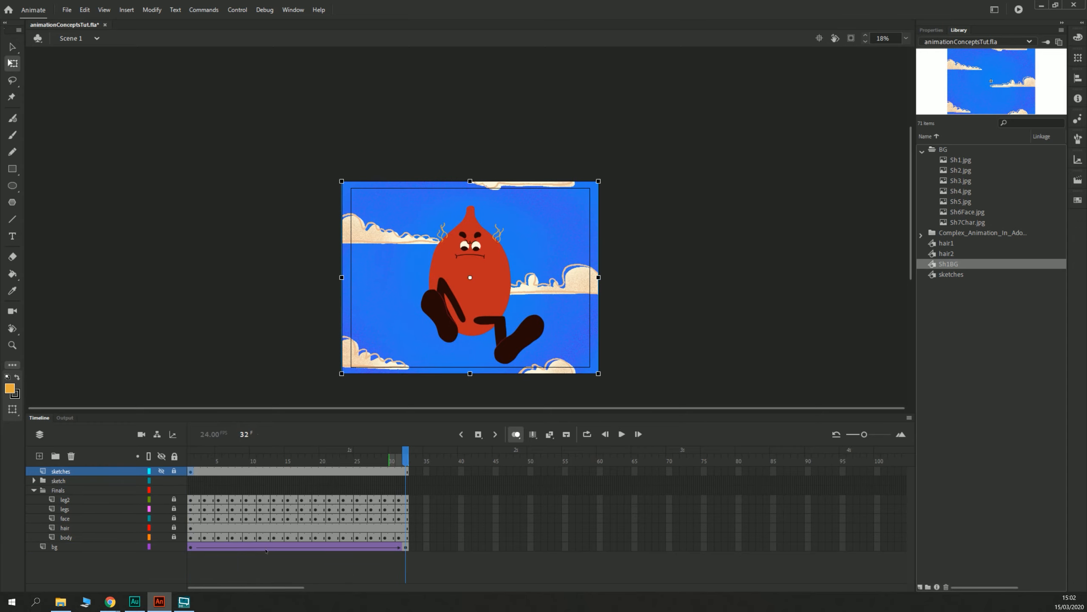
# Step: Add a new layer above leg2 in the Finals folder and select its first frame
pyautogui.click(65, 500)
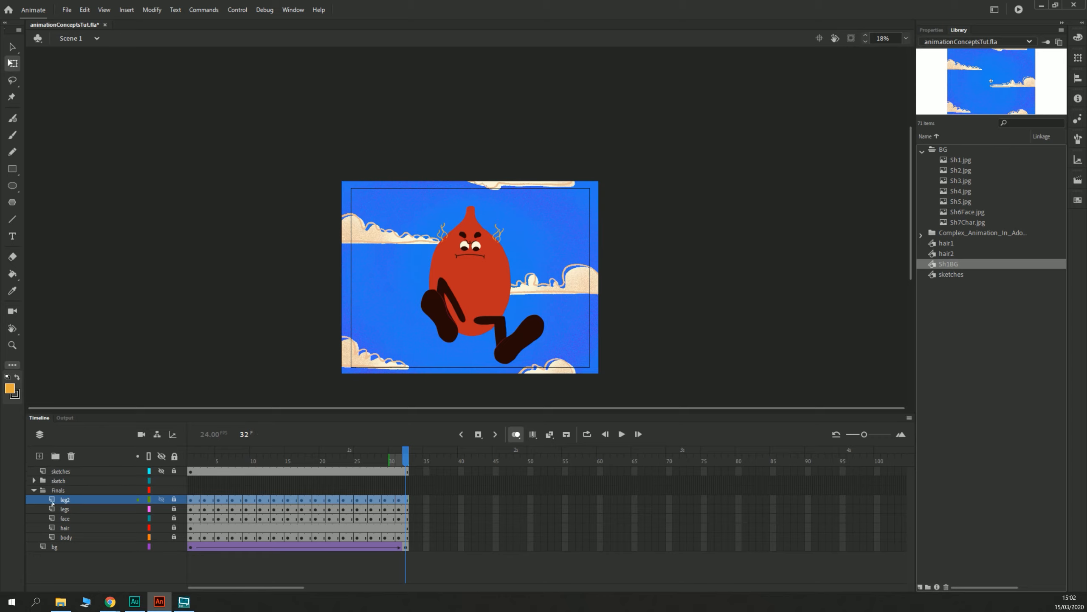
pyautogui.click(39, 455)
pyautogui.click(189, 499)
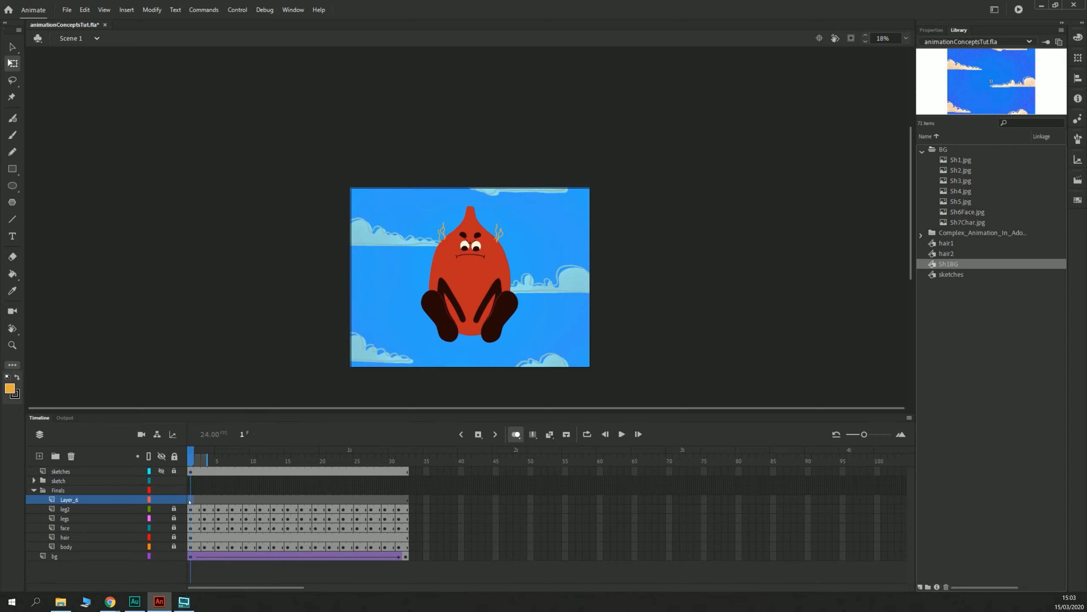
pyautogui.hotkey('ctrl', '=')
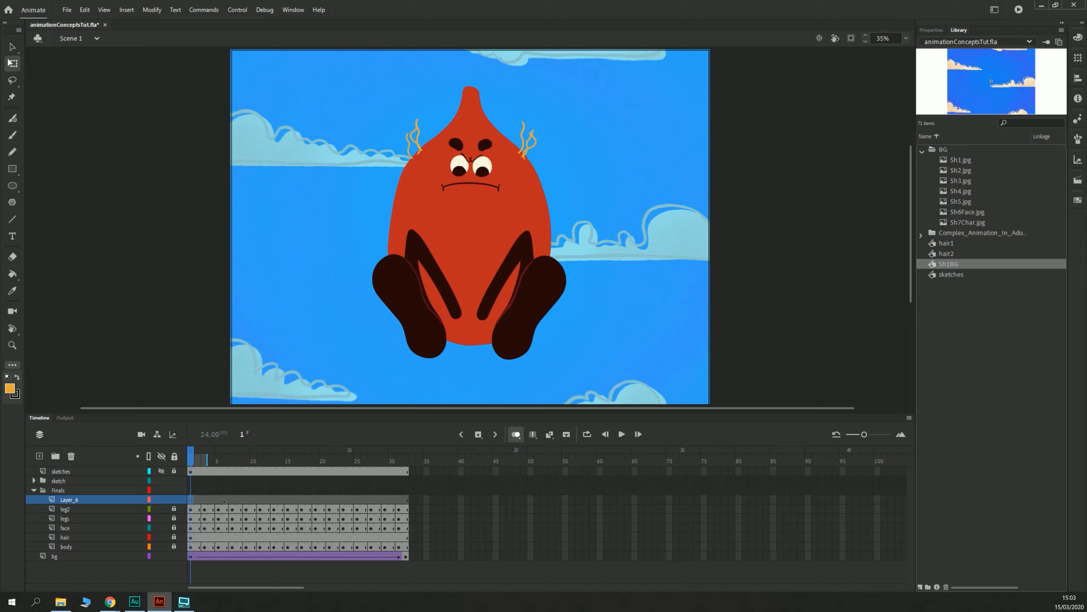
pyautogui.hotkey('ctrl', '-')
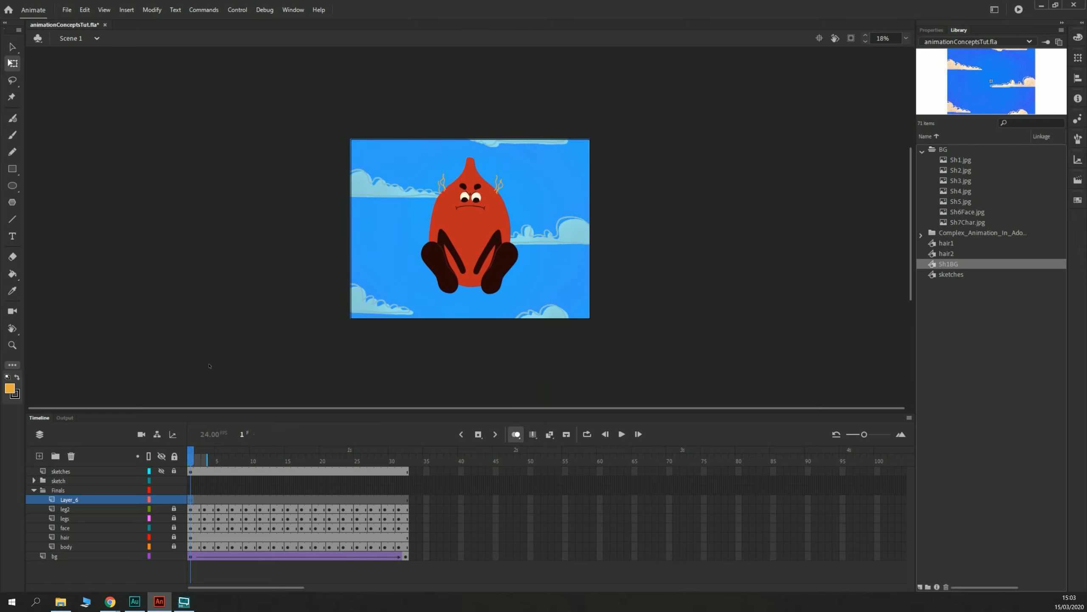
pyautogui.press('y')
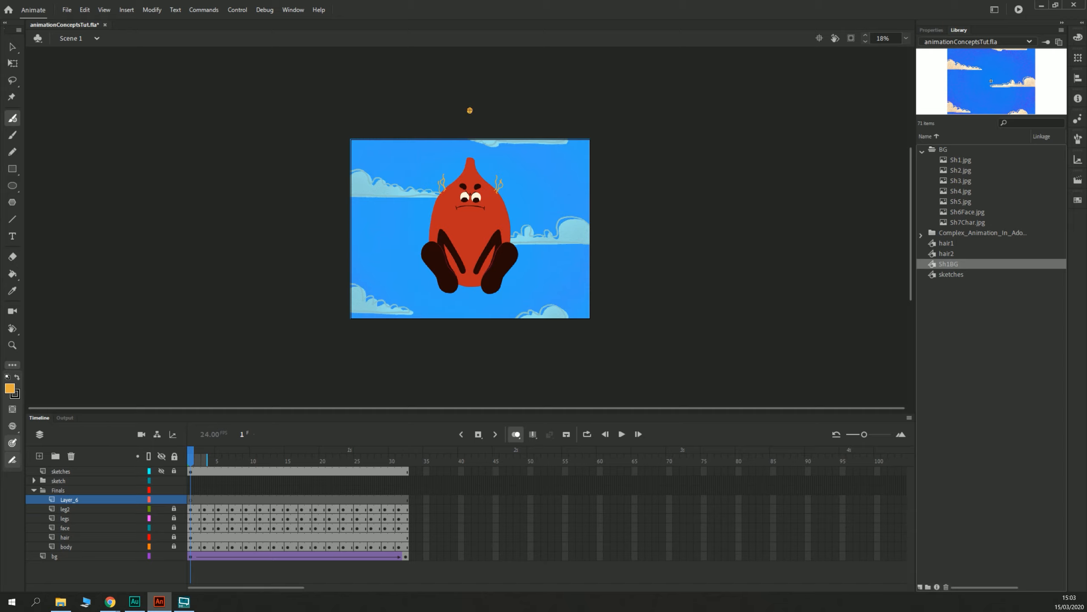
pyautogui.click(470, 109)
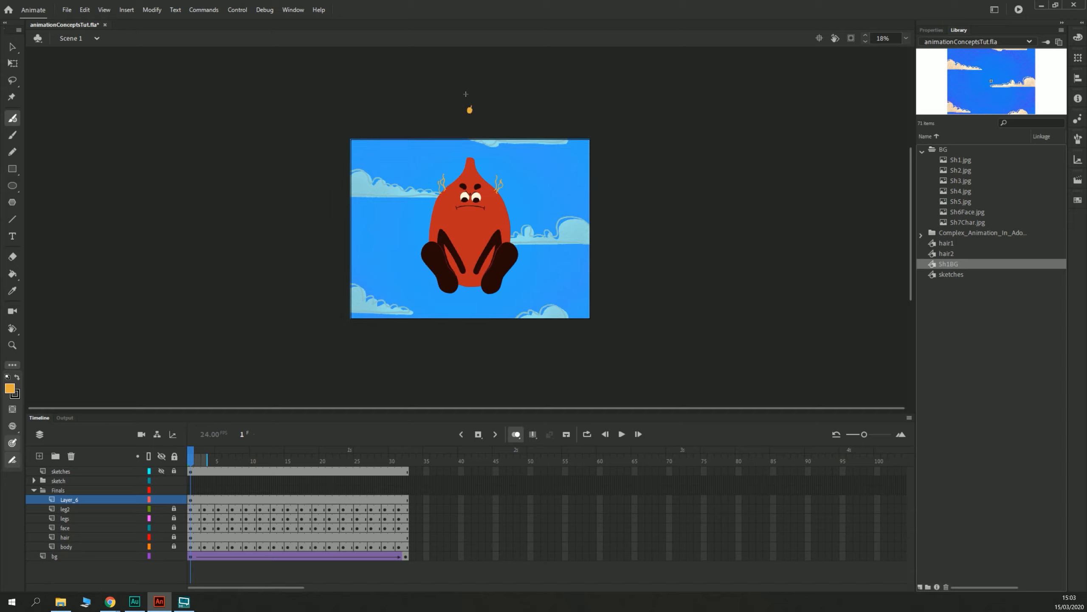
pyautogui.press('v')
pyautogui.press('Delete')
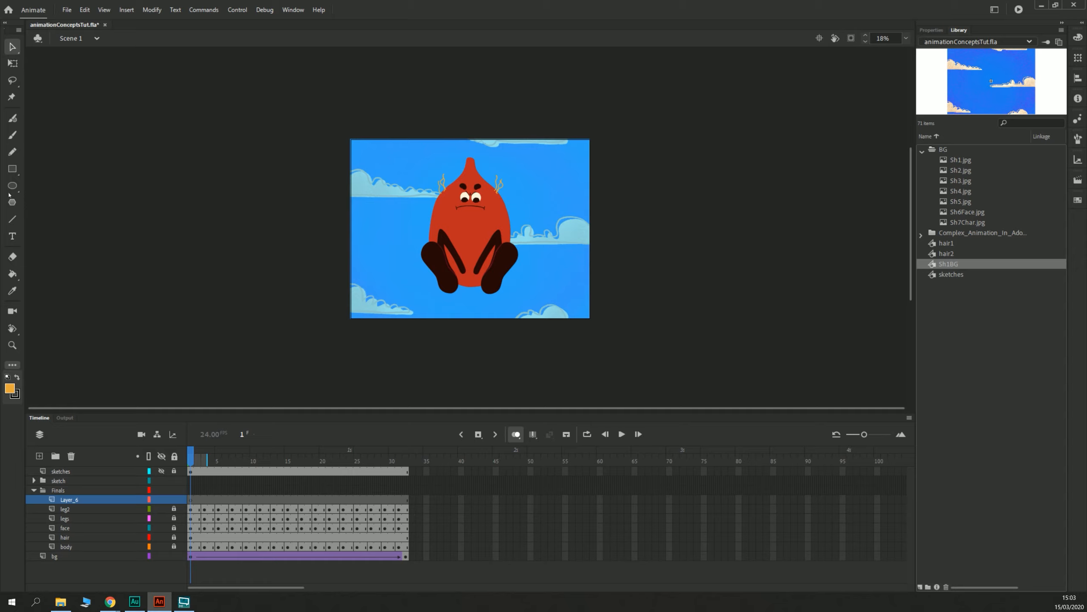
# Step: Draw a small orange circle above the stage on the new layer with the Oval tool
pyautogui.click(12, 185)
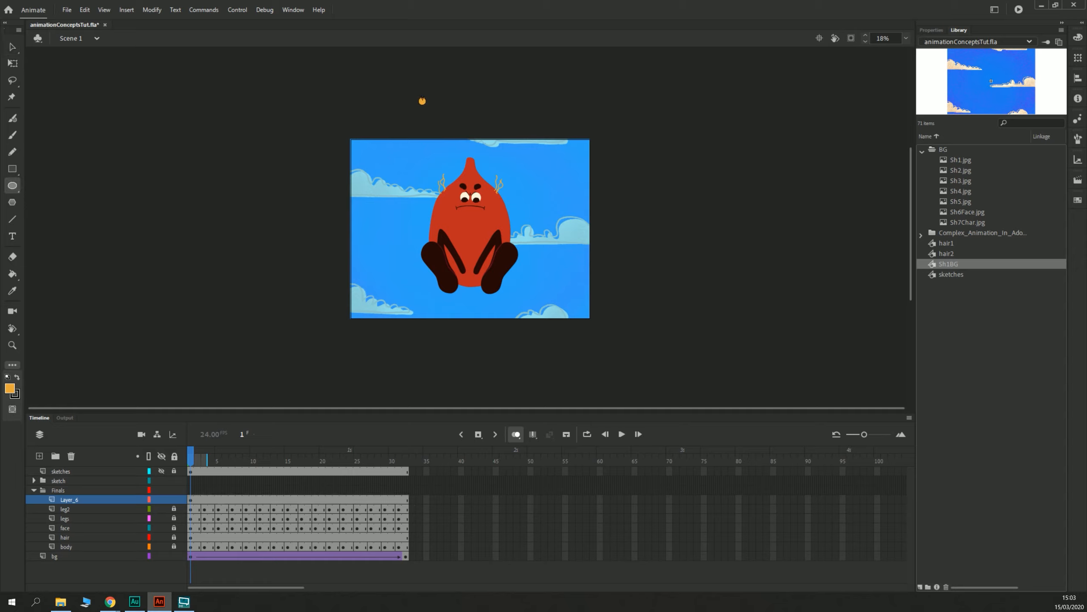